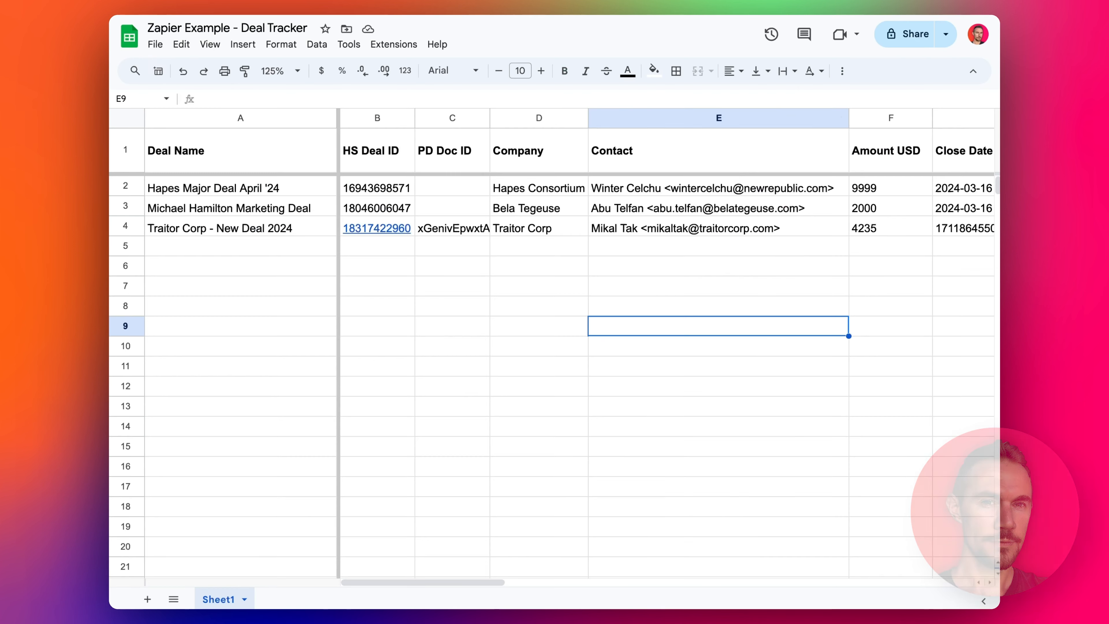
- In the Deal Tracker sheet, select the empty cells B5–D5, then cell A5
{"action": "left_click_drag", "start_coordinate": [531, 249], "coordinate": [290, 258]}
{"action": "left_click", "coordinate": [286, 249]}
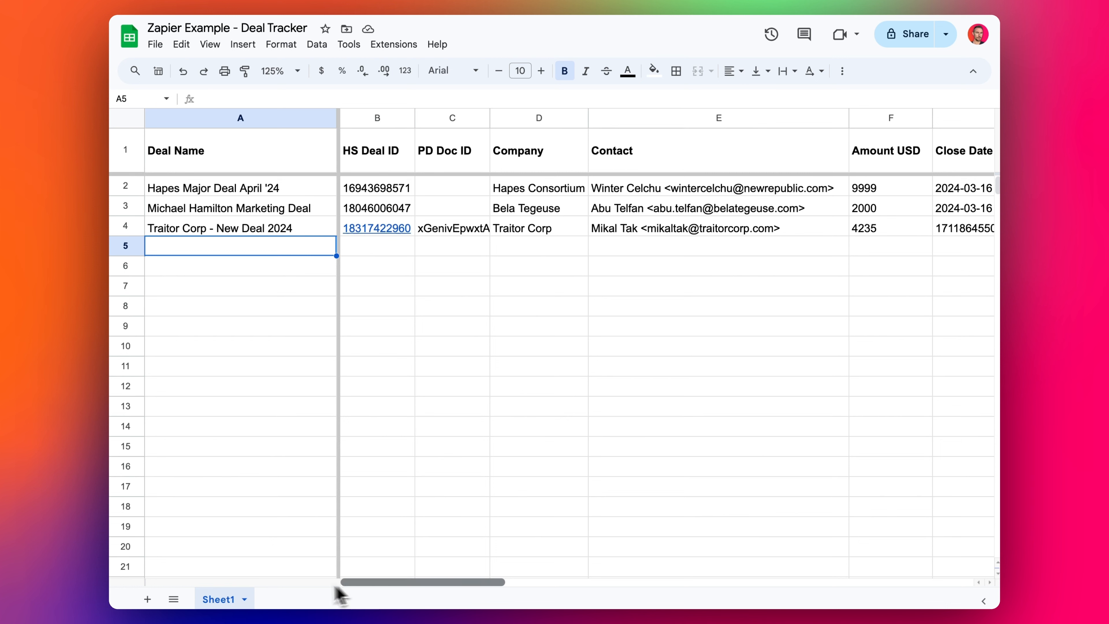
- Scroll the Deal Tracker sheet sideways
{"action": "mouse_move", "coordinate": [342, 585]}
{"action": "left_mouse_down"}
{"action": "mouse_move", "coordinate": [593, 584]}
{"action": "mouse_move", "coordinate": [341, 593]}
{"action": "left_mouse_up"}
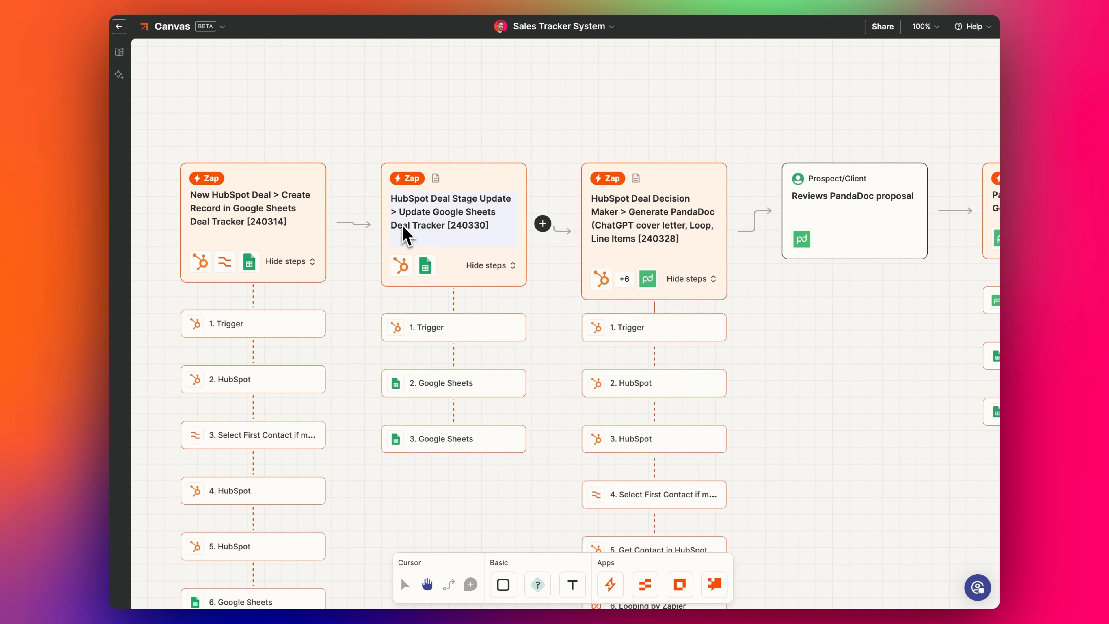
{"action": "left_click_drag", "start_coordinate": [351, 303], "coordinate": [423, 256]}
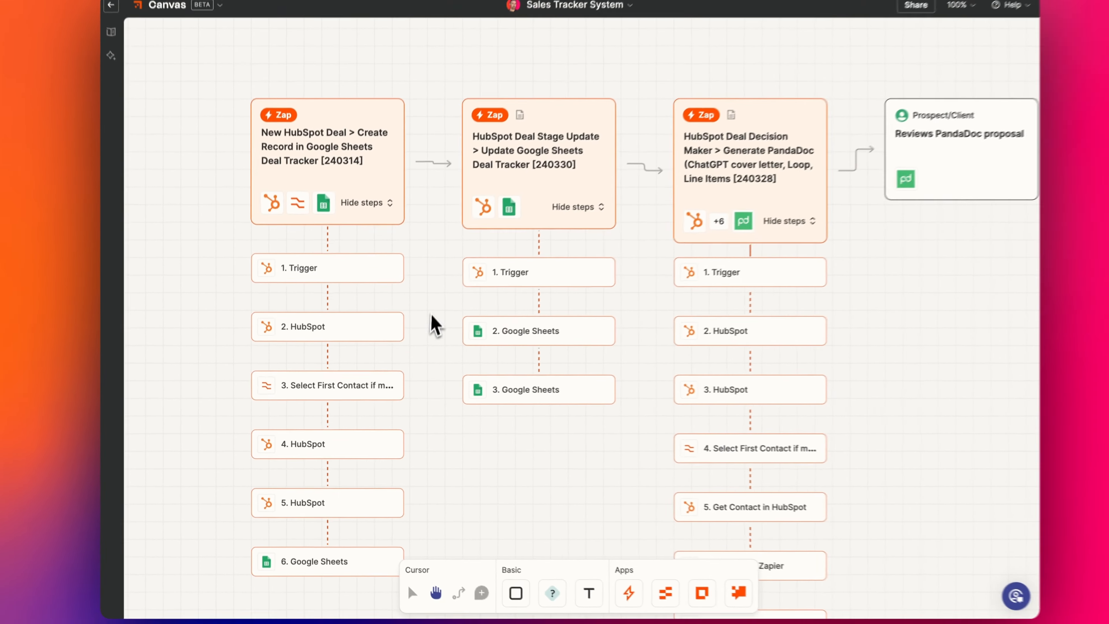
{"action": "left_click_drag", "start_coordinate": [616, 284], "coordinate": [600, 287]}
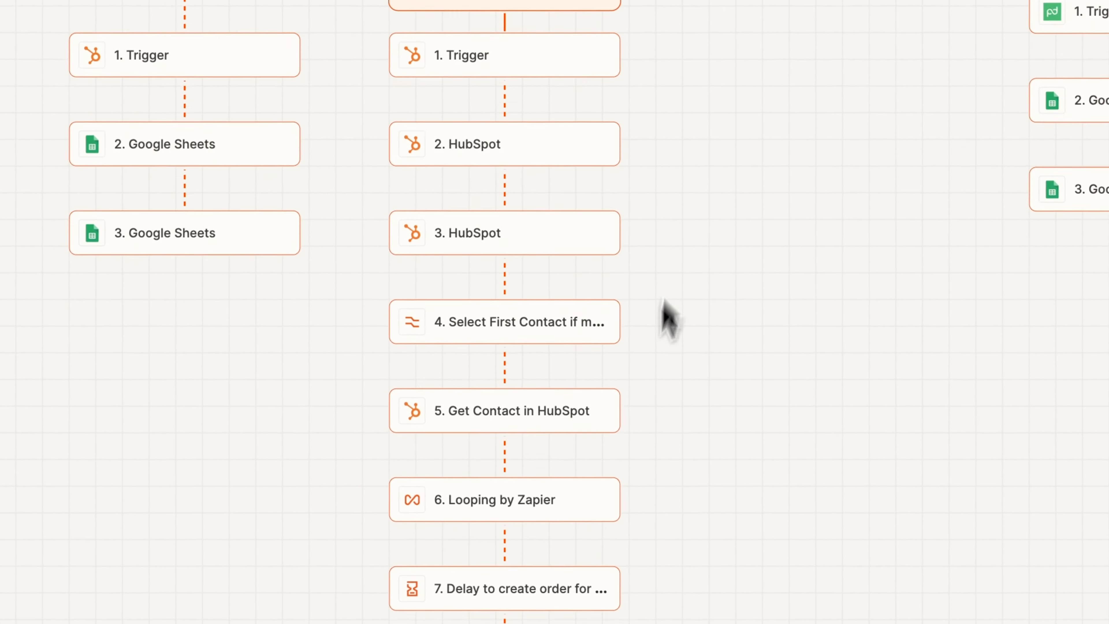
{"action": "scroll", "coordinate": [614, 445], "scroll_direction": "down", "scroll_amount": 20}
{"action": "scroll", "coordinate": [614, 445], "scroll_direction": "up", "scroll_amount": 9}
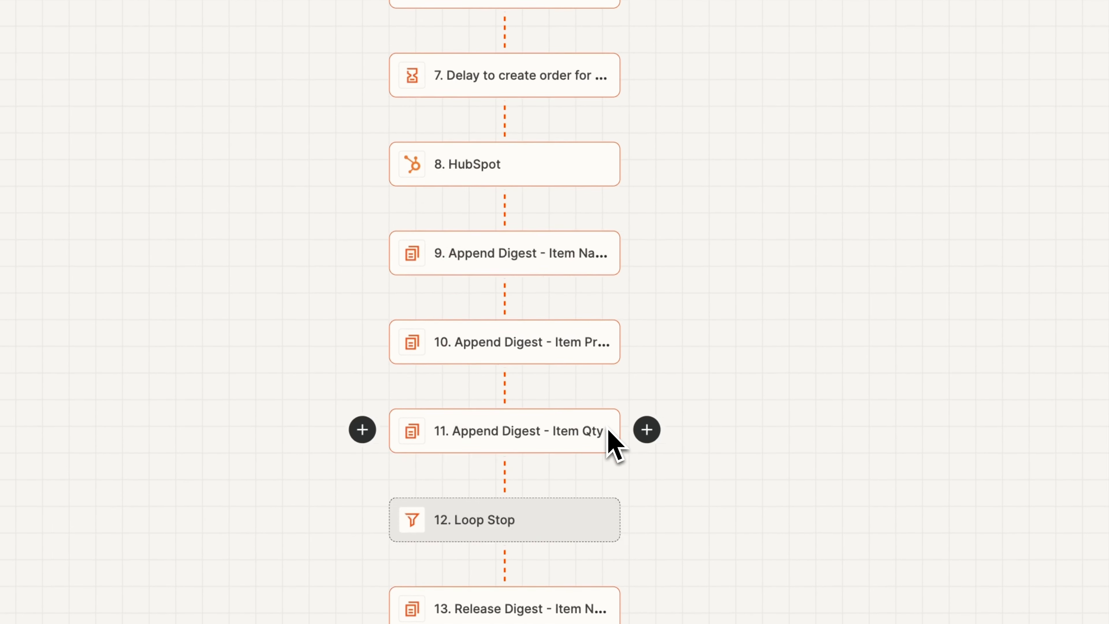
{"action": "scroll", "coordinate": [609, 437], "scroll_direction": "up", "scroll_amount": 15}
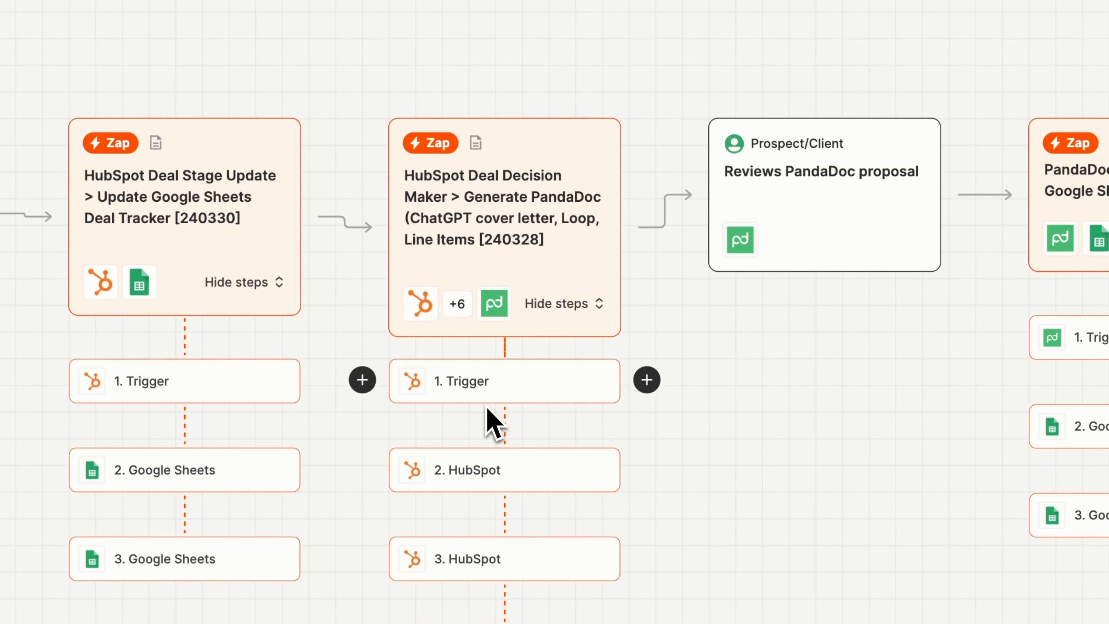
{"action": "scroll", "coordinate": [485, 404], "scroll_direction": "down", "scroll_amount": 7}
{"action": "scroll", "coordinate": [512, 301], "scroll_direction": "down", "scroll_amount": 1}
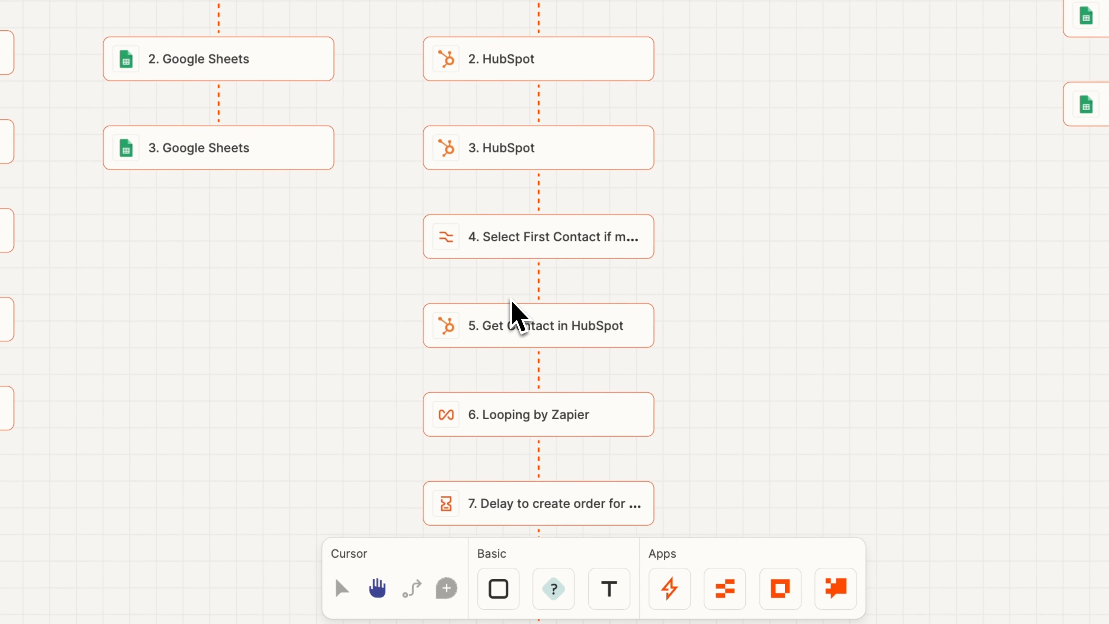
{"action": "scroll", "coordinate": [512, 302], "scroll_direction": "down", "scroll_amount": 10}
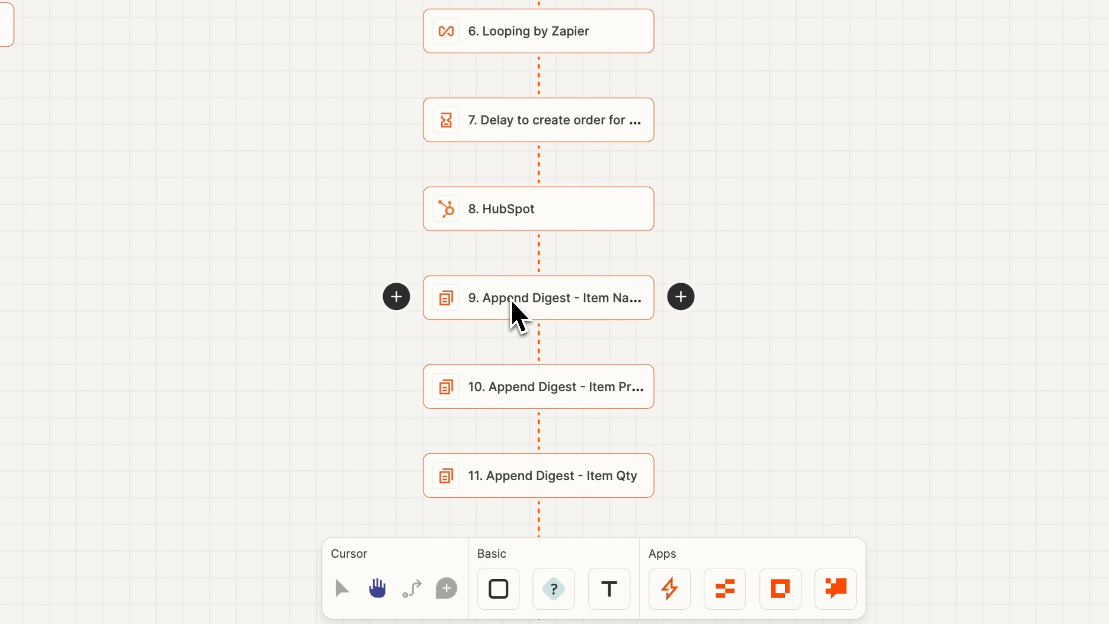
{"action": "scroll", "coordinate": [513, 308], "scroll_direction": "down", "scroll_amount": 1}
{"action": "scroll", "coordinate": [532, 339], "scroll_direction": "down", "scroll_amount": 2}
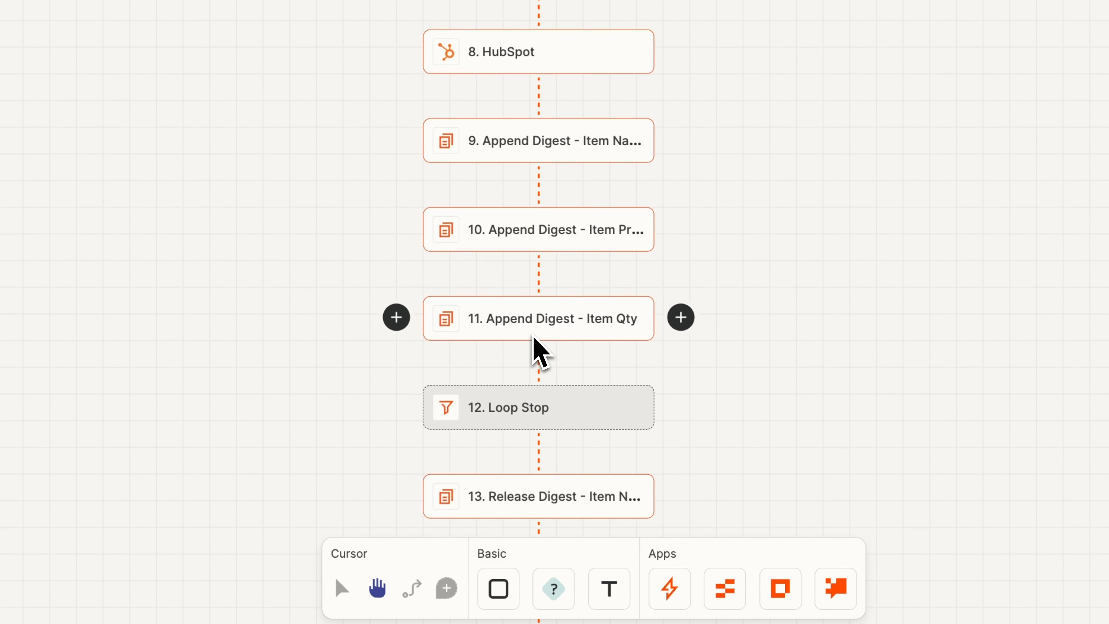
{"action": "scroll", "coordinate": [534, 337], "scroll_direction": "down", "scroll_amount": 5}
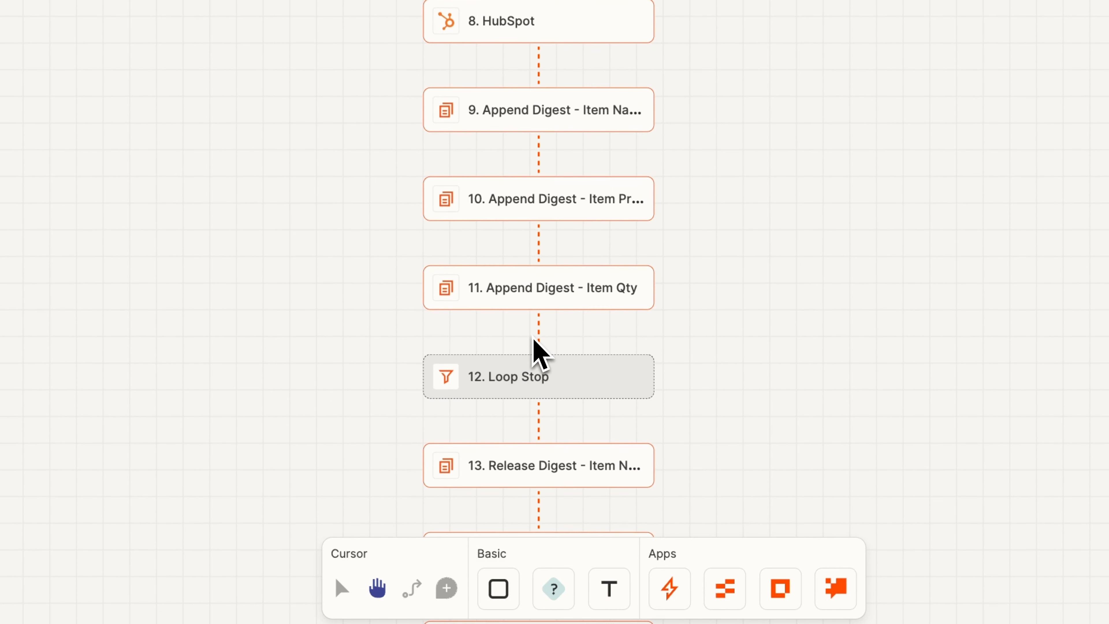
{"action": "scroll", "coordinate": [533, 339], "scroll_direction": "down", "scroll_amount": 3}
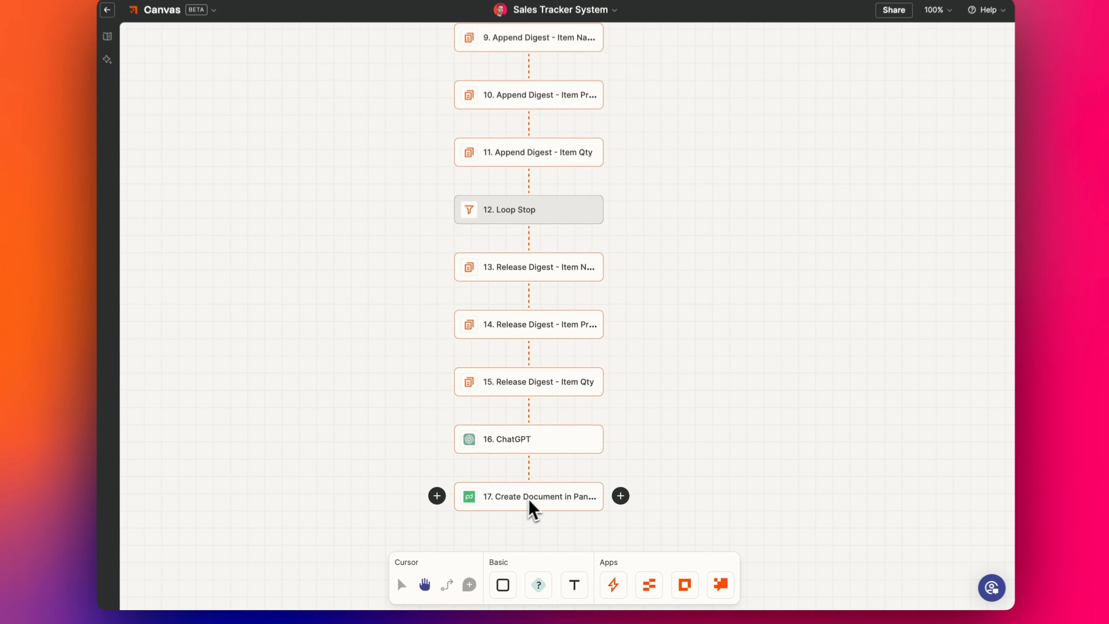
{"action": "scroll", "coordinate": [547, 503], "scroll_direction": "up", "scroll_amount": 12}
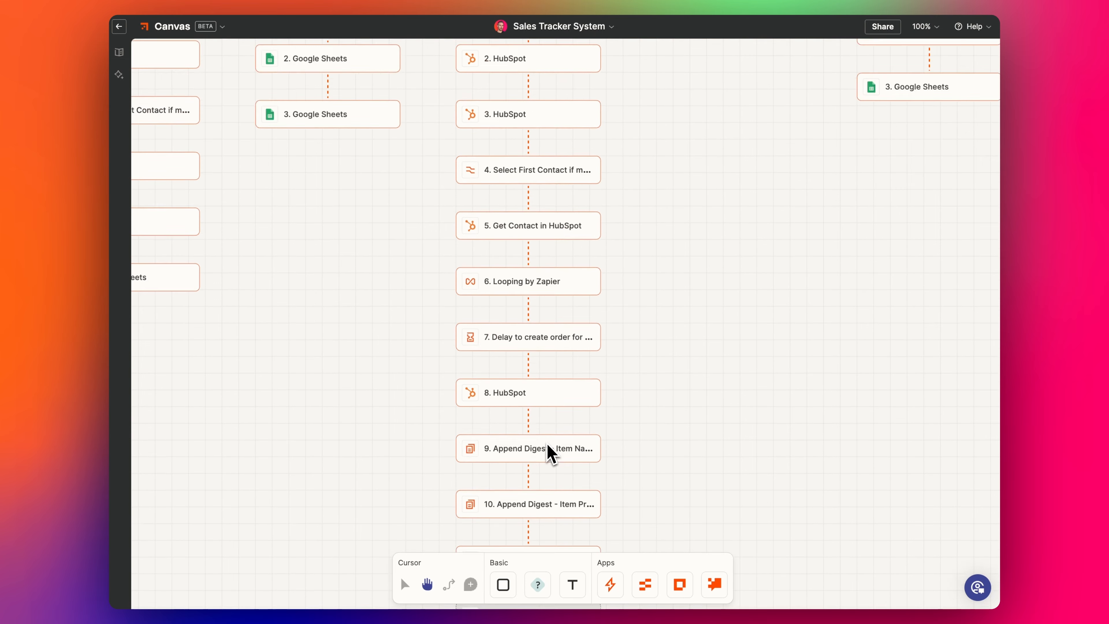
{"action": "scroll", "coordinate": [550, 454], "scroll_direction": "up", "scroll_amount": 3}
- Pan the canvas back to bring the New HubSpot Deal Zap into view
{"action": "left_click_drag", "start_coordinate": [683, 359], "coordinate": [535, 385]}
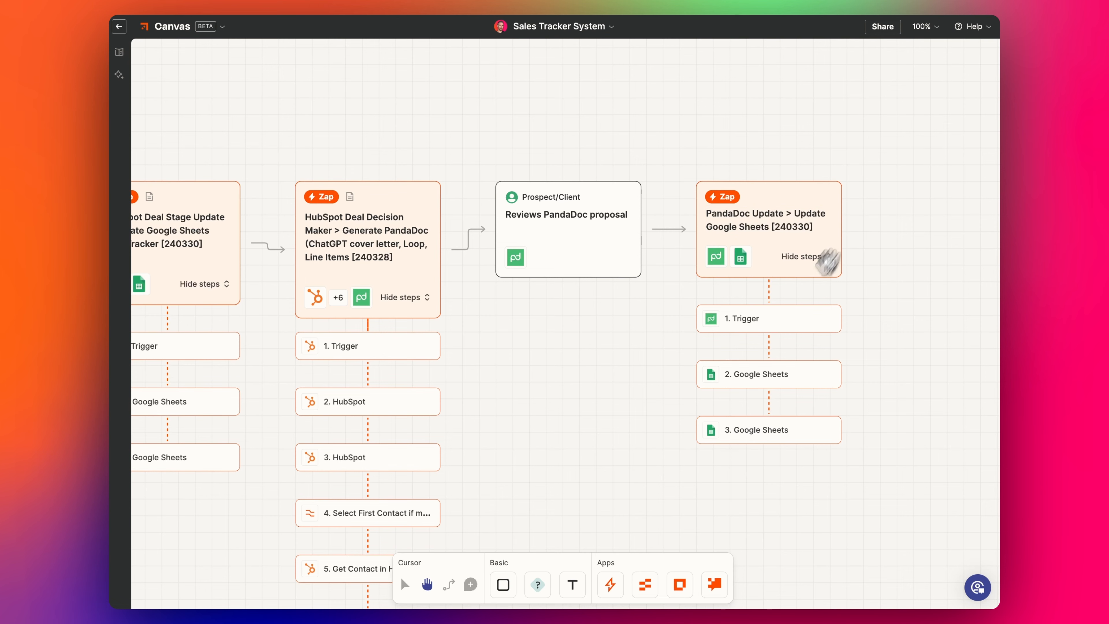
{"action": "left_click_drag", "start_coordinate": [537, 362], "coordinate": [624, 322]}
{"action": "left_click_drag", "start_coordinate": [595, 394], "coordinate": [755, 374]}
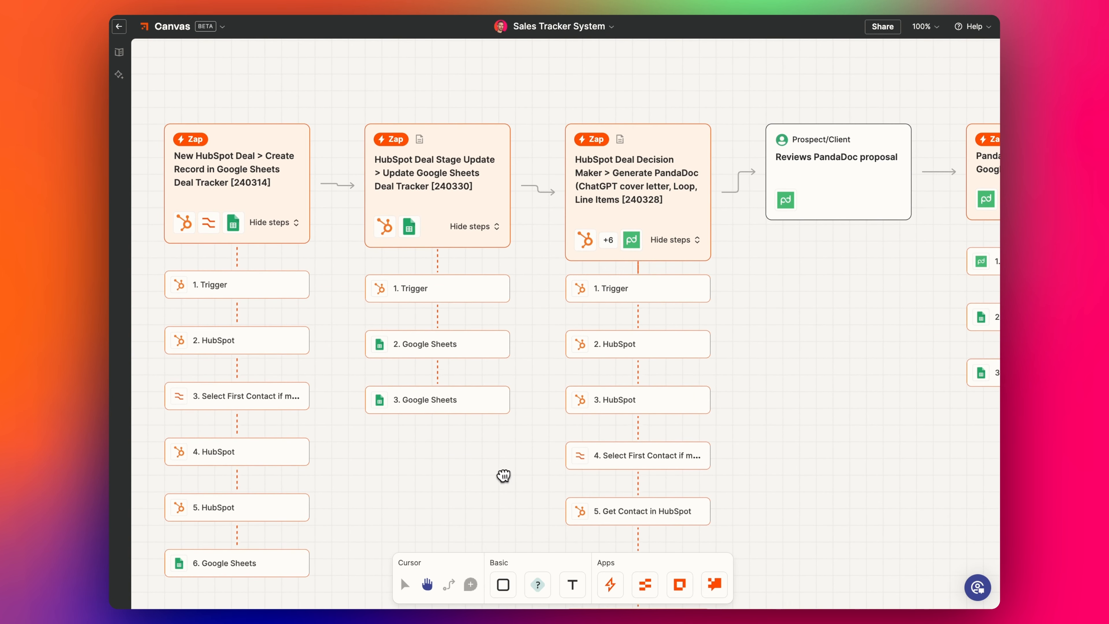
{"action": "left_click_drag", "start_coordinate": [503, 473], "coordinate": [550, 479]}
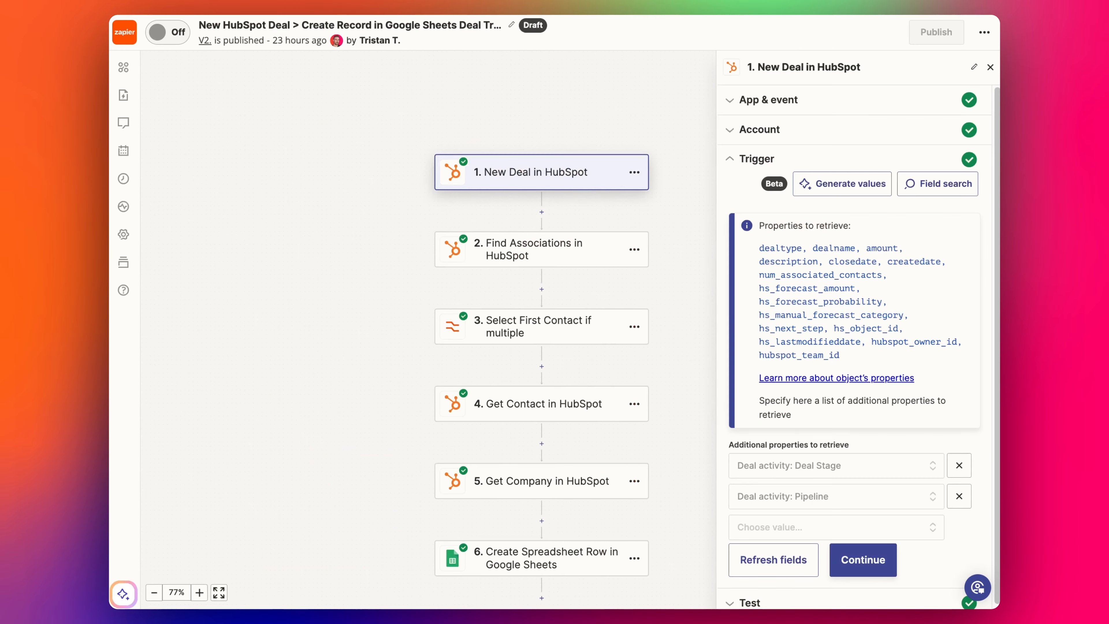
- Pan the Zap editor to view the Zap's steps
{"action": "left_click_drag", "start_coordinate": [435, 139], "coordinate": [285, 153]}
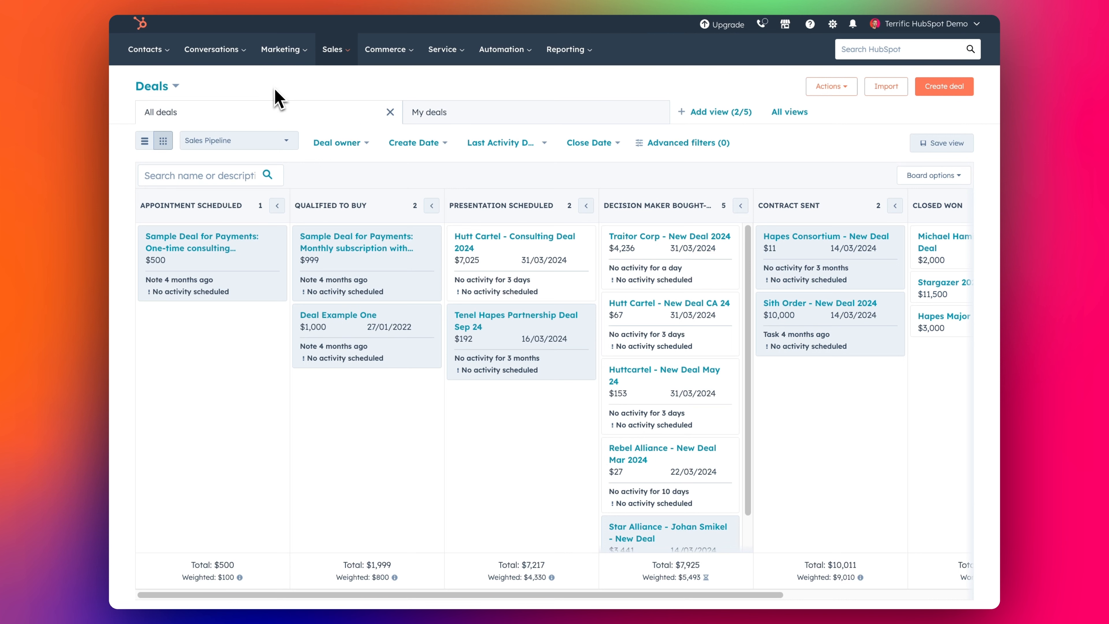
- Go to the HubSpot Contacts list and open The New Republic contact's record
{"action": "left_click", "coordinate": [145, 48]}
{"action": "left_click", "coordinate": [146, 83]}
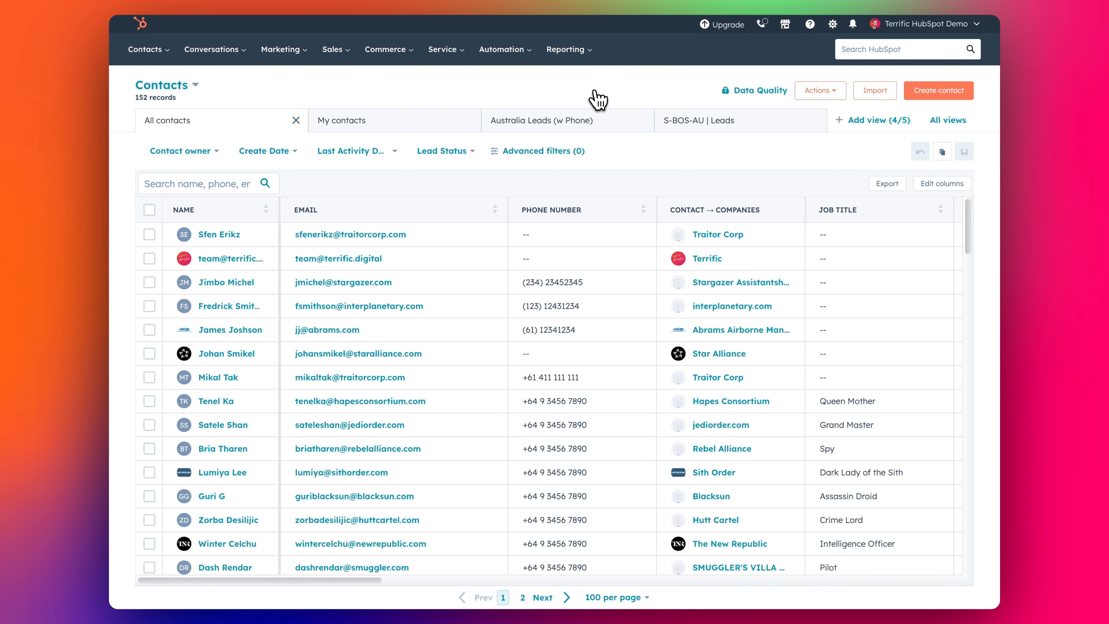
{"action": "scroll", "coordinate": [305, 332], "scroll_direction": "down", "scroll_amount": 3}
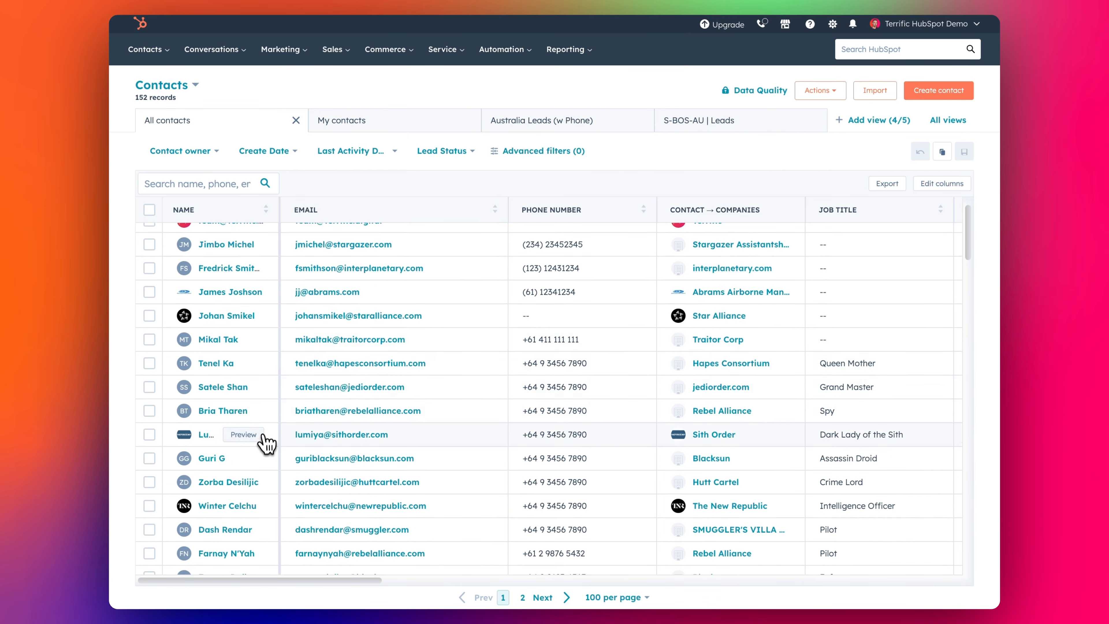
{"action": "scroll", "coordinate": [261, 472], "scroll_direction": "down", "scroll_amount": 2}
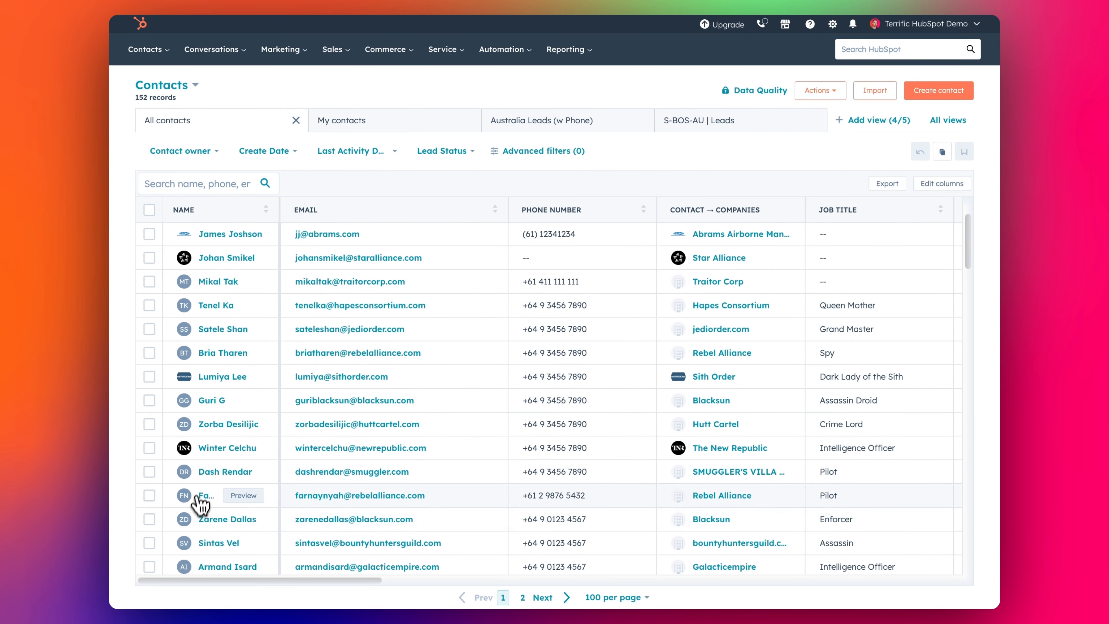
{"action": "left_click", "coordinate": [204, 450]}
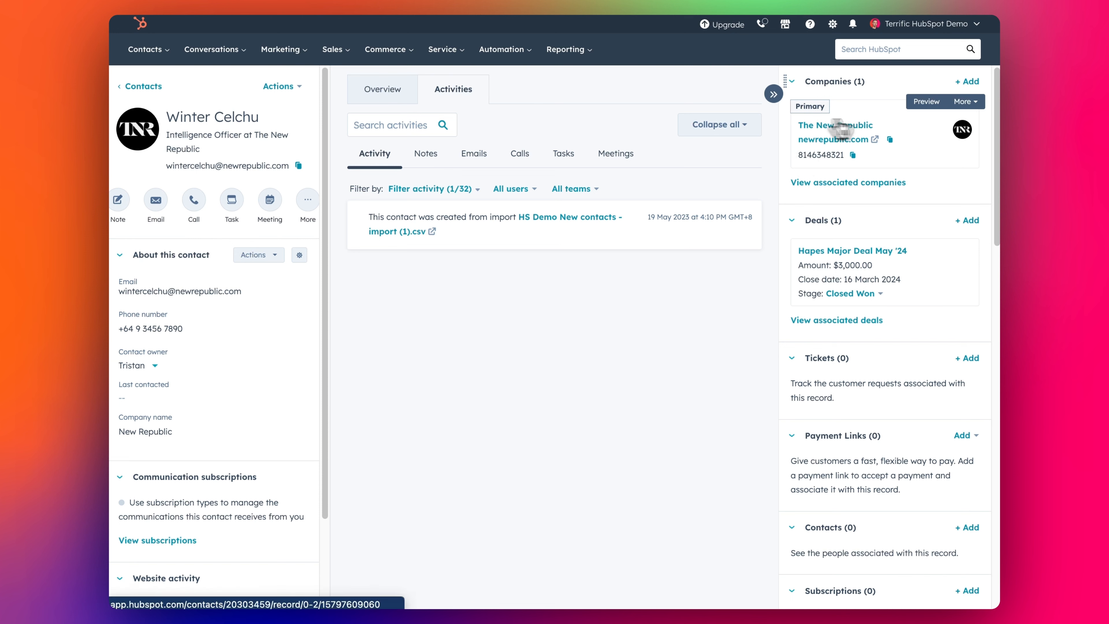
- Start a new deal for the contact and append 2024 to its name
{"action": "left_click", "coordinate": [968, 221]}
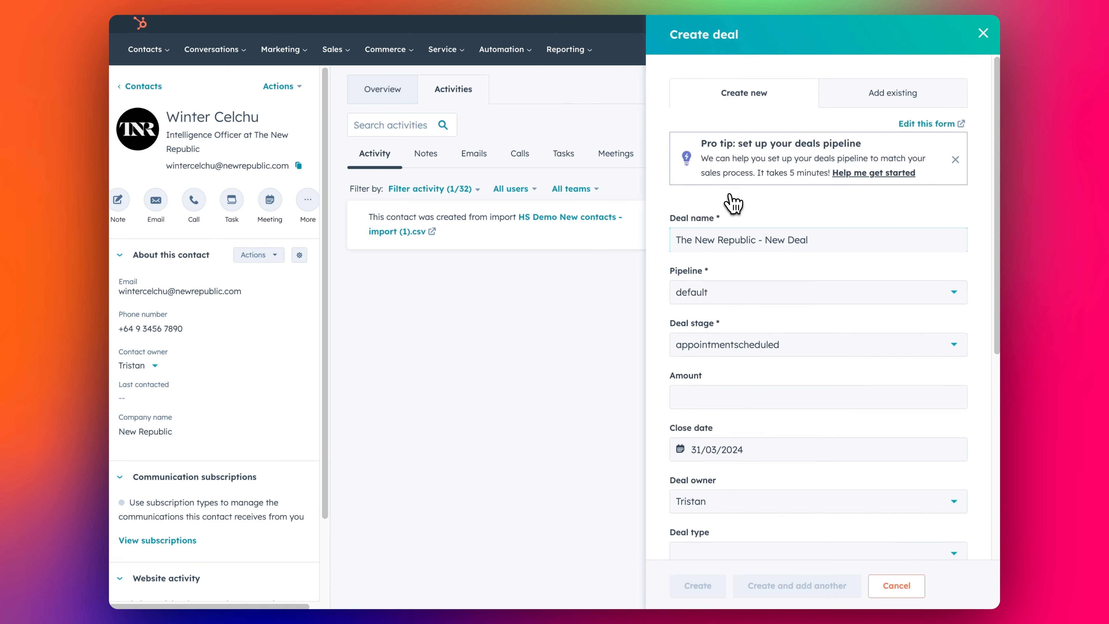
{"action": "scroll", "coordinate": [792, 273], "scroll_direction": "down", "scroll_amount": 5}
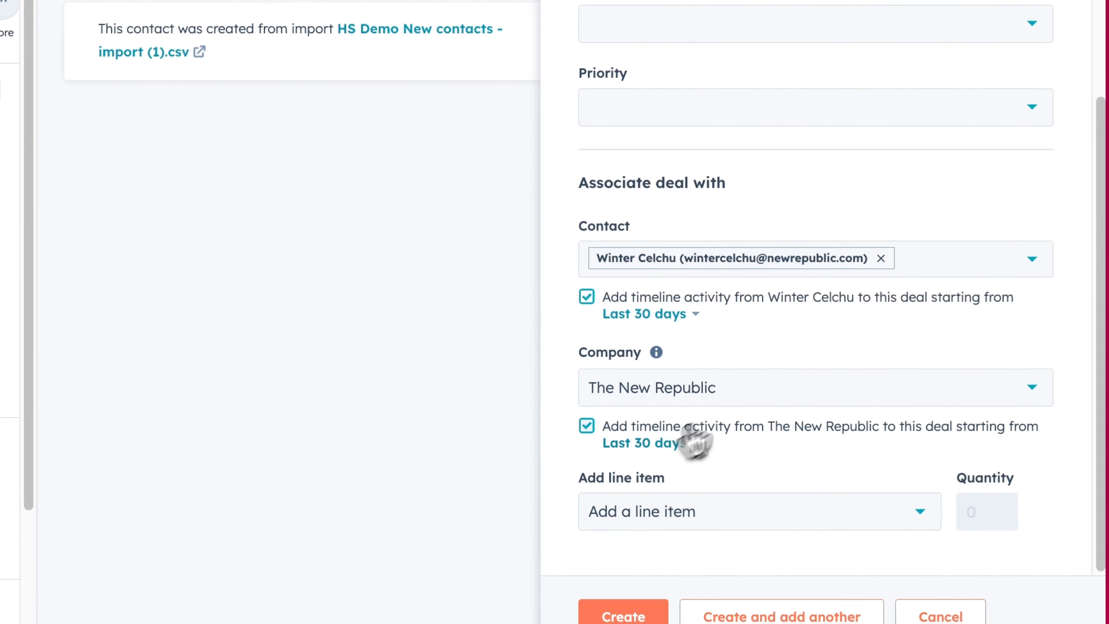
{"action": "scroll", "coordinate": [834, 288], "scroll_direction": "up", "scroll_amount": 5}
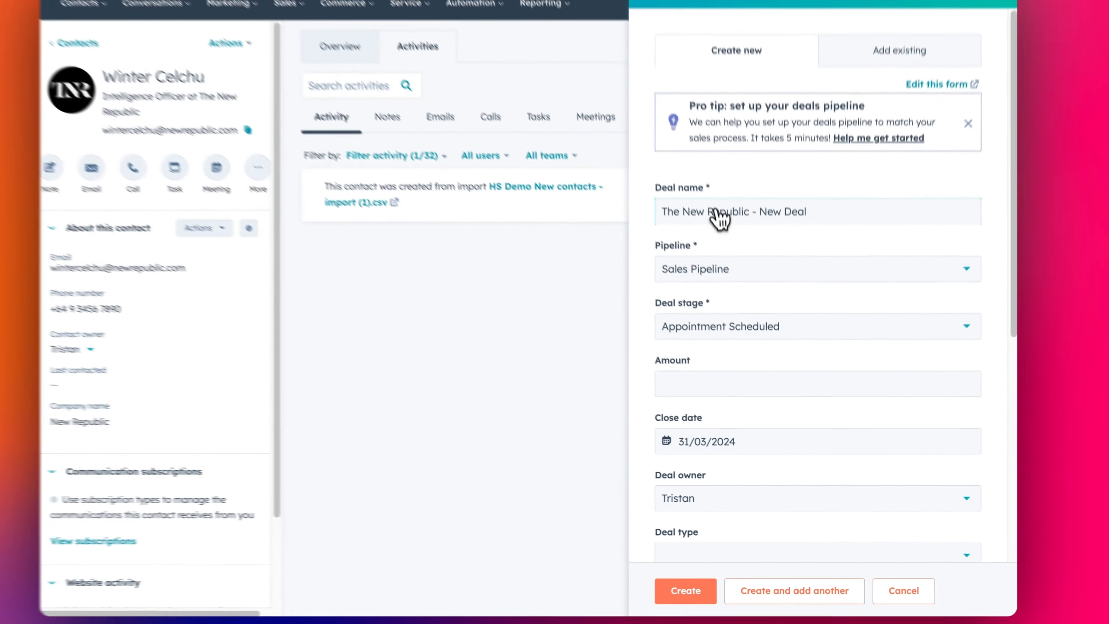
{"action": "left_click", "coordinate": [810, 213]}
{"action": "type", "text": "2024"}
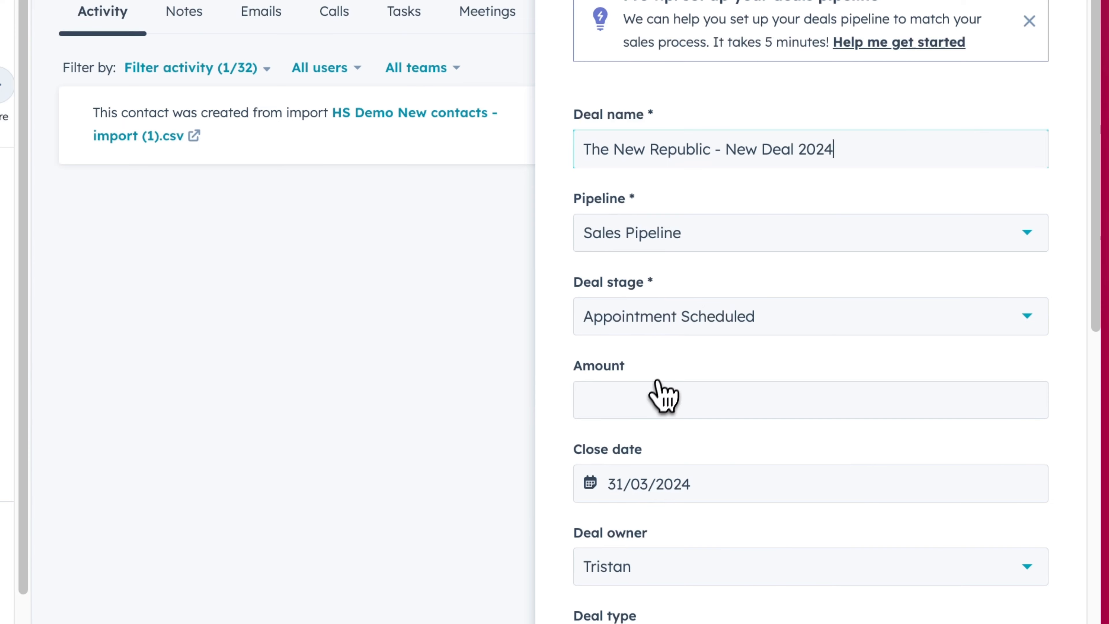
- Add Accounting and Bookkeeping Package 01 and Marketing Consulting Package 01 (quantity 2) as line items
{"action": "scroll", "coordinate": [658, 387], "scroll_direction": "down", "scroll_amount": 10}
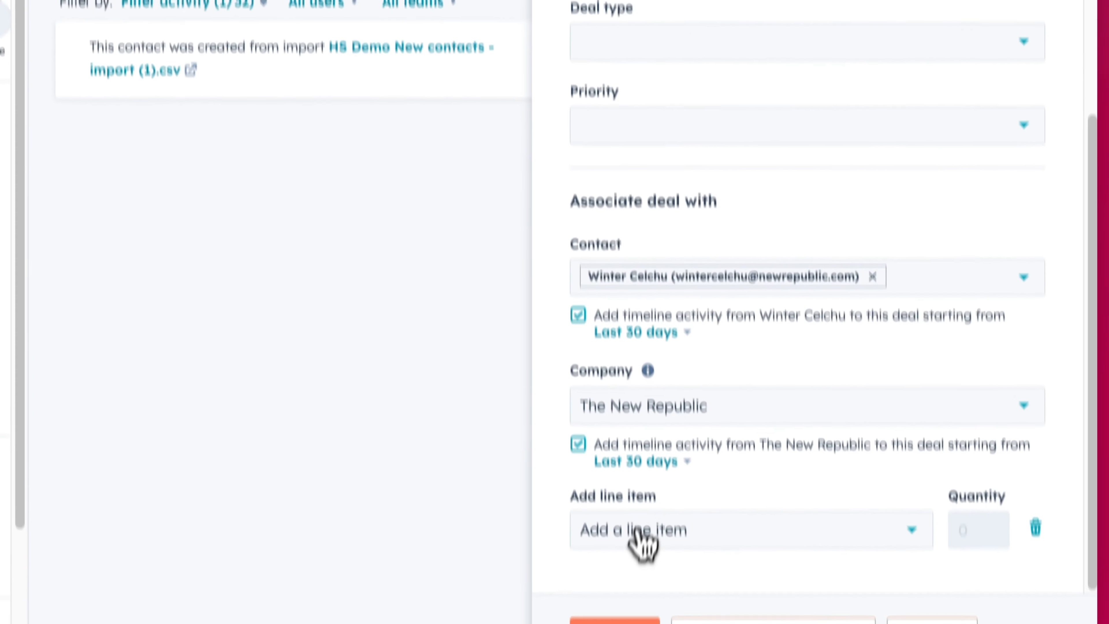
{"action": "left_click", "coordinate": [636, 529]}
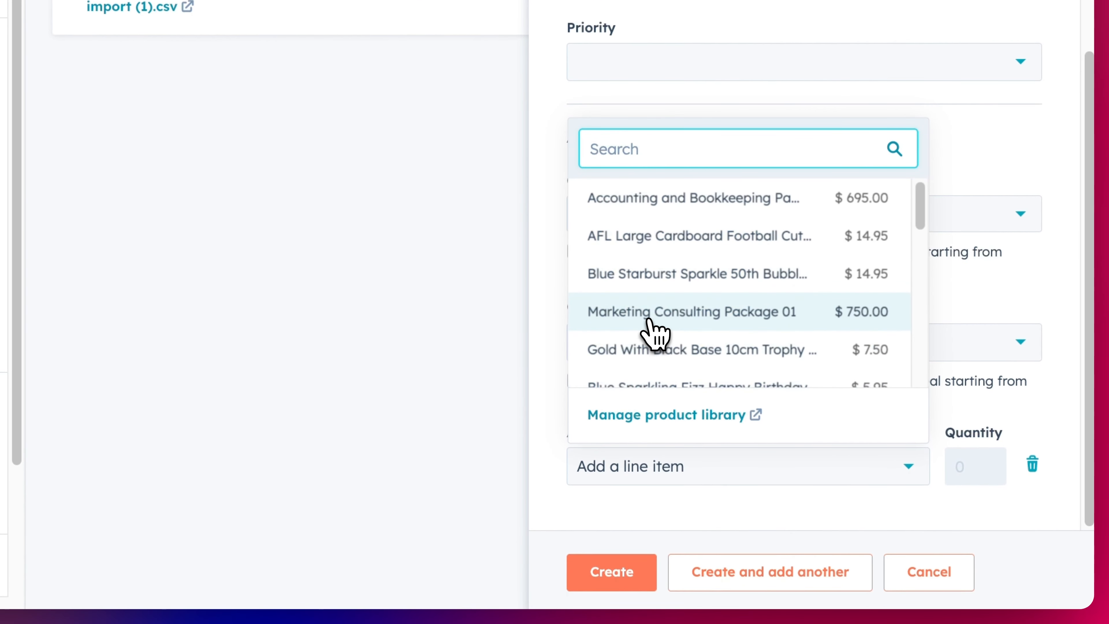
{"action": "type", "text": "package"}
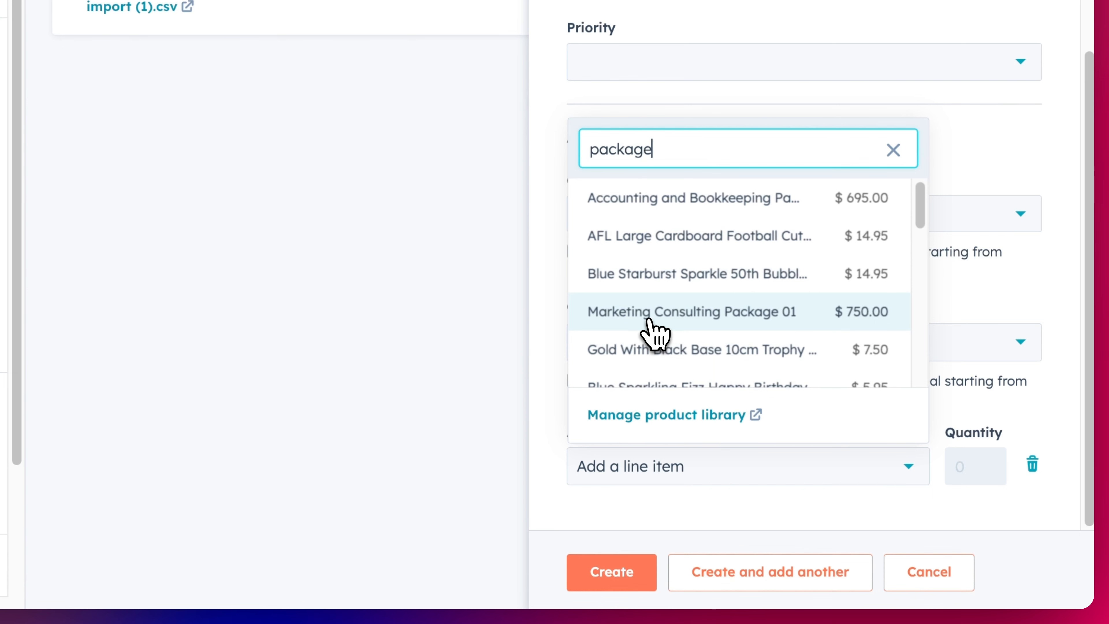
{"action": "left_click", "coordinate": [708, 300]}
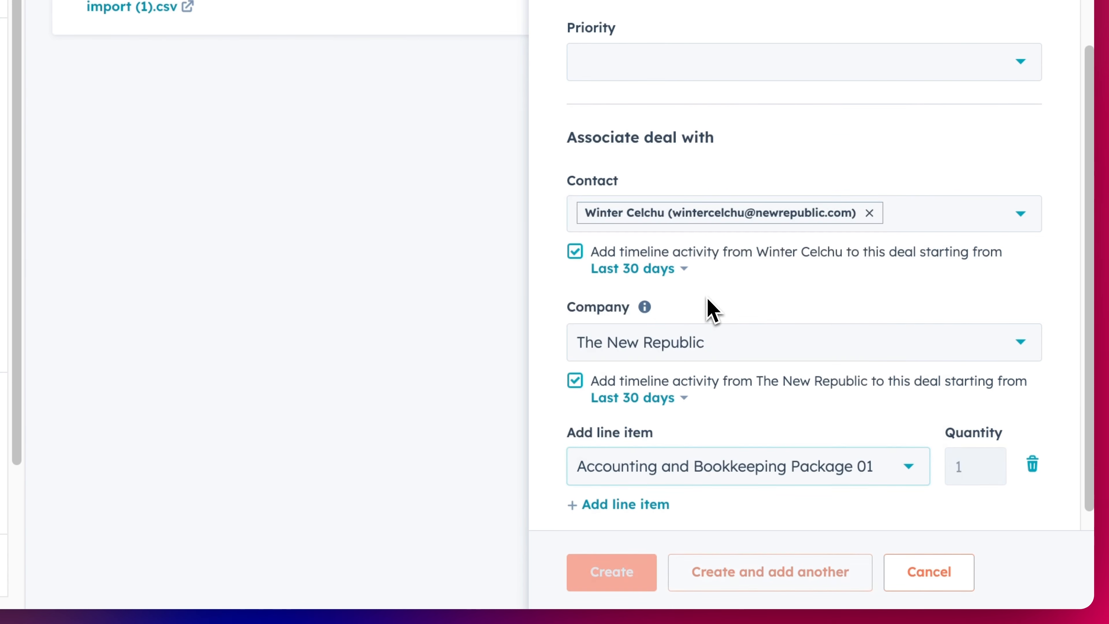
{"action": "left_click", "coordinate": [634, 505]}
{"action": "left_click", "coordinate": [635, 508]}
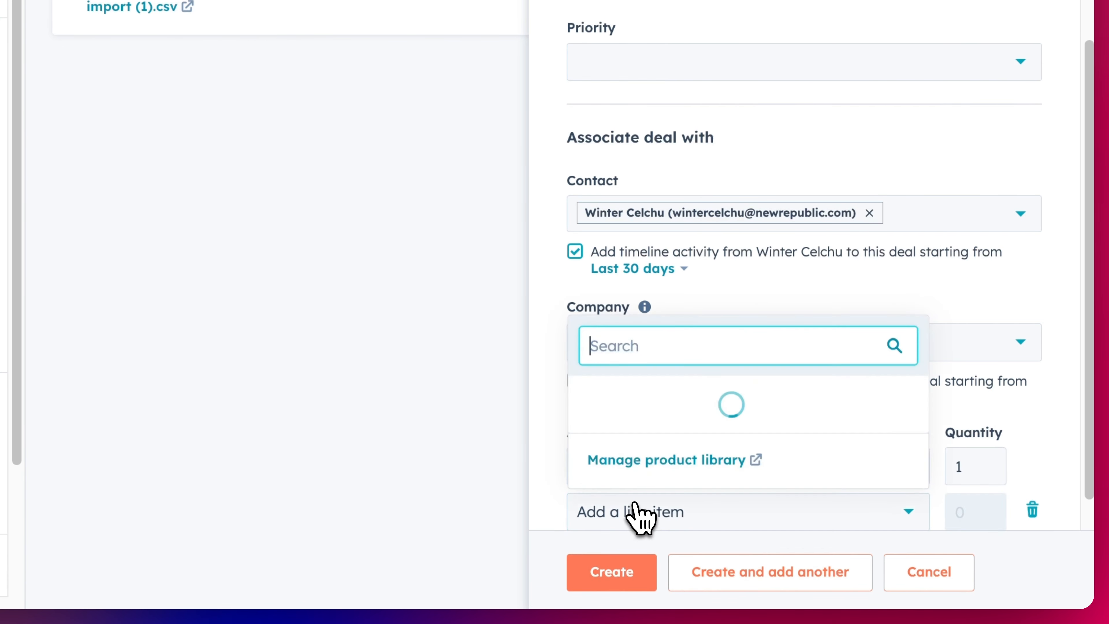
{"action": "type", "text": "packa"}
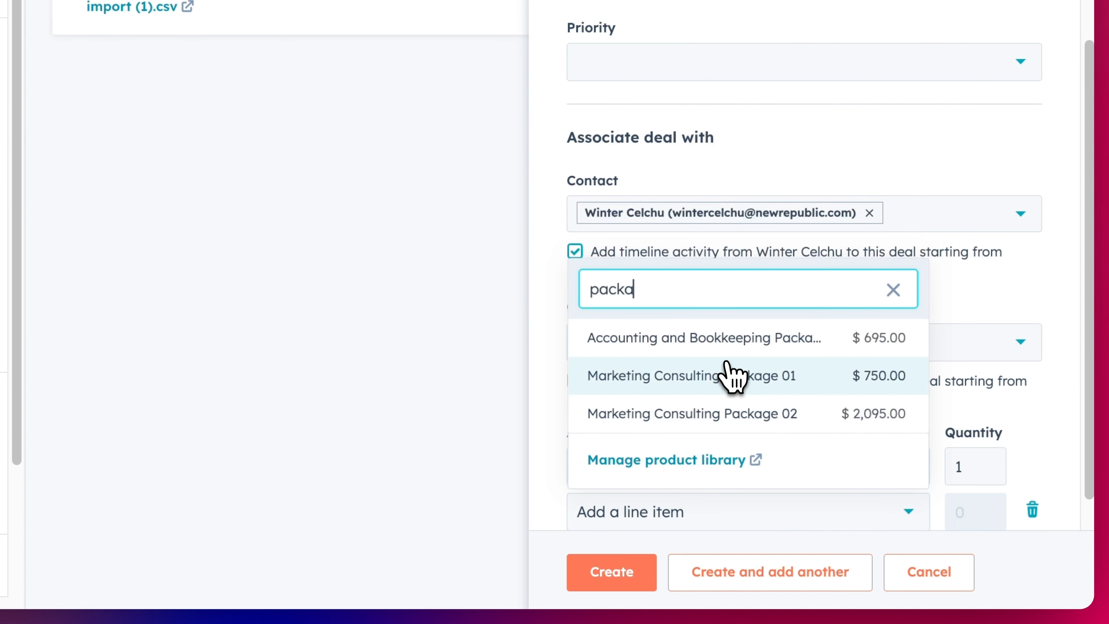
{"action": "left_click", "coordinate": [718, 377]}
{"action": "scroll", "coordinate": [843, 459], "scroll_direction": "down", "scroll_amount": 2}
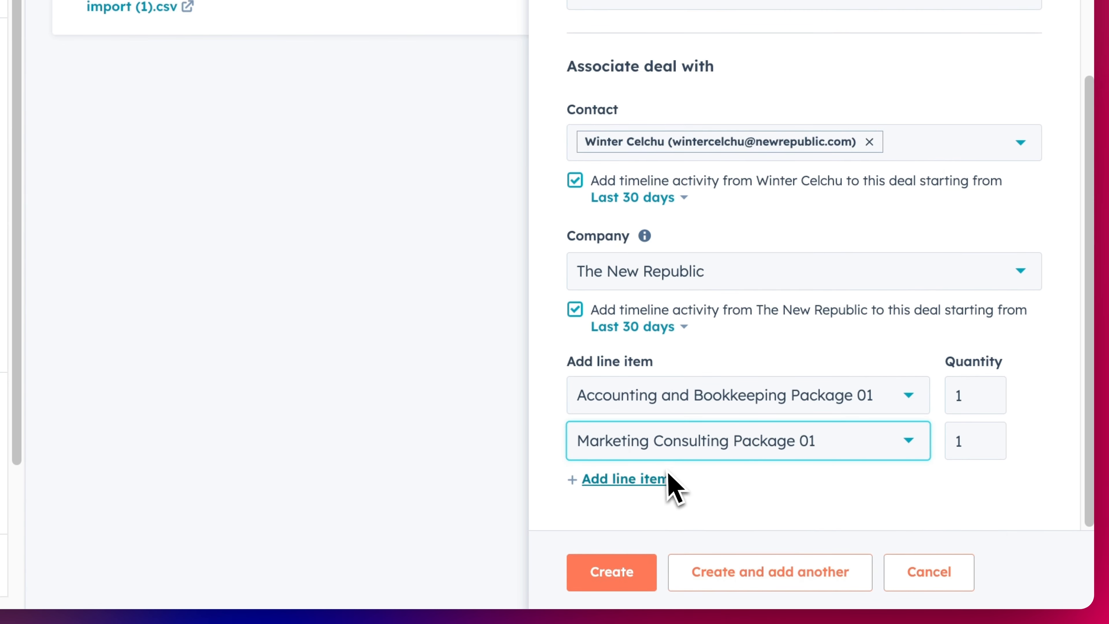
{"action": "double_click", "coordinate": [946, 445]}
{"action": "type", "text": "2"}
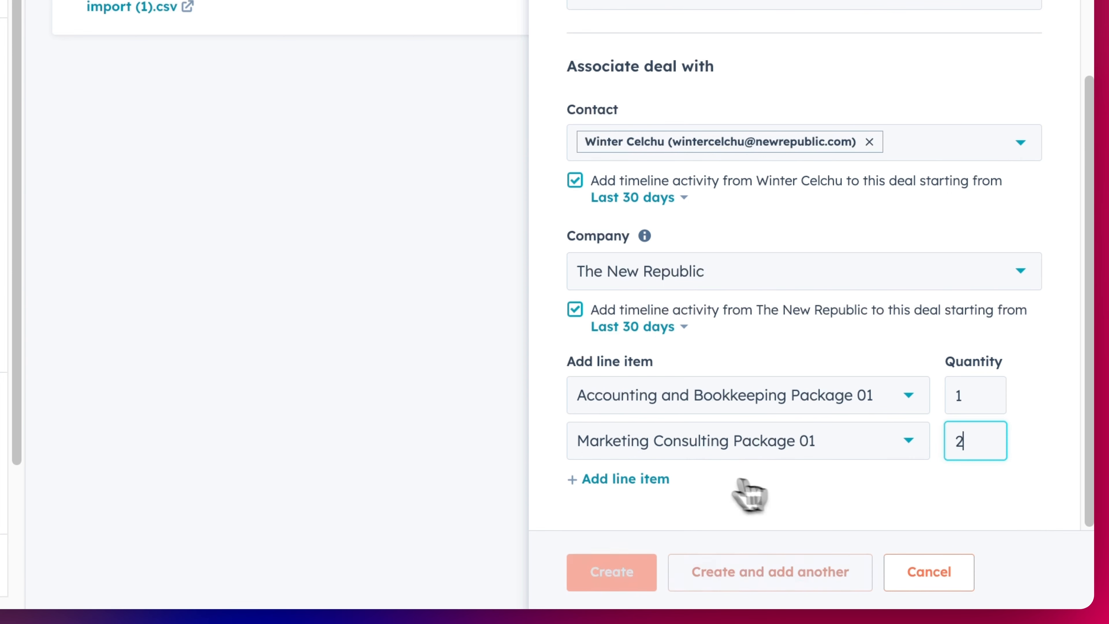
- Add Marketing Consulting Package 02 with quantity 3 and create the deal
{"action": "left_click", "coordinate": [655, 479]}
{"action": "left_click", "coordinate": [676, 486]}
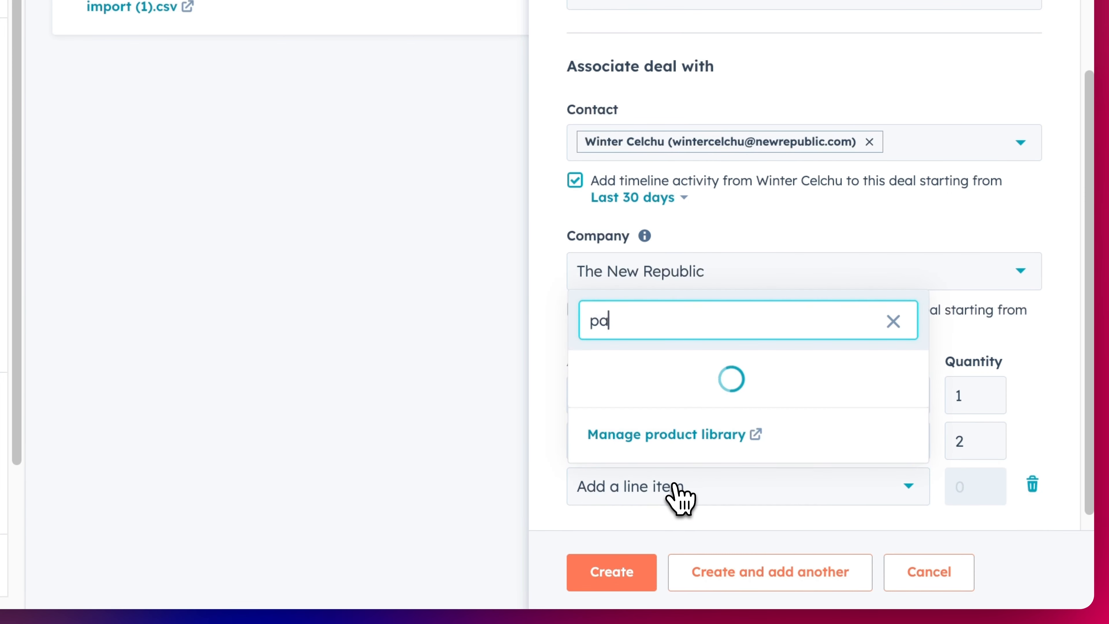
{"action": "type", "text": "package"}
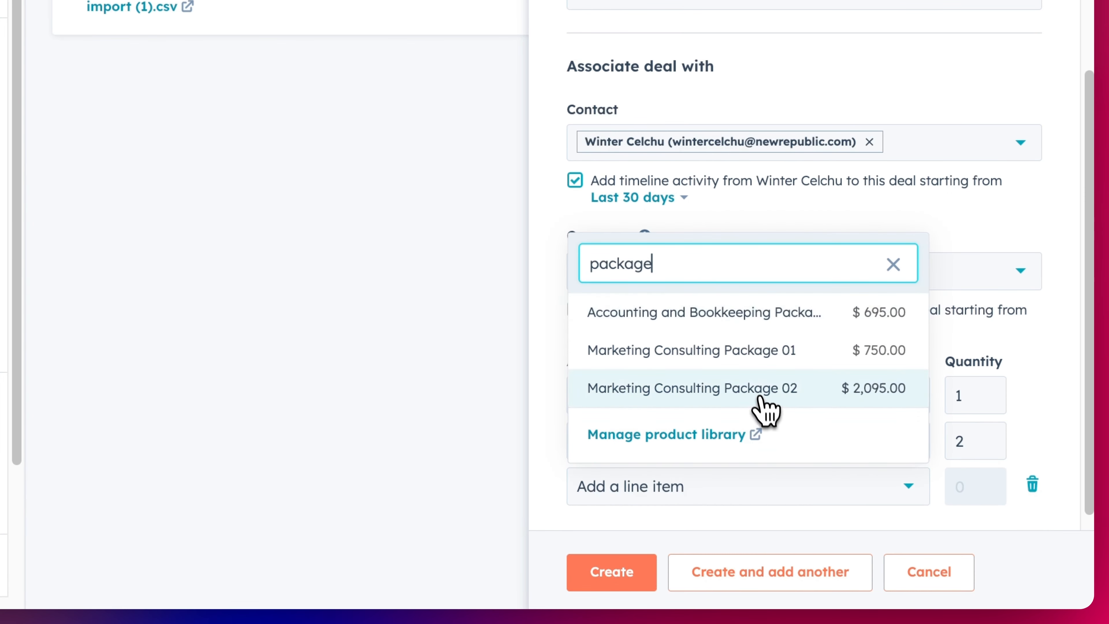
{"action": "left_click", "coordinate": [758, 391]}
{"action": "left_click_drag", "start_coordinate": [978, 486], "coordinate": [923, 491]}
{"action": "type", "text": "3"}
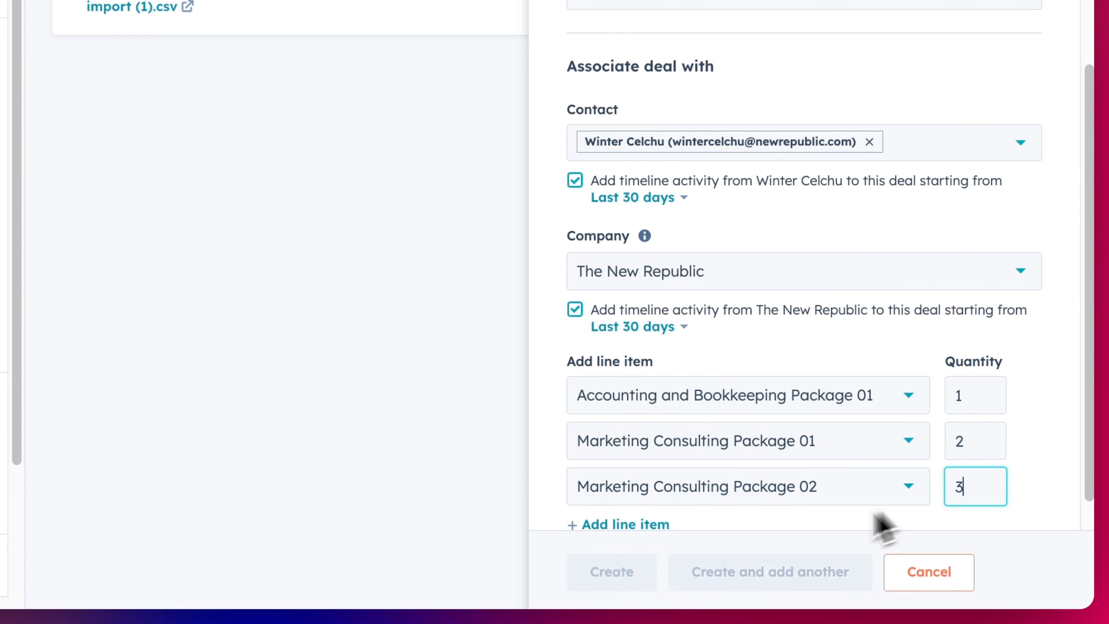
{"action": "left_click", "coordinate": [634, 575]}
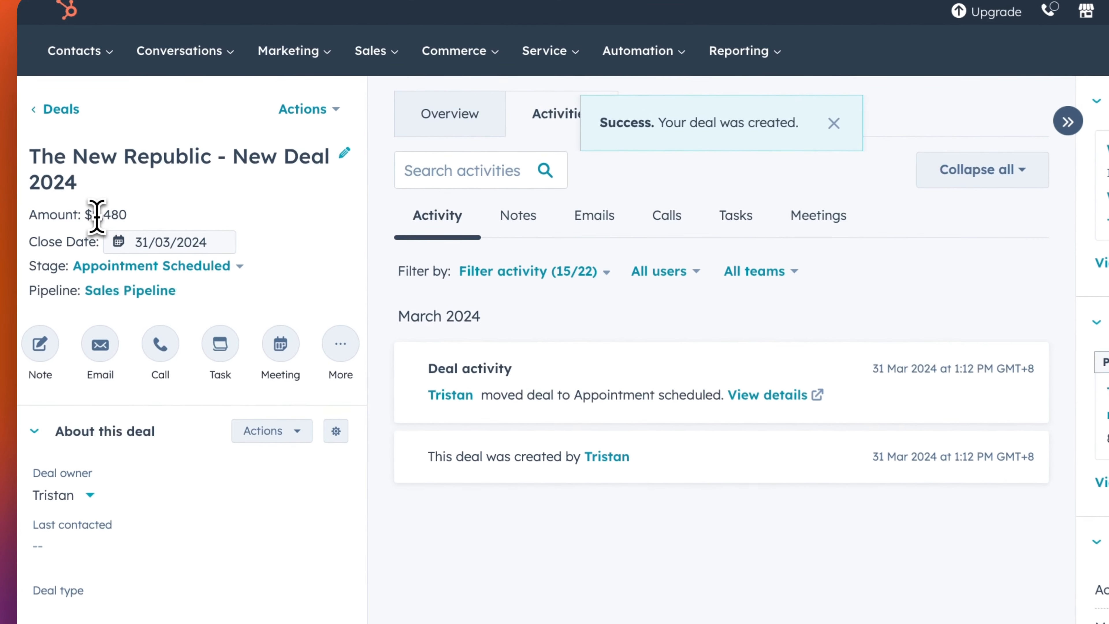
- Review the new deal's $8,480 amount and line items, then return to the Zapier editor
{"action": "double_click", "coordinate": [169, 153]}
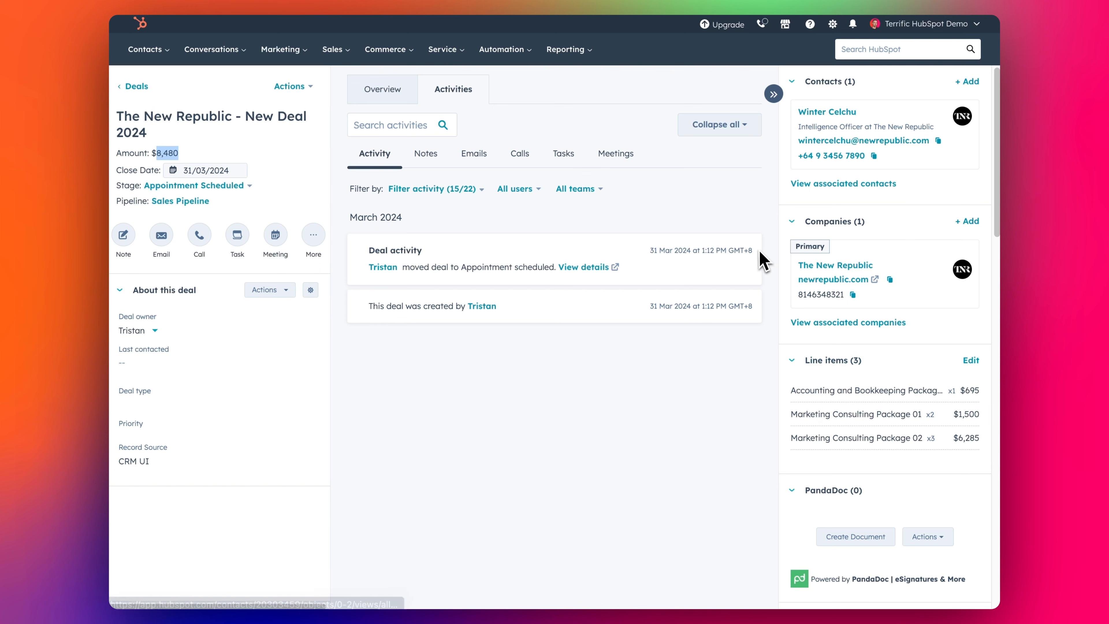
{"action": "scroll", "coordinate": [892, 421], "scroll_direction": "down", "scroll_amount": 1}
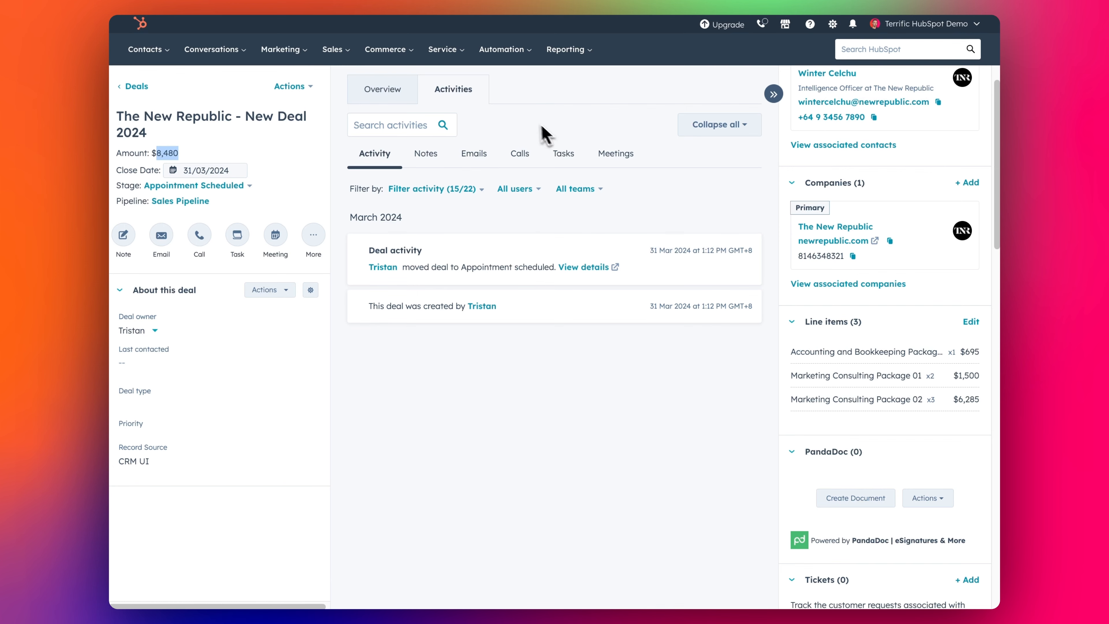
{"action": "left_click", "coordinate": [375, 0]}
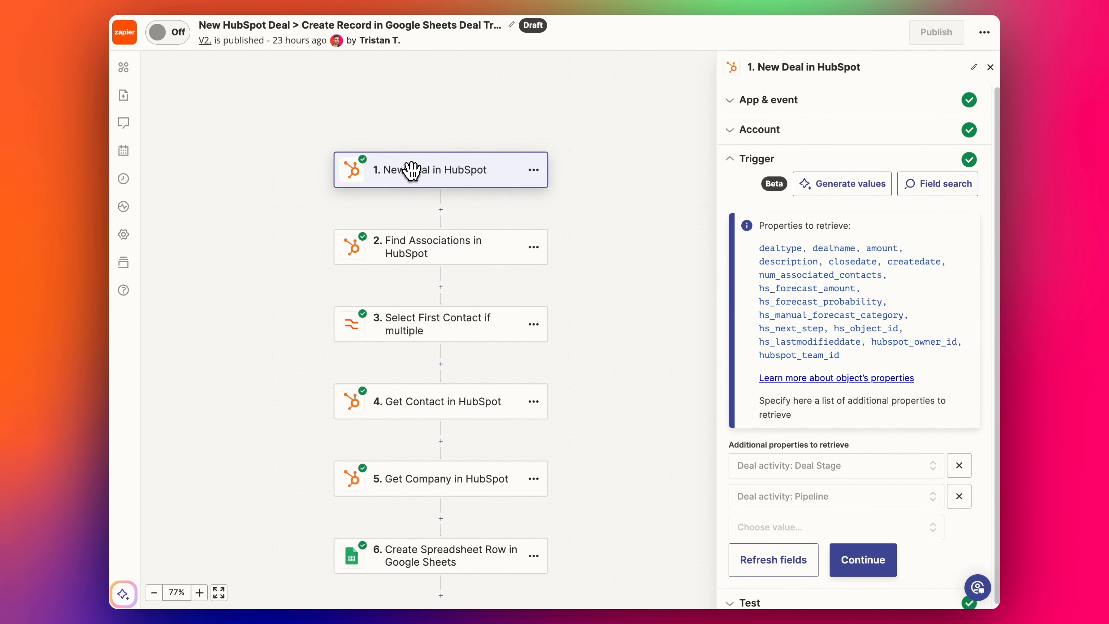
- Open the New Deal in HubSpot trigger and review its account and properties to retrieve
{"action": "left_click", "coordinate": [411, 170]}
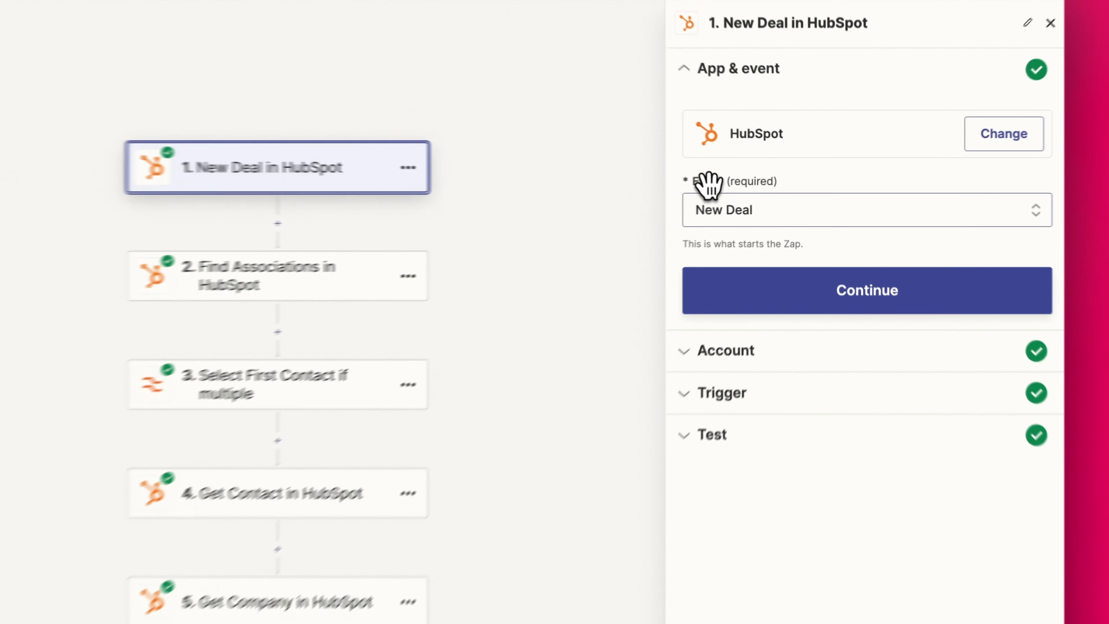
{"action": "left_click", "coordinate": [759, 380]}
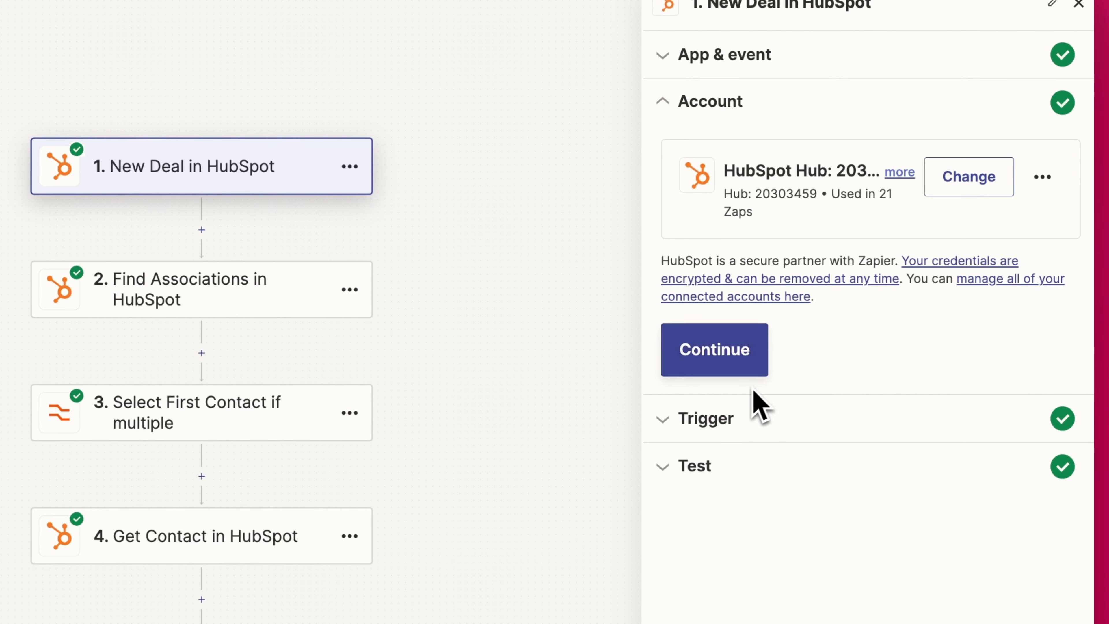
{"action": "left_click", "coordinate": [756, 422]}
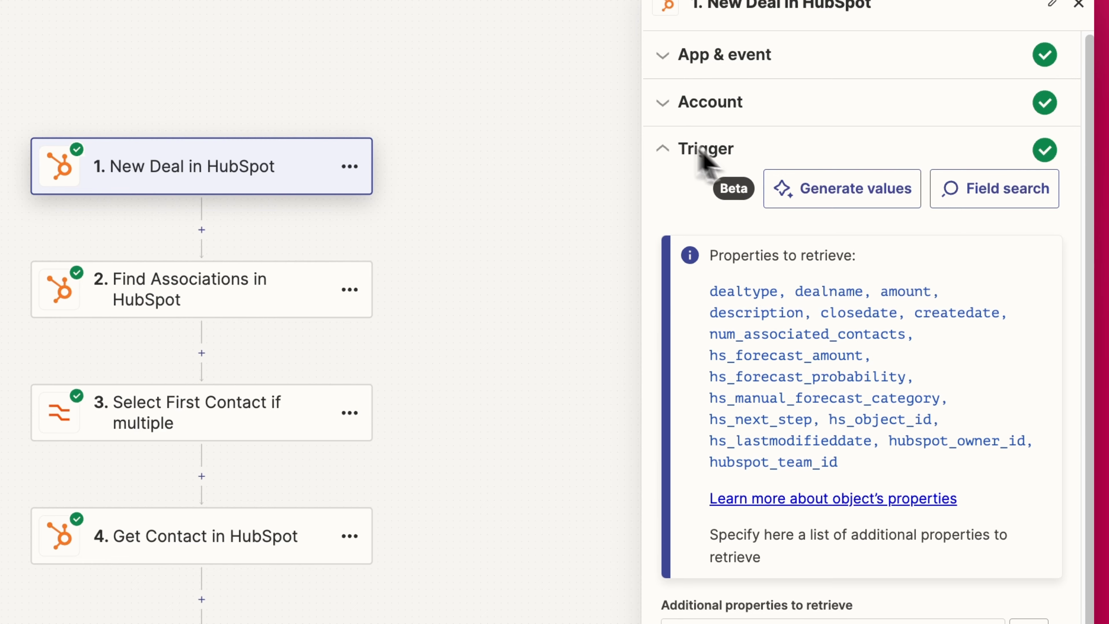
{"action": "left_click_drag", "start_coordinate": [711, 291], "coordinate": [759, 313]}
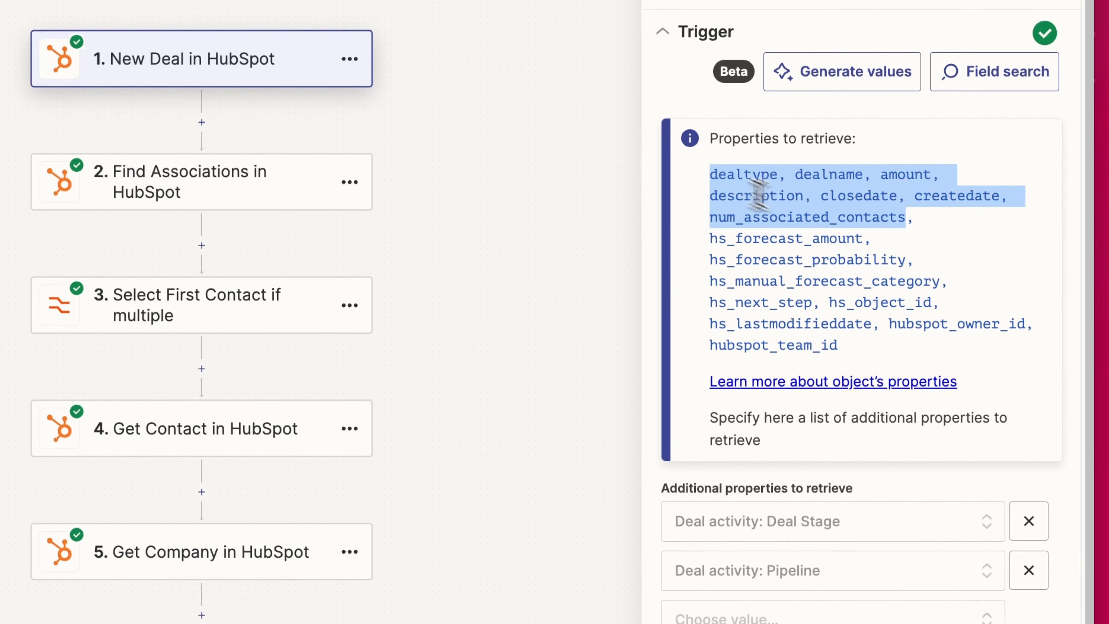
{"action": "left_click_drag", "start_coordinate": [758, 196], "coordinate": [838, 346]}
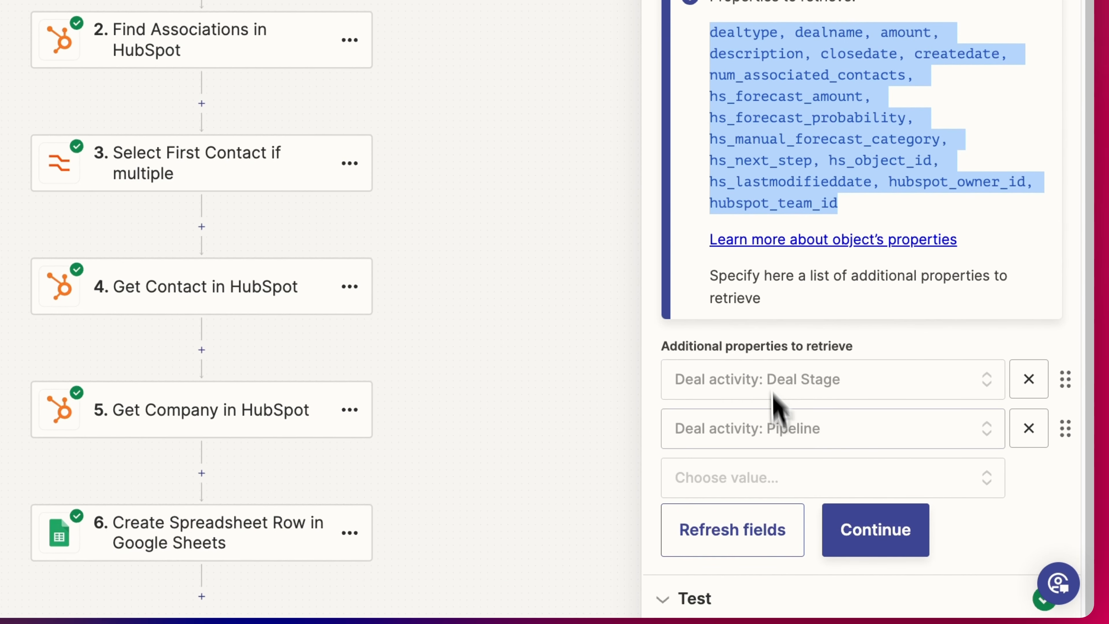
- Search additional properties for 'deal' without adding any, then continue to the trigger test
{"action": "left_click", "coordinate": [749, 478]}
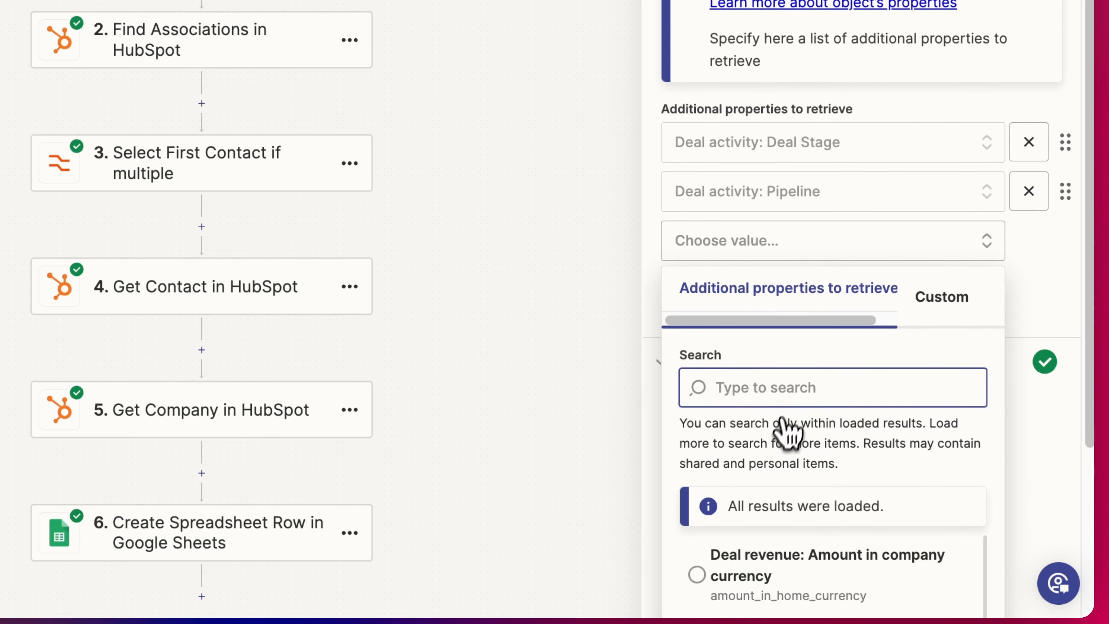
{"action": "type", "text": "deal"}
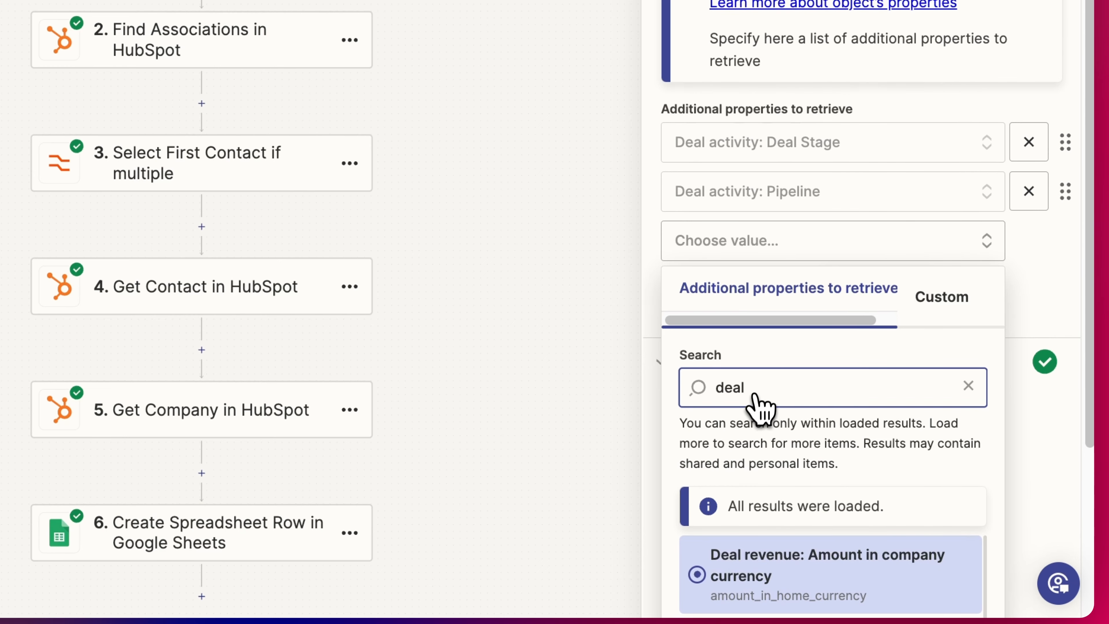
{"action": "scroll", "coordinate": [808, 380], "scroll_direction": "down", "scroll_amount": 5}
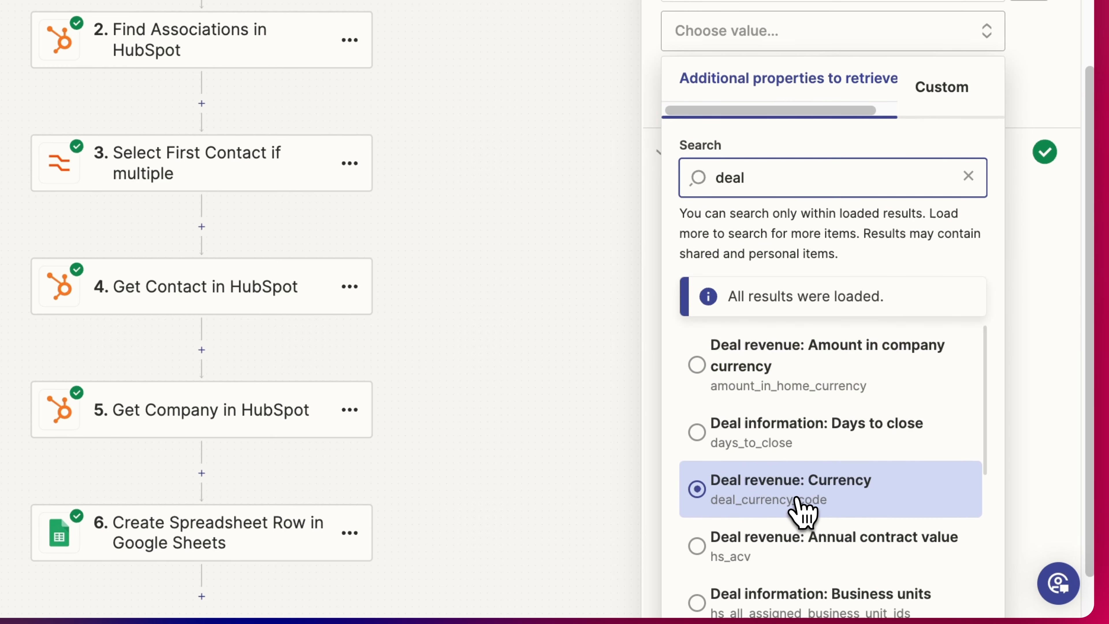
{"action": "left_click", "coordinate": [1026, 78]}
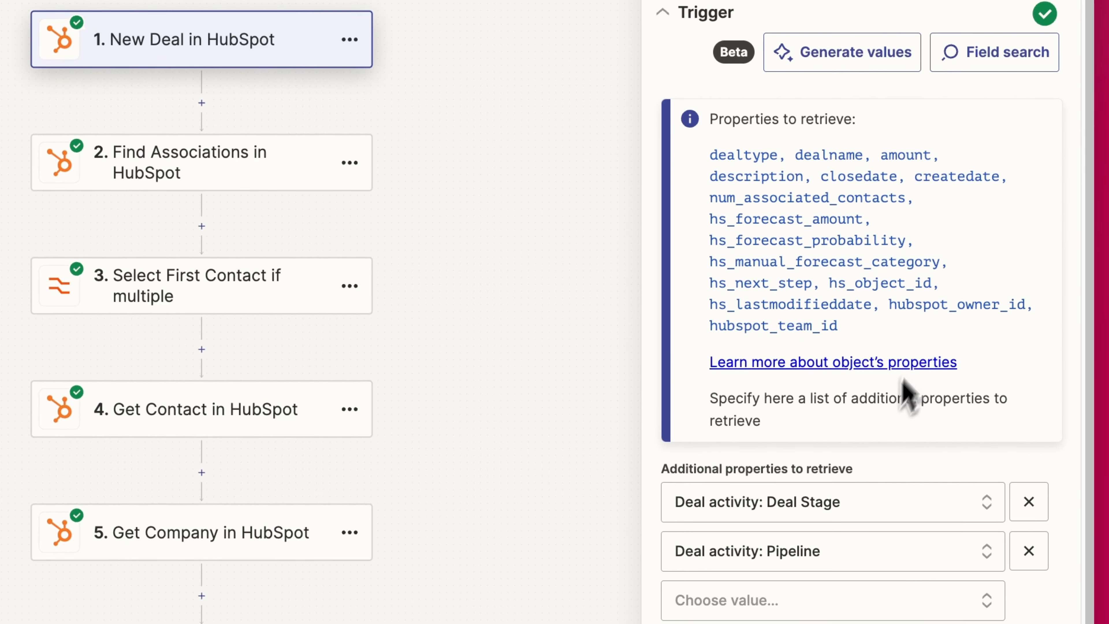
{"action": "left_click", "coordinate": [877, 565]}
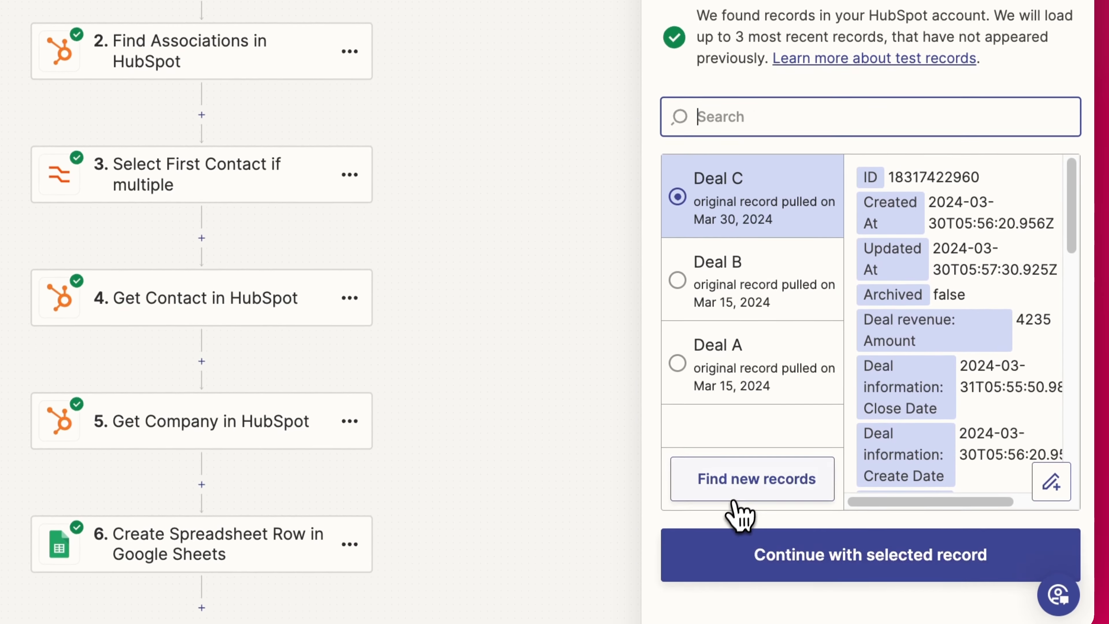
- Fetch new HubSpot records and use Deal D, The New Republic - New Deal 2024, as test record
{"action": "left_click", "coordinate": [736, 498]}
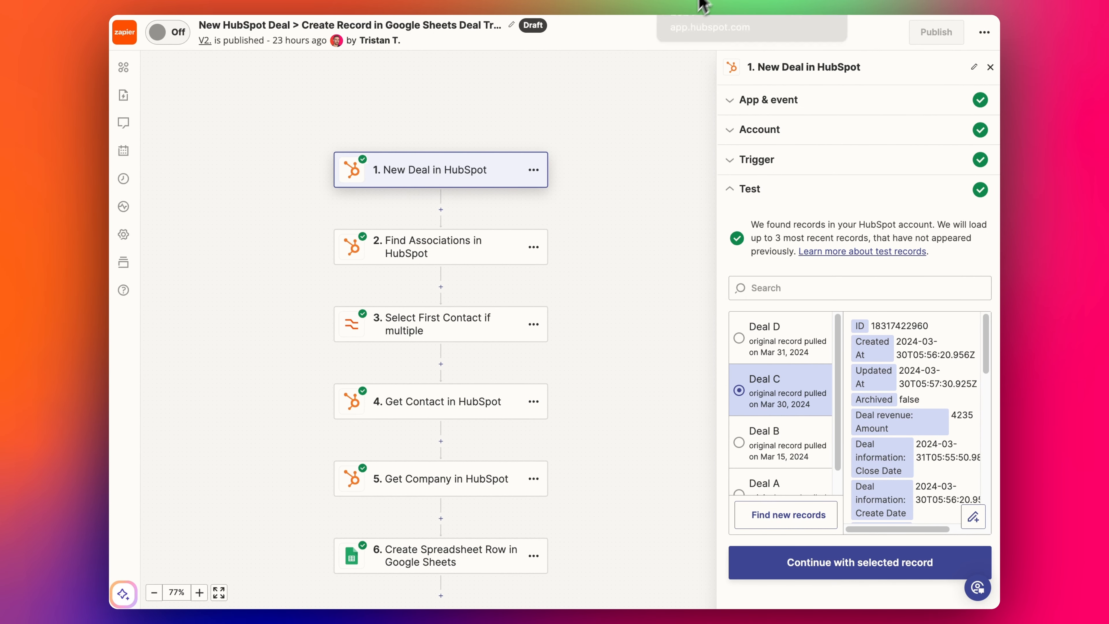
{"action": "left_click", "coordinate": [788, 357]}
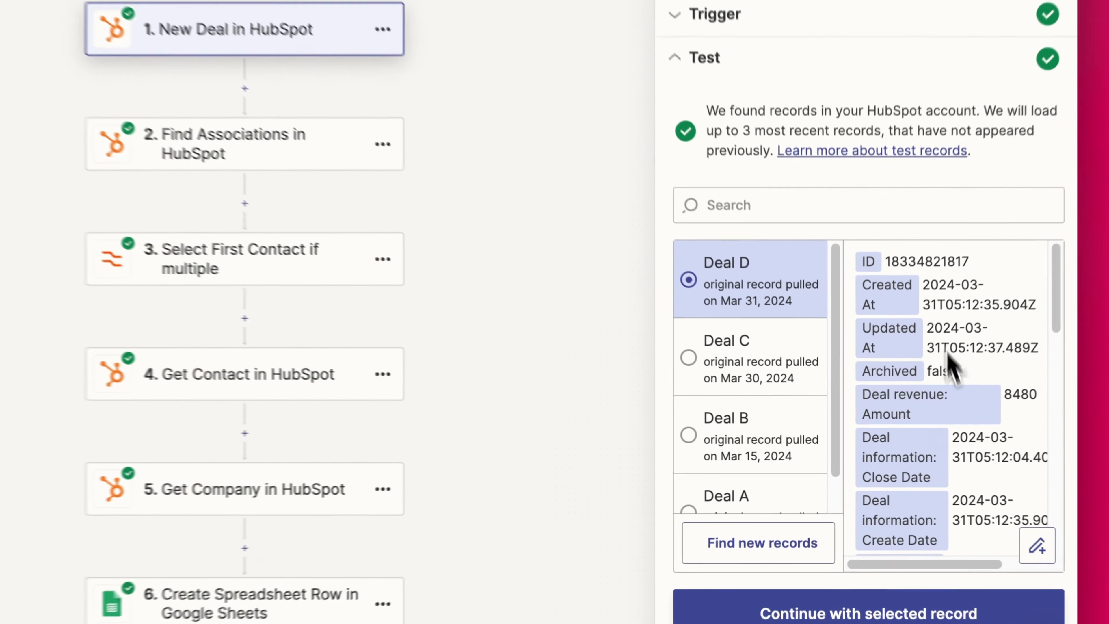
{"action": "scroll", "coordinate": [944, 420], "scroll_direction": "down", "scroll_amount": 3}
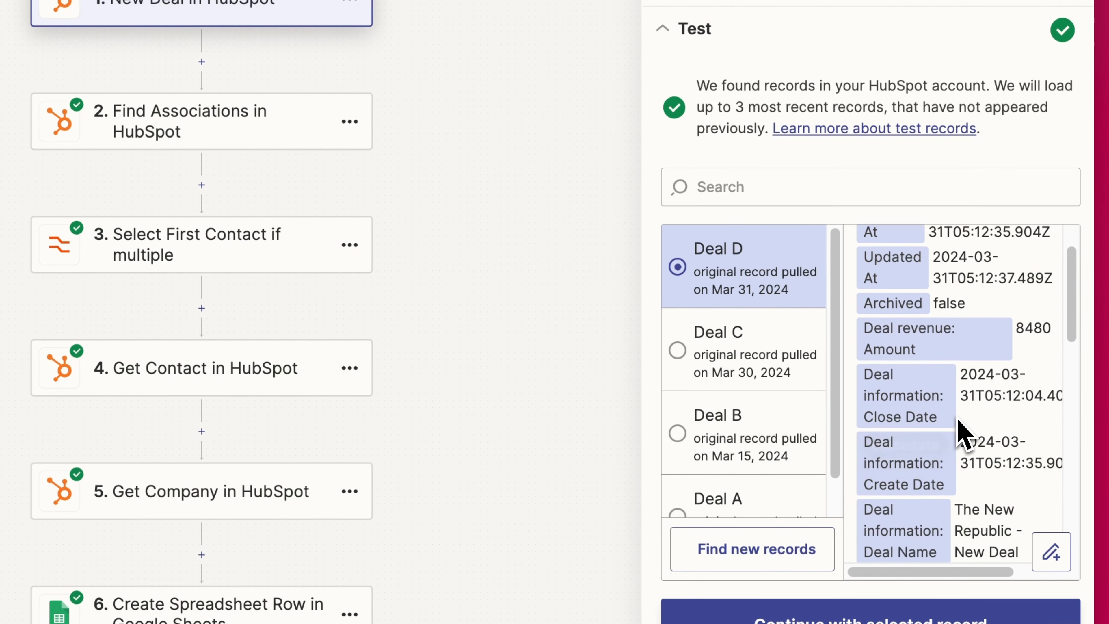
{"action": "scroll", "coordinate": [988, 426], "scroll_direction": "down", "scroll_amount": 1}
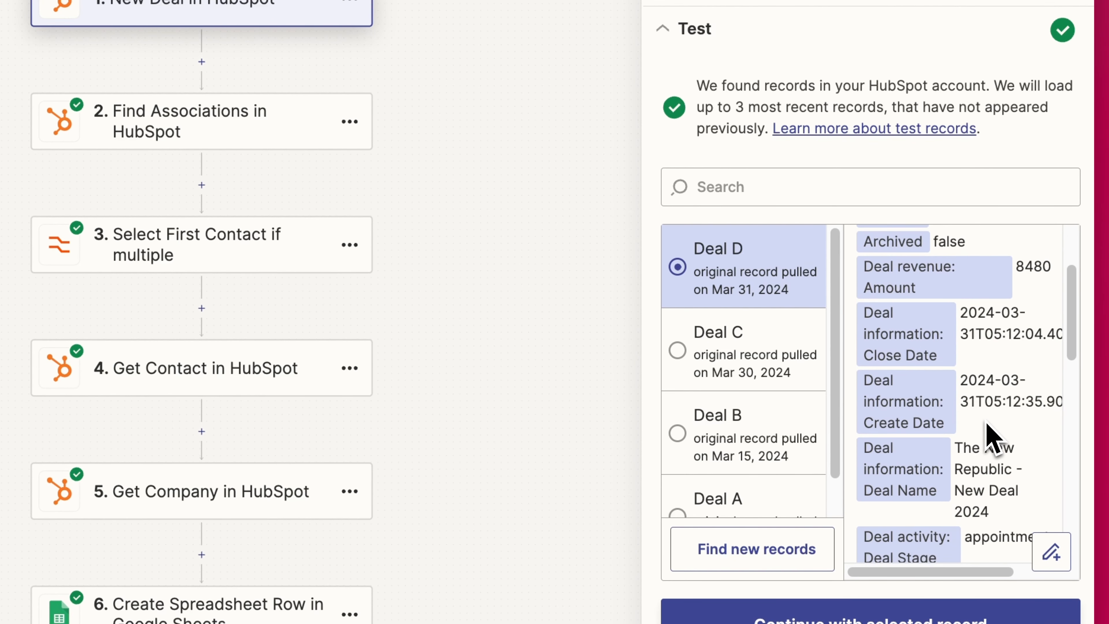
{"action": "left_click_drag", "start_coordinate": [972, 455], "coordinate": [984, 507]}
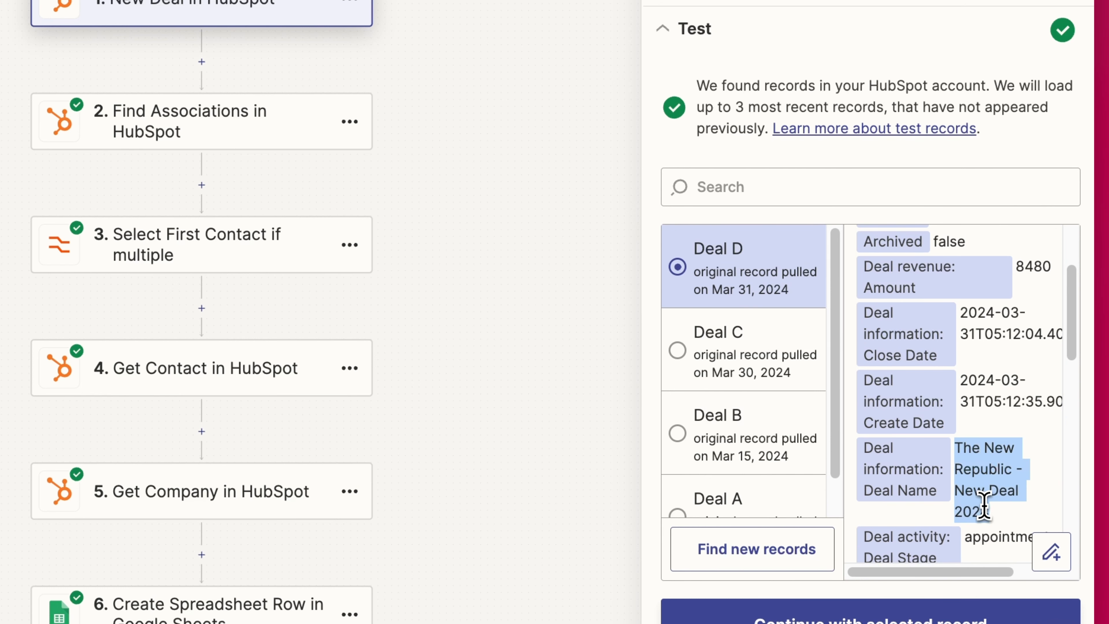
{"action": "left_click", "coordinate": [731, 262]}
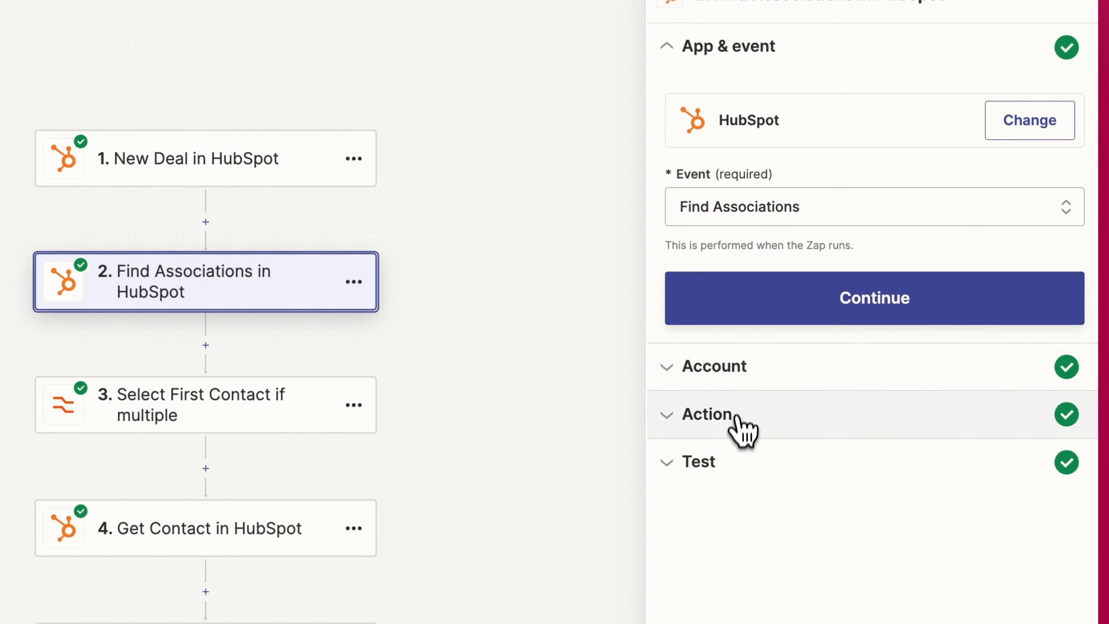
- Review Find Associations' object ID data and keep deal as the object type searched
{"action": "left_click", "coordinate": [737, 423]}
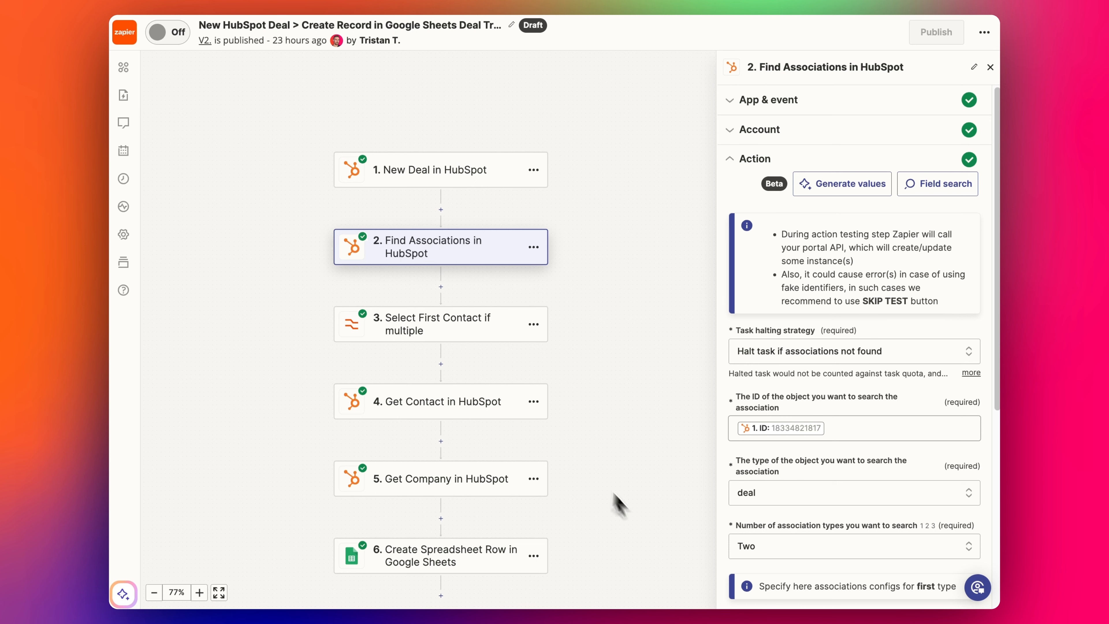
{"action": "scroll", "coordinate": [821, 415], "scroll_direction": "down", "scroll_amount": 1}
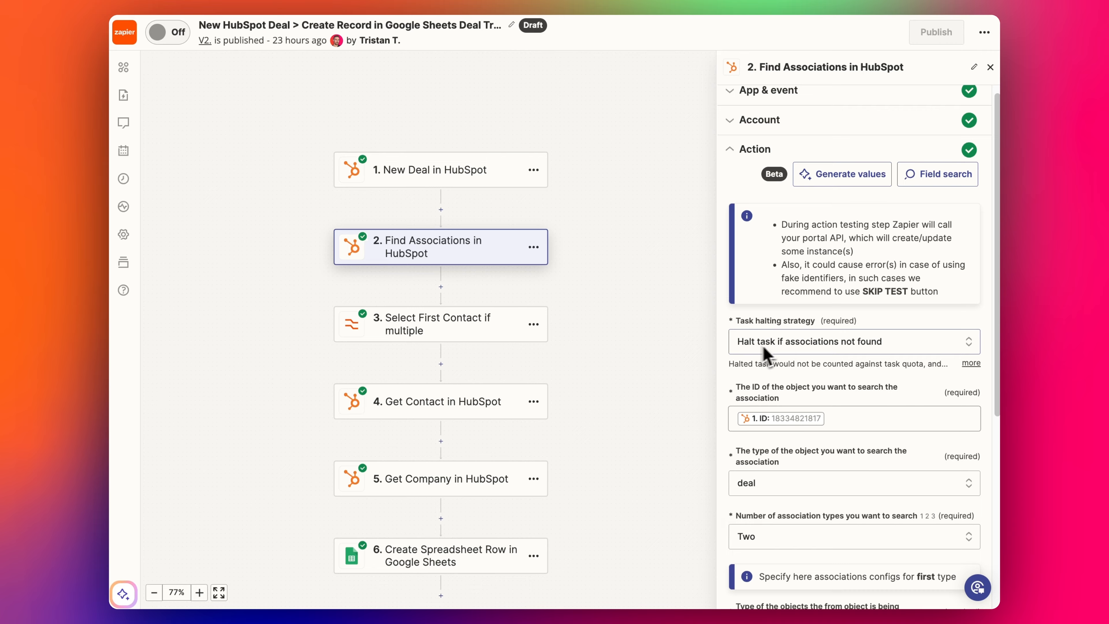
{"action": "scroll", "coordinate": [764, 343], "scroll_direction": "down", "scroll_amount": 1}
{"action": "scroll", "coordinate": [748, 374], "scroll_direction": "down", "scroll_amount": 1}
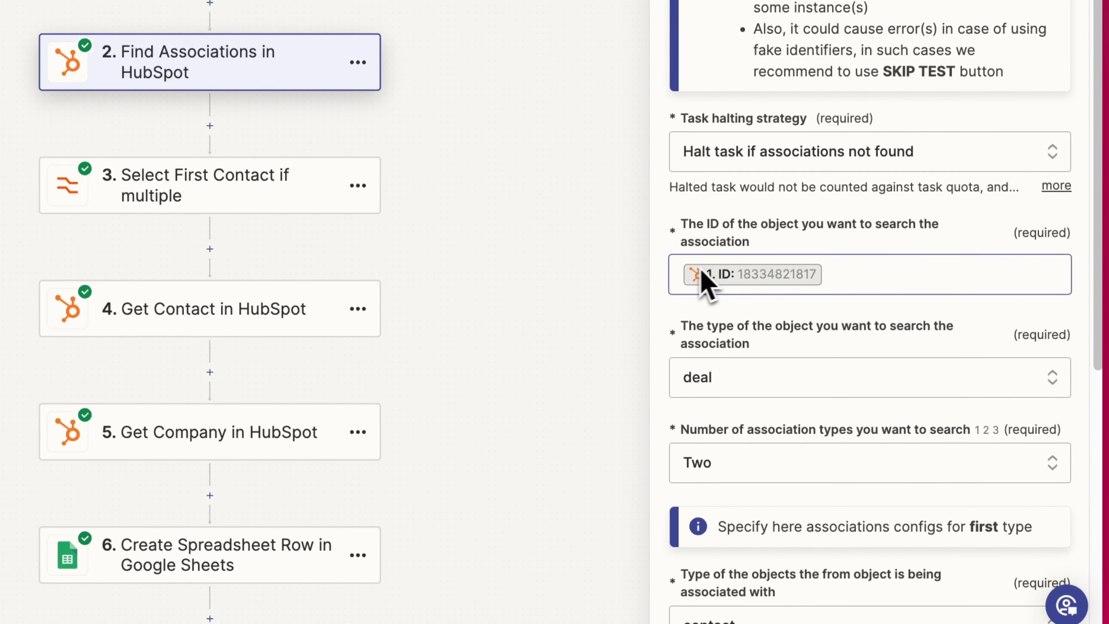
{"action": "left_click", "coordinate": [903, 275]}
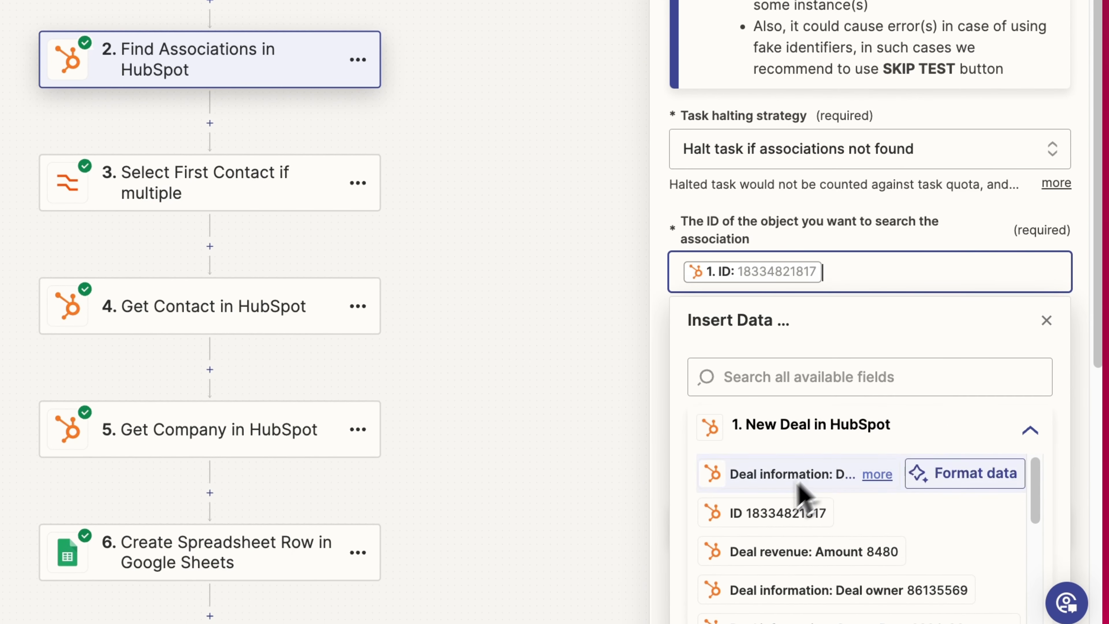
{"action": "left_click", "coordinate": [879, 228]}
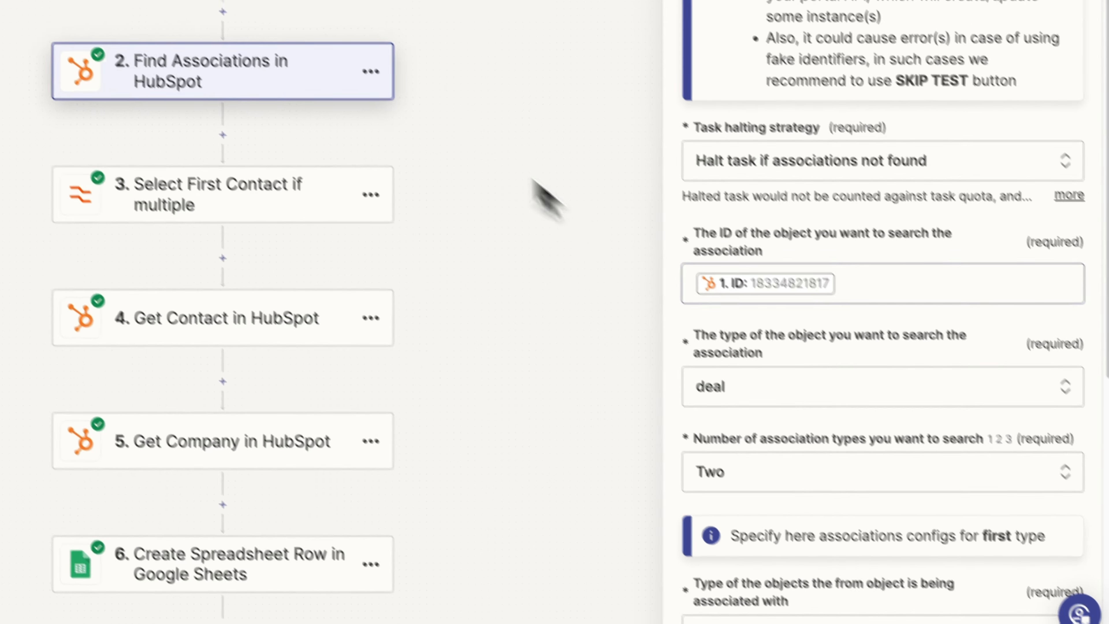
{"action": "left_click", "coordinate": [719, 391]}
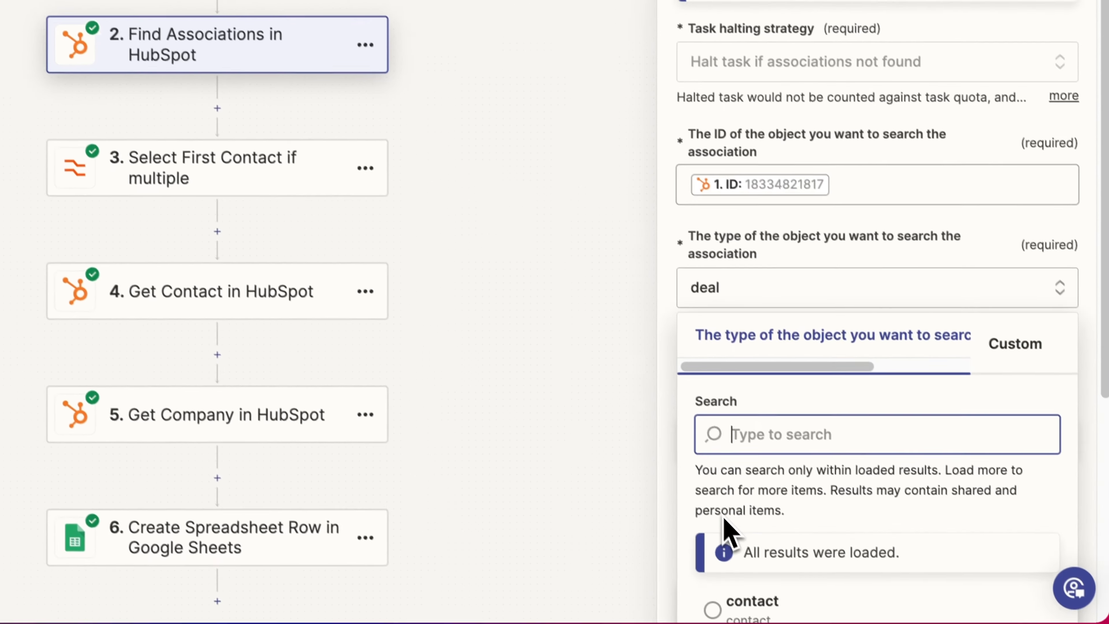
{"action": "scroll", "coordinate": [725, 529], "scroll_direction": "down", "scroll_amount": 4}
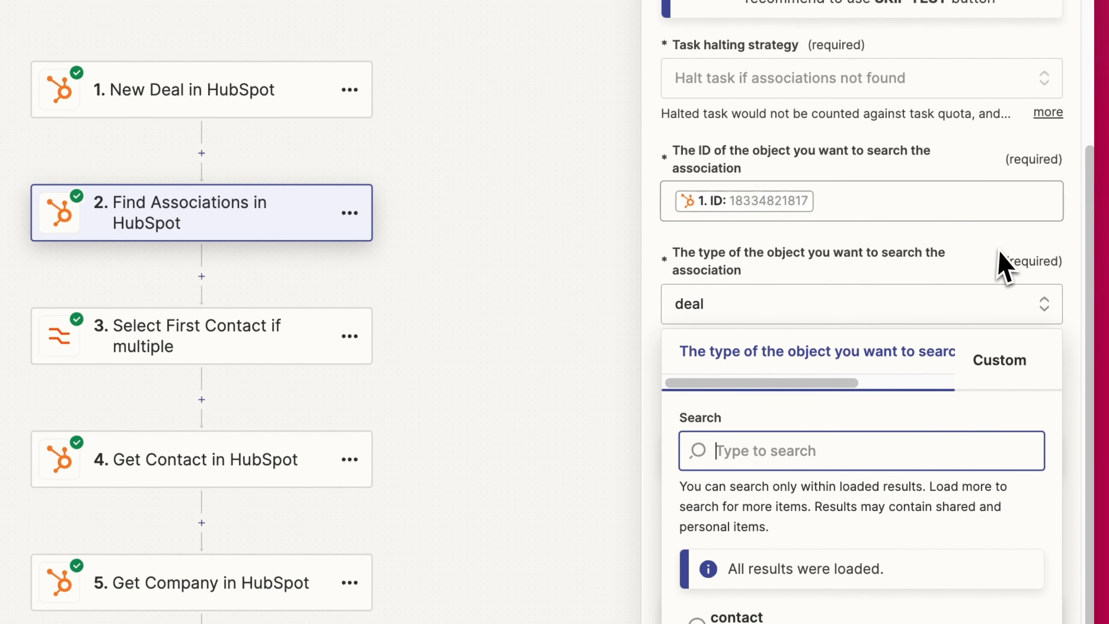
{"action": "left_click", "coordinate": [1072, 239]}
- Keep two association types searched, with contact as the first associated type
{"action": "scroll", "coordinate": [1069, 252], "scroll_direction": "down", "scroll_amount": 2}
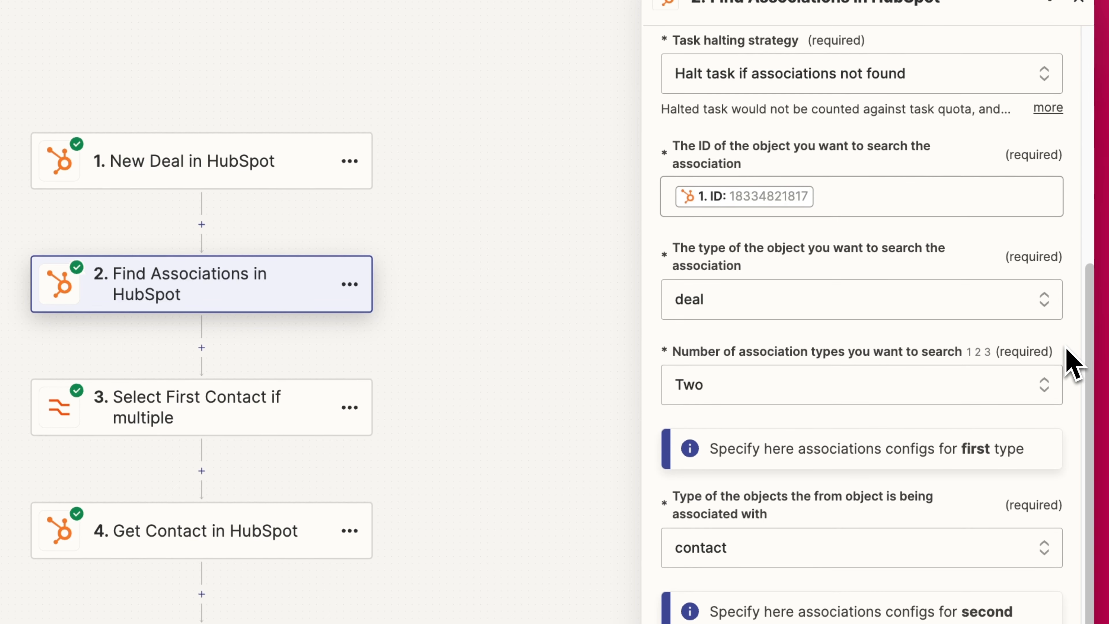
{"action": "scroll", "coordinate": [821, 362], "scroll_direction": "down", "scroll_amount": 2}
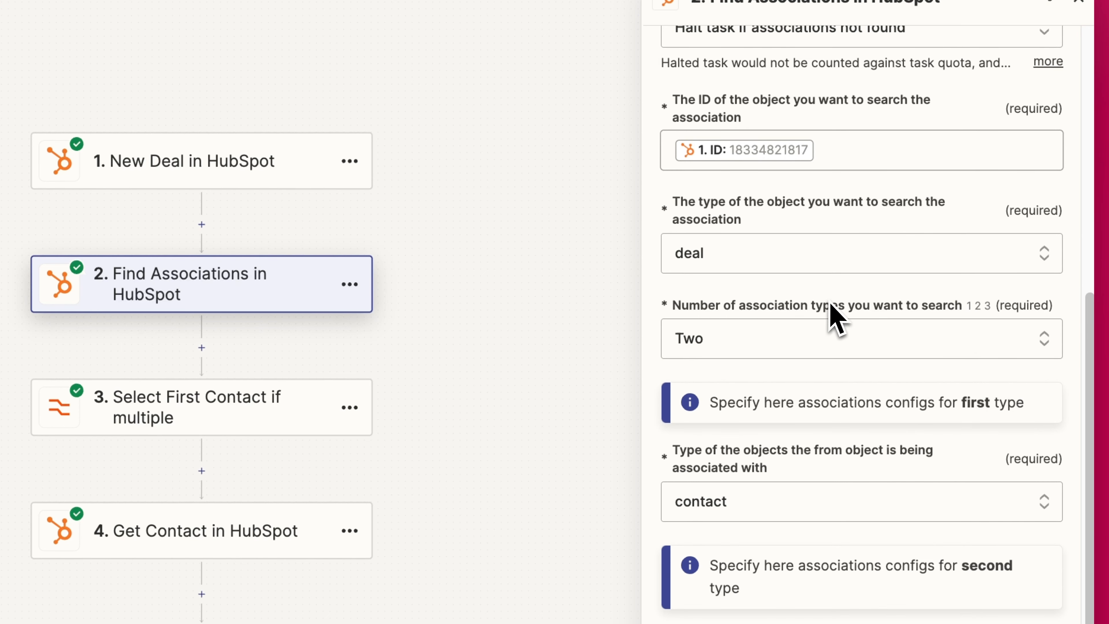
{"action": "scroll", "coordinate": [777, 240], "scroll_direction": "down", "scroll_amount": 1}
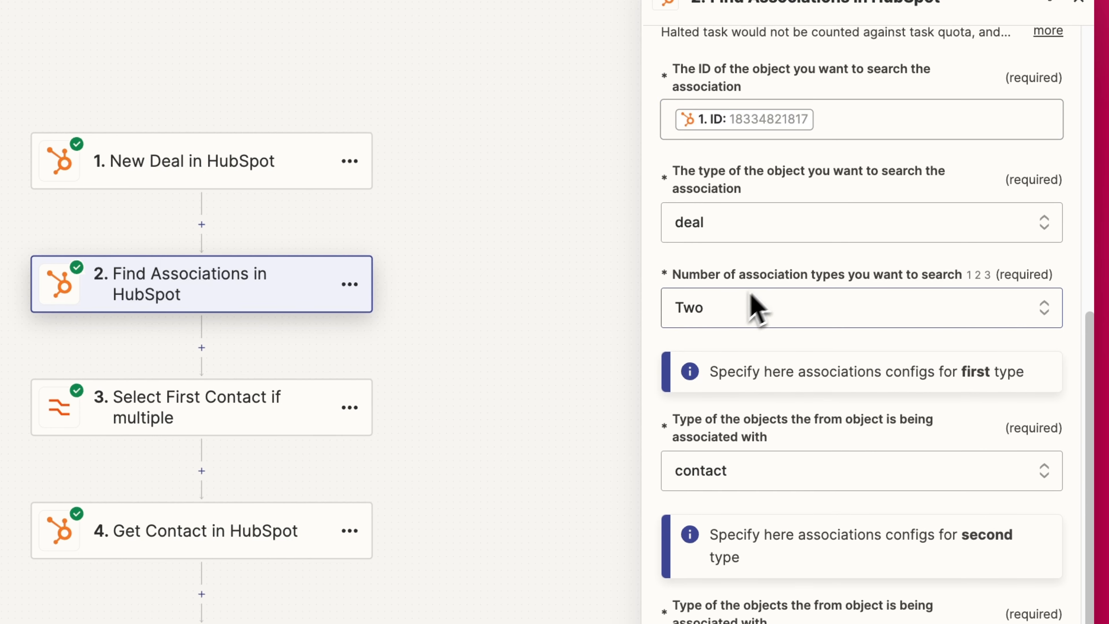
{"action": "scroll", "coordinate": [766, 322], "scroll_direction": "down", "scroll_amount": 1}
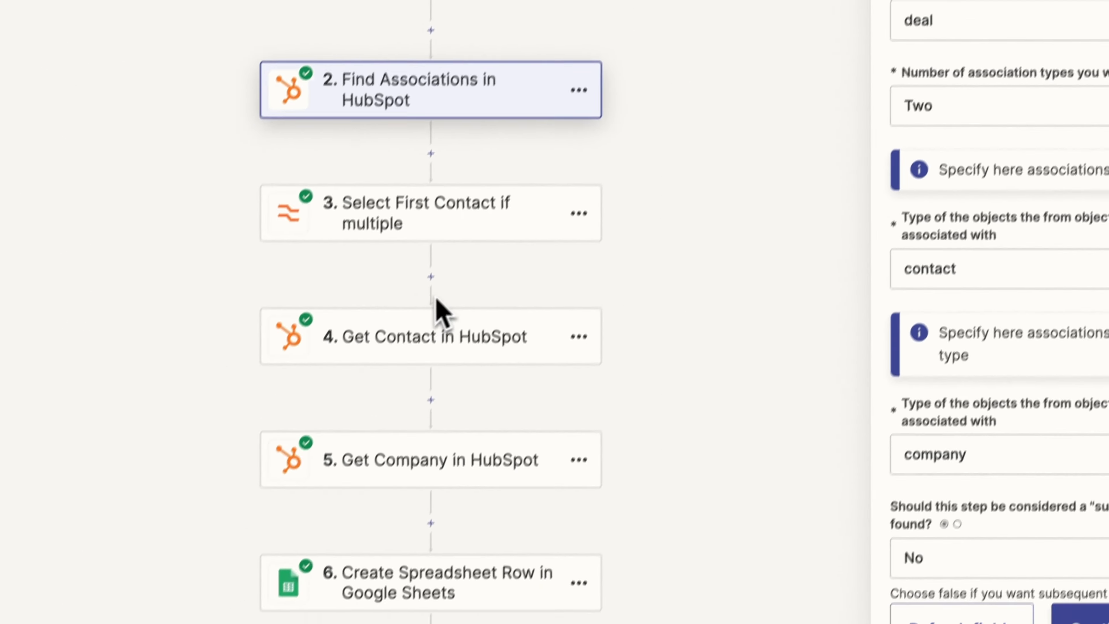
{"action": "left_click", "coordinate": [803, 202]}
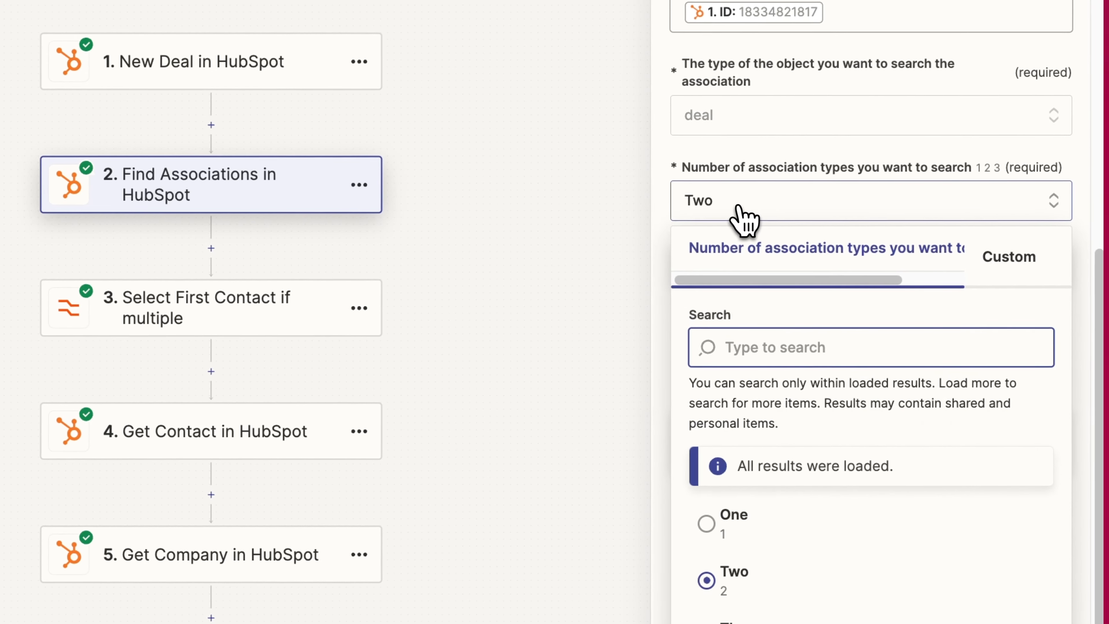
{"action": "left_click", "coordinate": [770, 157]}
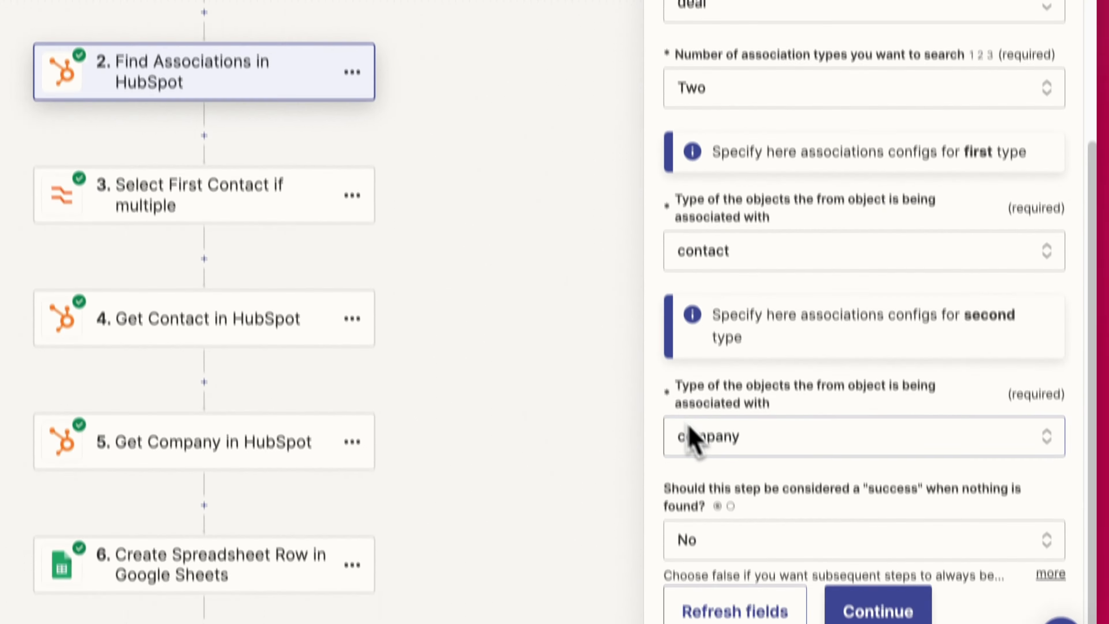
{"action": "left_click", "coordinate": [758, 362]}
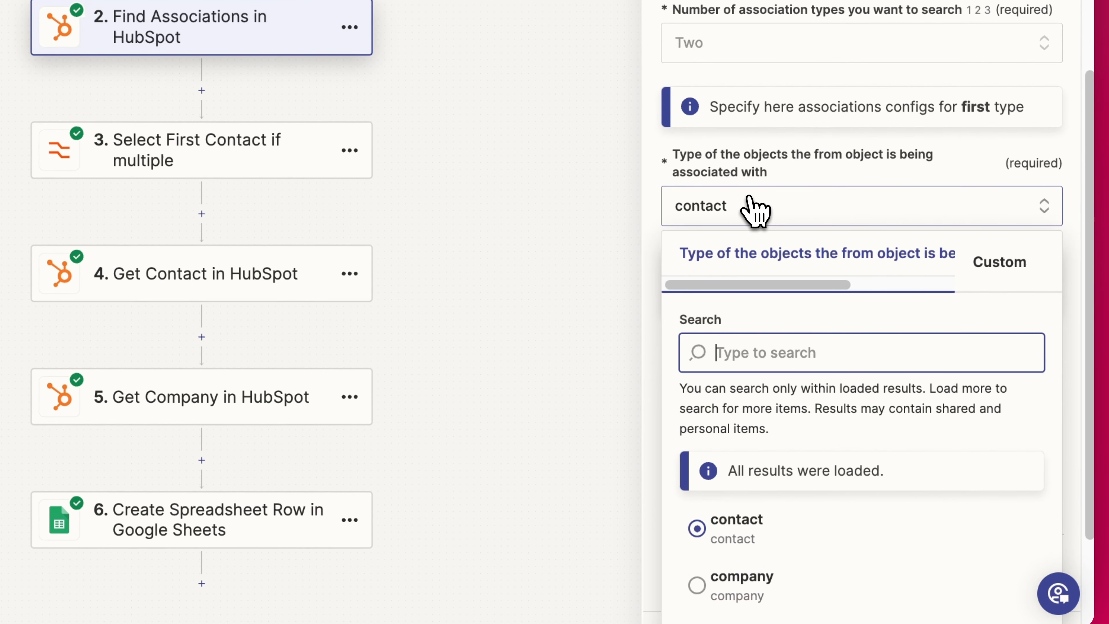
{"action": "scroll", "coordinate": [767, 285], "scroll_direction": "down", "scroll_amount": 5}
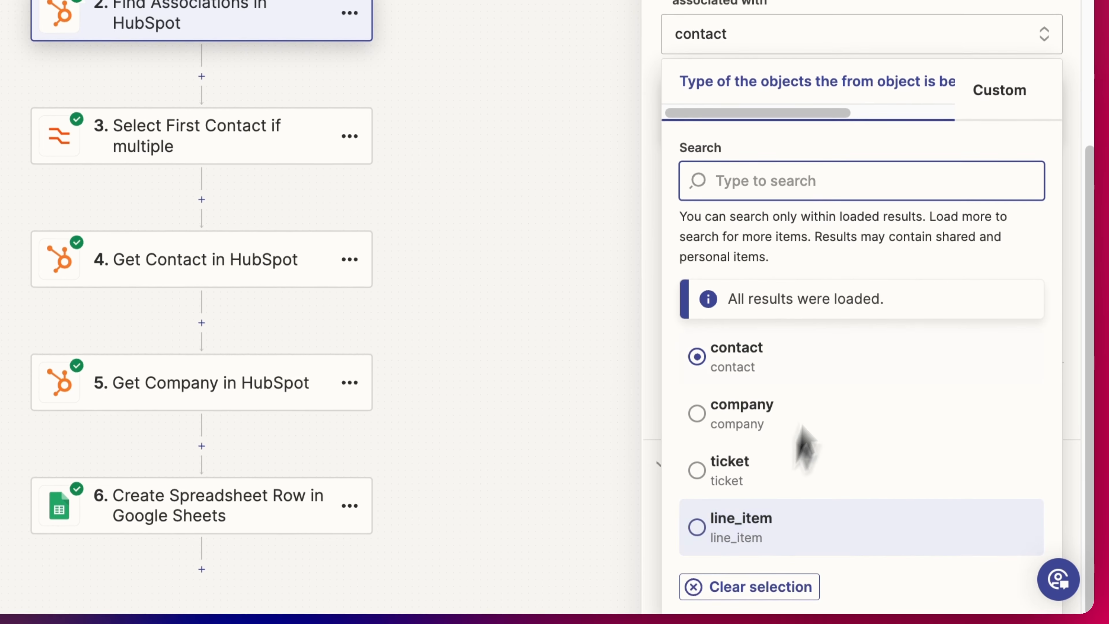
{"action": "scroll", "coordinate": [769, 175], "scroll_direction": "up", "scroll_amount": 3}
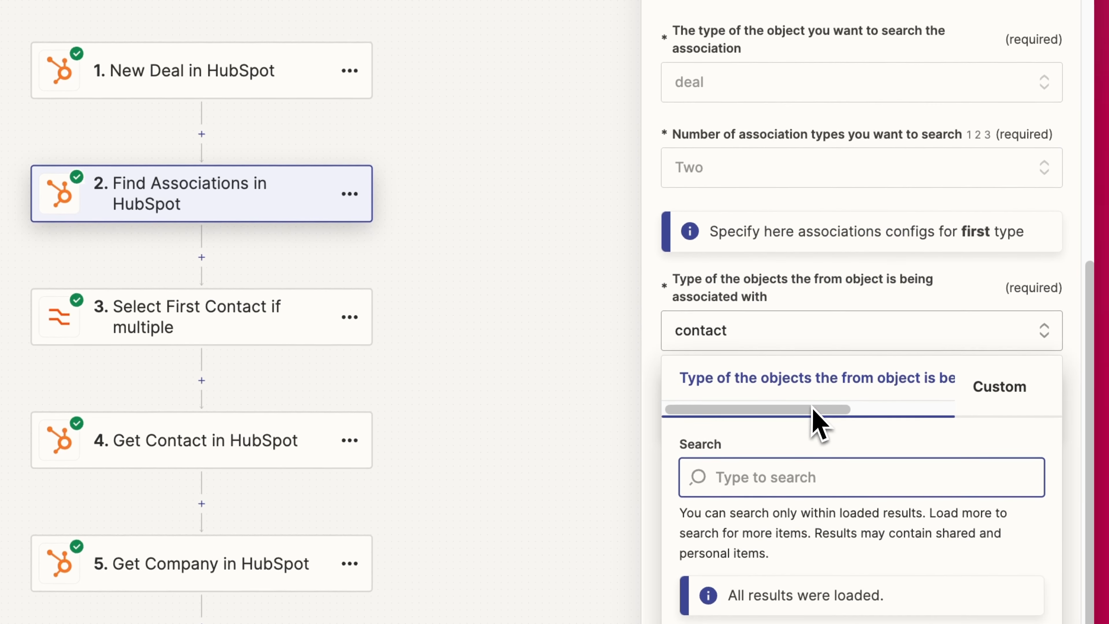
{"action": "left_click", "coordinate": [1082, 382]}
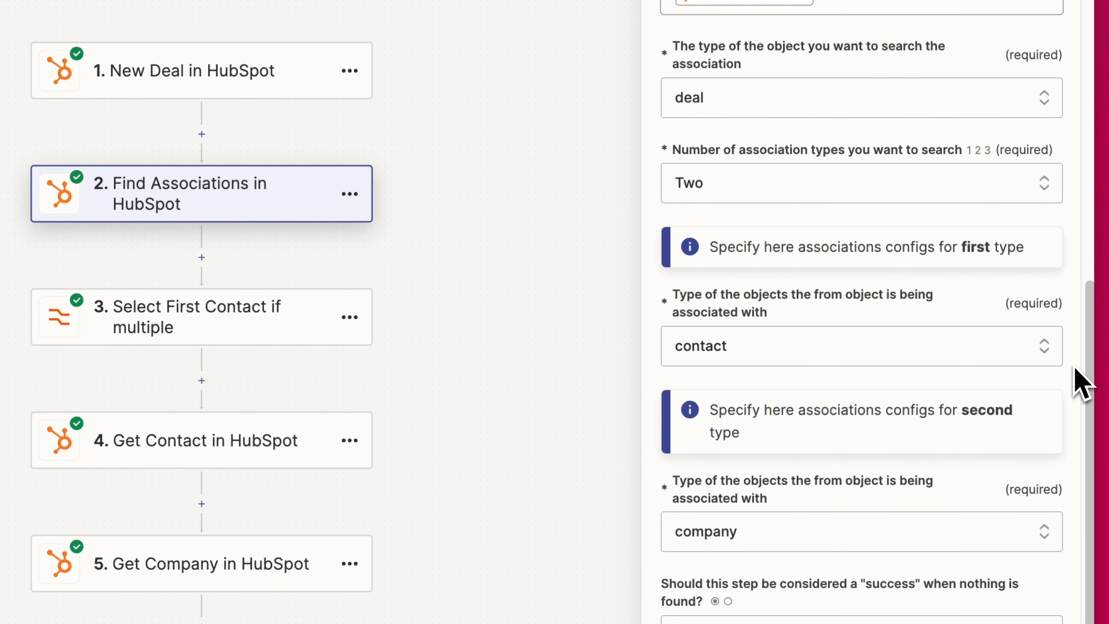
- Retest Find Associations for fresh association data, then continue to the Select First Contact step
{"action": "left_click", "coordinate": [894, 528]}
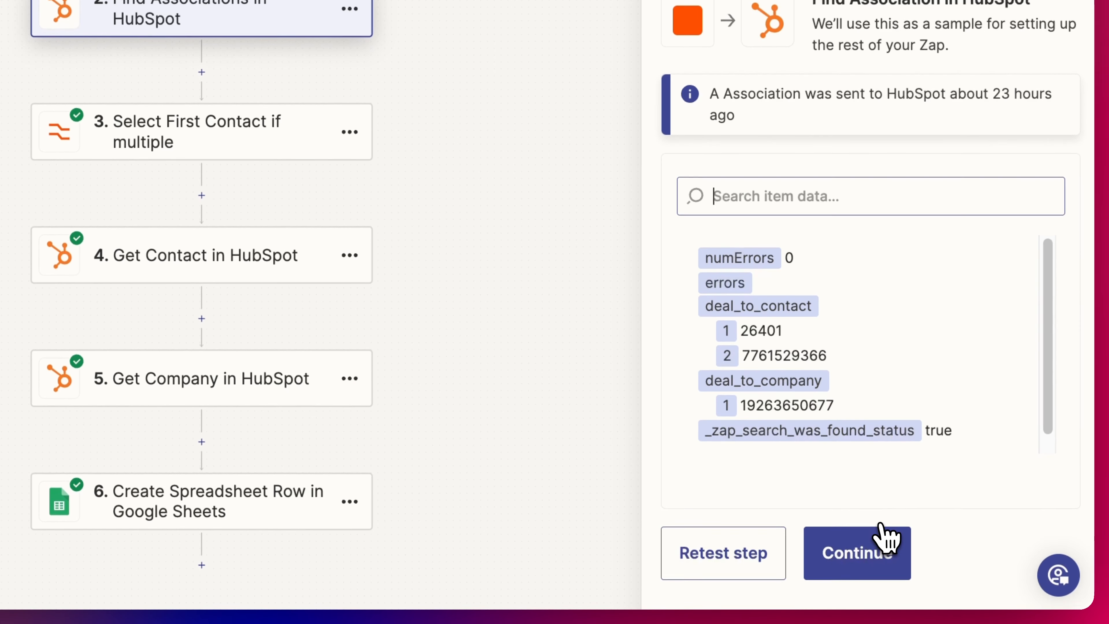
{"action": "left_click", "coordinate": [736, 561]}
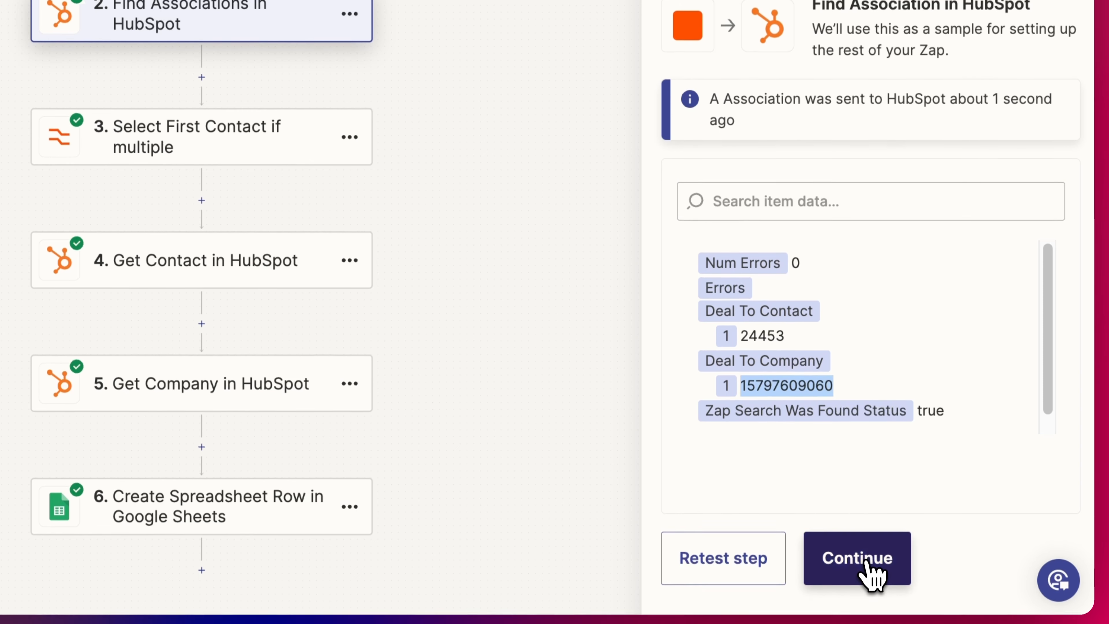
{"action": "left_click", "coordinate": [859, 569]}
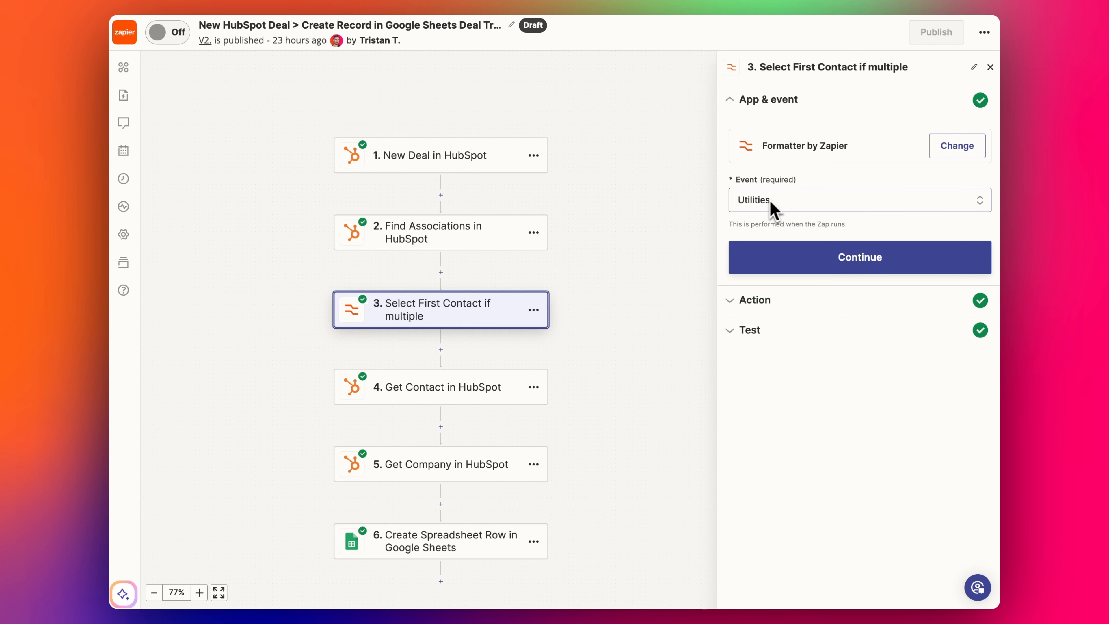
- Review the formatter's Utilities event and Line-item to Text settings, including the separator help
{"action": "left_click", "coordinate": [783, 309]}
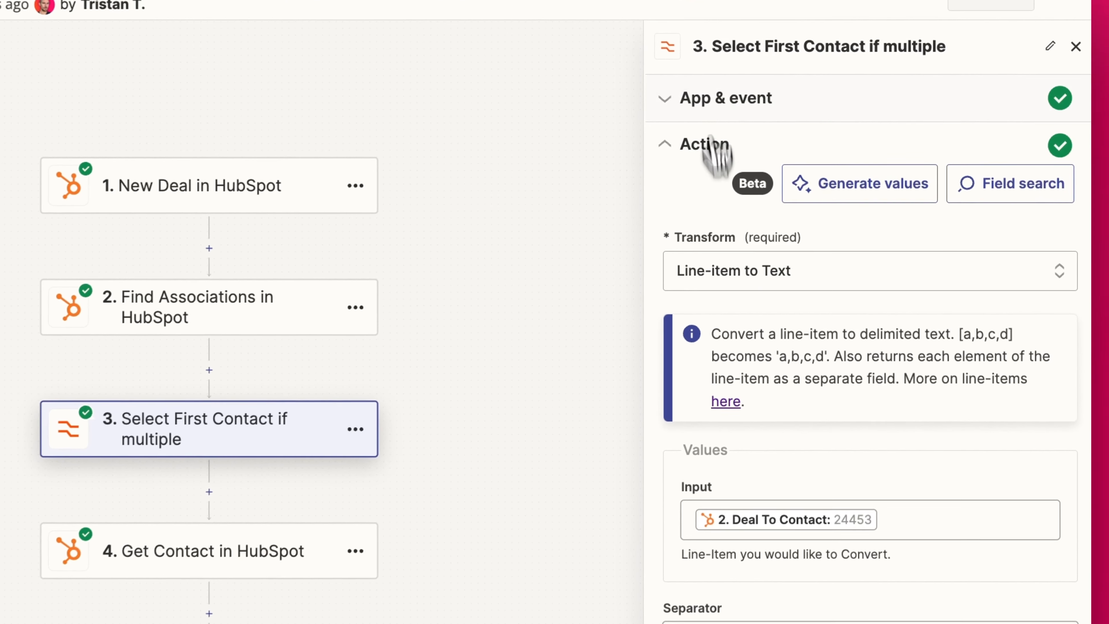
{"action": "left_click", "coordinate": [760, 118]}
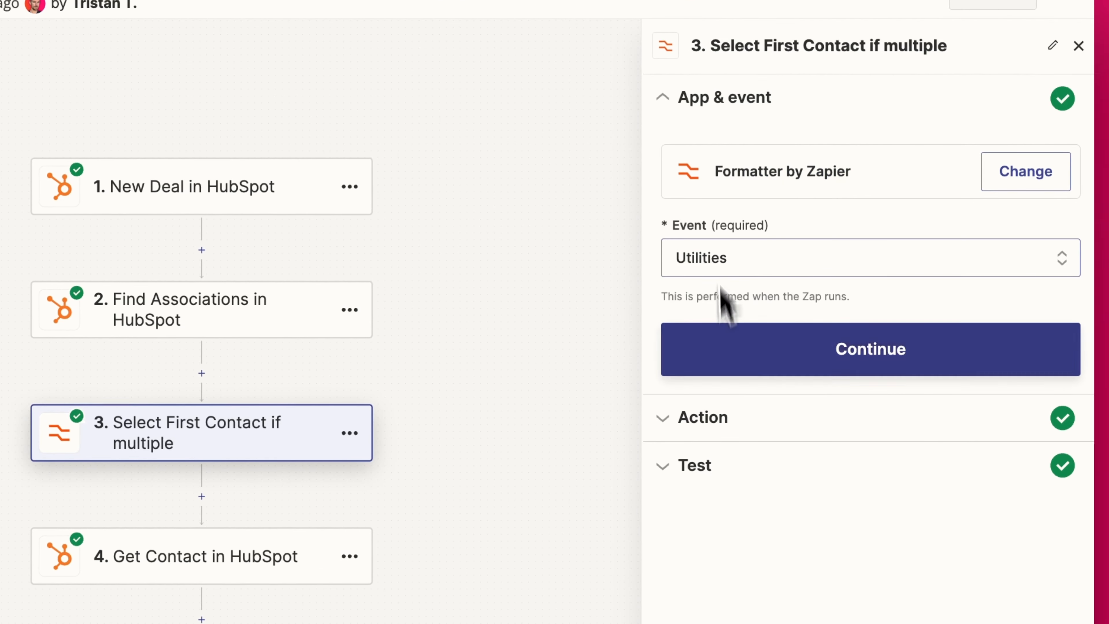
{"action": "left_click", "coordinate": [750, 422]}
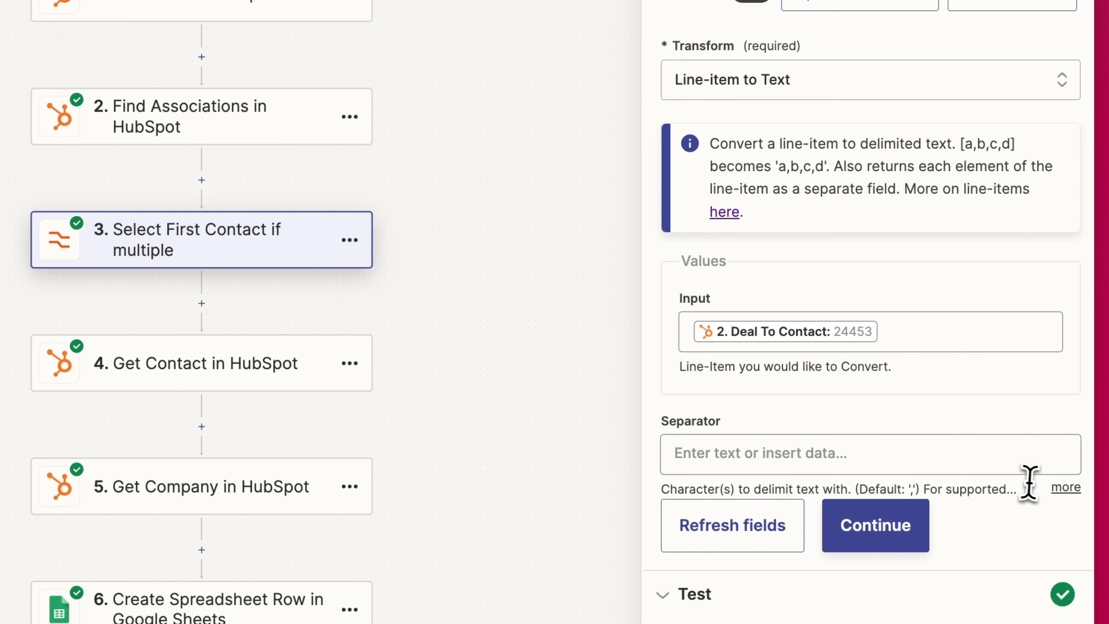
{"action": "left_click", "coordinate": [1066, 488]}
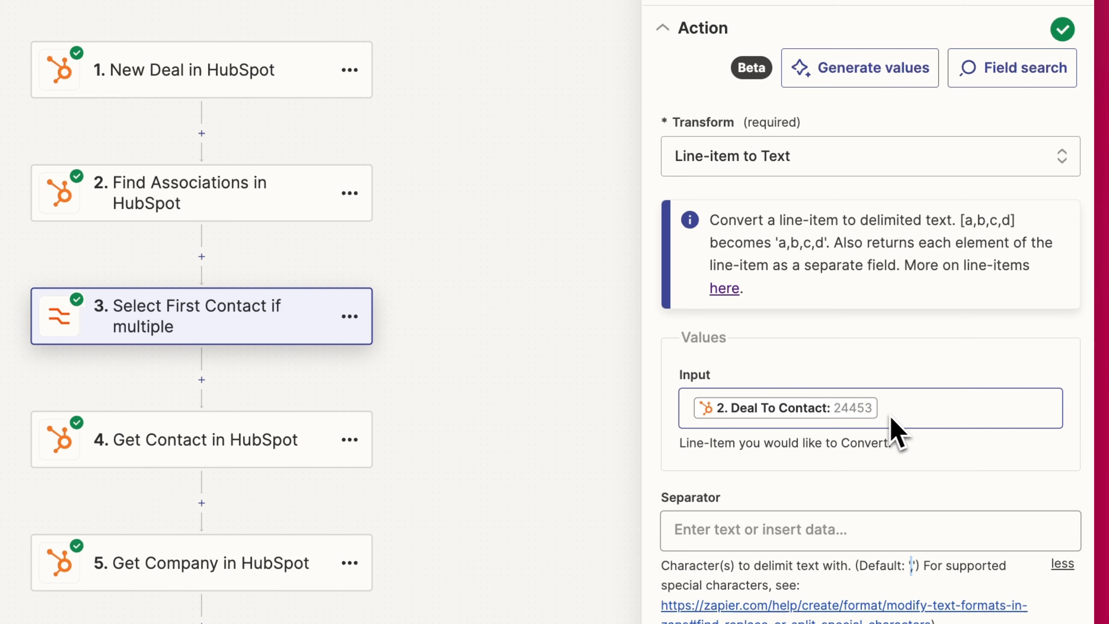
- Retest the formatter, check output item 24453, and continue to Get Contact in HubSpot
{"action": "left_click", "coordinate": [870, 479]}
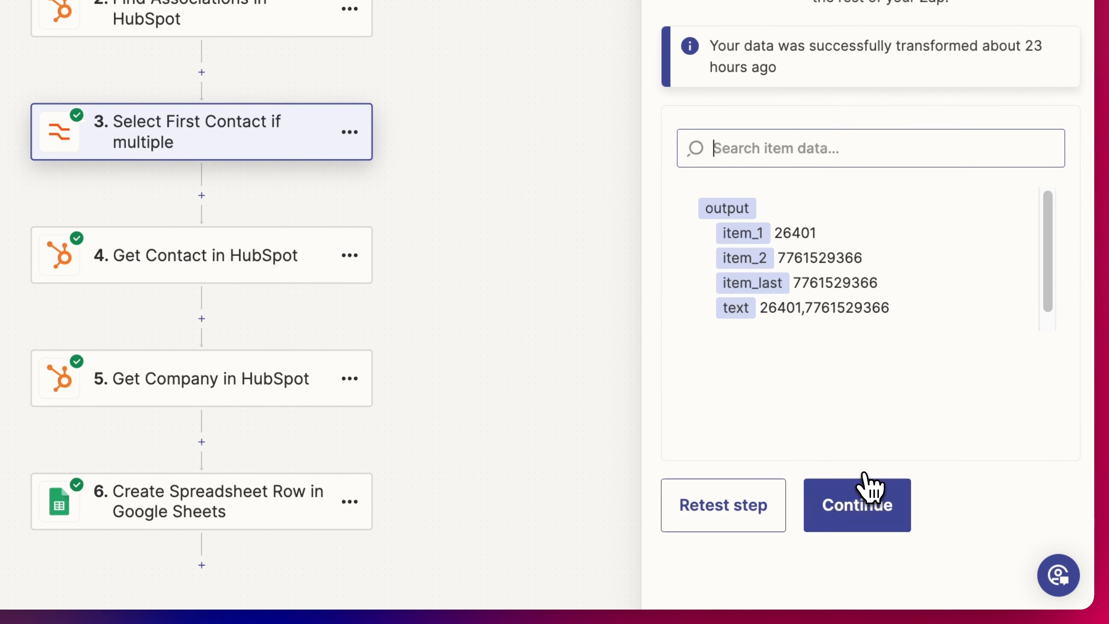
{"action": "left_click", "coordinate": [712, 512]}
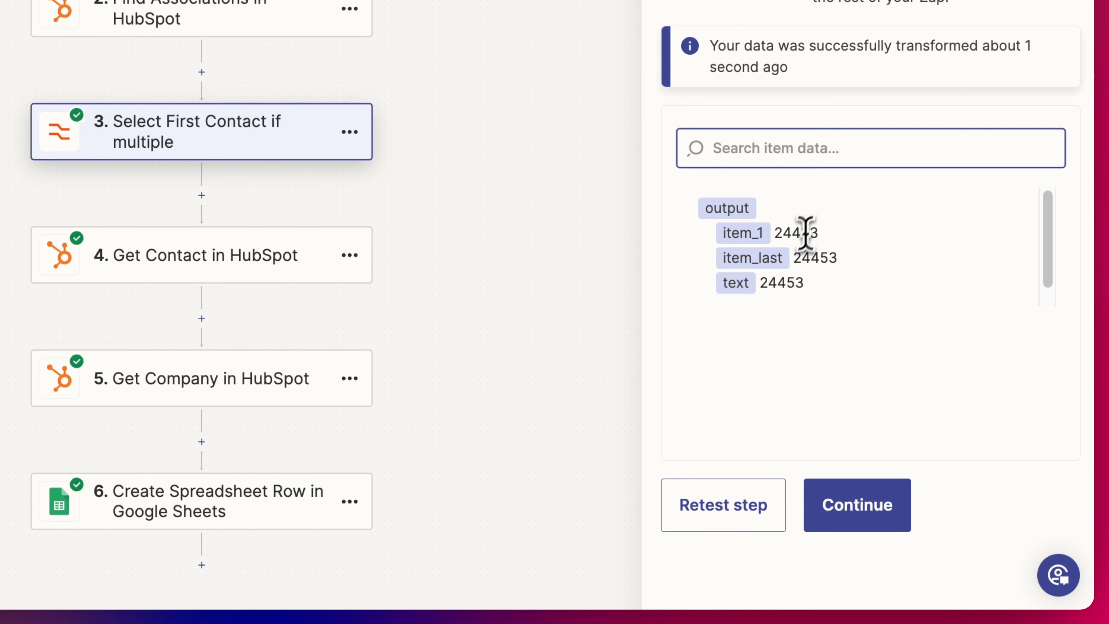
{"action": "double_click", "coordinate": [805, 234]}
{"action": "left_click", "coordinate": [872, 231]}
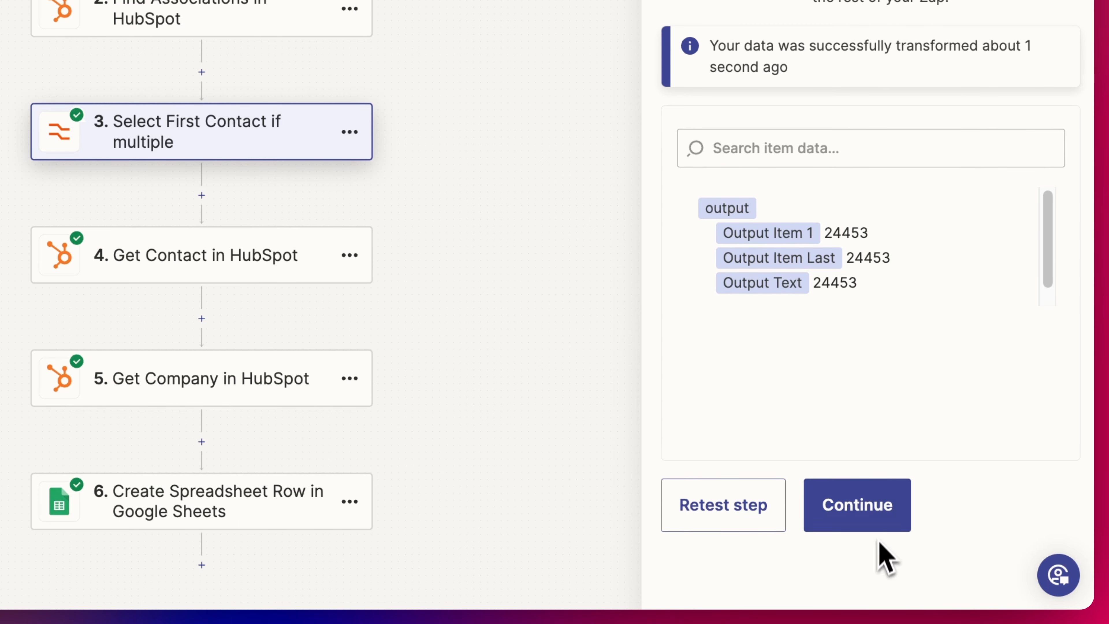
{"action": "left_click", "coordinate": [871, 524]}
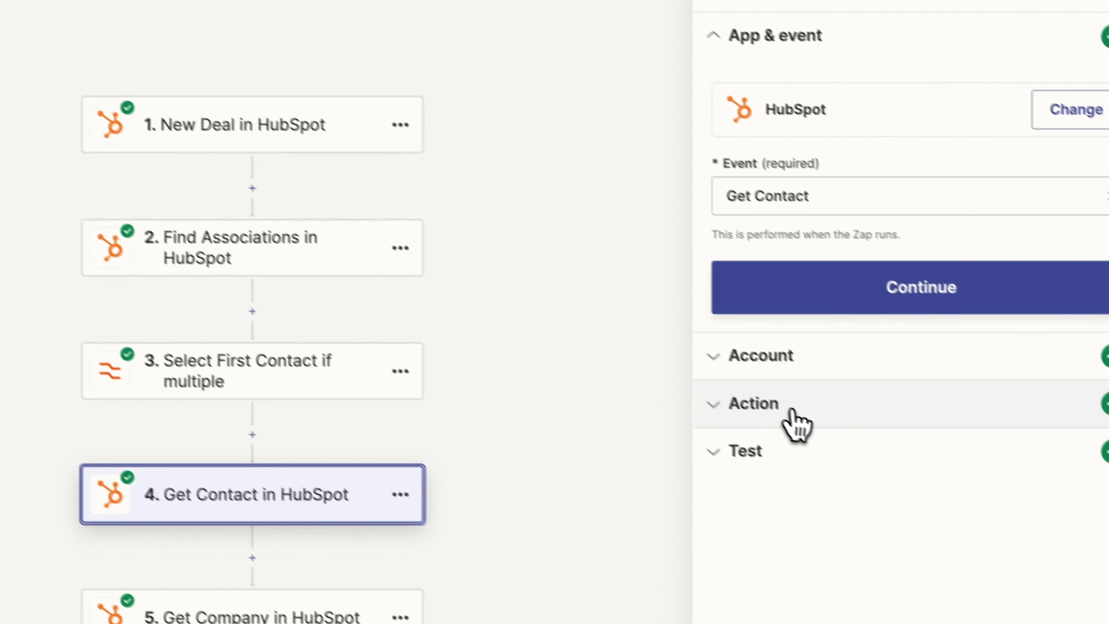
- Confirm the Get Contact step's Contact ID stays mapped to Output Item 1
{"action": "left_click", "coordinate": [772, 408]}
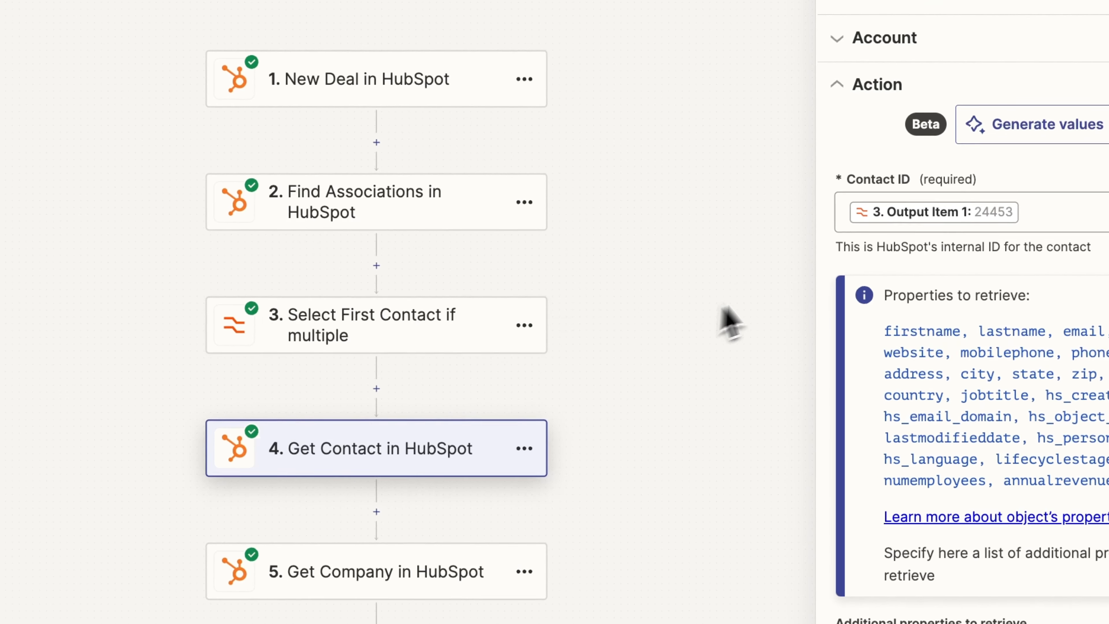
{"action": "left_click", "coordinate": [882, 254]}
{"action": "left_click", "coordinate": [894, 217]}
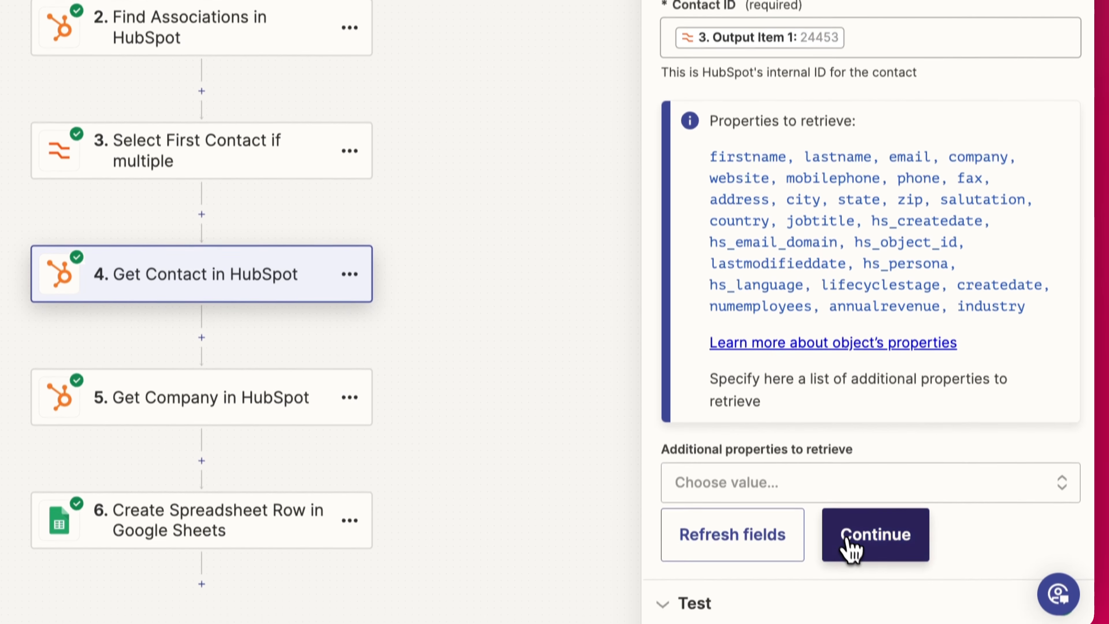
- Retest Get Contact and review contact 24453's properties: company New Republic, lifecycle stage customer
{"action": "left_click", "coordinate": [852, 566]}
{"action": "left_click", "coordinate": [730, 548]}
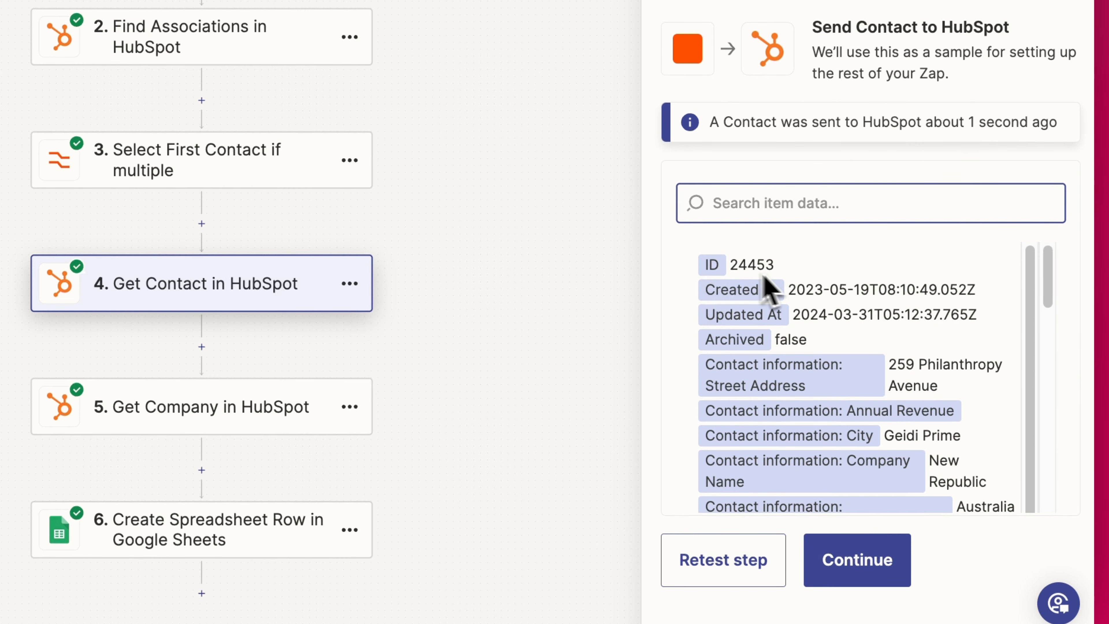
{"action": "scroll", "coordinate": [812, 293], "scroll_direction": "down", "scroll_amount": 3}
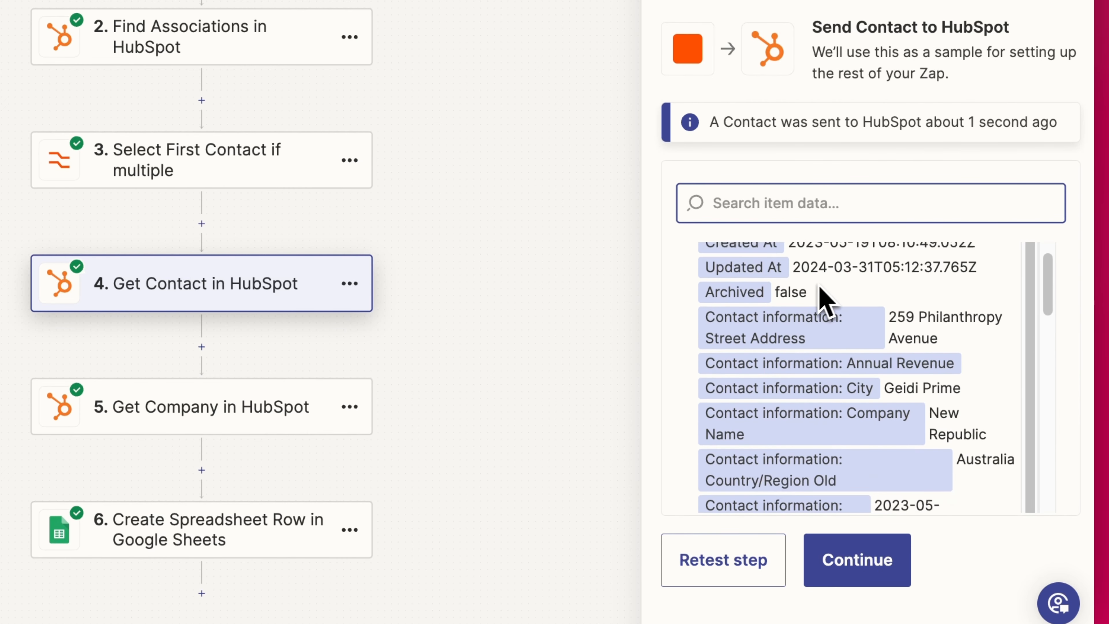
{"action": "scroll", "coordinate": [906, 345], "scroll_direction": "down", "scroll_amount": 6}
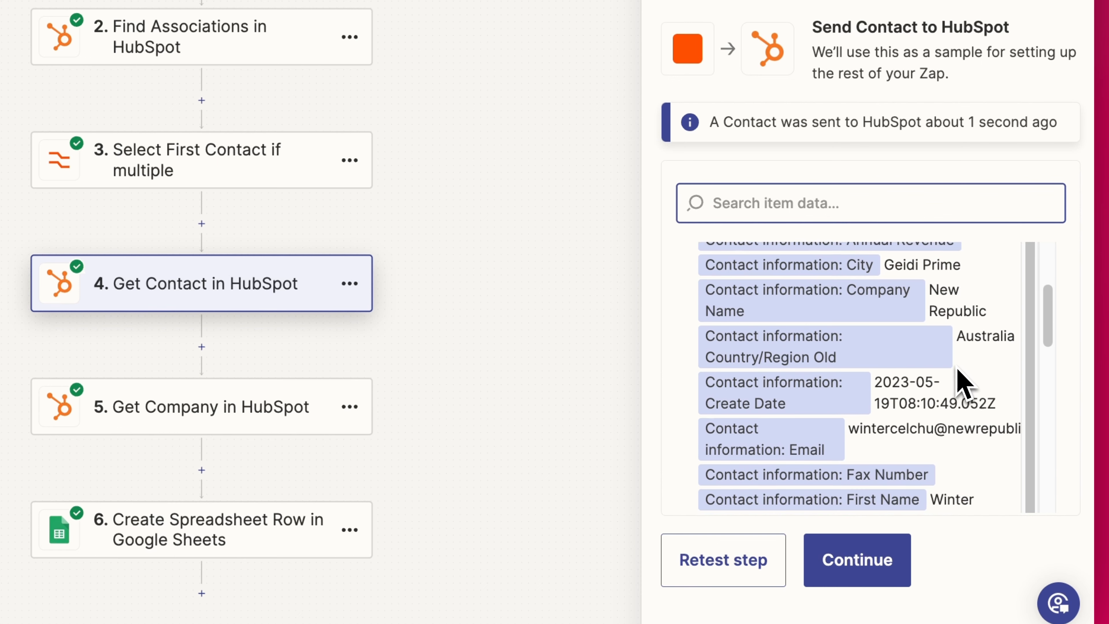
{"action": "scroll", "coordinate": [904, 409], "scroll_direction": "down", "scroll_amount": 6}
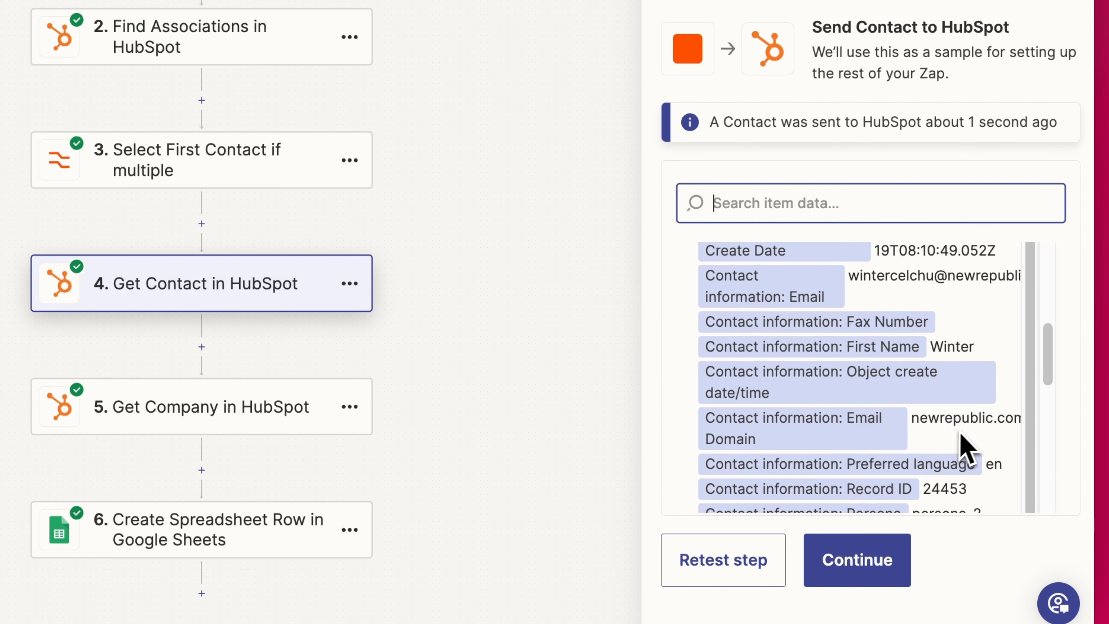
{"action": "scroll", "coordinate": [938, 442], "scroll_direction": "down", "scroll_amount": 12}
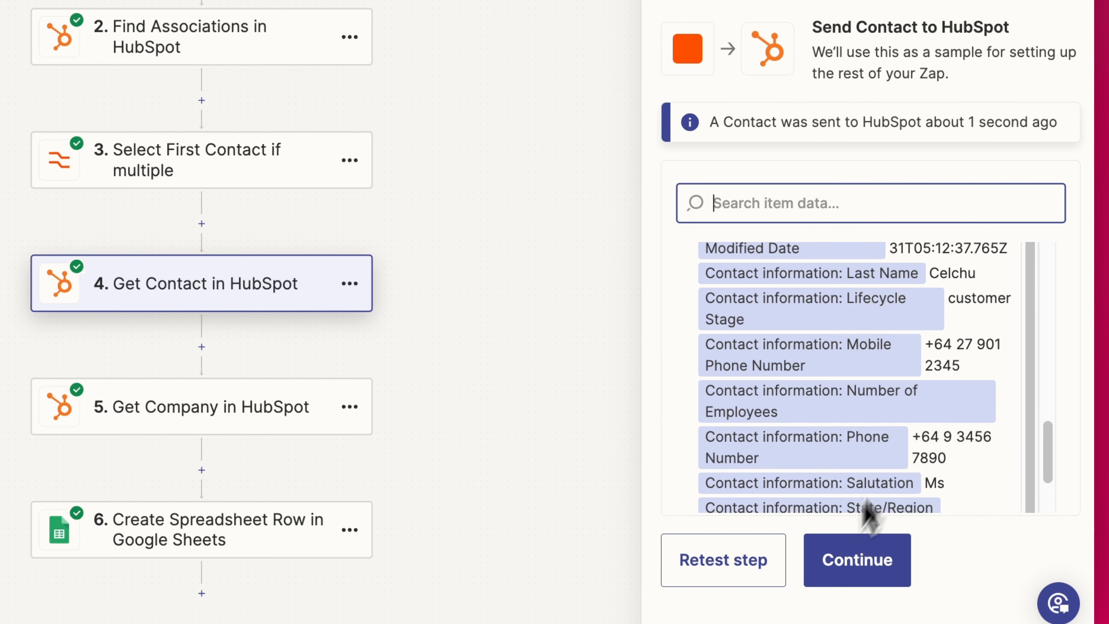
- Move to step 5, Get Company in HubSpot, and show its action settings with Company ID
{"action": "left_click", "coordinate": [858, 560]}
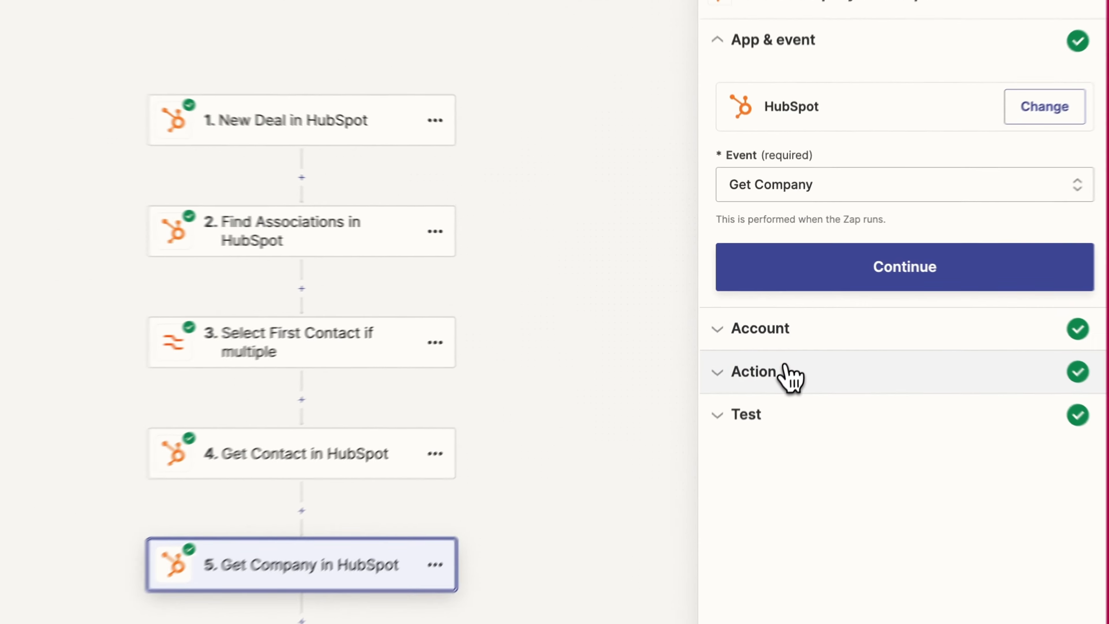
{"action": "left_click", "coordinate": [786, 374]}
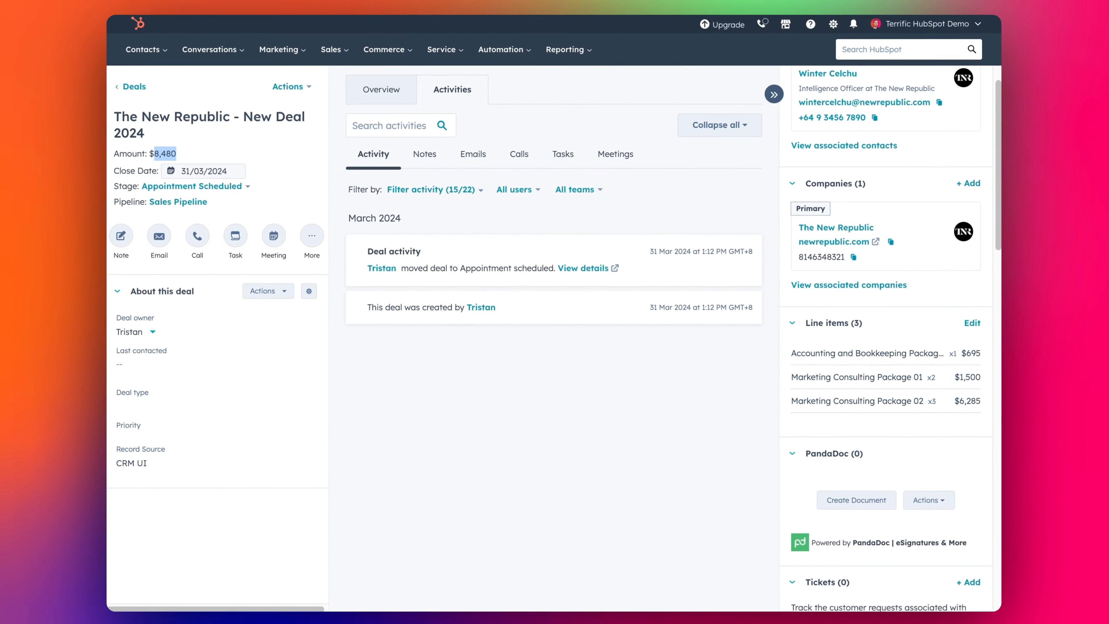
{"action": "scroll", "coordinate": [844, 131], "scroll_direction": "up", "scroll_amount": 1}
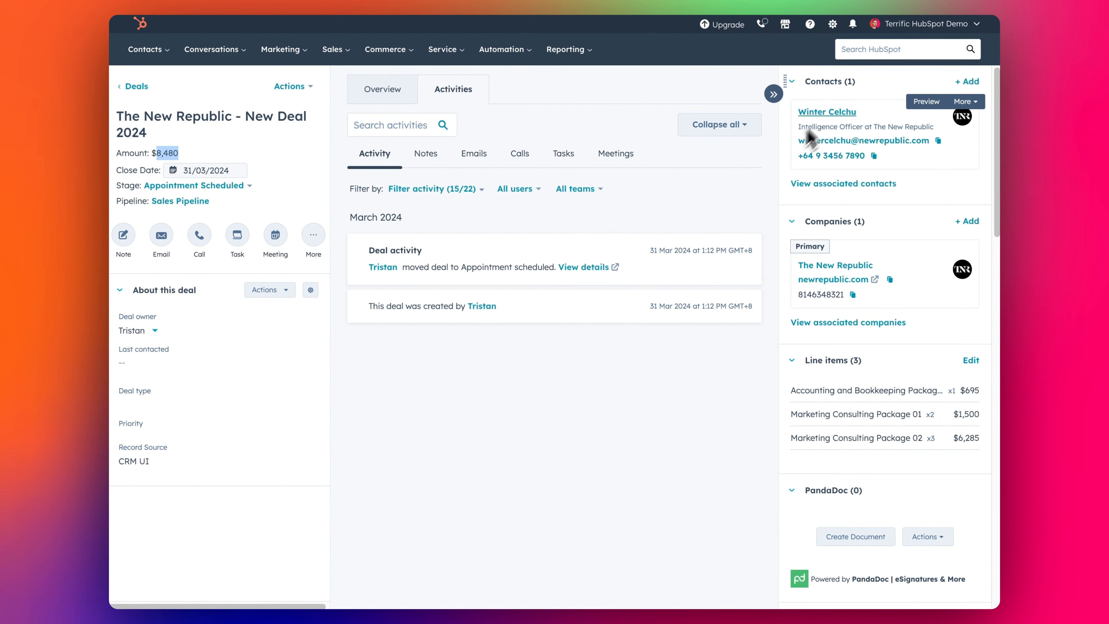
{"action": "left_click", "coordinate": [823, 266]}
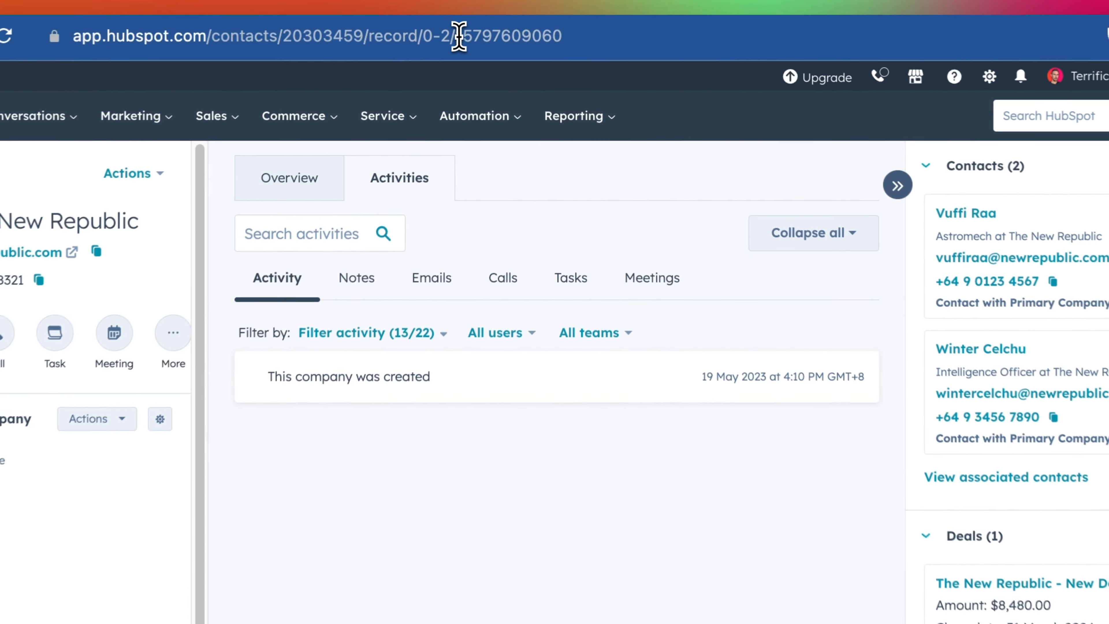
{"action": "left_click_drag", "start_coordinate": [459, 36], "coordinate": [566, 42]}
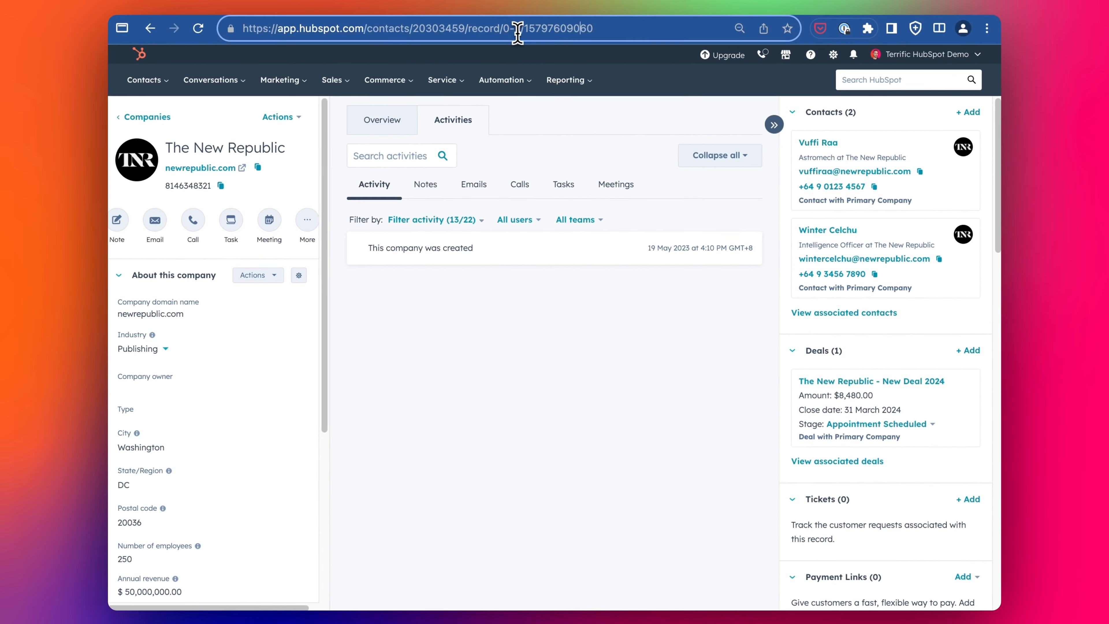
{"action": "left_click_drag", "start_coordinate": [555, 32], "coordinate": [595, 33]}
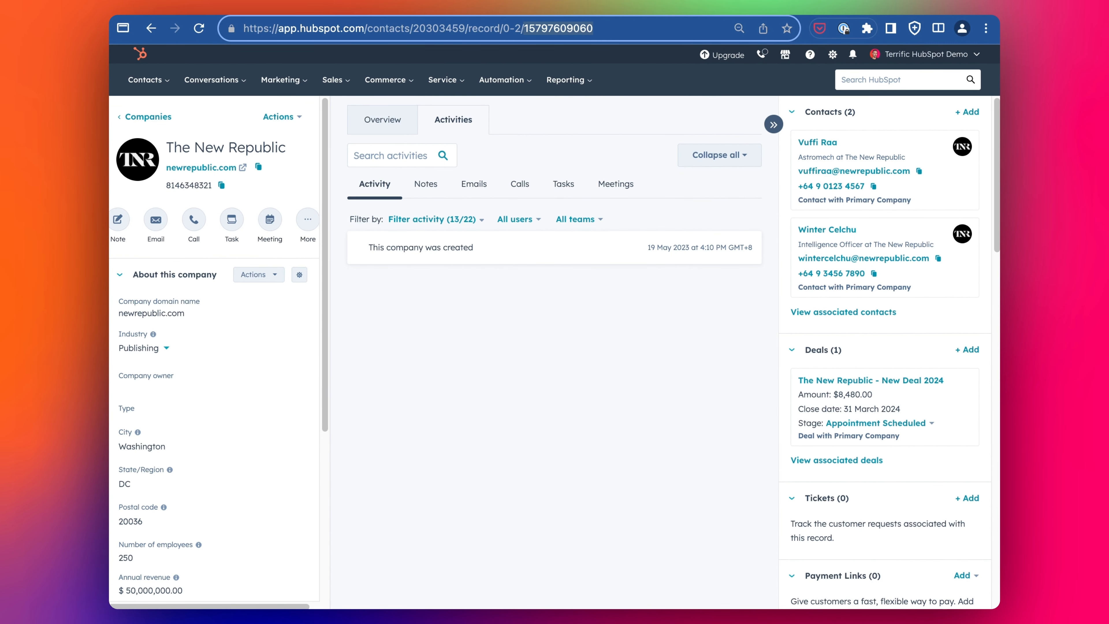
{"action": "key", "text": "super+shift+f"}
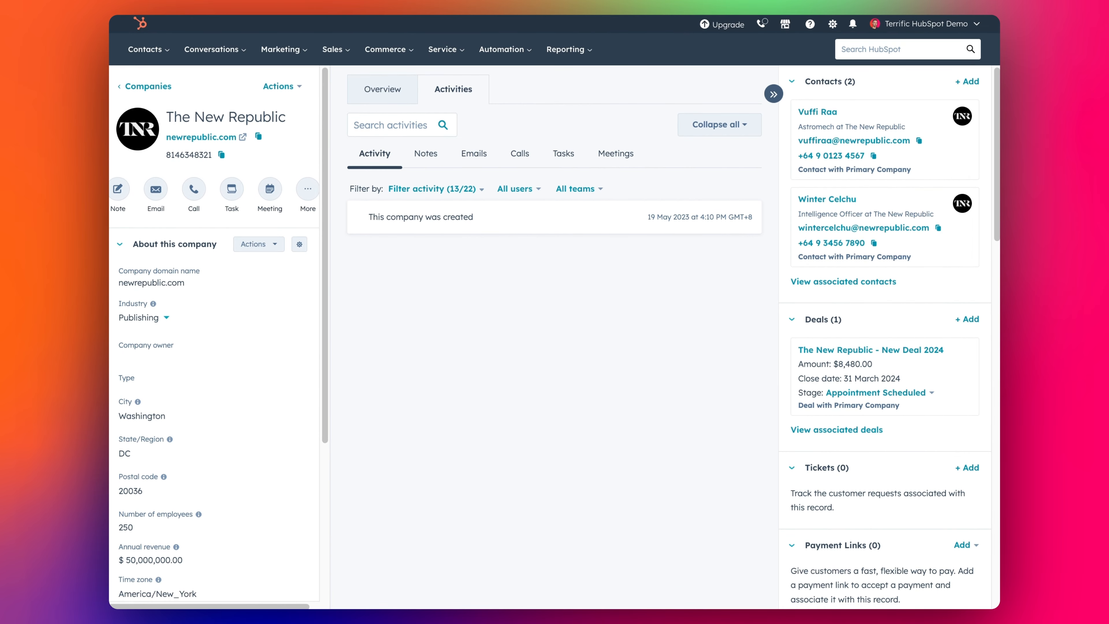
{"action": "key", "text": "ctrl+Tab"}
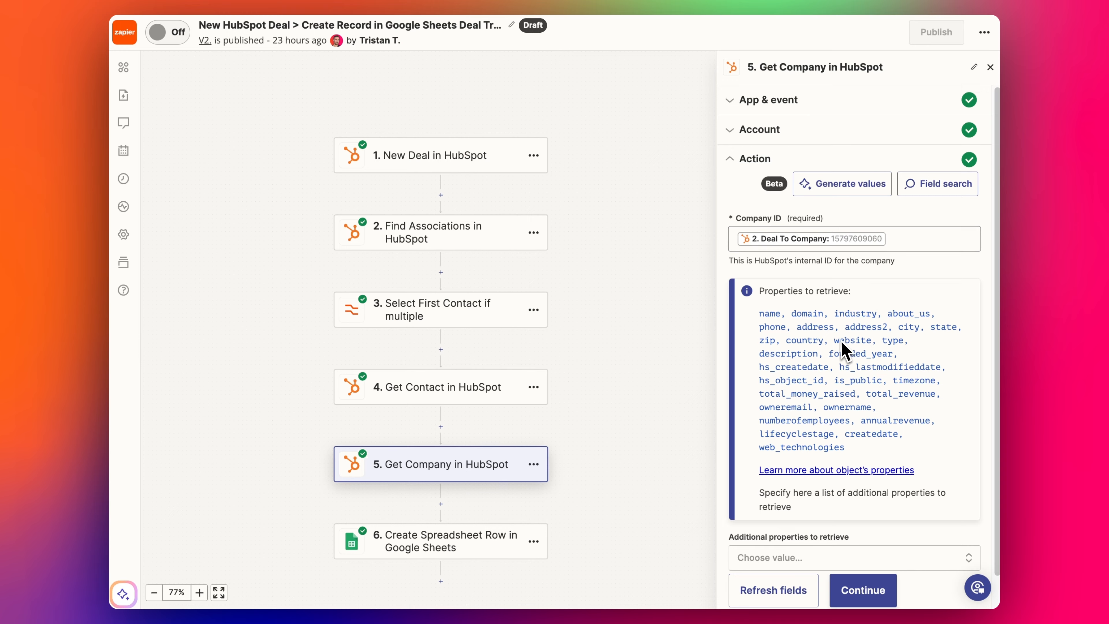
{"action": "key", "text": "ctrl+Tab"}
{"action": "key", "text": "ctrl+Tab"}
{"action": "scroll", "coordinate": [793, 292], "scroll_direction": "down", "scroll_amount": 1}
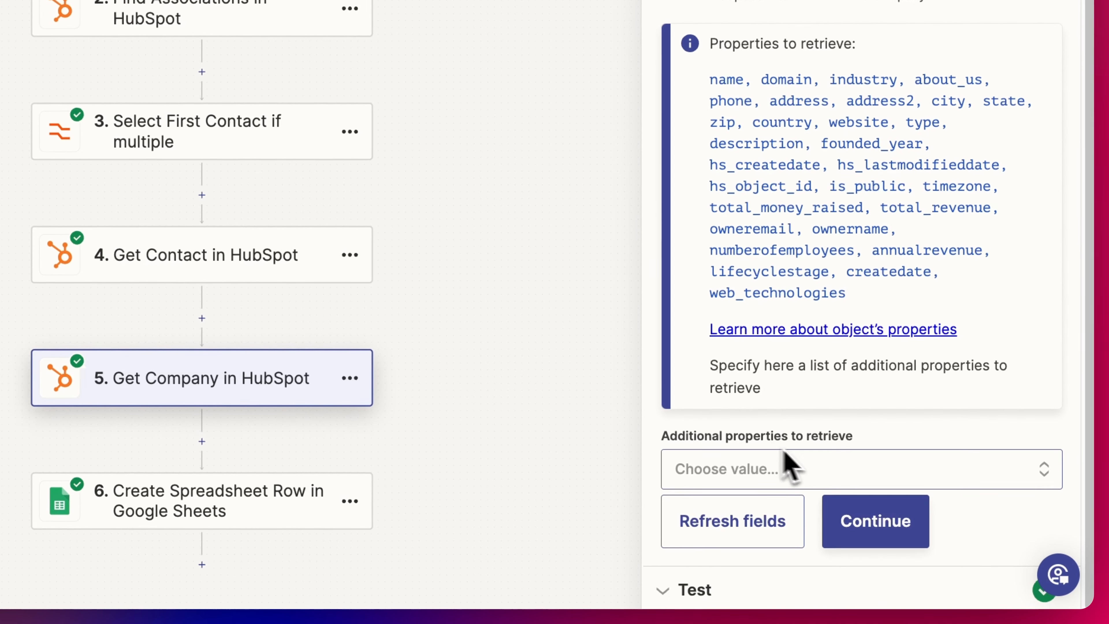
{"action": "left_click", "coordinate": [867, 531]}
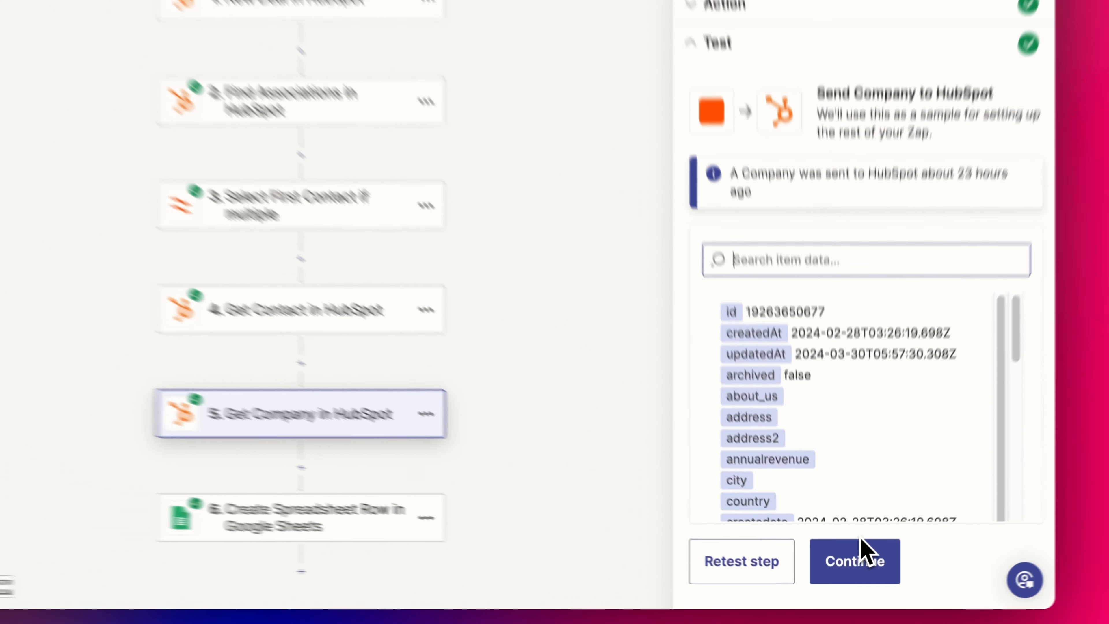
{"action": "left_click", "coordinate": [782, 573]}
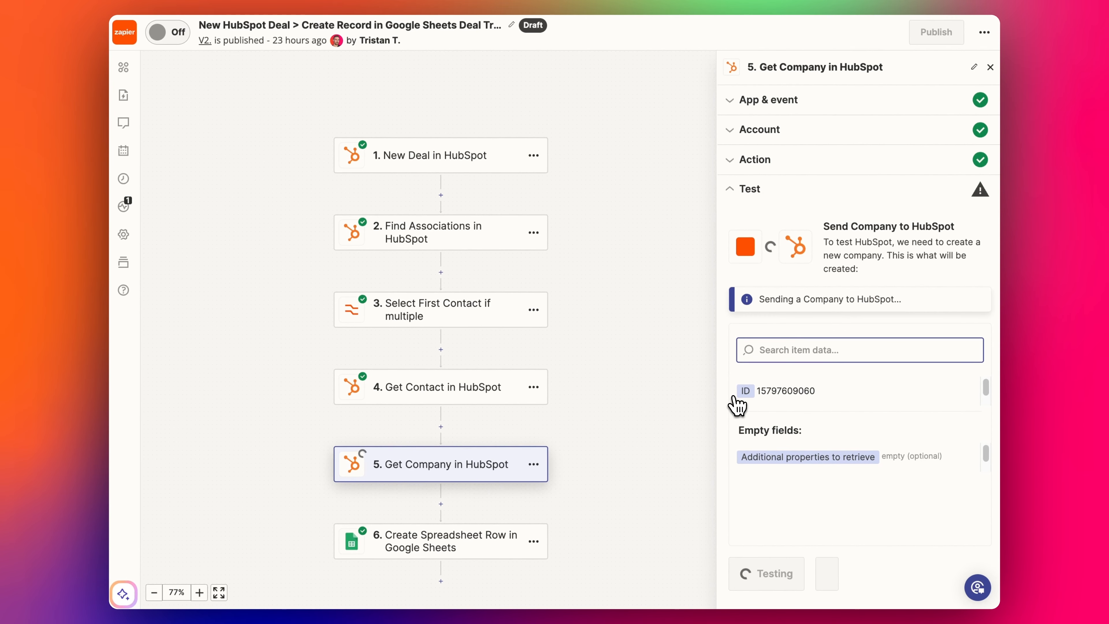
{"action": "scroll", "coordinate": [835, 418], "scroll_direction": "up", "scroll_amount": 1}
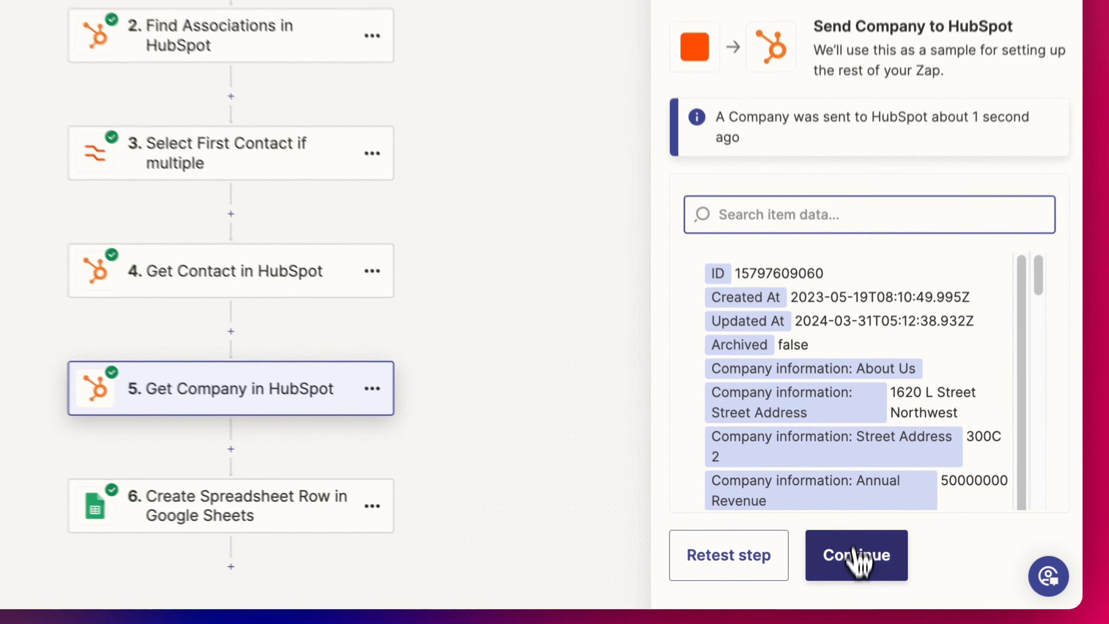
{"action": "left_click", "coordinate": [852, 575]}
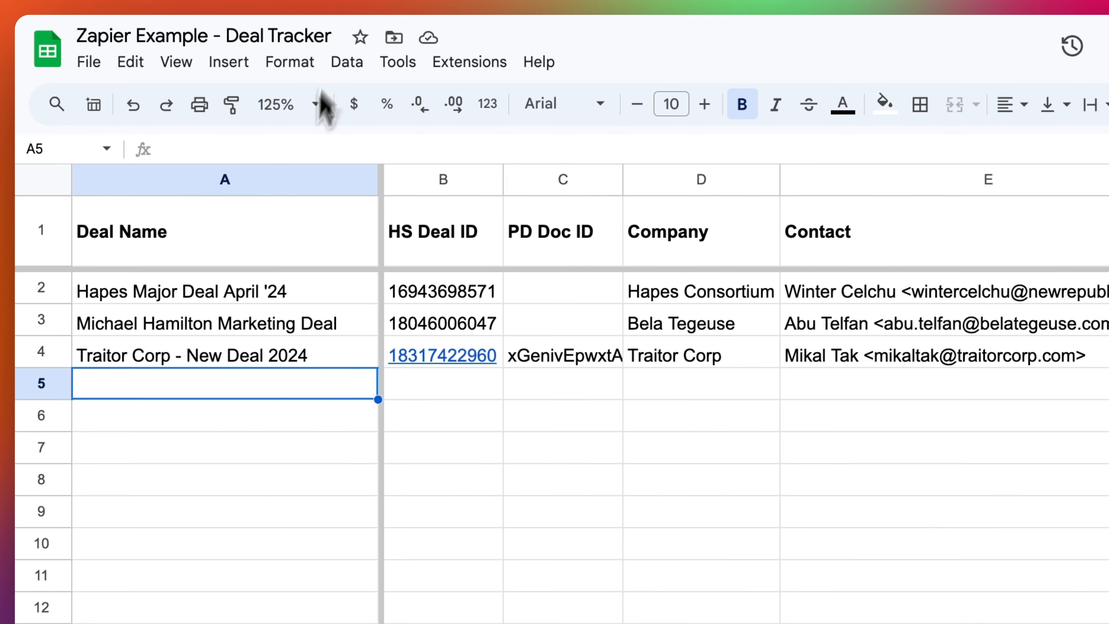
{"action": "left_click", "coordinate": [212, 293]}
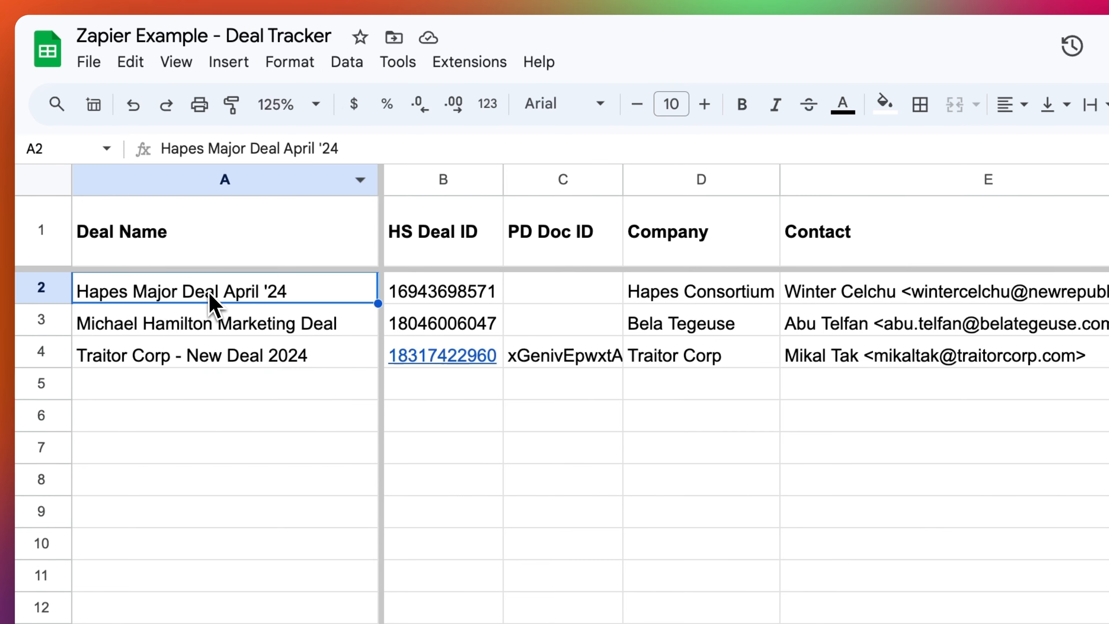
{"action": "left_click_drag", "start_coordinate": [179, 238], "coordinate": [218, 365]}
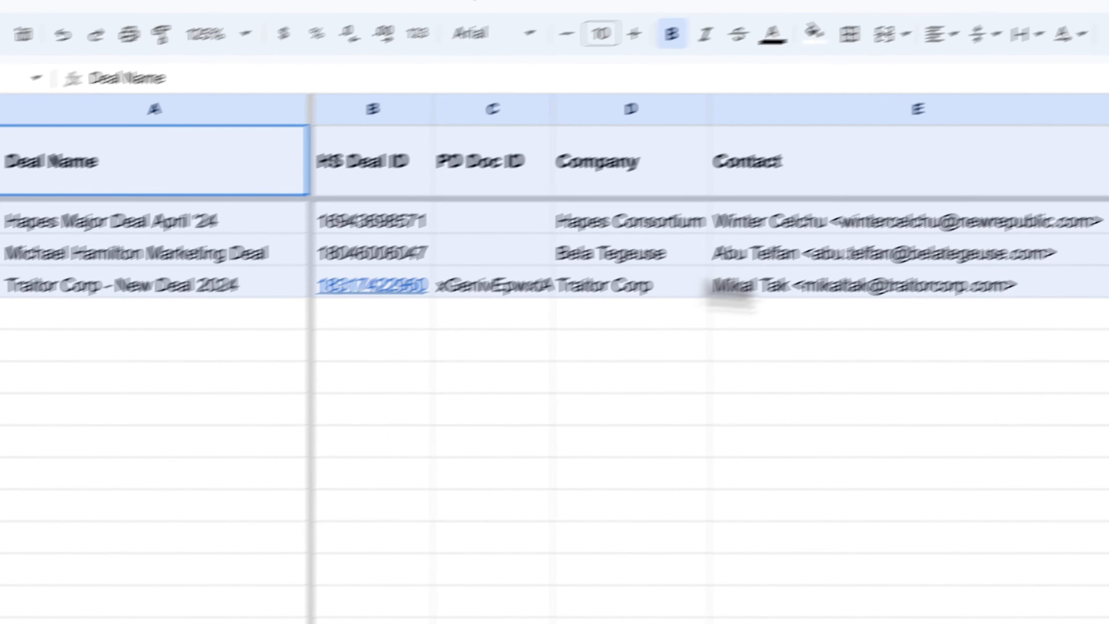
{"action": "left_click", "coordinate": [982, 282]}
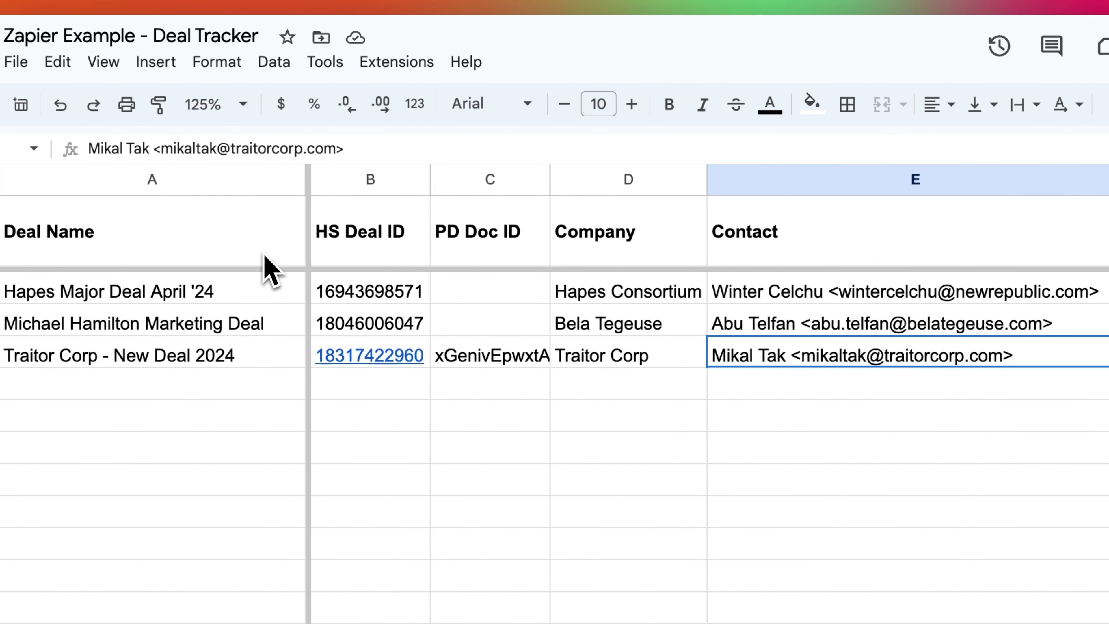
{"action": "left_click", "coordinate": [243, 236]}
{"action": "left_click_drag", "start_coordinate": [248, 236], "coordinate": [387, 240]}
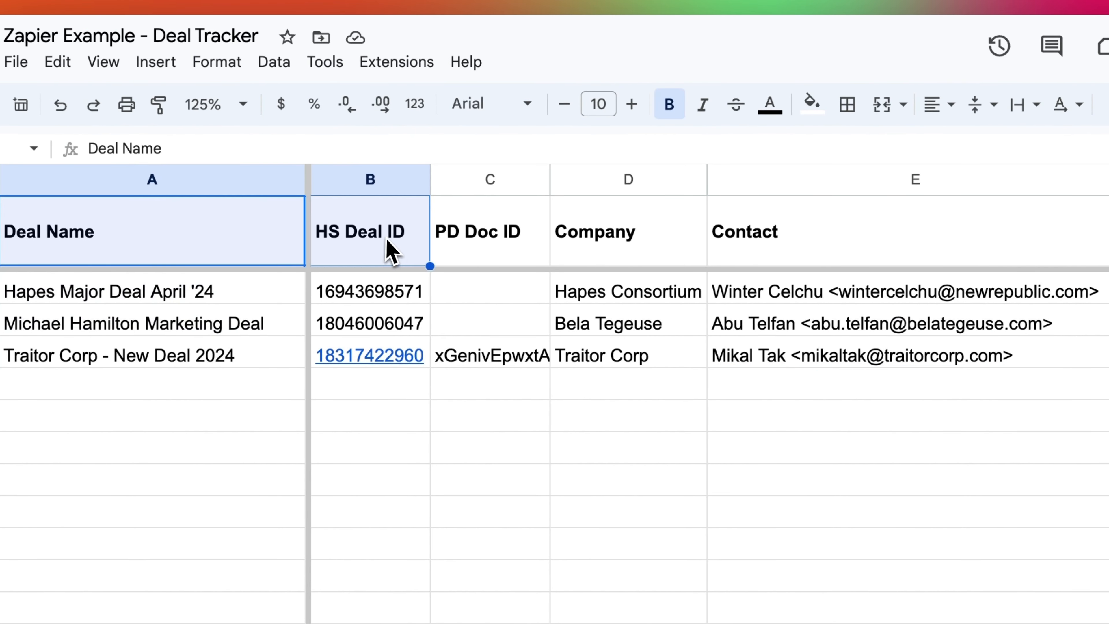
{"action": "left_click", "coordinate": [443, 245]}
{"action": "left_click", "coordinate": [587, 246]}
{"action": "left_click", "coordinate": [792, 240]}
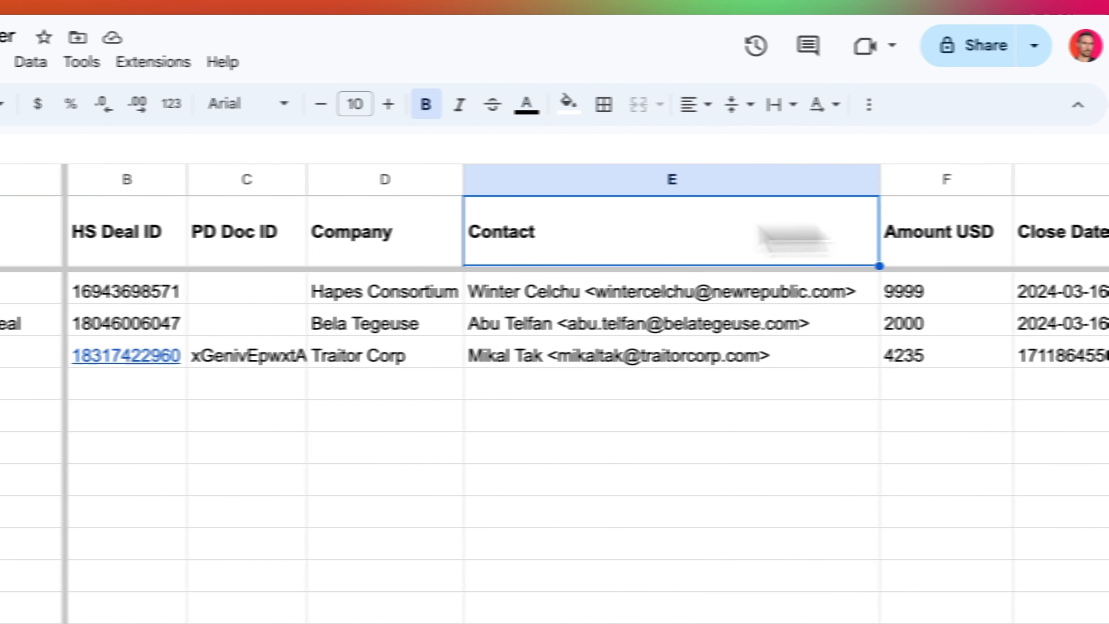
{"action": "left_click", "coordinate": [22, 240]}
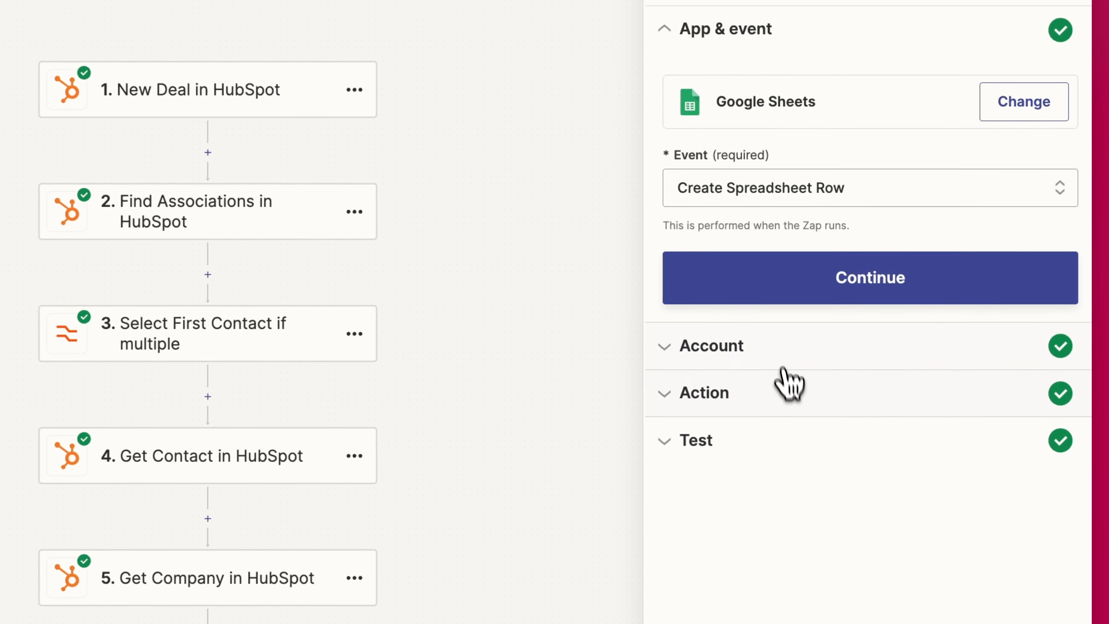
- Review step 6's Google Sheets account, Deal Tracker spreadsheet, Sheet1 worksheet and HS Deal ID formula
{"action": "left_click", "coordinate": [782, 369]}
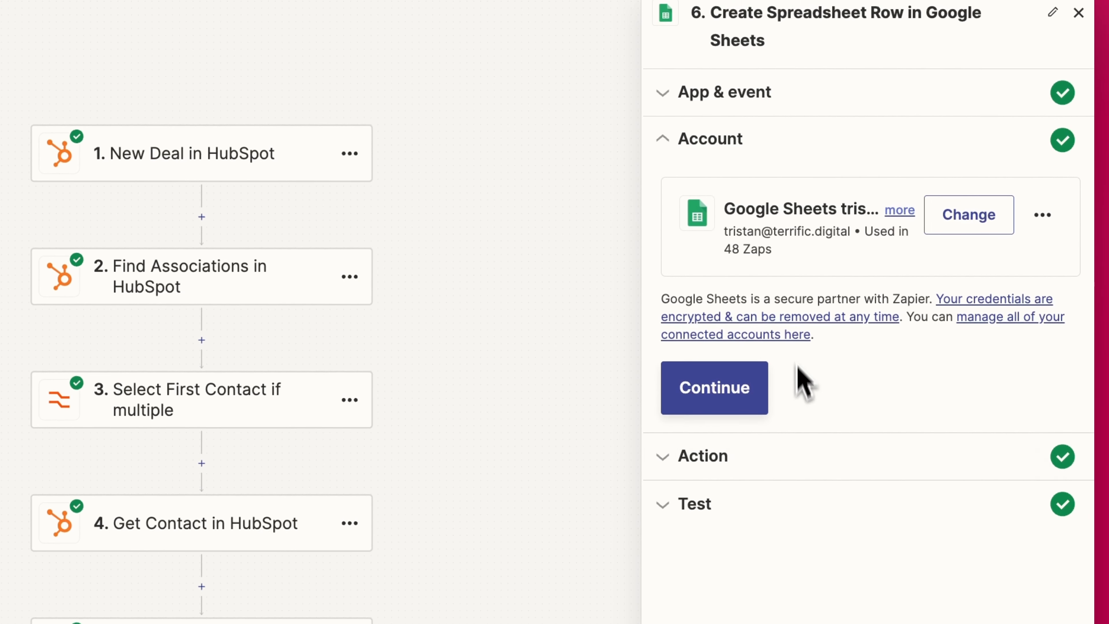
{"action": "left_click", "coordinate": [768, 457]}
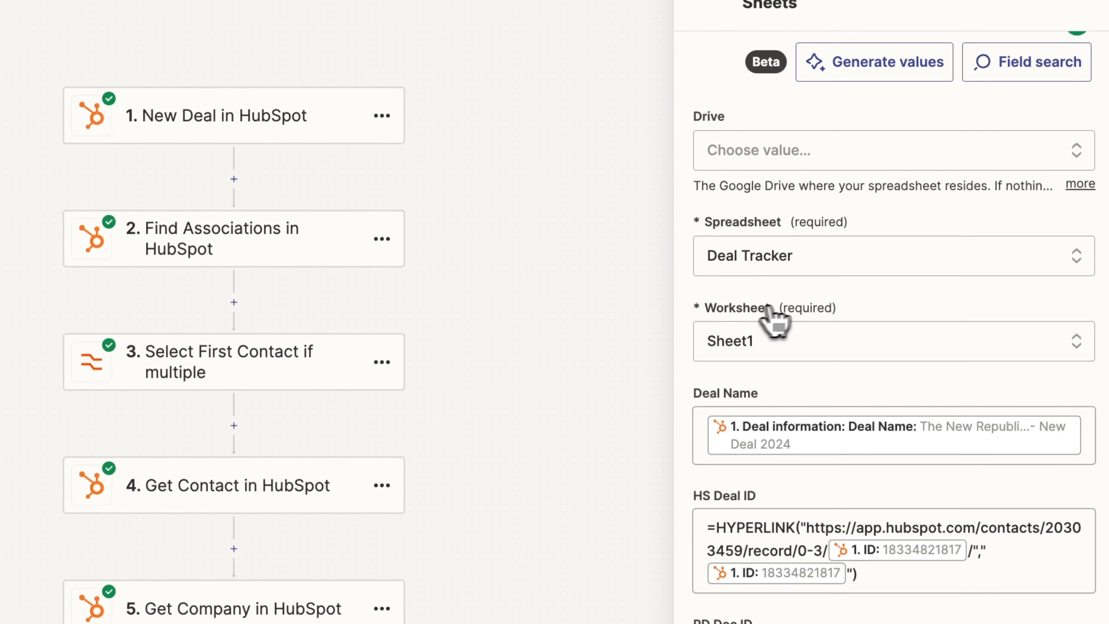
{"action": "scroll", "coordinate": [773, 345], "scroll_direction": "down", "scroll_amount": 3}
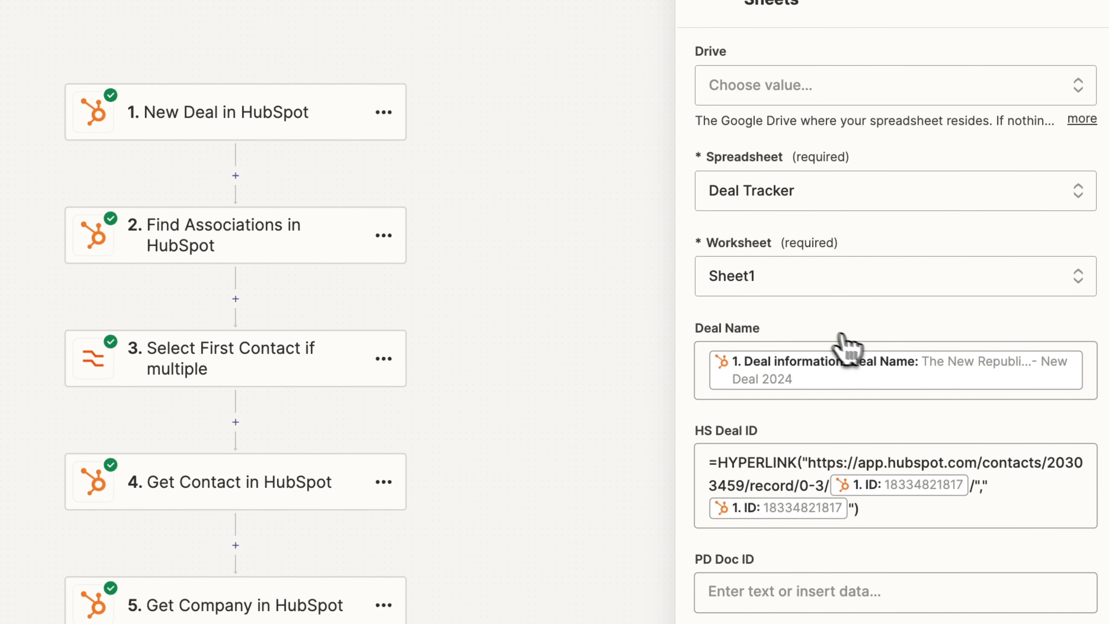
{"action": "scroll", "coordinate": [847, 345], "scroll_direction": "down", "scroll_amount": 2}
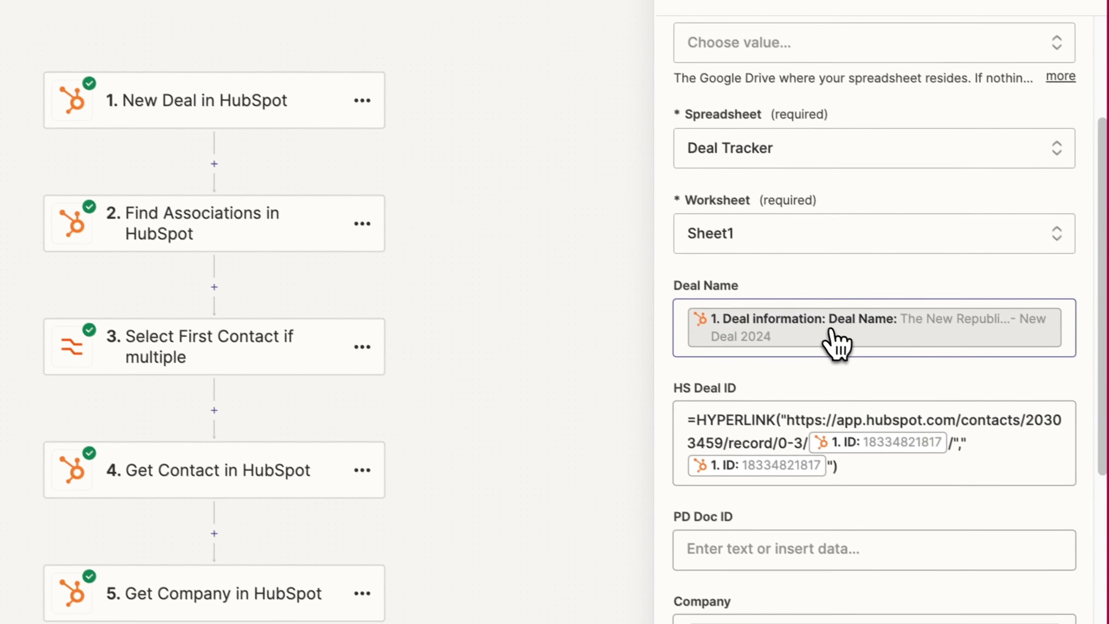
{"action": "scroll", "coordinate": [796, 334], "scroll_direction": "down", "scroll_amount": 1}
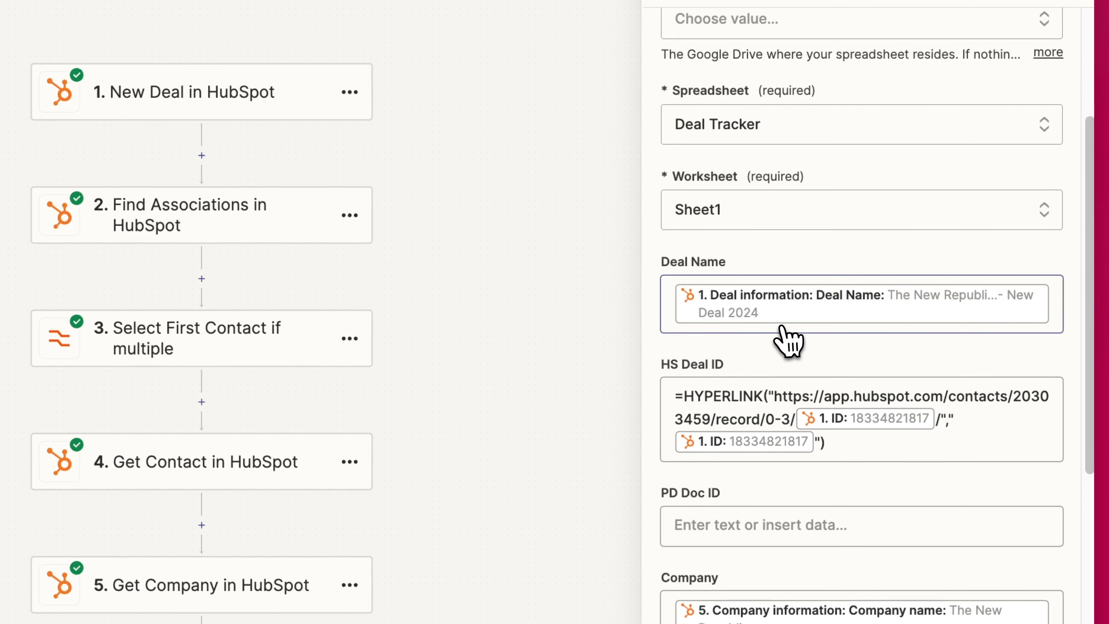
{"action": "scroll", "coordinate": [788, 343], "scroll_direction": "down", "scroll_amount": 3}
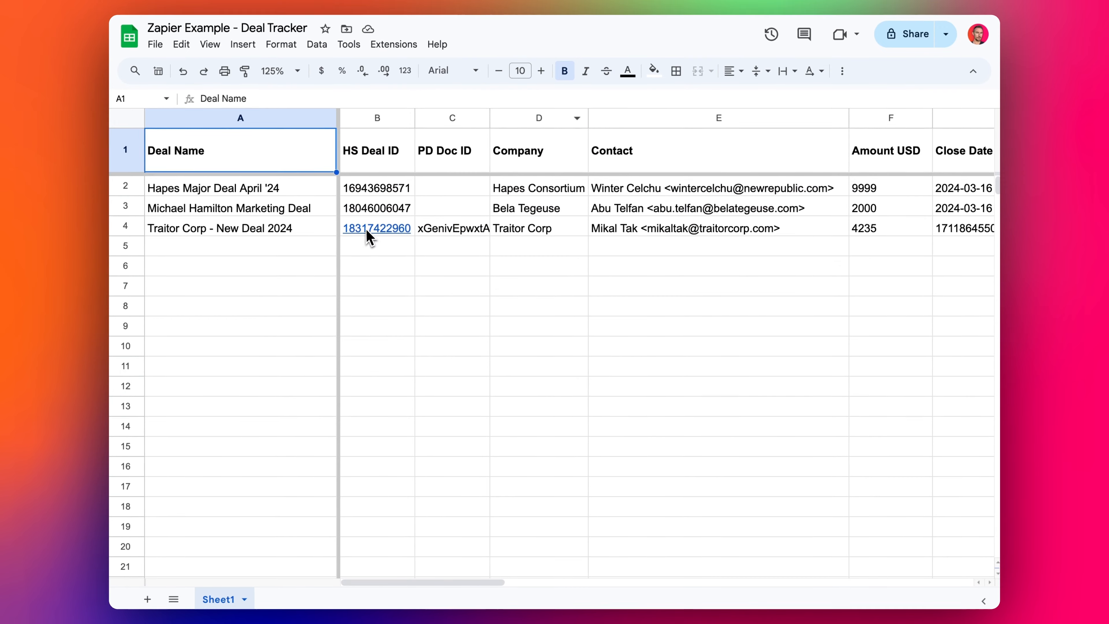
{"action": "left_click", "coordinate": [366, 228]}
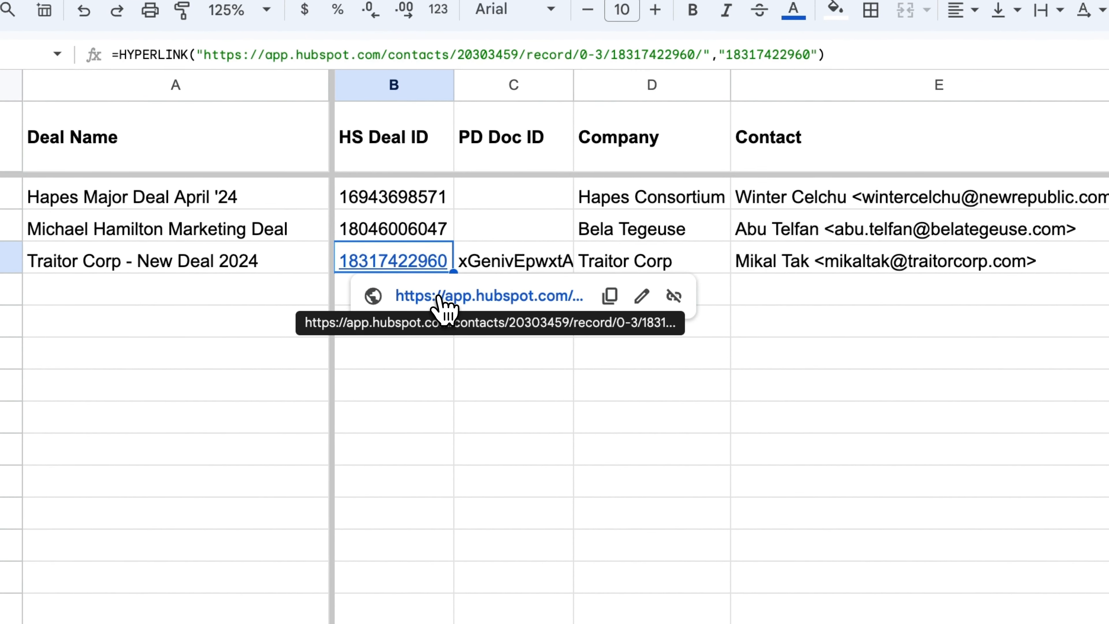
{"action": "left_click", "coordinate": [438, 298]}
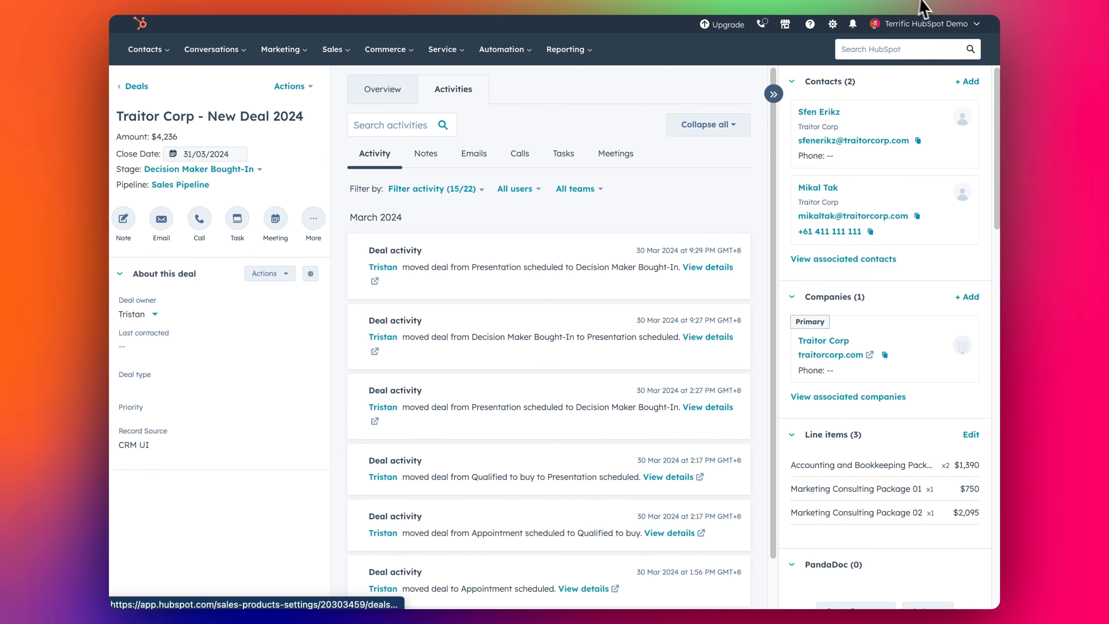
{"action": "key", "text": "super+w"}
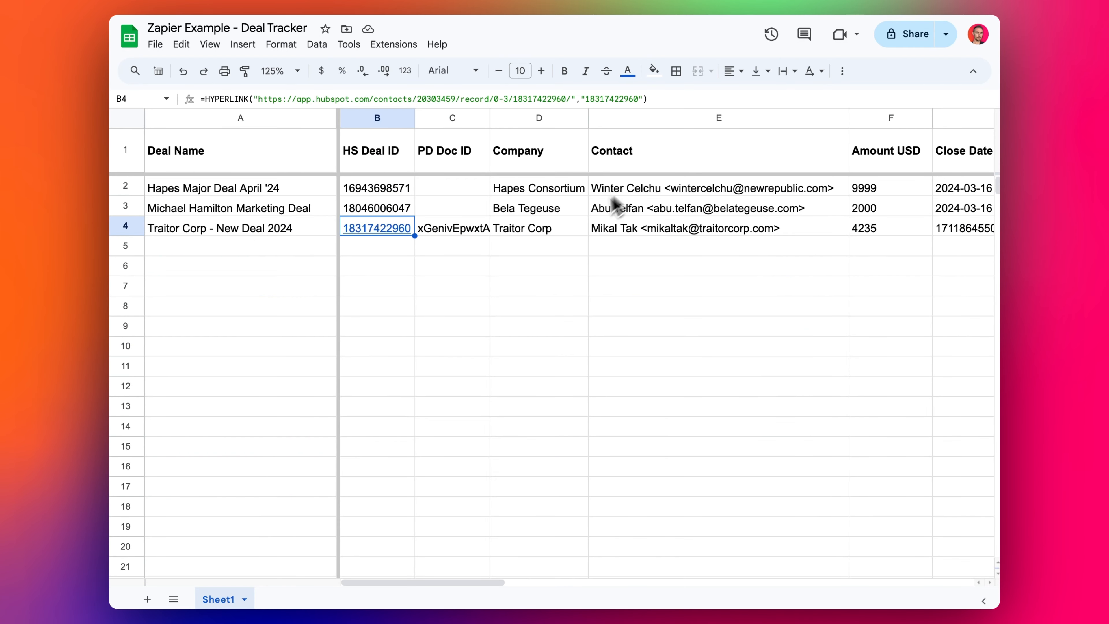
{"action": "left_click", "coordinate": [202, 100]}
{"action": "left_click_drag", "start_coordinate": [201, 100], "coordinate": [249, 100]}
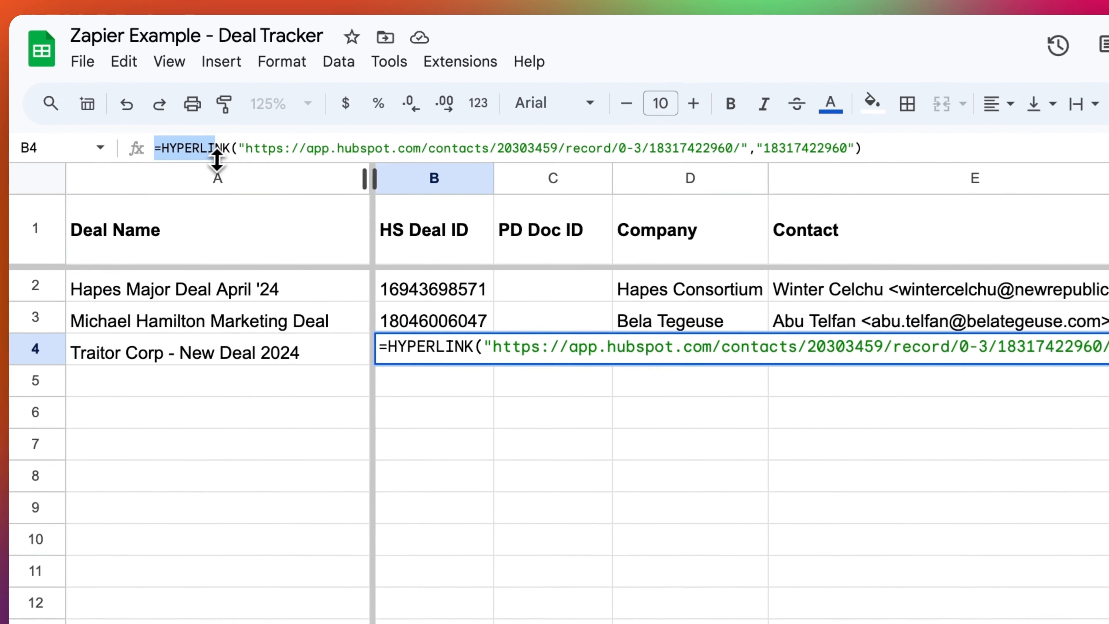
{"action": "left_click_drag", "start_coordinate": [232, 158], "coordinate": [239, 159]}
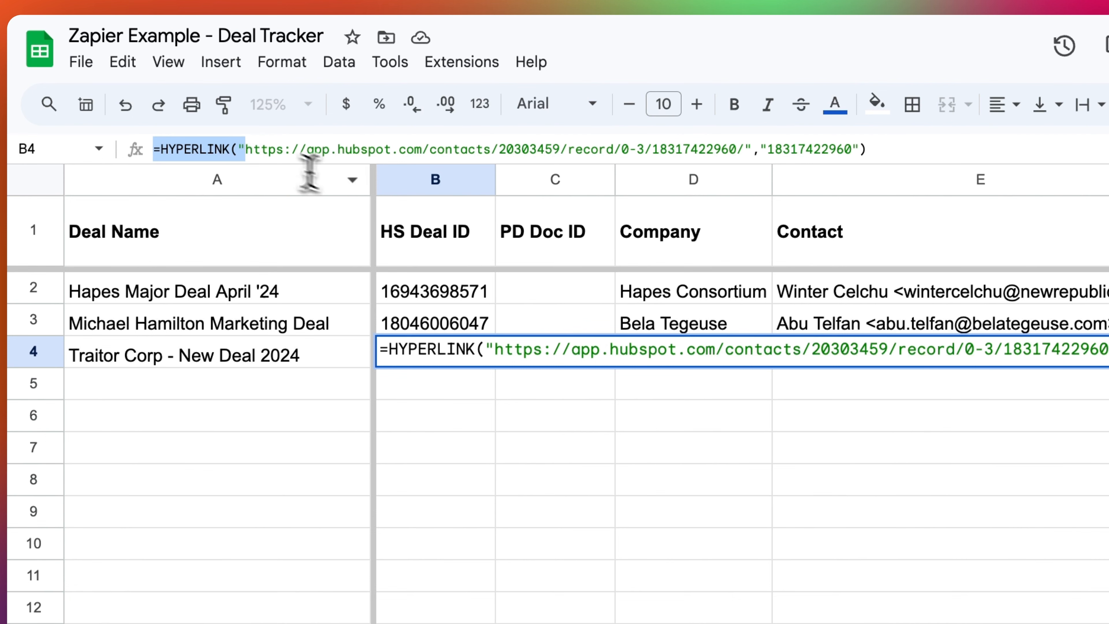
{"action": "left_click_drag", "start_coordinate": [309, 174], "coordinate": [713, 168]}
{"action": "left_click", "coordinate": [250, 151]}
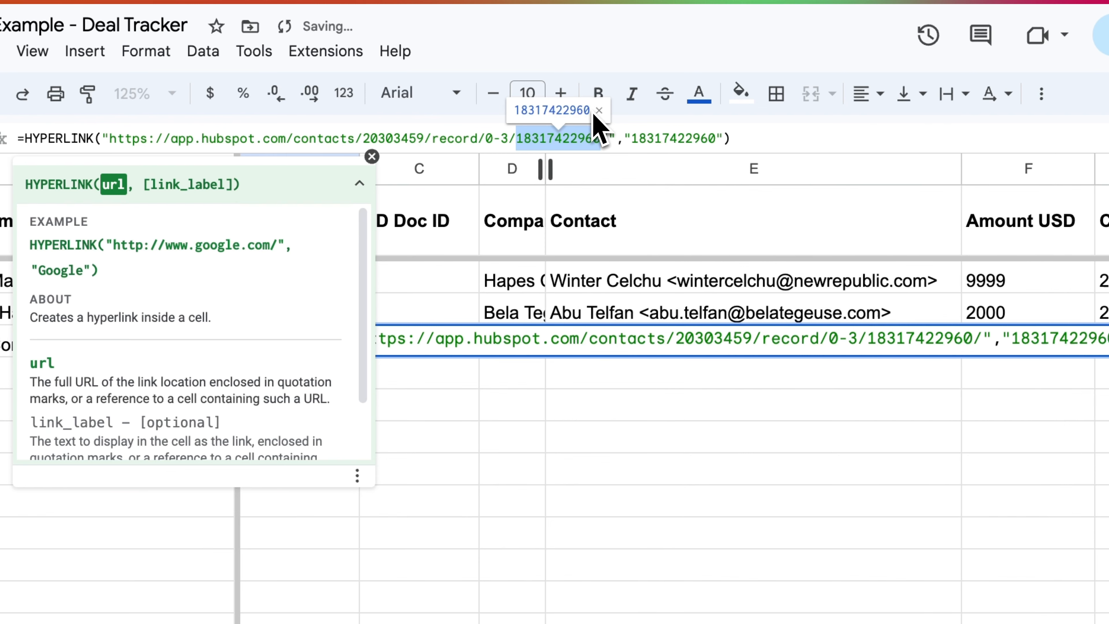
{"action": "key", "text": "Escape"}
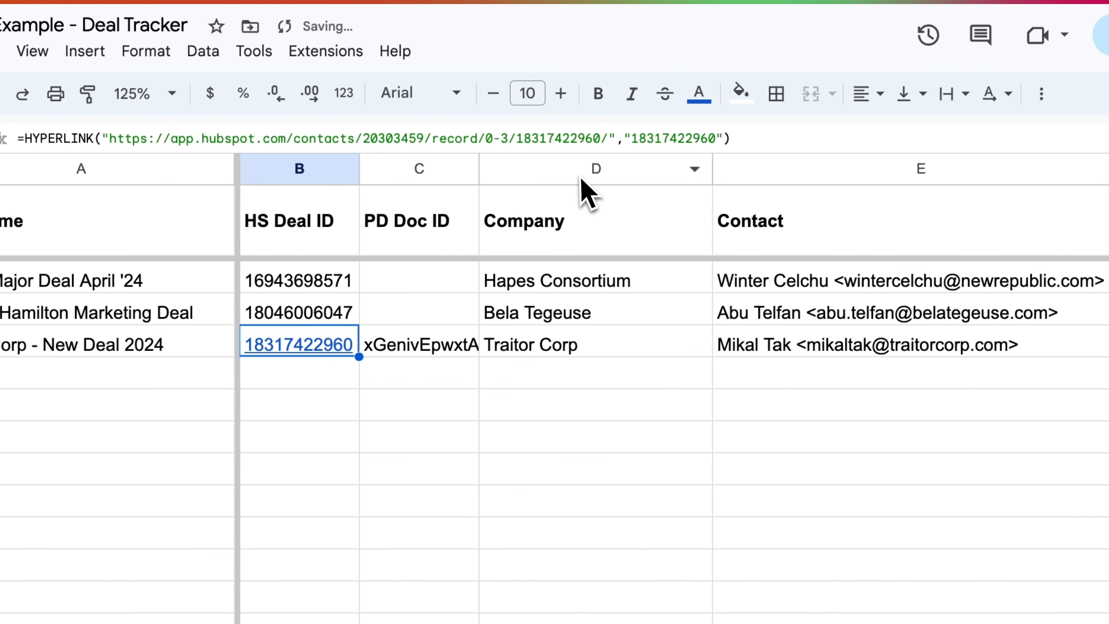
{"action": "left_click_drag", "start_coordinate": [632, 141], "coordinate": [712, 143]}
{"action": "left_click", "coordinate": [596, 404]}
{"action": "left_click", "coordinate": [316, 348]}
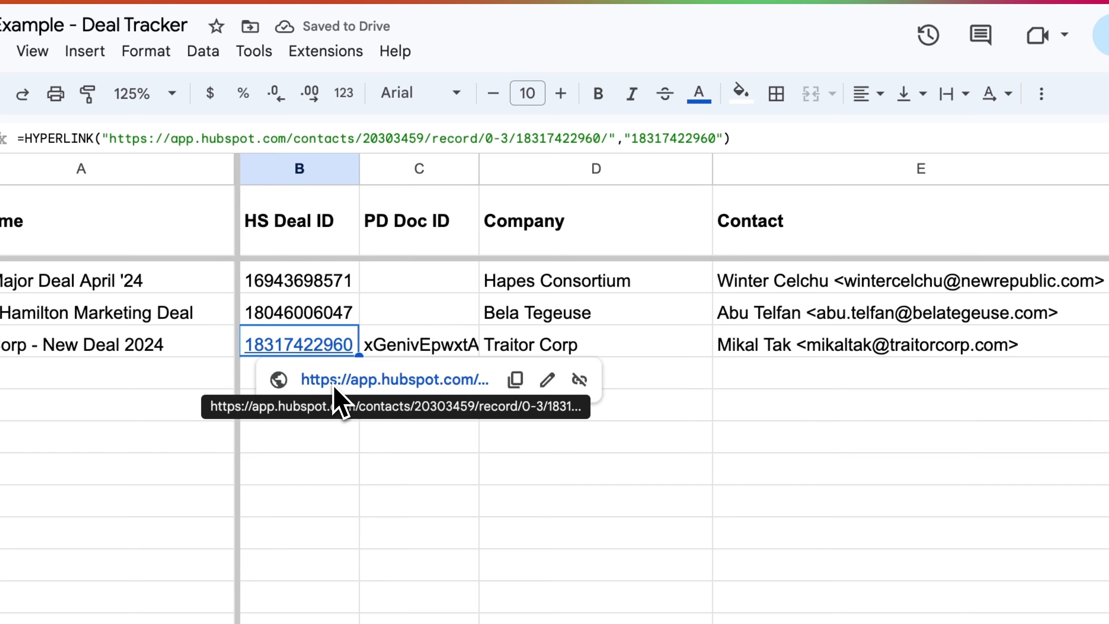
{"action": "left_click", "coordinate": [326, 315]}
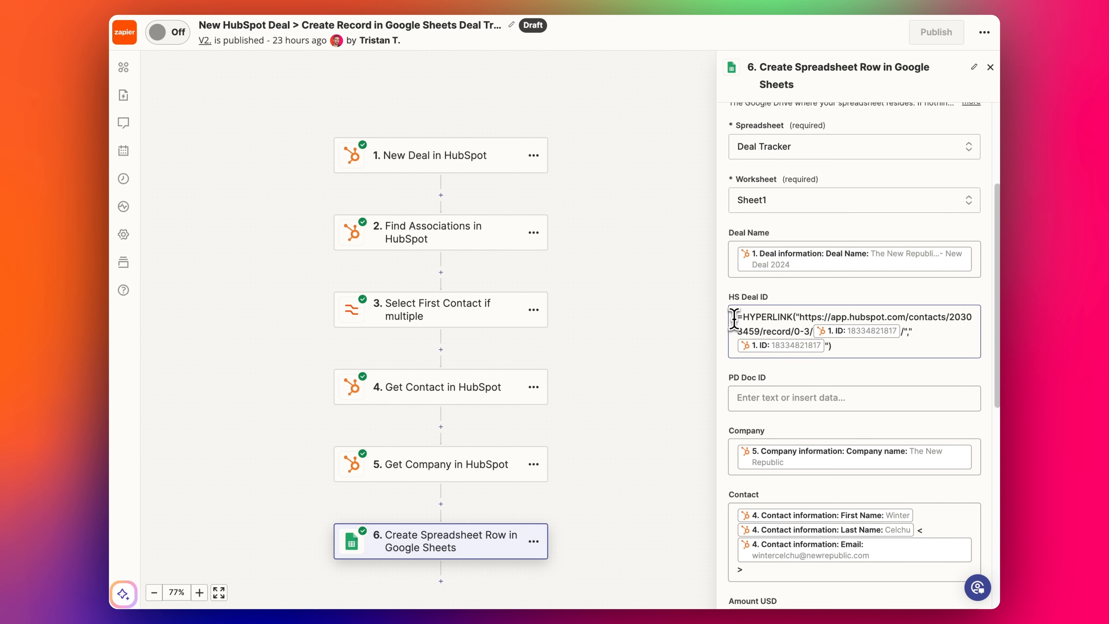
{"action": "left_click_drag", "start_coordinate": [736, 318], "coordinate": [810, 328]}
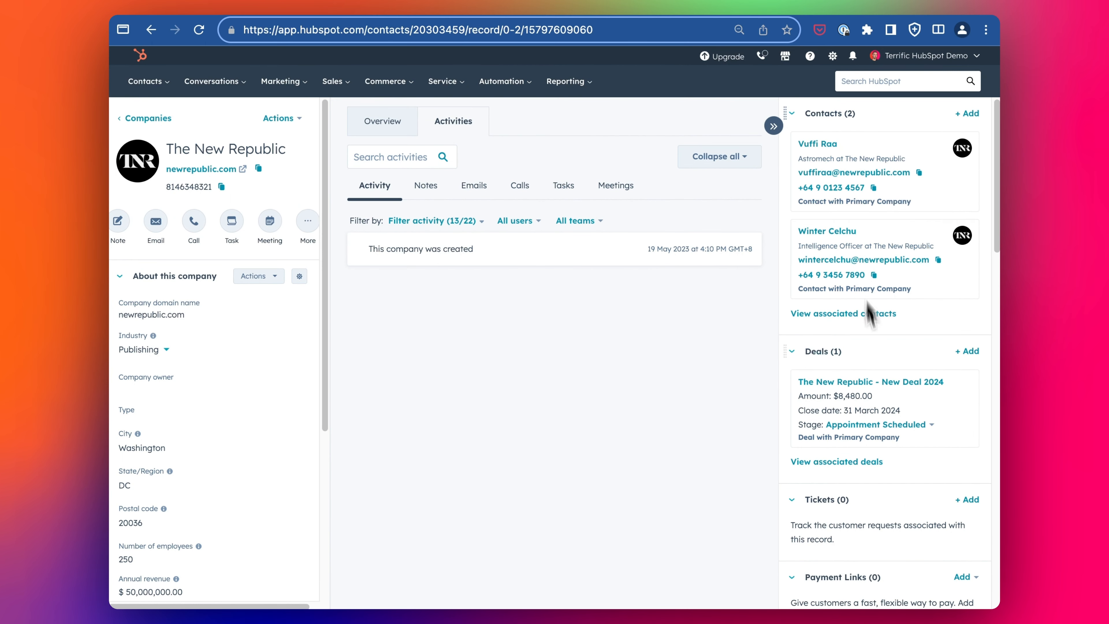
{"action": "left_click", "coordinate": [869, 387]}
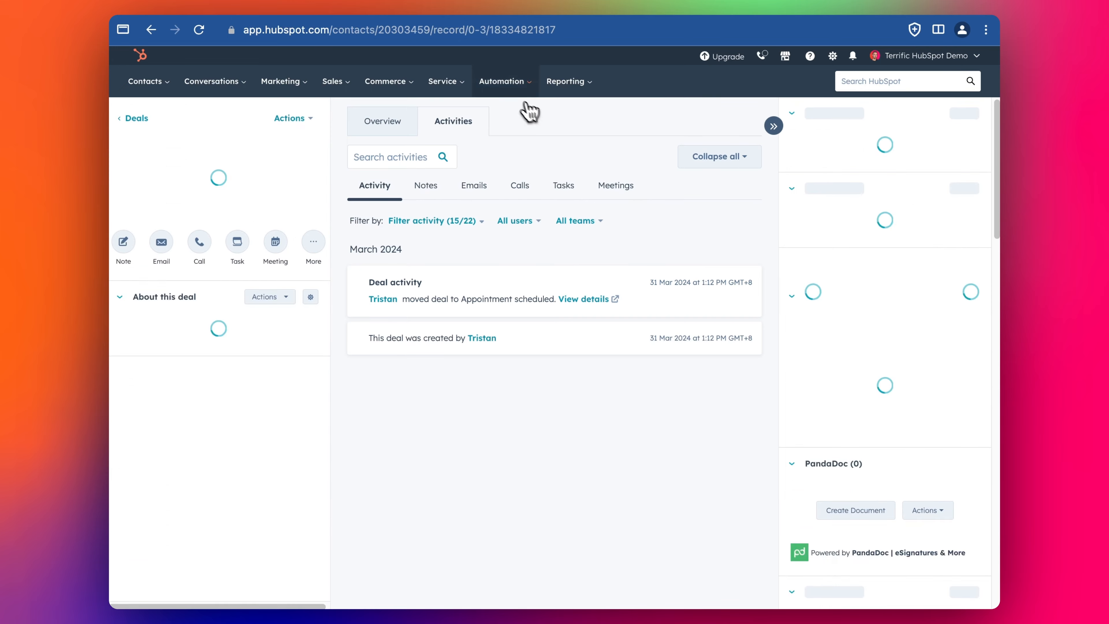
{"action": "left_click", "coordinate": [491, 29]}
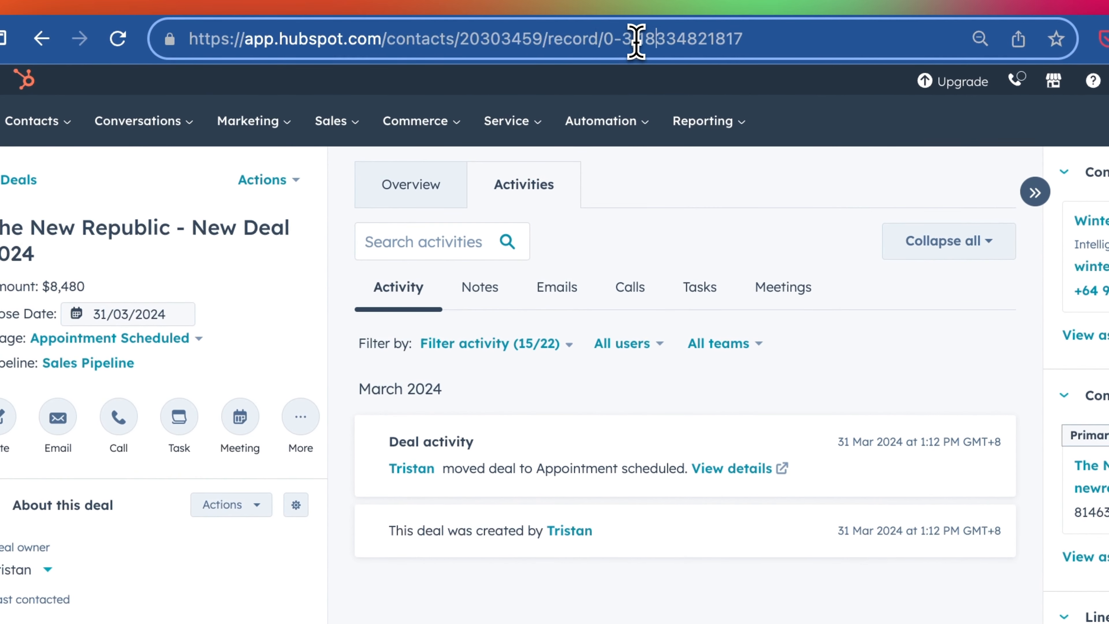
{"action": "left_click_drag", "start_coordinate": [542, 34], "coordinate": [193, 51]}
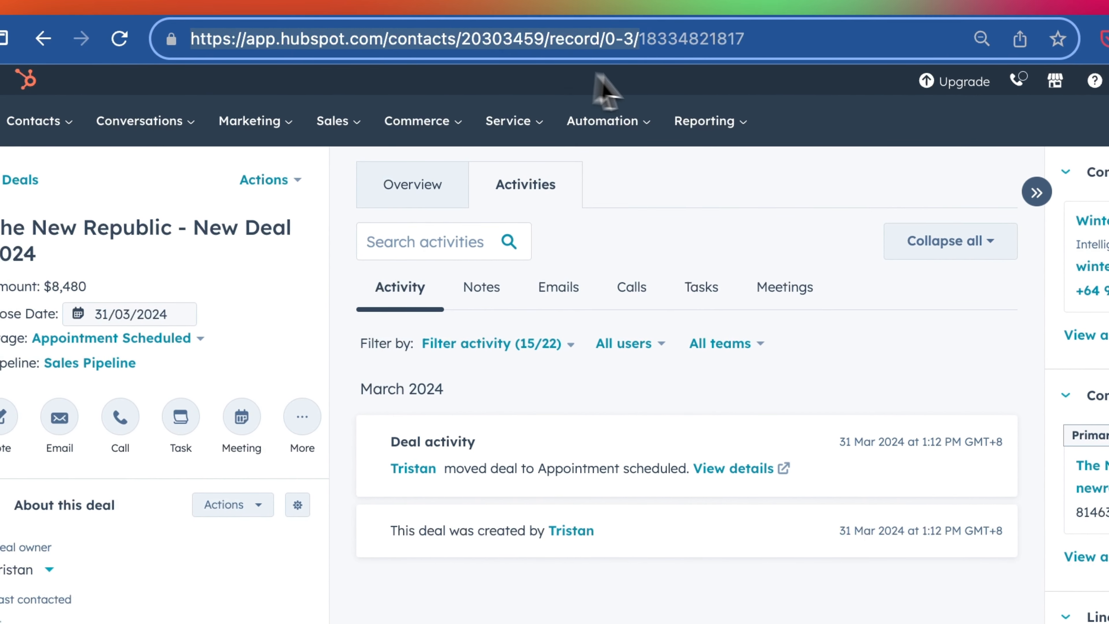
{"action": "left_click", "coordinate": [647, 43]}
{"action": "left_click_drag", "start_coordinate": [537, 42], "coordinate": [664, 43]}
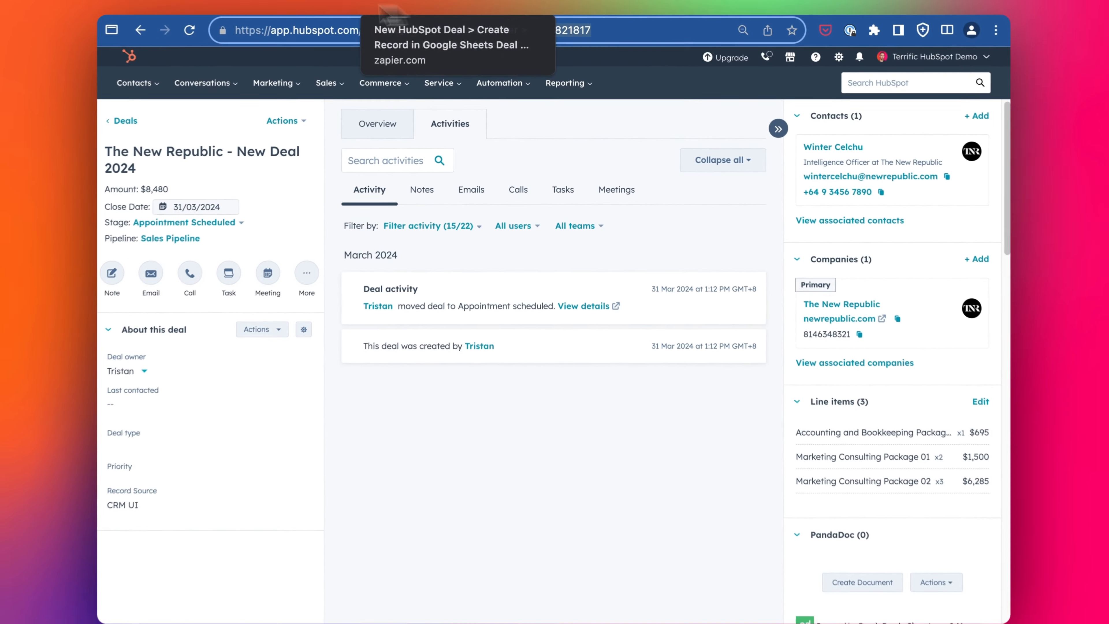
- Inspect each part of the HS Deal ID HYPERLINK formula, leaving it unchanged, and close Insert Data
{"action": "left_click", "coordinate": [282, 7]}
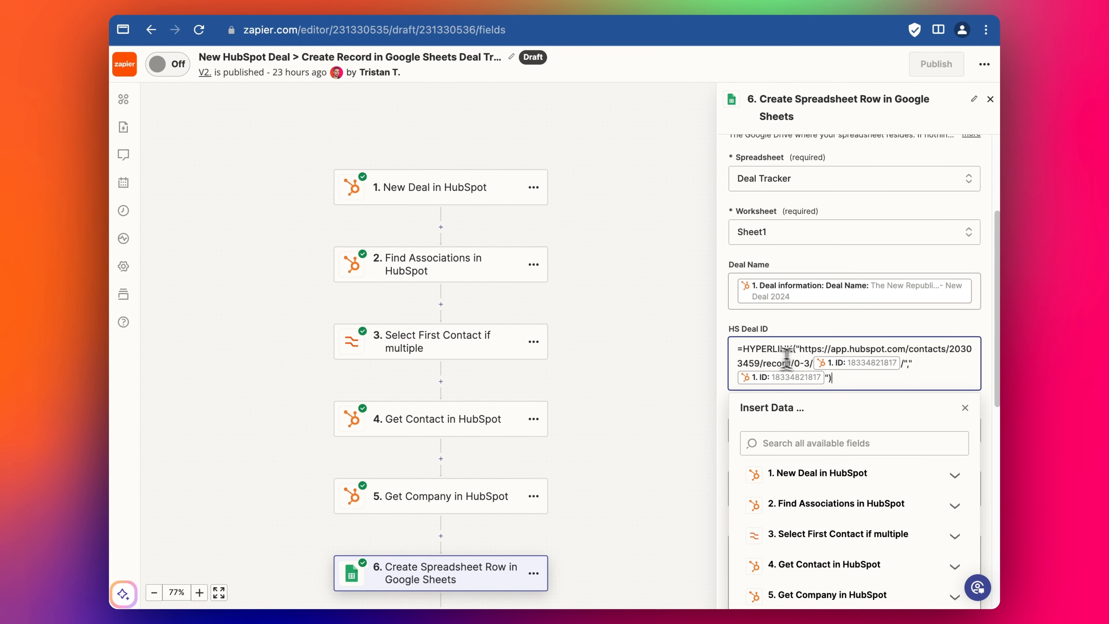
{"action": "left_click_drag", "start_coordinate": [734, 352], "coordinate": [810, 363]}
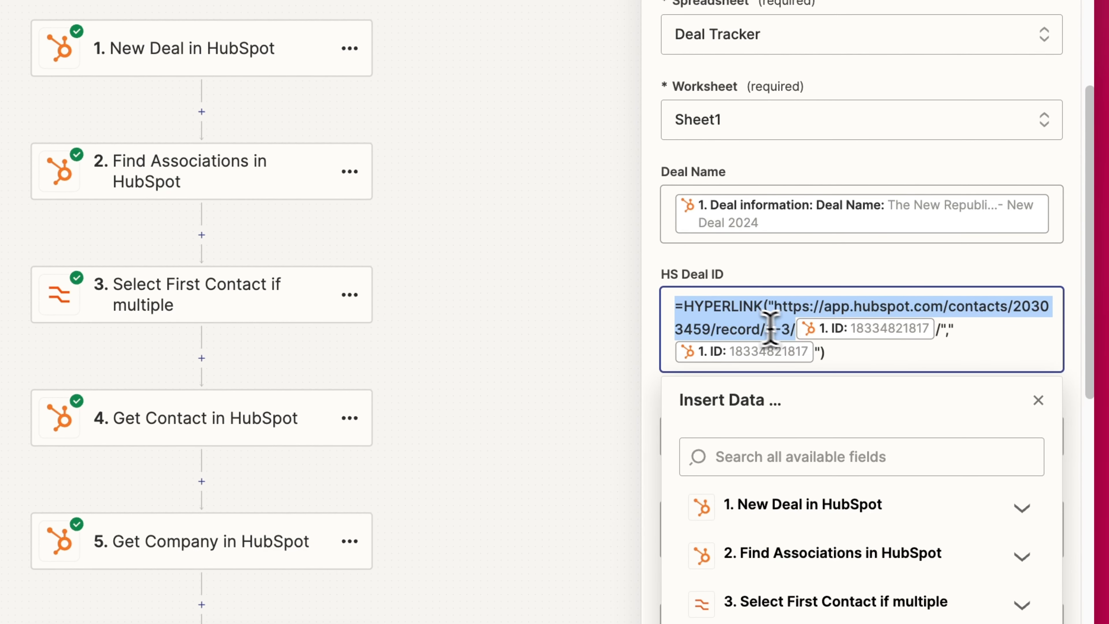
{"action": "left_click", "coordinate": [1016, 306]}
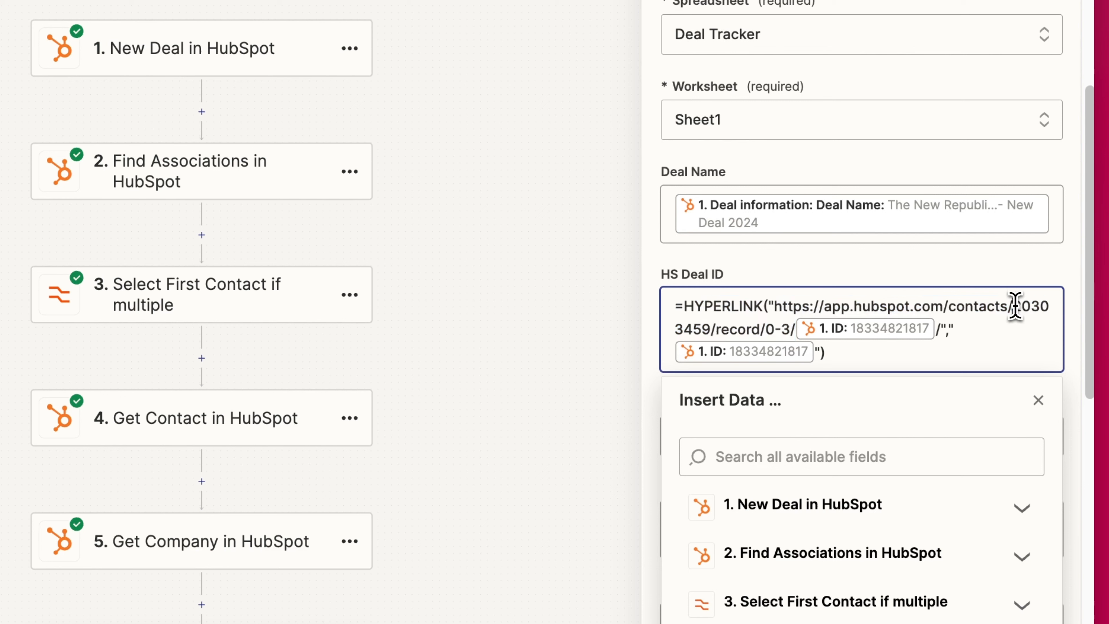
{"action": "left_click_drag", "start_coordinate": [1015, 308], "coordinate": [698, 328]}
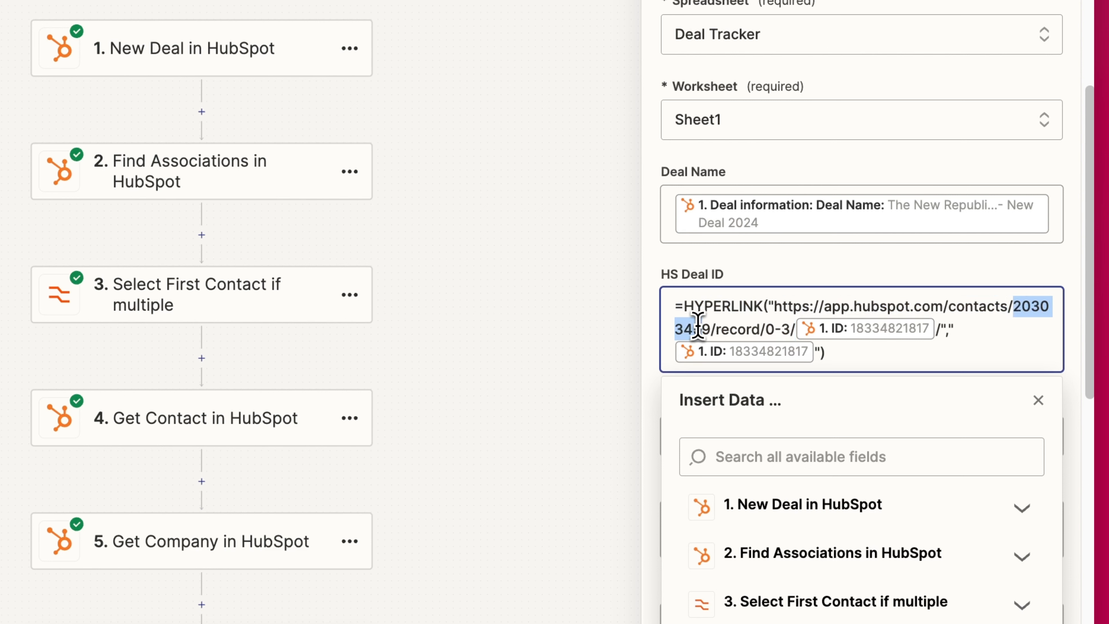
{"action": "left_click", "coordinate": [741, 330]}
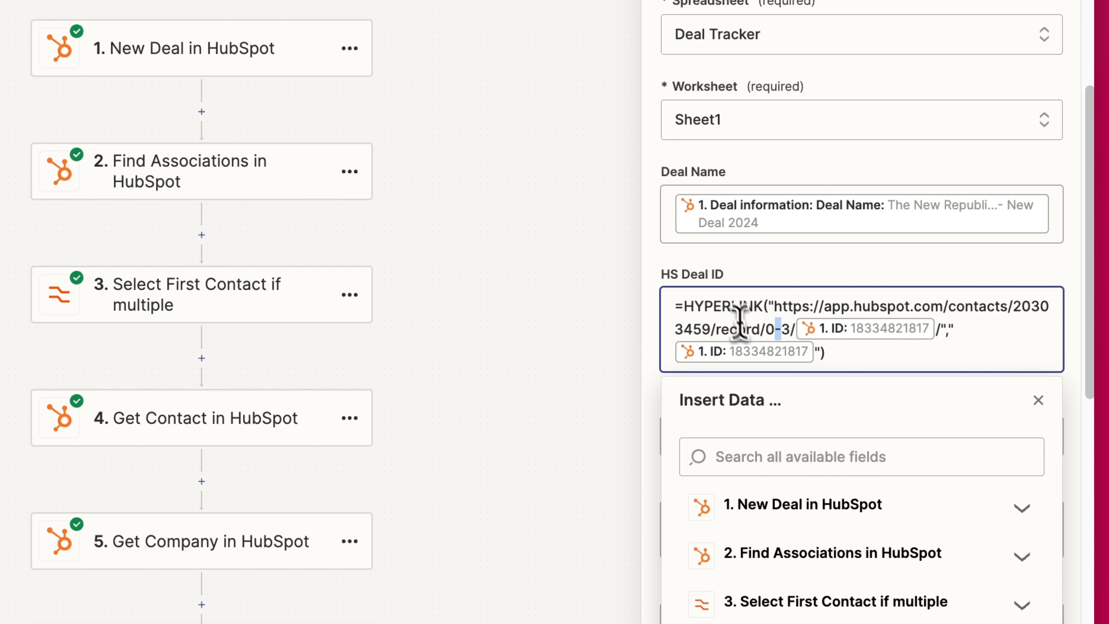
{"action": "left_click_drag", "start_coordinate": [793, 332], "coordinate": [693, 308]}
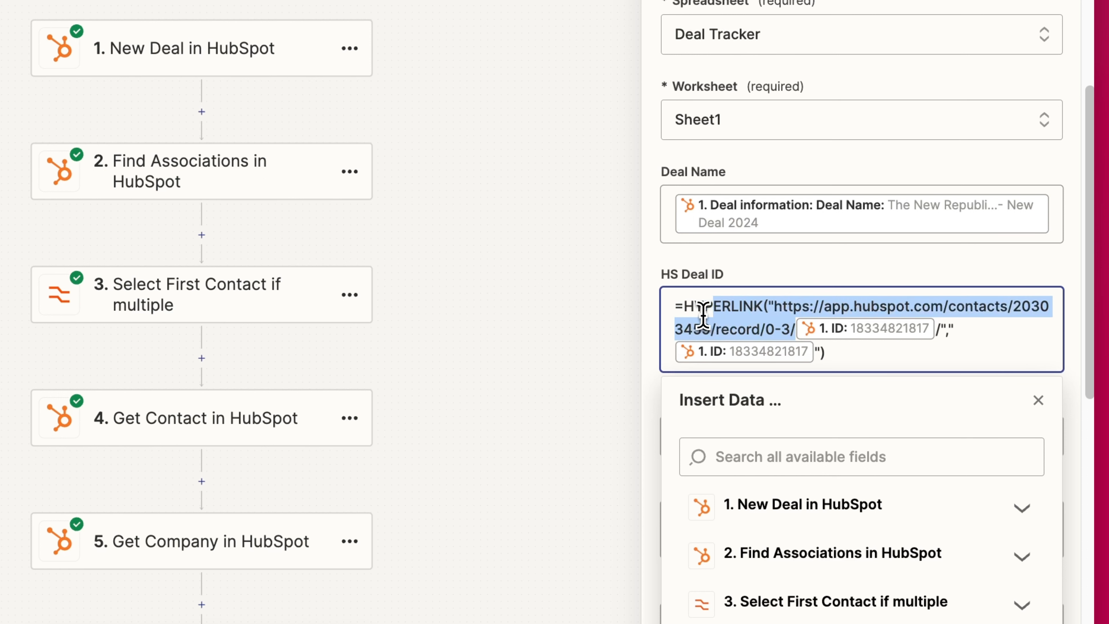
{"action": "mouse_move", "coordinate": [775, 315]}
{"action": "left_mouse_down"}
{"action": "mouse_move", "coordinate": [773, 377]}
{"action": "mouse_move", "coordinate": [771, 321]}
{"action": "left_mouse_up"}
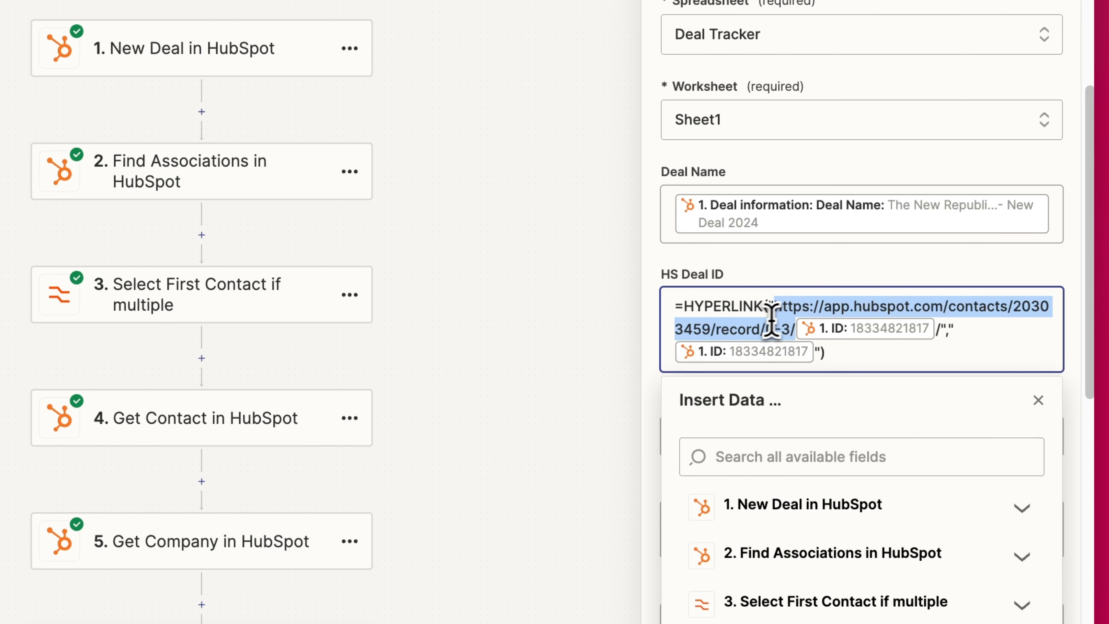
{"action": "left_click", "coordinate": [791, 335]}
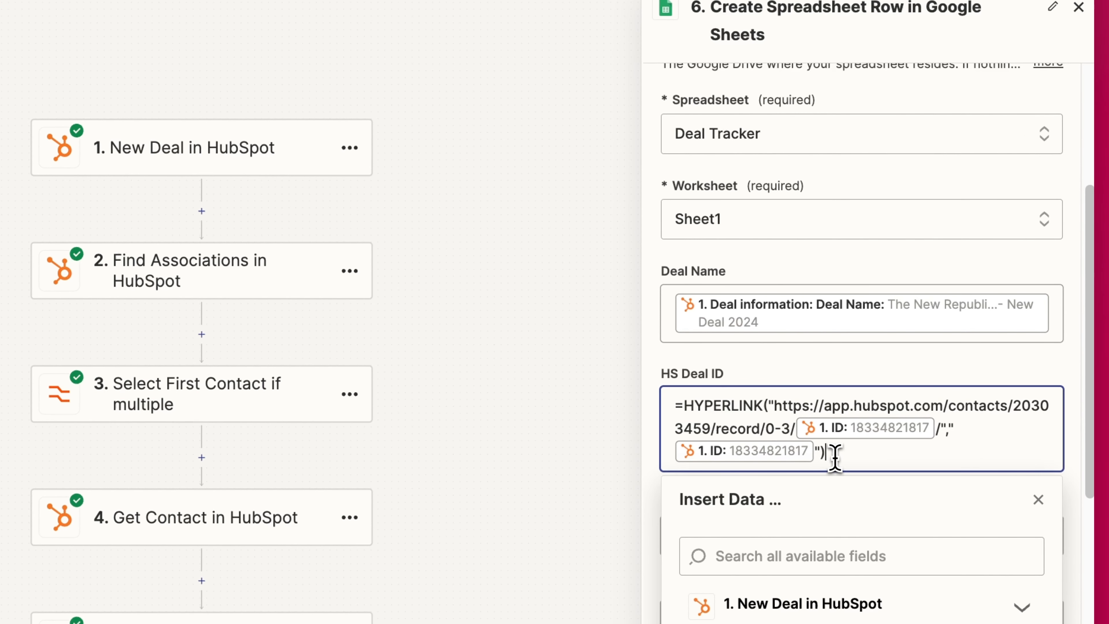
{"action": "left_click", "coordinate": [951, 377]}
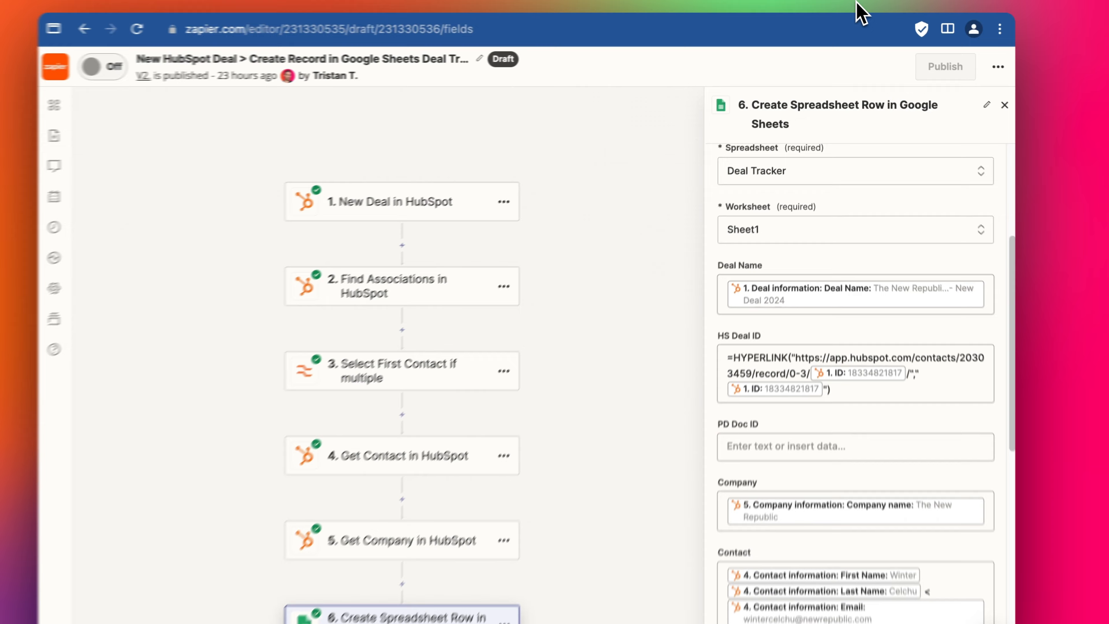
{"action": "scroll", "coordinate": [766, 498], "scroll_direction": "down", "scroll_amount": 2}
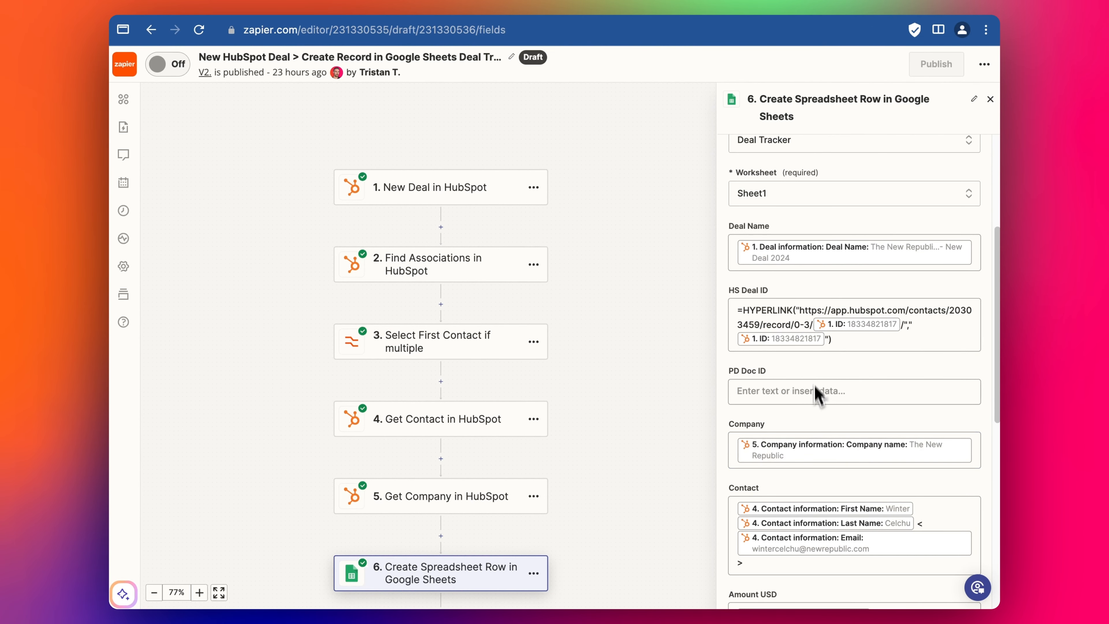
{"action": "scroll", "coordinate": [812, 306], "scroll_direction": "up", "scroll_amount": 2}
- Follow Traitor Corp's HS Deal ID link in cell B4 to its HubSpot deal record
{"action": "left_click", "coordinate": [857, 12]}
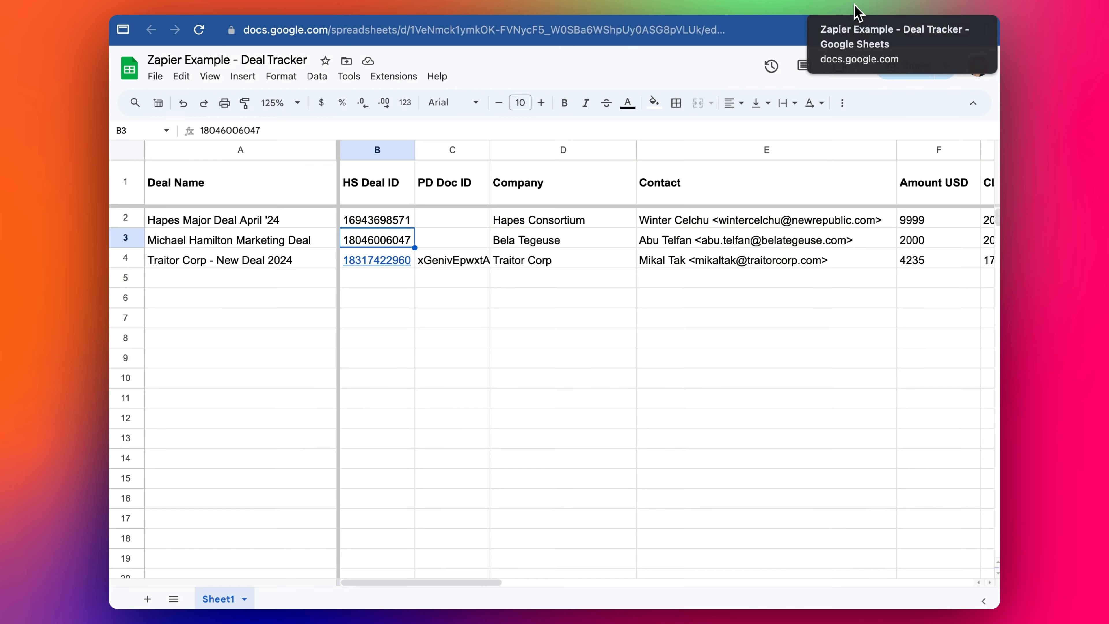
{"action": "left_click", "coordinate": [393, 260]}
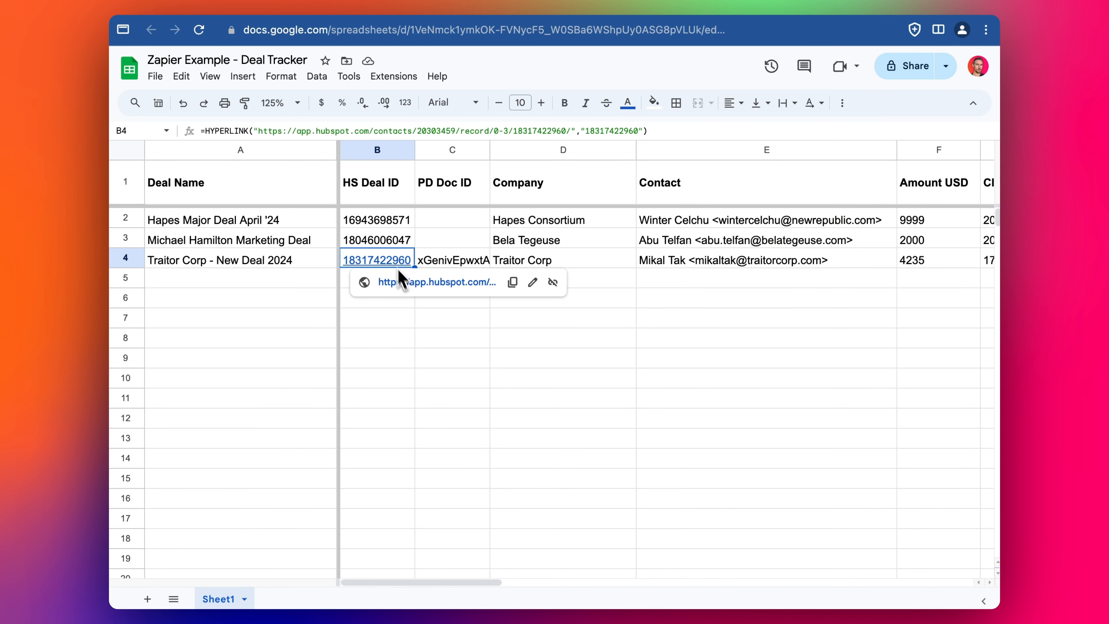
{"action": "left_click", "coordinate": [437, 284]}
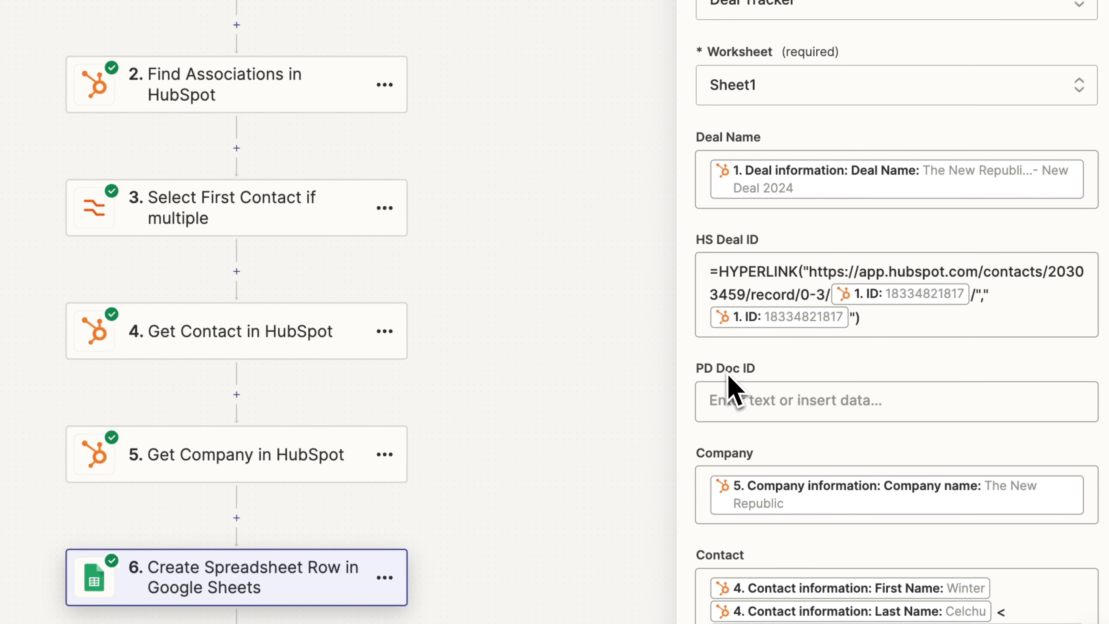
{"action": "scroll", "coordinate": [626, 326], "scroll_direction": "up", "scroll_amount": 1}
{"action": "scroll", "coordinate": [626, 326], "scroll_direction": "down", "scroll_amount": 2}
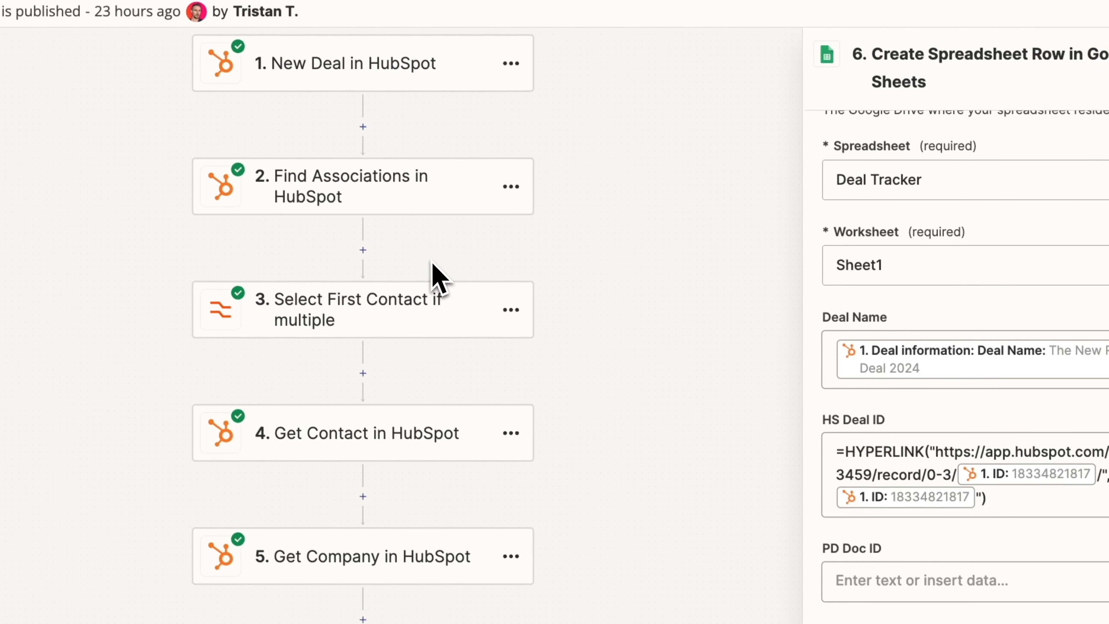
{"action": "scroll", "coordinate": [979, 477], "scroll_direction": "down", "scroll_amount": 3}
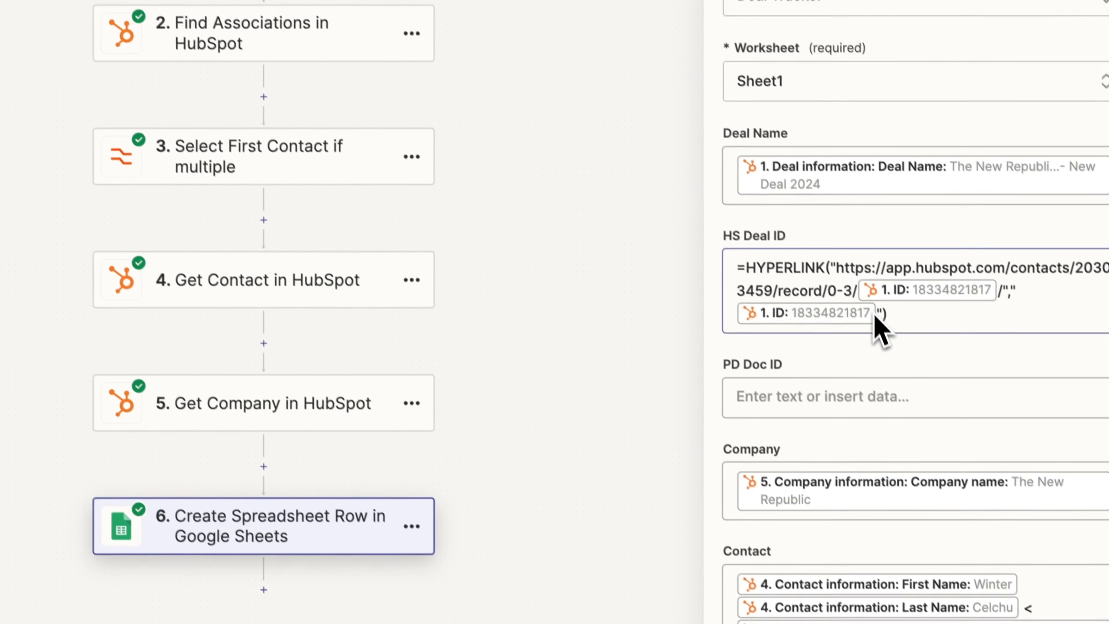
{"action": "left_click", "coordinate": [824, 434]}
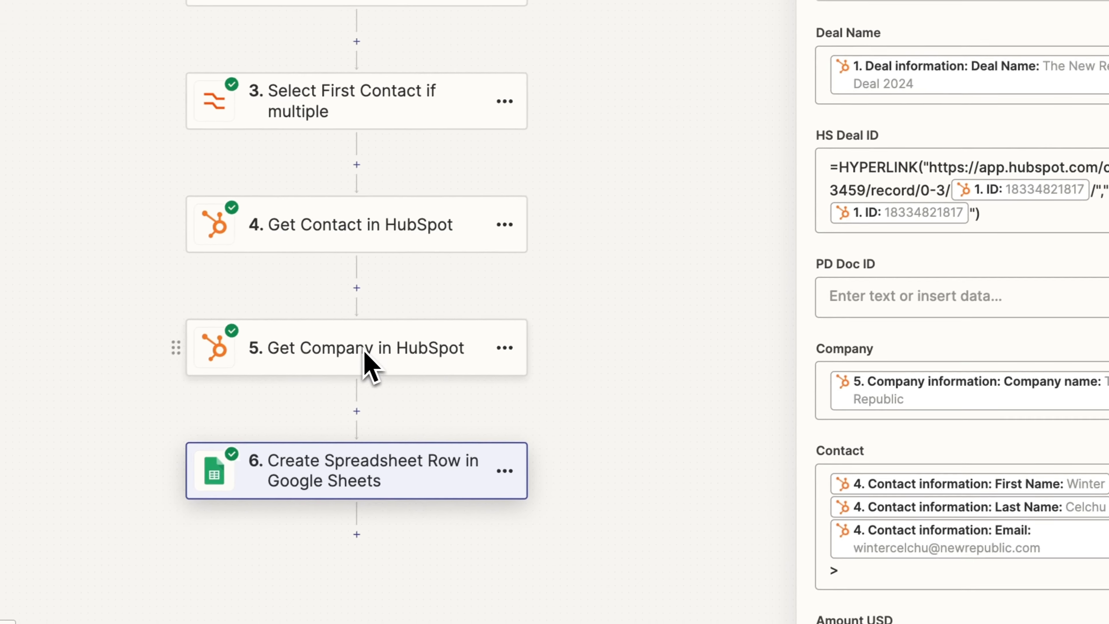
{"action": "scroll", "coordinate": [887, 421], "scroll_direction": "down", "scroll_amount": 2}
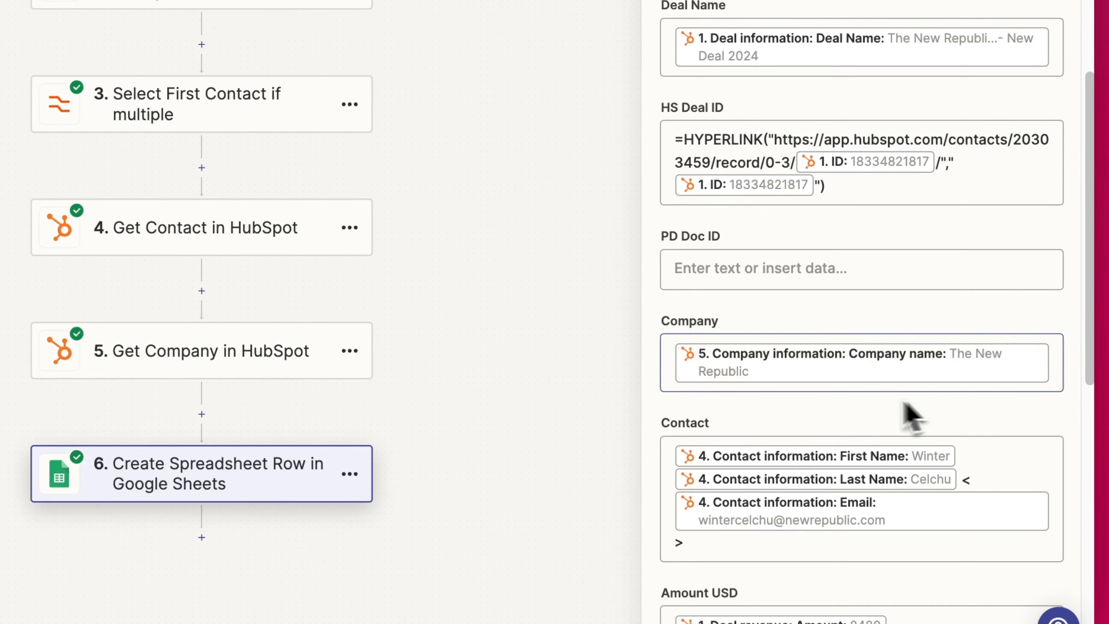
{"action": "scroll", "coordinate": [704, 431], "scroll_direction": "down", "scroll_amount": 1}
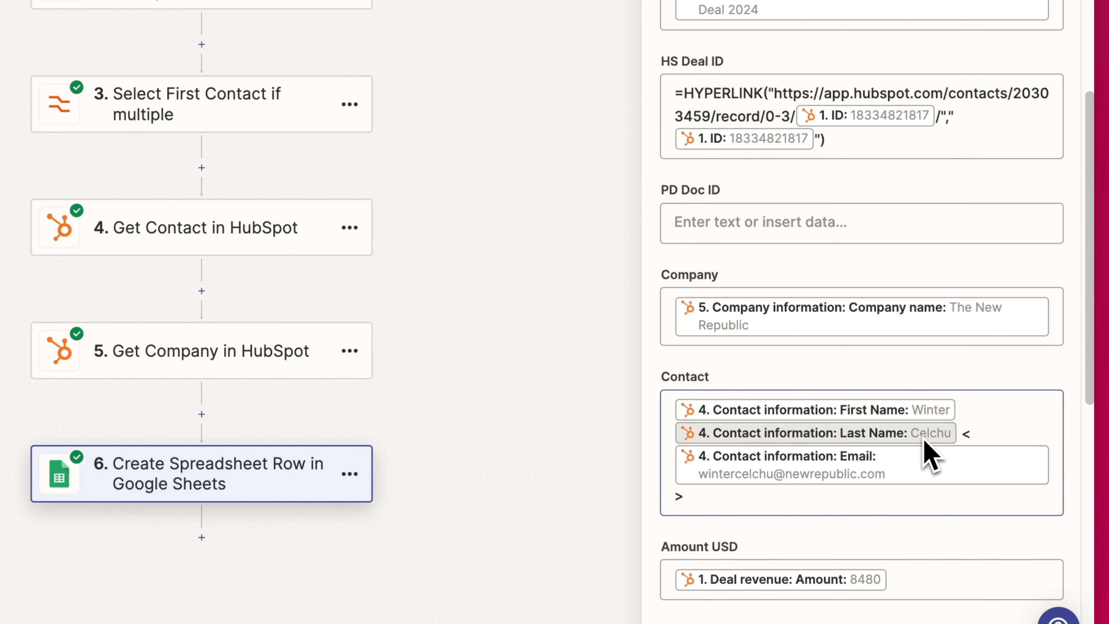
{"action": "left_click_drag", "start_coordinate": [968, 435], "coordinate": [990, 437]}
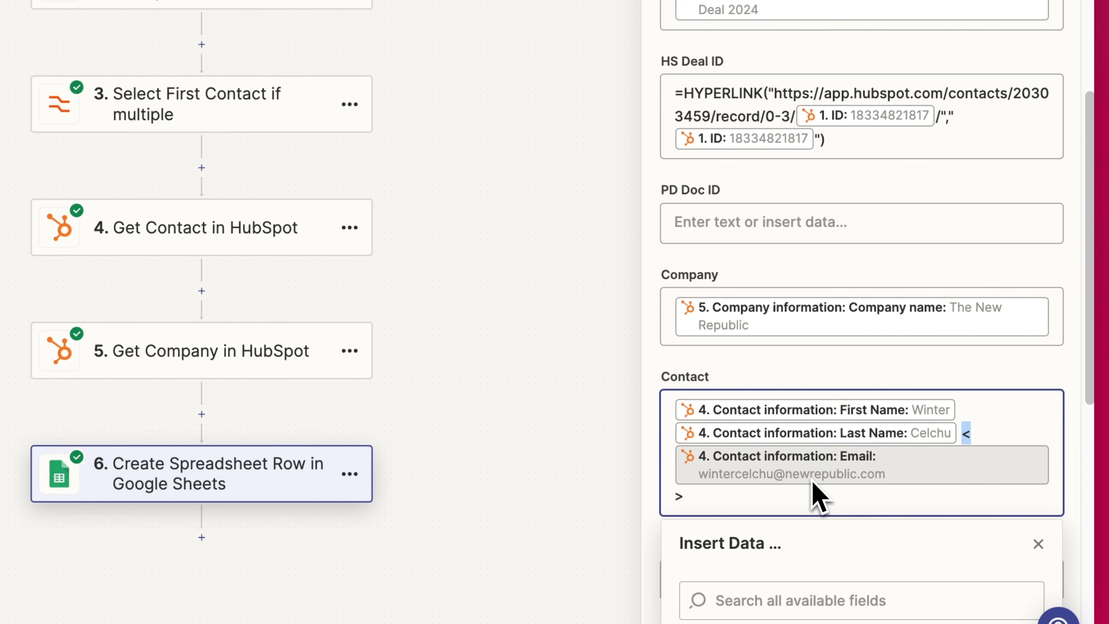
{"action": "left_click", "coordinate": [753, 496]}
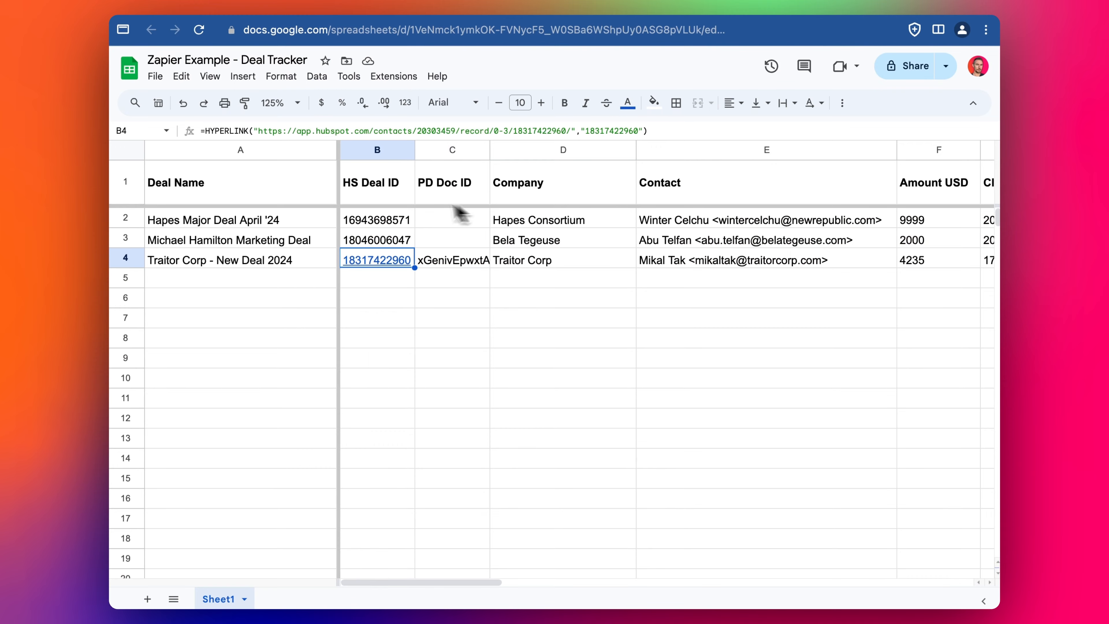
{"action": "left_click", "coordinate": [806, 264]}
{"action": "left_click_drag", "start_coordinate": [765, 224], "coordinate": [741, 313]}
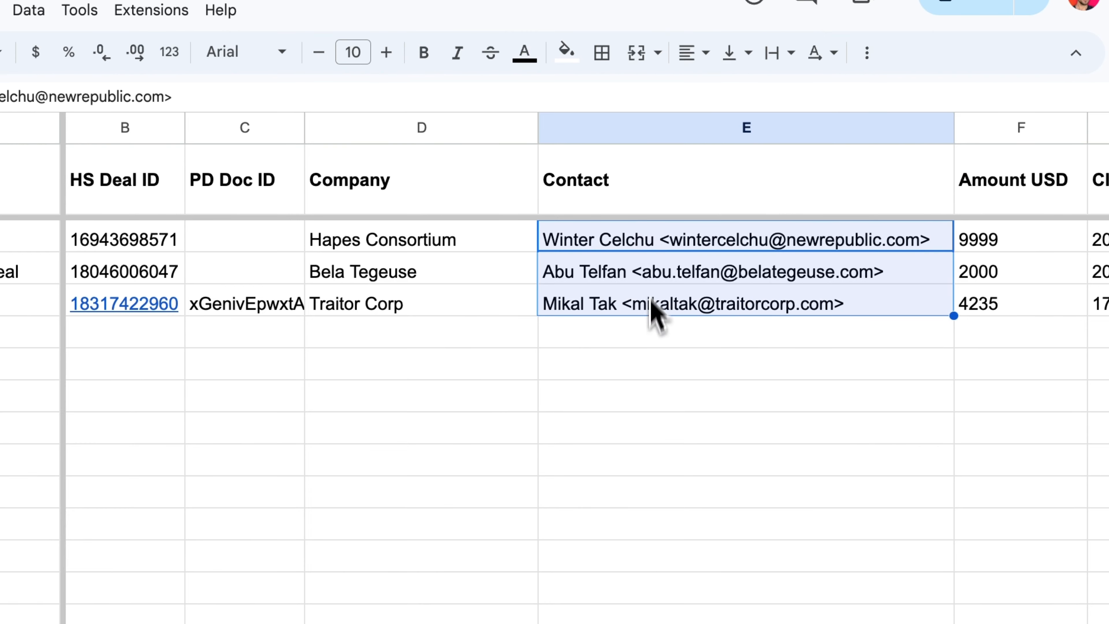
{"action": "left_click", "coordinate": [625, 276]}
{"action": "left_click_drag", "start_coordinate": [578, 311], "coordinate": [762, 324]}
{"action": "double_click", "coordinate": [765, 307]}
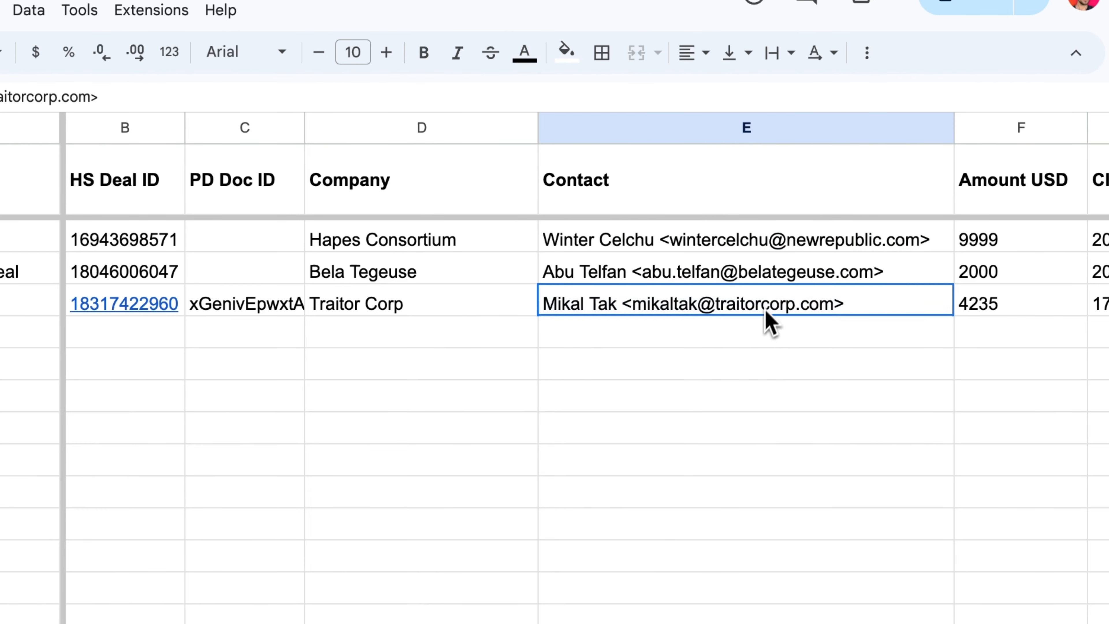
{"action": "left_click", "coordinate": [752, 343]}
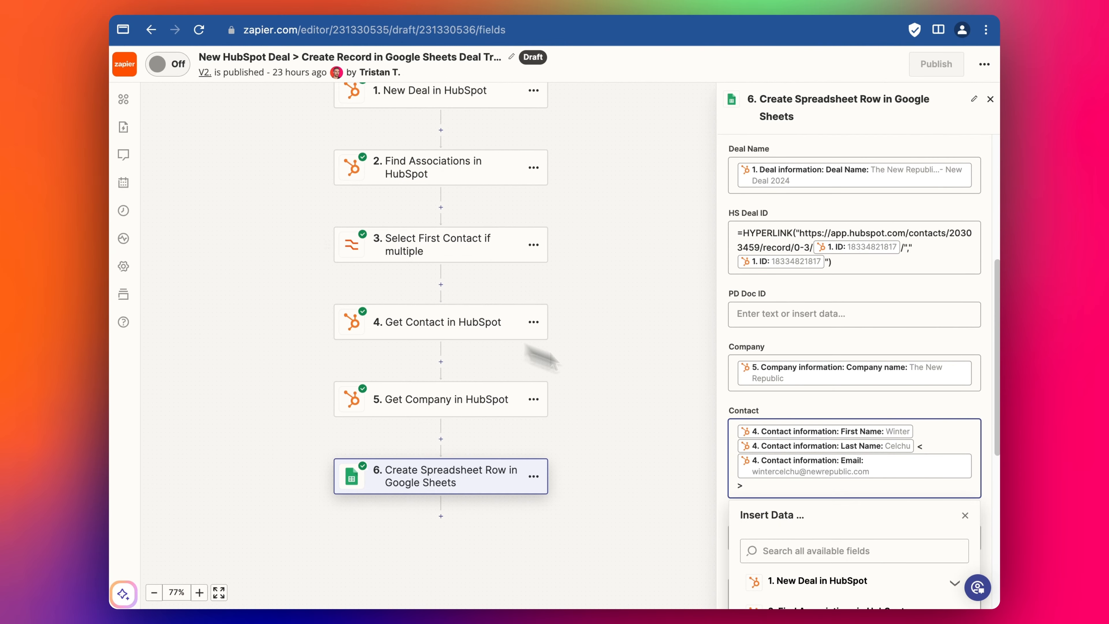
{"action": "scroll", "coordinate": [816, 431], "scroll_direction": "down", "scroll_amount": 1}
- Review the row step's HubSpot mappings from Close Date through Last Modified Date, with PD Status left blank
{"action": "left_click", "coordinate": [812, 379]}
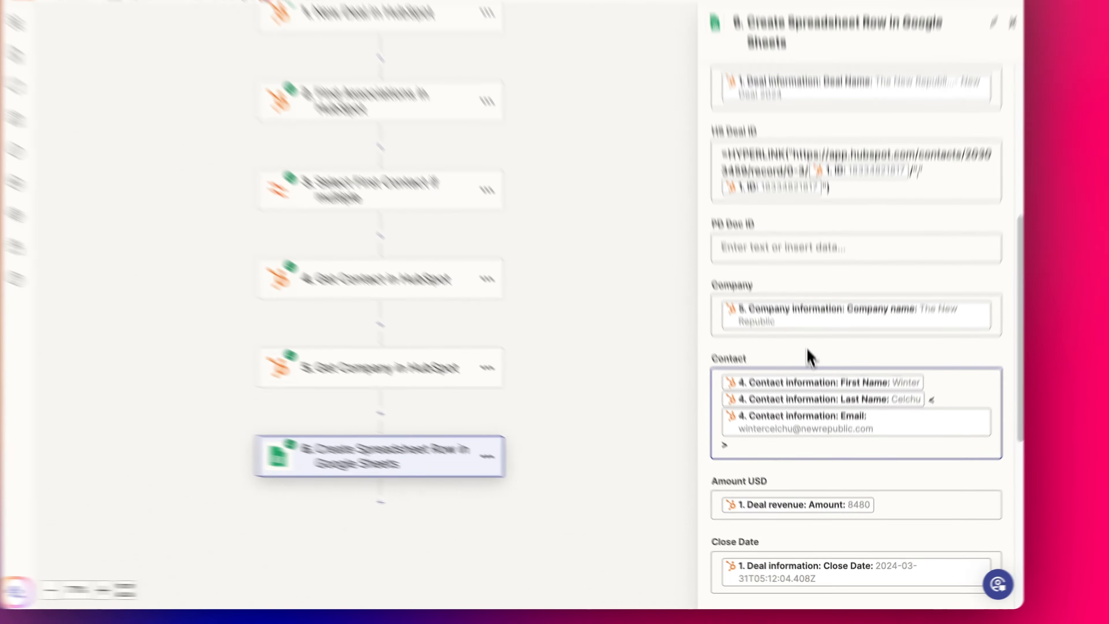
{"action": "scroll", "coordinate": [813, 395], "scroll_direction": "down", "scroll_amount": 2}
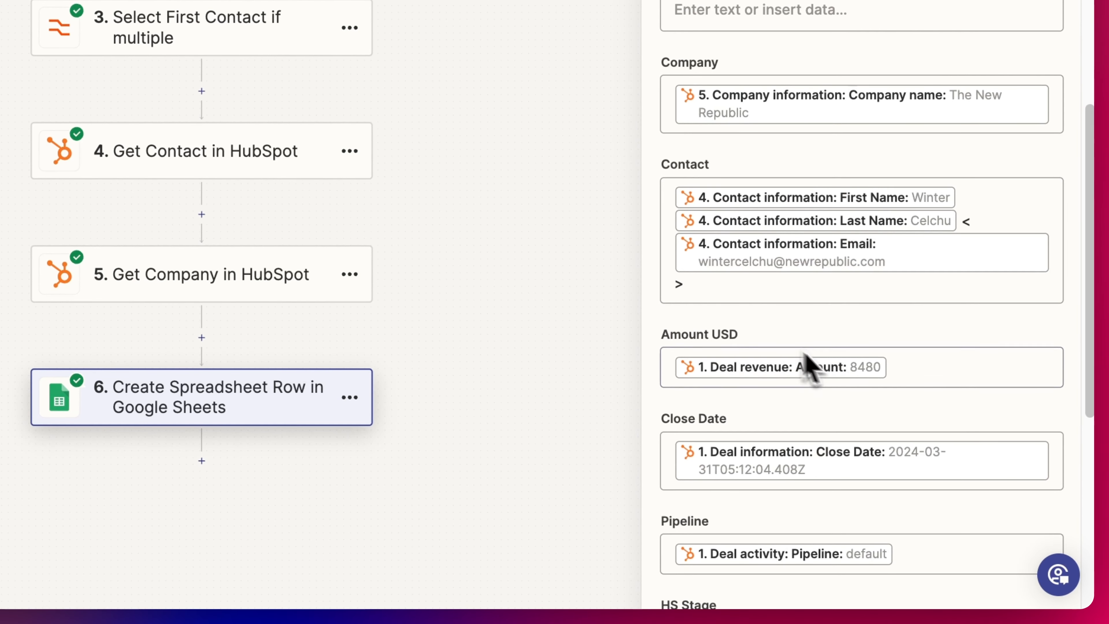
{"action": "scroll", "coordinate": [852, 368], "scroll_direction": "down", "scroll_amount": 1}
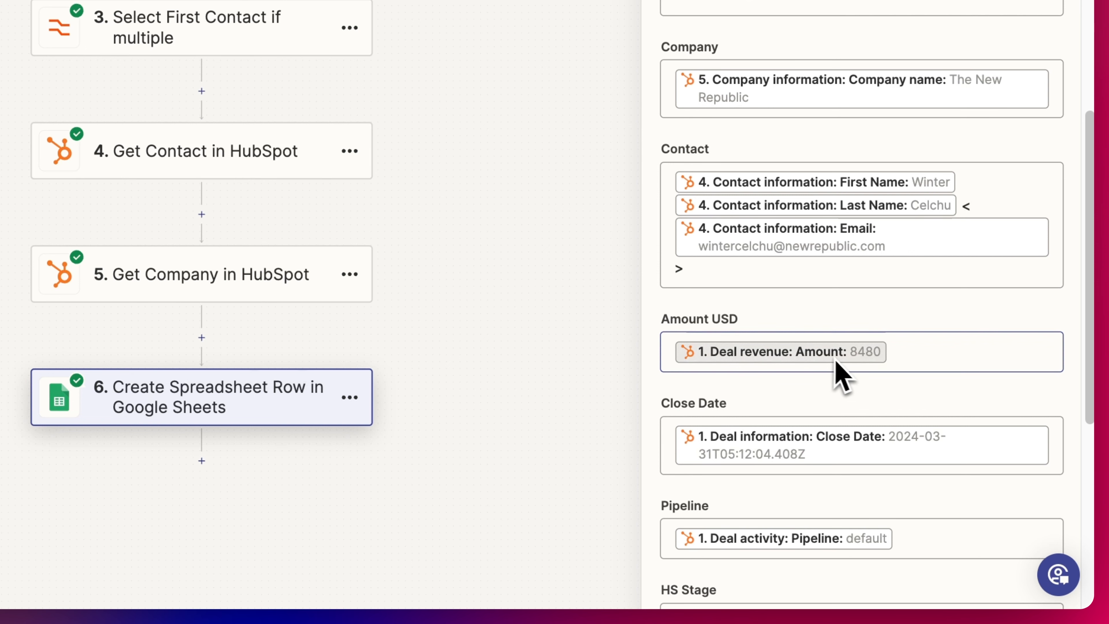
{"action": "scroll", "coordinate": [899, 367], "scroll_direction": "down", "scroll_amount": 3}
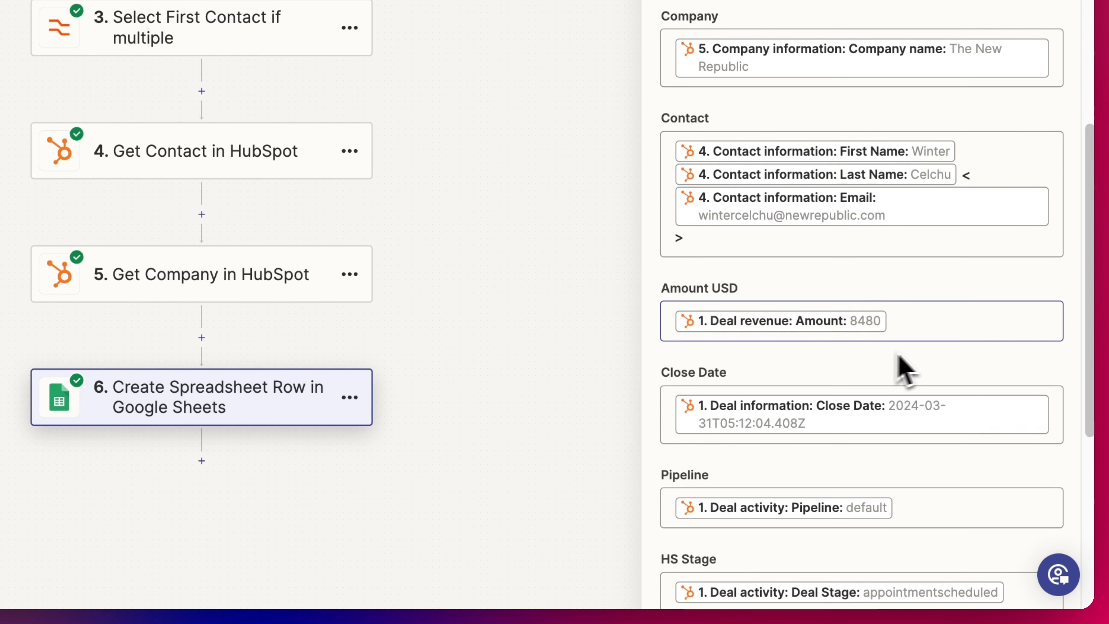
{"action": "scroll", "coordinate": [874, 317], "scroll_direction": "down", "scroll_amount": 2}
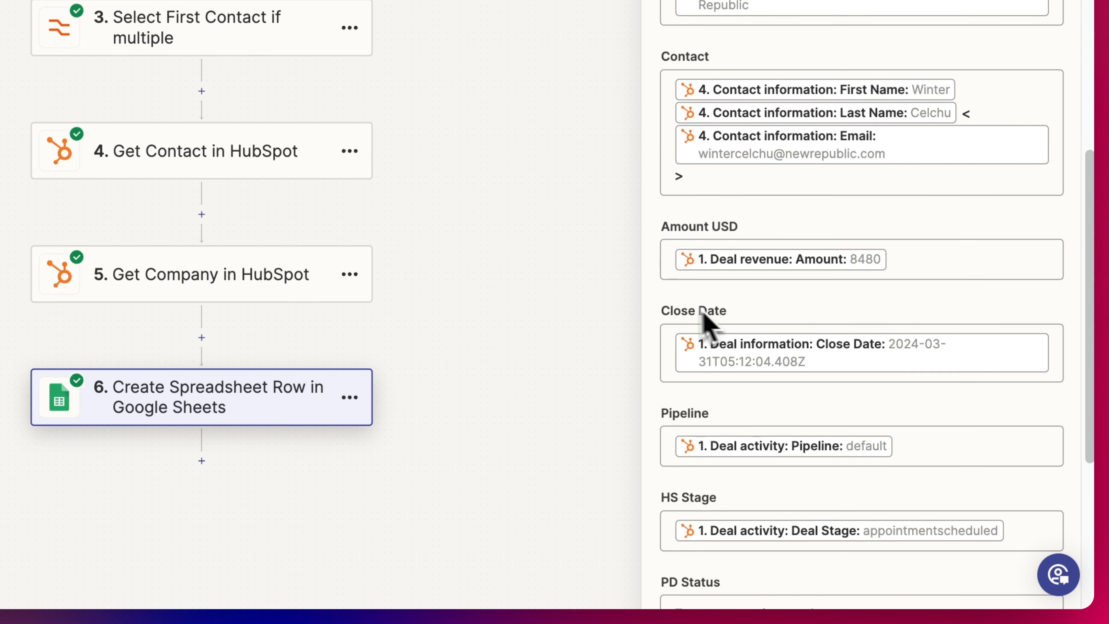
{"action": "scroll", "coordinate": [909, 345], "scroll_direction": "down", "scroll_amount": 2}
{"action": "scroll", "coordinate": [873, 324], "scroll_direction": "down", "scroll_amount": 3}
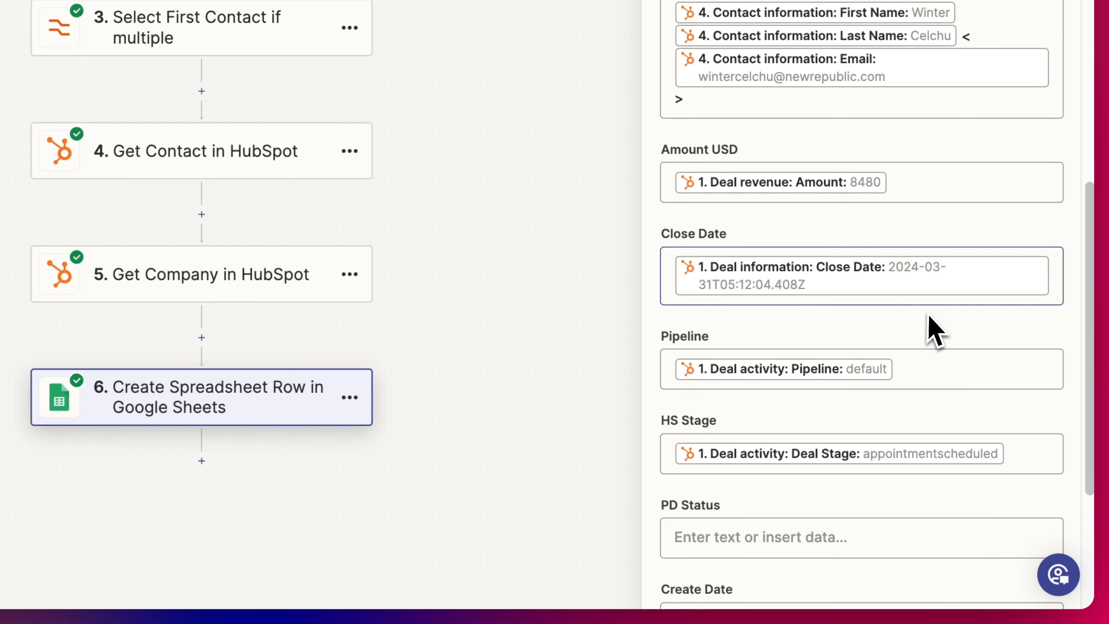
{"action": "scroll", "coordinate": [851, 314], "scroll_direction": "down", "scroll_amount": 4}
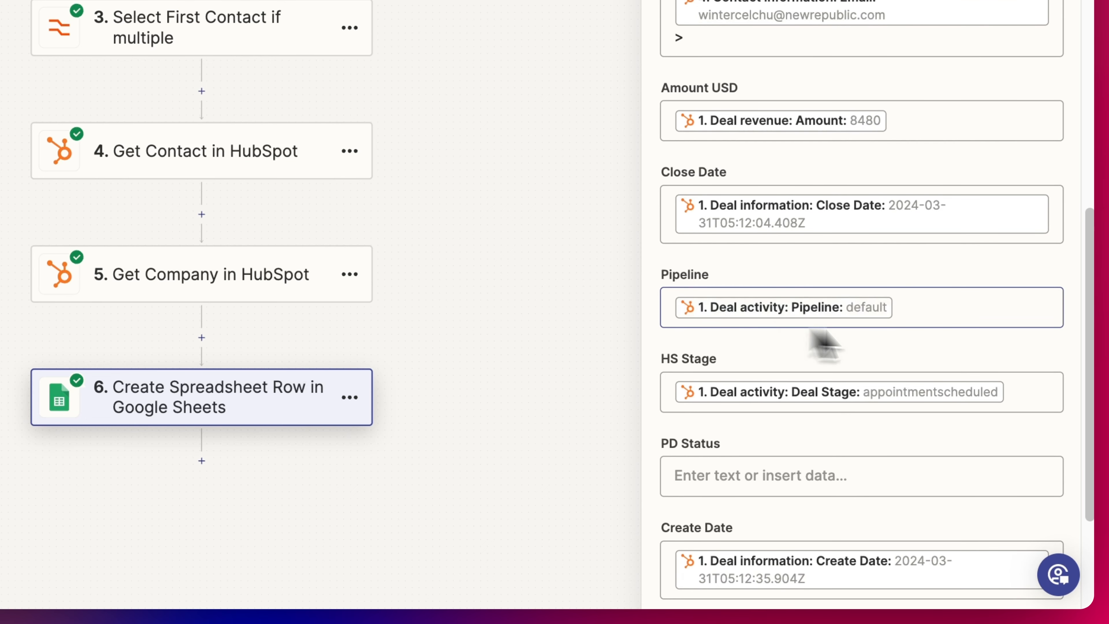
{"action": "scroll", "coordinate": [786, 355], "scroll_direction": "down", "scroll_amount": 1}
{"action": "scroll", "coordinate": [946, 368], "scroll_direction": "down", "scroll_amount": 1}
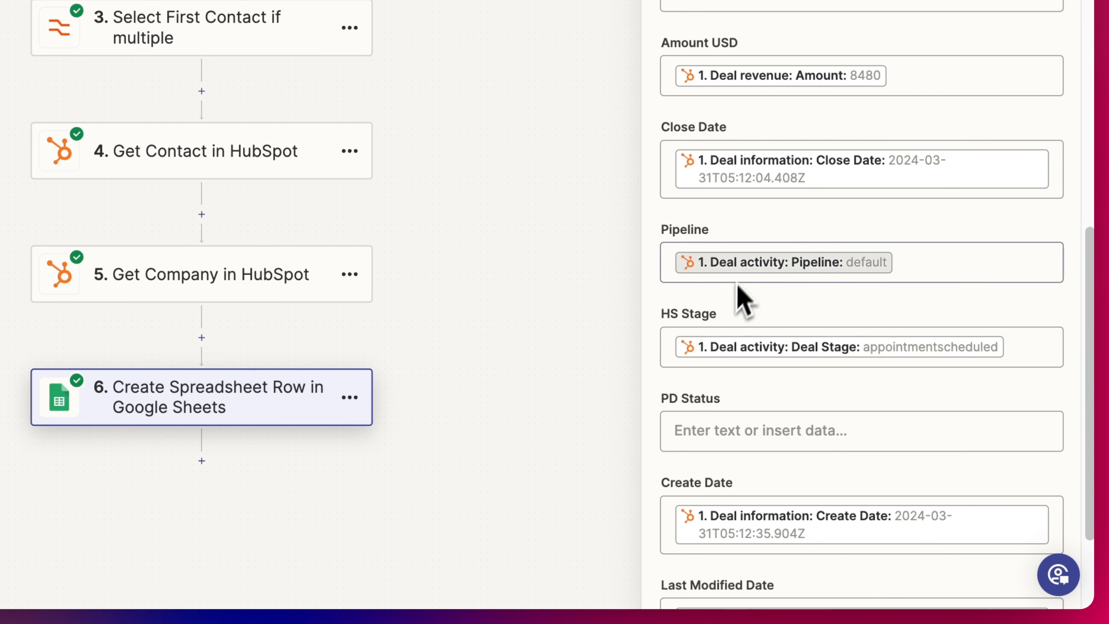
{"action": "scroll", "coordinate": [758, 324], "scroll_direction": "down", "scroll_amount": 1}
{"action": "scroll", "coordinate": [765, 326], "scroll_direction": "down", "scroll_amount": 4}
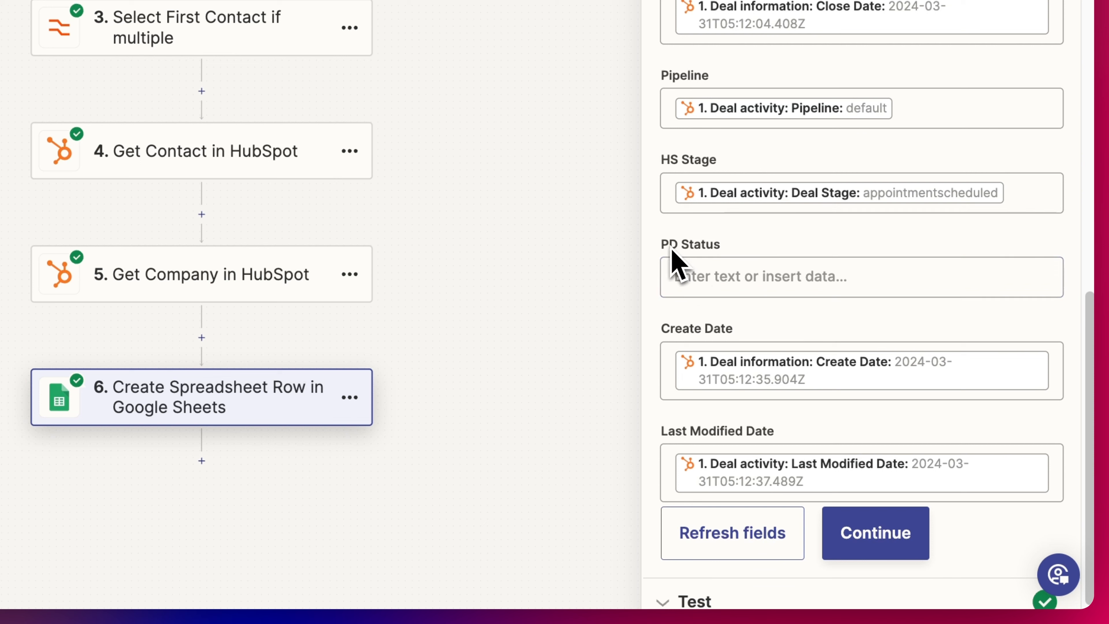
{"action": "scroll", "coordinate": [830, 302], "scroll_direction": "down", "scroll_amount": 1}
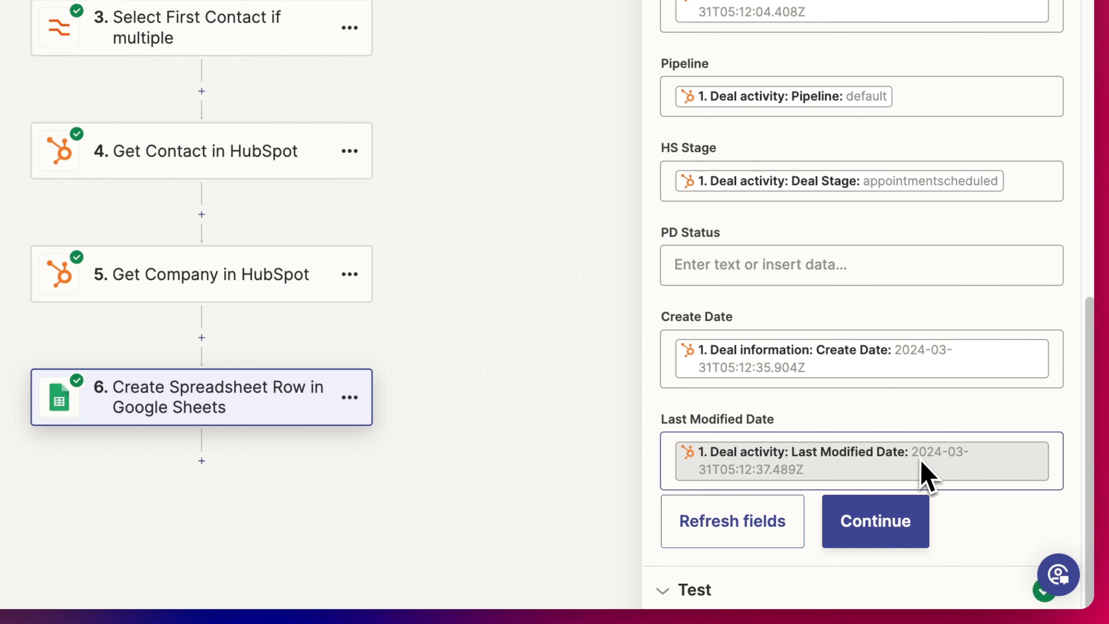
- Retest the spreadsheet row step, sending The New Republic - New Deal 2024 as a fresh row
{"action": "left_click", "coordinate": [887, 540]}
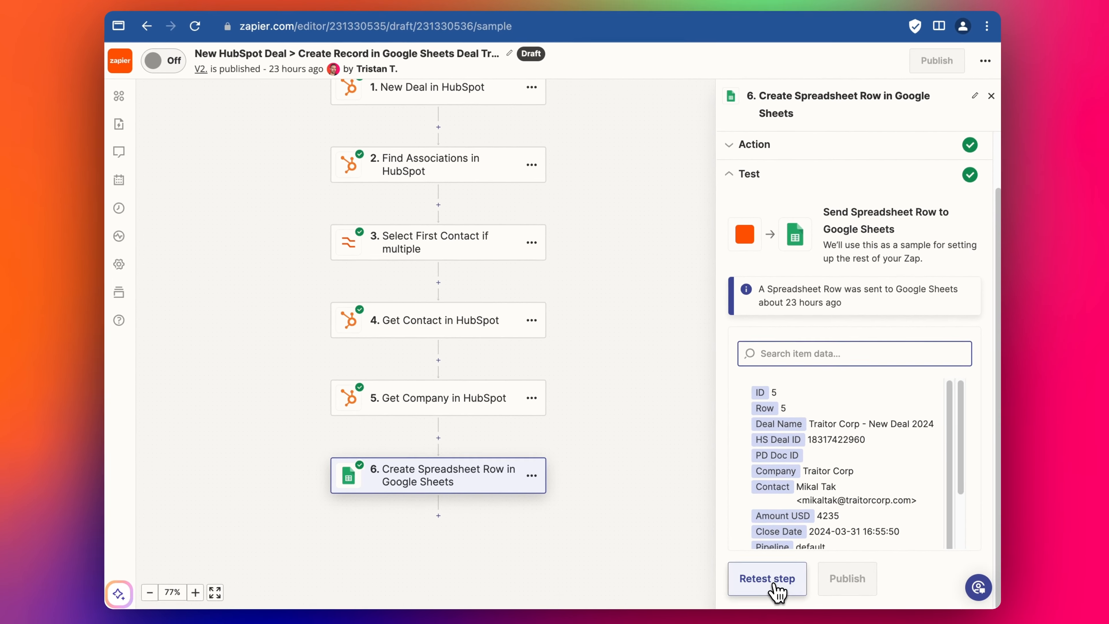
{"action": "left_click", "coordinate": [768, 579]}
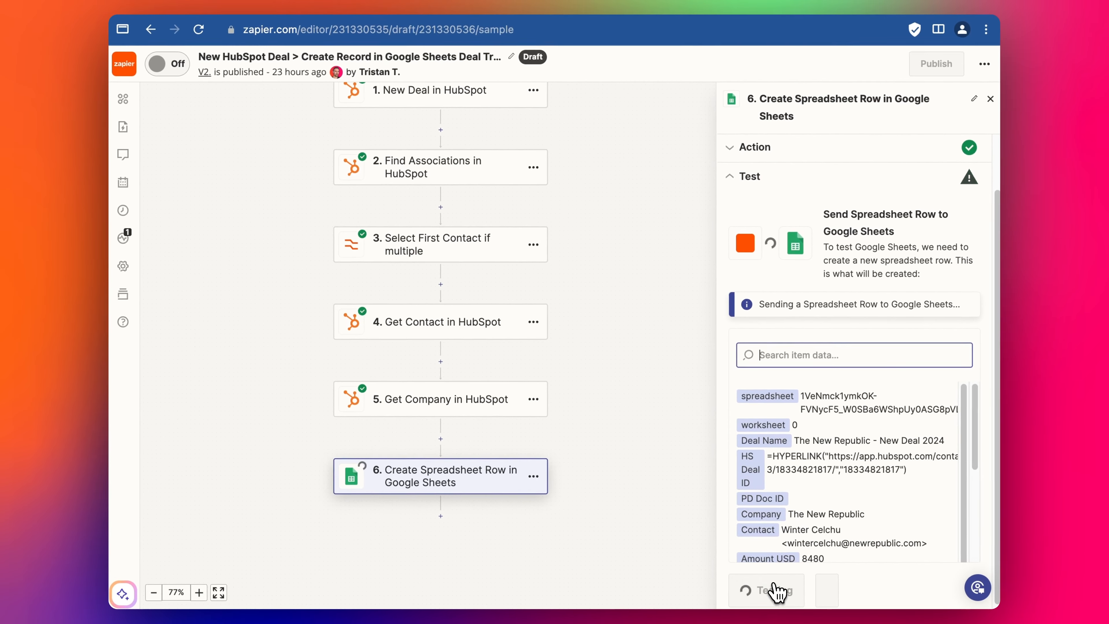
{"action": "scroll", "coordinate": [876, 529], "scroll_direction": "down", "scroll_amount": 5}
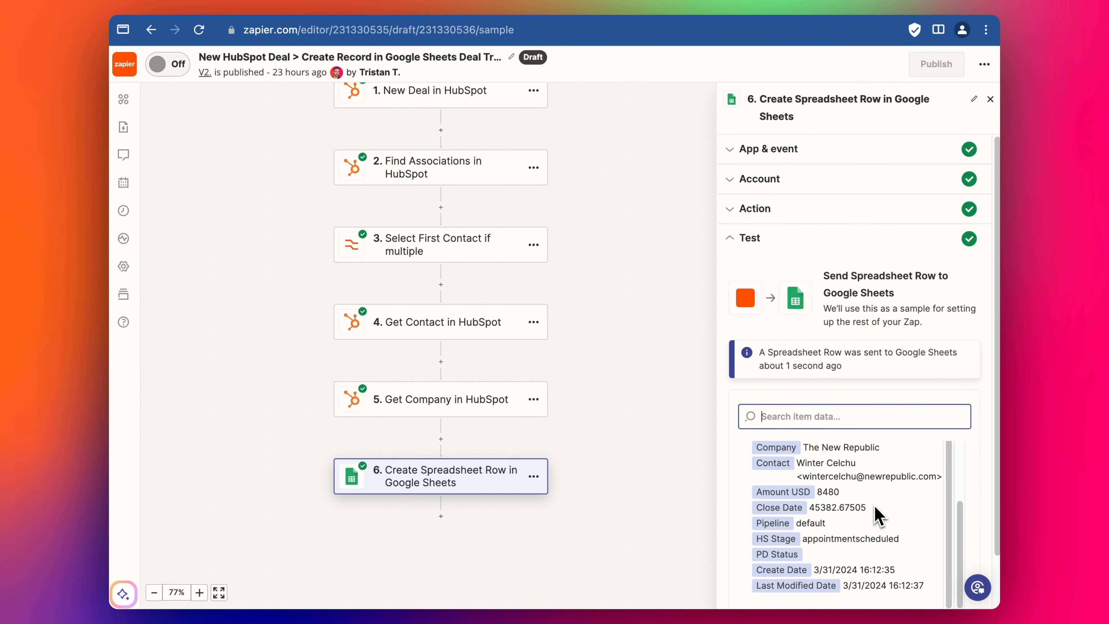
{"action": "scroll", "coordinate": [874, 516], "scroll_direction": "up", "scroll_amount": 2}
{"action": "scroll", "coordinate": [874, 516], "scroll_direction": "down", "scroll_amount": 1}
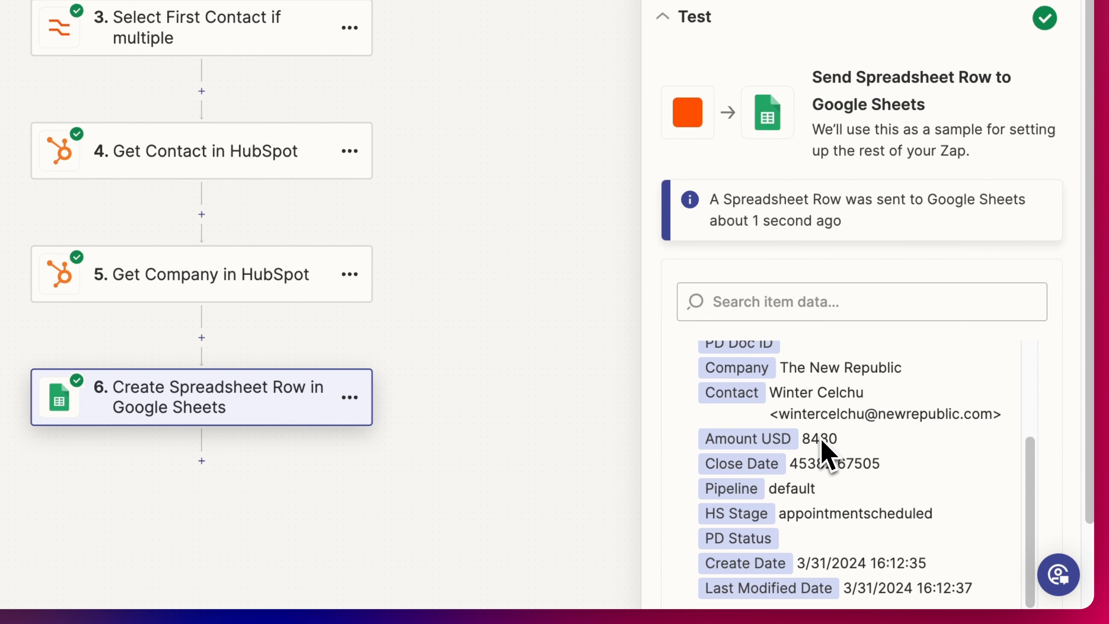
{"action": "scroll", "coordinate": [847, 459], "scroll_direction": "up", "scroll_amount": 3}
{"action": "scroll", "coordinate": [848, 455], "scroll_direction": "down", "scroll_amount": 3}
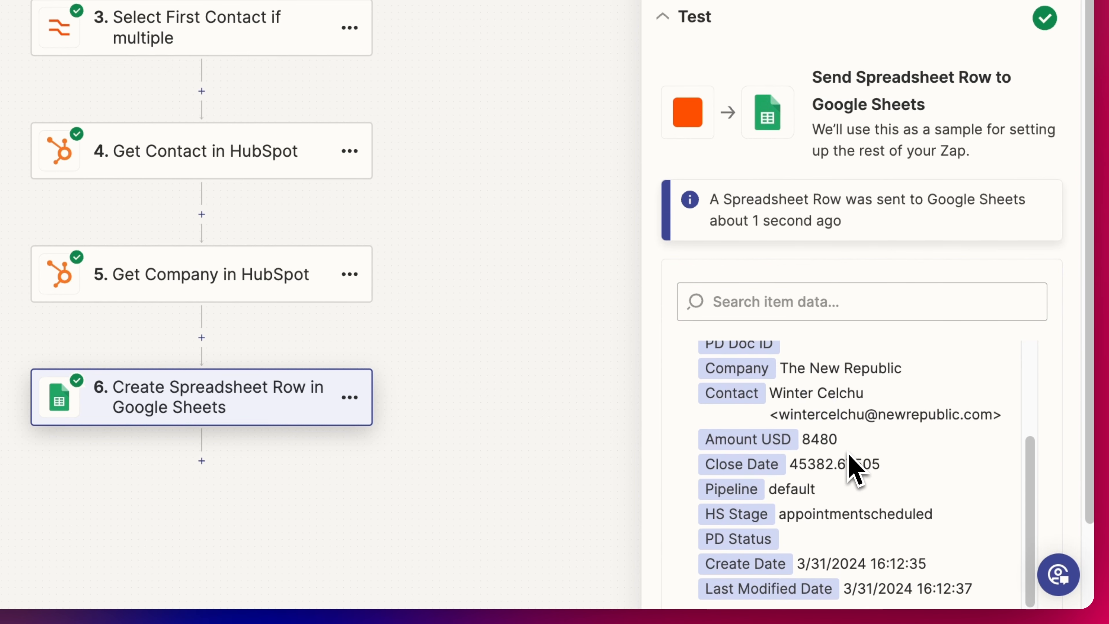
- Inspect the sent raw Close Date value 45382.67505 in the test results
{"action": "double_click", "coordinate": [812, 465]}
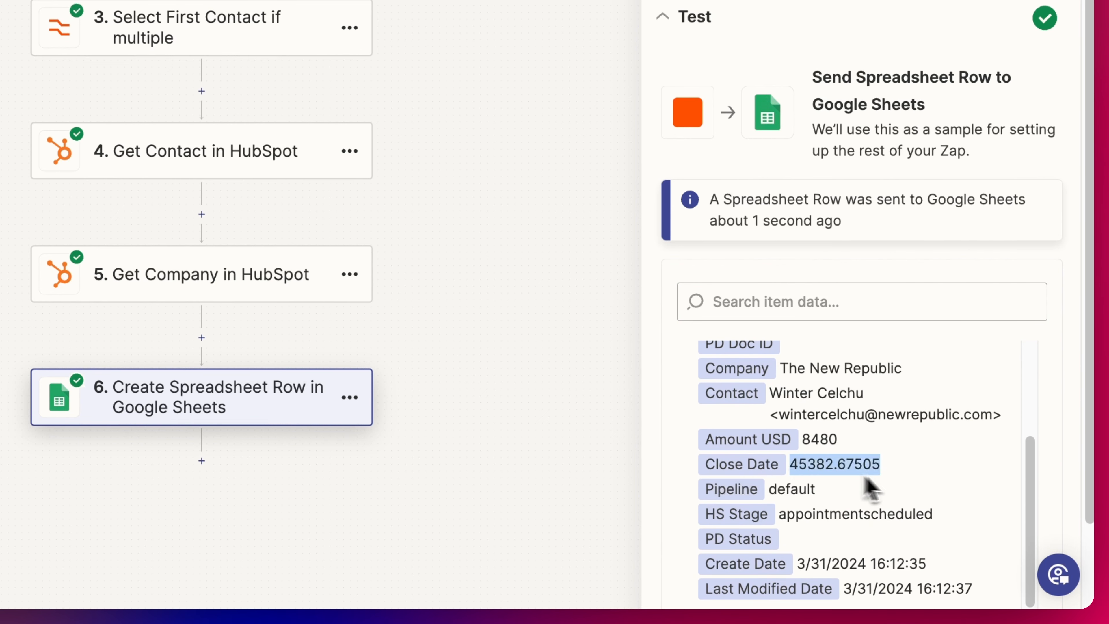
{"action": "left_click", "coordinate": [886, 466]}
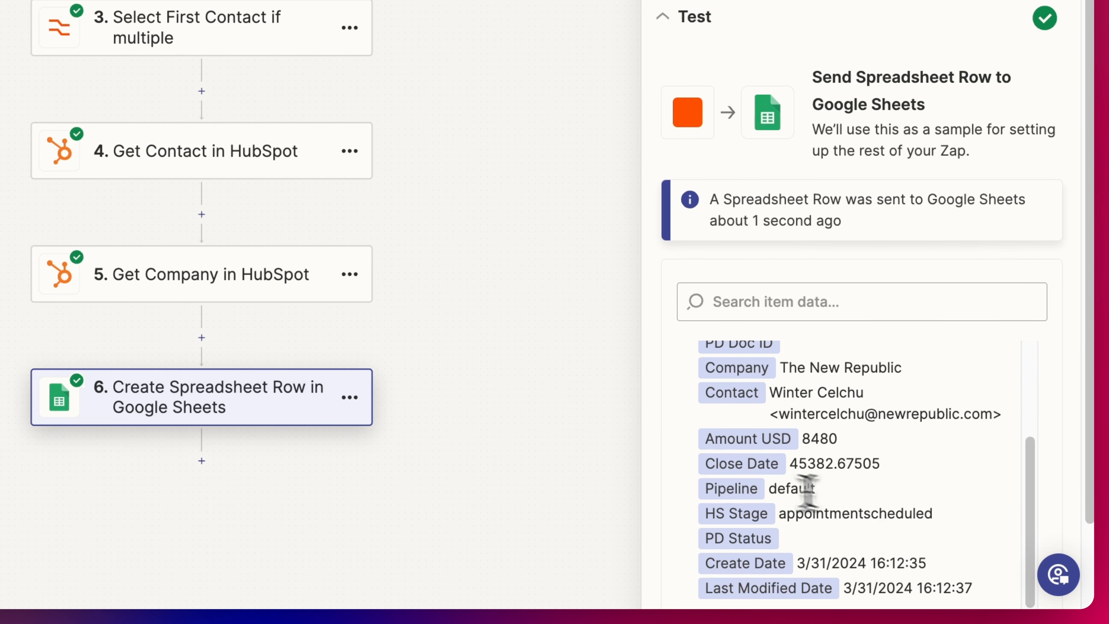
{"action": "scroll", "coordinate": [859, 385], "scroll_direction": "up", "scroll_amount": 1}
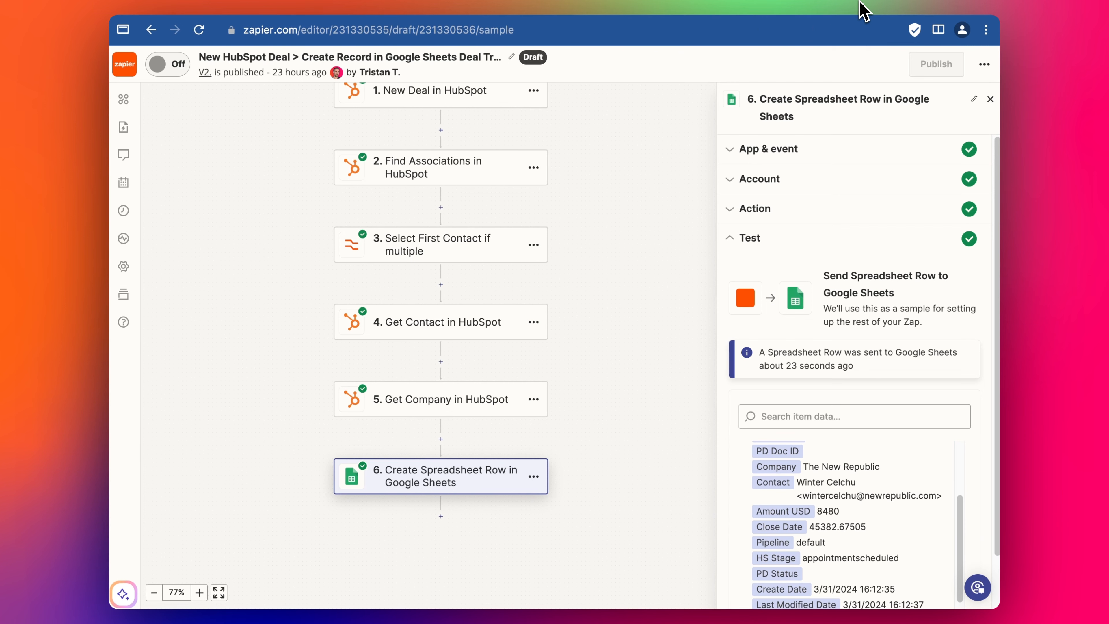
- Check row 5 of the Deal Tracker and open then close the HubSpot deal linked from B5
{"action": "left_click", "coordinate": [863, 9]}
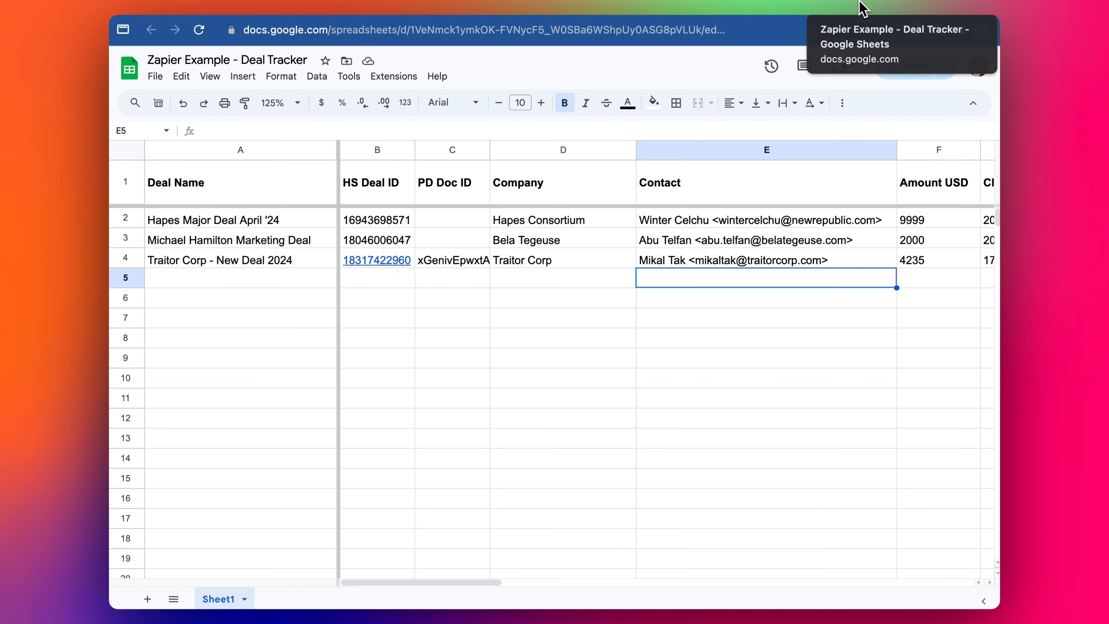
{"action": "left_click", "coordinate": [278, 283]}
{"action": "key", "text": "shift+space"}
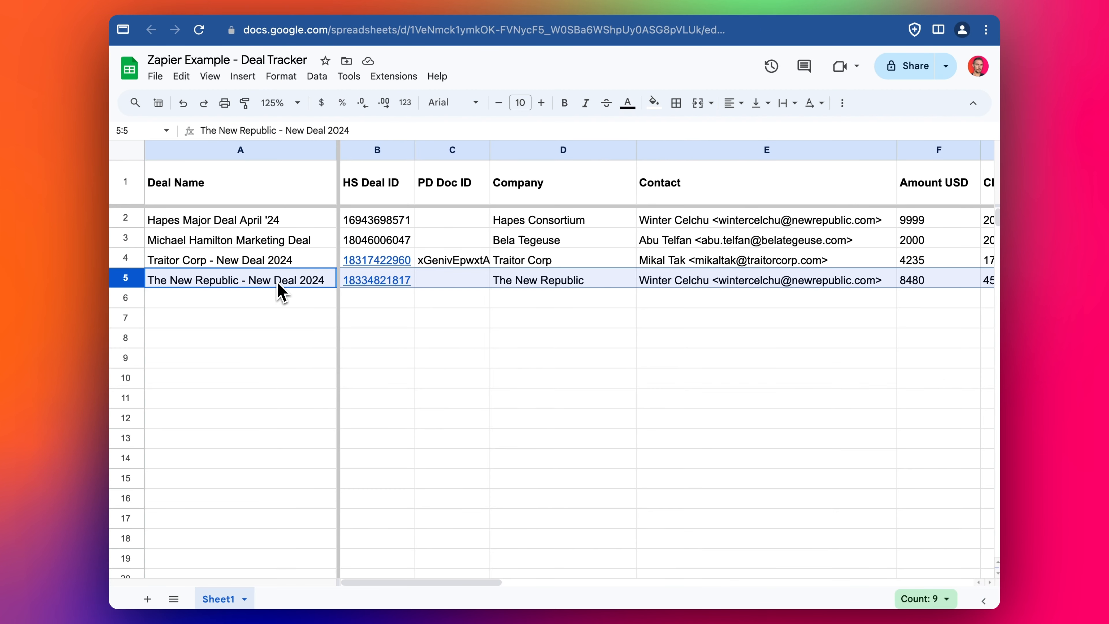
{"action": "left_click", "coordinate": [245, 283]}
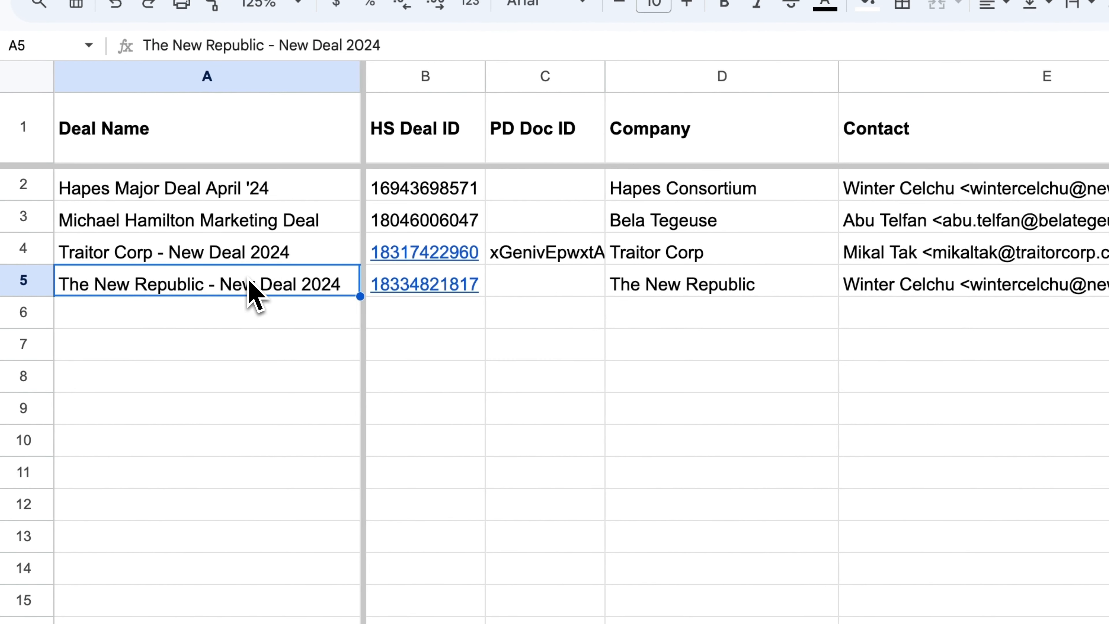
{"action": "key", "text": "Right"}
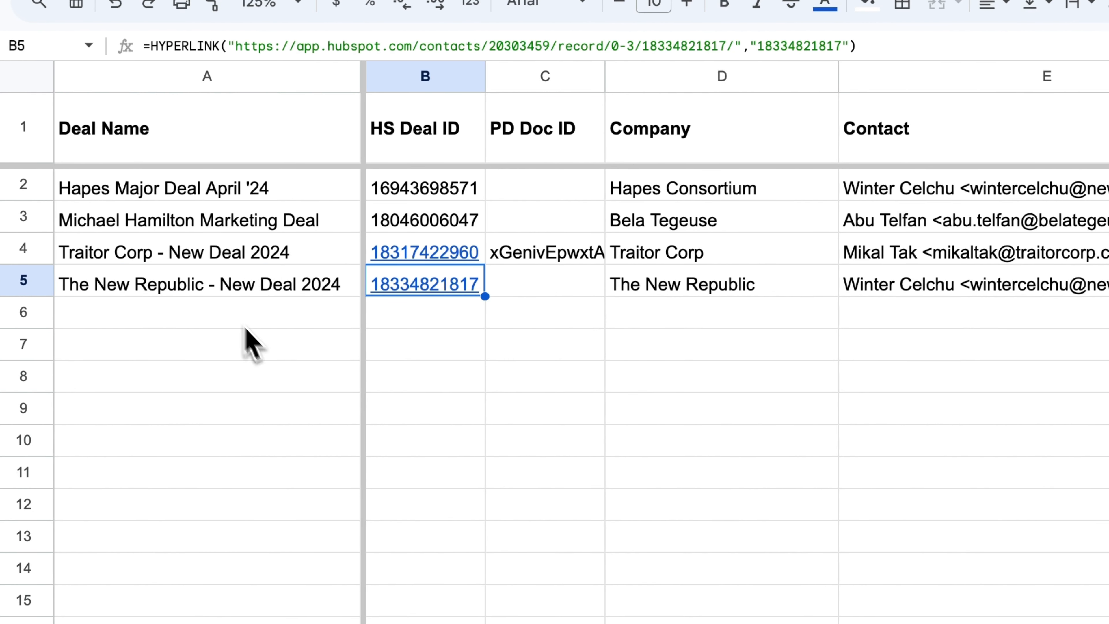
{"action": "left_click", "coordinate": [474, 319]}
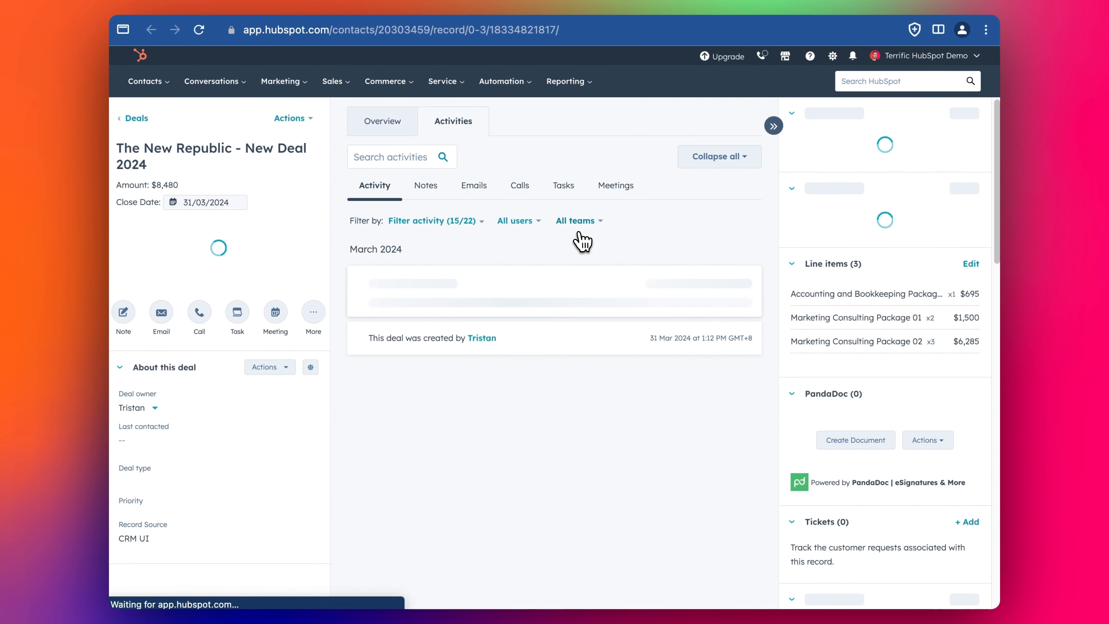
{"action": "left_click", "coordinate": [898, 2]}
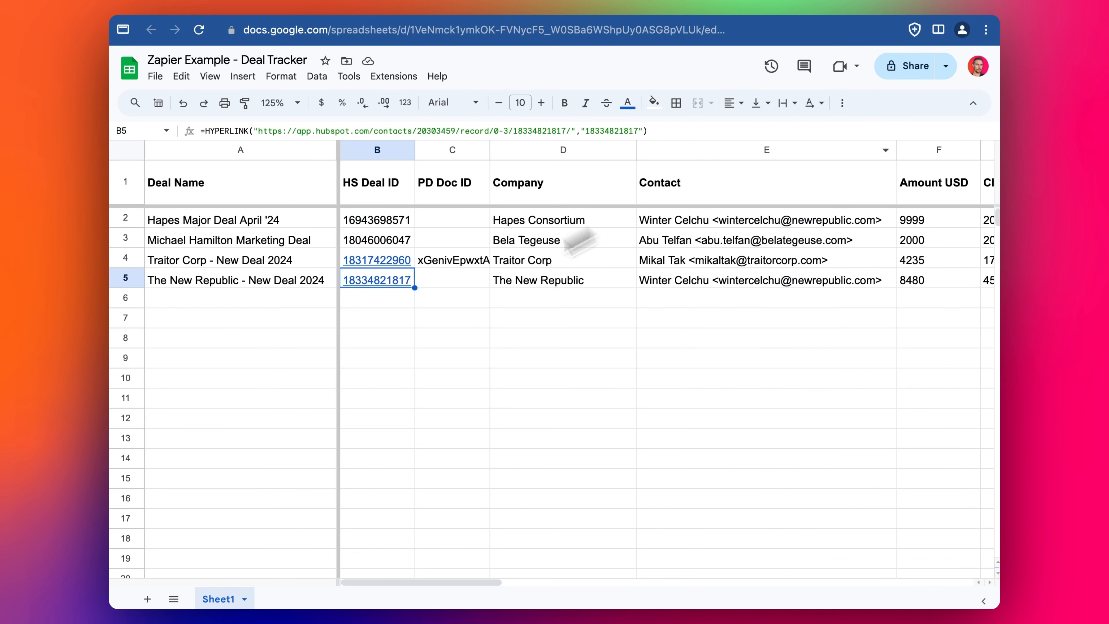
- Inspect row 5's PD Doc ID, Company, Close Date and HS Stage cells
{"action": "left_click", "coordinate": [463, 282]}
{"action": "left_click", "coordinate": [544, 288]}
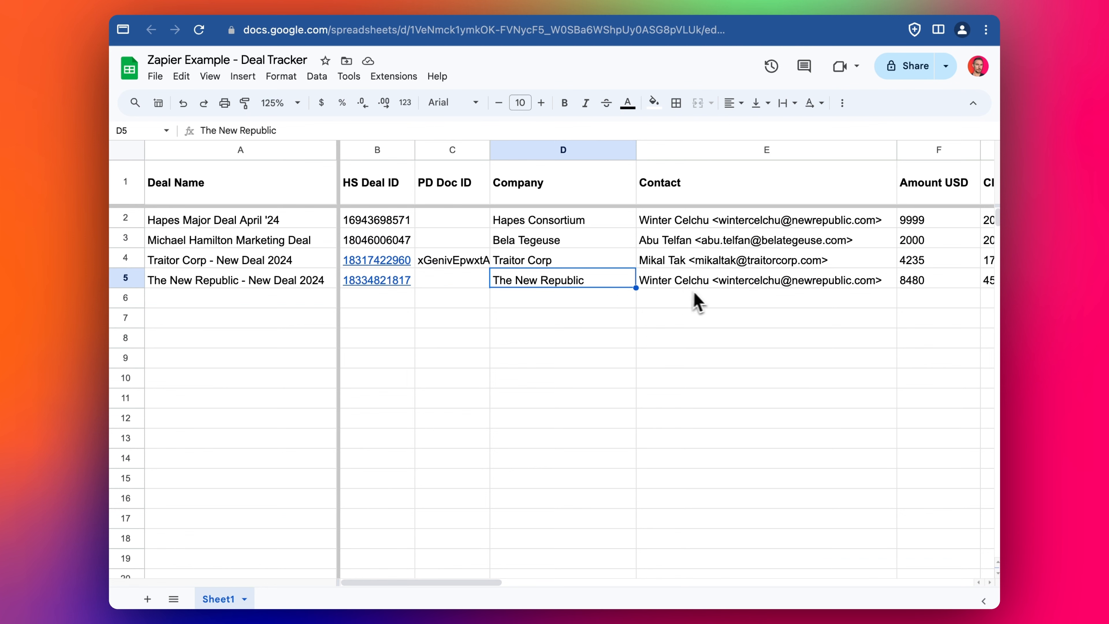
{"action": "left_click", "coordinate": [699, 302]}
{"action": "key", "text": "Up"}
{"action": "key", "text": "Right"}
{"action": "key", "text": "Right"}
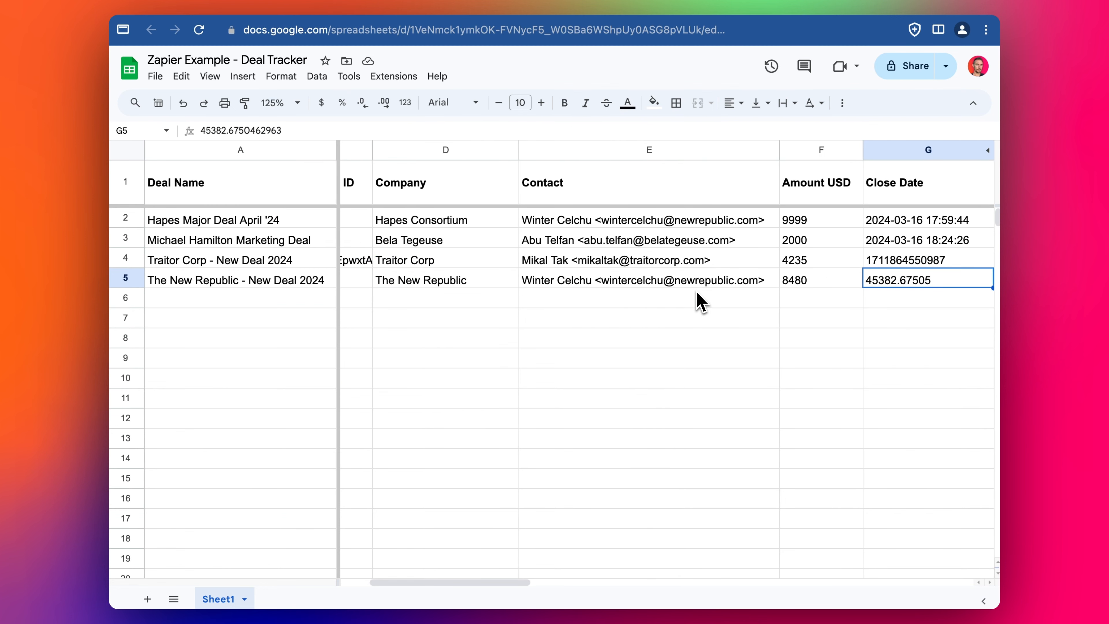
{"action": "key", "text": "Right"}
{"action": "key", "text": "Left"}
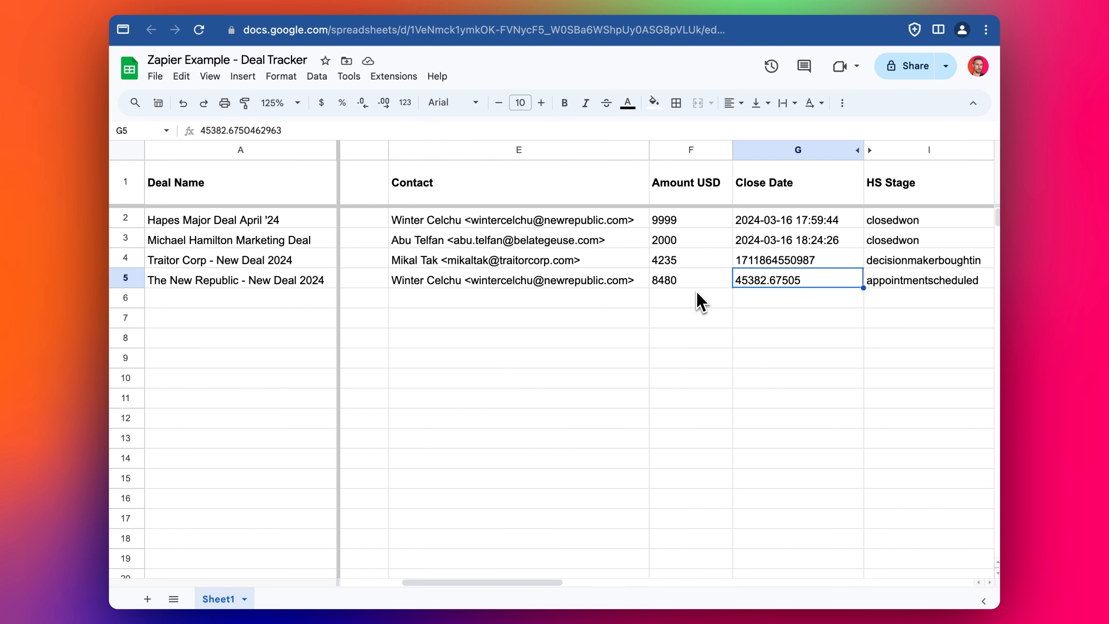
- Compare row 5's Create Date K5 and Last Modified Date L5 with the other columns
{"action": "key", "text": "Right"}
{"action": "key", "text": "Right"}
{"action": "key", "text": "Right"}
{"action": "key", "text": "Right"}
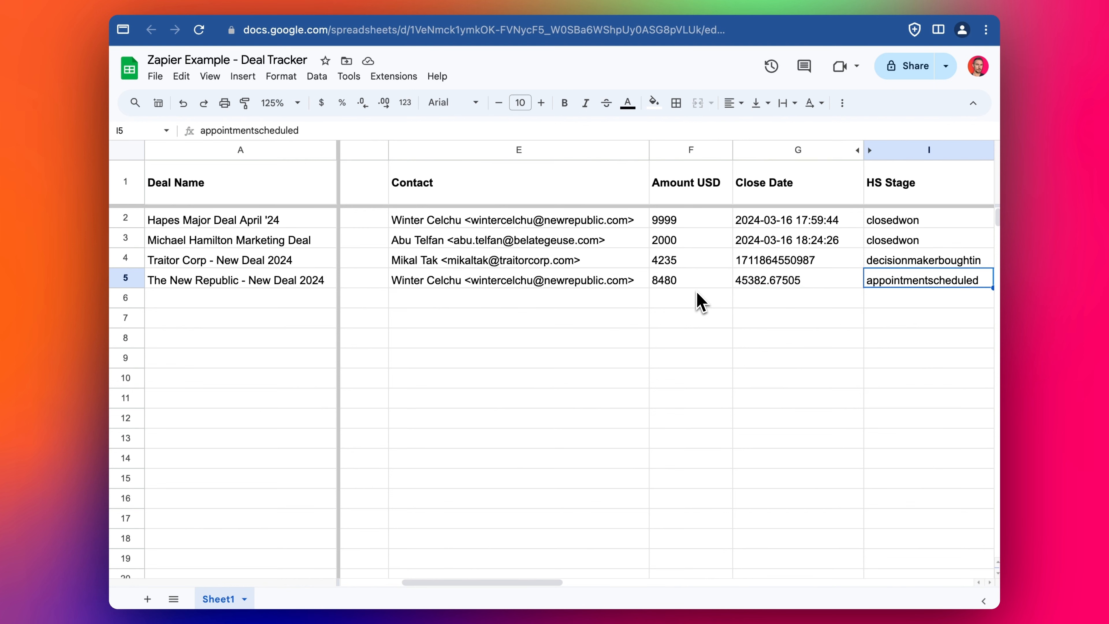
{"action": "key", "text": "Left"}
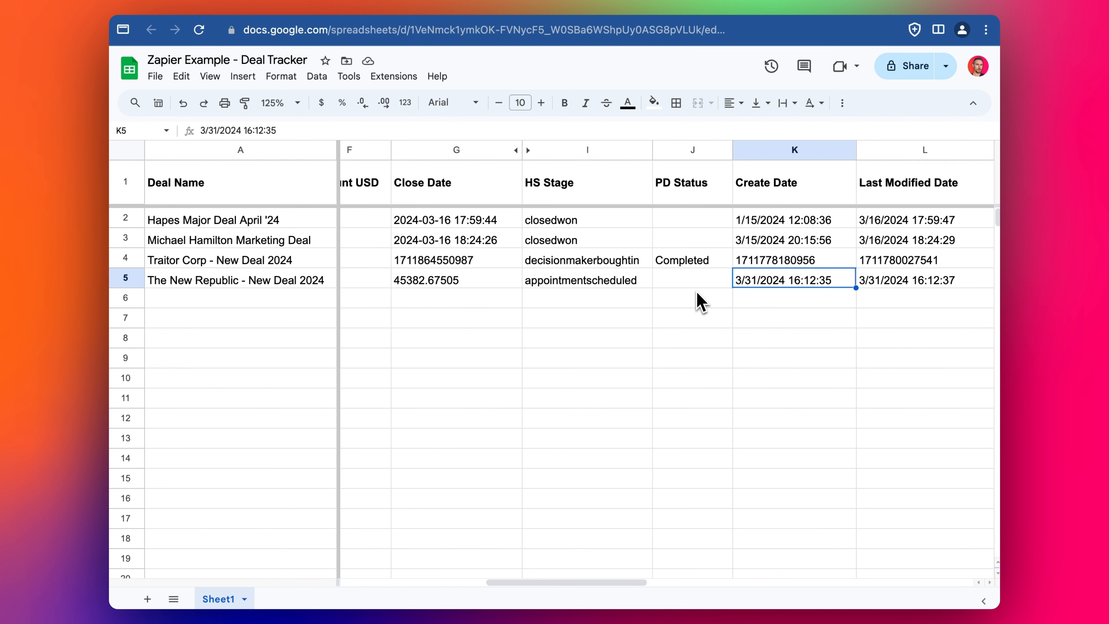
{"action": "key", "text": "Right"}
{"action": "key", "text": "Right"}
{"action": "key", "text": "Left"}
{"action": "key", "text": "Left"}
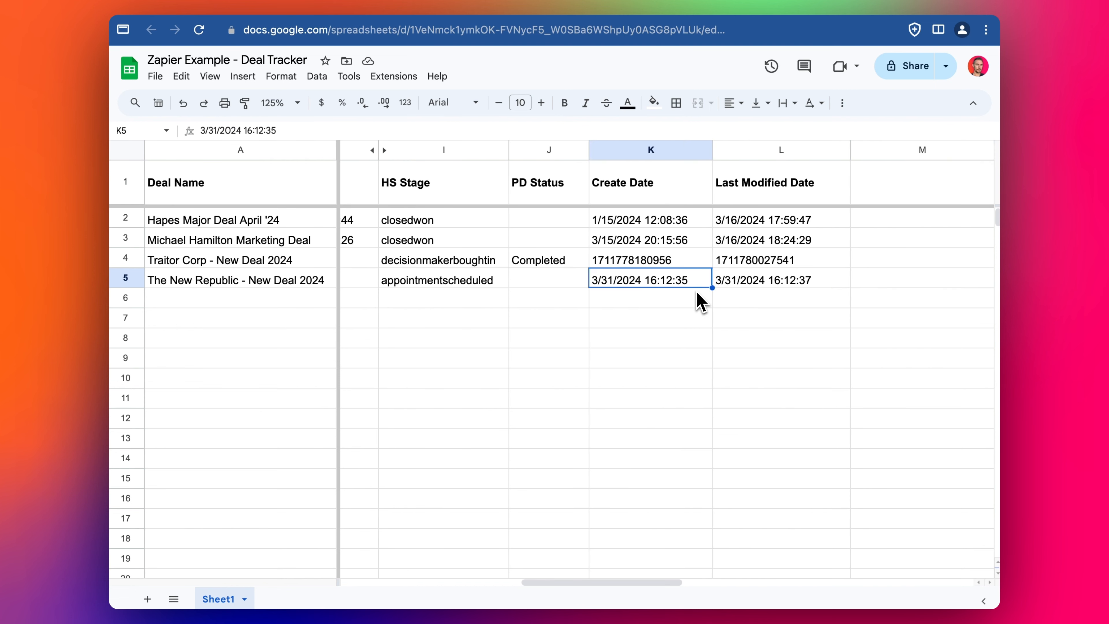
{"action": "key", "text": "Left"}
{"action": "key", "text": "Right"}
{"action": "key", "text": "Right"}
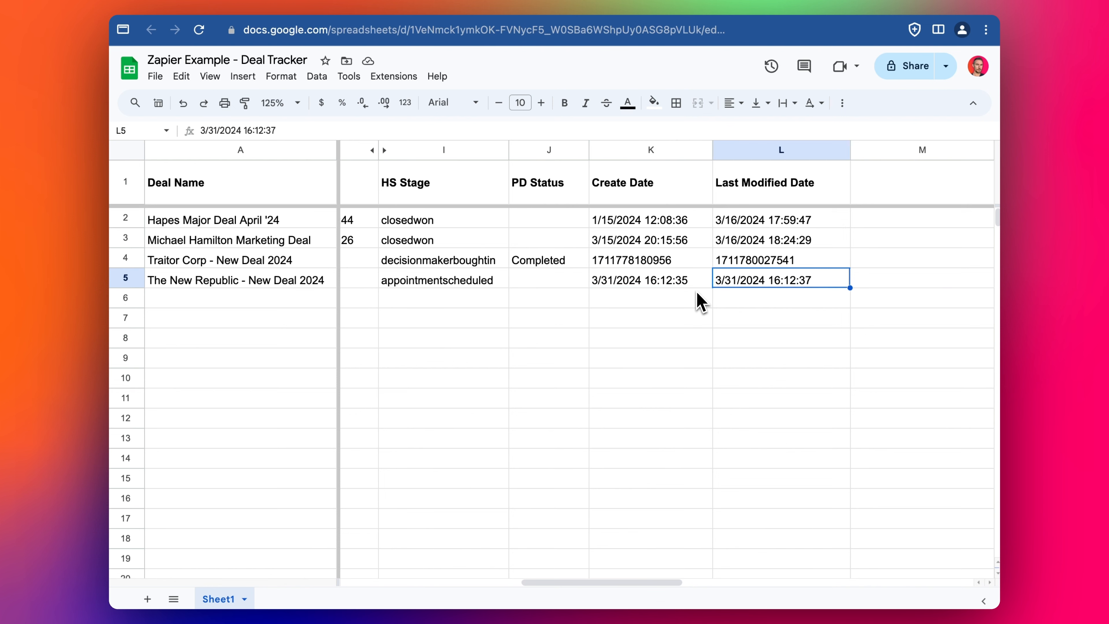
{"action": "key", "text": "Left"}
{"action": "key", "text": "Left"}
{"action": "key", "text": "Left"}
{"action": "key", "text": "Left"}
{"action": "key", "text": "Left"}
{"action": "key", "text": "Right"}
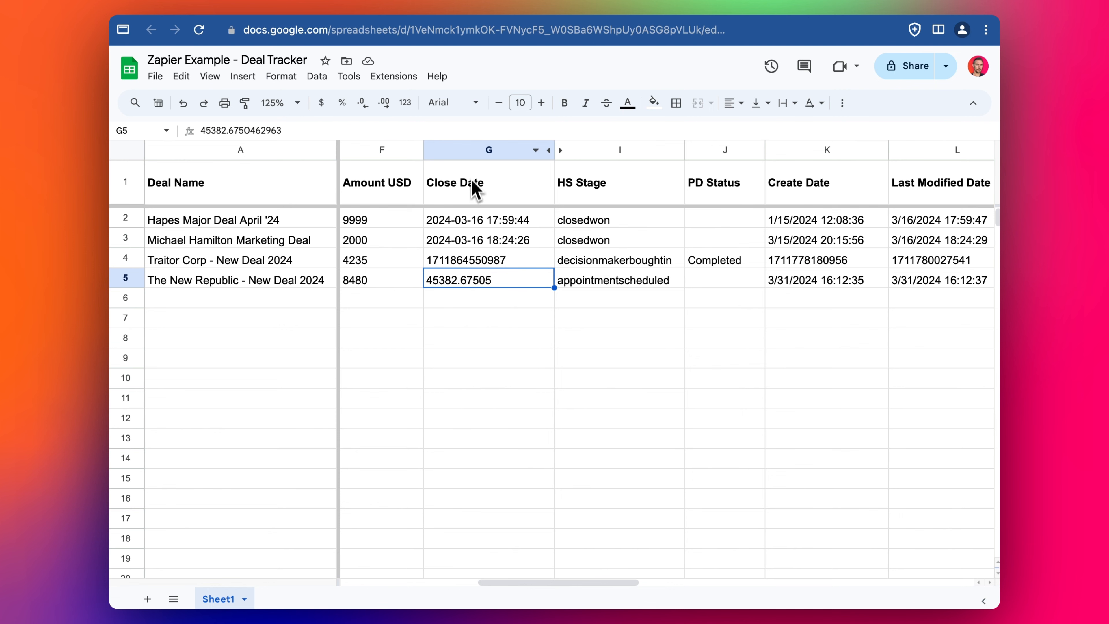
- Format the Close Date column G as dates
{"action": "left_click", "coordinate": [465, 151]}
{"action": "left_click", "coordinate": [301, 74]}
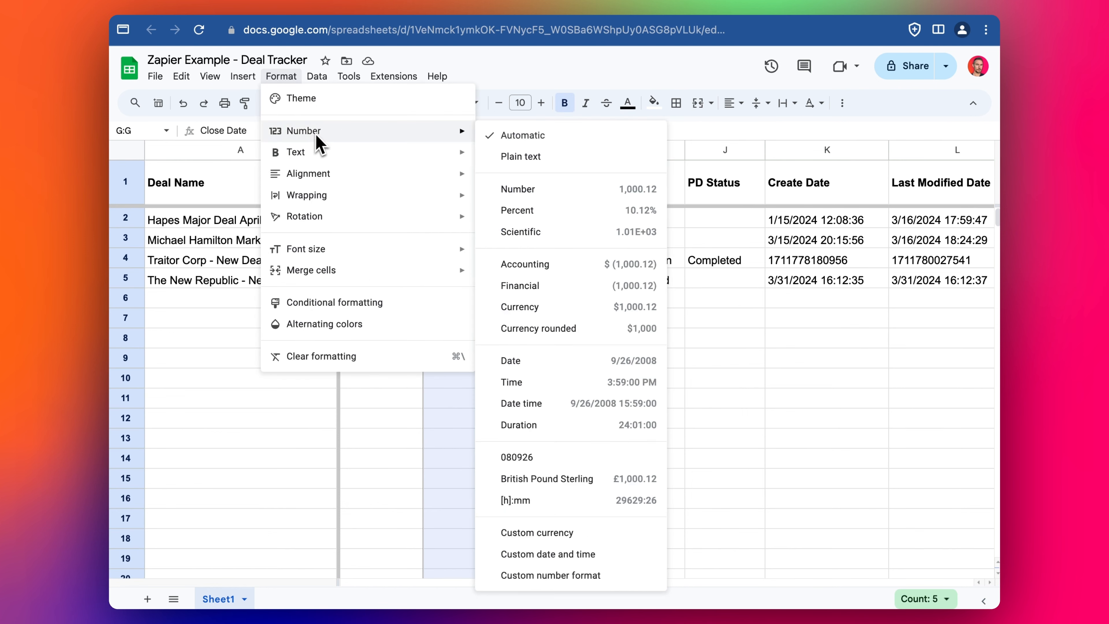
{"action": "mouse_move", "coordinate": [471, 153]}
{"action": "mouse_move", "coordinate": [464, 134]}
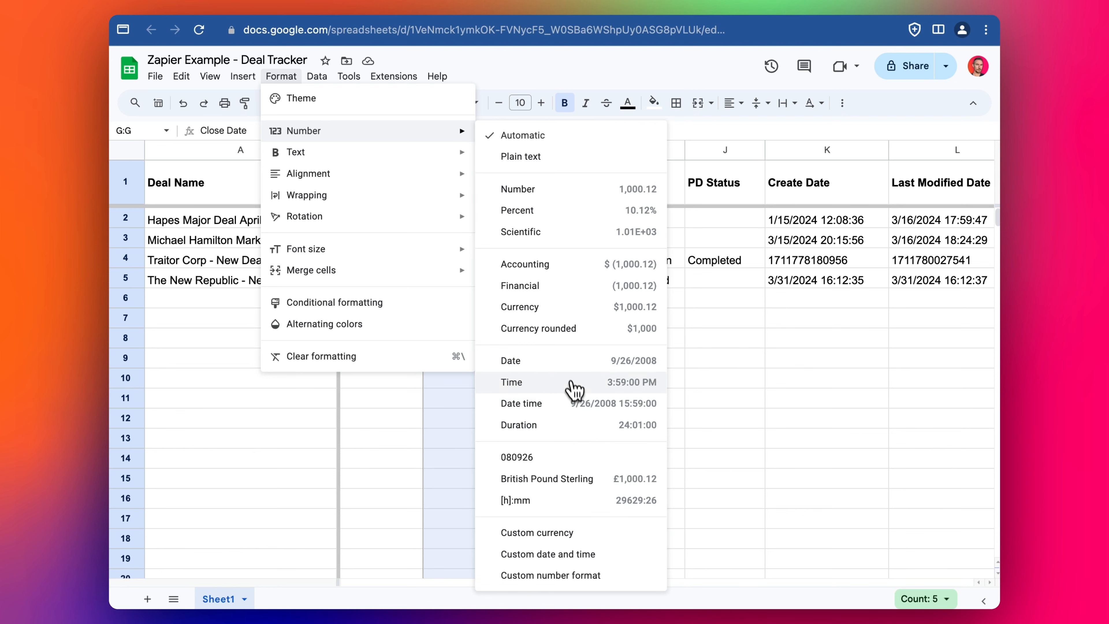
{"action": "left_click", "coordinate": [575, 362]}
- Check the dates in G5, K5 and L5, then return to the Zapier editor
{"action": "left_click", "coordinate": [482, 283]}
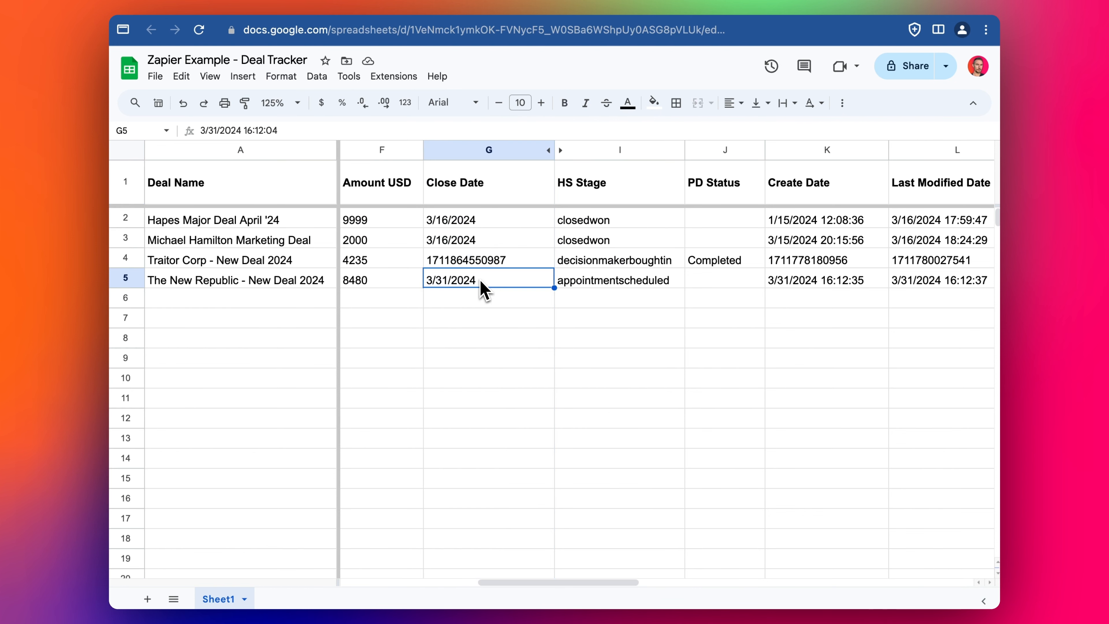
{"action": "left_click", "coordinate": [800, 299]}
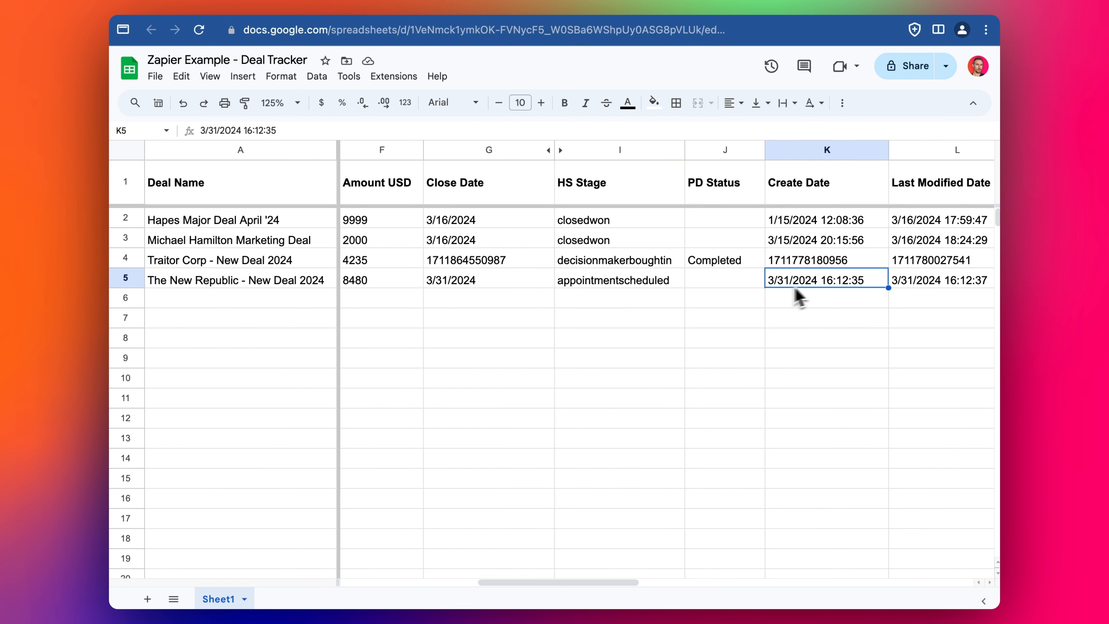
{"action": "left_click", "coordinate": [949, 284]}
{"action": "key", "text": "Left"}
{"action": "key", "text": "Left"}
{"action": "key", "text": "Left"}
{"action": "key", "text": "Left"}
{"action": "key", "text": "Left"}
{"action": "key", "text": "Left"}
{"action": "key", "text": "Left"}
{"action": "key", "text": "Left"}
{"action": "key", "text": "Left"}
{"action": "key", "text": "Left"}
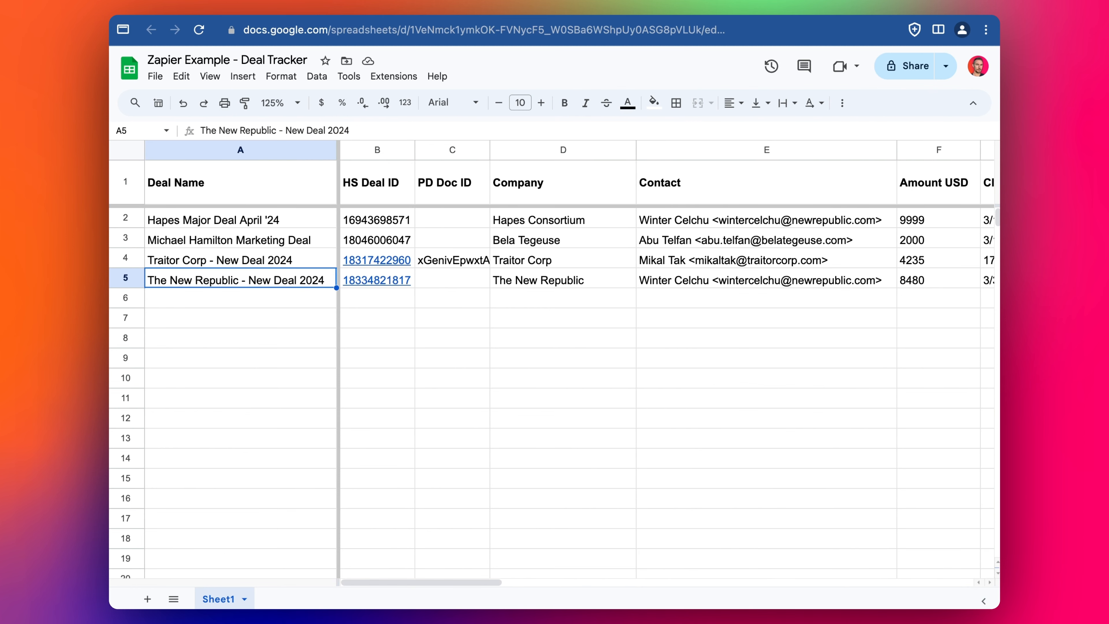
{"action": "left_click", "coordinate": [391, 3]}
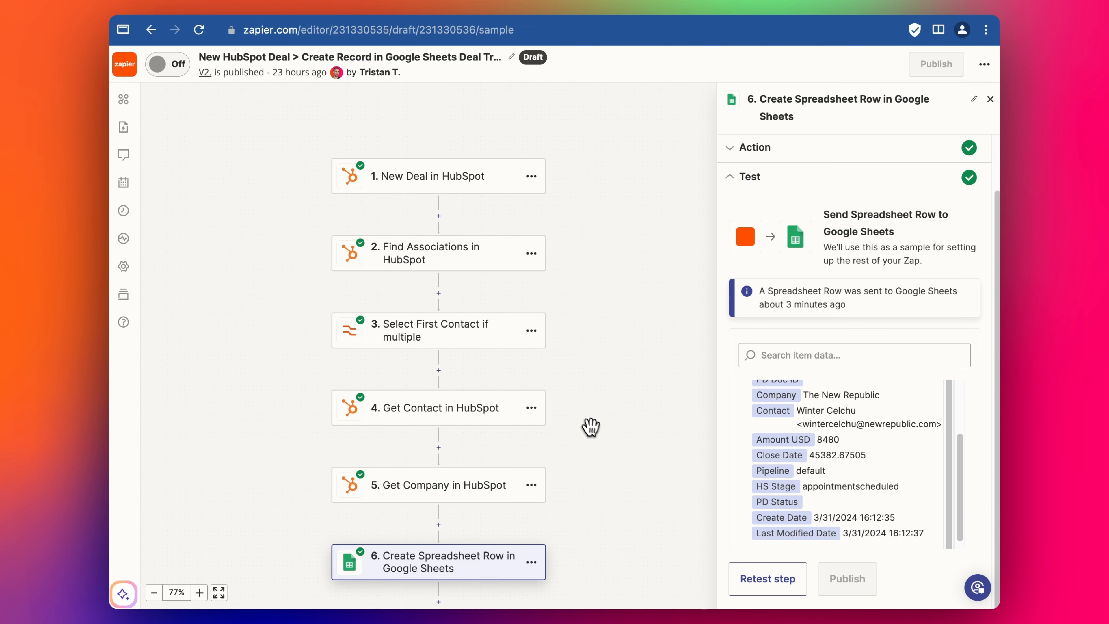
- Pan the zap's step diagram to recentre it on the canvas
{"action": "left_click_drag", "start_coordinate": [590, 426], "coordinate": [585, 367]}
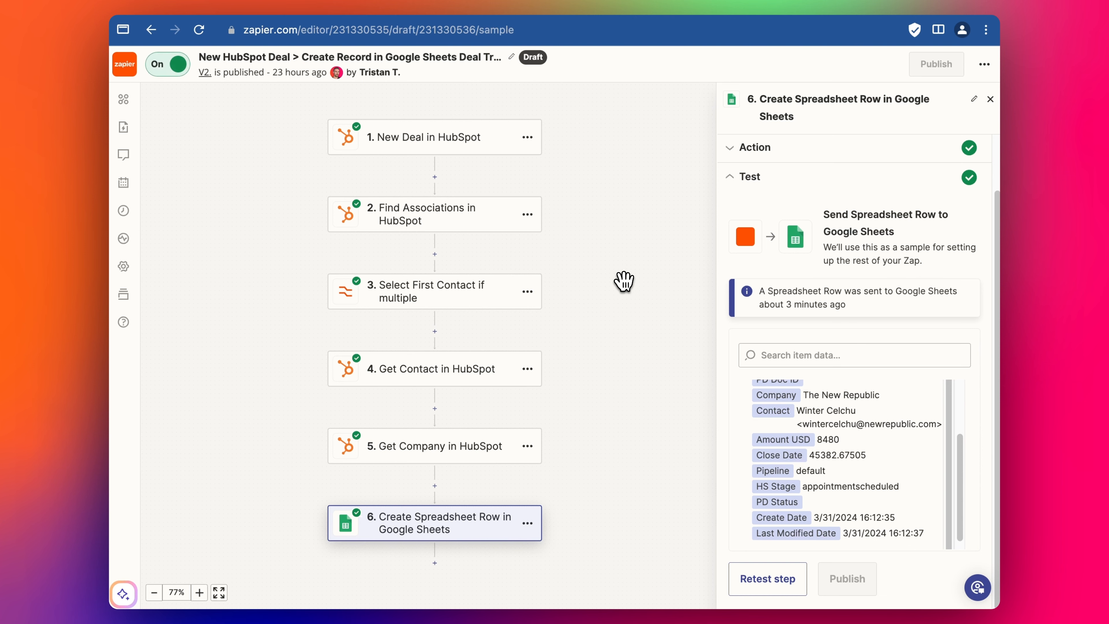
{"action": "left_click_drag", "start_coordinate": [624, 281], "coordinate": [616, 319]}
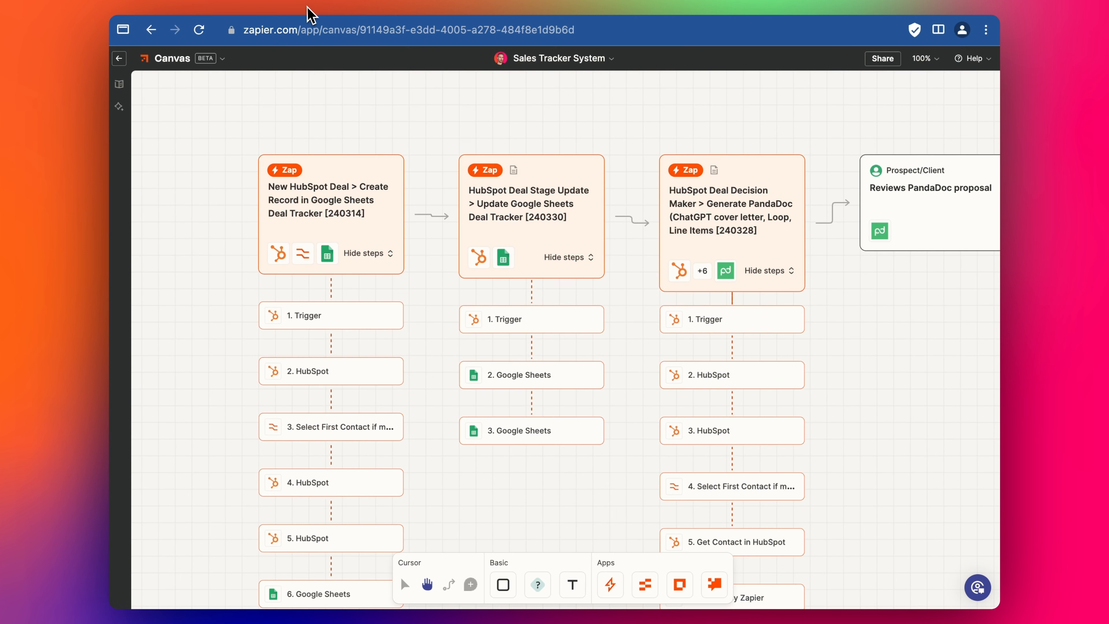
- Scroll over the Sales Tracker System map, then bring up The New Republic deal in HubSpot
{"action": "scroll", "coordinate": [307, 249], "scroll_direction": "down", "scroll_amount": 1}
{"action": "scroll", "coordinate": [310, 319], "scroll_direction": "up", "scroll_amount": 1}
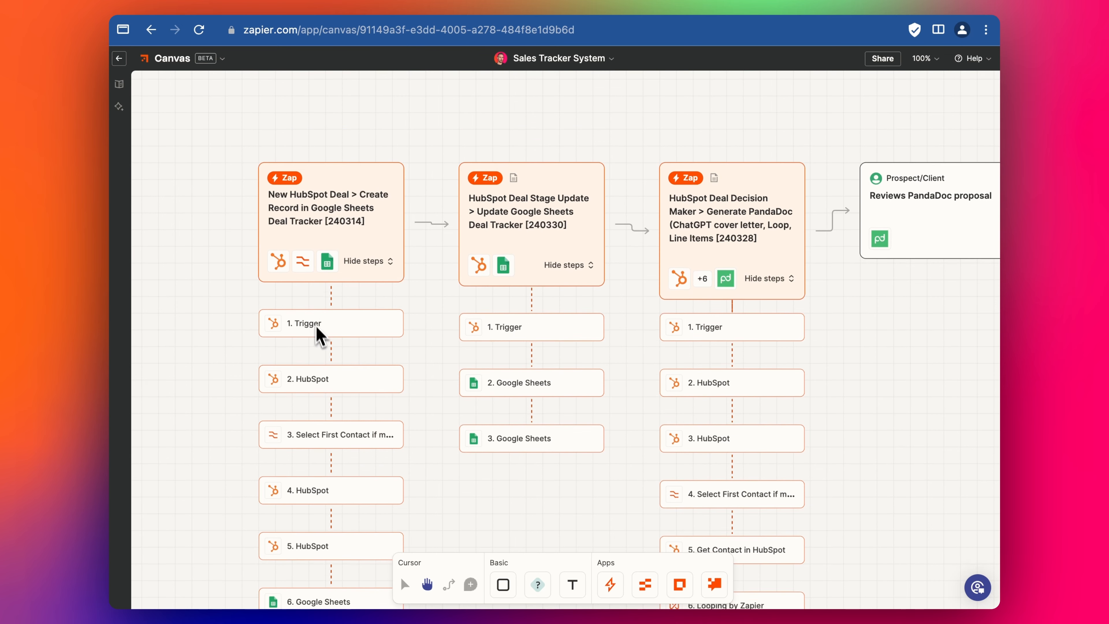
{"action": "scroll", "coordinate": [325, 337], "scroll_direction": "down", "scroll_amount": 1}
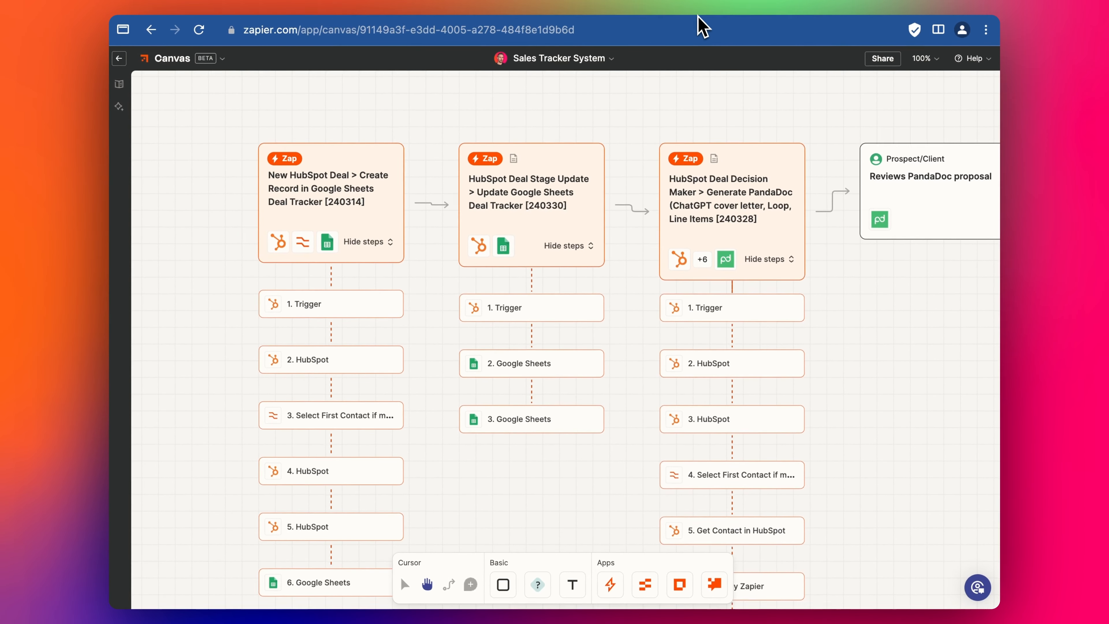
{"action": "left_click", "coordinate": [698, 12]}
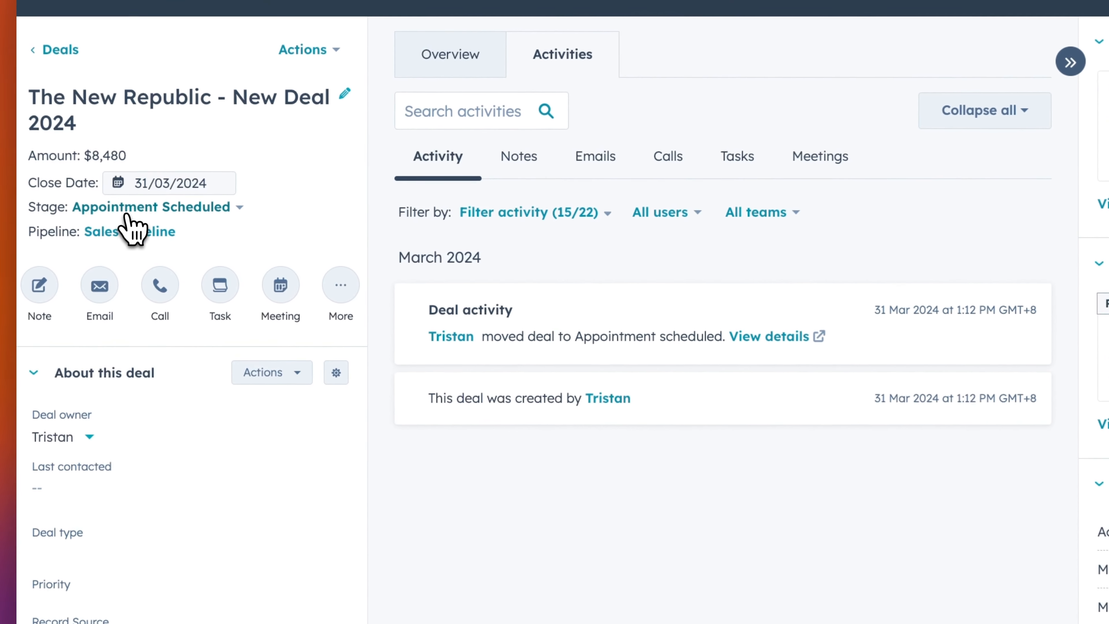
- Move The New Republic - New Deal 2024 to the Presentation Scheduled stage
{"action": "left_click", "coordinate": [117, 211]}
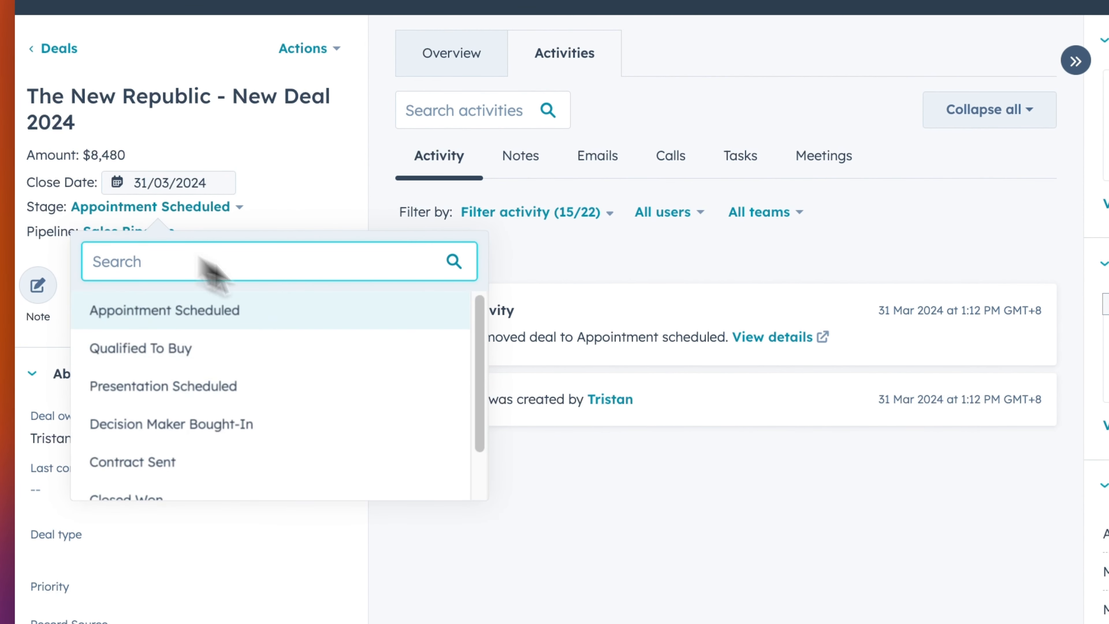
{"action": "left_click", "coordinate": [168, 387]}
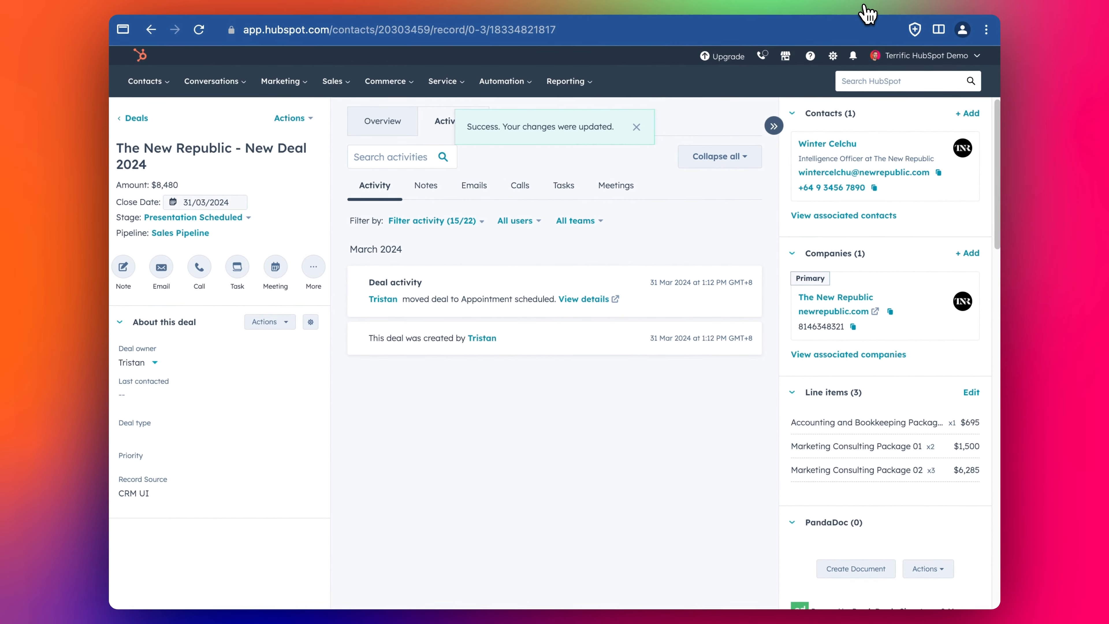
- Zoom the Deal Tracker to 100% and select HS Stage cells I1:I5, ending on I5
{"action": "left_click", "coordinate": [858, 10]}
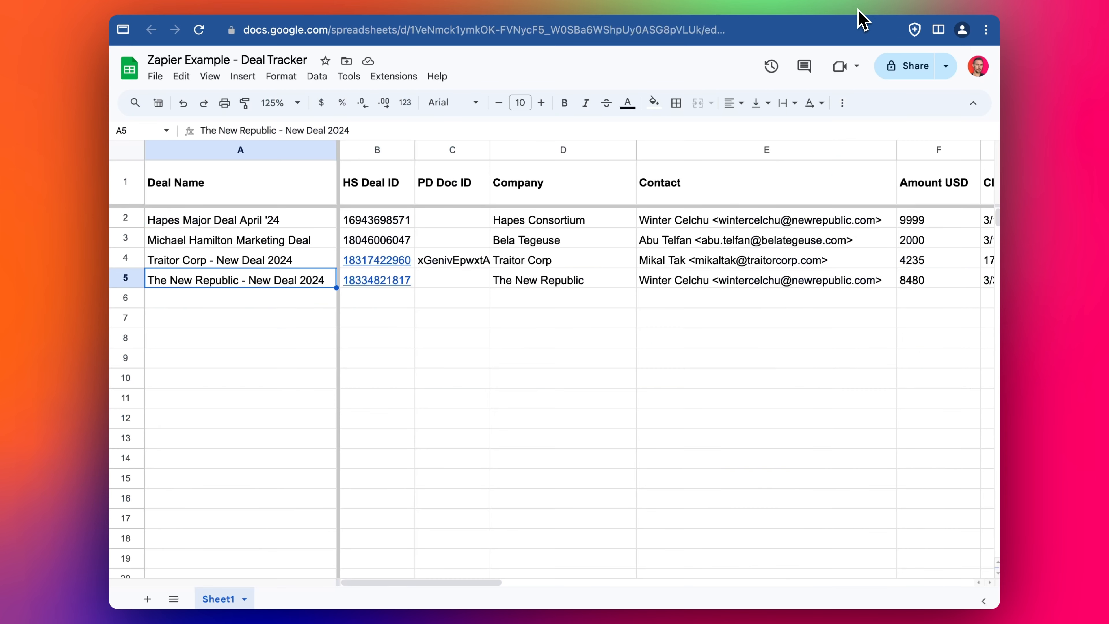
{"action": "left_click", "coordinate": [720, 246]}
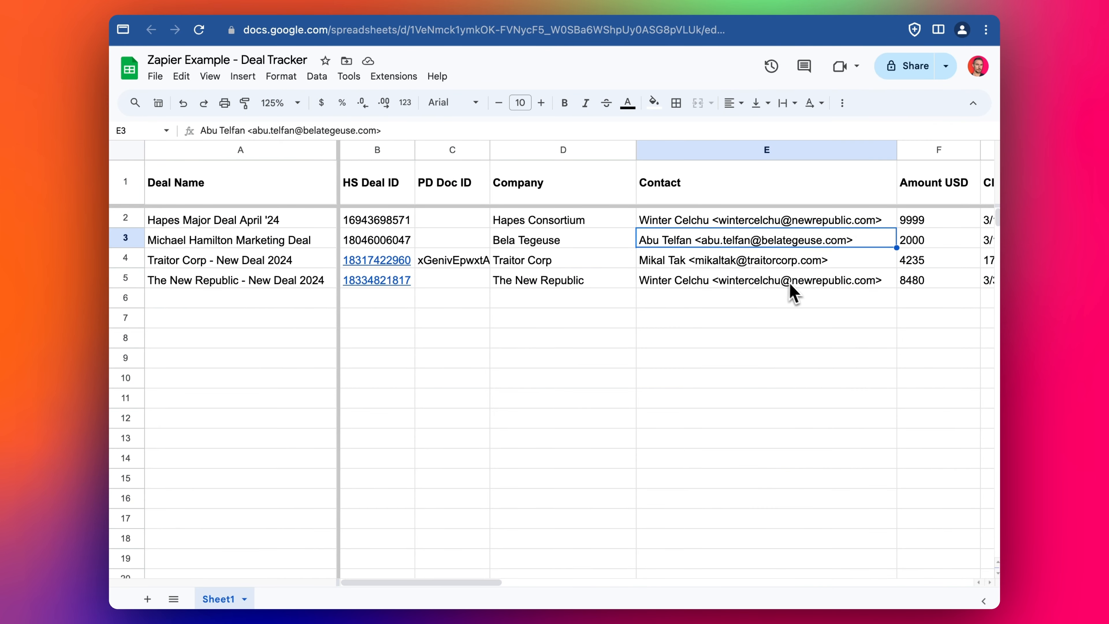
{"action": "left_click", "coordinate": [288, 103]}
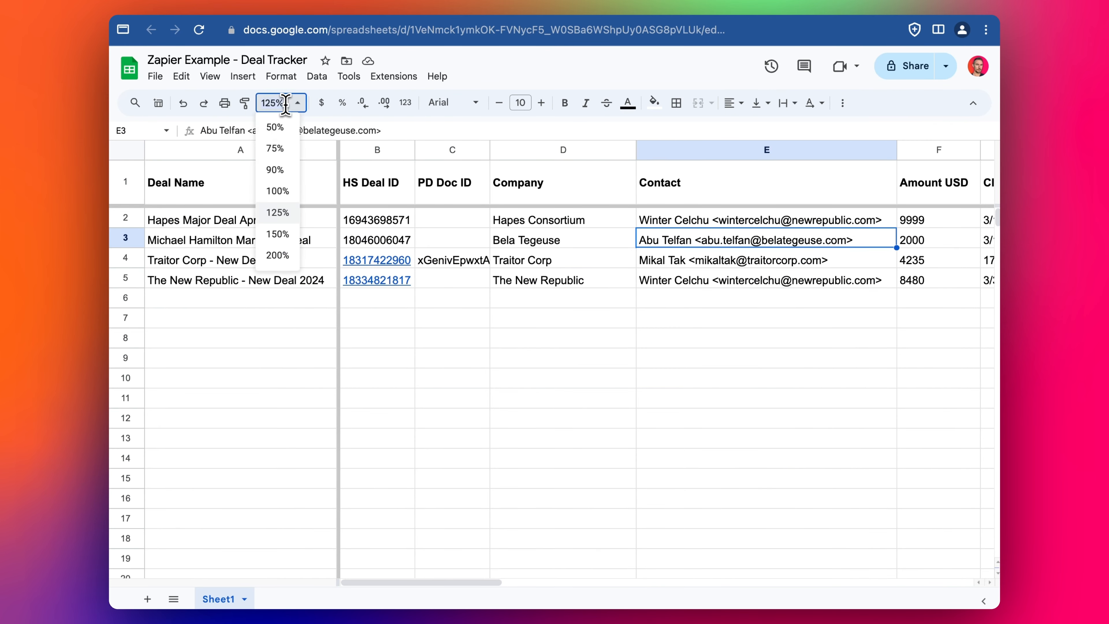
{"action": "left_click", "coordinate": [278, 191]}
{"action": "left_click", "coordinate": [900, 210]}
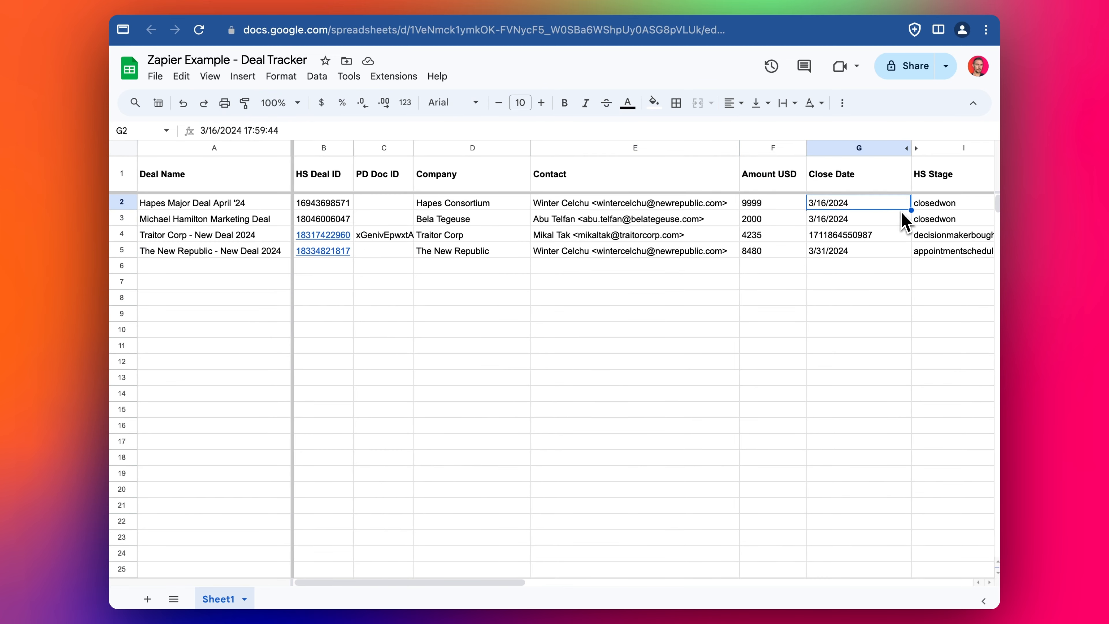
{"action": "key", "text": "Right"}
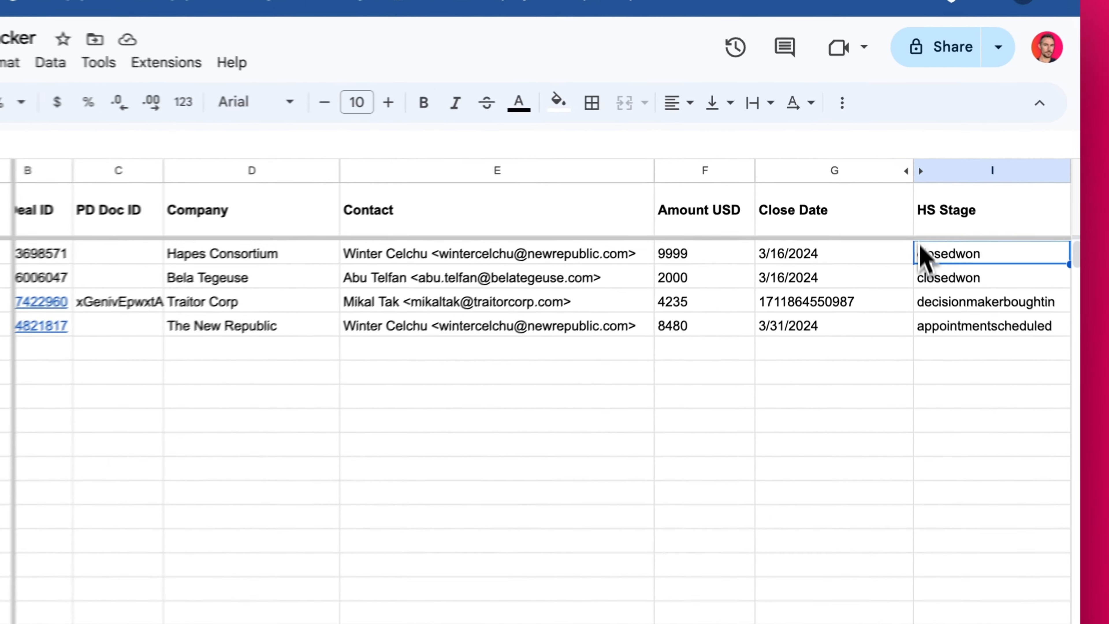
{"action": "left_click_drag", "start_coordinate": [912, 183], "coordinate": [903, 256]}
{"action": "left_click", "coordinate": [1004, 340]}
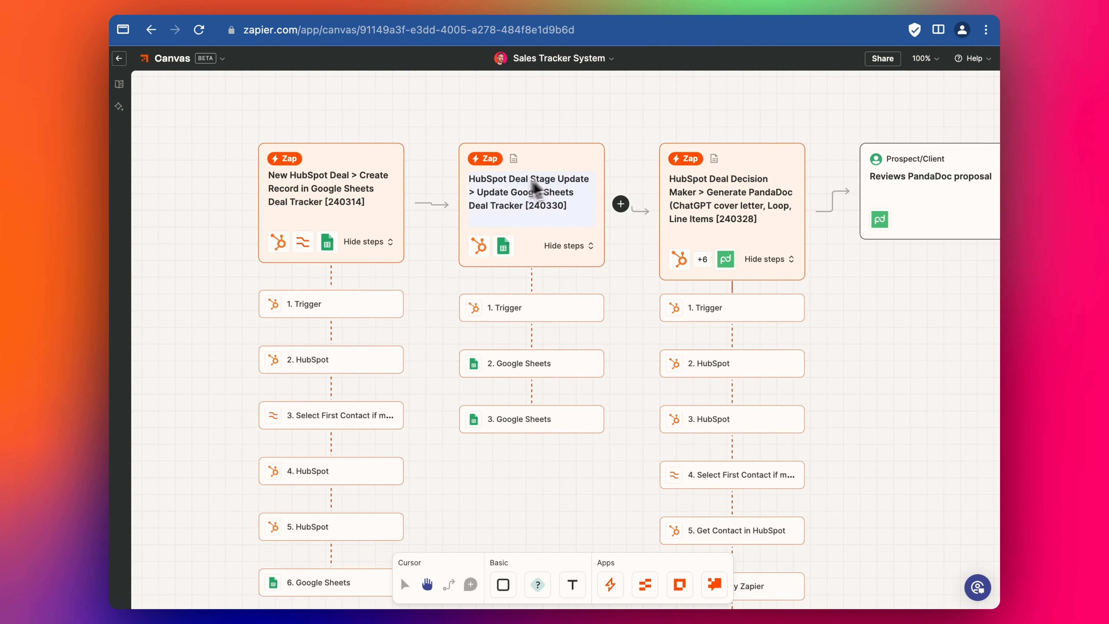
- Open the Deal Stage Update zap's existing draft and expand its HubSpot trigger's App & event settings
{"action": "left_click", "coordinate": [552, 161]}
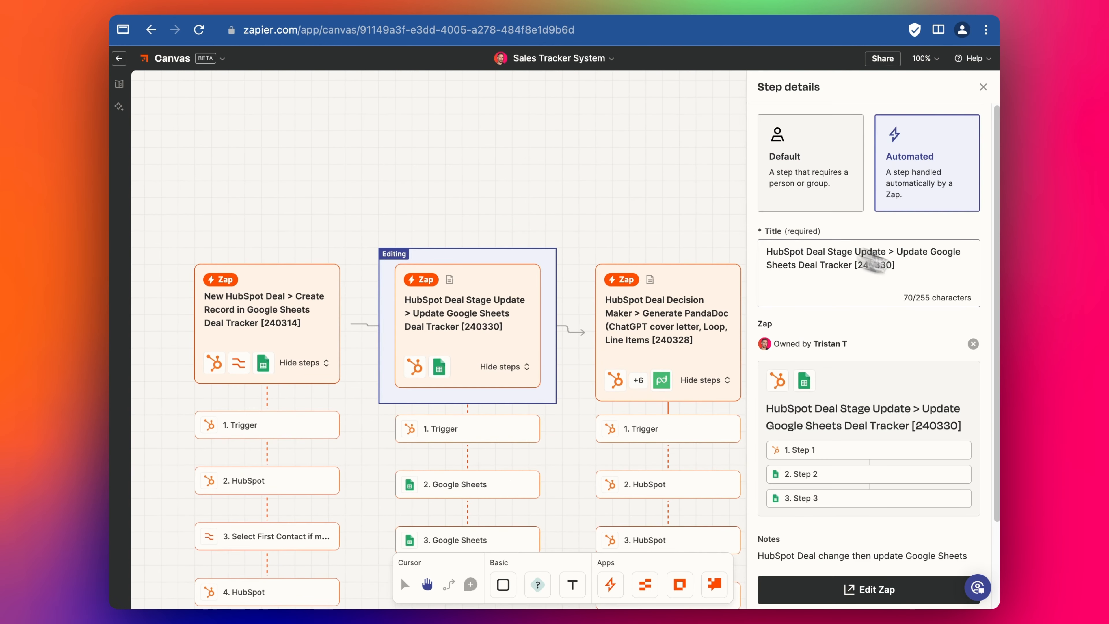
{"action": "scroll", "coordinate": [817, 364], "scroll_direction": "down", "scroll_amount": 3}
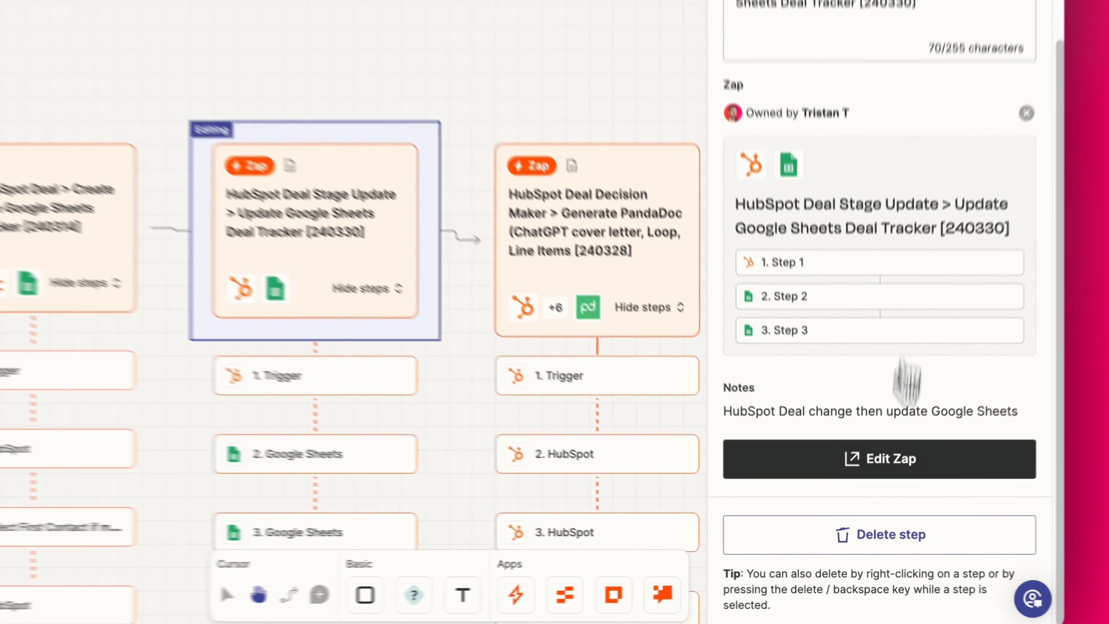
{"action": "left_click", "coordinate": [911, 455]}
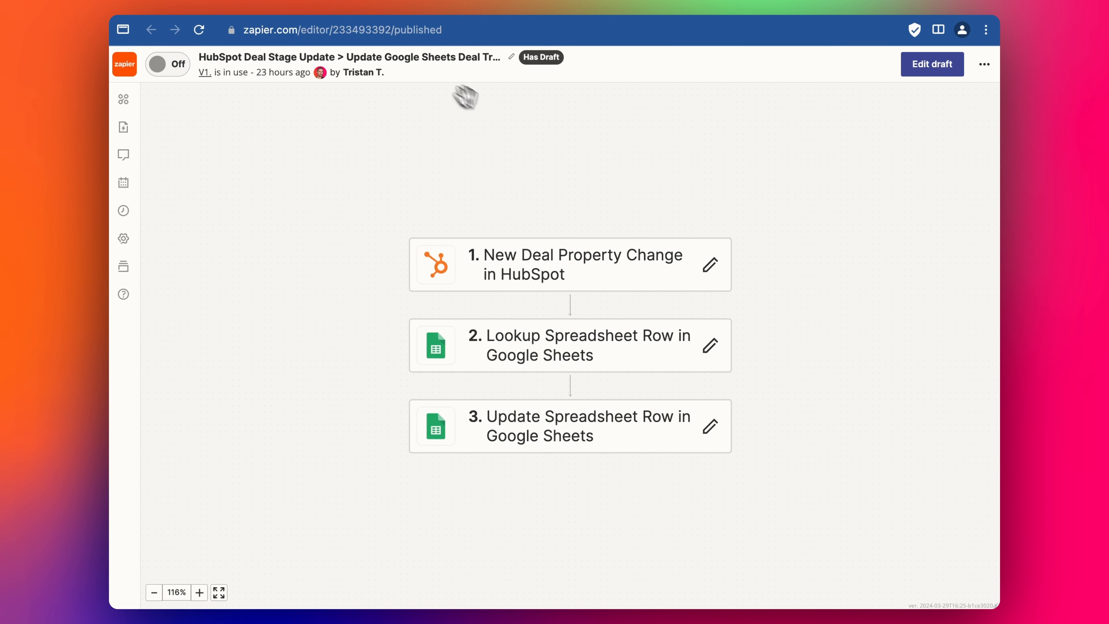
{"action": "left_click", "coordinate": [605, 217]}
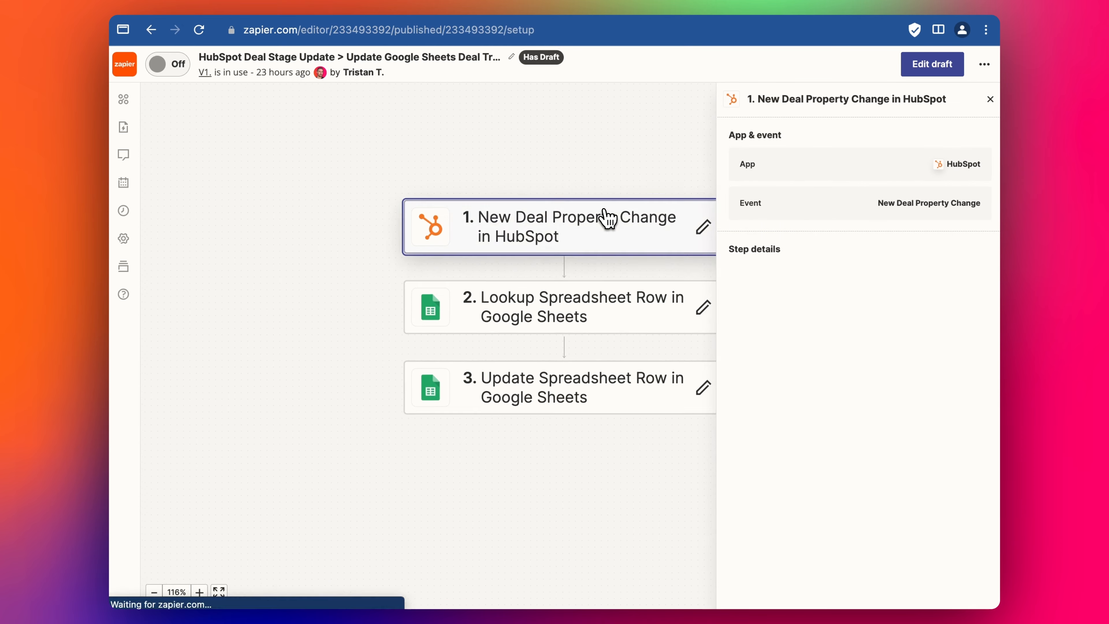
{"action": "left_click", "coordinate": [921, 78]}
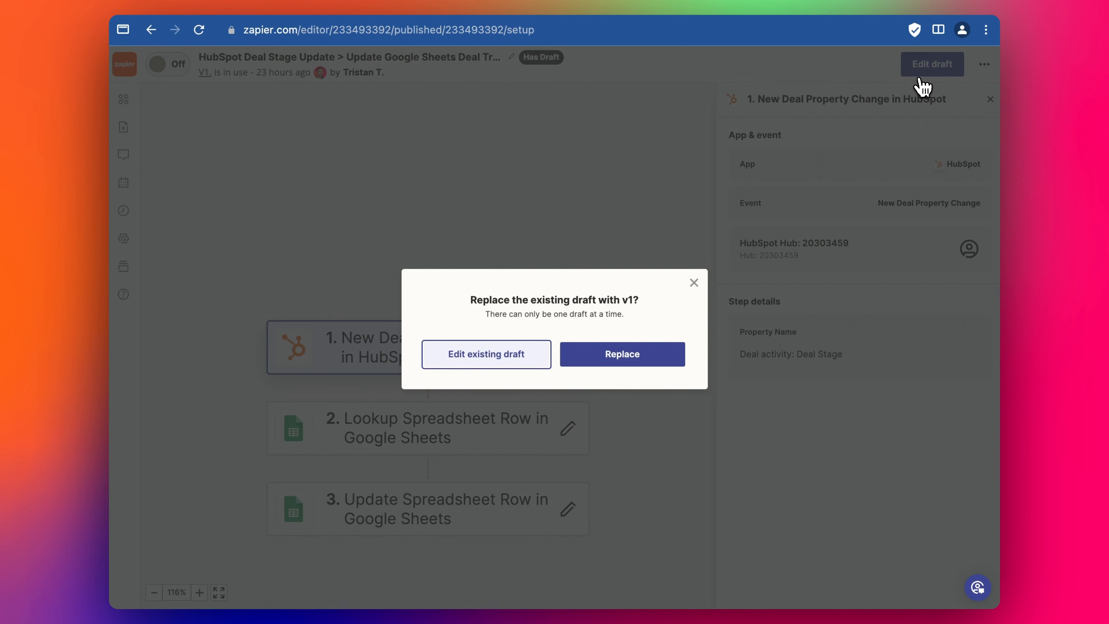
{"action": "left_click", "coordinate": [486, 354]}
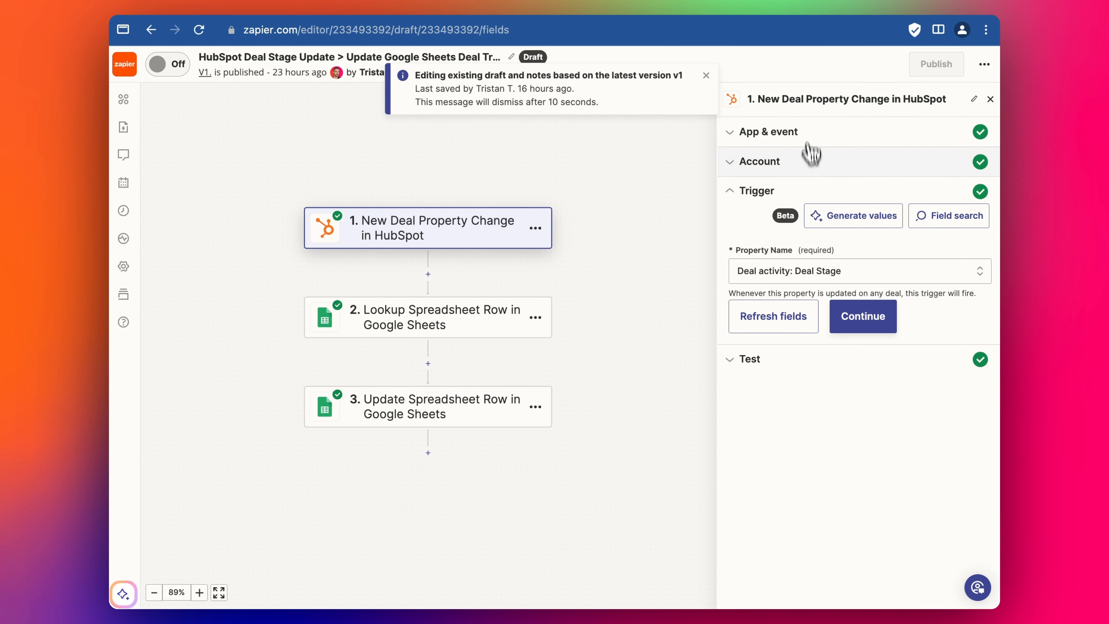
{"action": "left_click", "coordinate": [783, 135]}
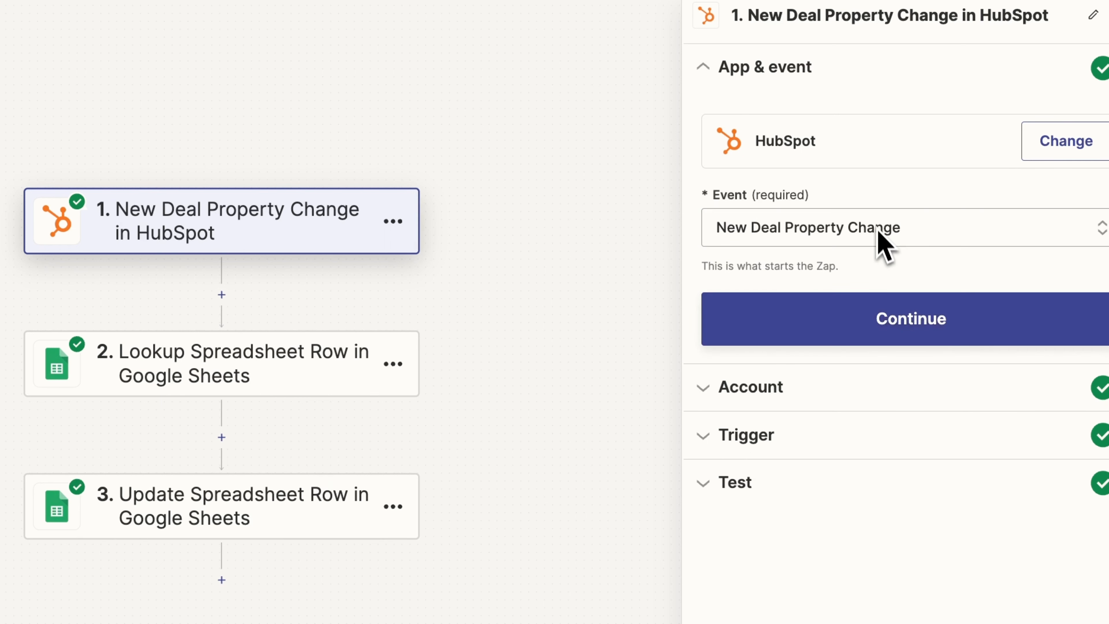
- Search 'de' and keep New Deal Property Change as the trigger event, confirming the HubSpot account
{"action": "left_click", "coordinate": [864, 227]}
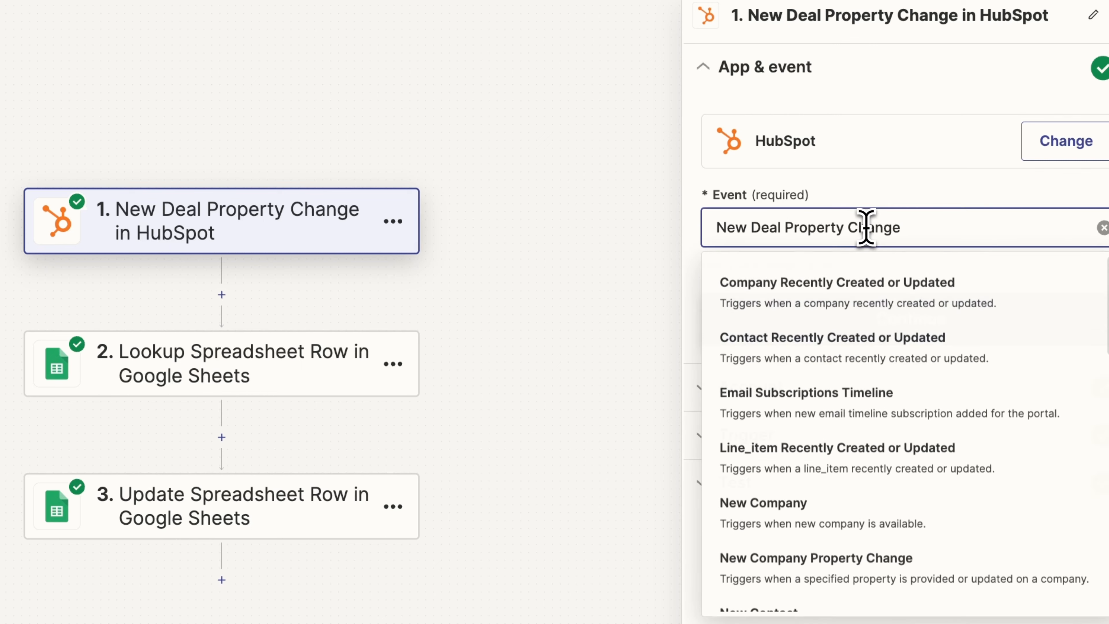
{"action": "triple_click", "coordinate": [837, 225]}
{"action": "type", "text": "deal"}
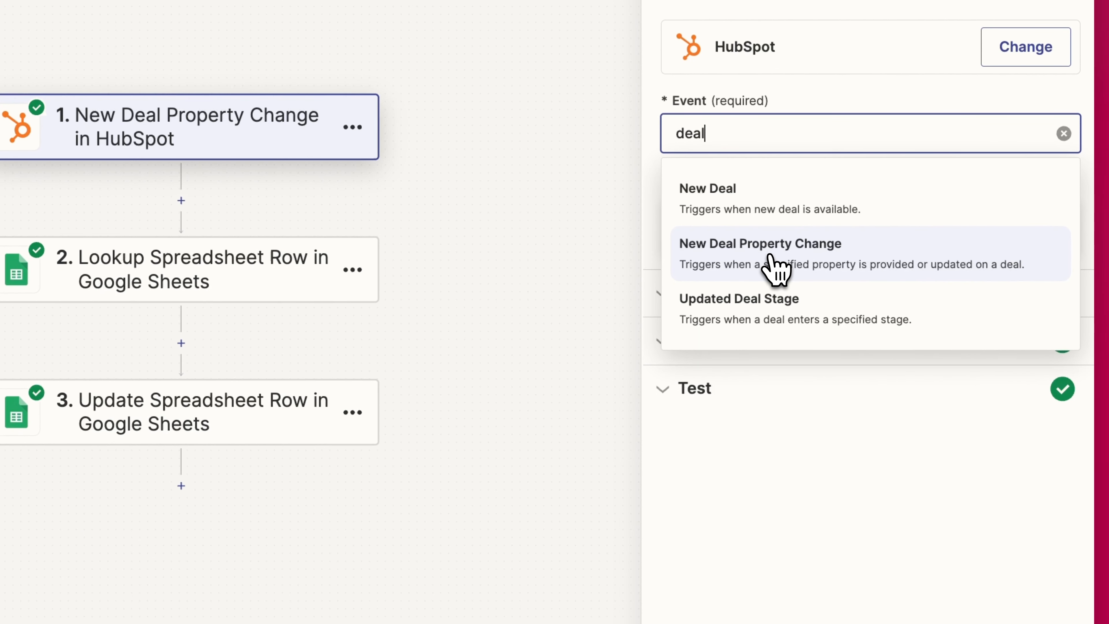
{"action": "left_click", "coordinate": [770, 256]}
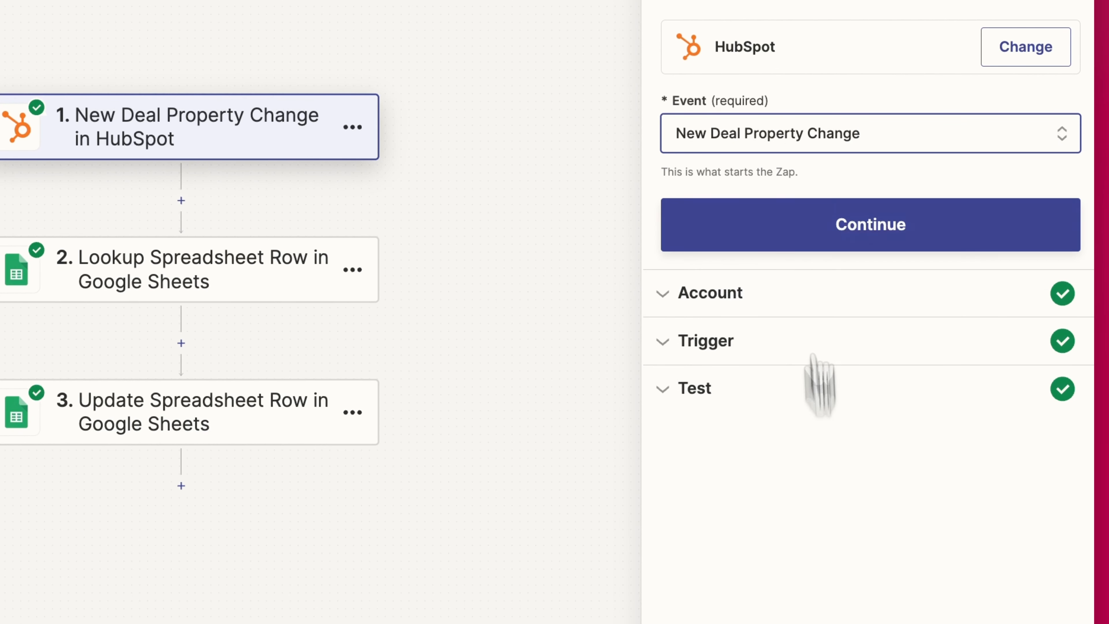
{"action": "left_click", "coordinate": [808, 229]}
{"action": "left_click", "coordinate": [773, 253]}
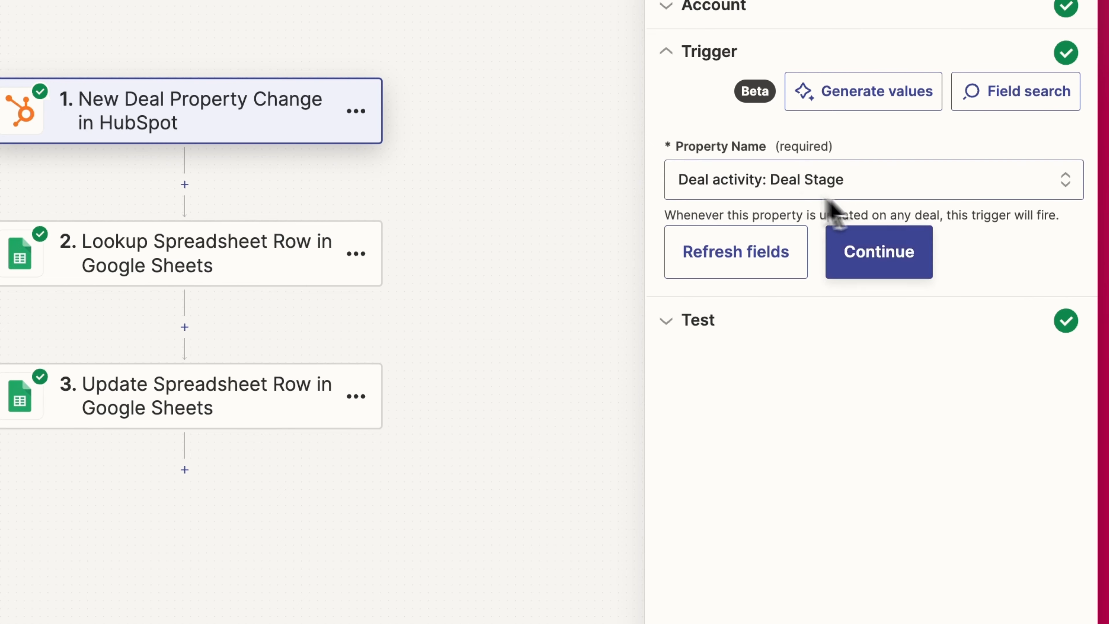
- Pull newer HubSpot test records and load Deal G, The New Republic - New Deal 2024
{"action": "left_click", "coordinate": [847, 260]}
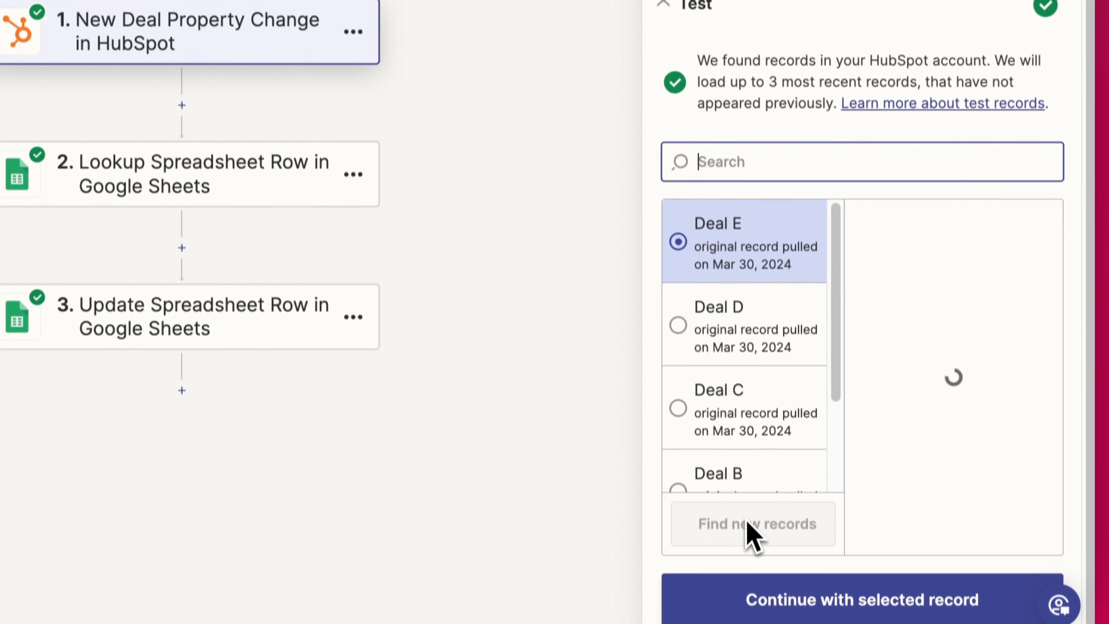
{"action": "left_click", "coordinate": [777, 610]}
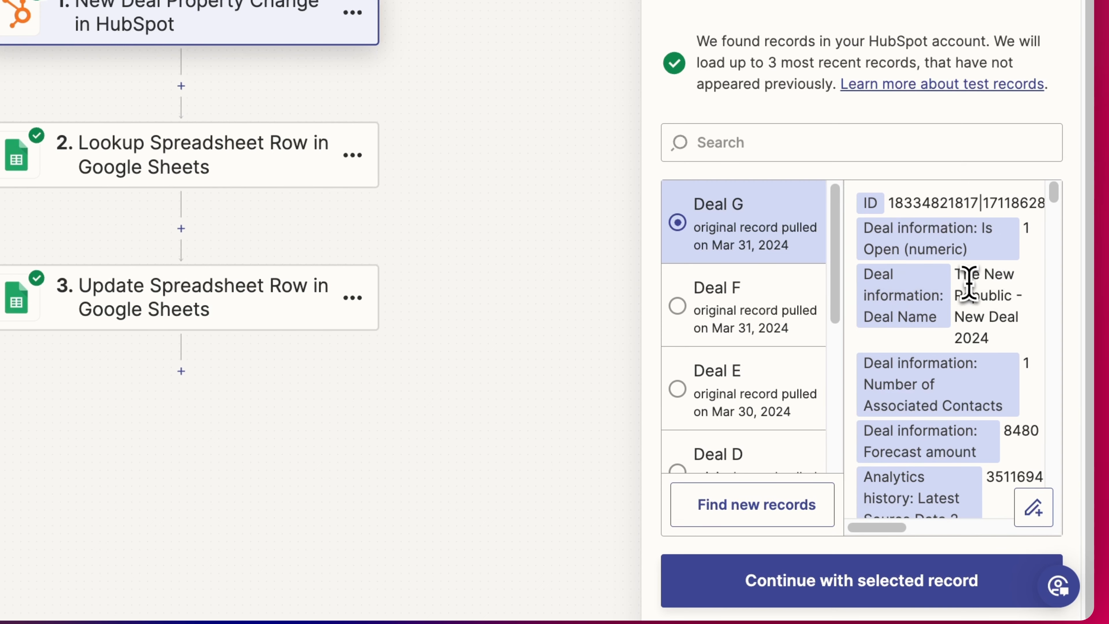
{"action": "left_click_drag", "start_coordinate": [956, 276], "coordinate": [996, 350]}
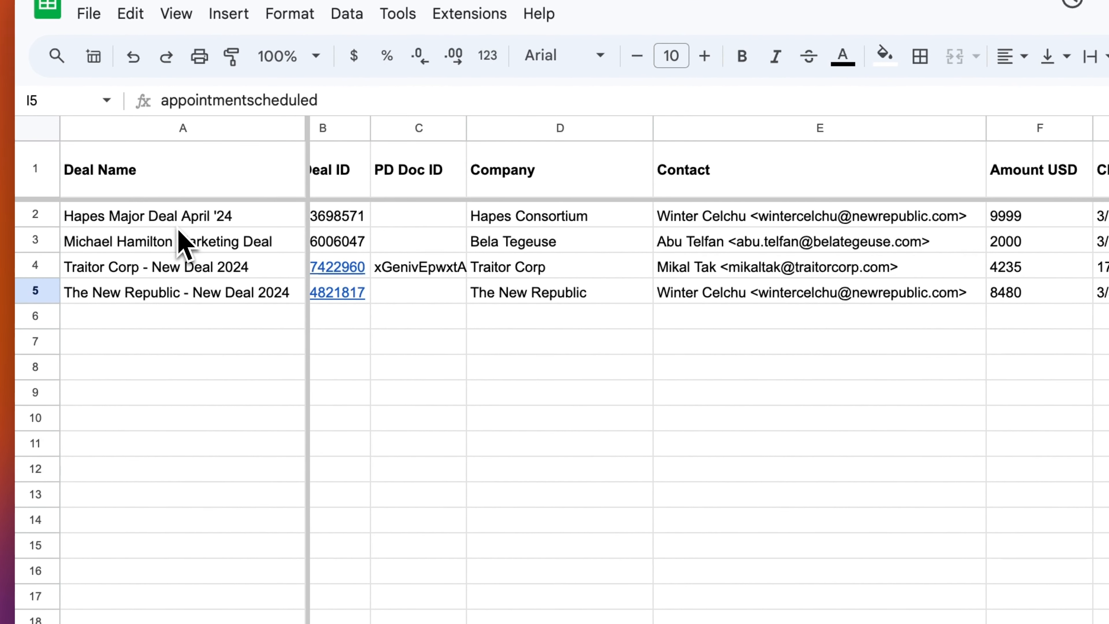
{"action": "left_click_drag", "start_coordinate": [192, 245], "coordinate": [388, 257]}
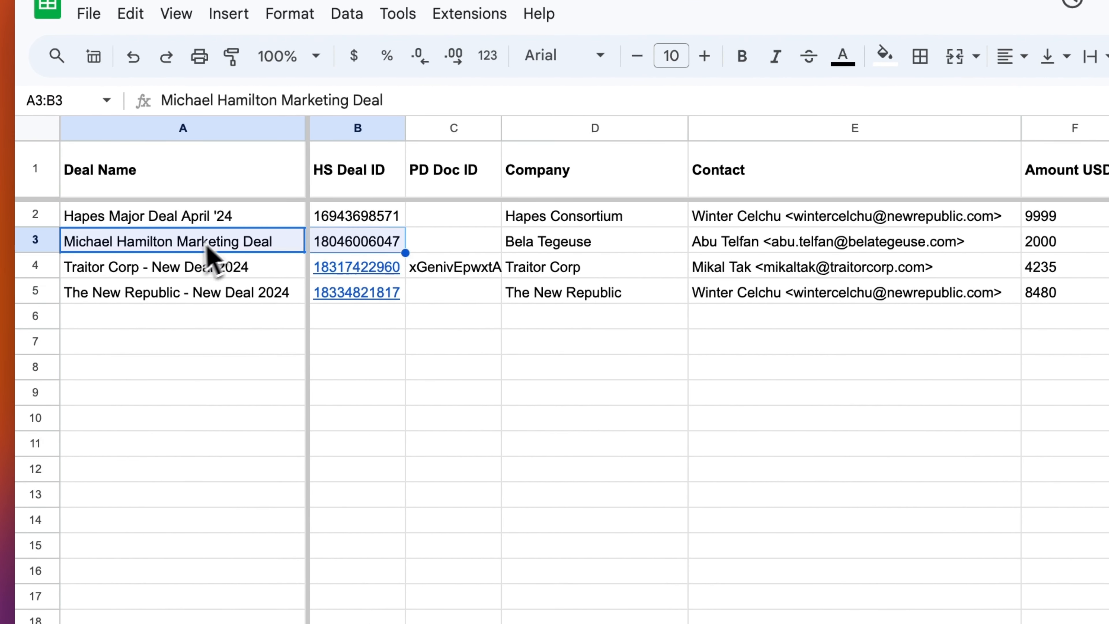
{"action": "left_click", "coordinate": [204, 290]}
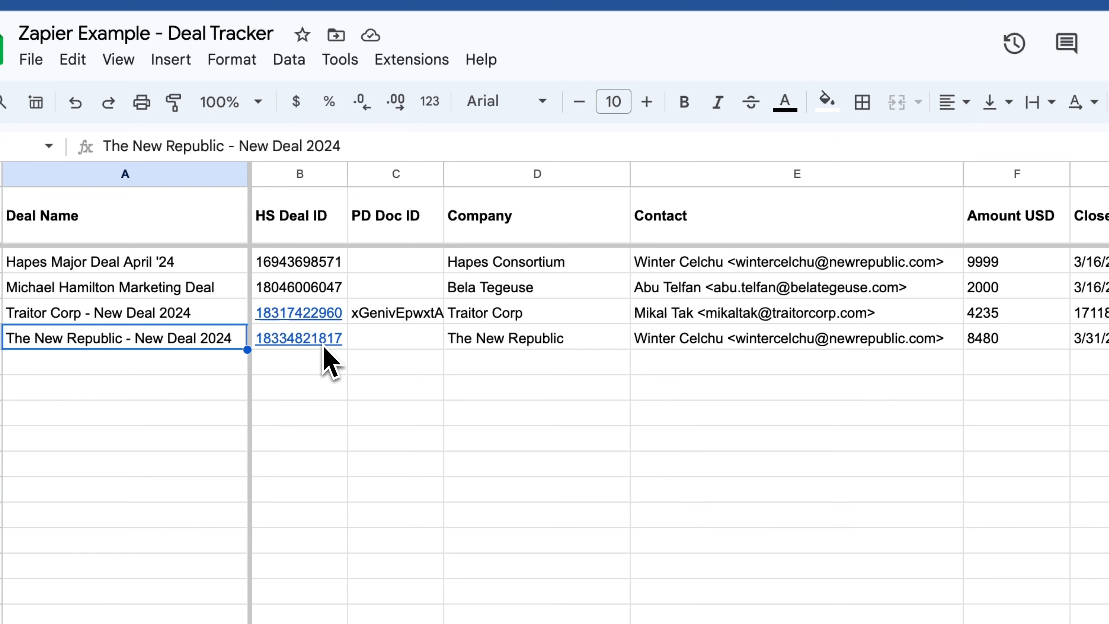
{"action": "left_click", "coordinate": [344, 342]}
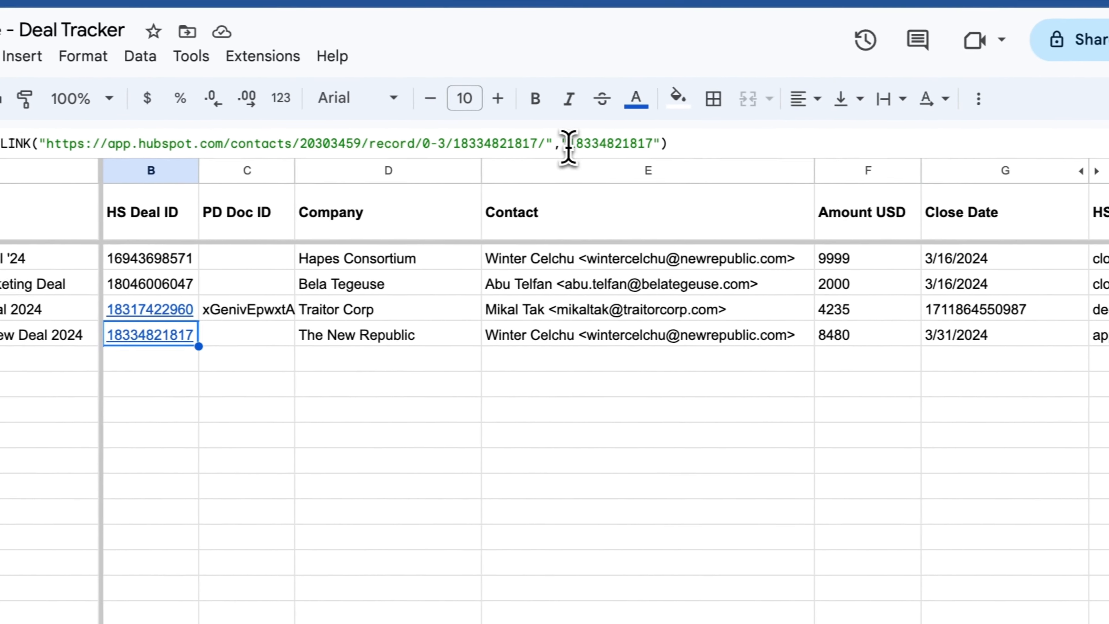
{"action": "left_click_drag", "start_coordinate": [568, 144], "coordinate": [653, 144]}
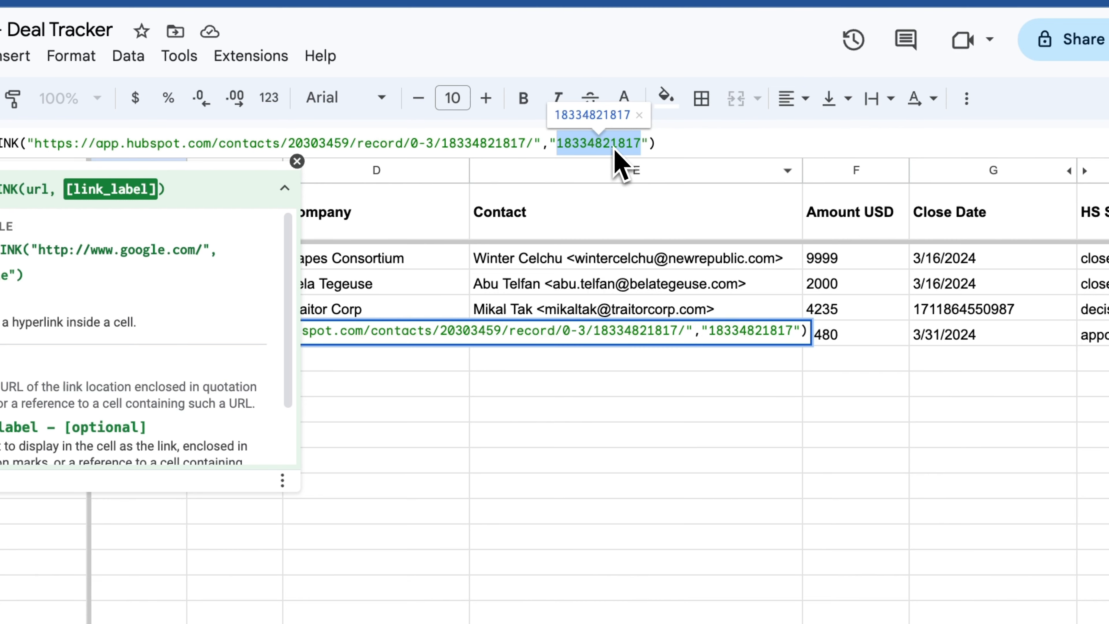
{"action": "left_click", "coordinate": [621, 384]}
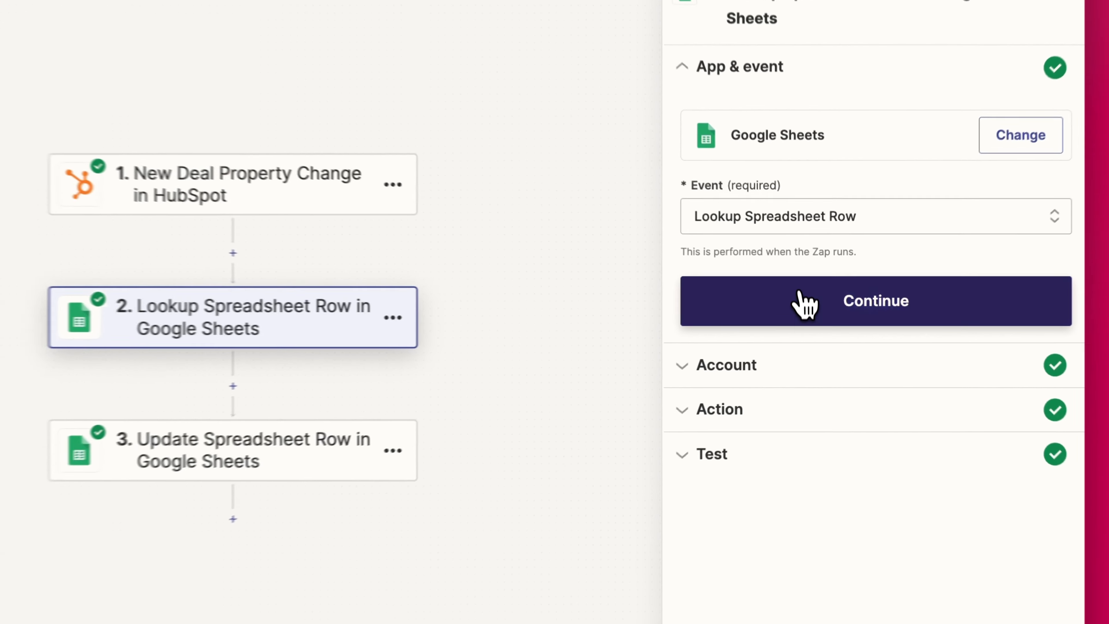
- Confirm the Google Sheets lookup app, event and account to reveal the action fields
{"action": "left_click", "coordinate": [815, 308]}
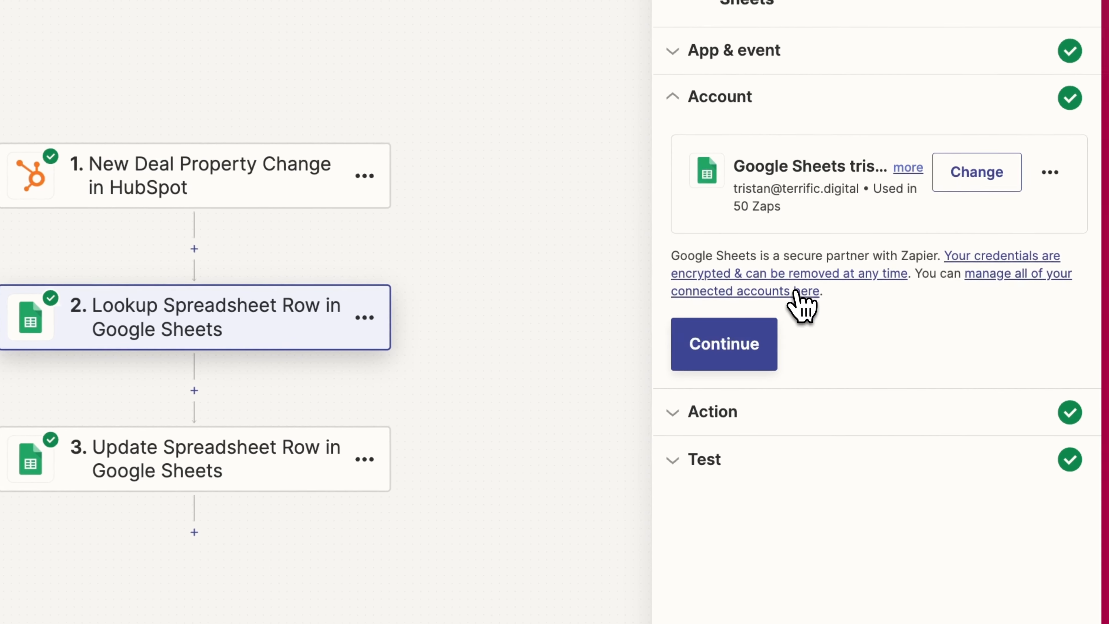
{"action": "left_click", "coordinate": [729, 333]}
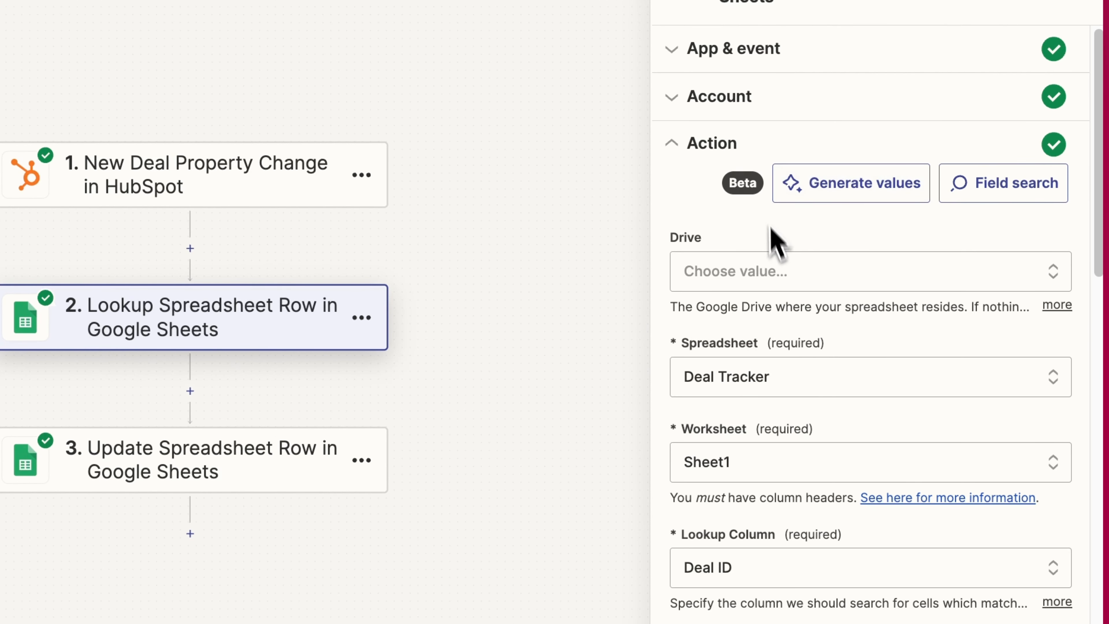
{"action": "scroll", "coordinate": [773, 240], "scroll_direction": "down", "scroll_amount": 2}
{"action": "scroll", "coordinate": [773, 238], "scroll_direction": "down", "scroll_amount": 2}
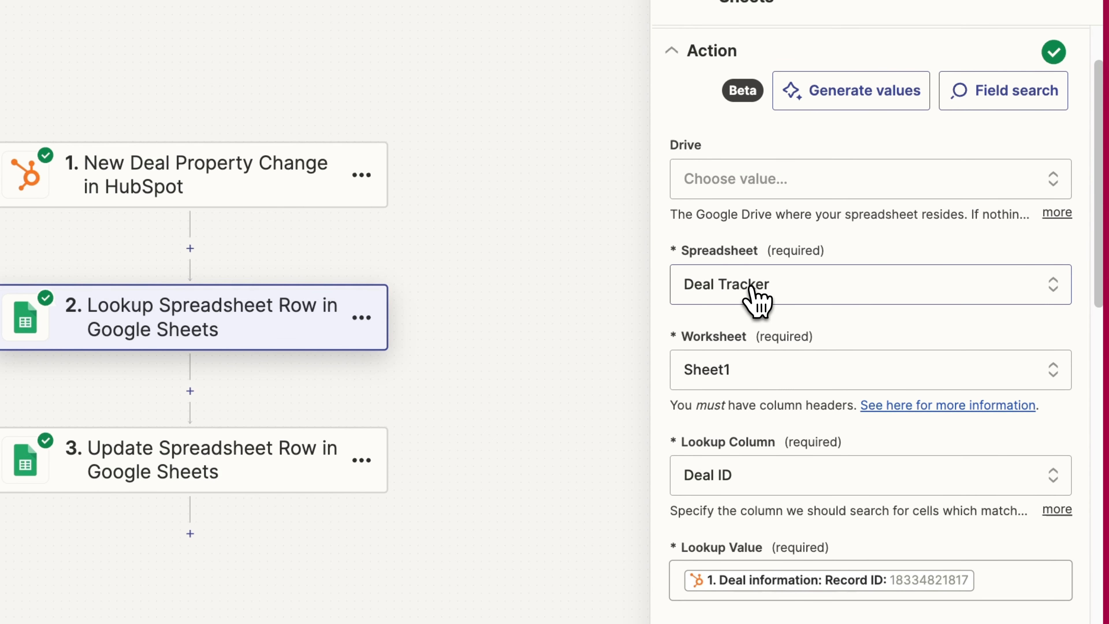
- Keep Deal Tracker as the spreadsheet and select the sheet's HS Deal ID column
{"action": "left_click", "coordinate": [754, 289]}
{"action": "left_click", "coordinate": [756, 288]}
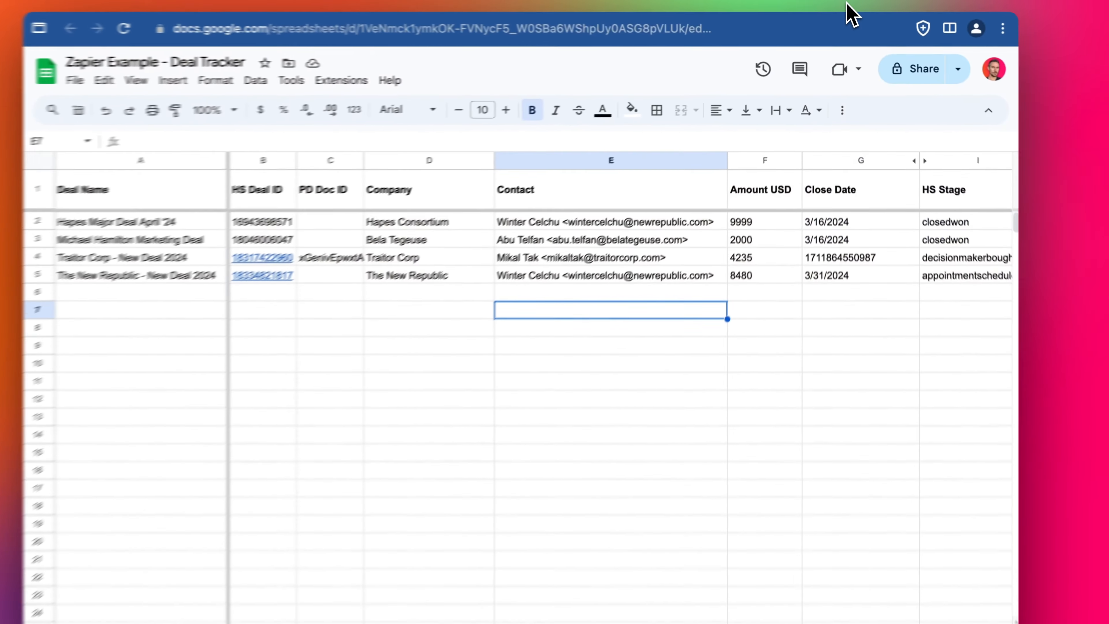
{"action": "left_click", "coordinate": [268, 161]}
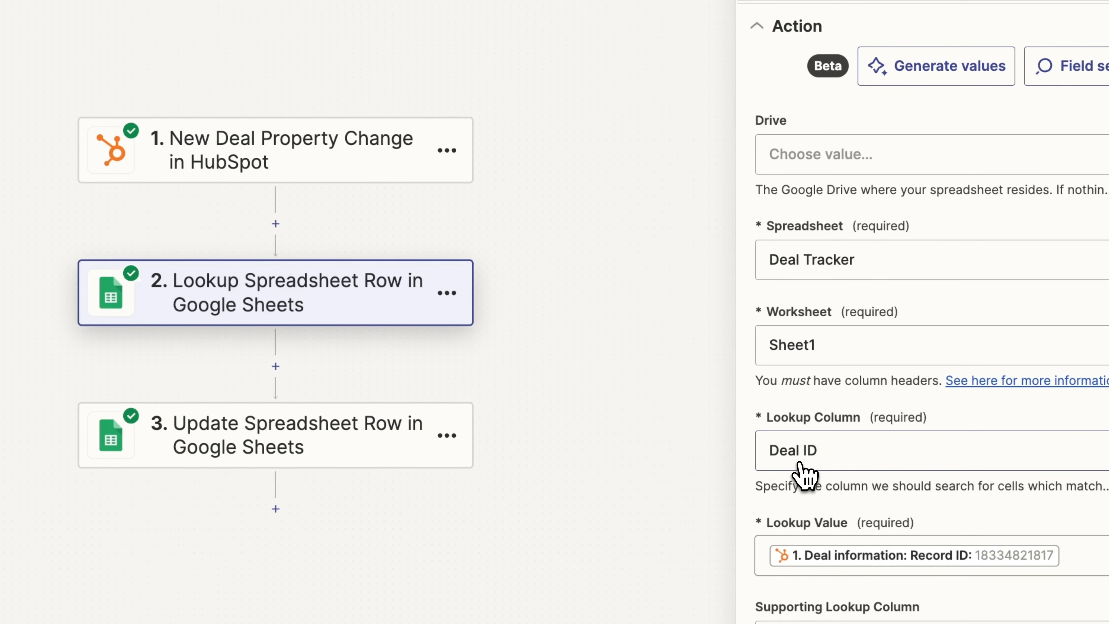
- Change the lookup column from Deal ID to HS Deal ID, then return to the Deal Tracker sheet
{"action": "left_click", "coordinate": [804, 474]}
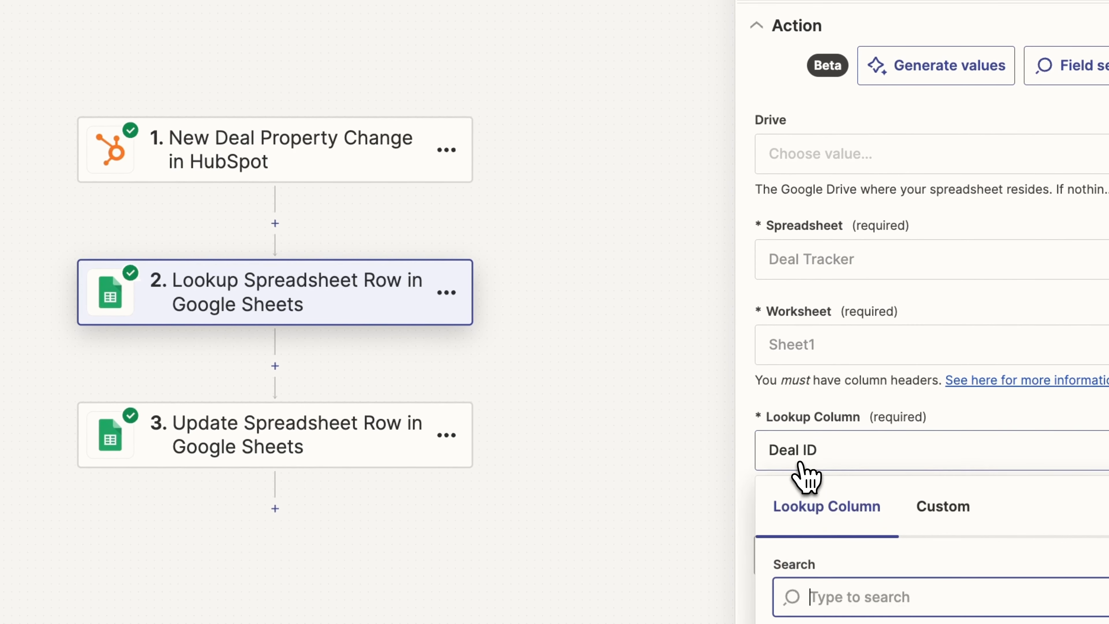
{"action": "scroll", "coordinate": [825, 441], "scroll_direction": "down", "scroll_amount": 6}
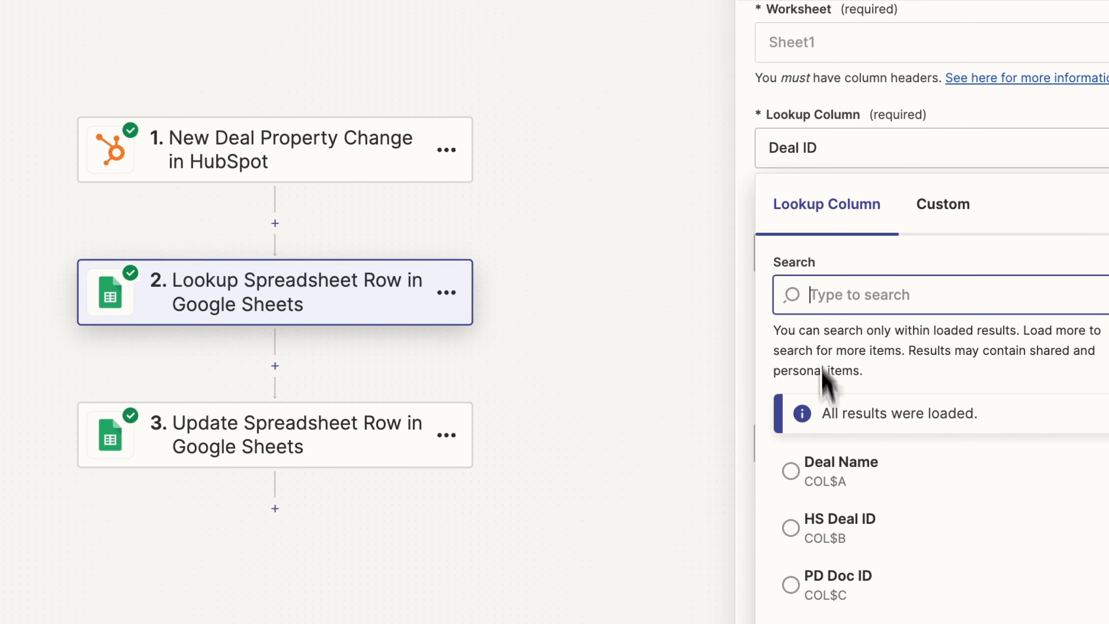
{"action": "scroll", "coordinate": [822, 371], "scroll_direction": "down", "scroll_amount": 2}
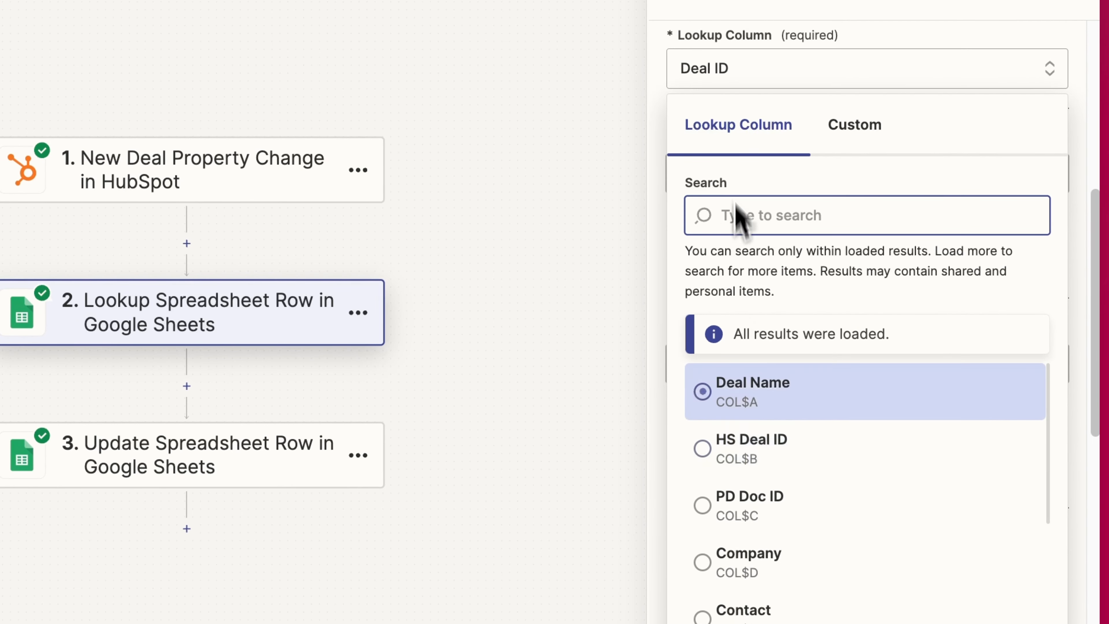
{"action": "left_click", "coordinate": [751, 447]}
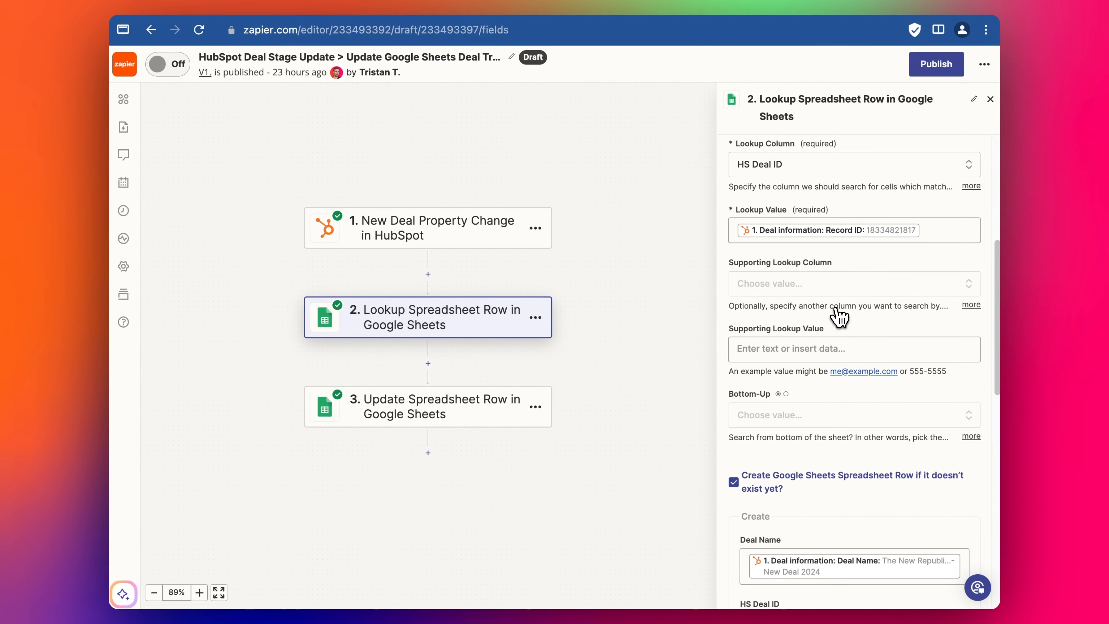
{"action": "scroll", "coordinate": [824, 401], "scroll_direction": "down", "scroll_amount": 1}
{"action": "scroll", "coordinate": [824, 396], "scroll_direction": "up", "scroll_amount": 2}
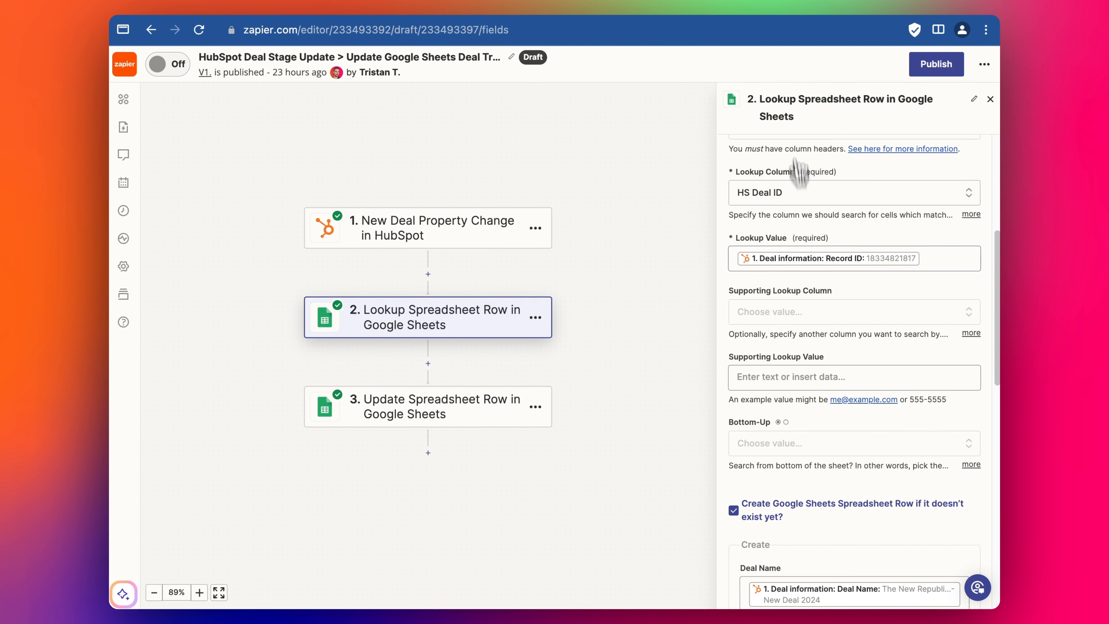
{"action": "left_click", "coordinate": [870, 2]}
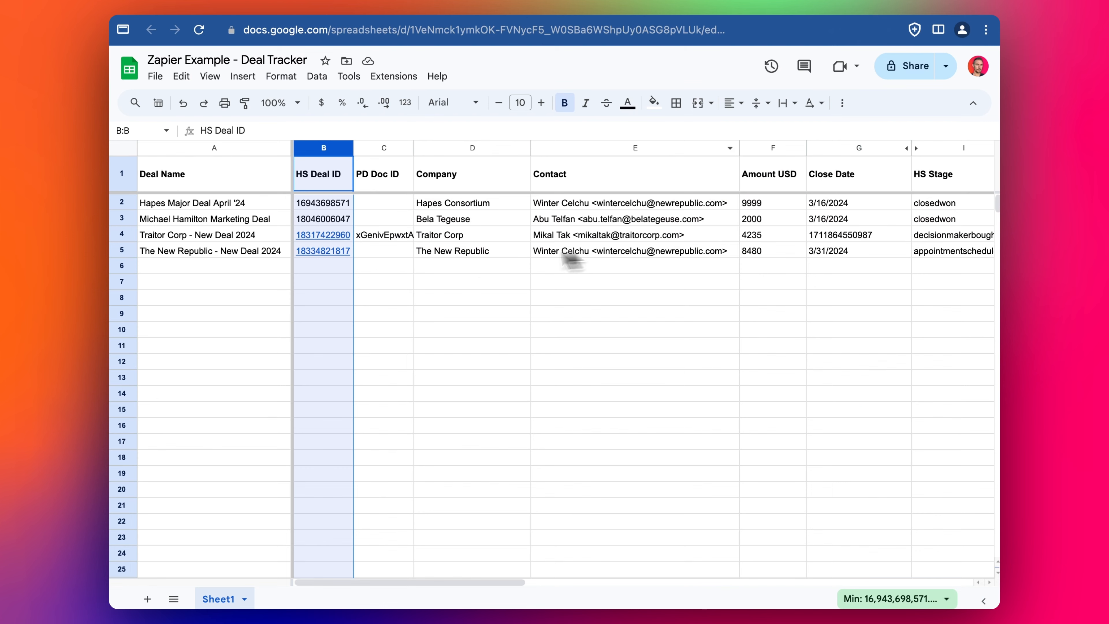
{"action": "left_click", "coordinate": [315, 180]}
{"action": "left_click_drag", "start_coordinate": [214, 169], "coordinate": [483, 180]}
{"action": "left_click", "coordinate": [474, 181]}
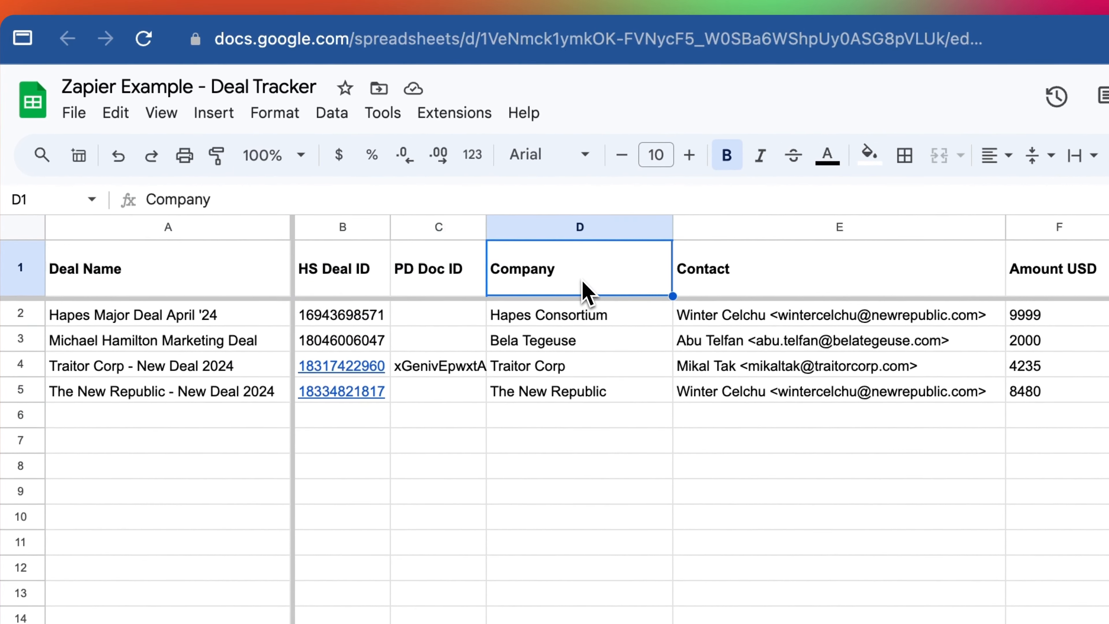
{"action": "left_click", "coordinate": [366, 274]}
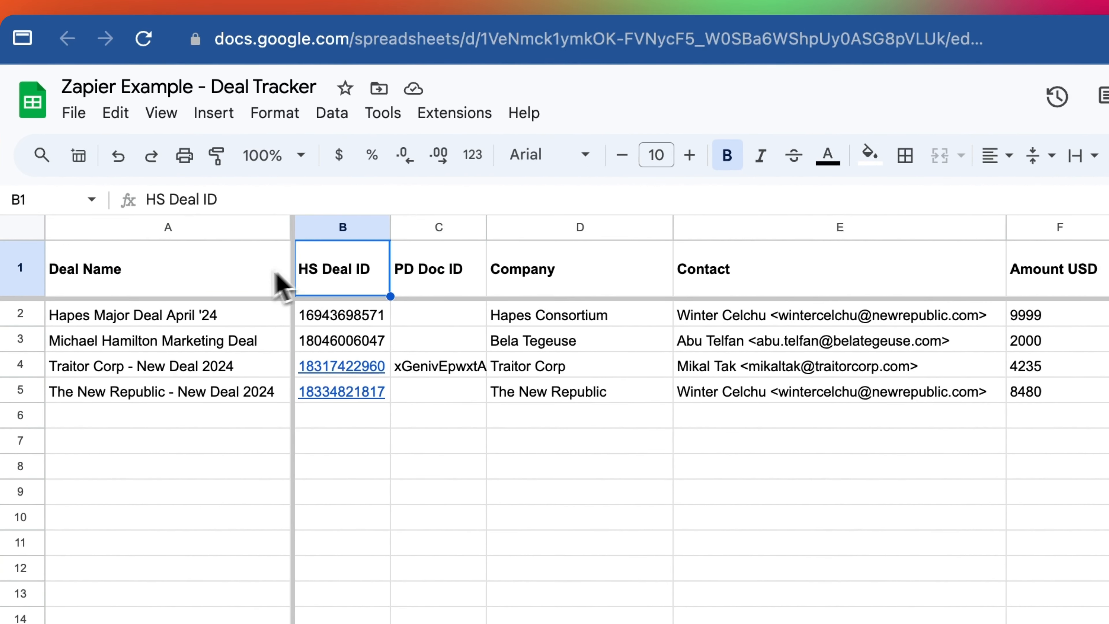
{"action": "left_click_drag", "start_coordinate": [274, 273], "coordinate": [485, 281]}
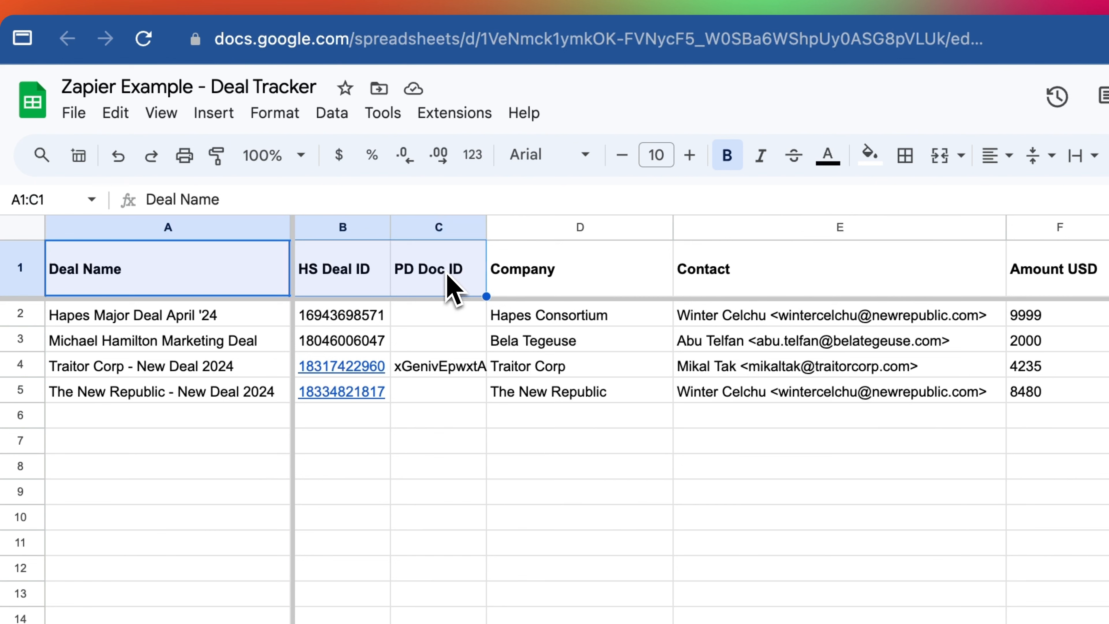
{"action": "left_click", "coordinate": [353, 282]}
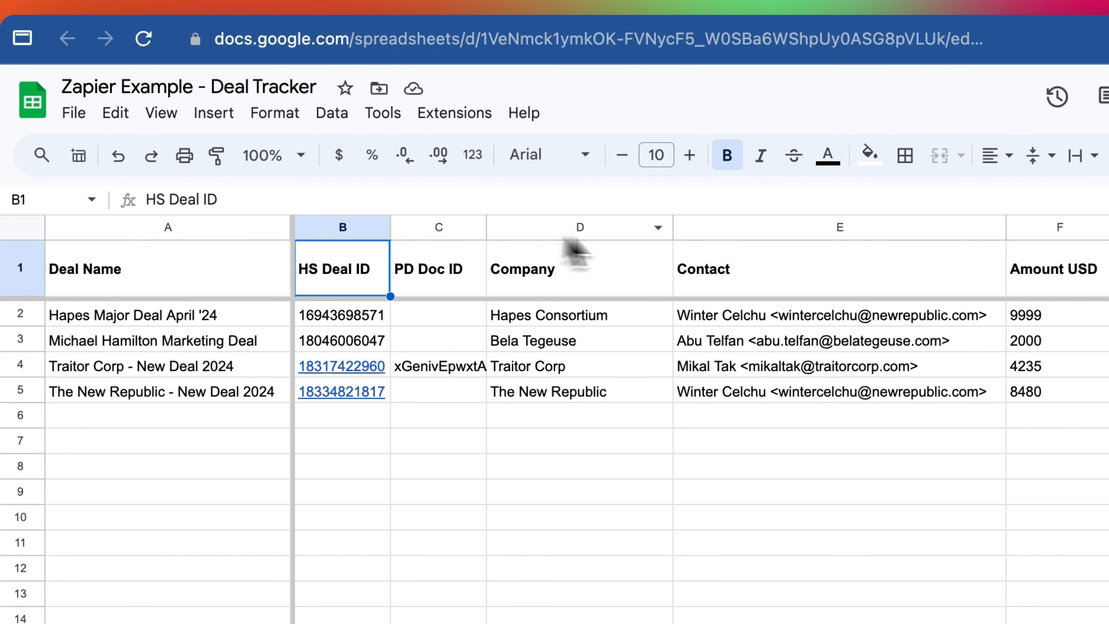
{"action": "left_click", "coordinate": [456, 272]}
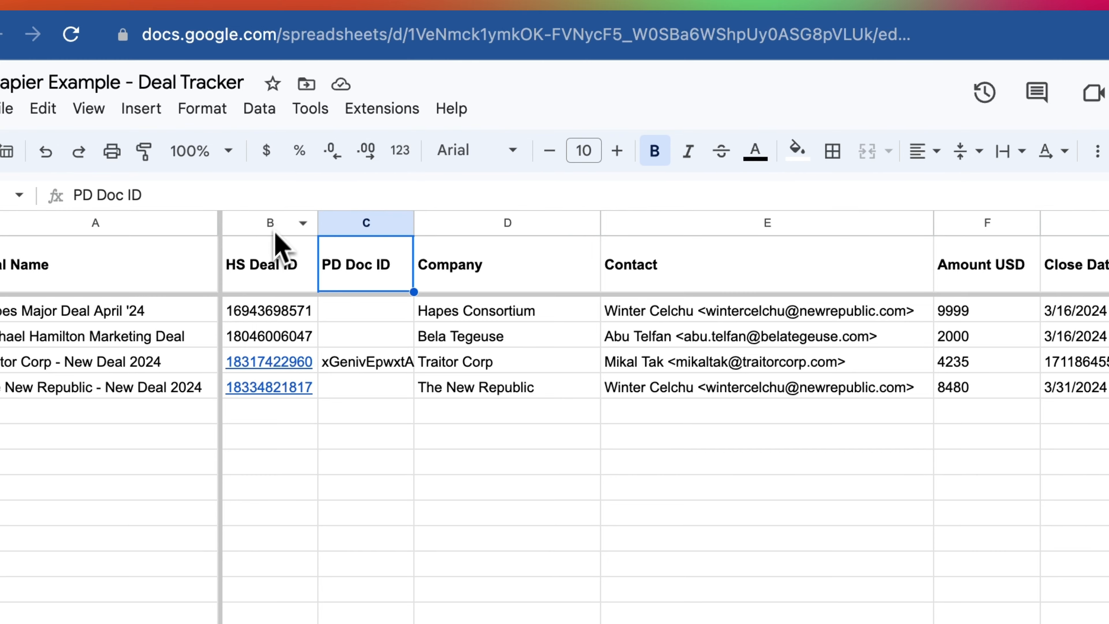
{"action": "left_click", "coordinate": [278, 244]}
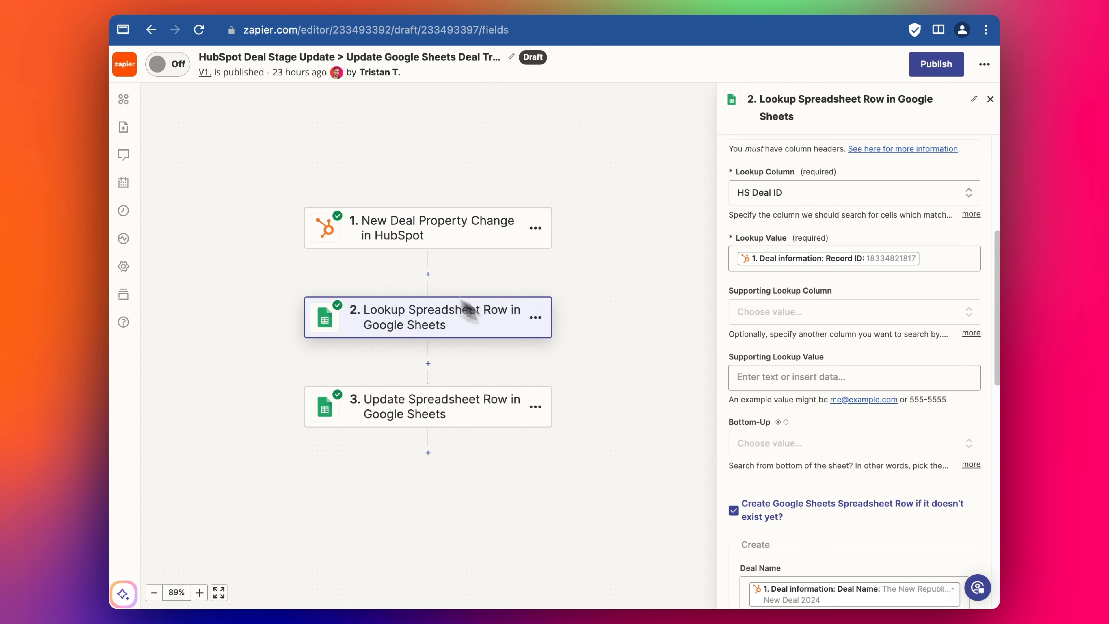
- Verify the Lookup Value field still uses the HubSpot Record ID
{"action": "scroll", "coordinate": [828, 357], "scroll_direction": "down", "scroll_amount": 1}
{"action": "scroll", "coordinate": [830, 357], "scroll_direction": "up", "scroll_amount": 1}
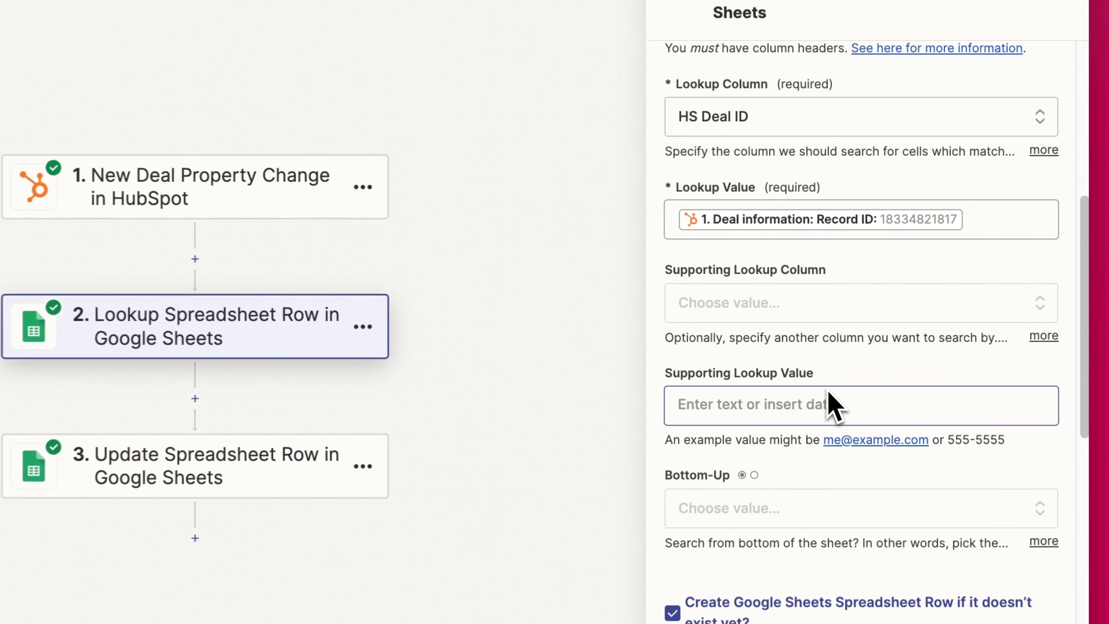
{"action": "scroll", "coordinate": [764, 332], "scroll_direction": "up", "scroll_amount": 2}
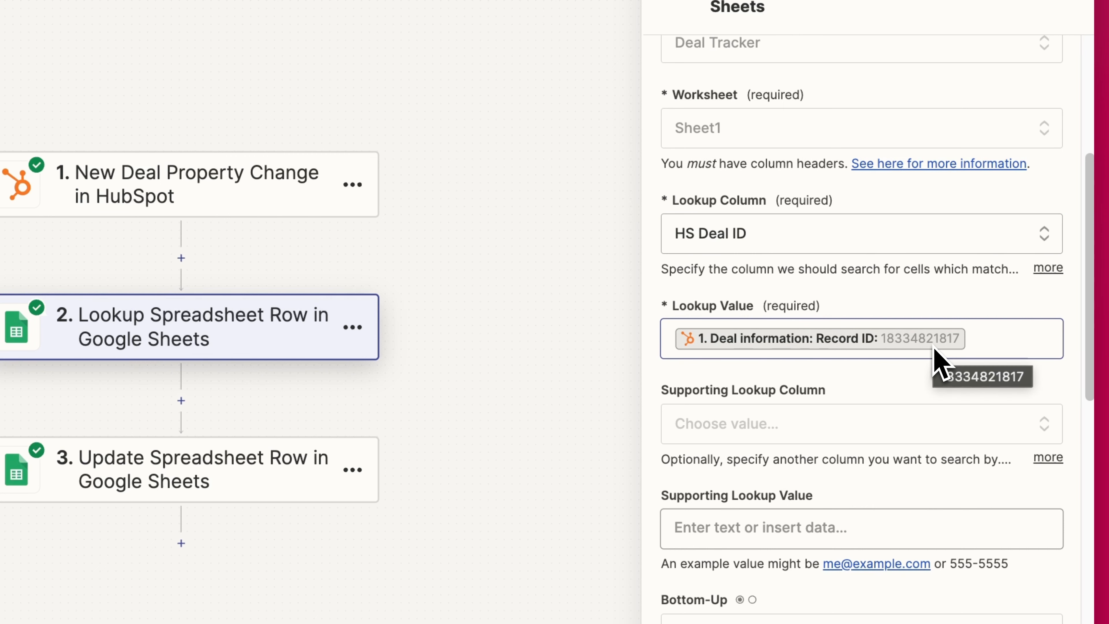
{"action": "left_click", "coordinate": [984, 351]}
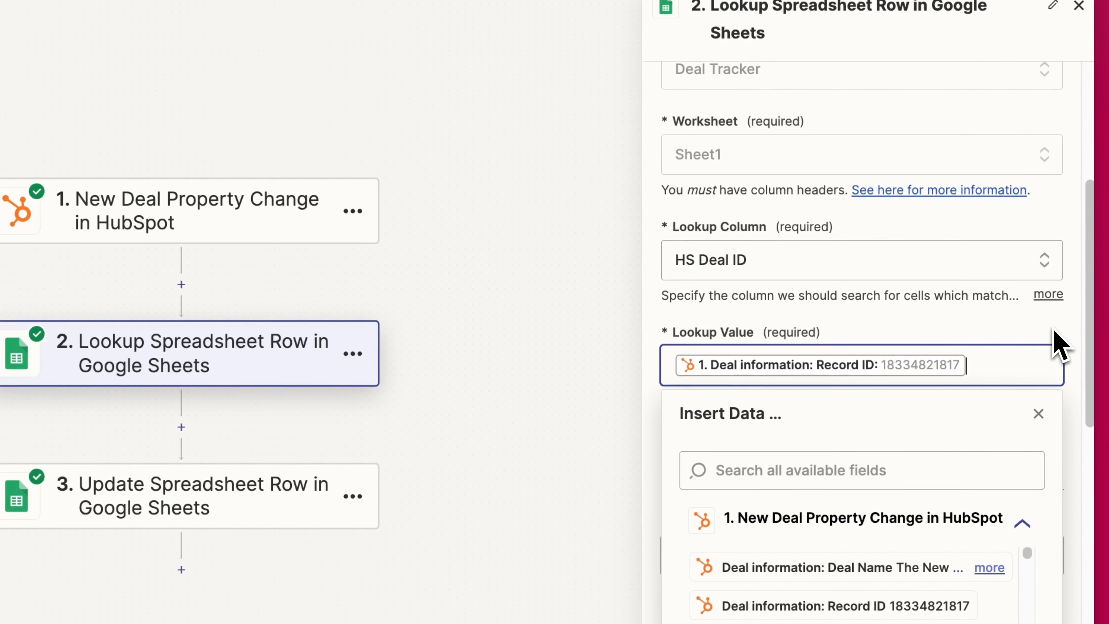
{"action": "left_click", "coordinate": [1054, 331]}
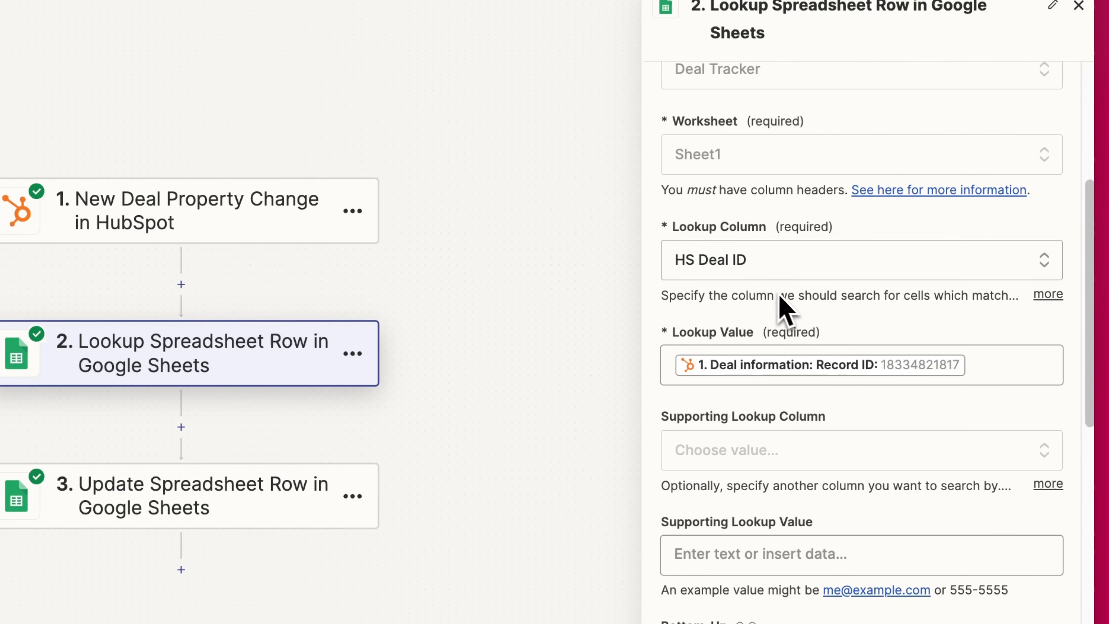
- Turn off creating a Google Sheets row when no matching record exists
{"action": "scroll", "coordinate": [781, 297], "scroll_direction": "down", "scroll_amount": 1}
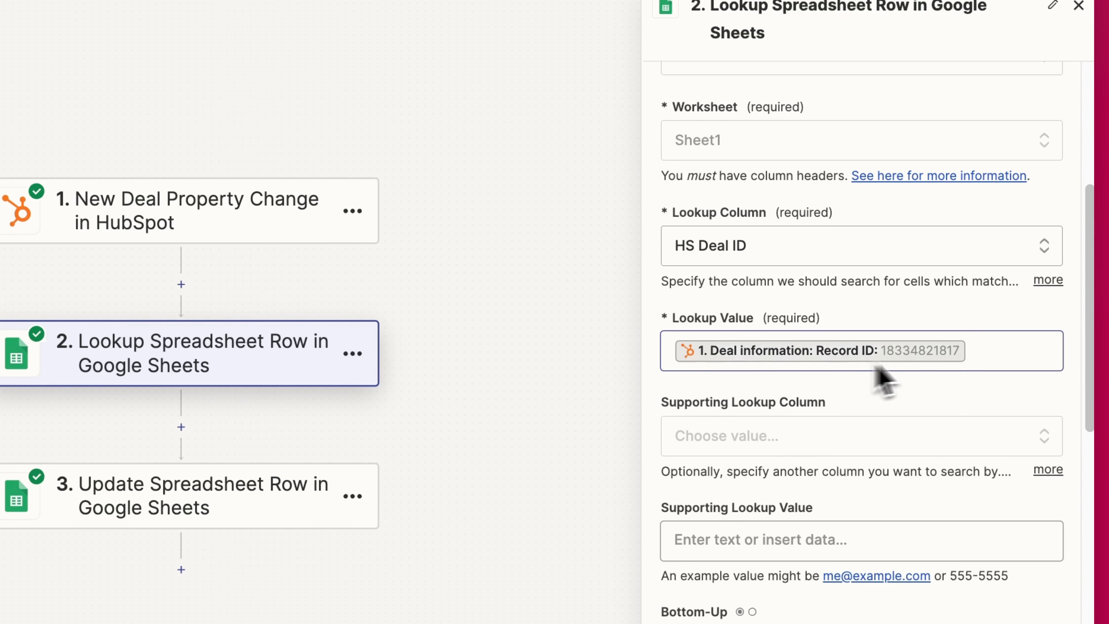
{"action": "scroll", "coordinate": [919, 356], "scroll_direction": "down", "scroll_amount": 3}
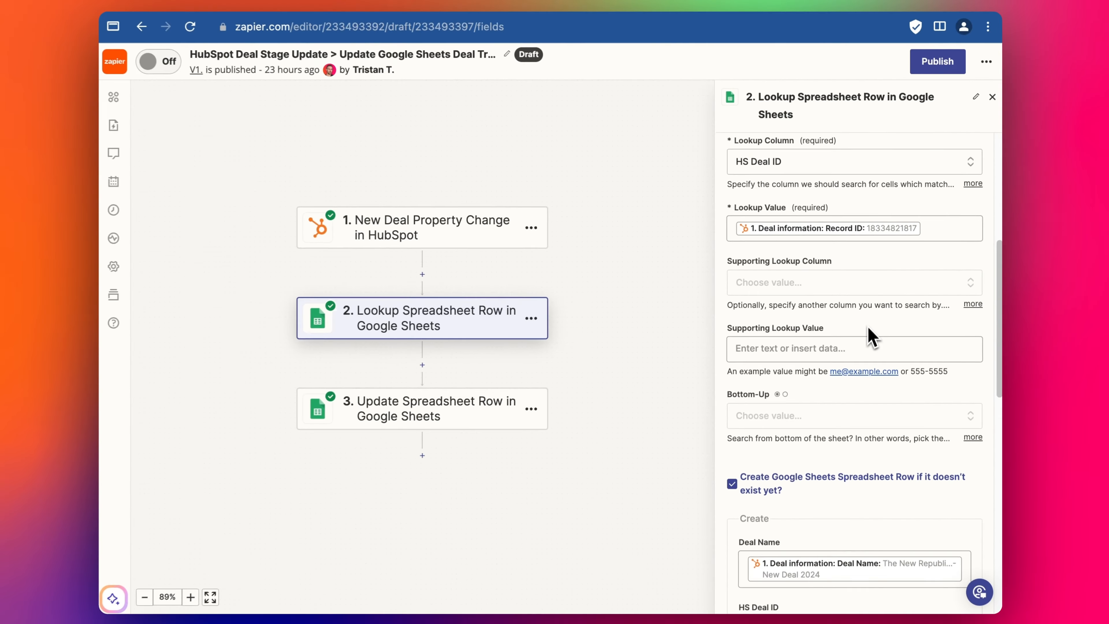
{"action": "scroll", "coordinate": [792, 402], "scroll_direction": "down", "scroll_amount": 3}
{"action": "left_click", "coordinate": [768, 404]}
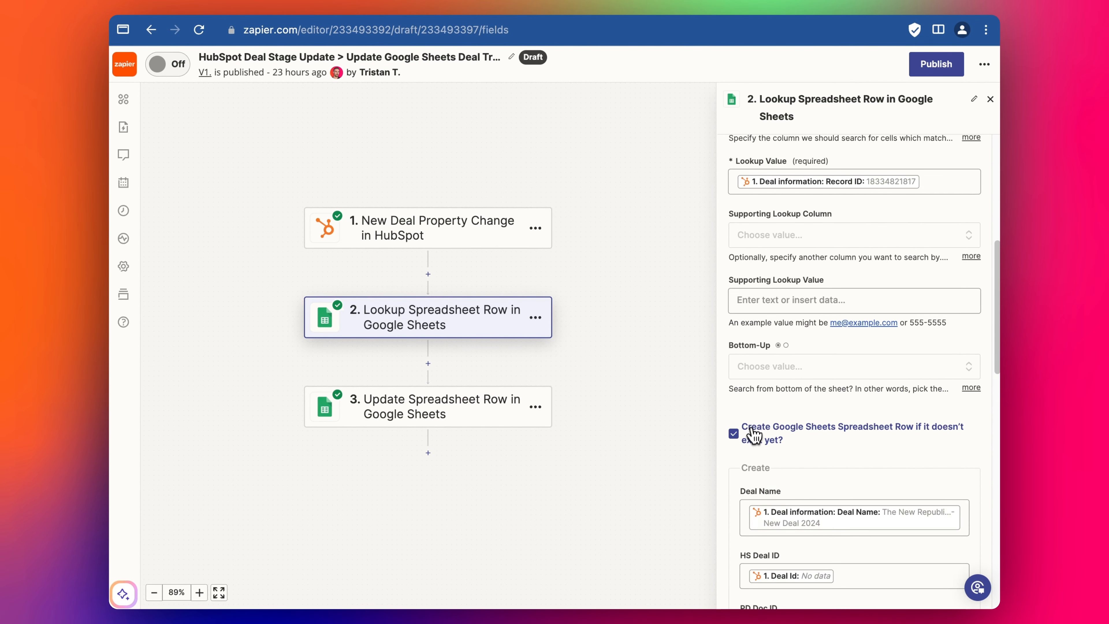
{"action": "scroll", "coordinate": [823, 431], "scroll_direction": "up", "scroll_amount": 1}
{"action": "scroll", "coordinate": [827, 448], "scroll_direction": "down", "scroll_amount": 1}
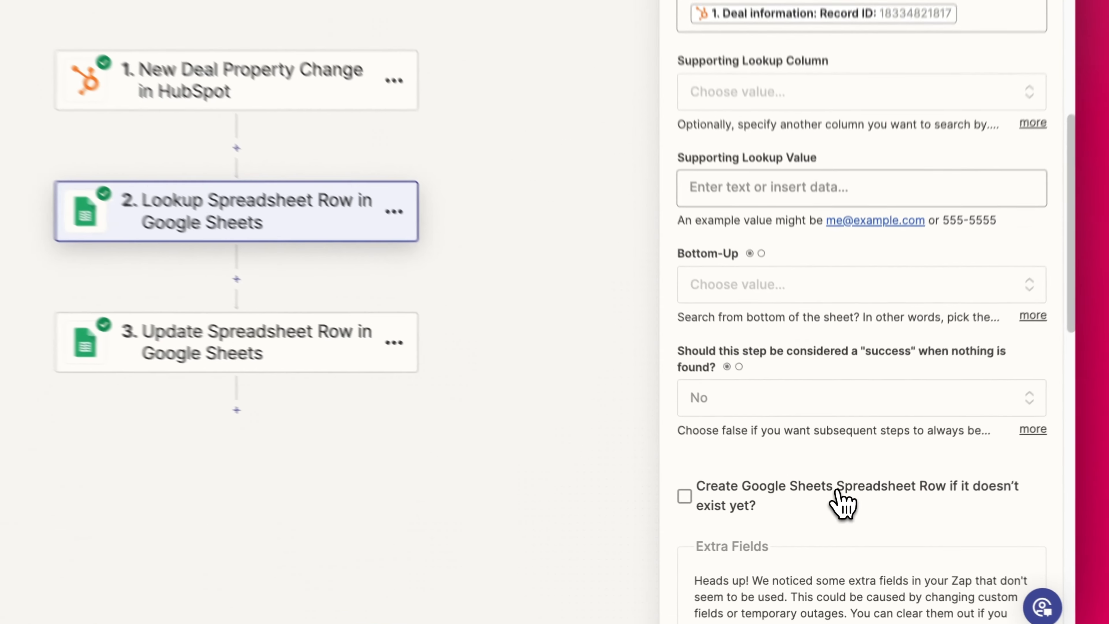
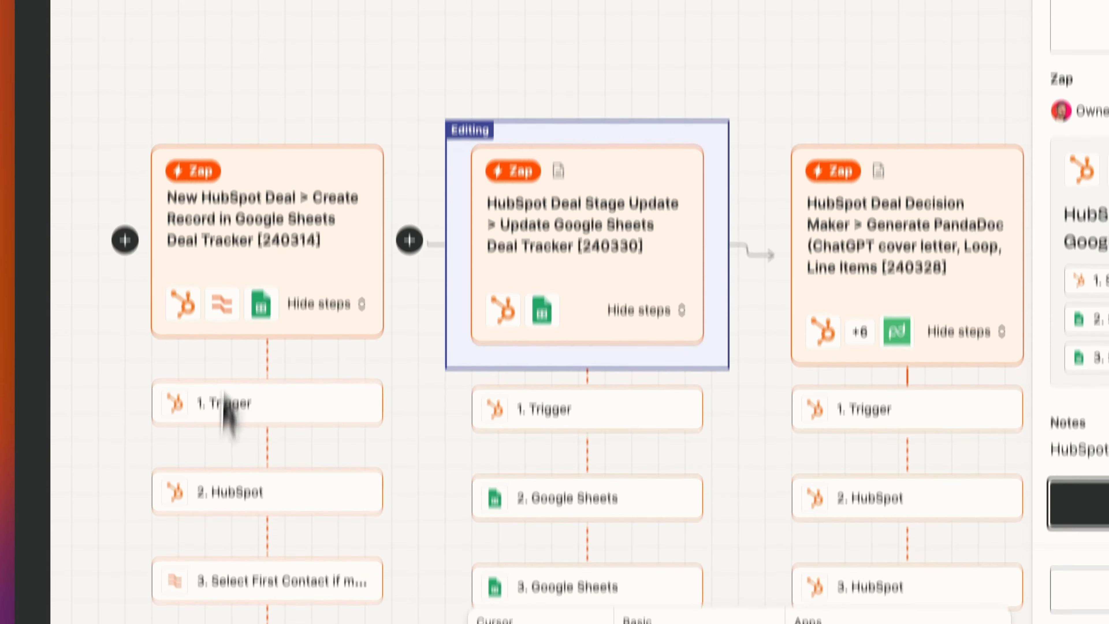
- Scroll the Sales Tracker System canvas down to the Deal Stage Update zap
{"action": "scroll", "coordinate": [256, 253], "scroll_direction": "down", "scroll_amount": 1}
{"action": "scroll", "coordinate": [235, 489], "scroll_direction": "down", "scroll_amount": 1}
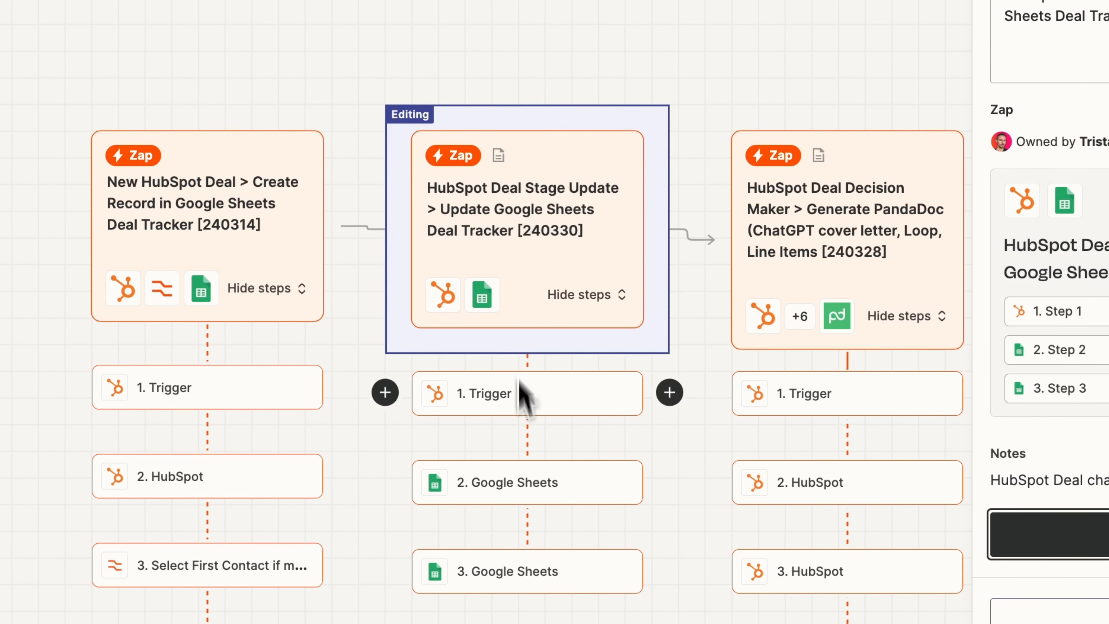
{"action": "scroll", "coordinate": [528, 389], "scroll_direction": "down", "scroll_amount": 1}
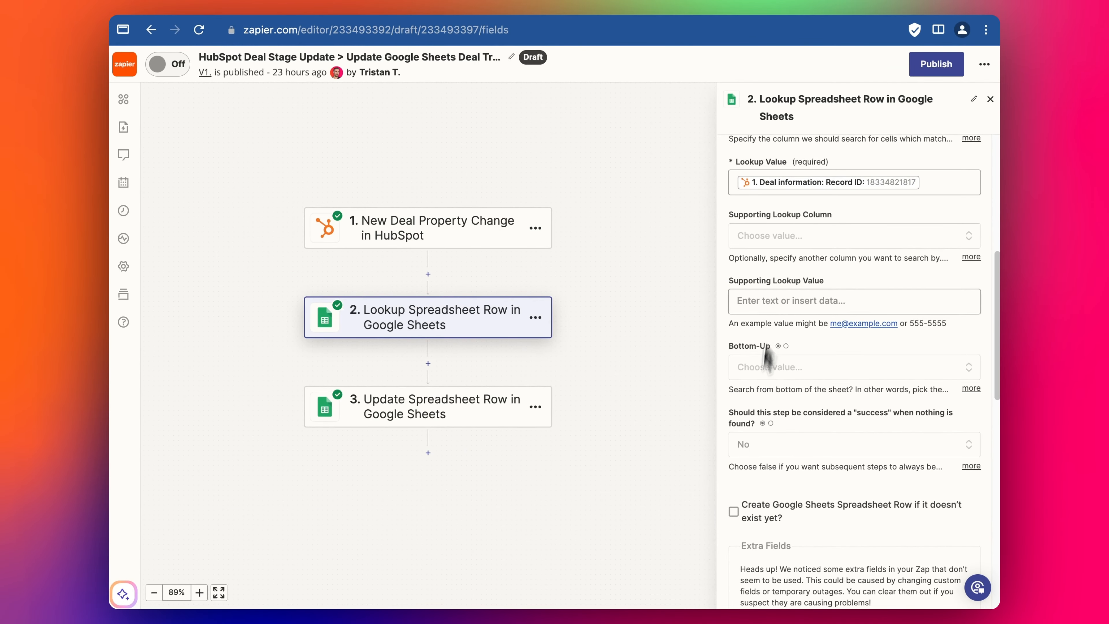
- Remove the lookup step's unused extra fields and continue to its test
{"action": "scroll", "coordinate": [773, 385], "scroll_direction": "down", "scroll_amount": 1}
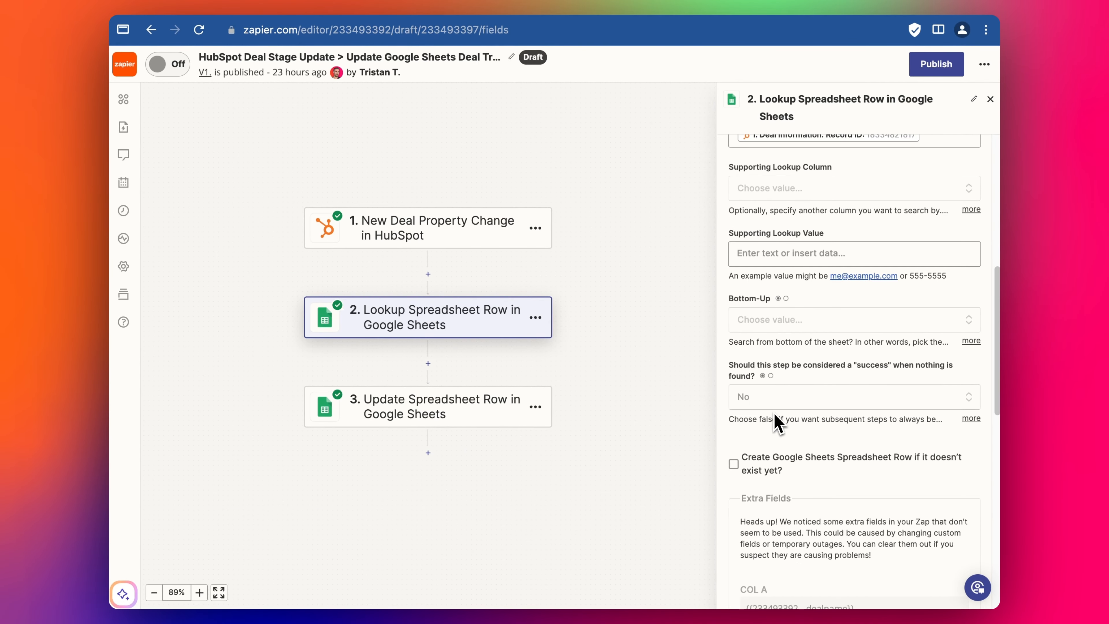
{"action": "scroll", "coordinate": [845, 406], "scroll_direction": "down", "scroll_amount": 2}
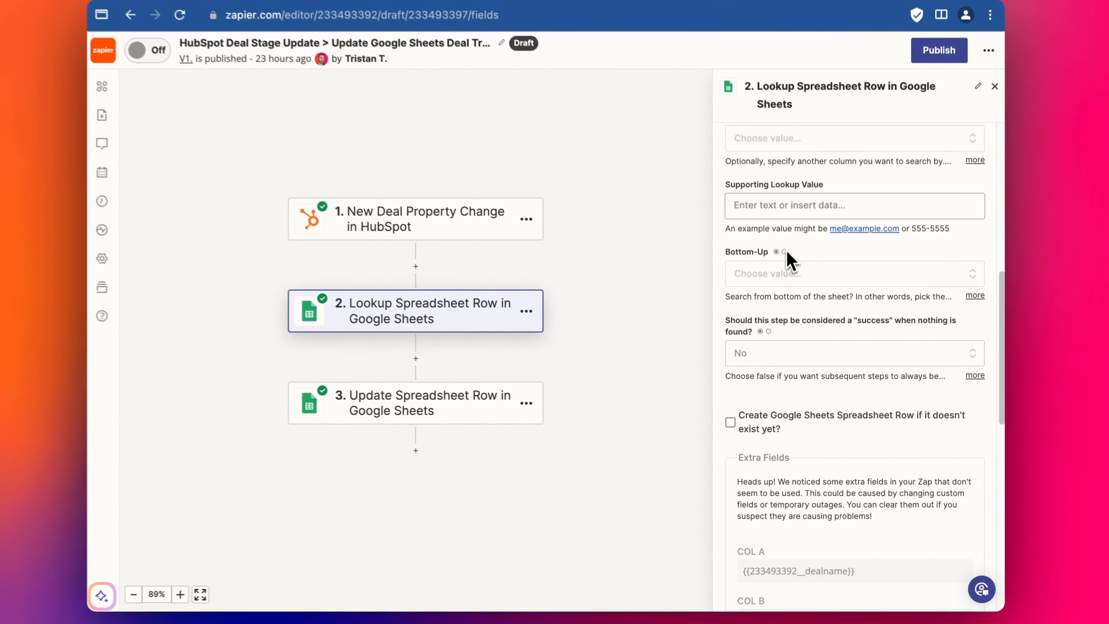
{"action": "scroll", "coordinate": [813, 421], "scroll_direction": "down", "scroll_amount": 10}
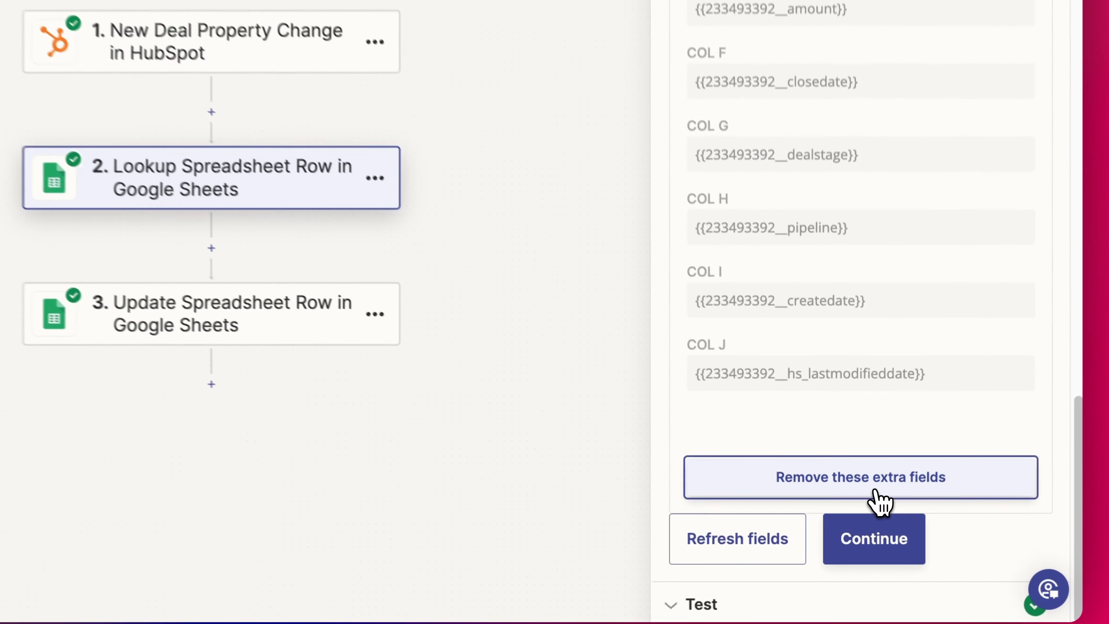
{"action": "left_click", "coordinate": [867, 519]}
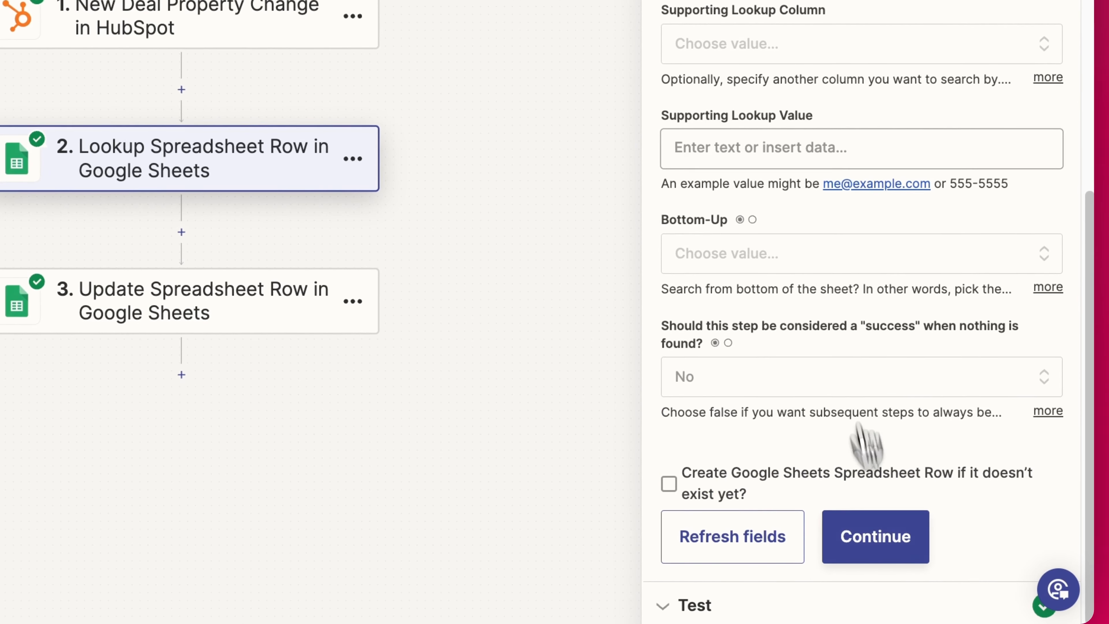
{"action": "left_click", "coordinate": [877, 540]}
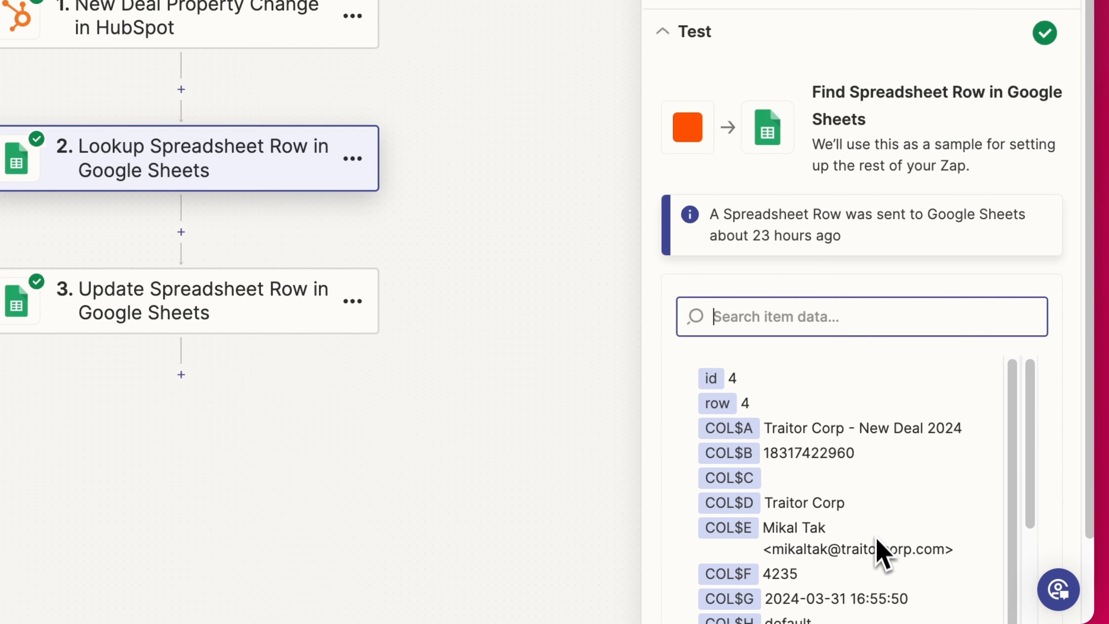
- Retest the lookup step, confirming it returns row 5 for The New Republic
{"action": "left_click", "coordinate": [739, 584]}
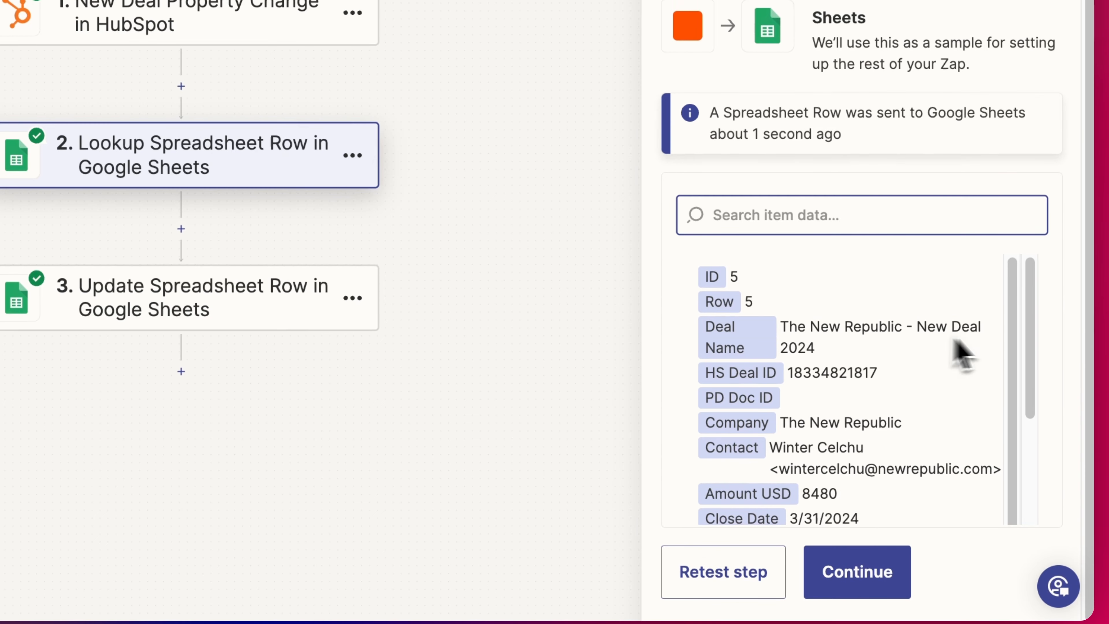
{"action": "scroll", "coordinate": [865, 421], "scroll_direction": "down", "scroll_amount": 1}
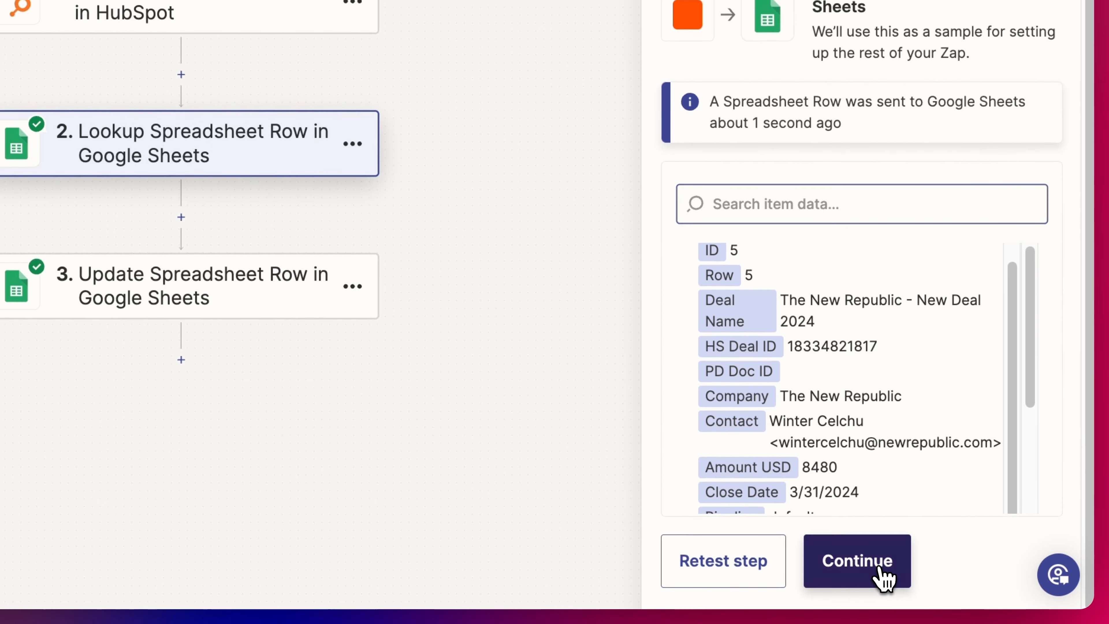
{"action": "left_click", "coordinate": [877, 579]}
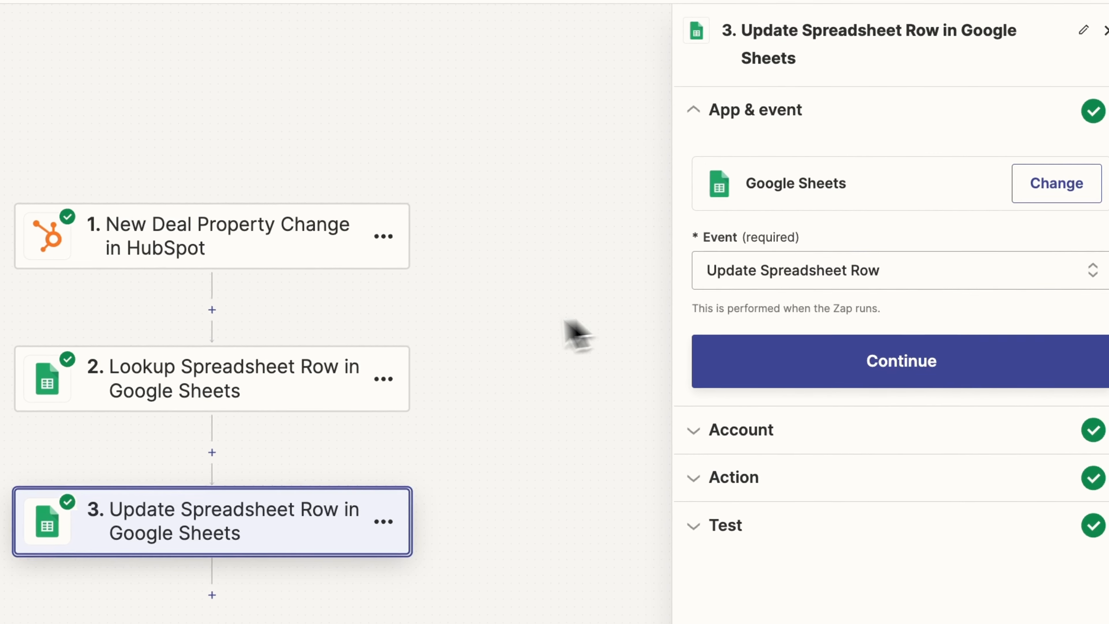
- Confirm step 3's App & event and Account settings to reveal its action fields
{"action": "left_click", "coordinate": [931, 372]}
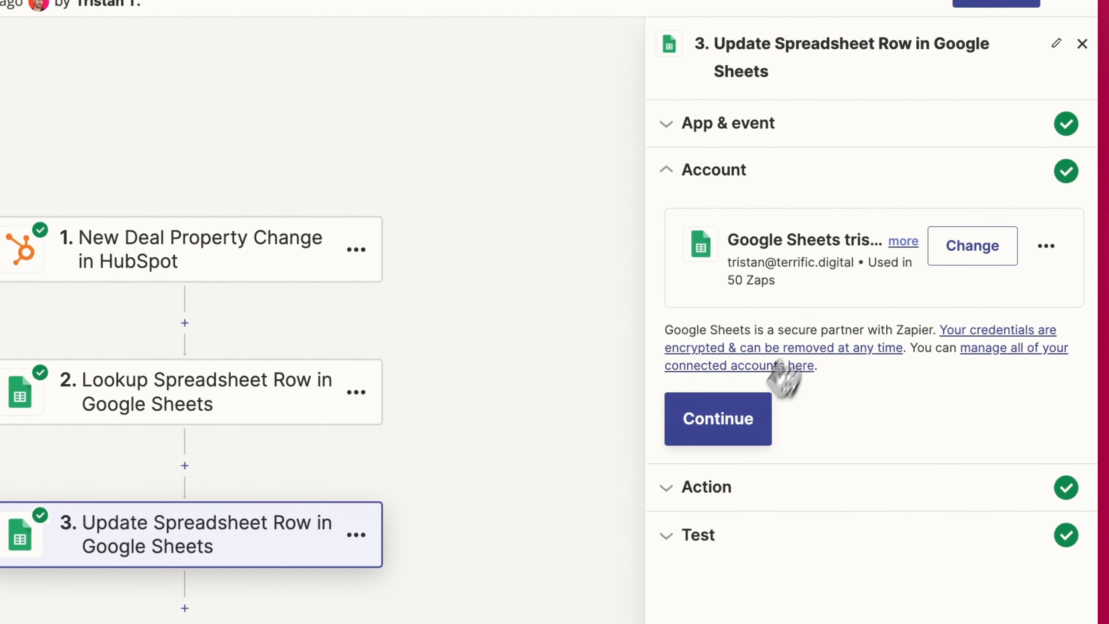
{"action": "left_click", "coordinate": [738, 443]}
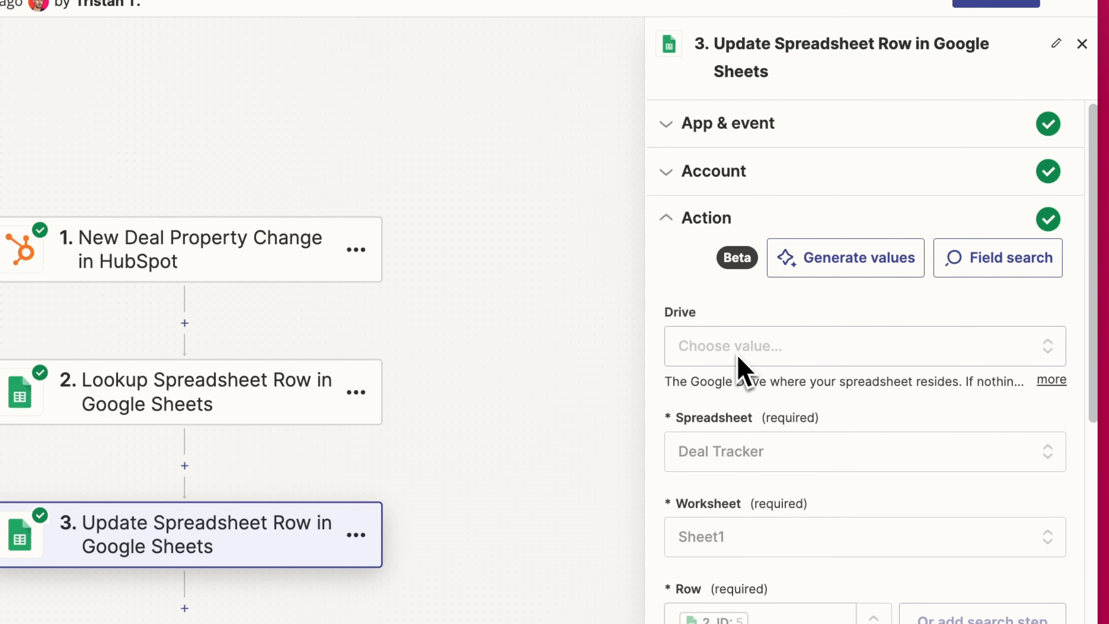
{"action": "scroll", "coordinate": [743, 372], "scroll_direction": "down", "scroll_amount": 5}
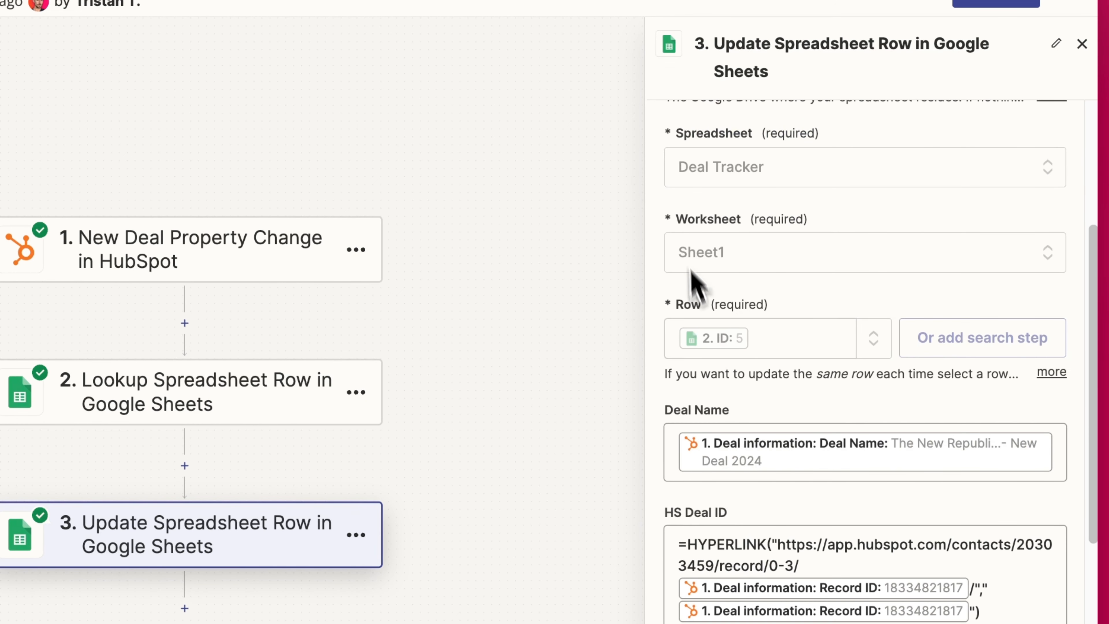
{"action": "scroll", "coordinate": [830, 306], "scroll_direction": "down", "scroll_amount": 1}
- Check the Row dropdown's Row and Custom tabs, keeping Row mapped to the lookup's ID 5
{"action": "left_click", "coordinate": [740, 315]}
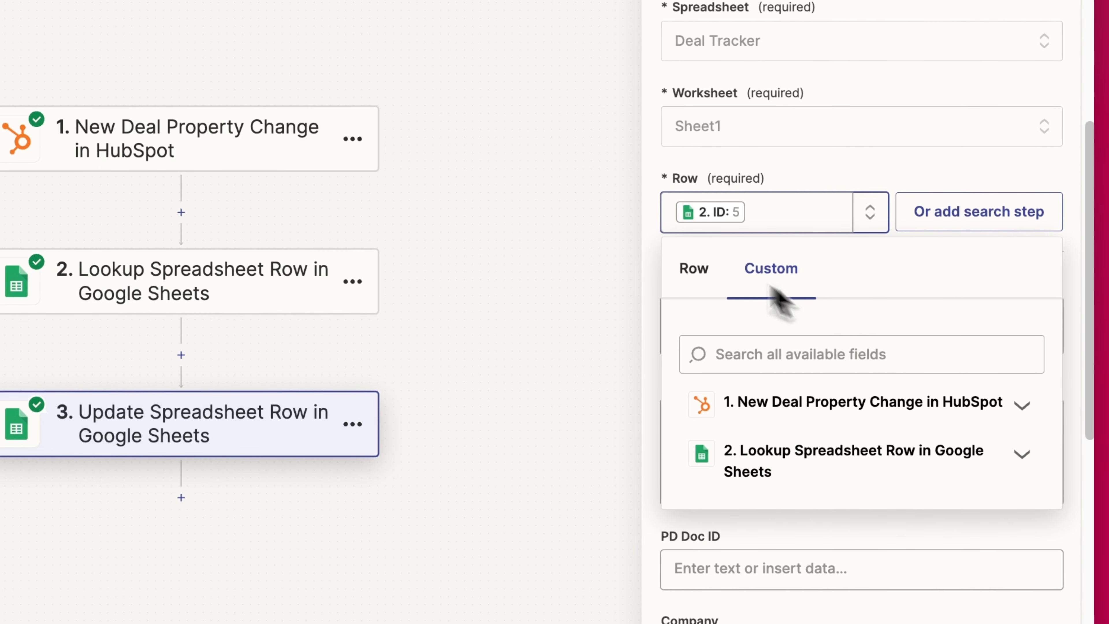
{"action": "left_click", "coordinate": [698, 268]}
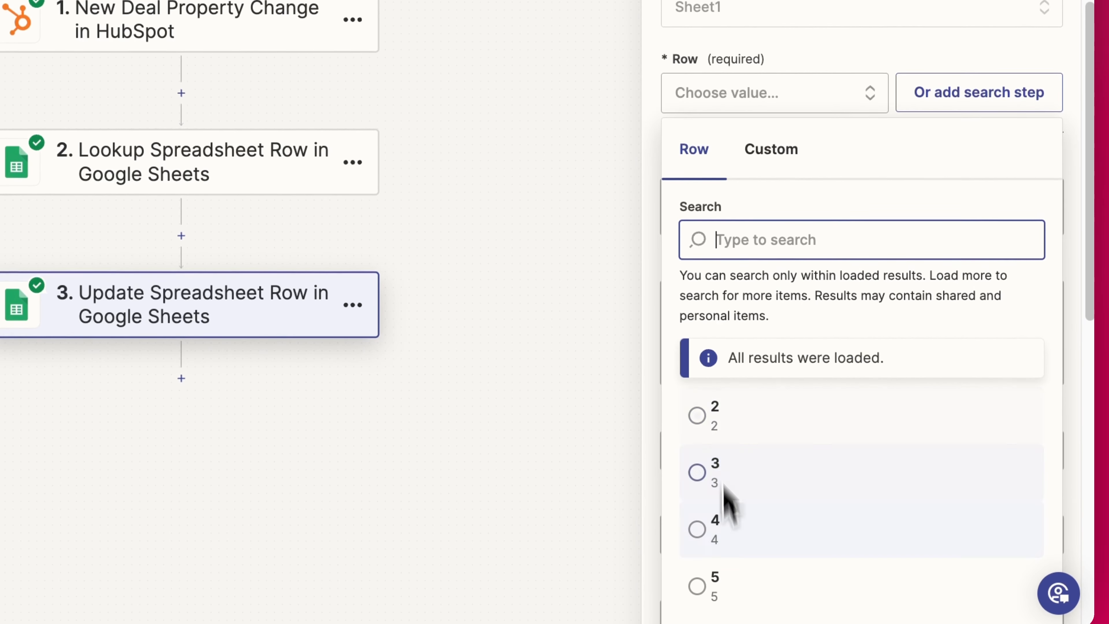
{"action": "left_click", "coordinate": [759, 203]}
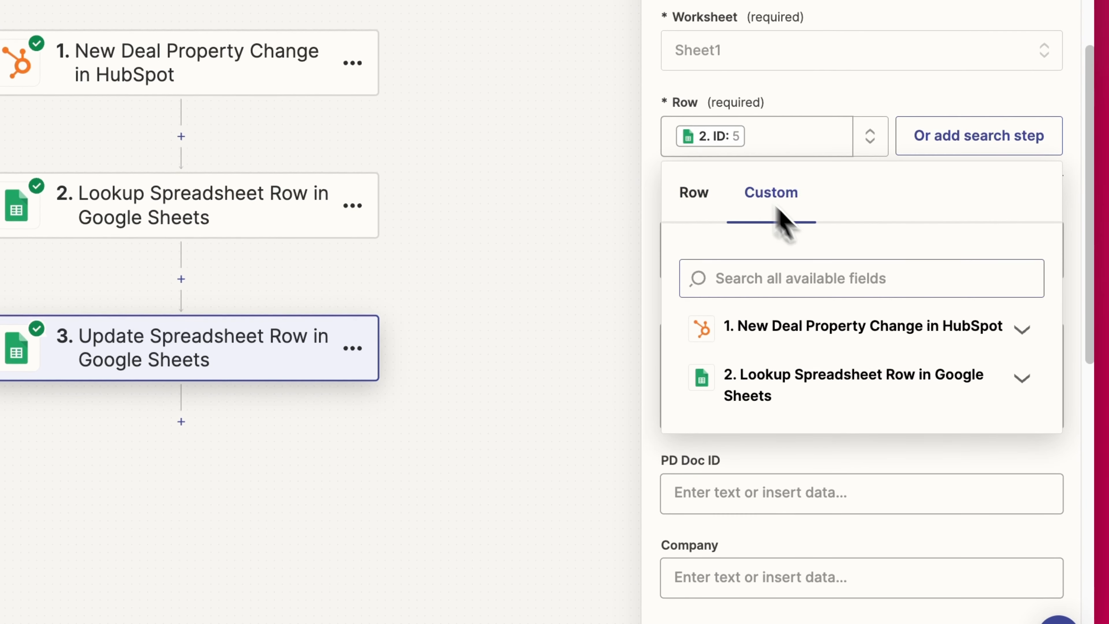
{"action": "left_click", "coordinate": [772, 394]}
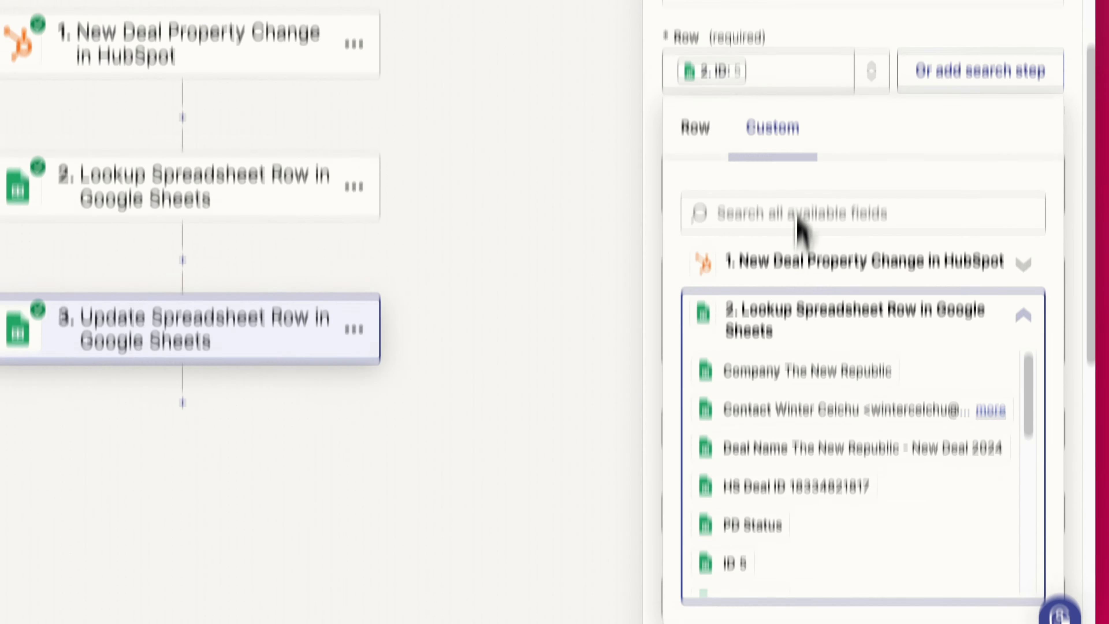
{"action": "left_click", "coordinate": [840, 34]}
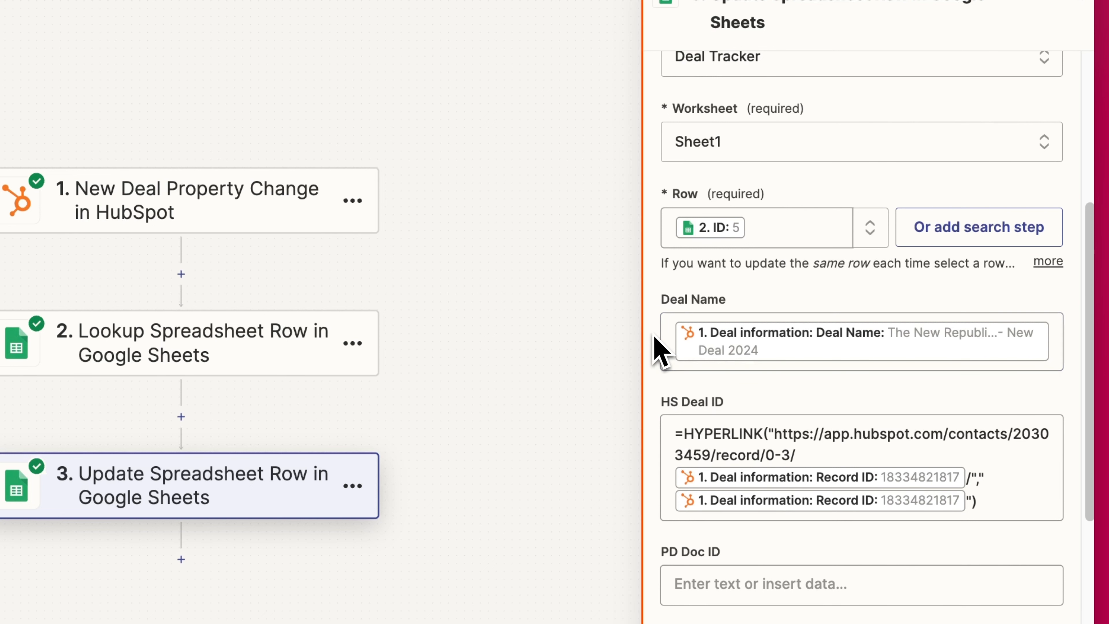
- Review the HS Deal ID HYPERLINK formula in the update step
{"action": "scroll", "coordinate": [741, 363], "scroll_direction": "down", "scroll_amount": 1}
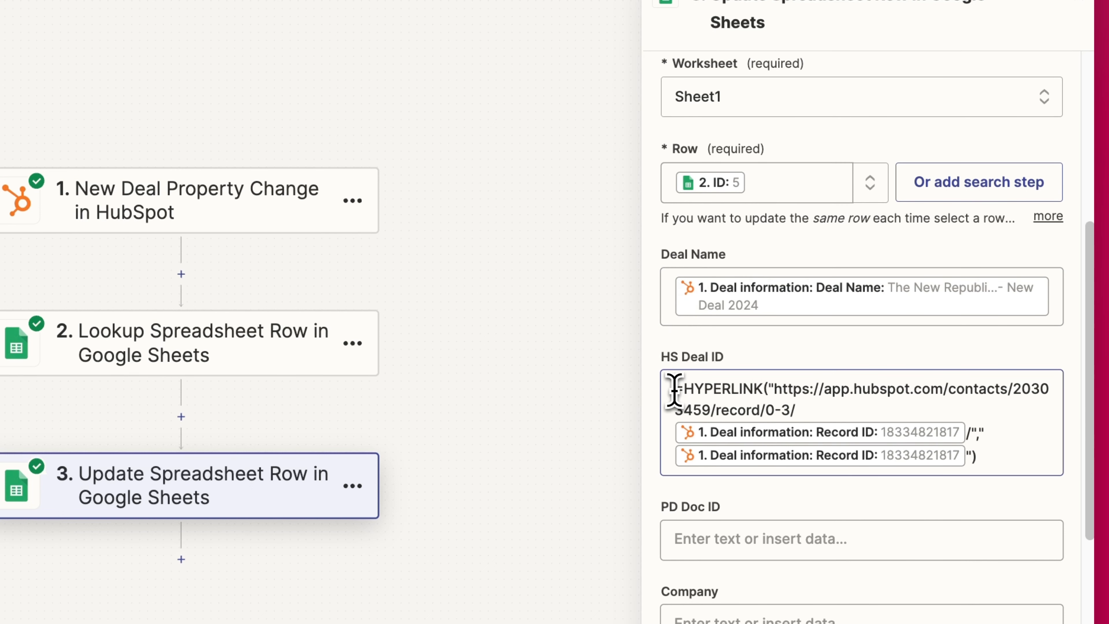
{"action": "left_click_drag", "start_coordinate": [674, 390], "coordinate": [827, 403]}
{"action": "left_click", "coordinate": [819, 405]}
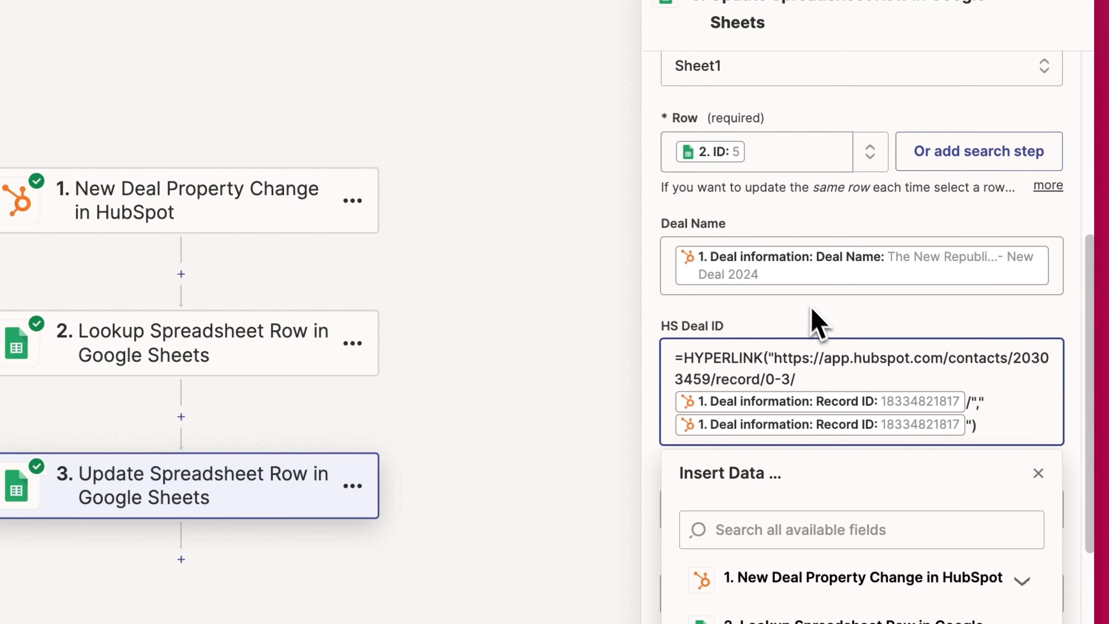
{"action": "left_click", "coordinate": [816, 314]}
{"action": "scroll", "coordinate": [797, 364], "scroll_direction": "down", "scroll_amount": 1}
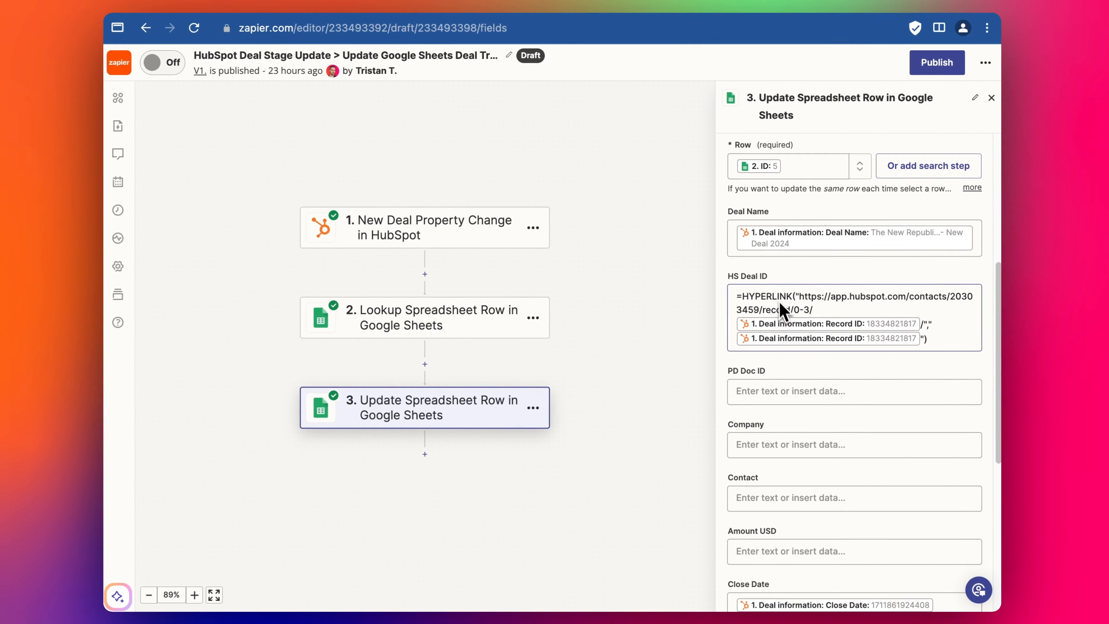
{"action": "scroll", "coordinate": [808, 310], "scroll_direction": "up", "scroll_amount": 5}
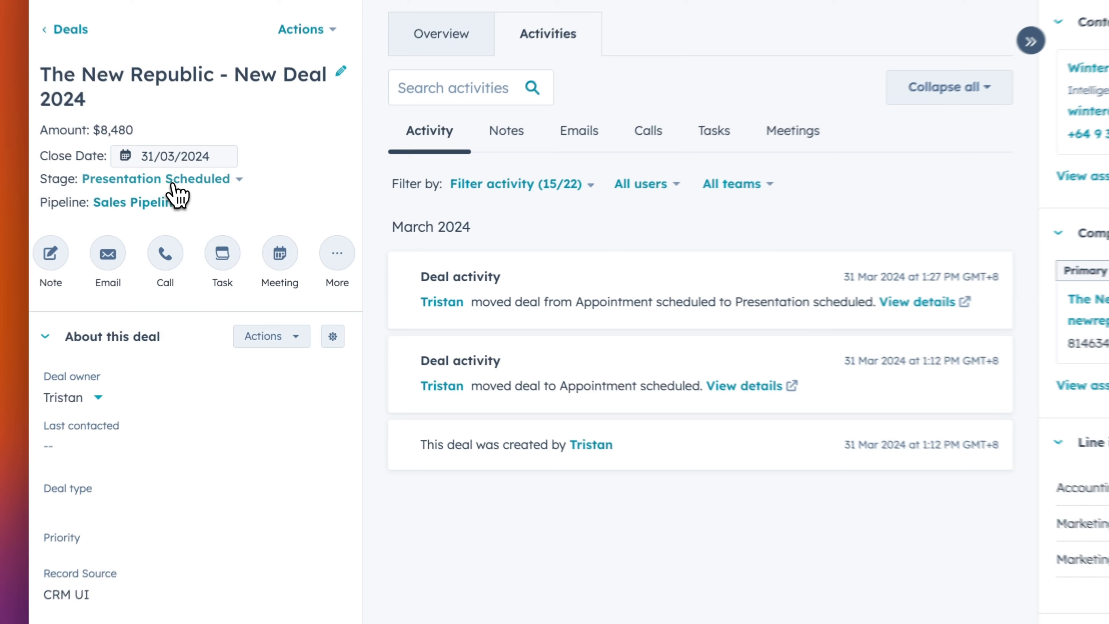
- Check the Stage dropdown on The New Republic – New Deal 2024 deal record
{"action": "left_click", "coordinate": [205, 218]}
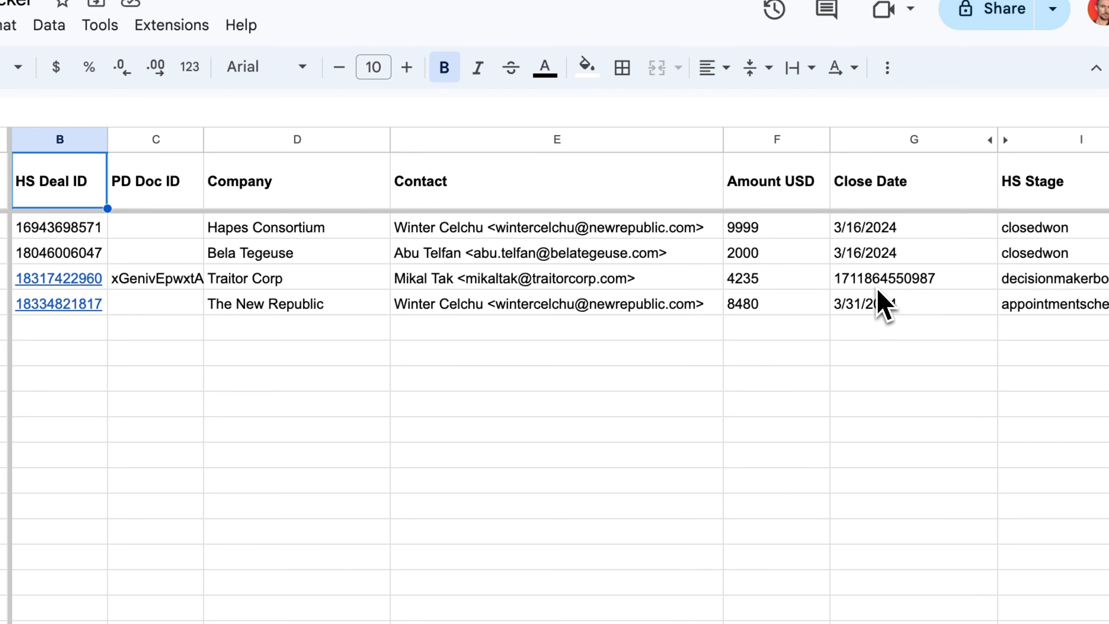
- Select the Company and Contact cells to inspect the Deal Tracker's deal rows
{"action": "left_click_drag", "start_coordinate": [353, 279], "coordinate": [702, 287]}
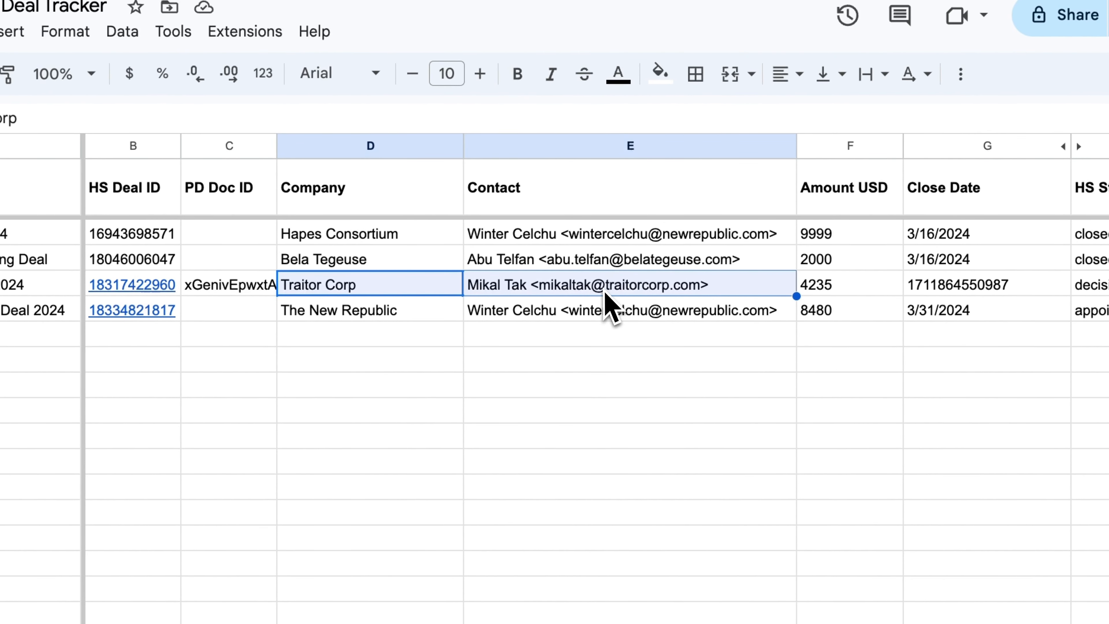
{"action": "left_click_drag", "start_coordinate": [284, 311], "coordinate": [332, 235]}
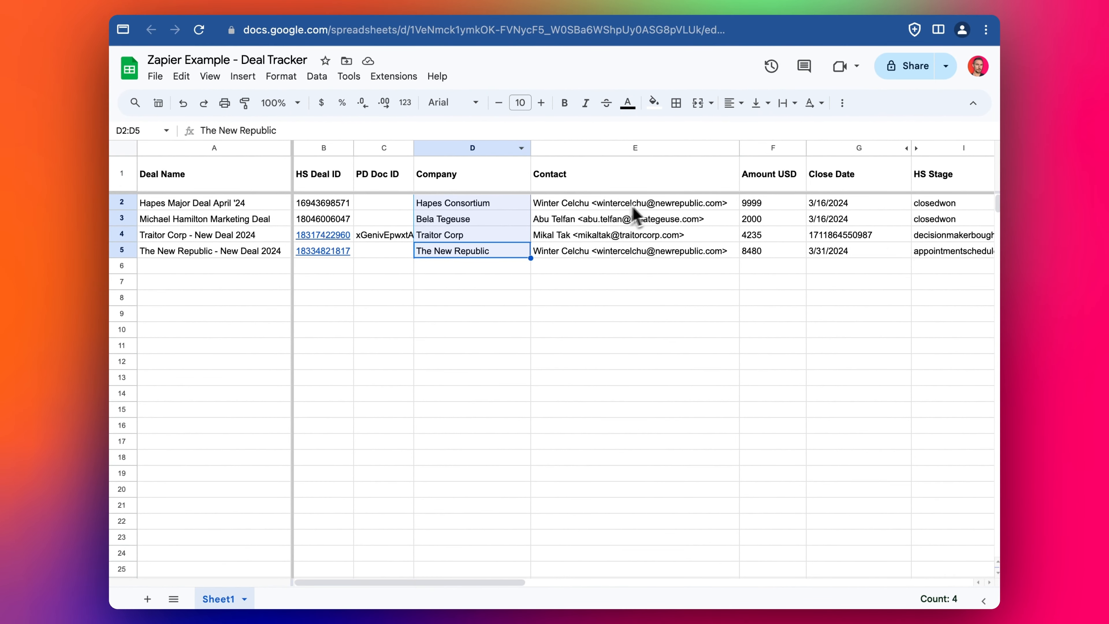
- Delete the HS Deal ID formula from step 3's fields
{"action": "left_click", "coordinate": [370, 5]}
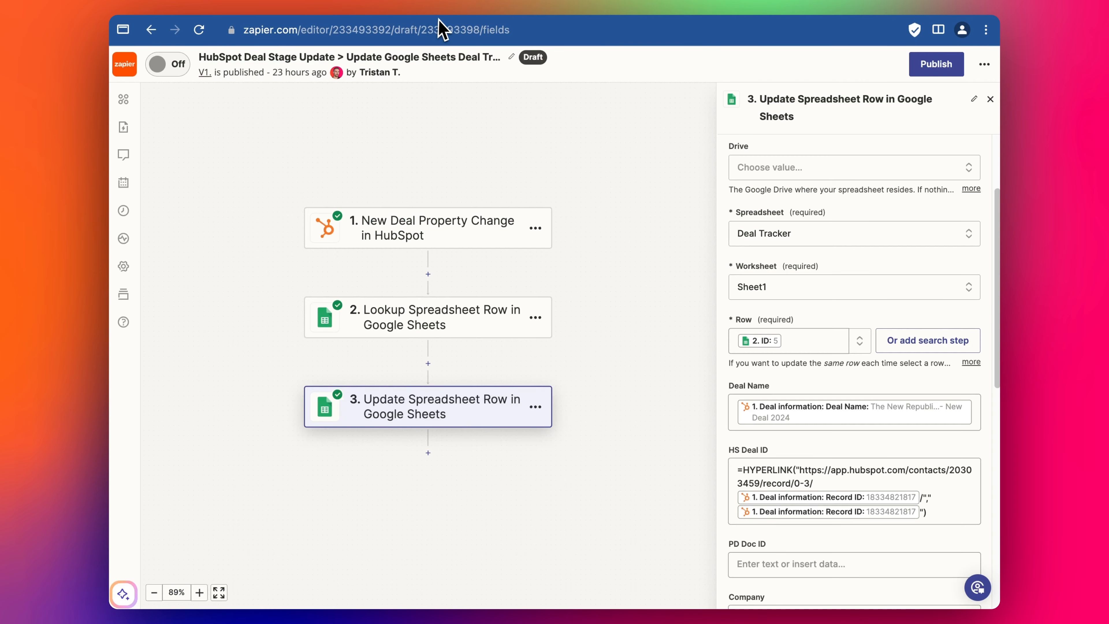
{"action": "scroll", "coordinate": [825, 335], "scroll_direction": "down", "scroll_amount": 3}
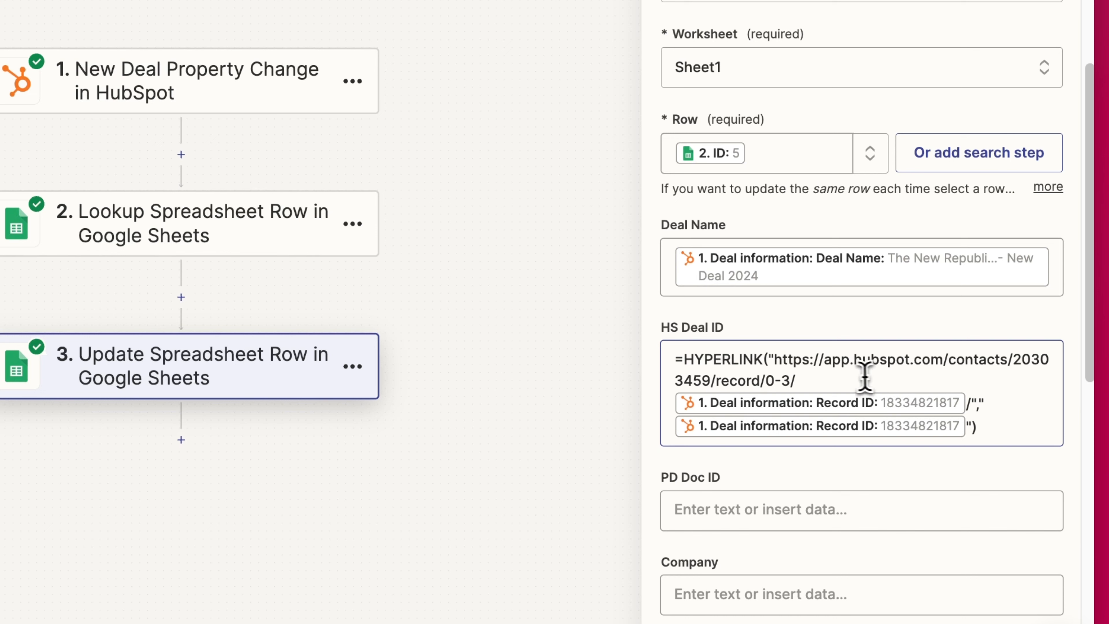
{"action": "left_click", "coordinate": [864, 375]}
{"action": "left_click_drag", "start_coordinate": [707, 361], "coordinate": [1012, 437]}
{"action": "left_click", "coordinate": [1019, 433]}
{"action": "key", "text": "super+a"}
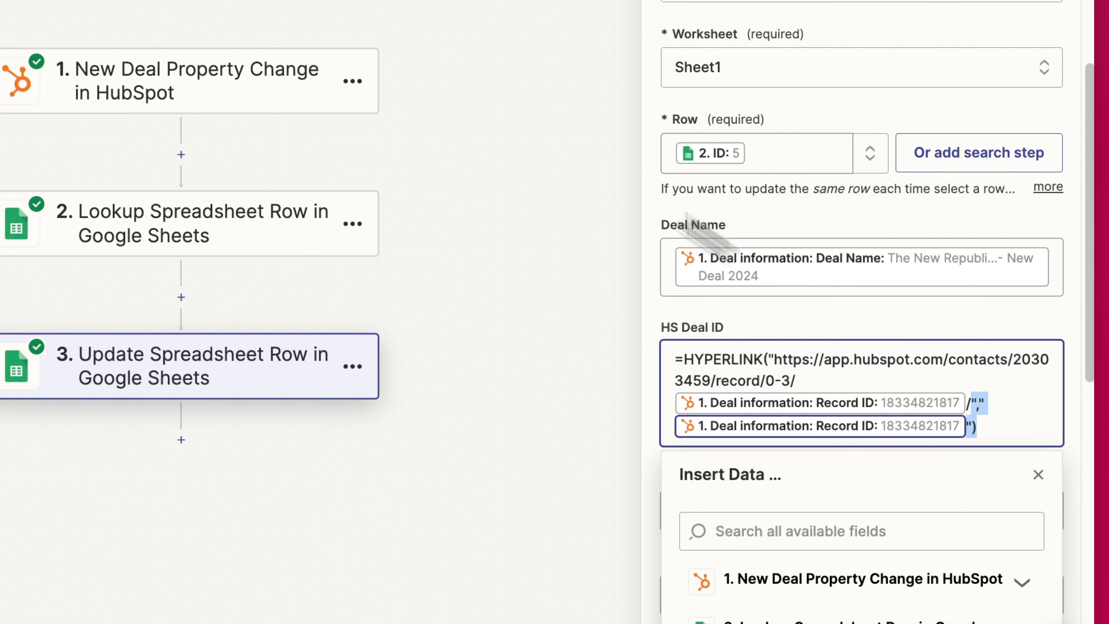
{"action": "key", "text": "BackSpace"}
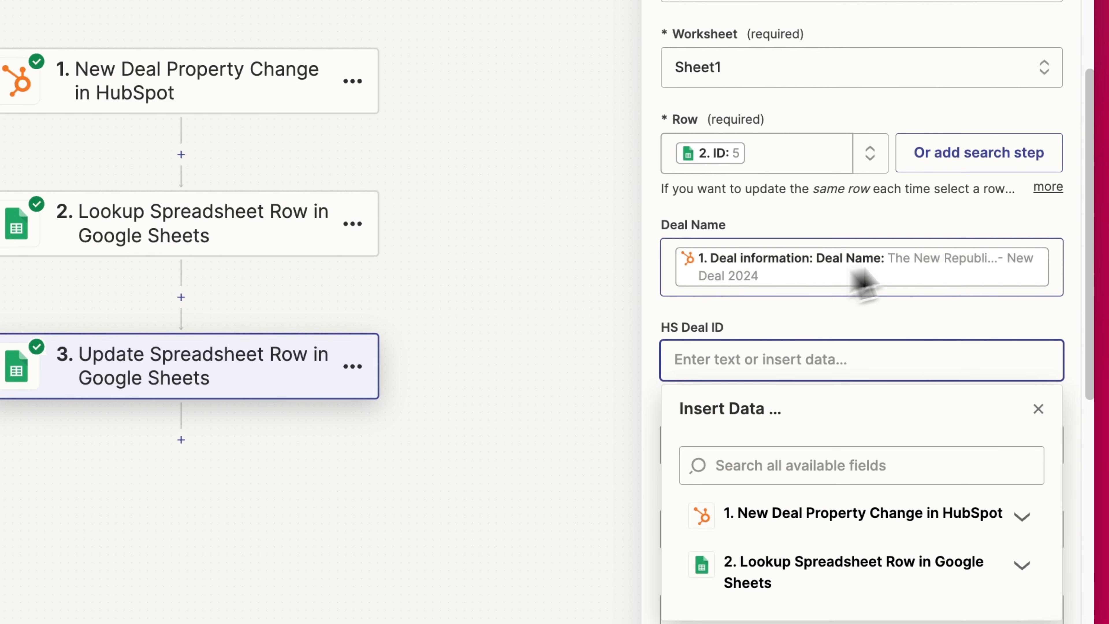
{"action": "left_click", "coordinate": [836, 262]}
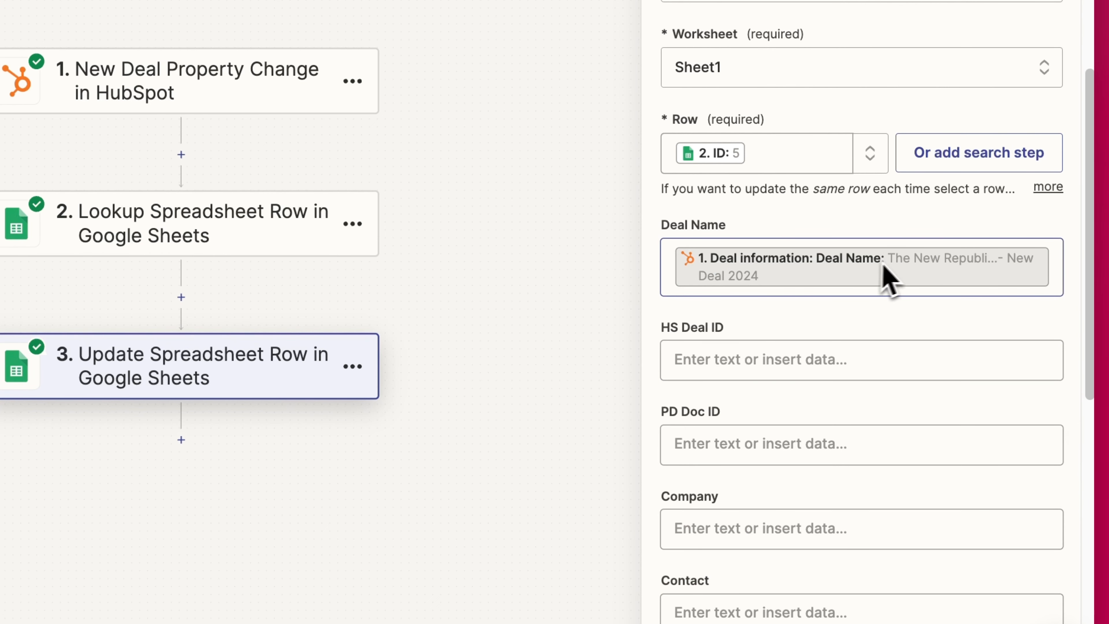
- Map HubSpot's Deal revenue: Amount into the Amount USD field
{"action": "scroll", "coordinate": [862, 258], "scroll_direction": "down", "scroll_amount": 3}
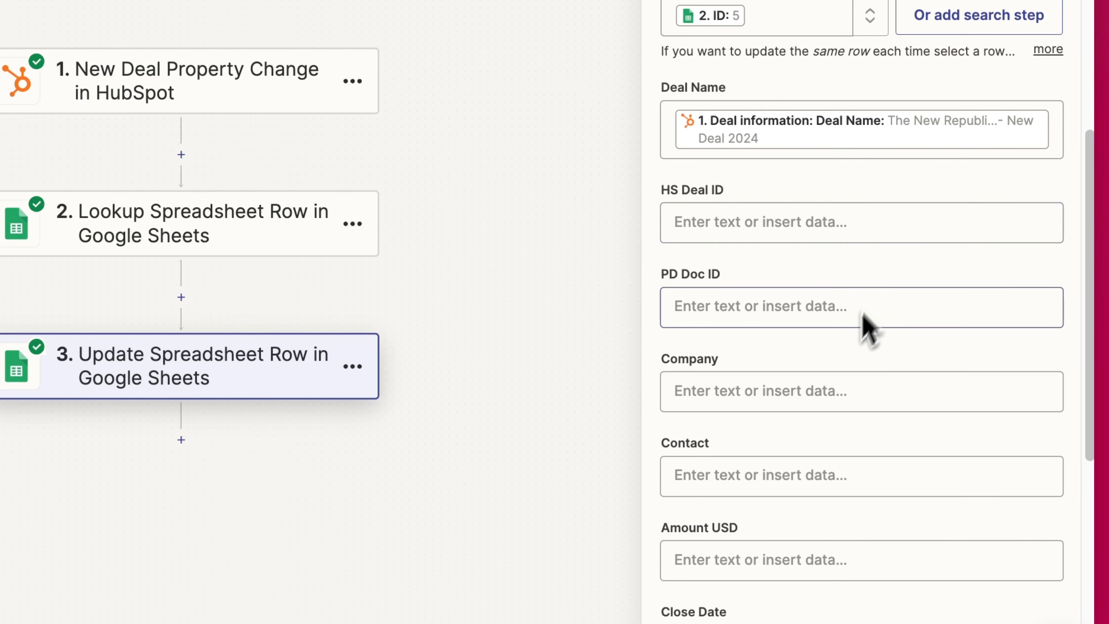
{"action": "scroll", "coordinate": [813, 319], "scroll_direction": "down", "scroll_amount": 1}
{"action": "scroll", "coordinate": [734, 350], "scroll_direction": "down", "scroll_amount": 1}
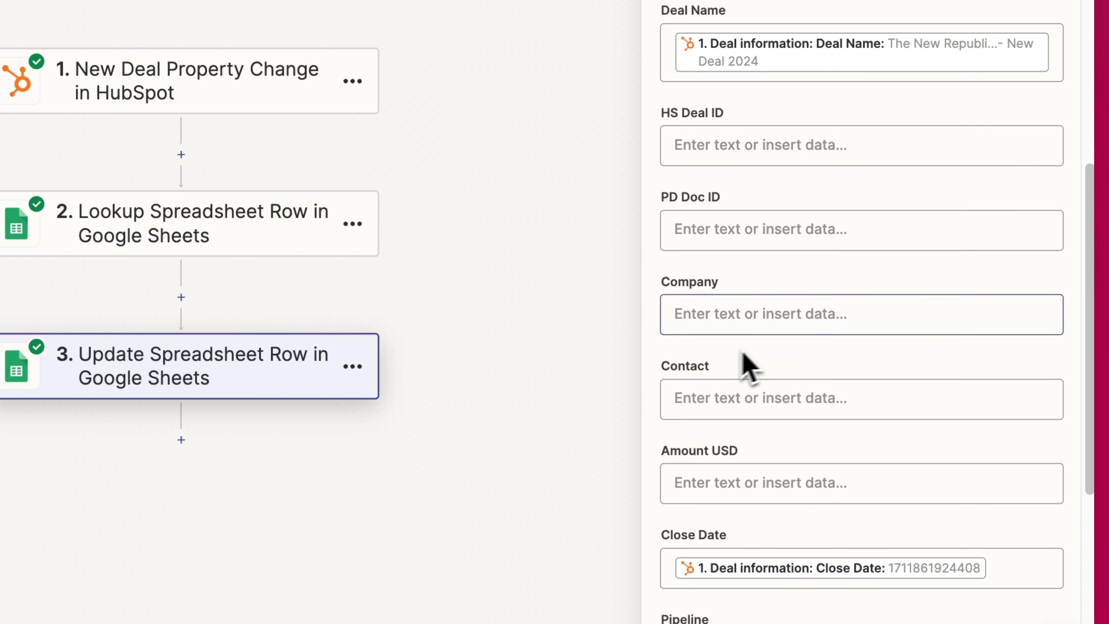
{"action": "scroll", "coordinate": [830, 371], "scroll_direction": "down", "scroll_amount": 1}
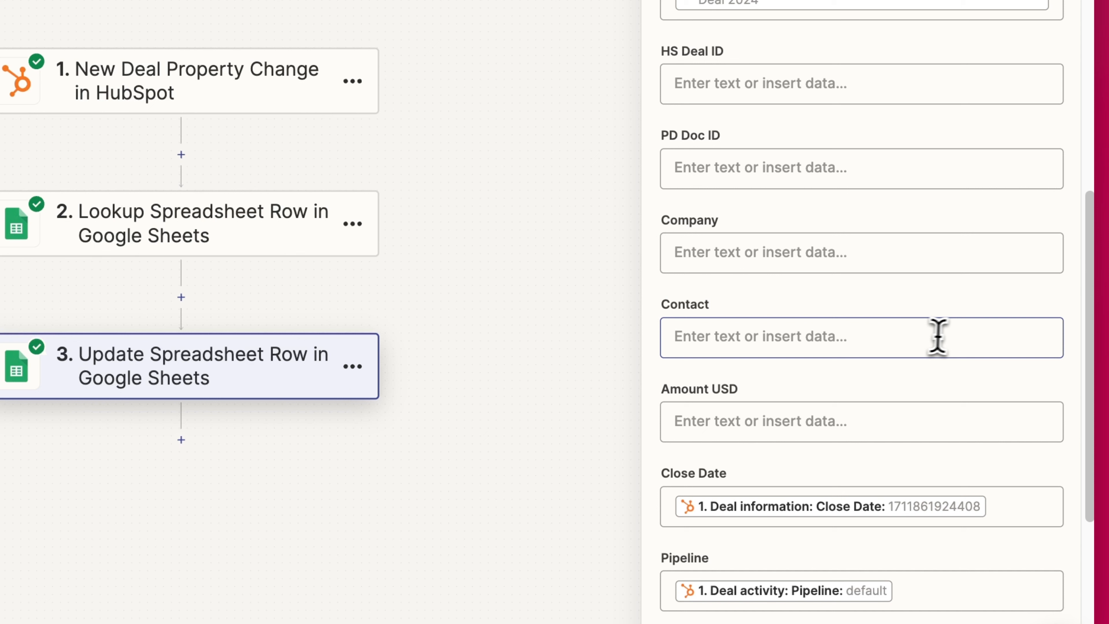
{"action": "left_click", "coordinate": [838, 337]}
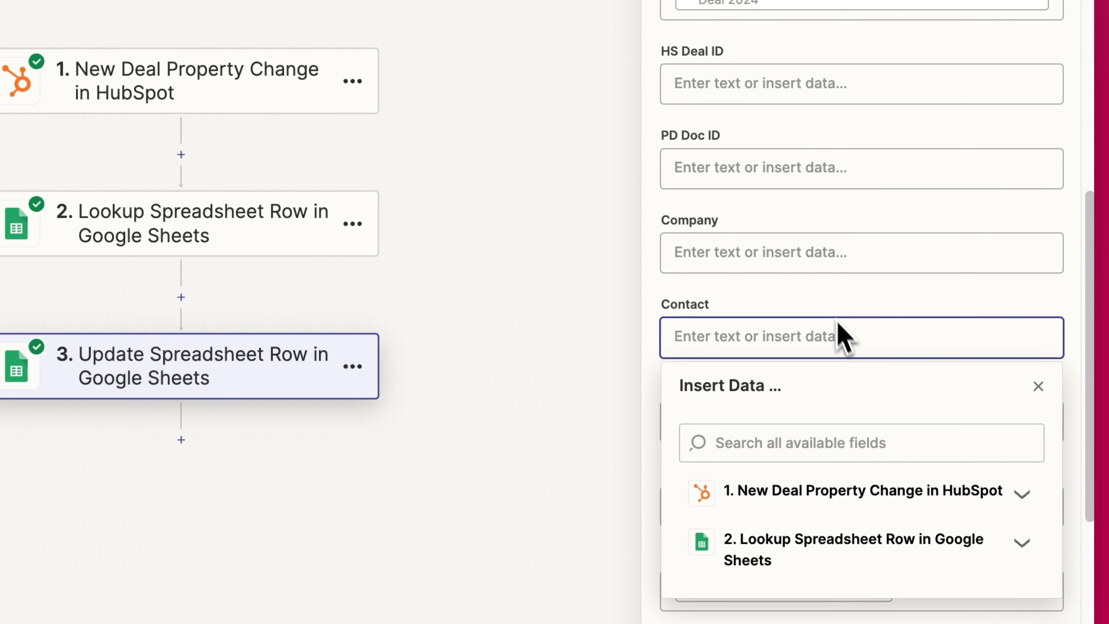
{"action": "left_click", "coordinate": [834, 303]}
{"action": "scroll", "coordinate": [834, 301], "scroll_direction": "down", "scroll_amount": 1}
{"action": "scroll", "coordinate": [772, 341], "scroll_direction": "down", "scroll_amount": 1}
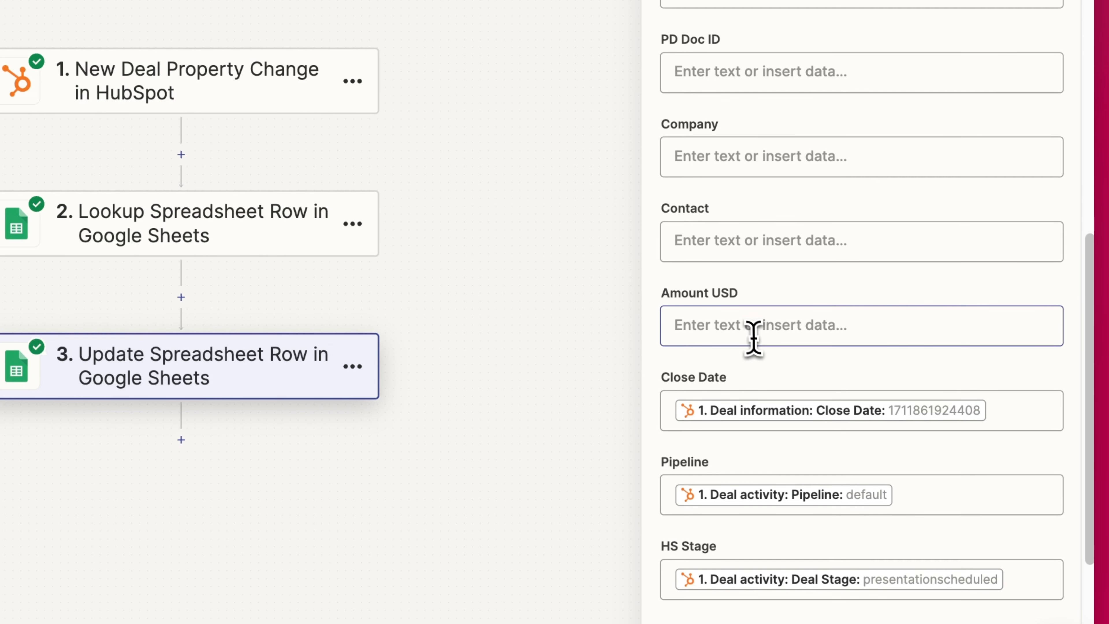
{"action": "left_click", "coordinate": [751, 326]}
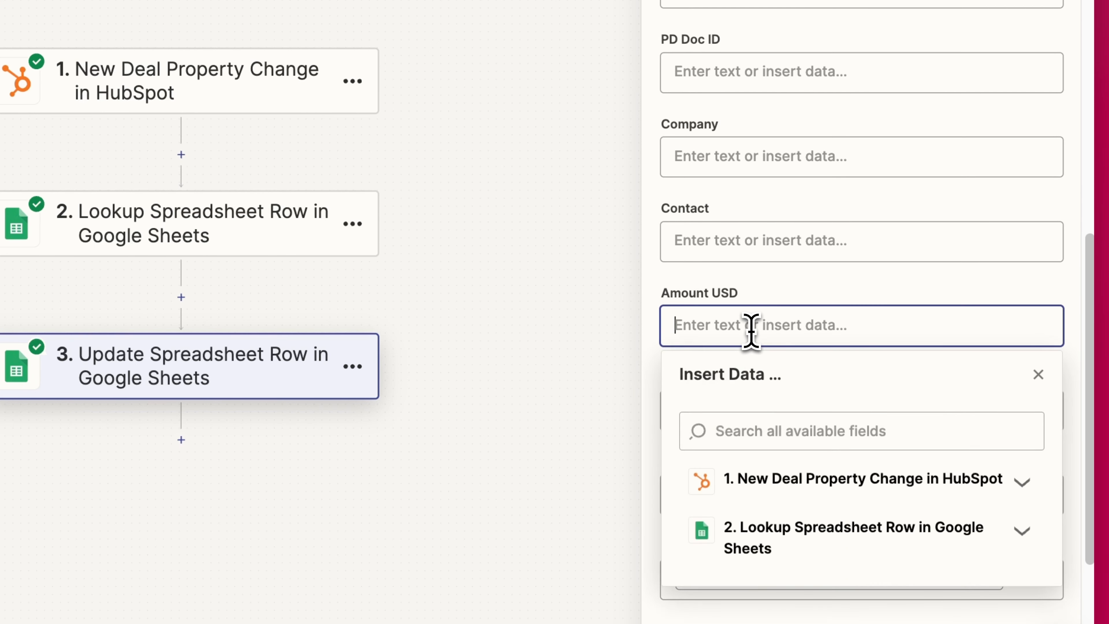
{"action": "left_click", "coordinate": [804, 482]}
{"action": "scroll", "coordinate": [801, 393], "scroll_direction": "down", "scroll_amount": 1}
{"action": "left_click", "coordinate": [797, 544]}
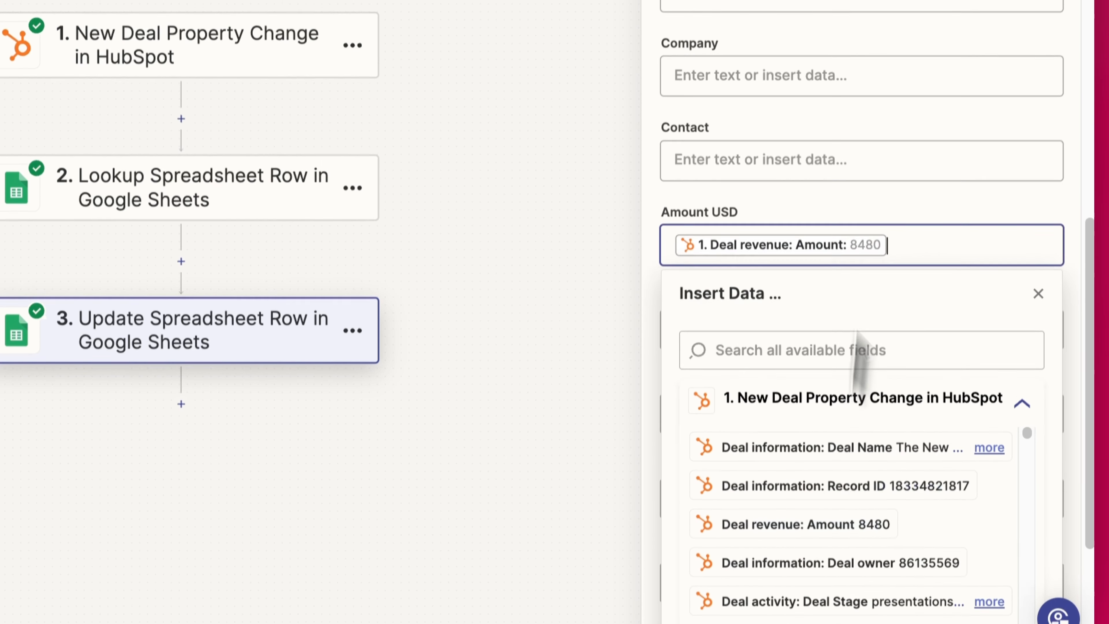
{"action": "left_click", "coordinate": [842, 218]}
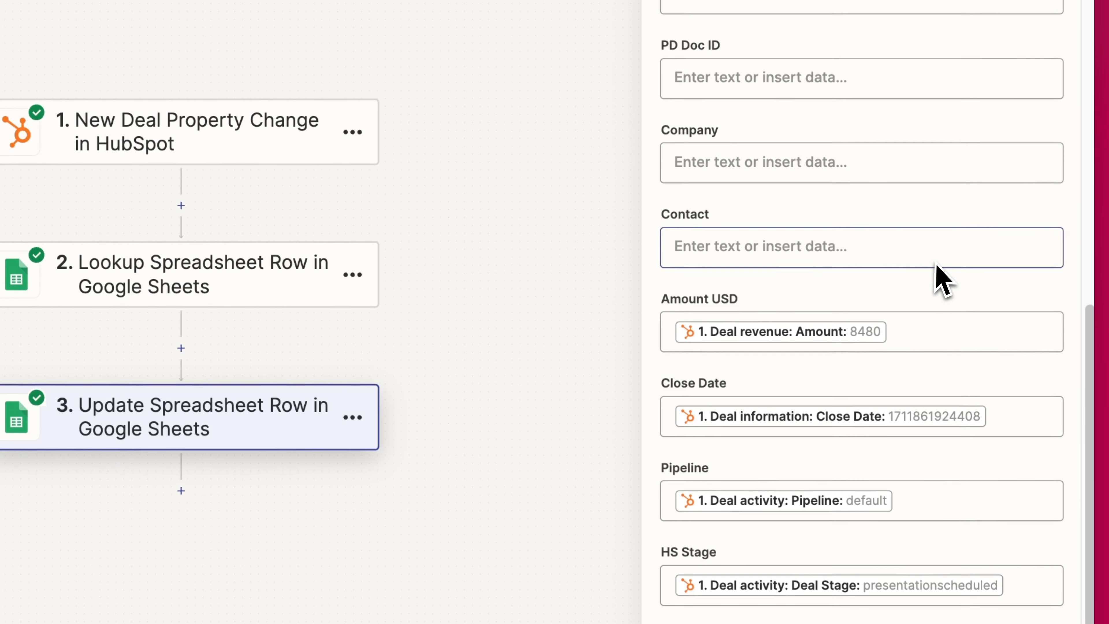
- Clear the mapped values from the Pipeline and Create Date fields
{"action": "scroll", "coordinate": [939, 289], "scroll_direction": "down", "scroll_amount": 1}
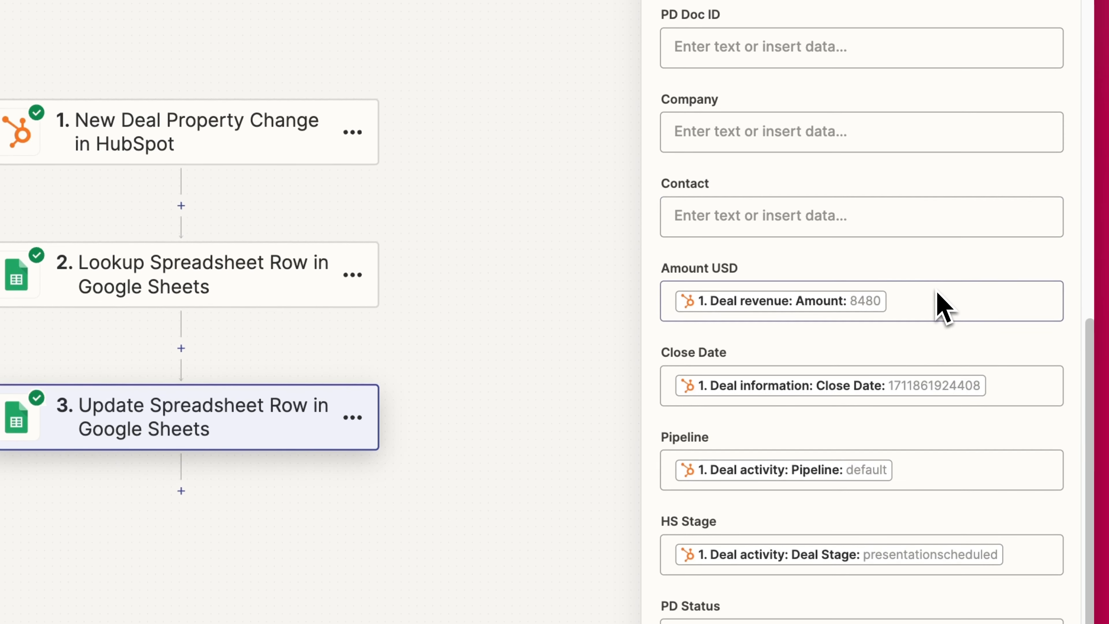
{"action": "scroll", "coordinate": [983, 415], "scroll_direction": "down", "scroll_amount": 1}
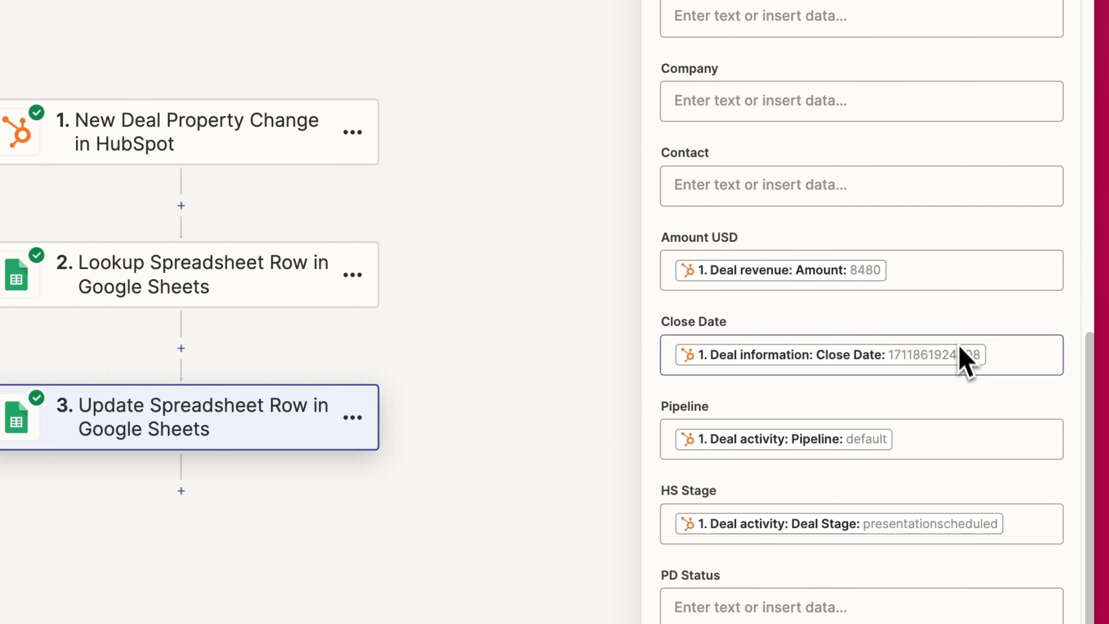
{"action": "key", "text": "BackSpace"}
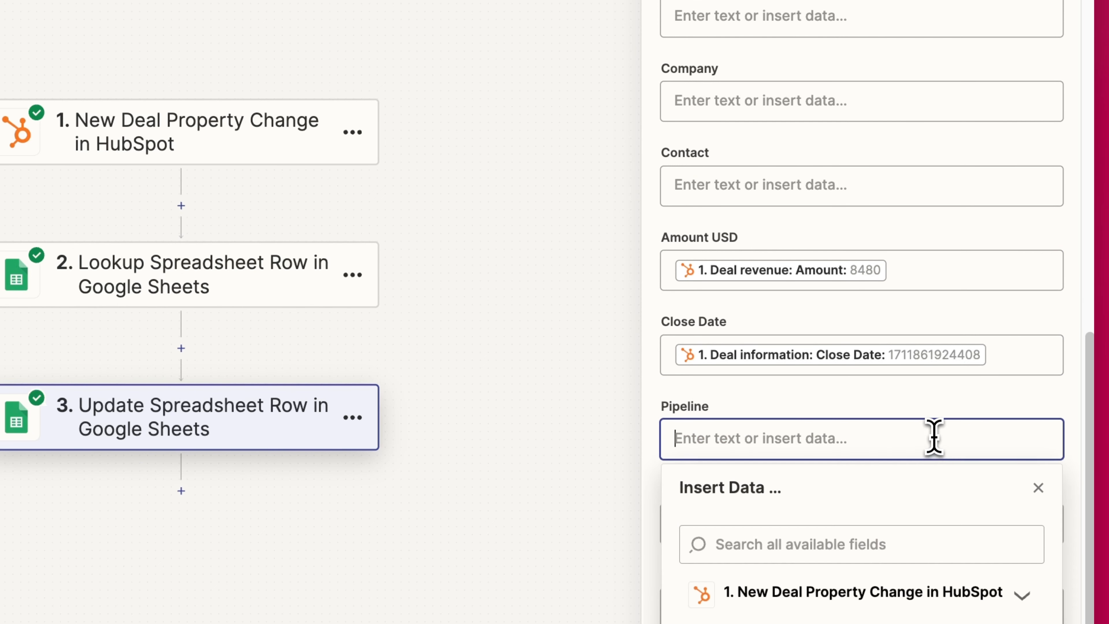
{"action": "left_click", "coordinate": [948, 397]}
{"action": "scroll", "coordinate": [948, 404], "scroll_direction": "down", "scroll_amount": 1}
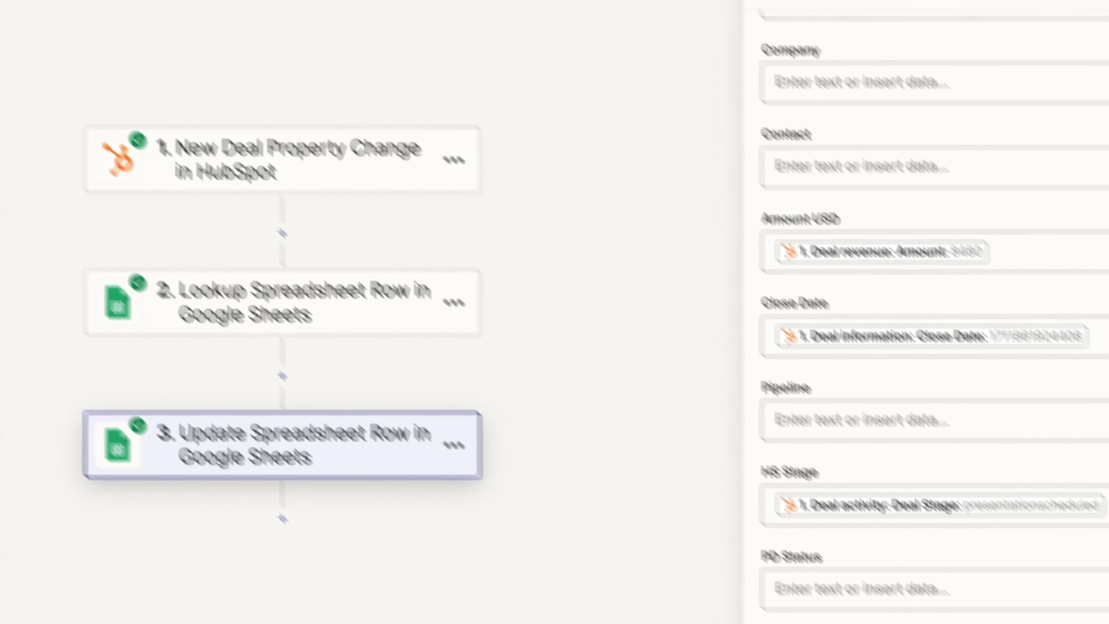
{"action": "scroll", "coordinate": [894, 485], "scroll_direction": "down", "scroll_amount": 1}
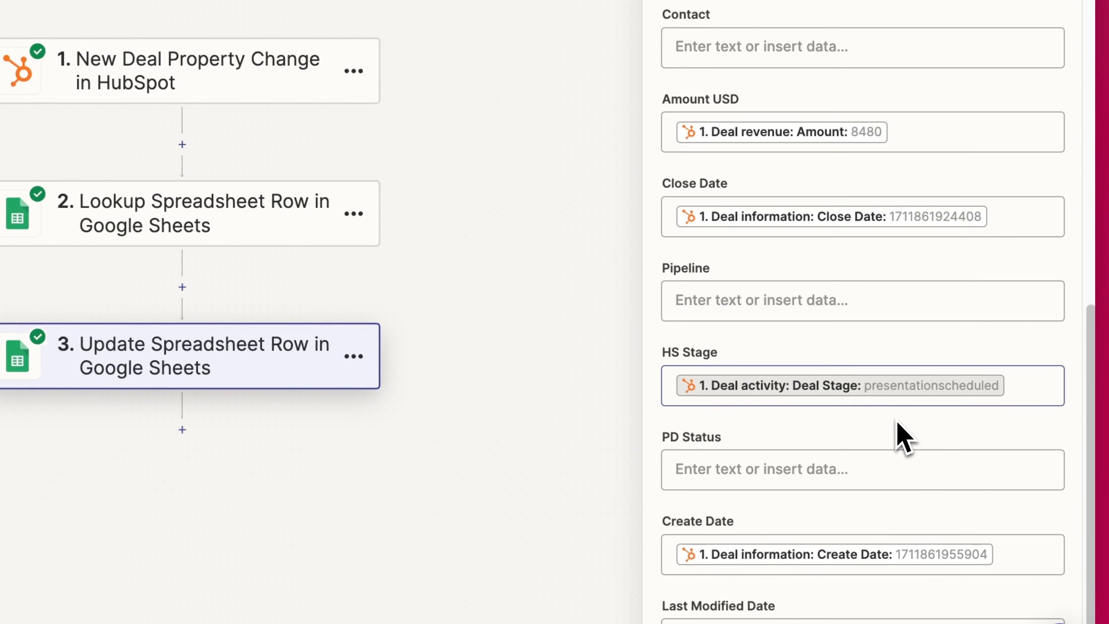
{"action": "scroll", "coordinate": [891, 437], "scroll_direction": "down", "scroll_amount": 3}
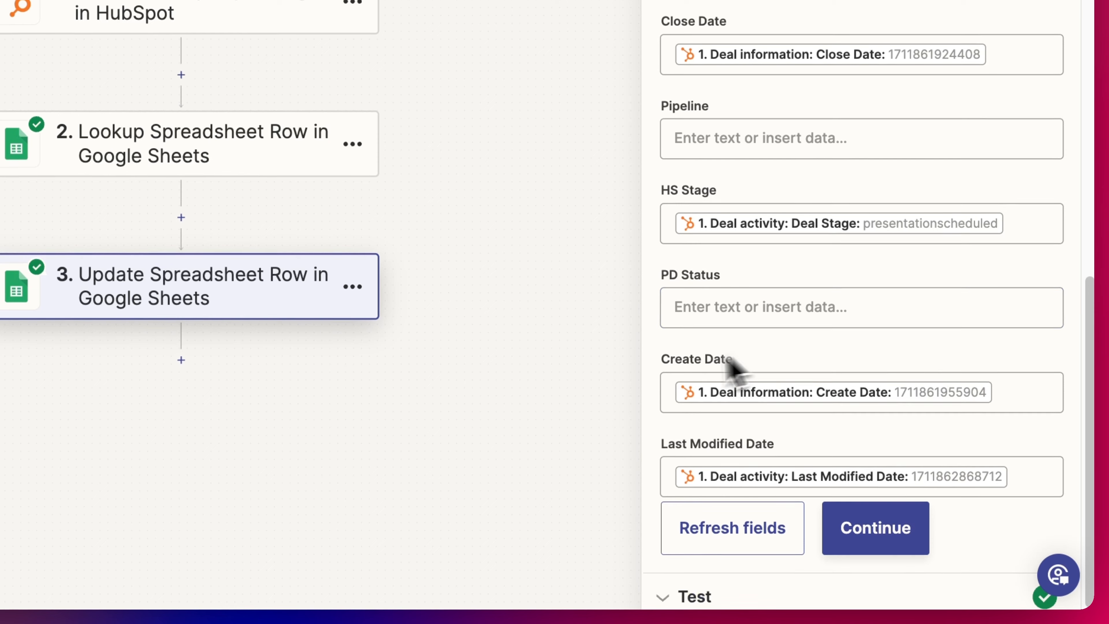
{"action": "left_click", "coordinate": [1018, 391]}
{"action": "key", "text": "BackSpace"}
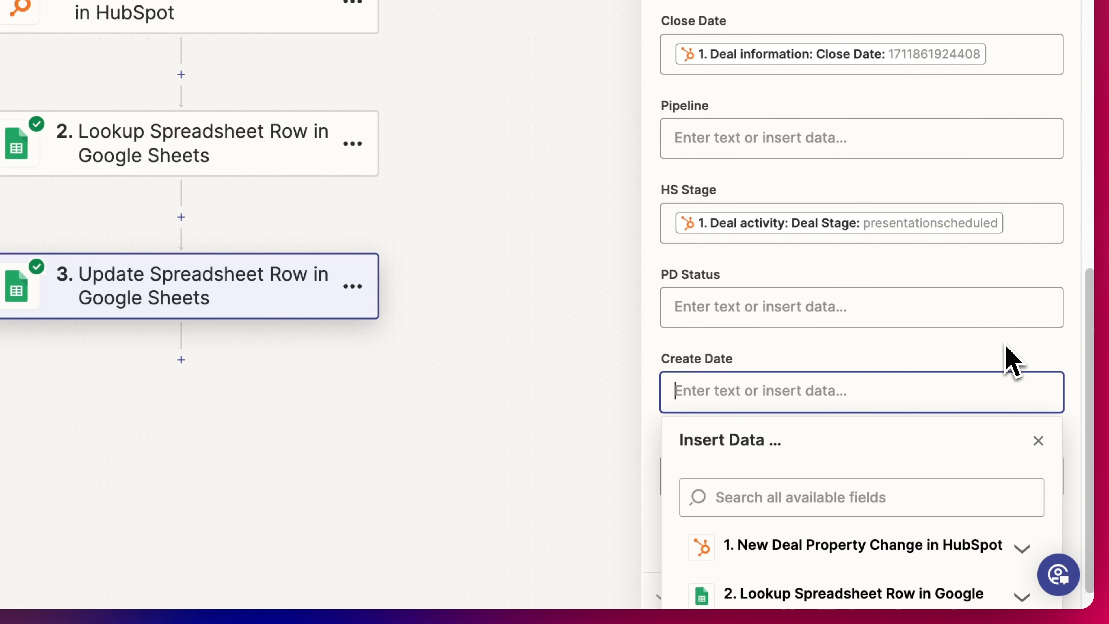
{"action": "scroll", "coordinate": [1005, 343], "scroll_direction": "down", "scroll_amount": 1}
{"action": "left_click", "coordinate": [1033, 307]}
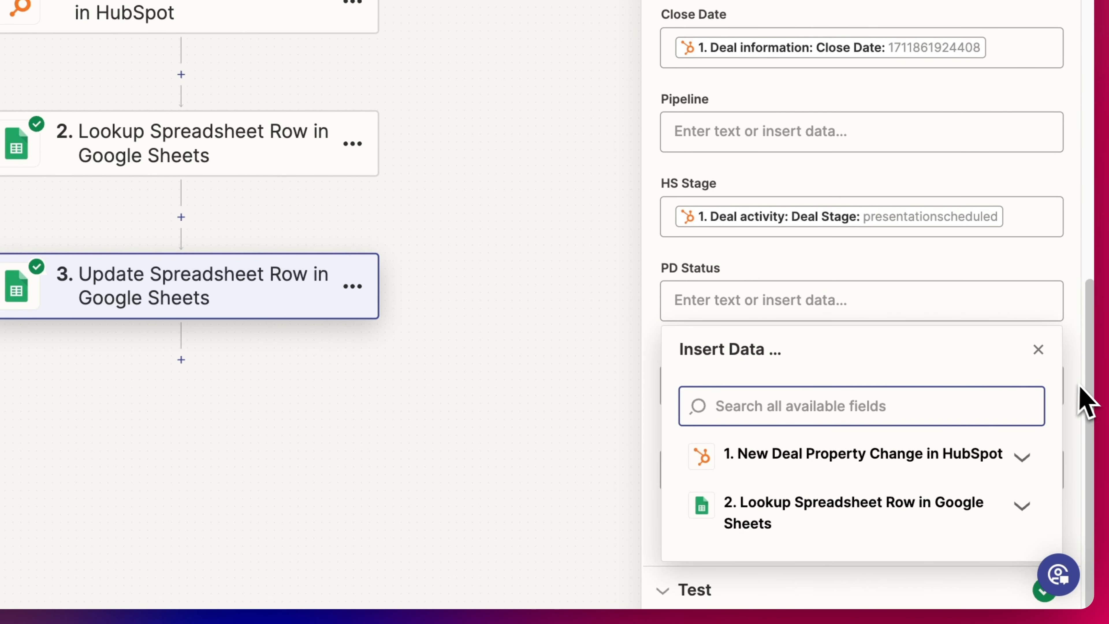
{"action": "left_click", "coordinate": [1072, 400]}
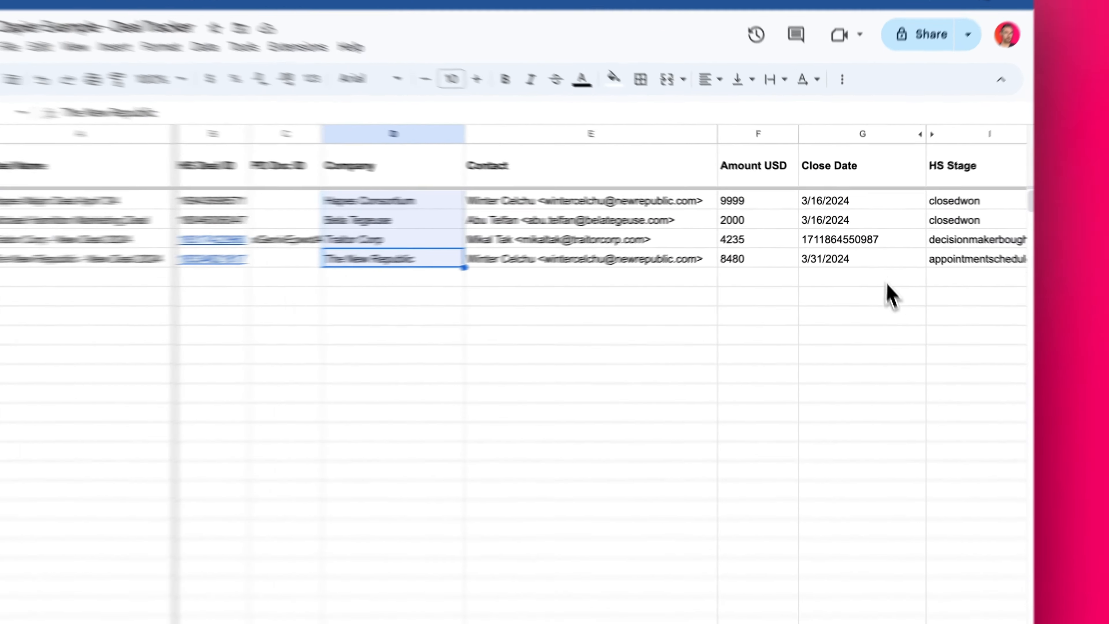
{"action": "left_click", "coordinate": [863, 238]}
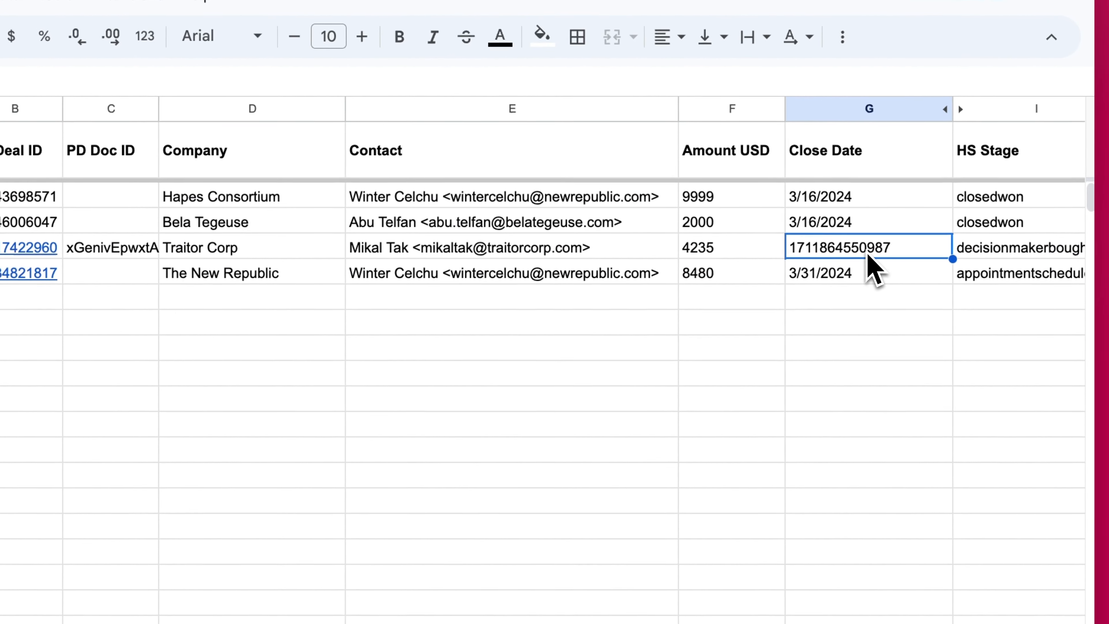
{"action": "key", "text": "Right"}
{"action": "key", "text": "Right"}
{"action": "key", "text": "Right"}
{"action": "key", "text": "Left"}
{"action": "key", "text": "Left"}
{"action": "key", "text": "Left"}
{"action": "key", "text": "Left"}
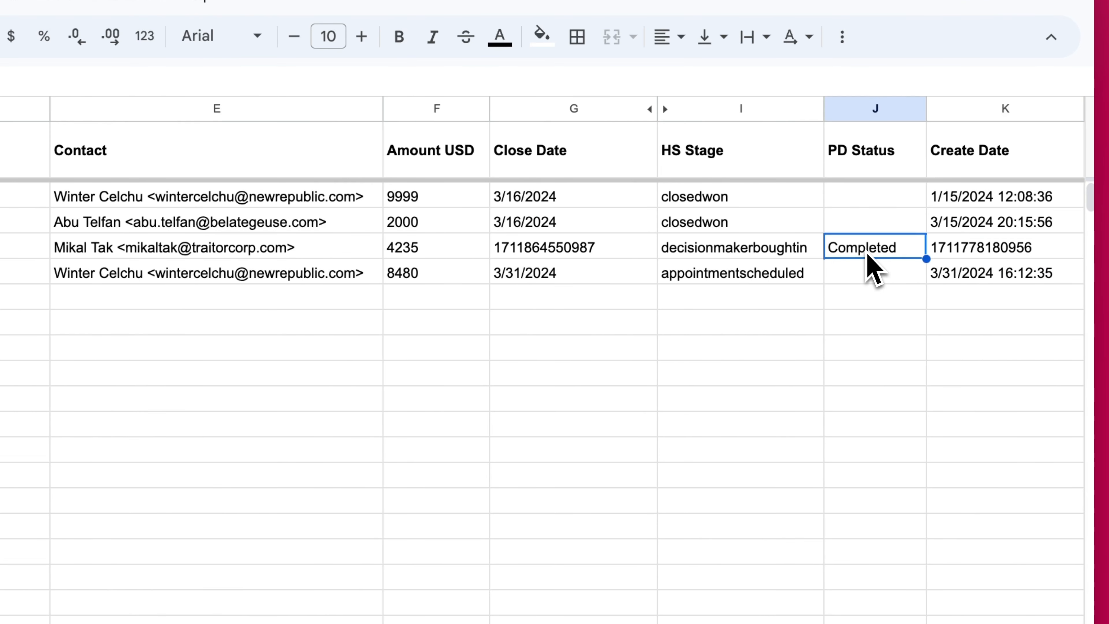
{"action": "key", "text": "Right"}
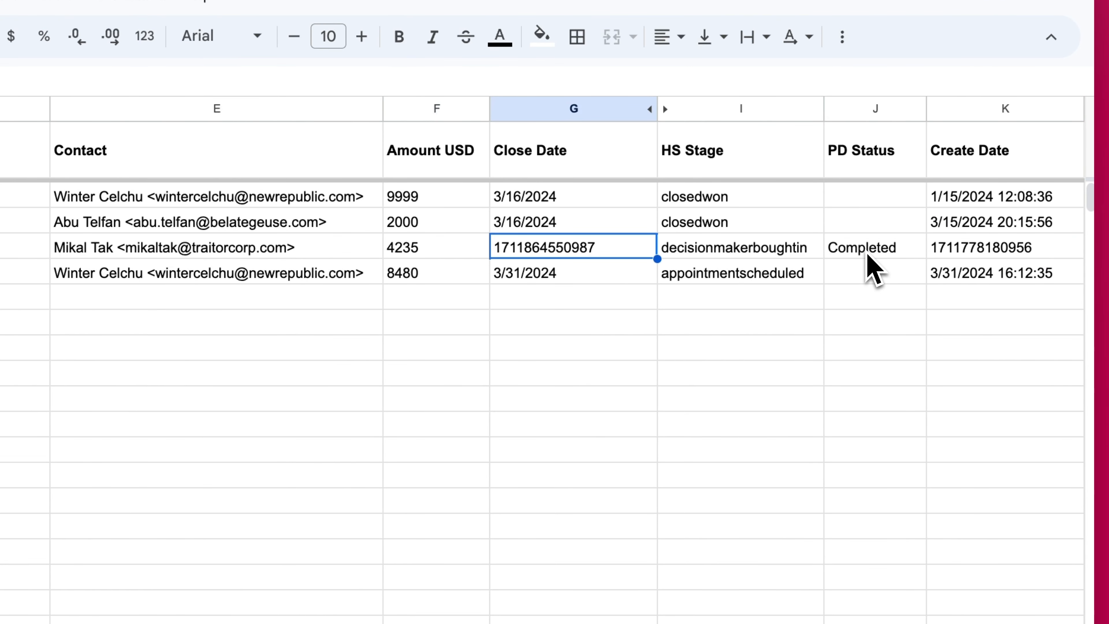
{"action": "left_click", "coordinate": [581, 274]}
{"action": "left_click", "coordinate": [557, 245]}
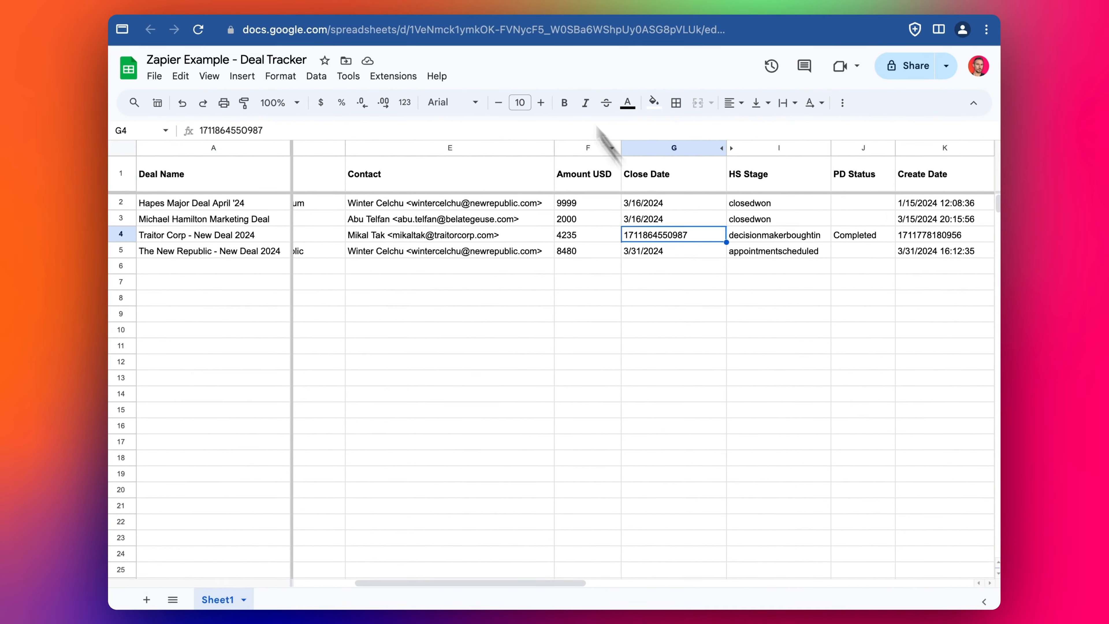
- Check the Last Modified Date field's mapping in step 3
{"action": "left_click", "coordinate": [360, 5]}
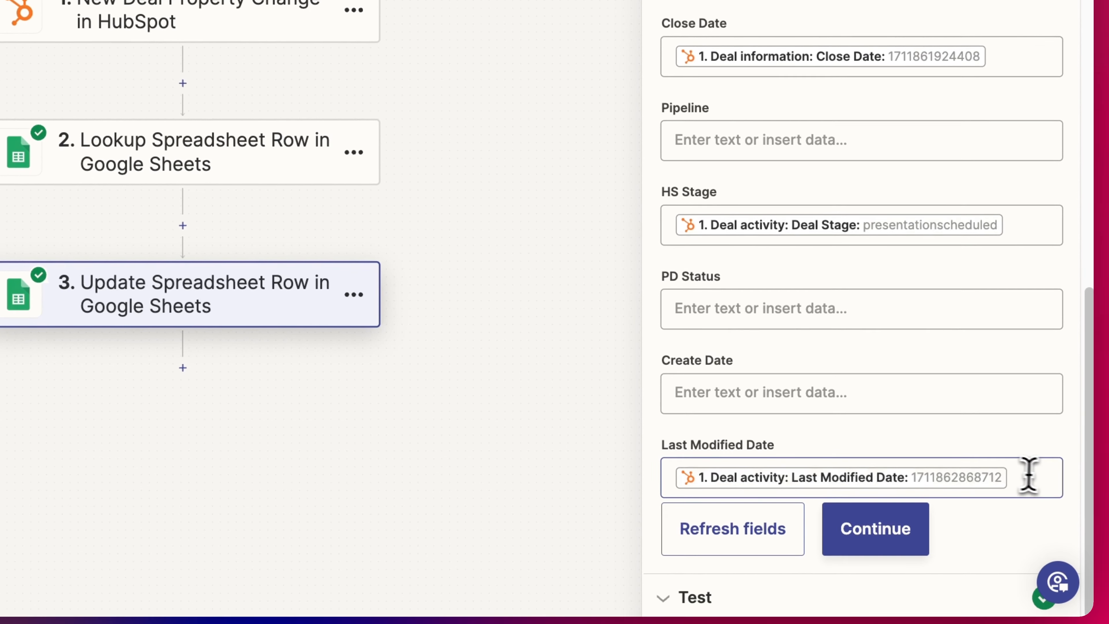
{"action": "left_click", "coordinate": [964, 522]}
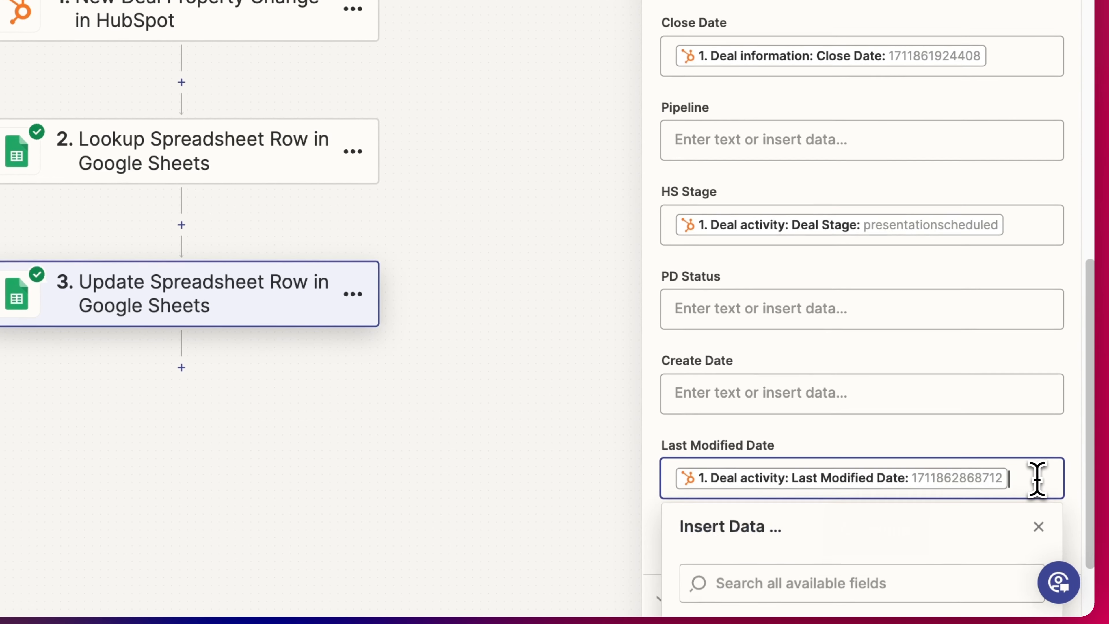
{"action": "left_click", "coordinate": [1030, 438]}
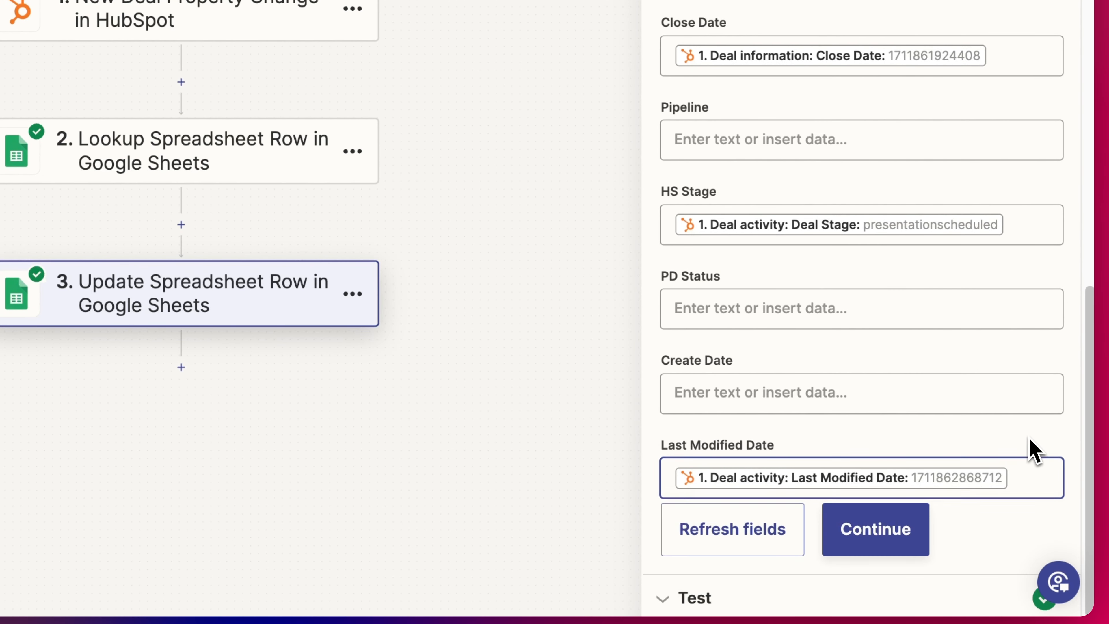
{"action": "left_click", "coordinate": [1029, 483]}
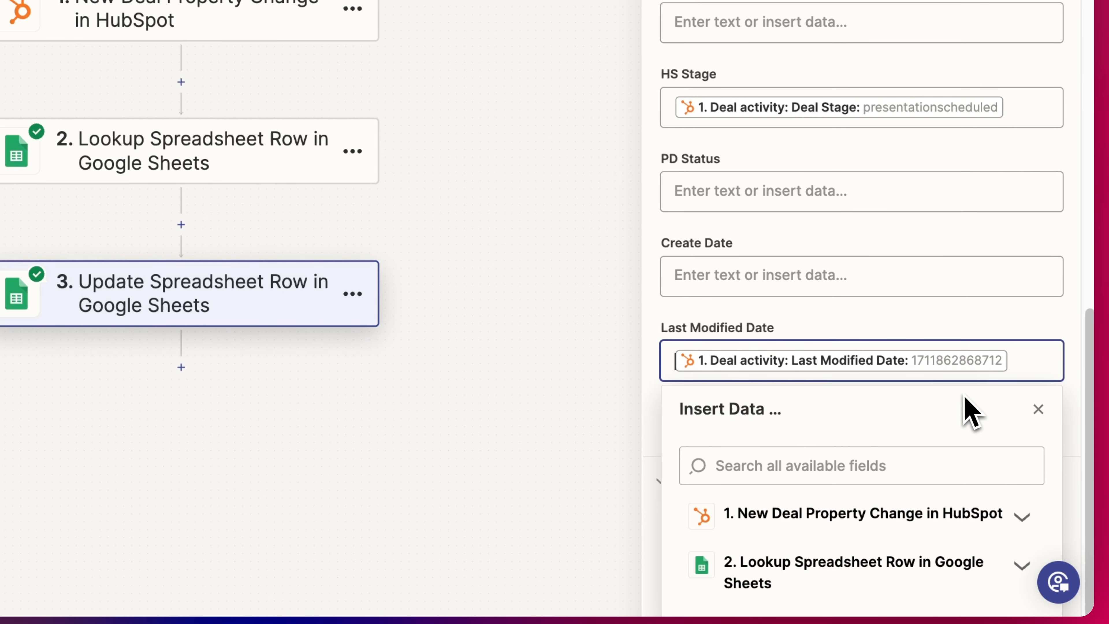
{"action": "left_click", "coordinate": [1066, 362]}
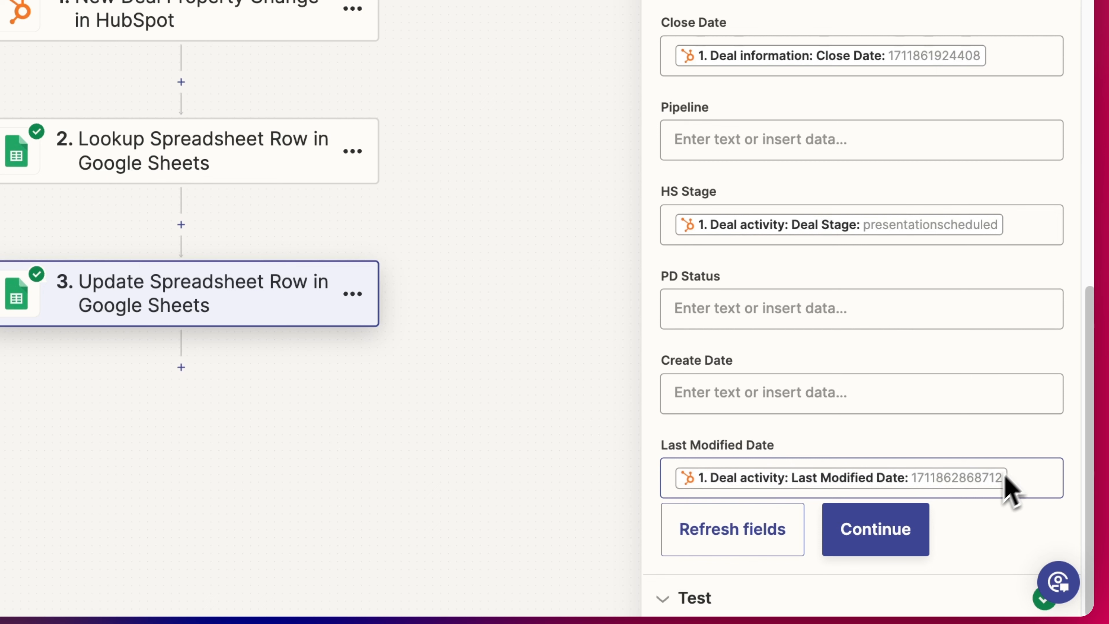
{"action": "left_click", "coordinate": [886, 548]}
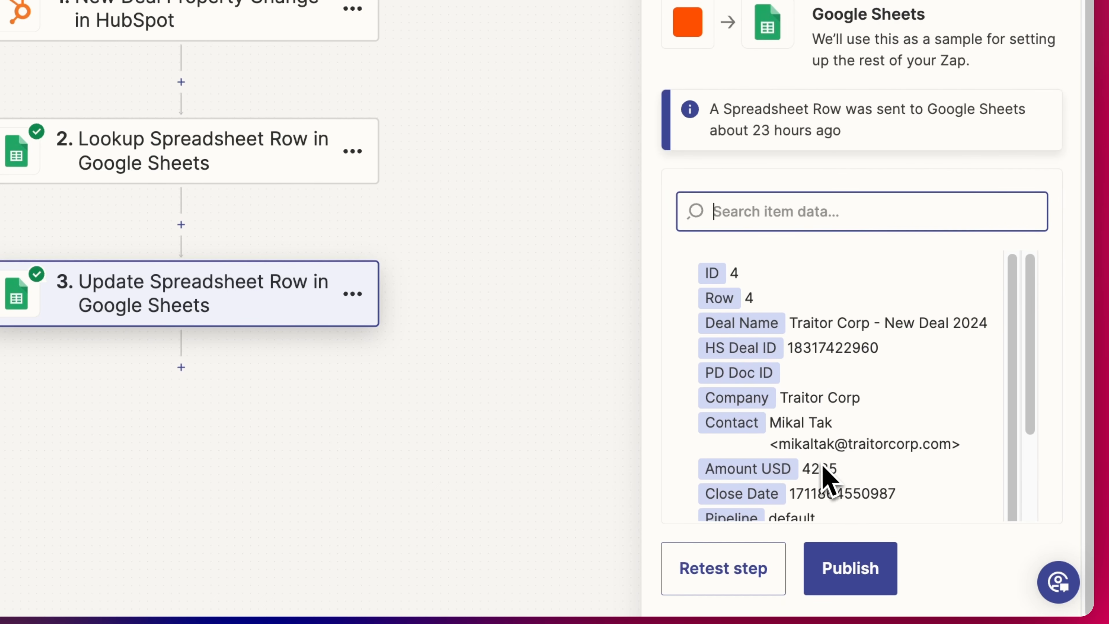
{"action": "left_click", "coordinate": [723, 568]}
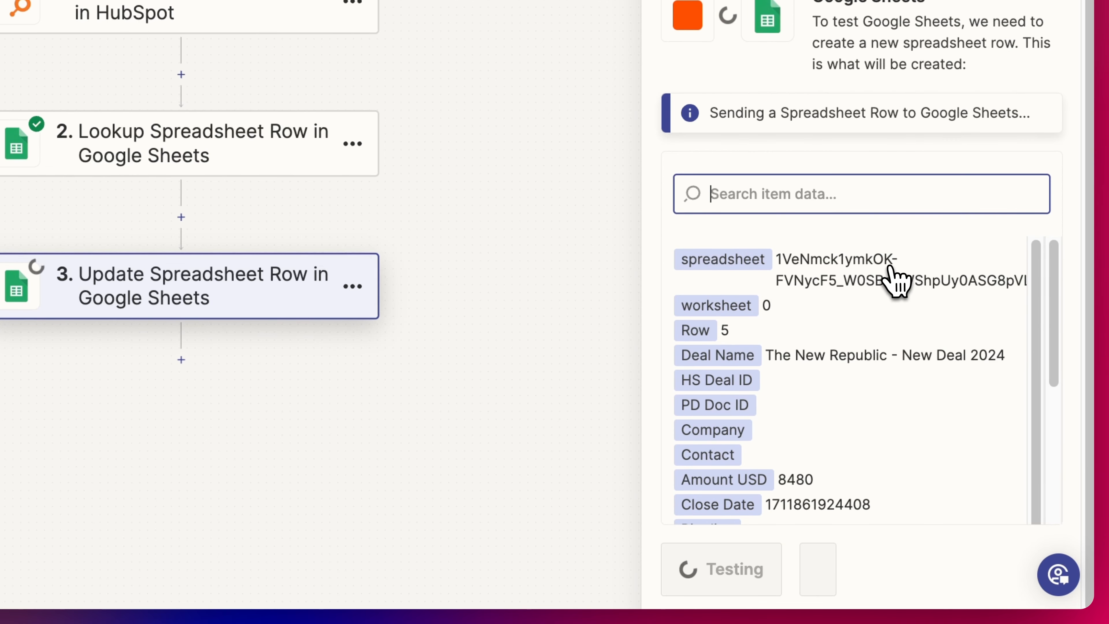
{"action": "scroll", "coordinate": [904, 328], "scroll_direction": "down", "scroll_amount": 4}
{"action": "scroll", "coordinate": [874, 416], "scroll_direction": "down", "scroll_amount": 5}
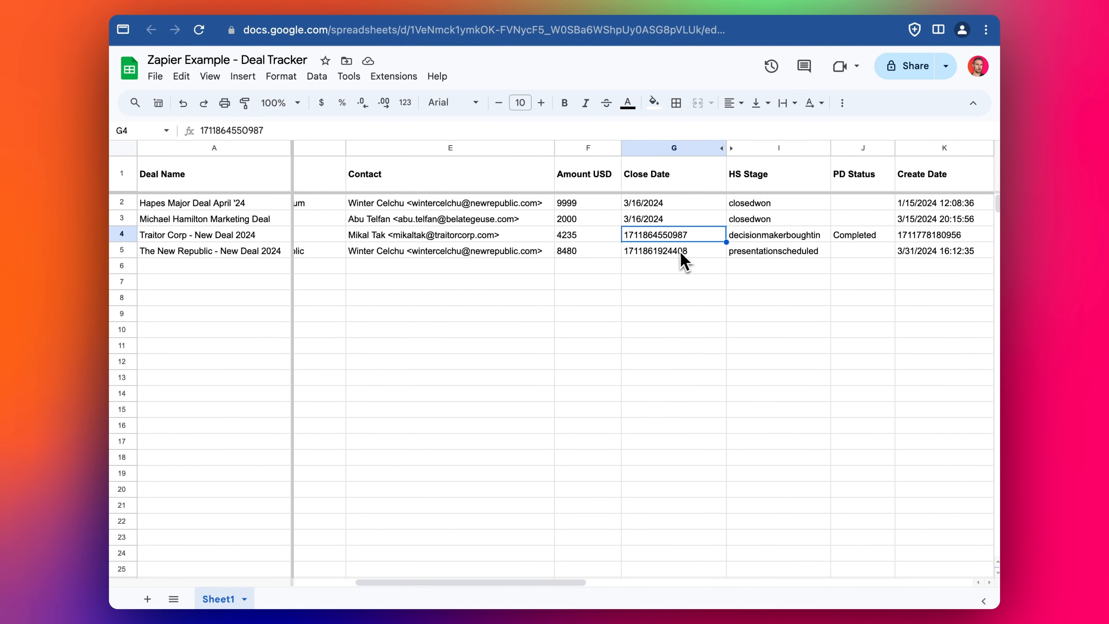
{"action": "left_click", "coordinate": [682, 256]}
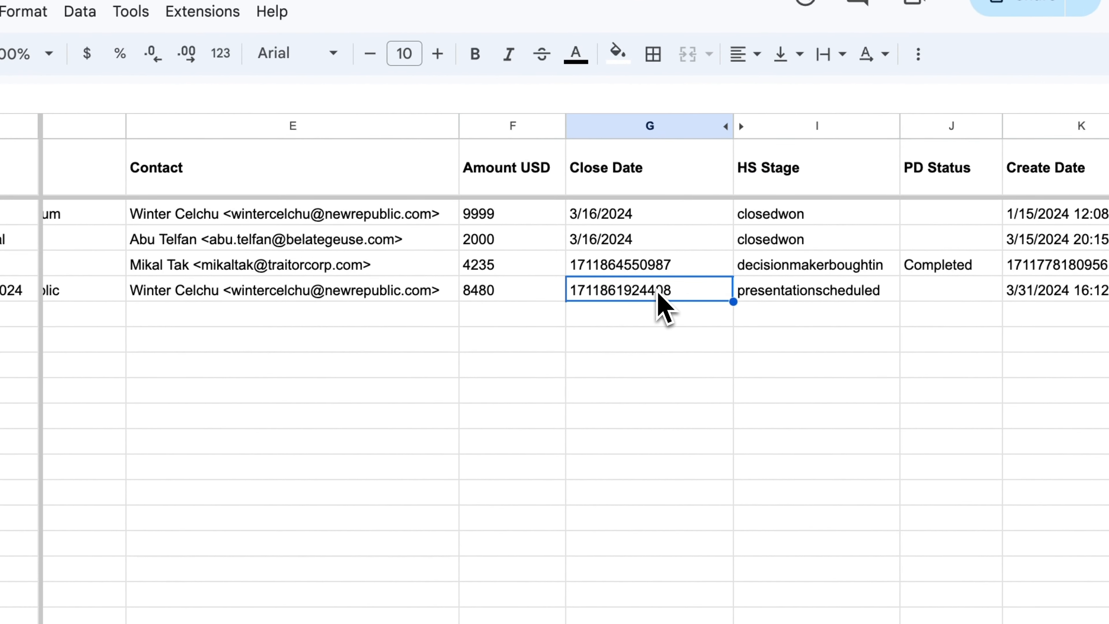
- Apply a date number format to row 5's Close Date cell
{"action": "key", "text": "Right"}
{"action": "key", "text": "Right"}
{"action": "key", "text": "Right"}
{"action": "key", "text": "Right"}
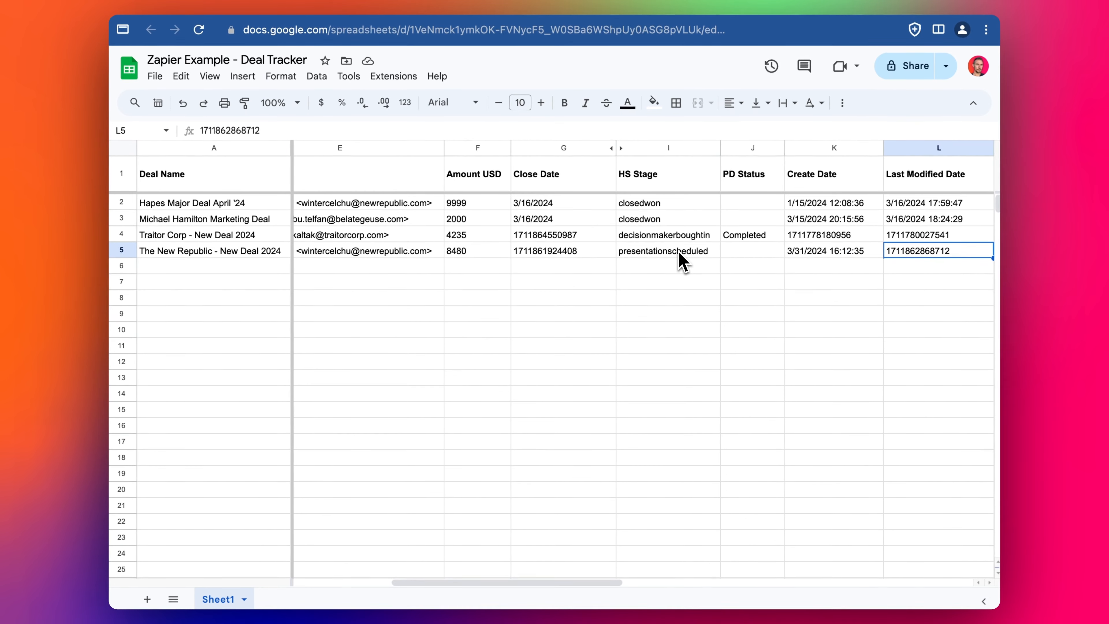
{"action": "key", "text": "Left"}
{"action": "key", "text": "Left"}
{"action": "key", "text": "Left"}
{"action": "key", "text": "Left"}
{"action": "key", "text": "Left"}
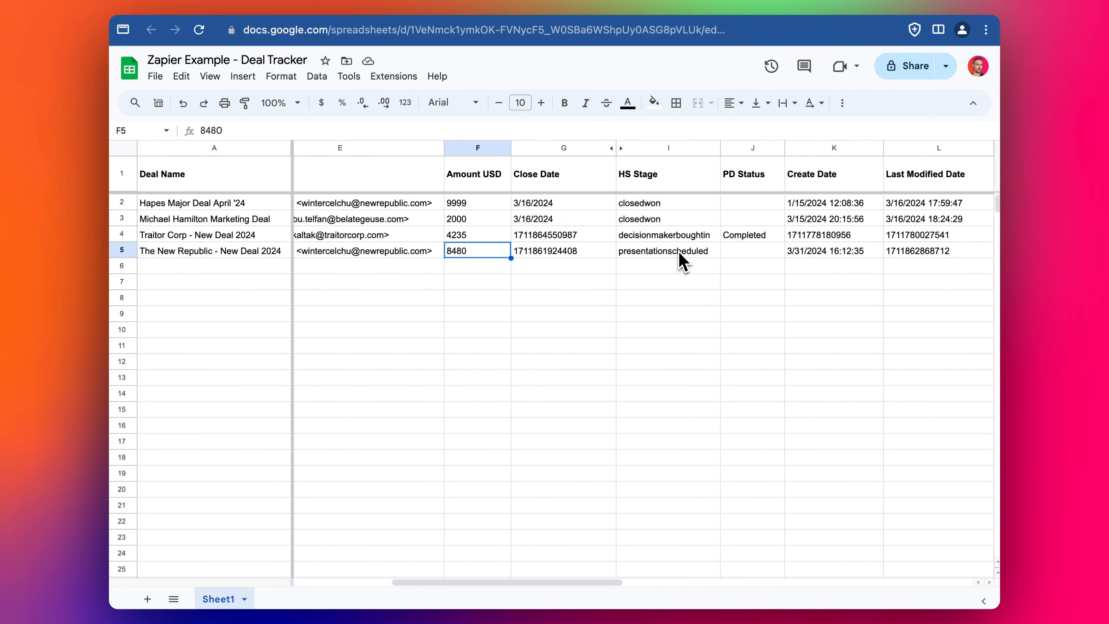
{"action": "key", "text": "Left"}
{"action": "key", "text": "Right"}
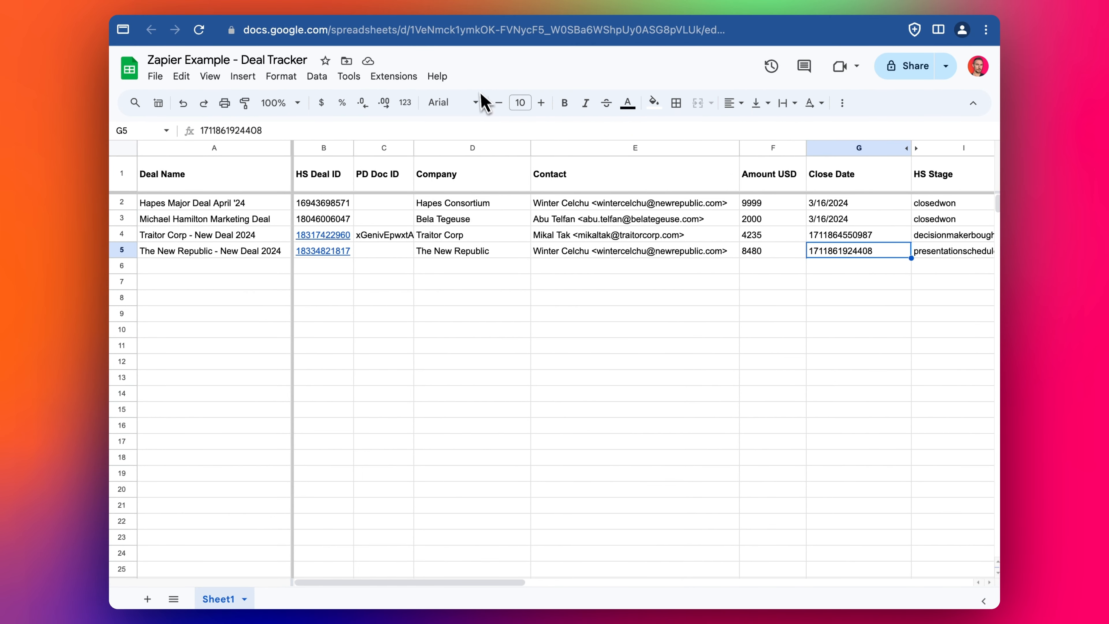
{"action": "left_click", "coordinate": [278, 81]}
{"action": "mouse_move", "coordinate": [334, 134]}
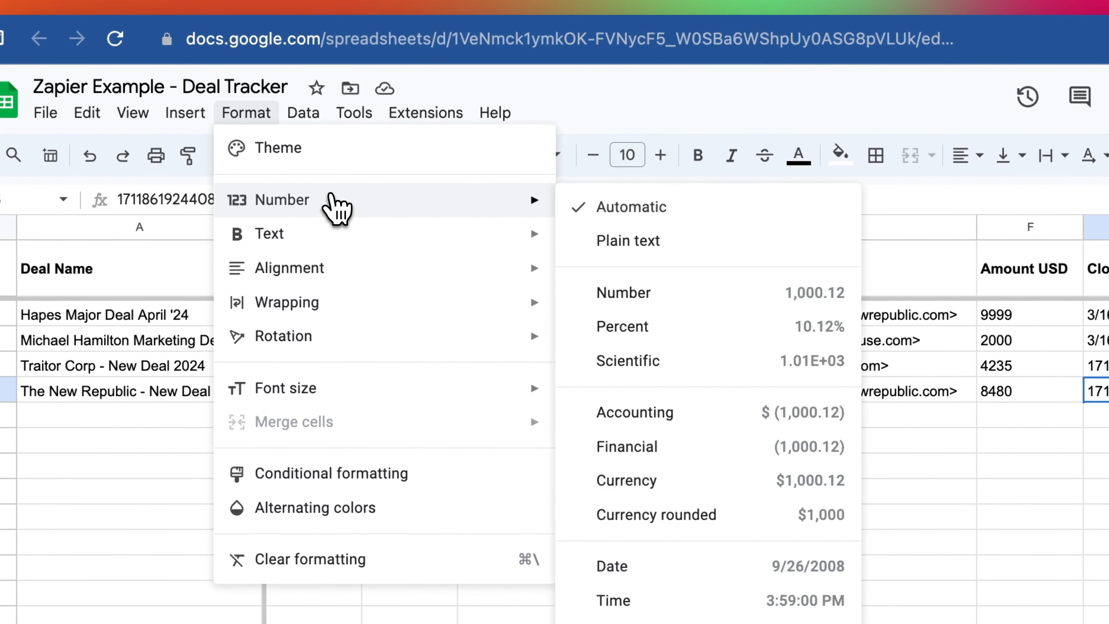
{"action": "left_click", "coordinate": [725, 563]}
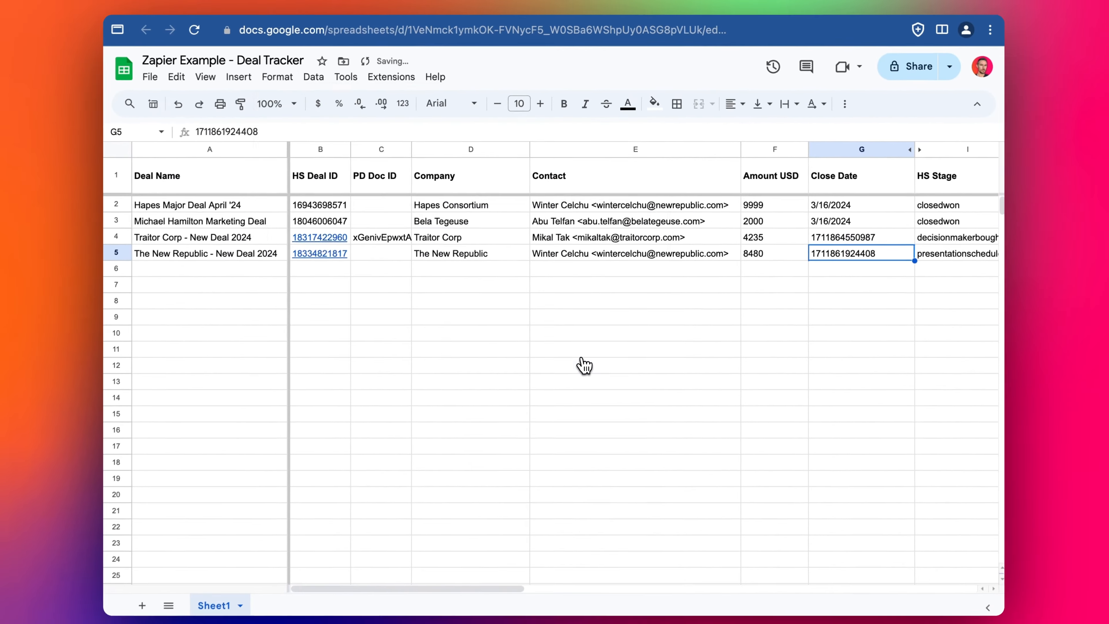
{"action": "left_click", "coordinate": [851, 265]}
{"action": "double_click", "coordinate": [852, 253]}
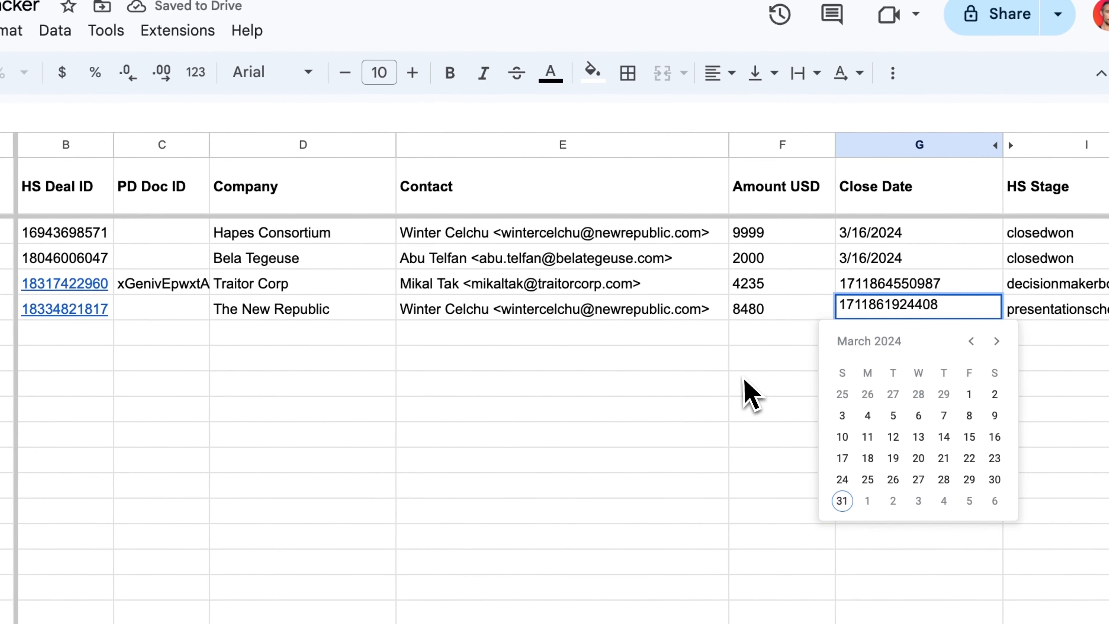
{"action": "left_click", "coordinate": [748, 295]}
{"action": "left_click", "coordinate": [878, 256]}
{"action": "double_click", "coordinate": [862, 337]}
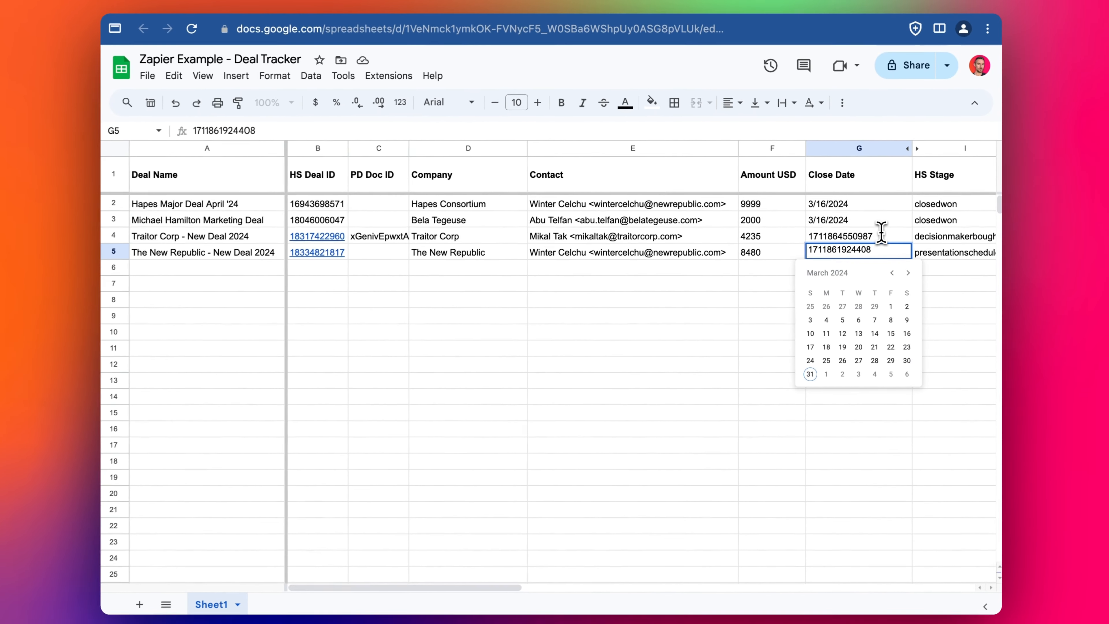
{"action": "type", "text": "=EPOCHTODATE"}
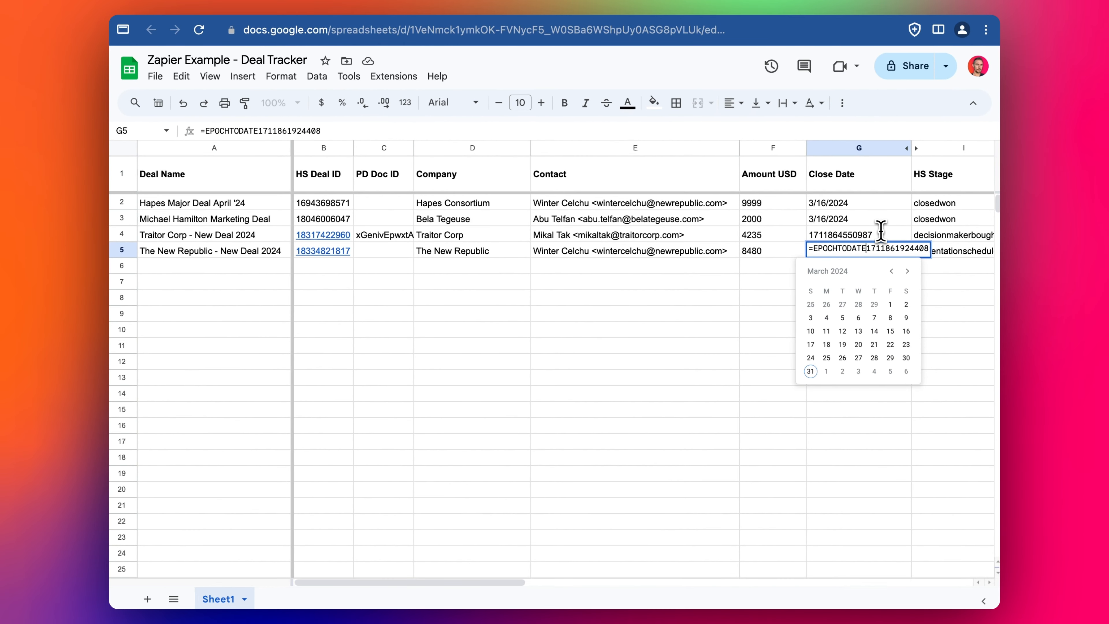
{"action": "type", "text": "("}
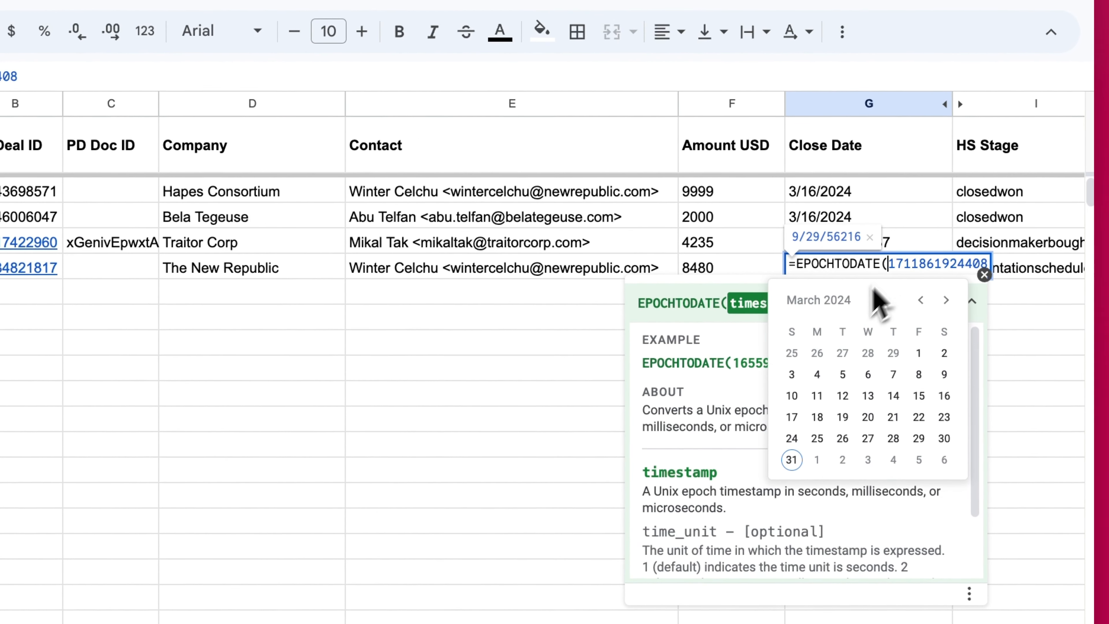
{"action": "left_click", "coordinate": [987, 265]}
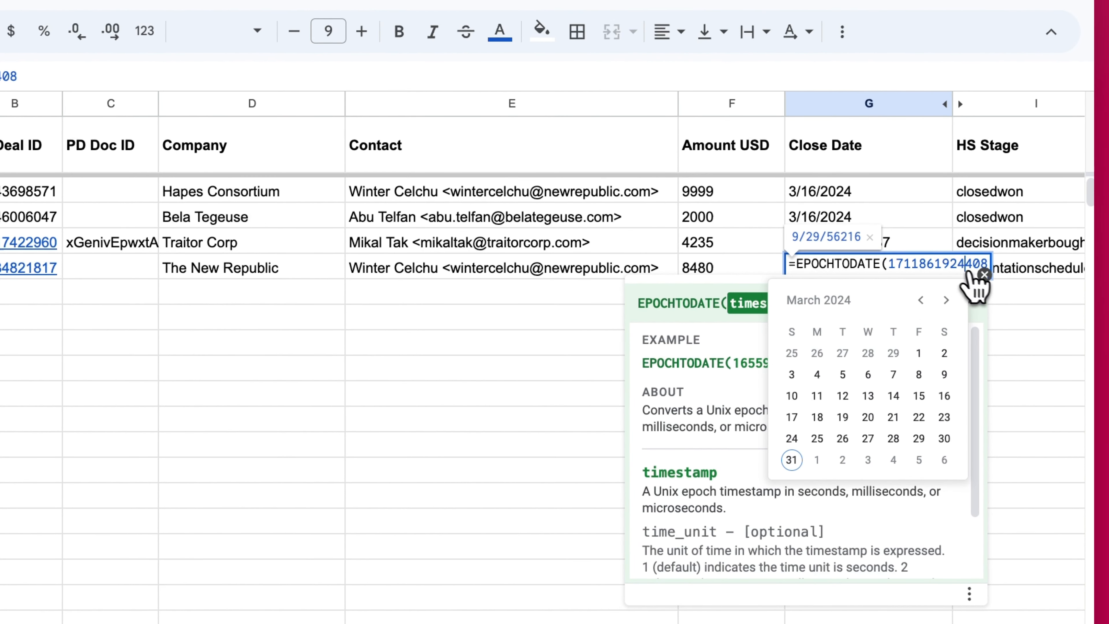
{"action": "left_click", "coordinate": [982, 275]}
{"action": "key", "text": "Tab"}
{"action": "left_click", "coordinate": [886, 271]}
{"action": "double_click", "coordinate": [887, 273]}
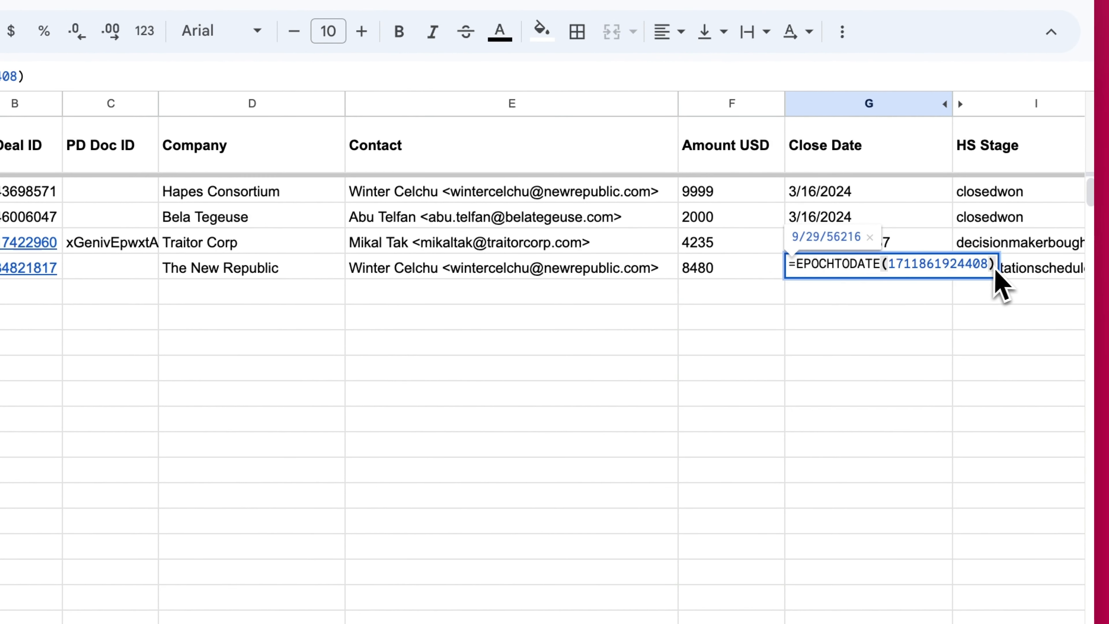
{"action": "type", "text": ","}
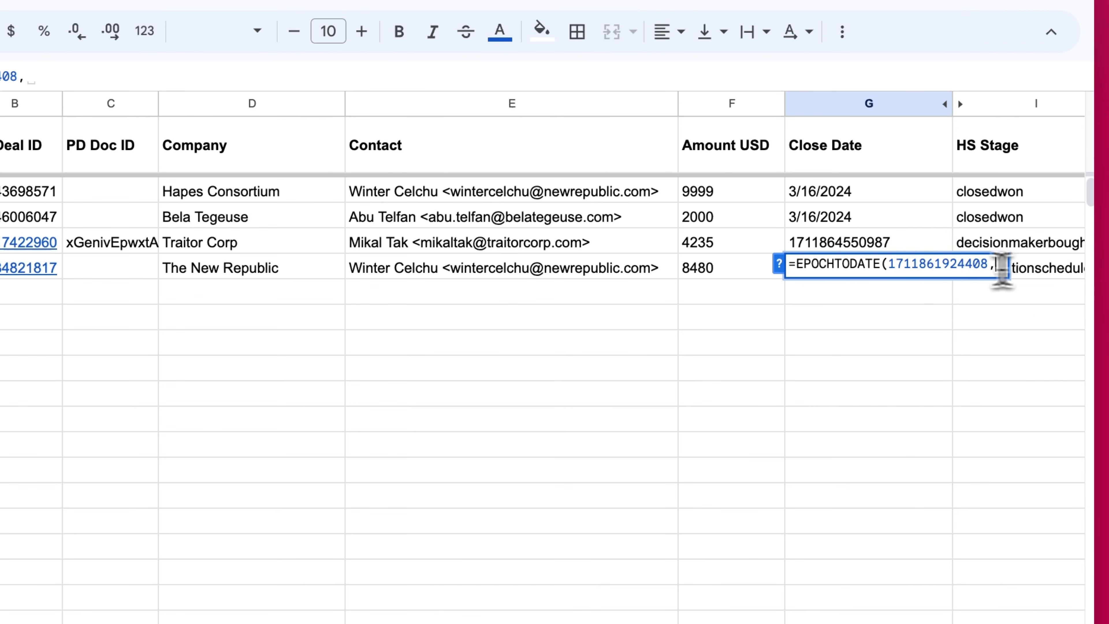
{"action": "left_click", "coordinate": [779, 264]}
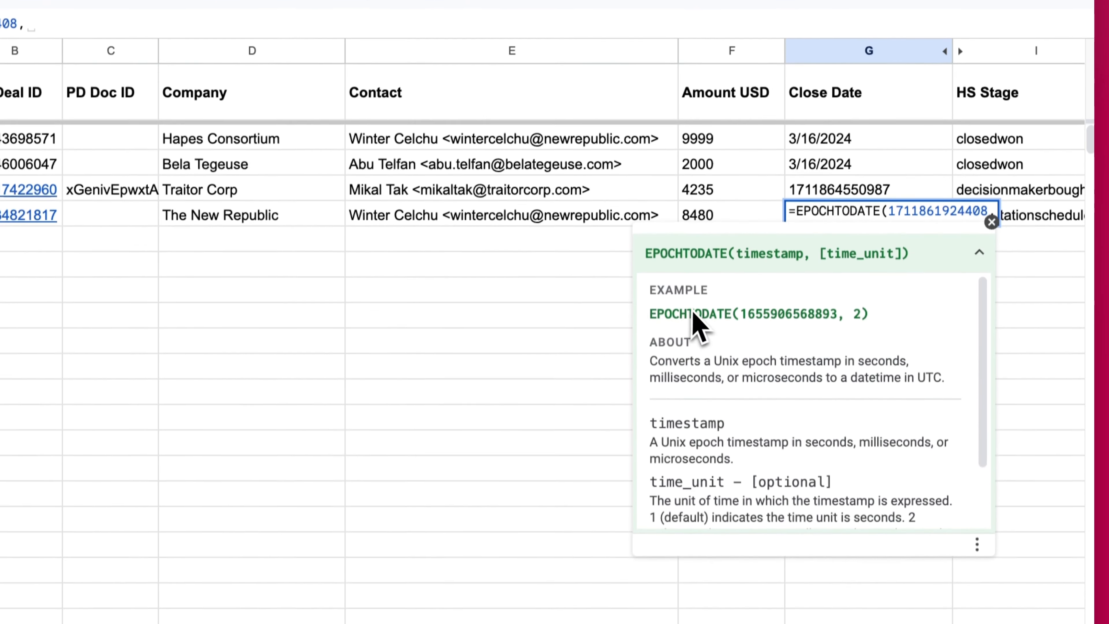
{"action": "scroll", "coordinate": [699, 376], "scroll_direction": "down", "scroll_amount": 2}
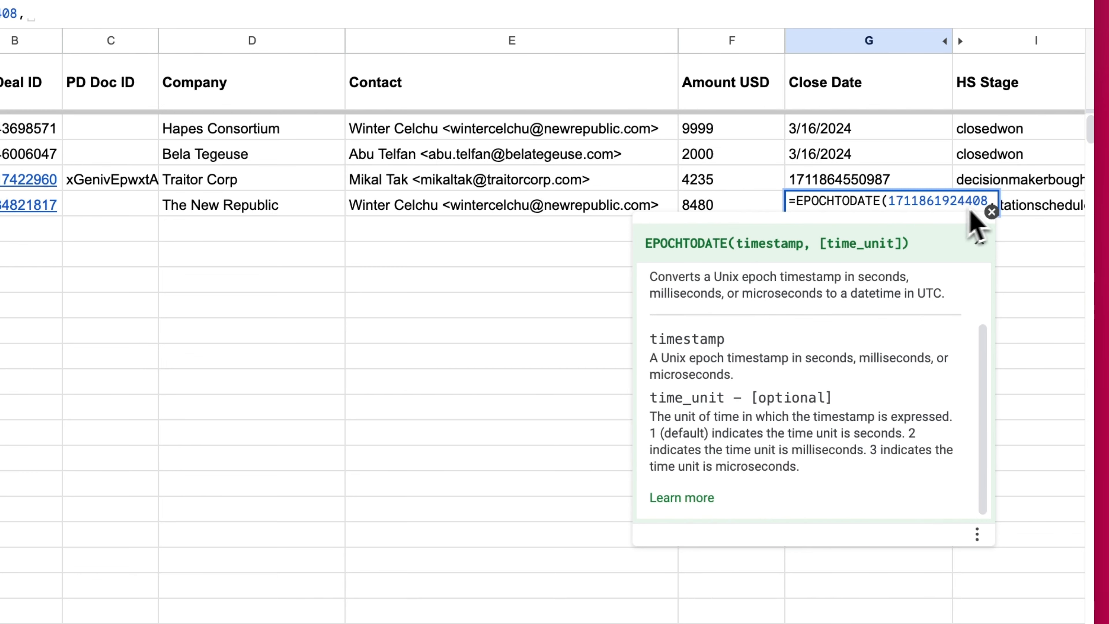
{"action": "type", "text": "2)"}
{"action": "key", "text": "Return"}
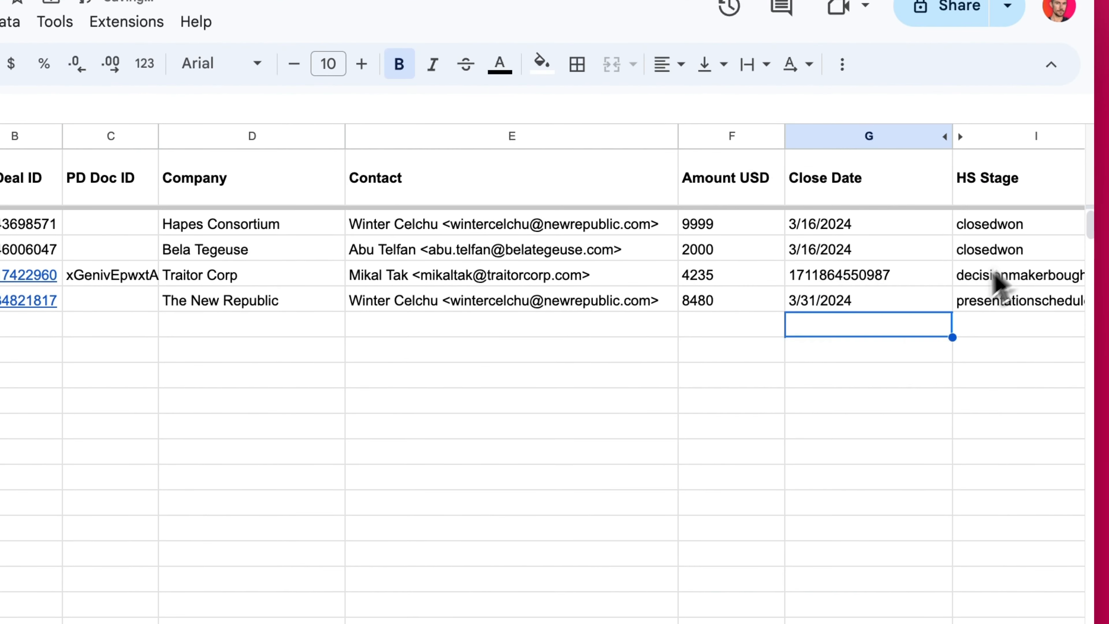
- Verify G5's EPOCHTODATE formula now displays 3/31/2024
{"action": "left_click", "coordinate": [890, 304]}
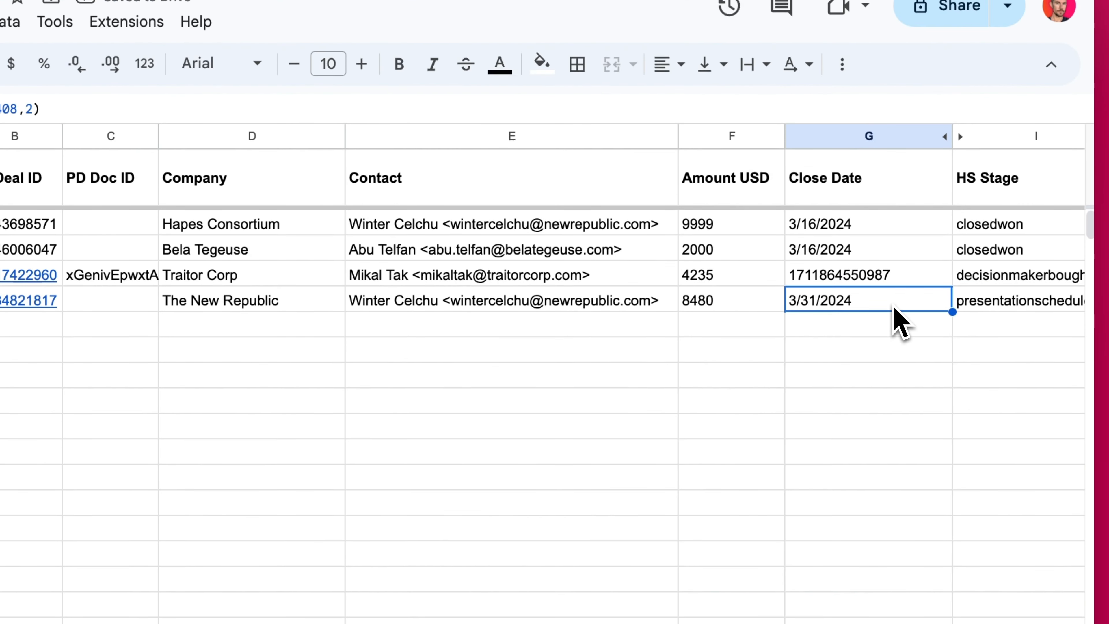
{"action": "double_click", "coordinate": [894, 306]}
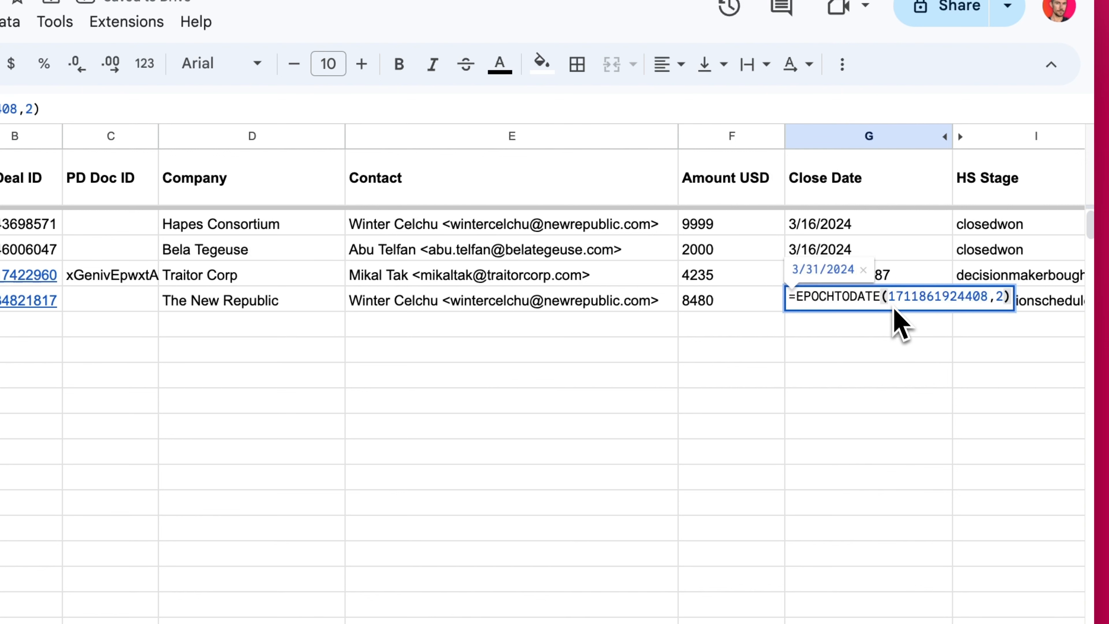
{"action": "key", "text": "Return"}
{"action": "left_click", "coordinate": [865, 305]}
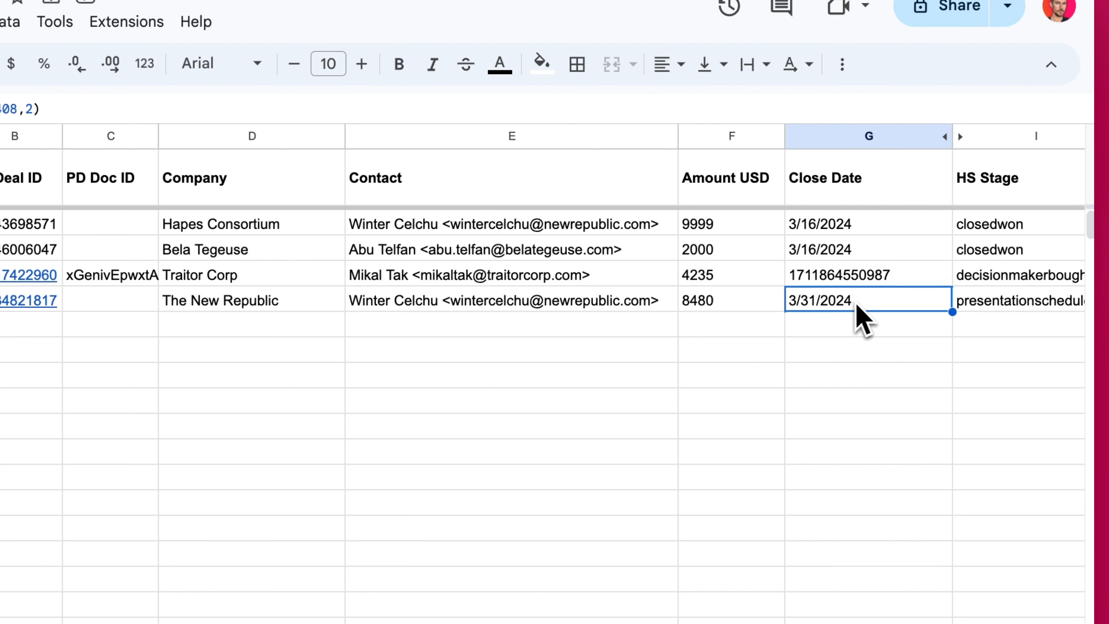
{"action": "key", "text": "Right"}
{"action": "key", "text": "Right"}
{"action": "key", "text": "Right"}
{"action": "key", "text": "Right"}
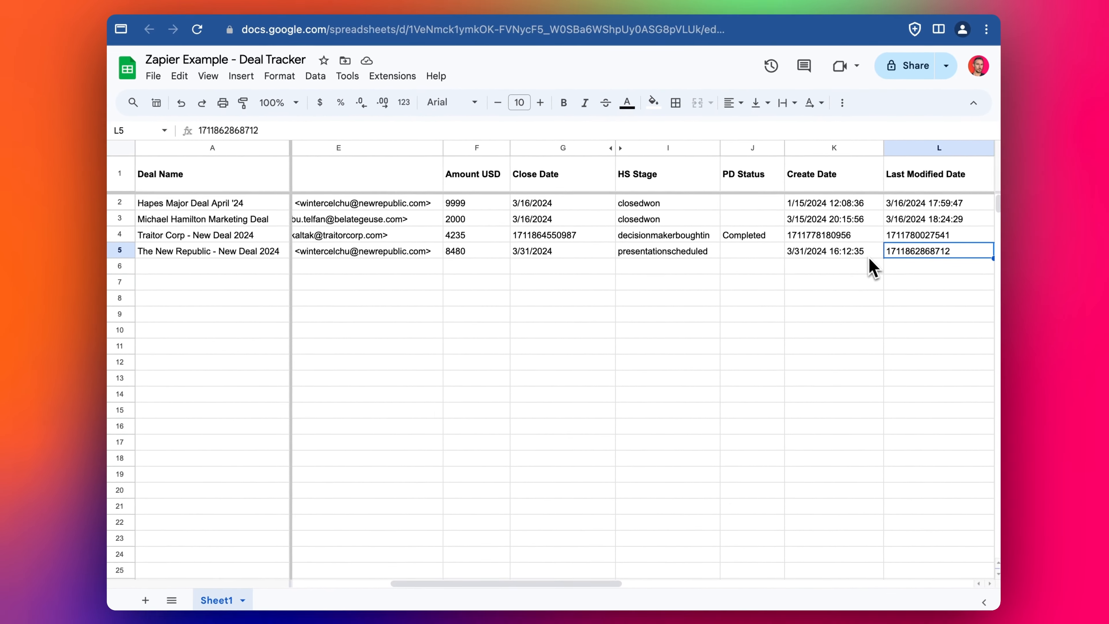
{"action": "left_click", "coordinate": [465, 275]}
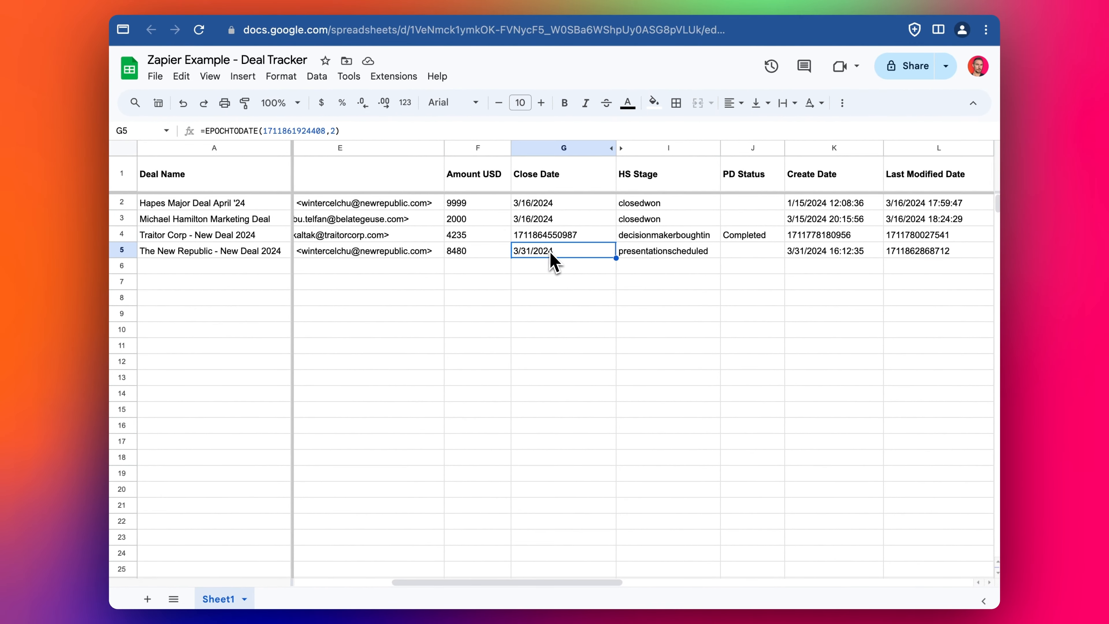
{"action": "double_click", "coordinate": [260, 131]}
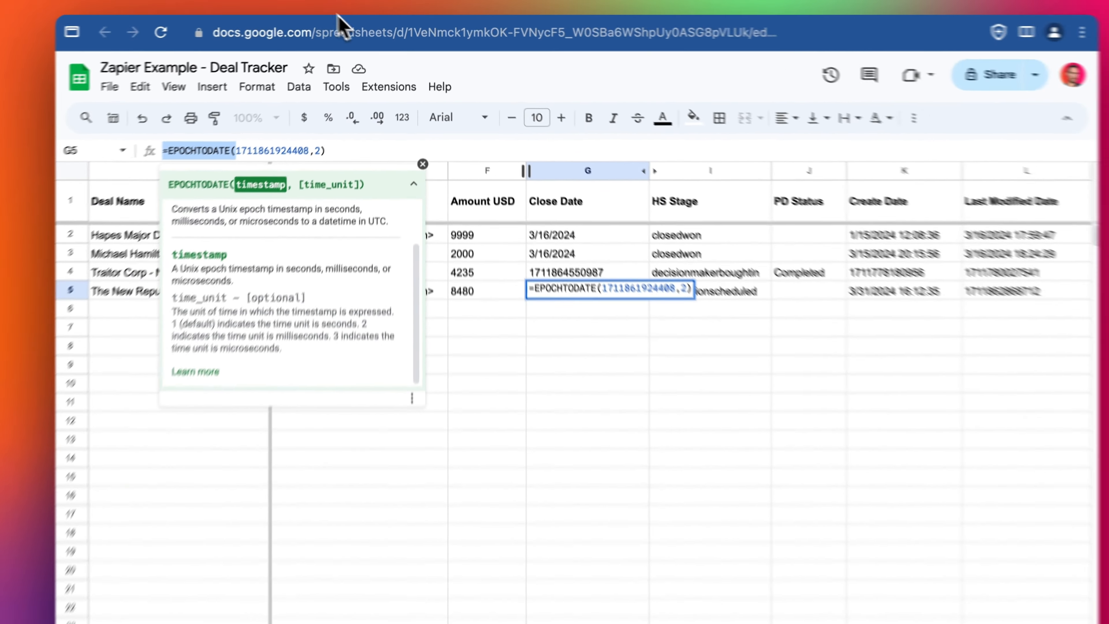
{"action": "left_click", "coordinate": [343, 11]}
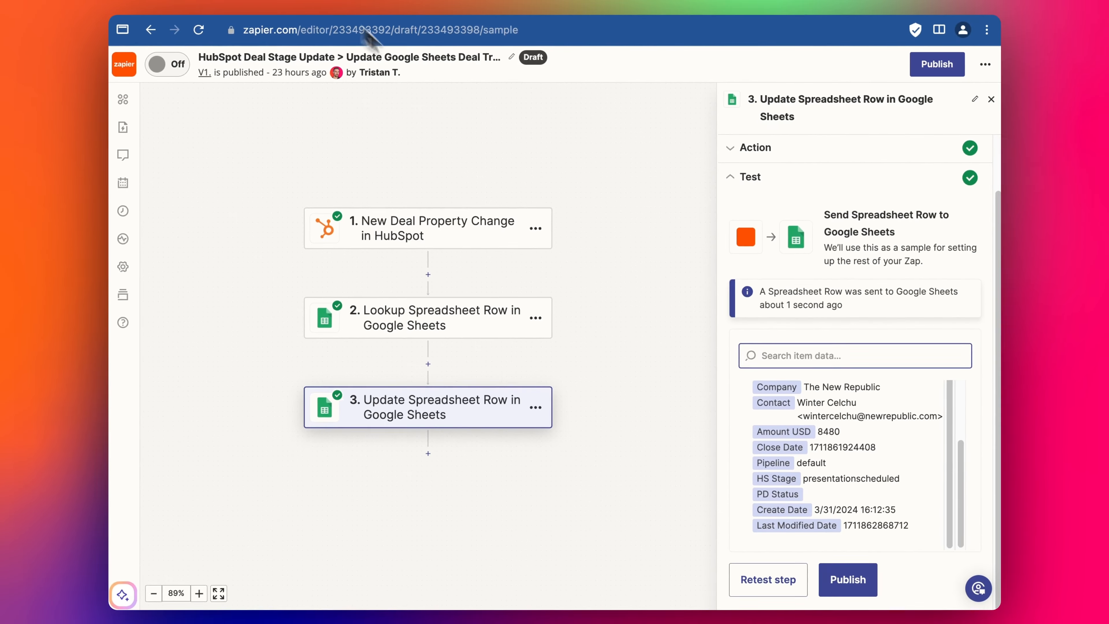
- Wrap step 3's Close Date mapping in an =EPOCHTODATE( formula
{"action": "left_click", "coordinate": [782, 179]}
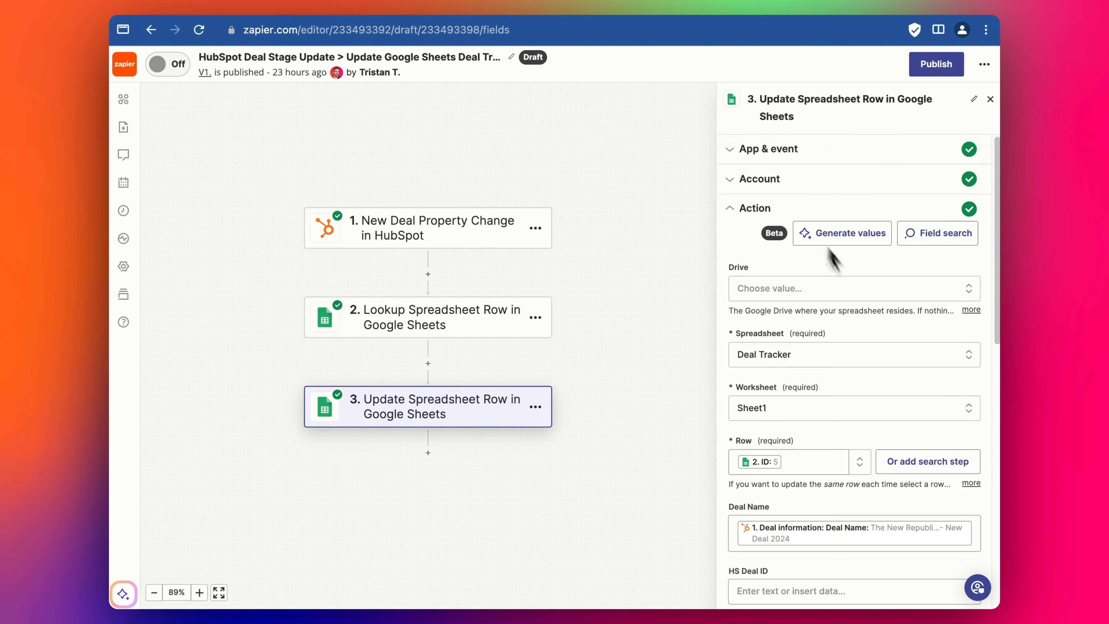
{"action": "scroll", "coordinate": [832, 263], "scroll_direction": "down", "scroll_amount": 5}
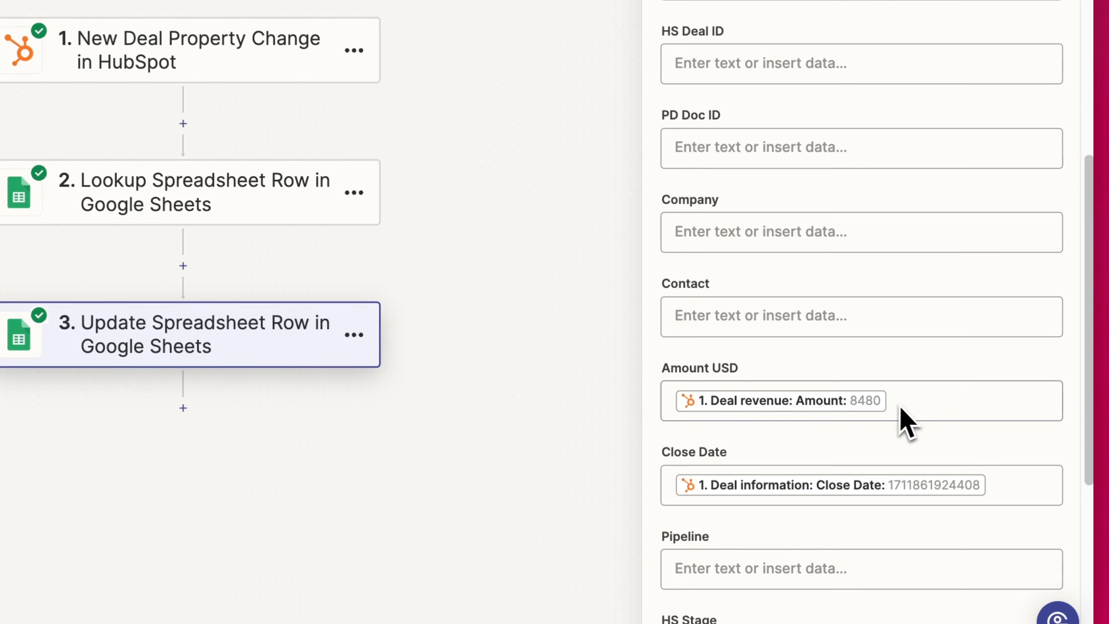
{"action": "scroll", "coordinate": [900, 408], "scroll_direction": "down", "scroll_amount": 5}
{"action": "left_click", "coordinate": [1026, 229]}
{"action": "type", "text": "=EPOCHTODATE(1. Deal information: Close Date: 1711861924408,2"}
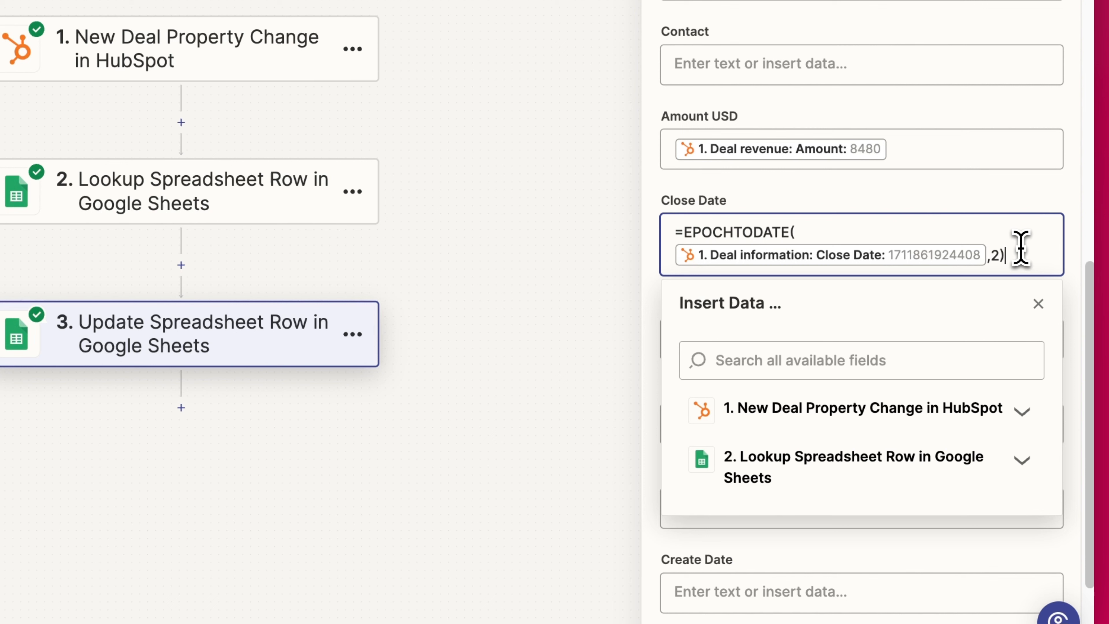
{"action": "left_click_drag", "start_coordinate": [981, 230], "coordinate": [693, 217]}
{"action": "key", "text": "ctrl+c"}
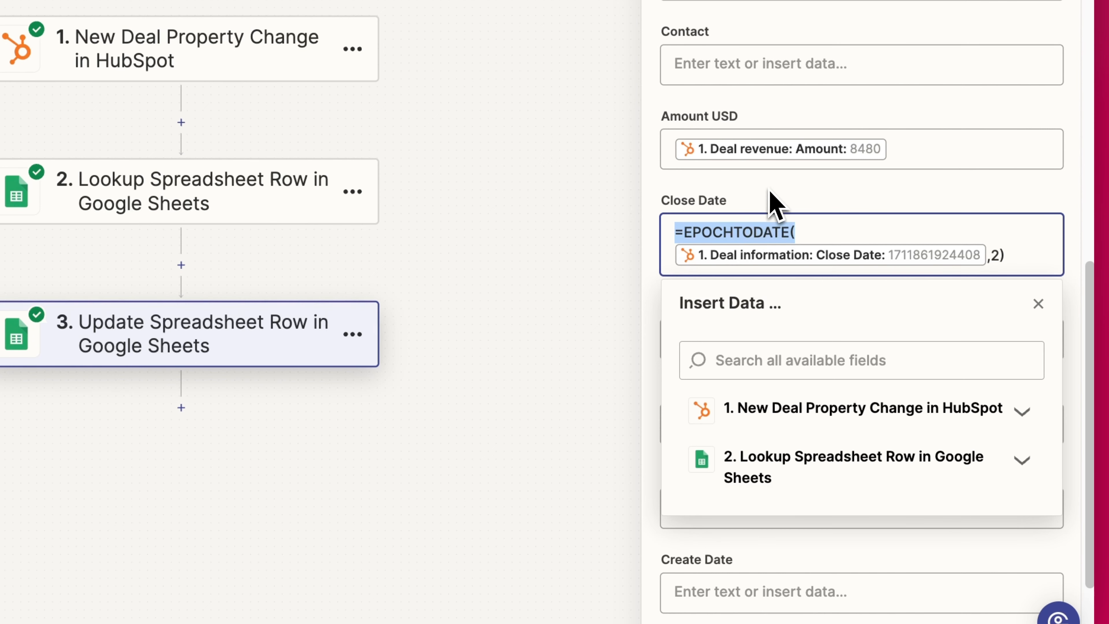
{"action": "left_click", "coordinate": [775, 205]}
- Add the same EPOCHTODATE opening to the Last Modified Date field
{"action": "scroll", "coordinate": [775, 206], "scroll_direction": "down", "scroll_amount": 2}
{"action": "scroll", "coordinate": [769, 393], "scroll_direction": "down", "scroll_amount": 3}
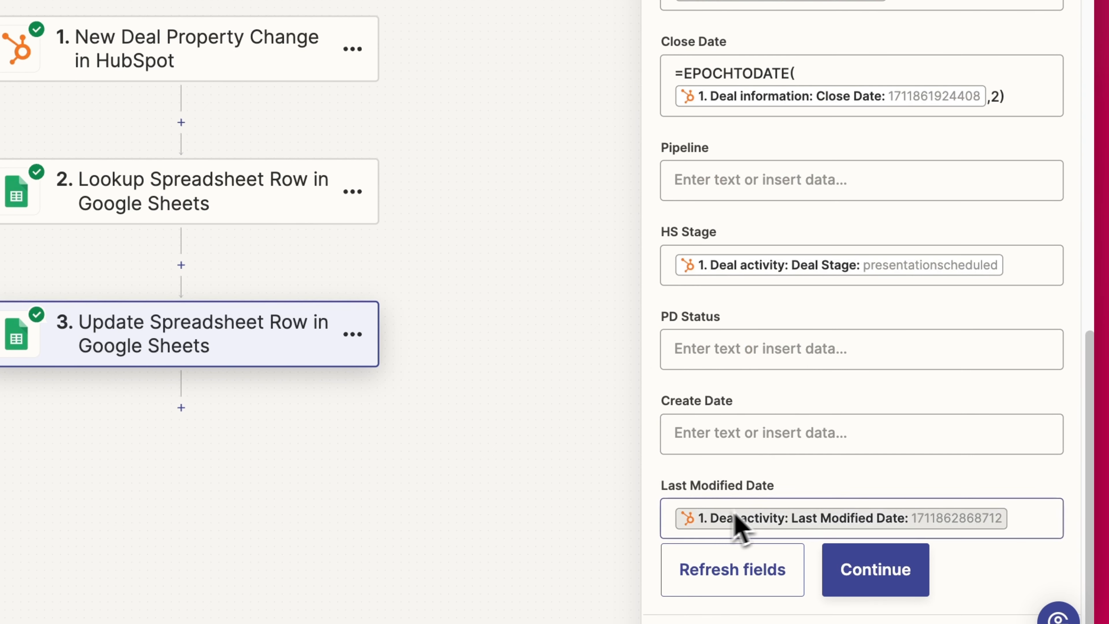
{"action": "left_click", "coordinate": [1014, 520]}
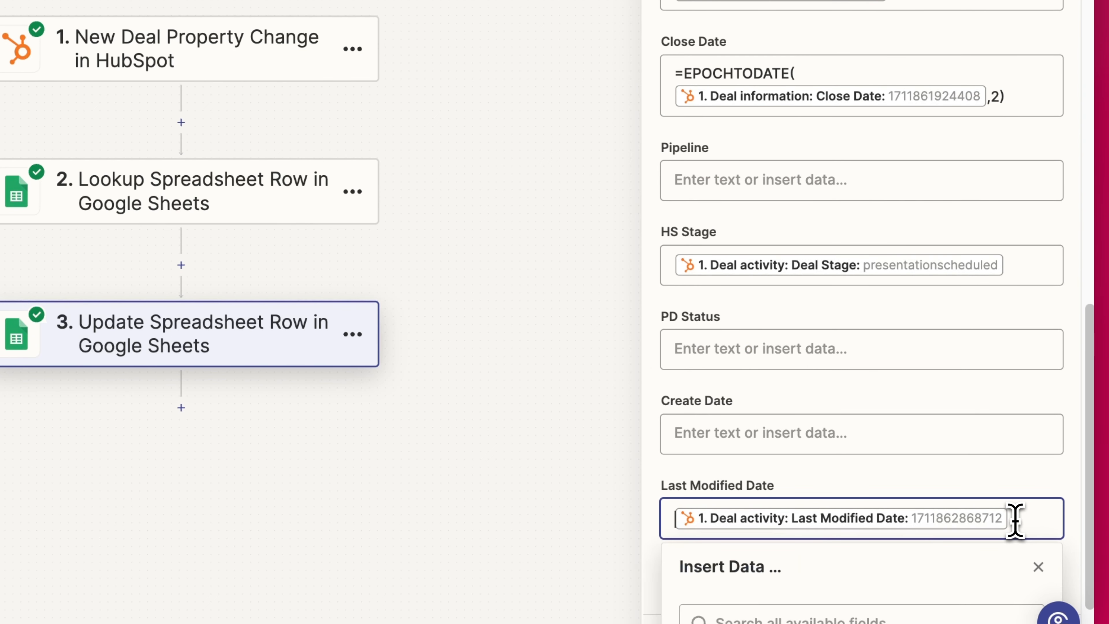
{"action": "key", "text": "ctrl+v"}
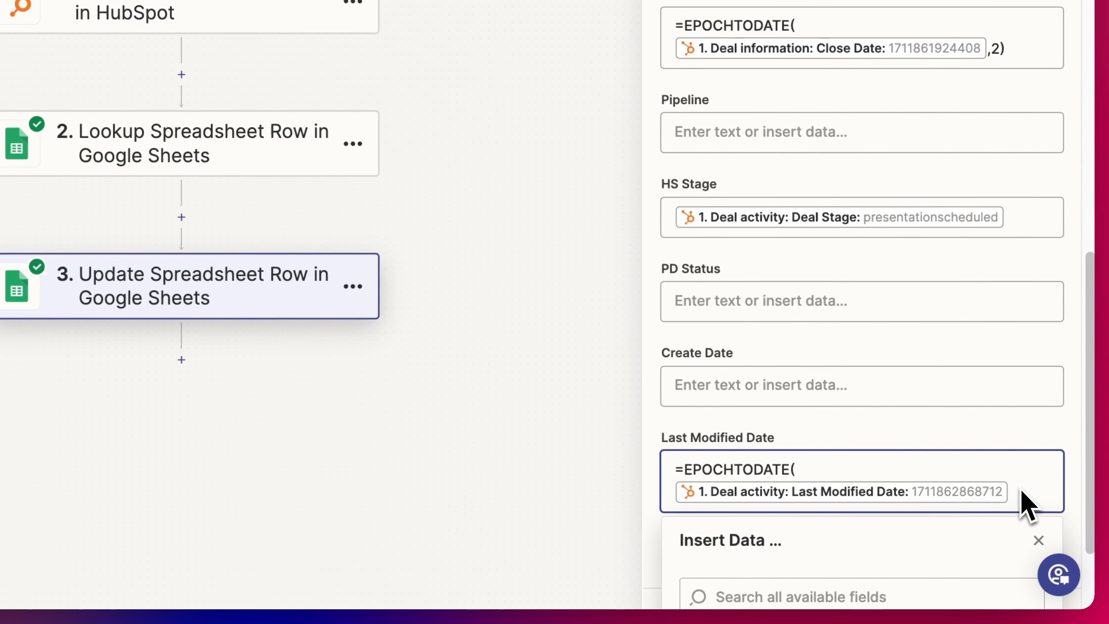
{"action": "type", "text": ",2"}
- Retest the update step to send the converted dates to the Deal Tracker sheet
{"action": "left_click", "coordinate": [1057, 420]}
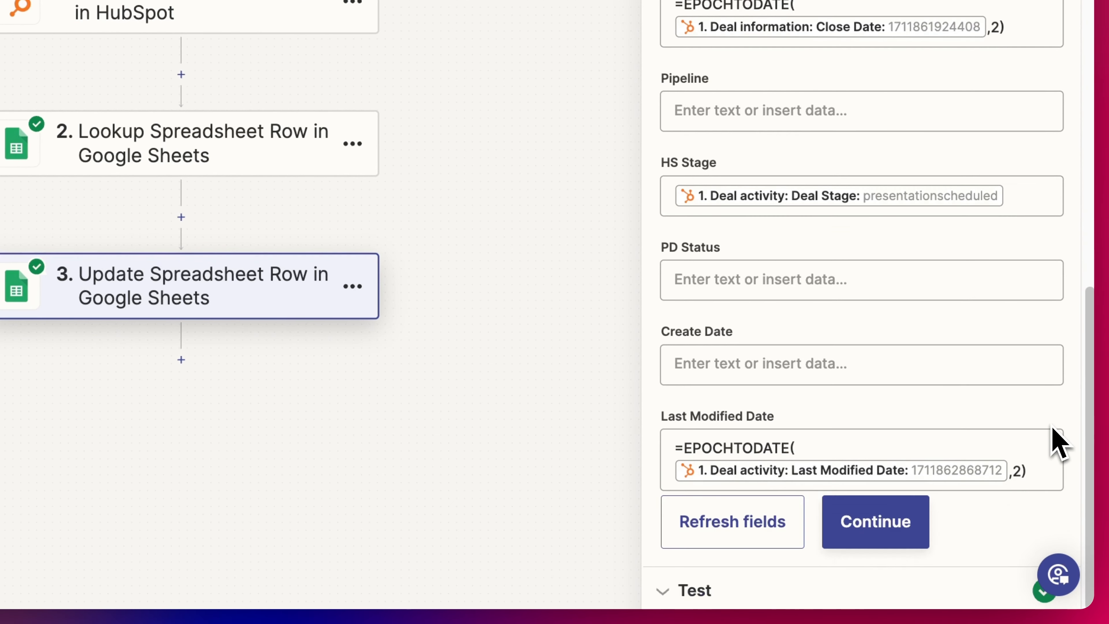
{"action": "left_click", "coordinate": [895, 527]}
{"action": "left_click", "coordinate": [738, 568]}
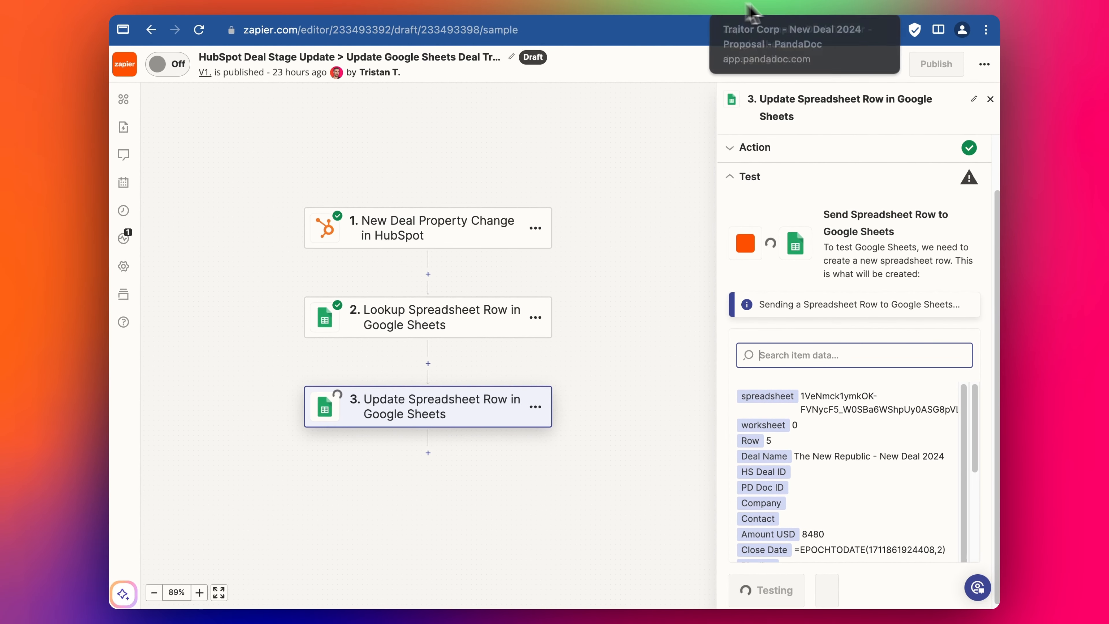
{"action": "left_click", "coordinate": [787, 2]}
{"action": "left_click", "coordinate": [561, 328]}
{"action": "key", "text": "Escape"}
{"action": "left_click", "coordinate": [668, 283]}
{"action": "left_click", "coordinate": [918, 251]}
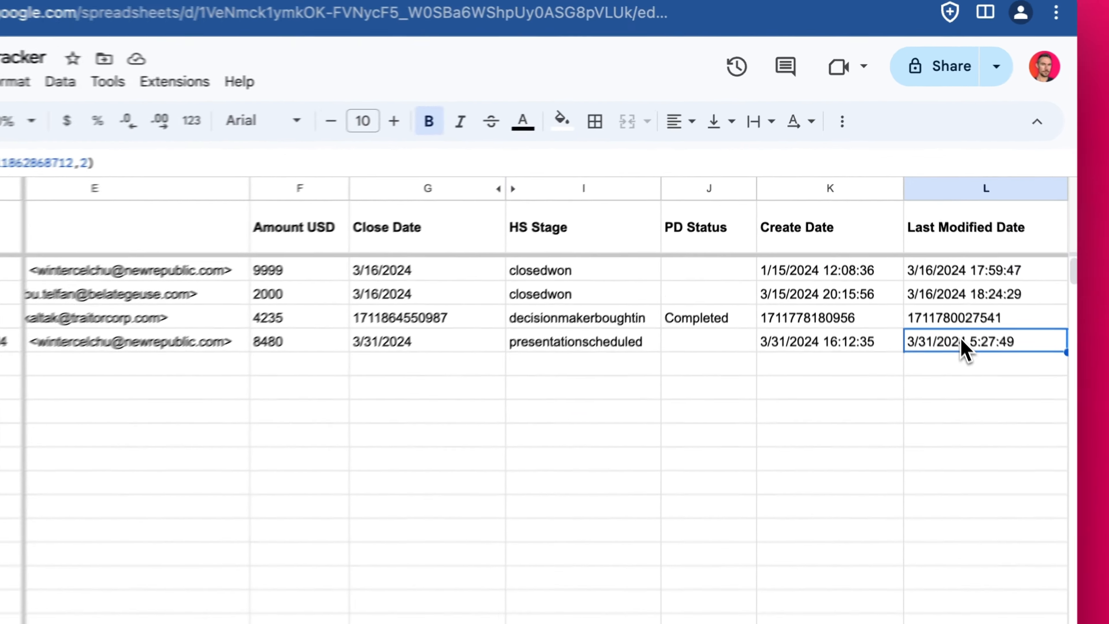
{"action": "double_click", "coordinate": [945, 254]}
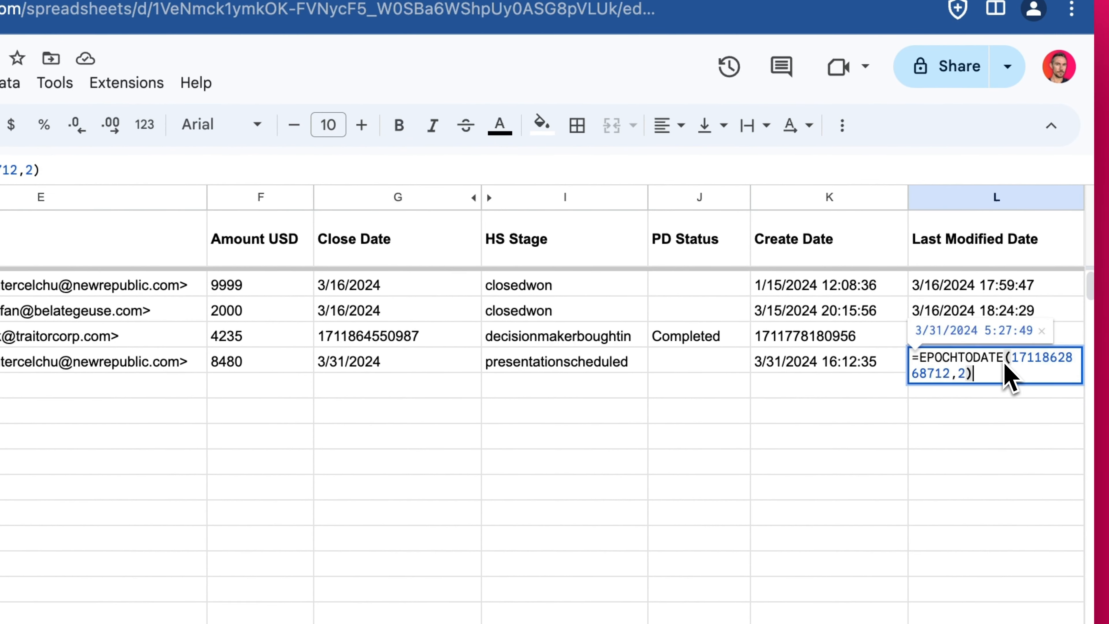
{"action": "left_click", "coordinate": [986, 417]}
{"action": "left_click", "coordinate": [959, 365]}
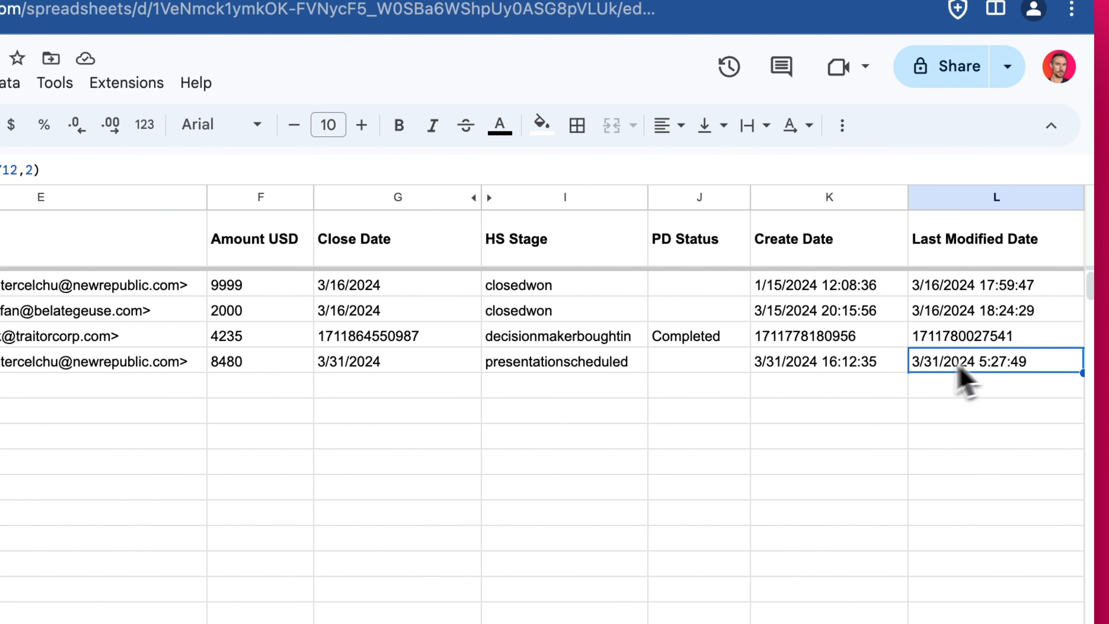
{"action": "double_click", "coordinate": [977, 369]}
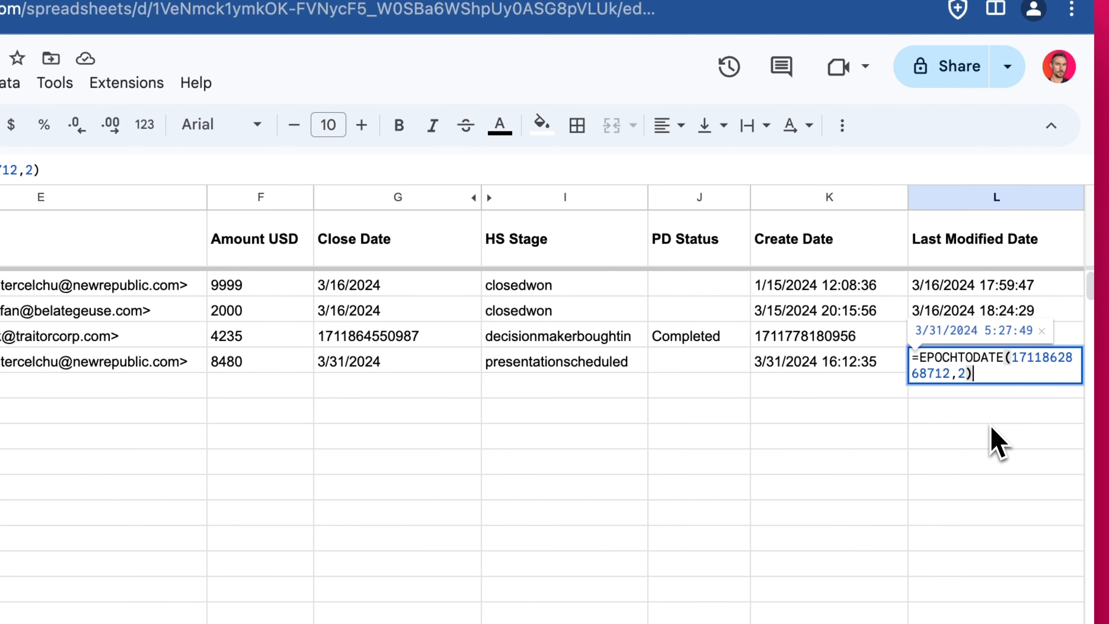
{"action": "key", "text": "Escape"}
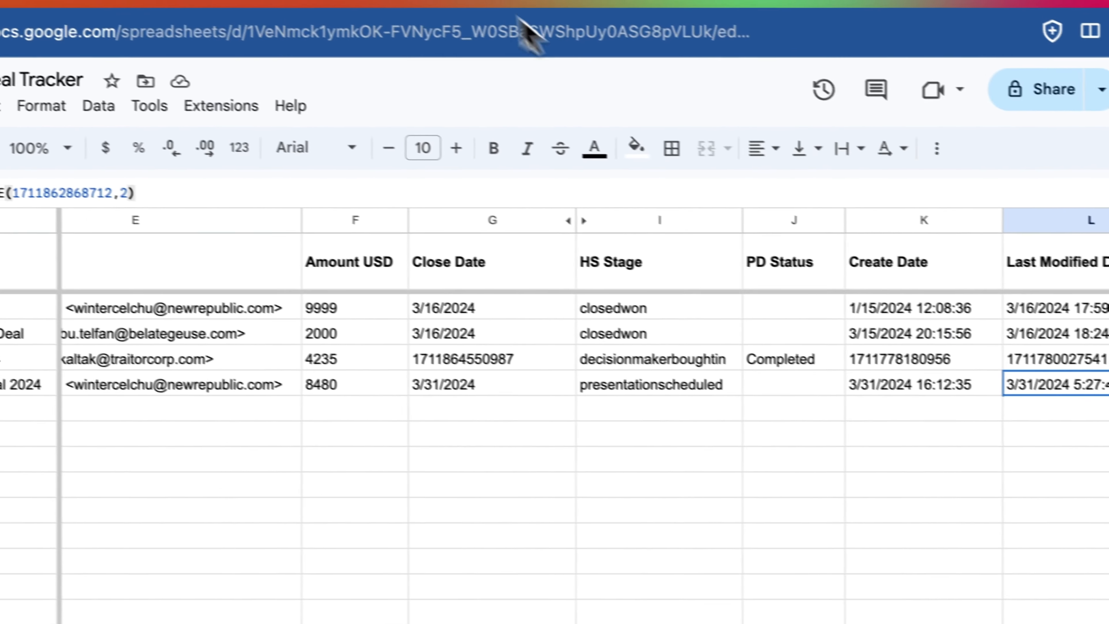
{"action": "left_click", "coordinate": [374, 368]}
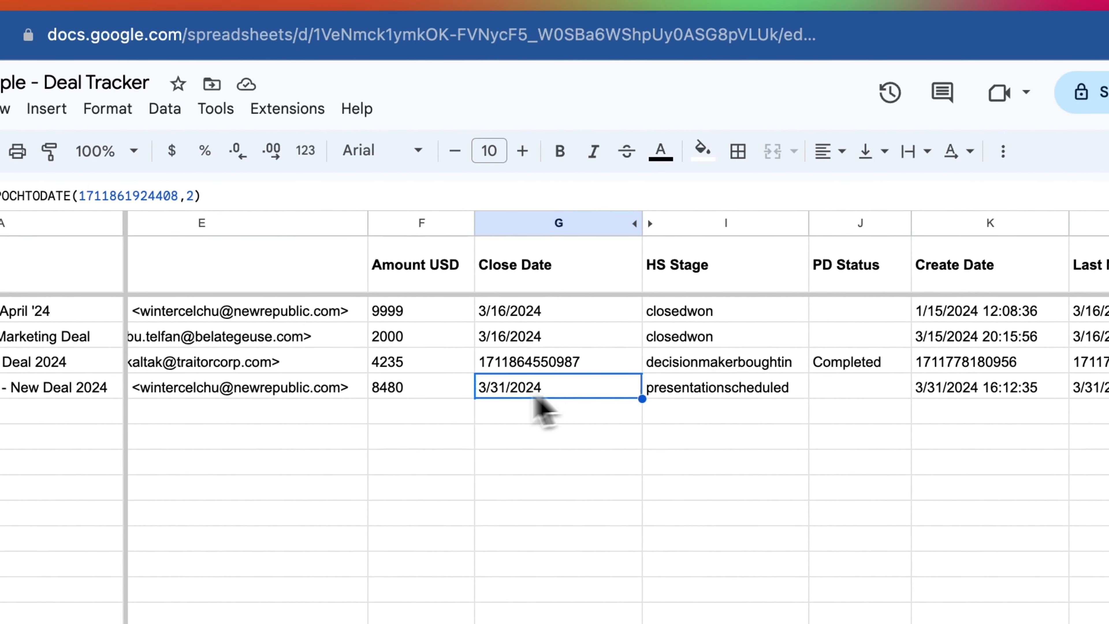
{"action": "double_click", "coordinate": [556, 389]}
{"action": "key", "text": "Return"}
{"action": "left_click", "coordinate": [547, 337]}
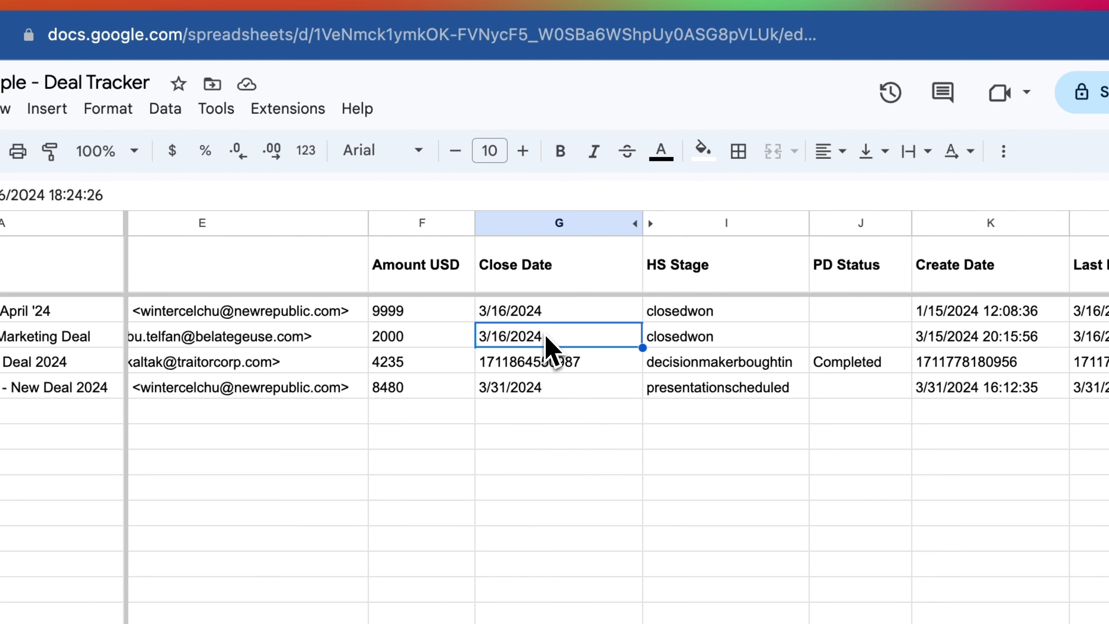
{"action": "left_click", "coordinate": [546, 386]}
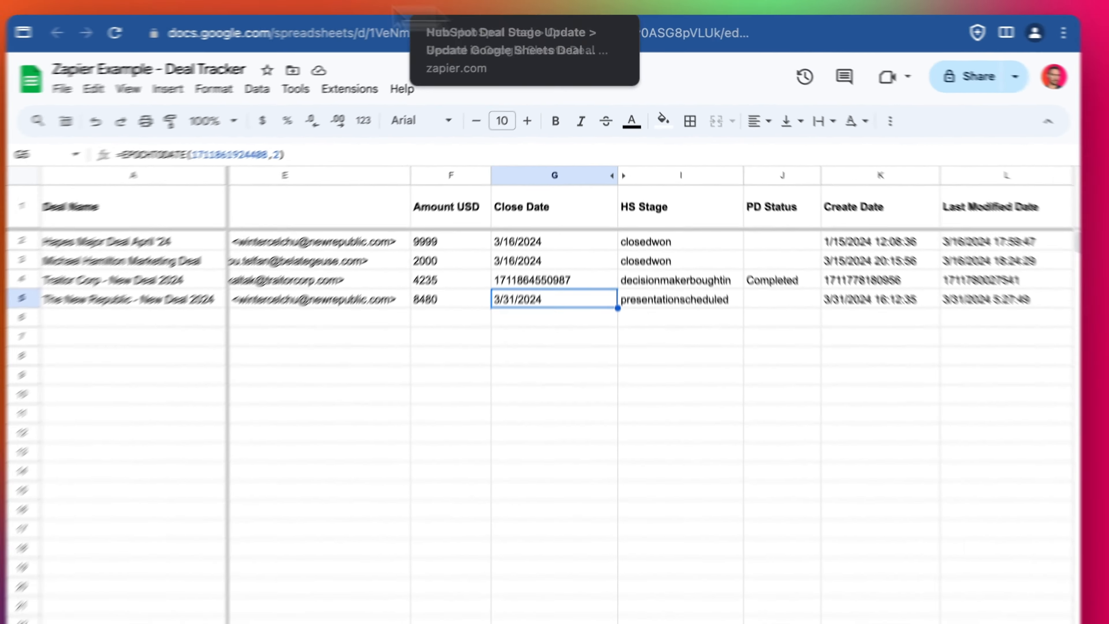
{"action": "left_click", "coordinate": [167, 10]}
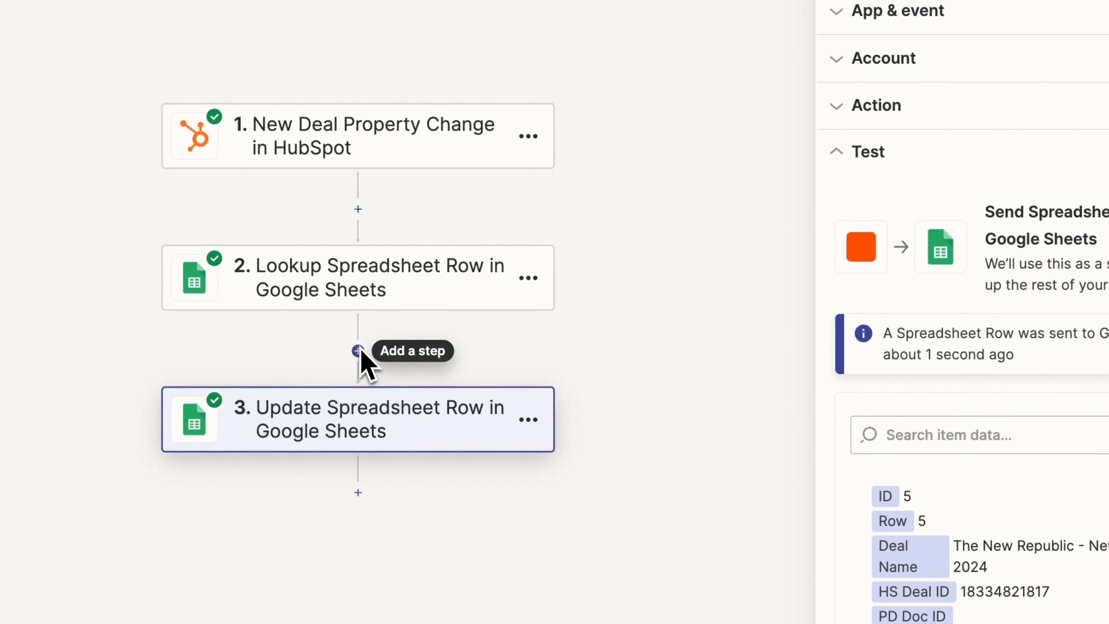
- Insert a Format step with the Date / Time event between the lookup and row update
{"action": "left_click", "coordinate": [357, 350]}
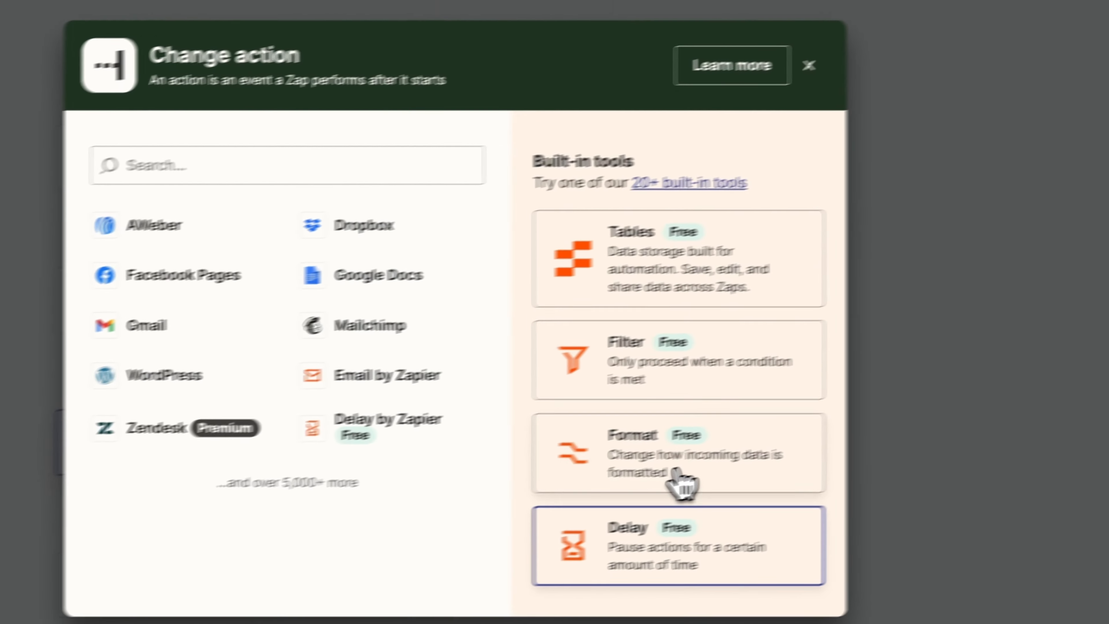
{"action": "left_click", "coordinate": [681, 482]}
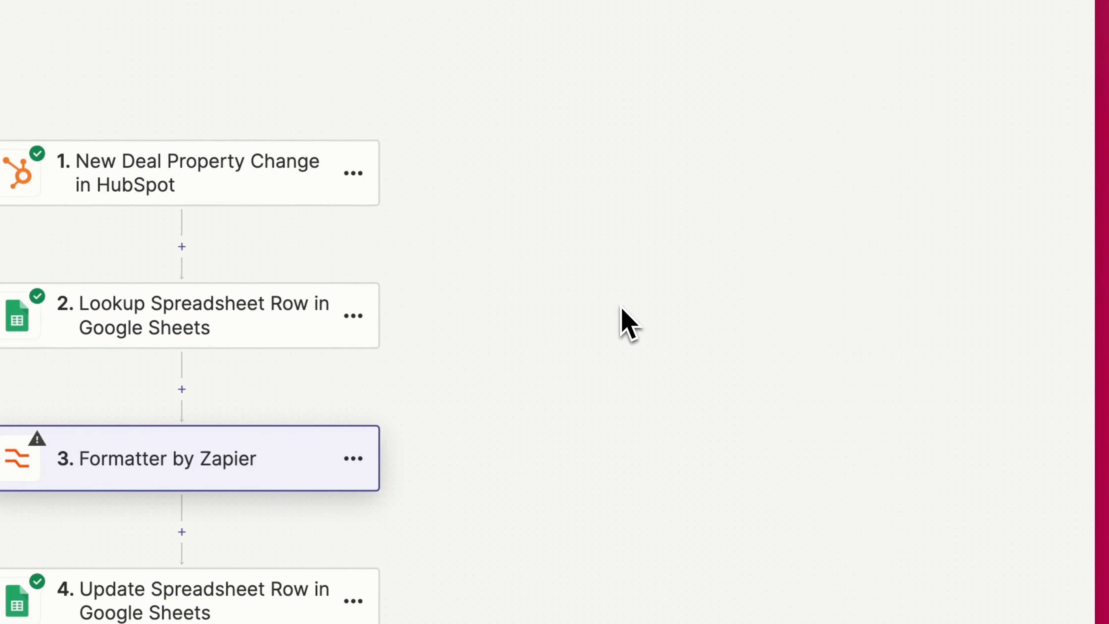
{"action": "left_click", "coordinate": [821, 179]}
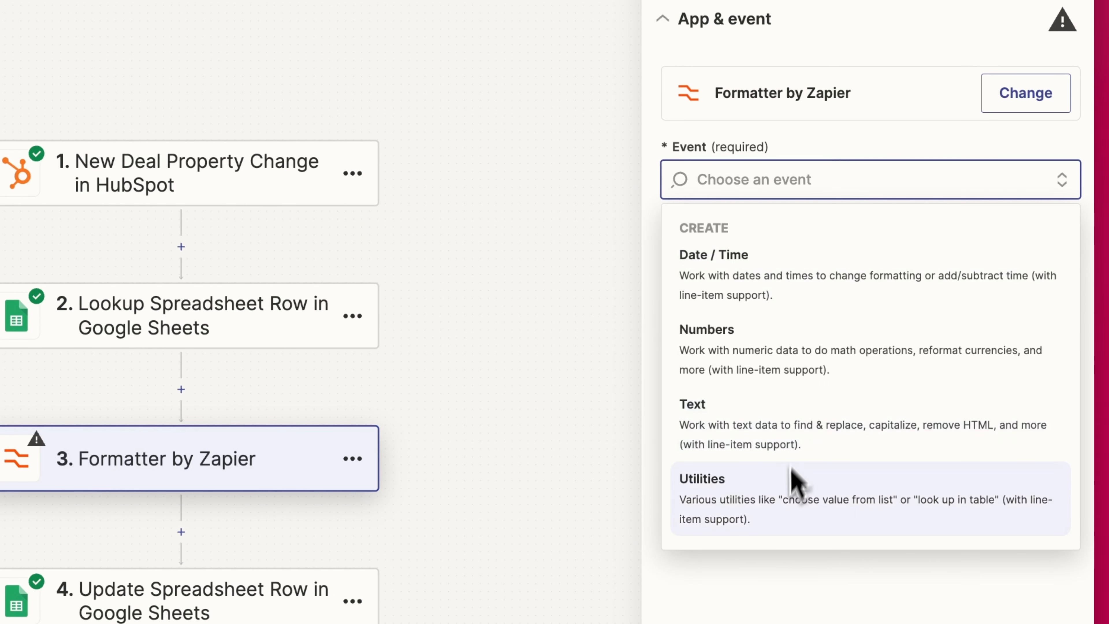
{"action": "left_click", "coordinate": [755, 323]}
{"action": "left_click", "coordinate": [801, 273]}
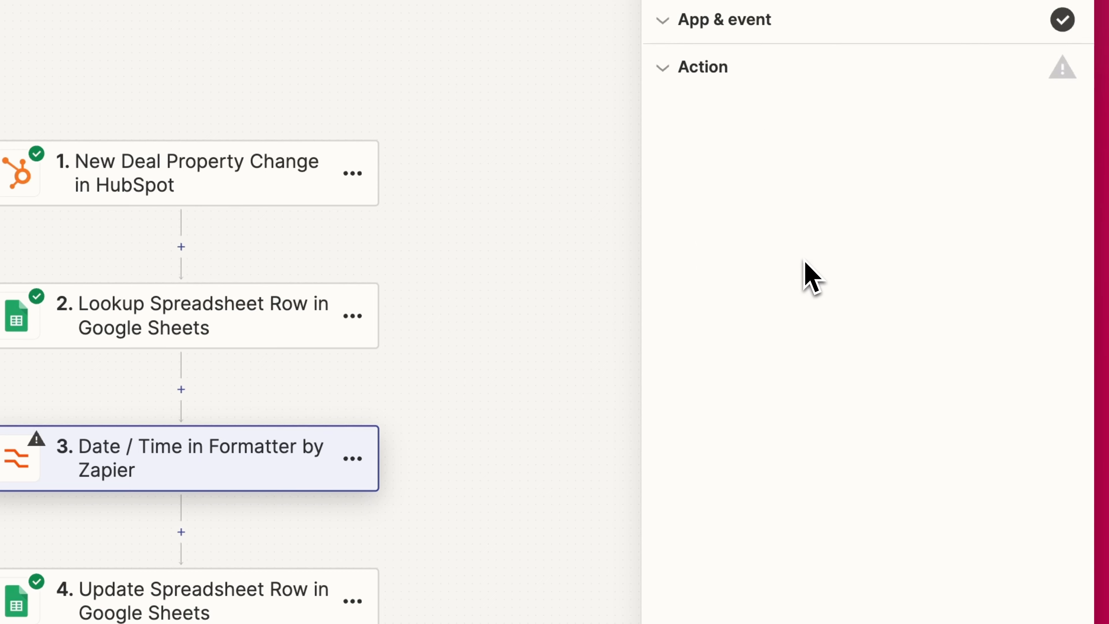
{"action": "left_click", "coordinate": [802, 154]}
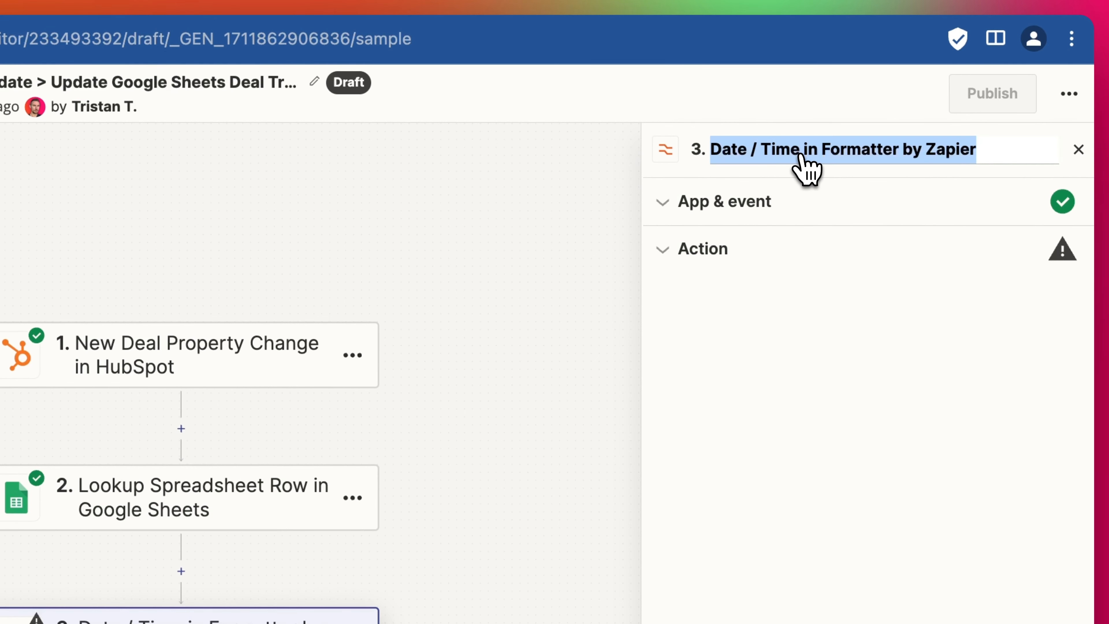
- Rename step 3 to 'Change Unix time to mm/dd/yyyy' and set its transform to Format
{"action": "type", "text": "Change Unix time to mm/dd/yyyy"}
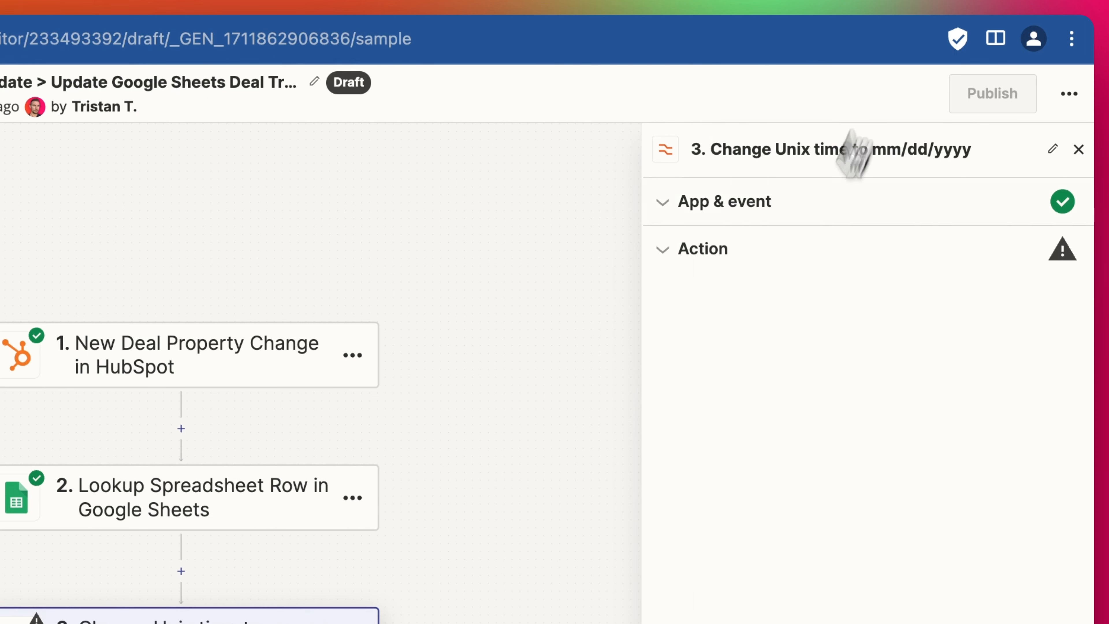
{"action": "left_click", "coordinate": [782, 219]}
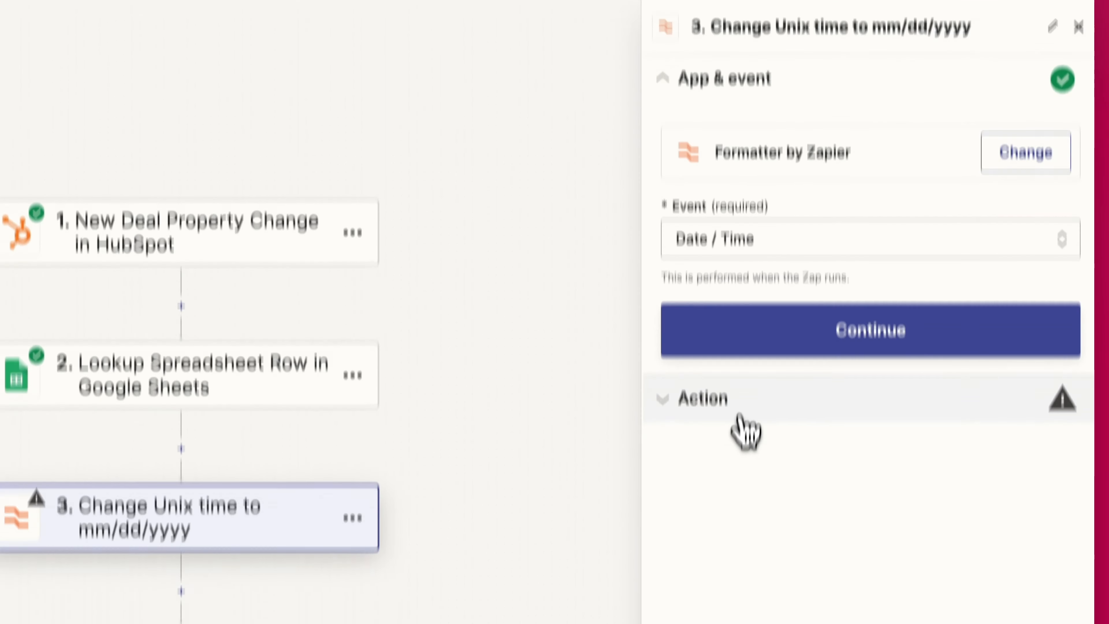
{"action": "left_click", "coordinate": [742, 522]}
{"action": "left_click", "coordinate": [760, 168]}
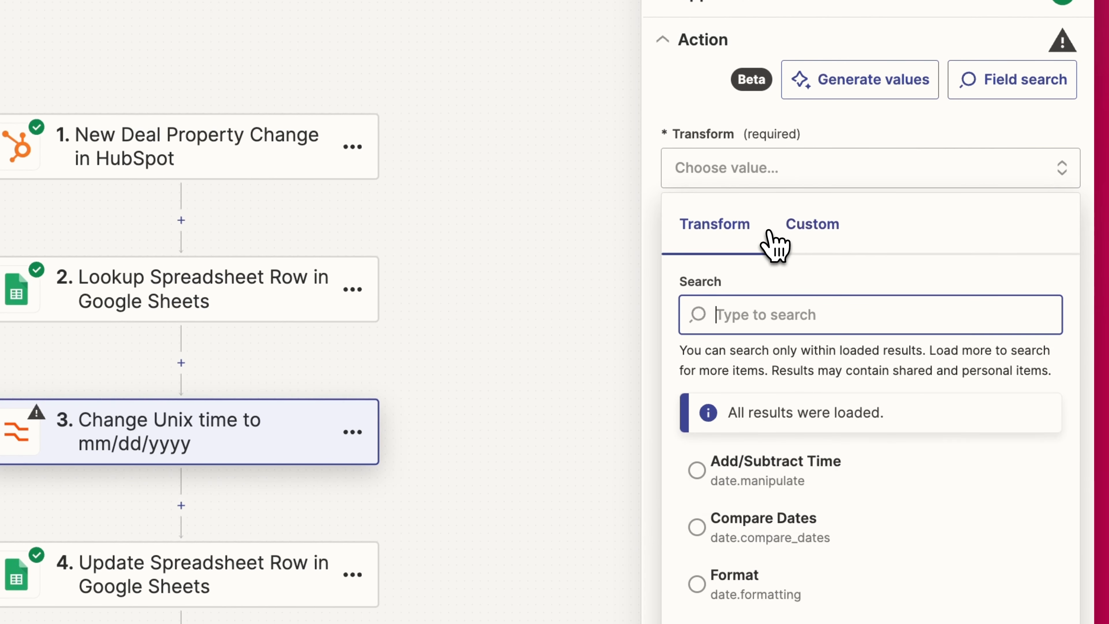
{"action": "left_click", "coordinate": [744, 577]}
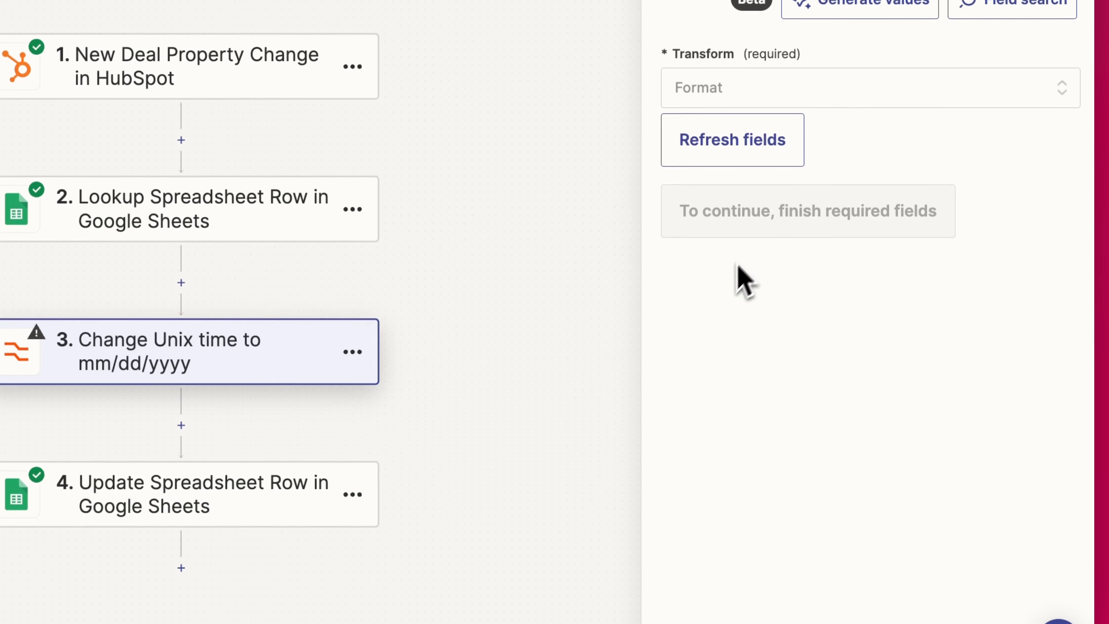
- Map the HubSpot deal Close Date into Input and bring up the To Format choices
{"action": "left_click", "coordinate": [785, 274]}
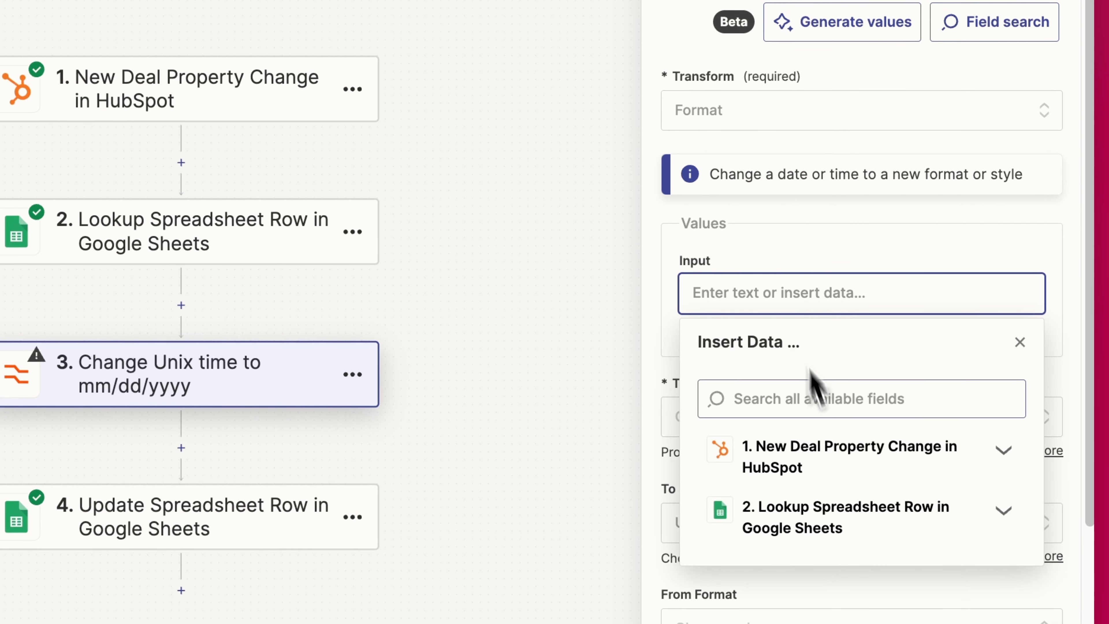
{"action": "left_click", "coordinate": [804, 399]}
{"action": "type", "text": "close"}
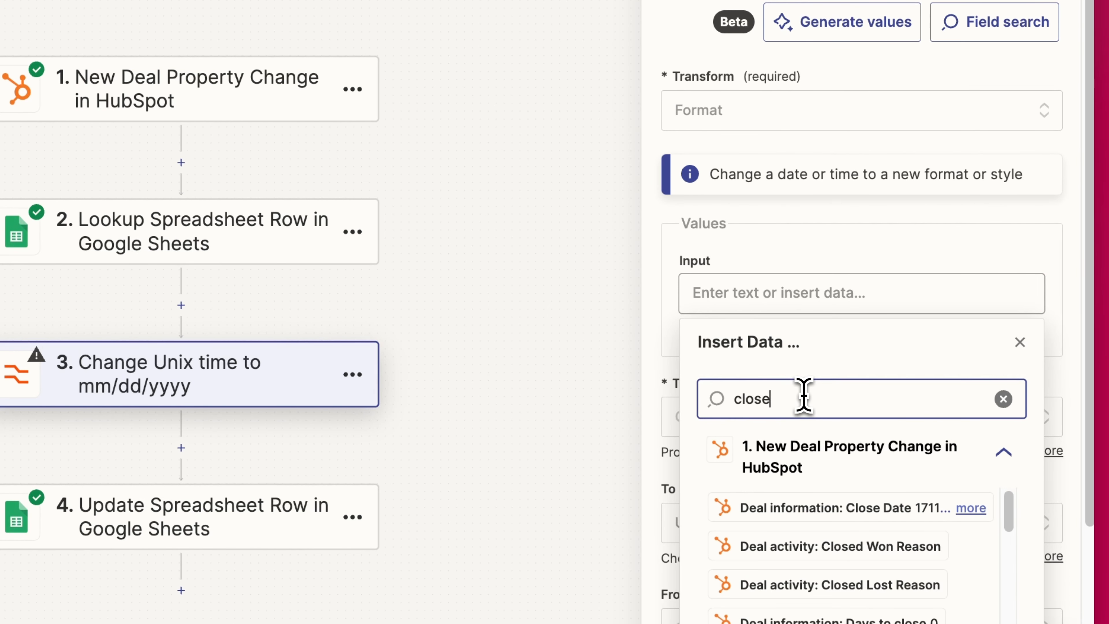
{"action": "type", "text": " d"}
{"action": "left_click", "coordinate": [869, 507]}
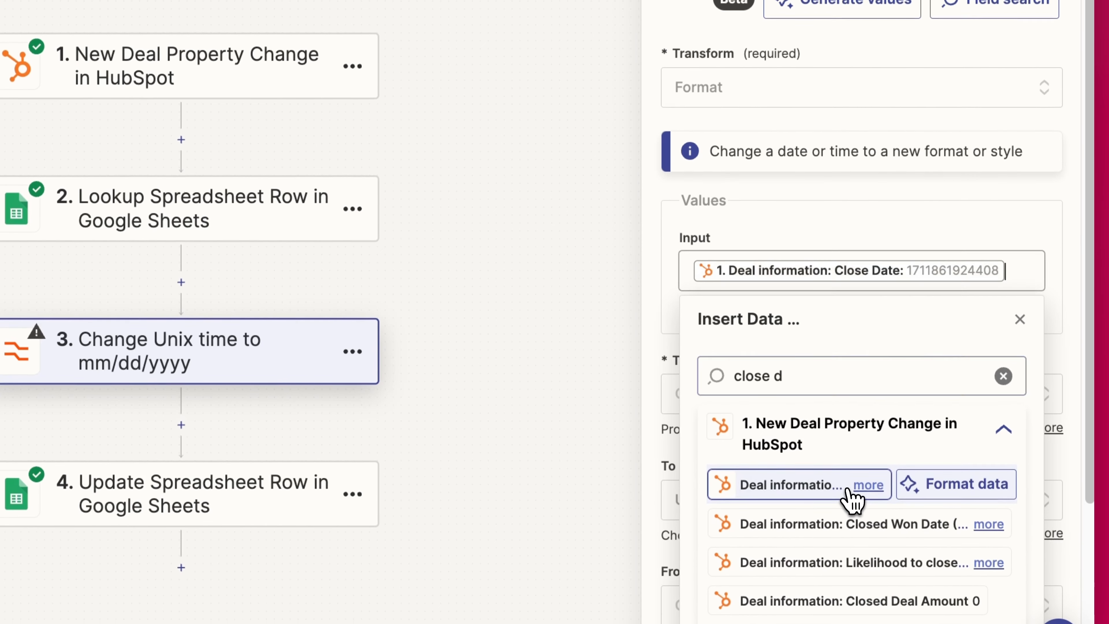
{"action": "left_click", "coordinate": [904, 230]}
{"action": "scroll", "coordinate": [813, 413], "scroll_direction": "down", "scroll_amount": 1}
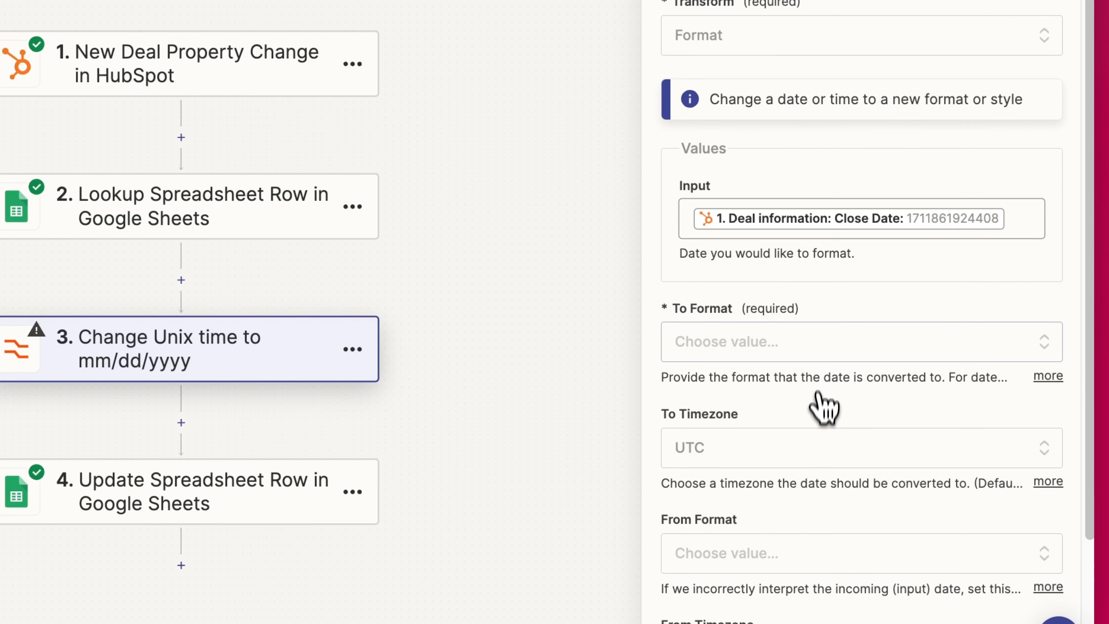
{"action": "left_click", "coordinate": [818, 350]}
{"action": "scroll", "coordinate": [871, 348], "scroll_direction": "down", "scroll_amount": 2}
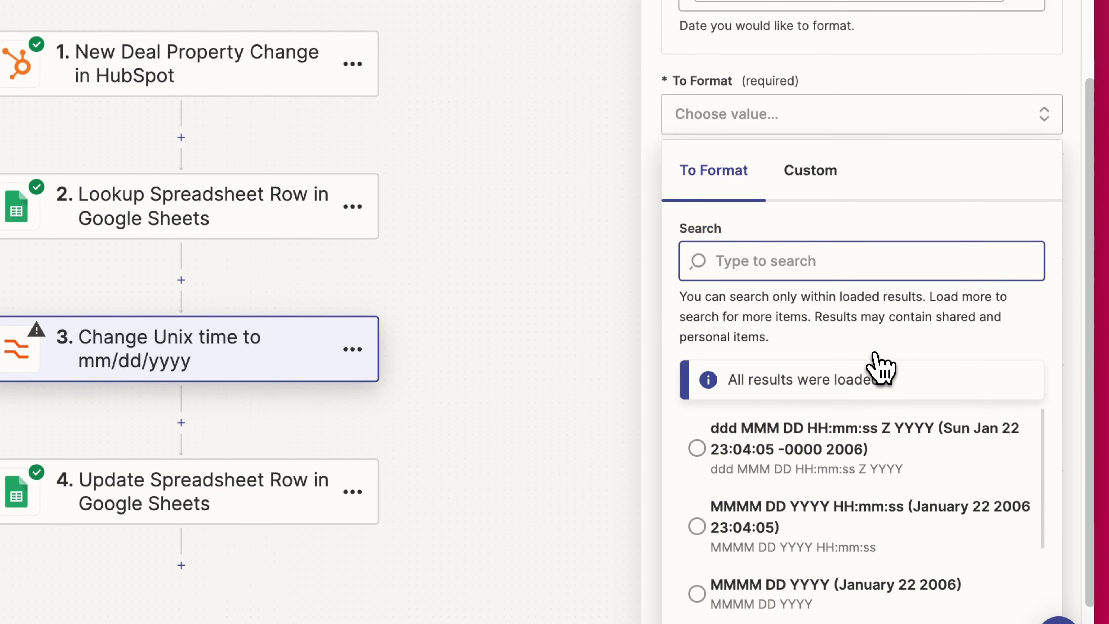
{"action": "scroll", "coordinate": [842, 459], "scroll_direction": "down", "scroll_amount": 3}
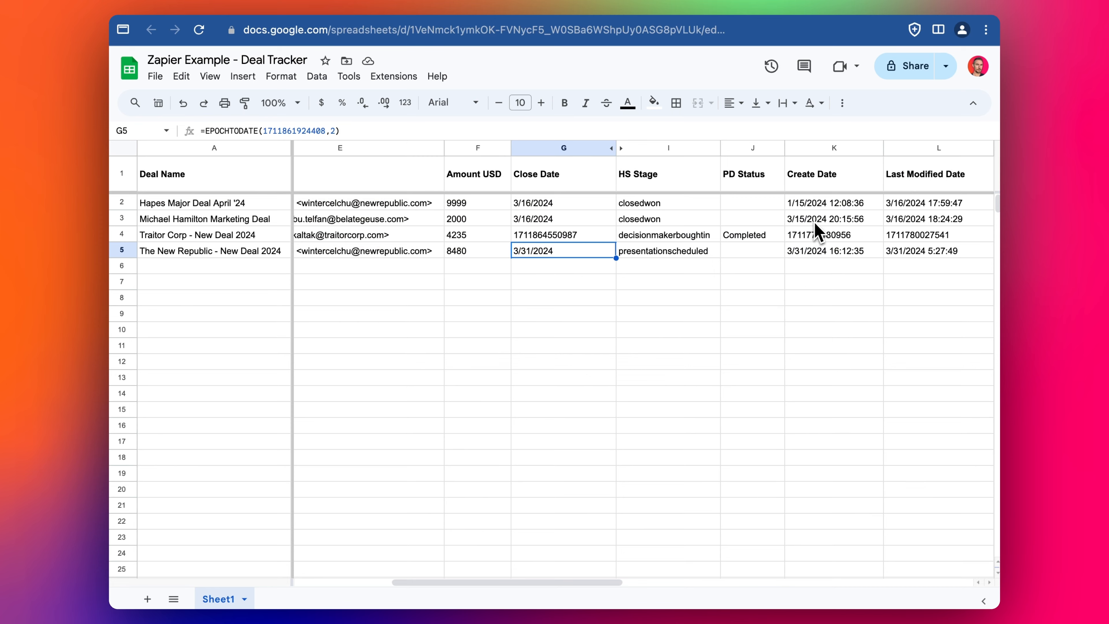
- Check the Close Date format in Google Sheets cell G3, then go back to Zapier
{"action": "left_click", "coordinate": [573, 221]}
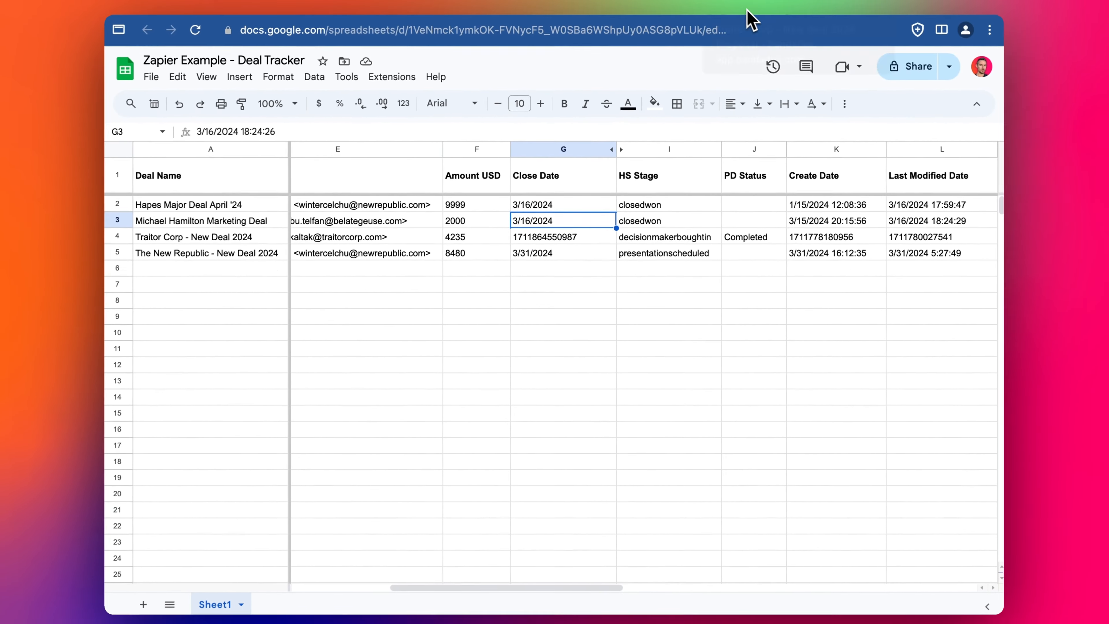
{"action": "left_click", "coordinate": [321, 9]}
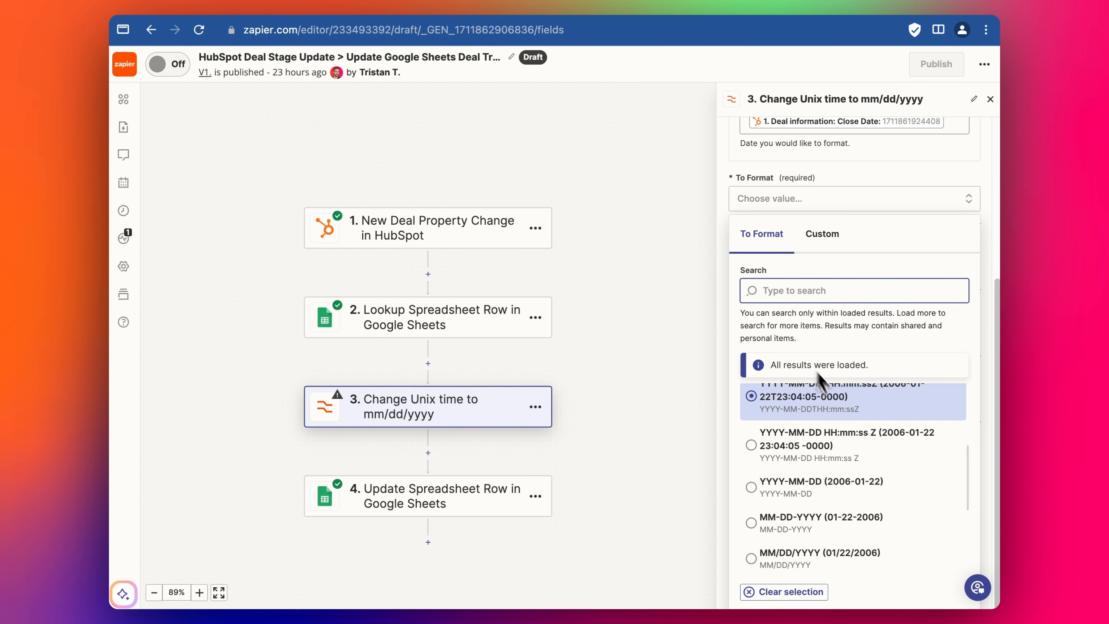
- Convert step 3 from format X (Unix timestamp) to MM/DD/YYYY and test it, yielding 03/31/2024
{"action": "left_click", "coordinate": [815, 570]}
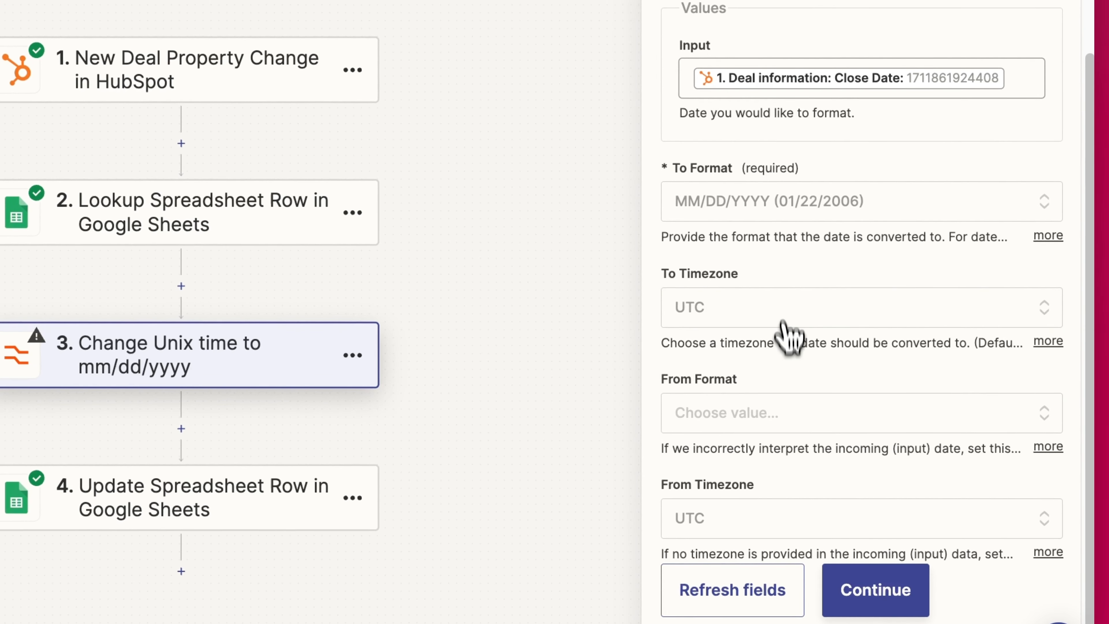
{"action": "left_click", "coordinate": [766, 419]}
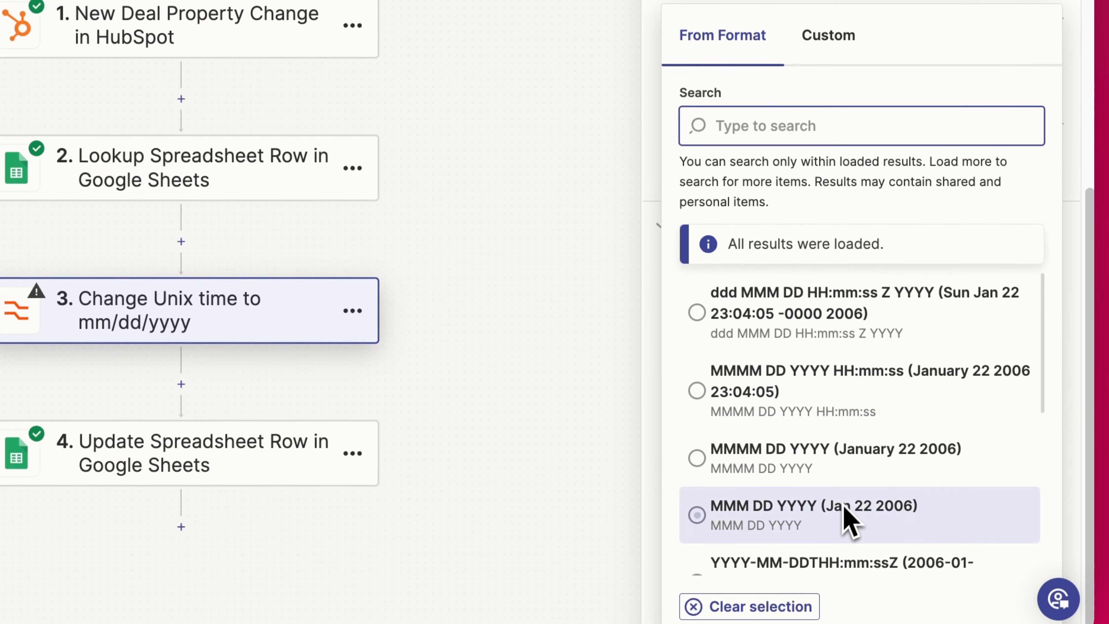
{"action": "scroll", "coordinate": [850, 520], "scroll_direction": "down", "scroll_amount": 5}
{"action": "left_click", "coordinate": [788, 546]}
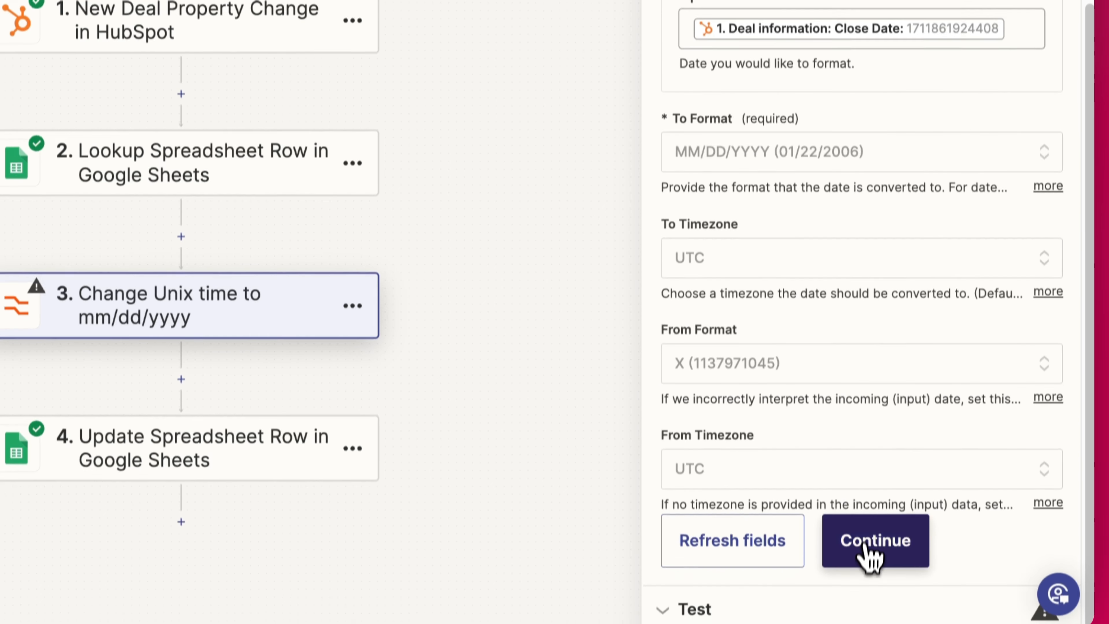
{"action": "left_click", "coordinate": [867, 581]}
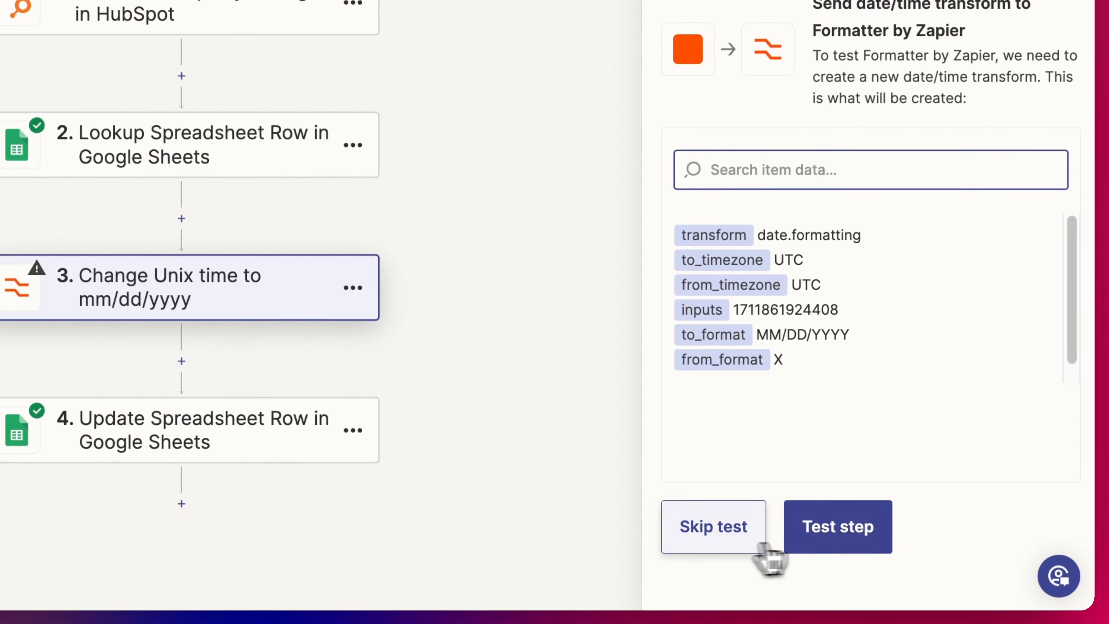
{"action": "left_click", "coordinate": [860, 544]}
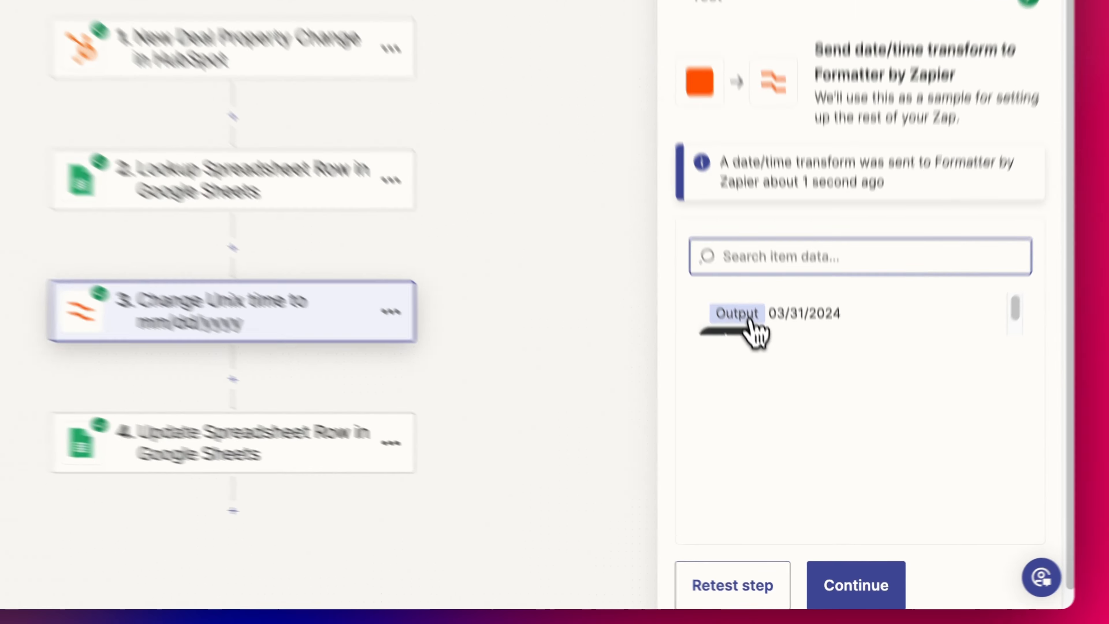
- Replace step 4's EPOCHTODATE Close Date formula with step 3's output and retest, writing 3/31/2024
{"action": "left_click", "coordinate": [252, 423]}
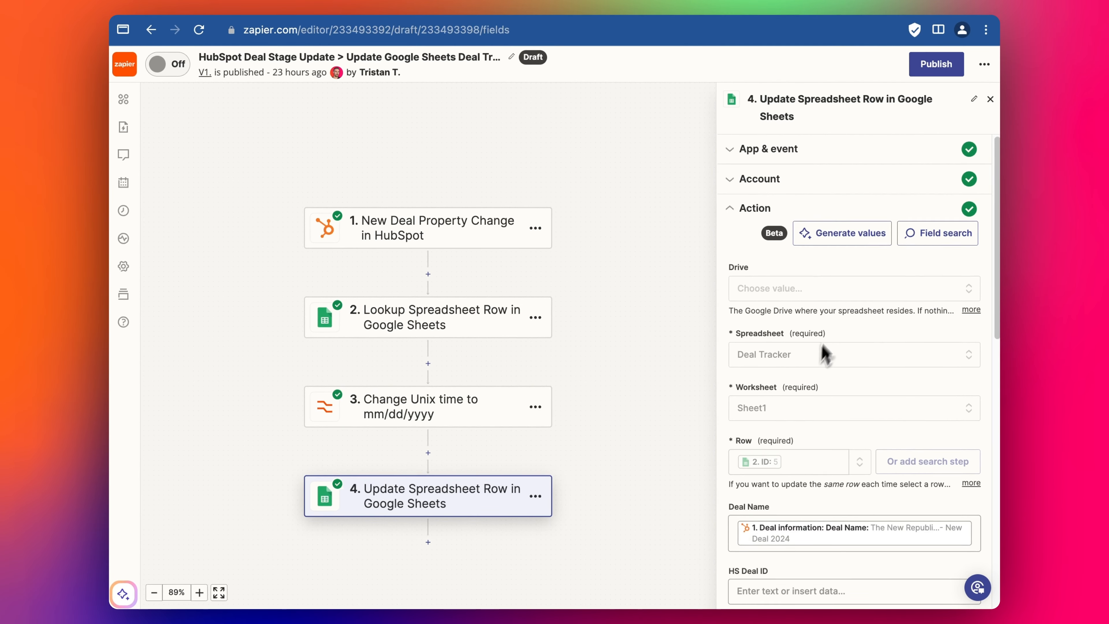
{"action": "scroll", "coordinate": [827, 406], "scroll_direction": "down", "scroll_amount": 5}
{"action": "scroll", "coordinate": [824, 395], "scroll_direction": "down", "scroll_amount": 3}
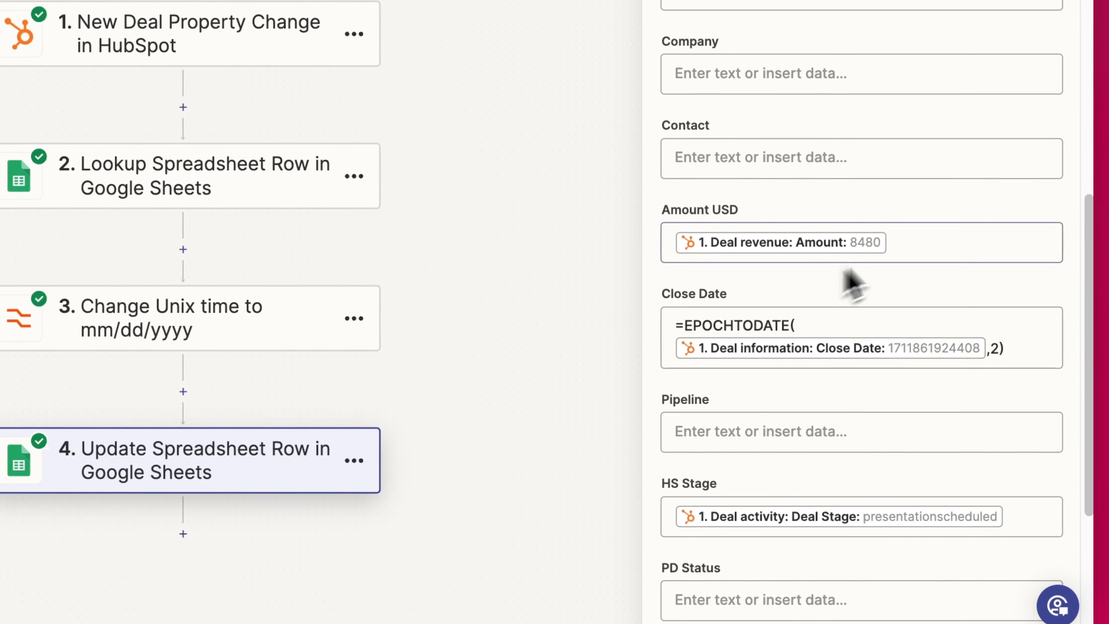
{"action": "left_click", "coordinate": [972, 330]}
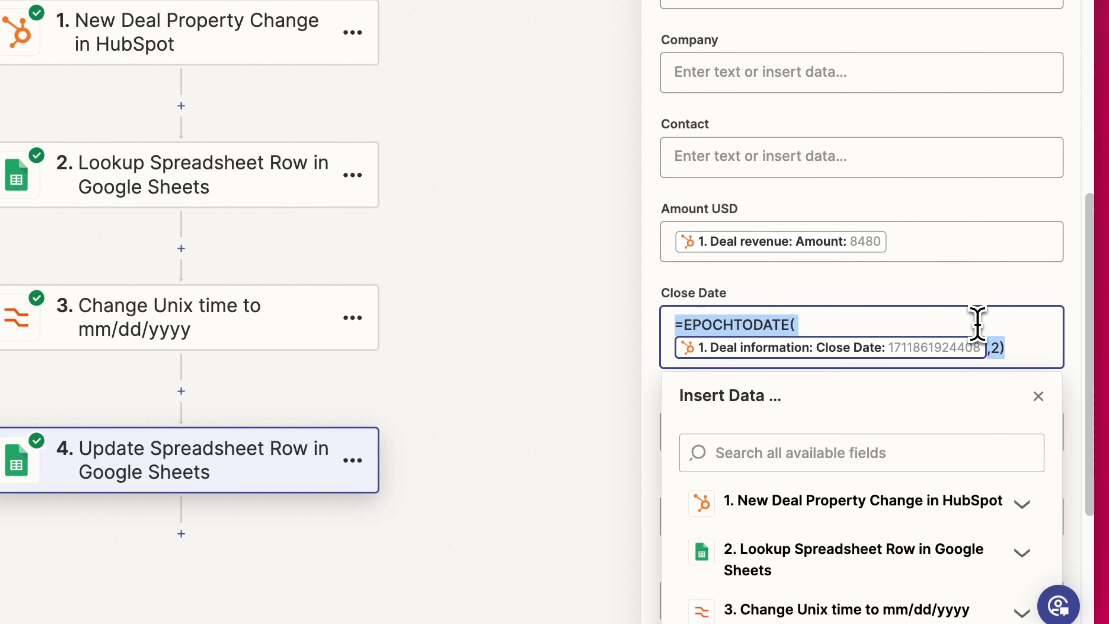
{"action": "key", "text": "BackSpace"}
{"action": "scroll", "coordinate": [843, 515], "scroll_direction": "down", "scroll_amount": 6}
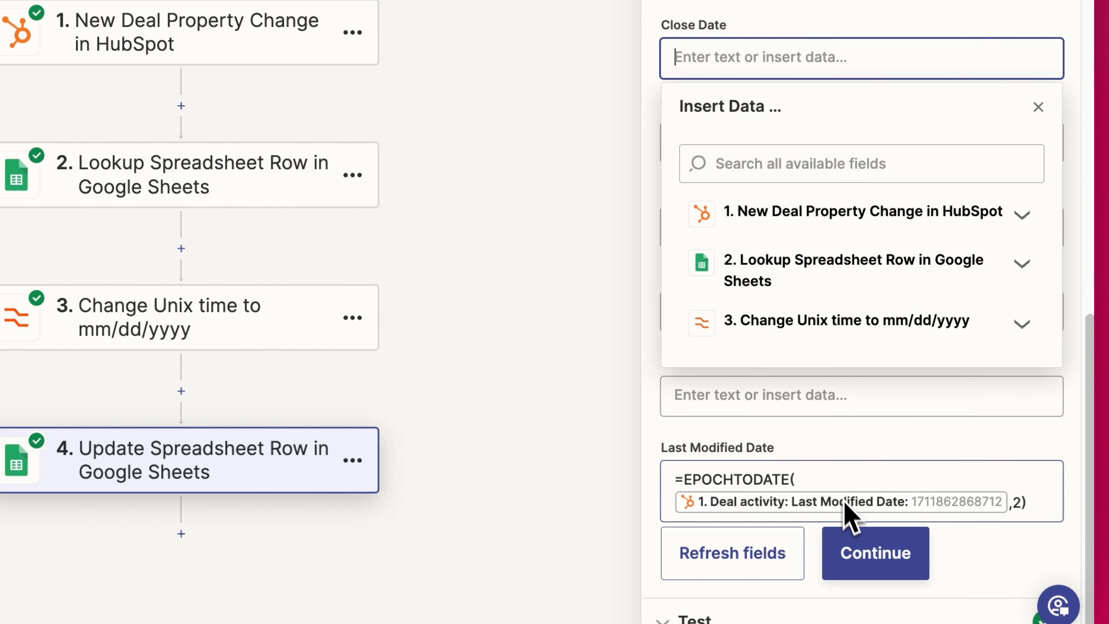
{"action": "left_click", "coordinate": [826, 332]}
{"action": "left_click", "coordinate": [755, 416]}
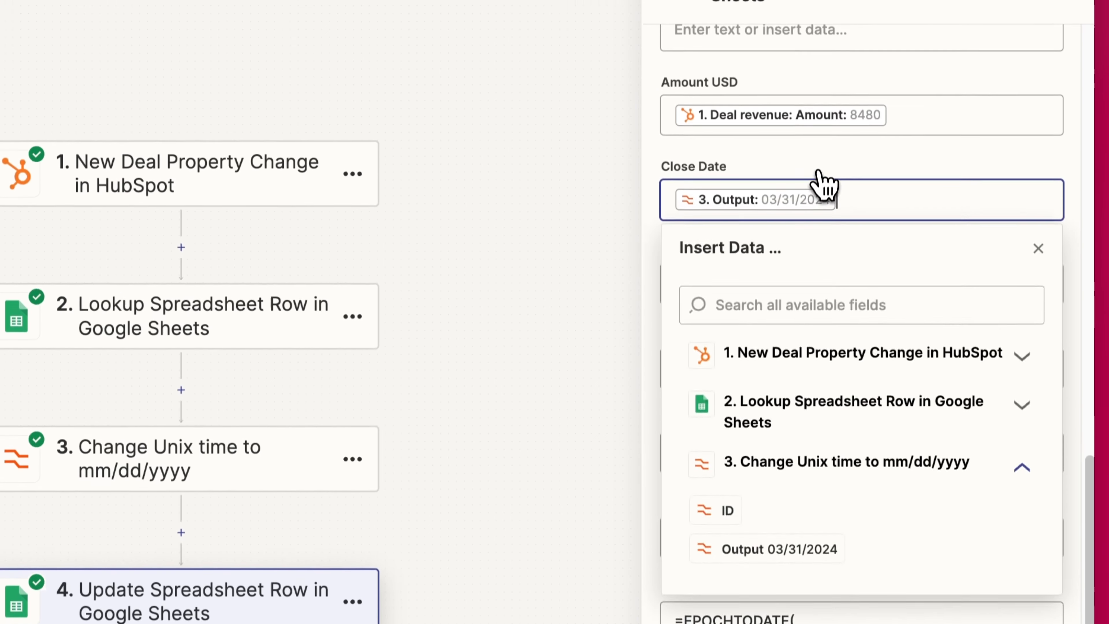
{"action": "left_click", "coordinate": [872, 537]}
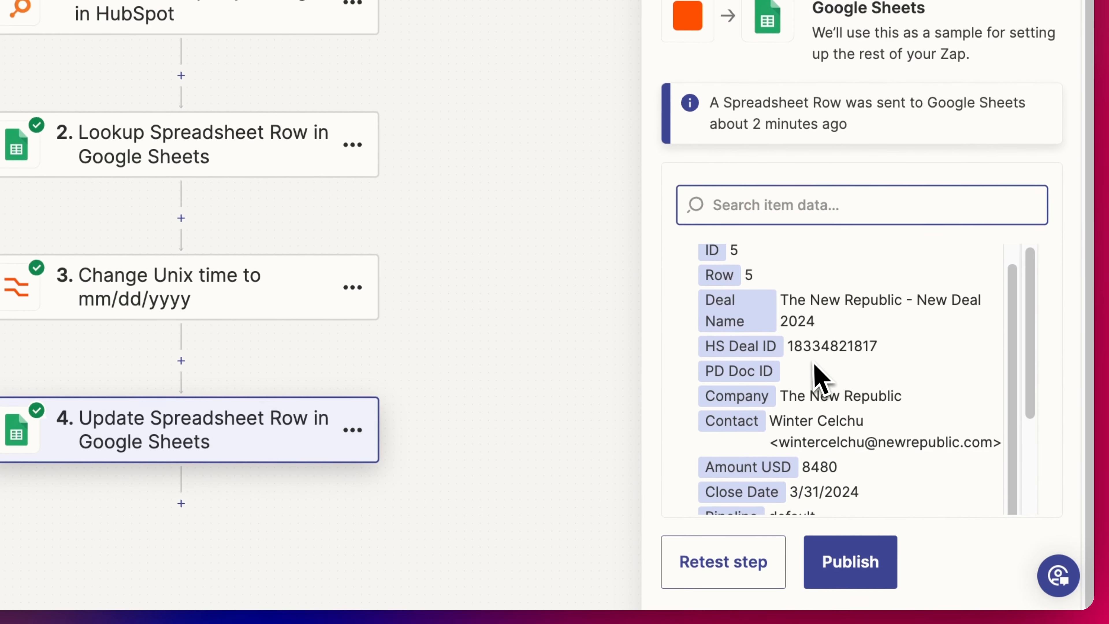
{"action": "left_click", "coordinate": [751, 568]}
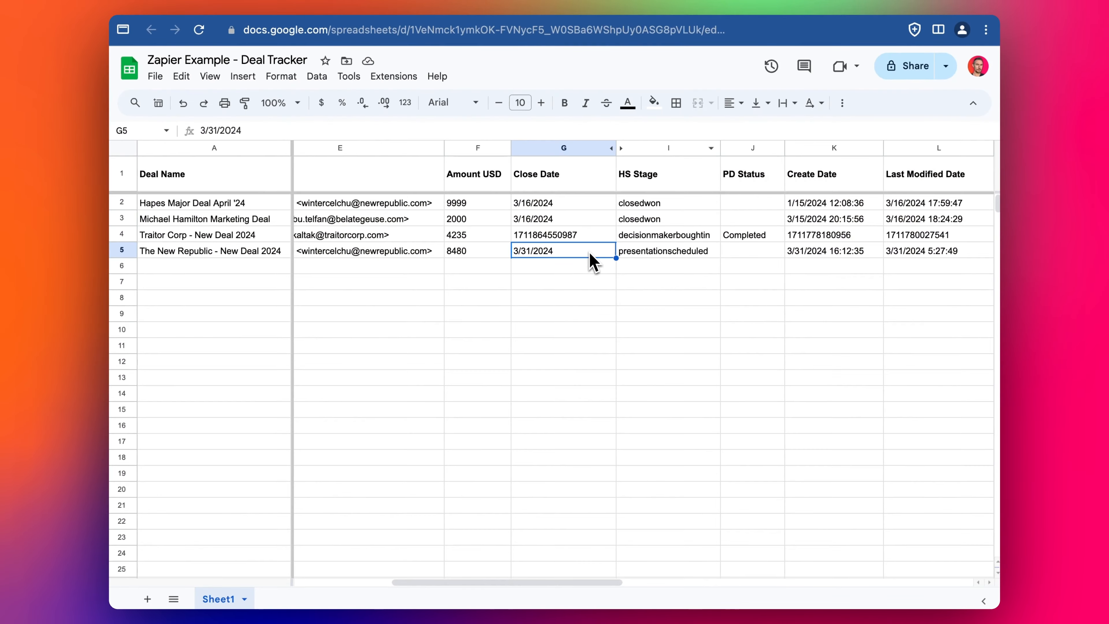
{"action": "key", "text": "Left"}
{"action": "key", "text": "Left"}
{"action": "key", "text": "Right"}
{"action": "key", "text": "Right"}
{"action": "key", "text": "Right"}
{"action": "key", "text": "Right"}
{"action": "key", "text": "Right"}
{"action": "key", "text": "Right"}
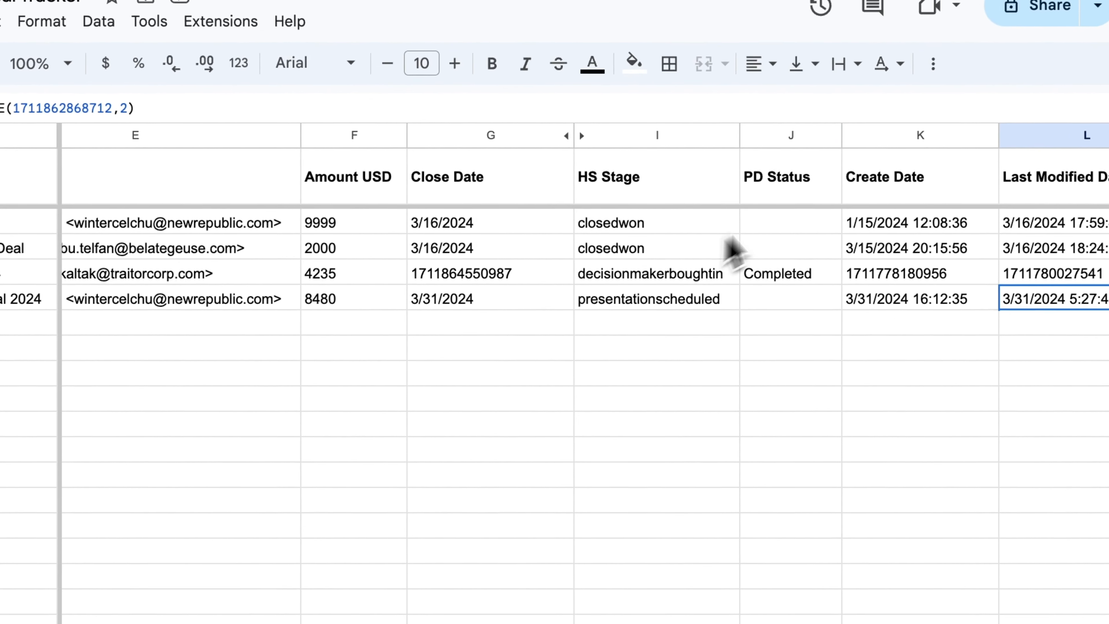
{"action": "left_click_drag", "start_coordinate": [530, 175], "coordinate": [534, 253]}
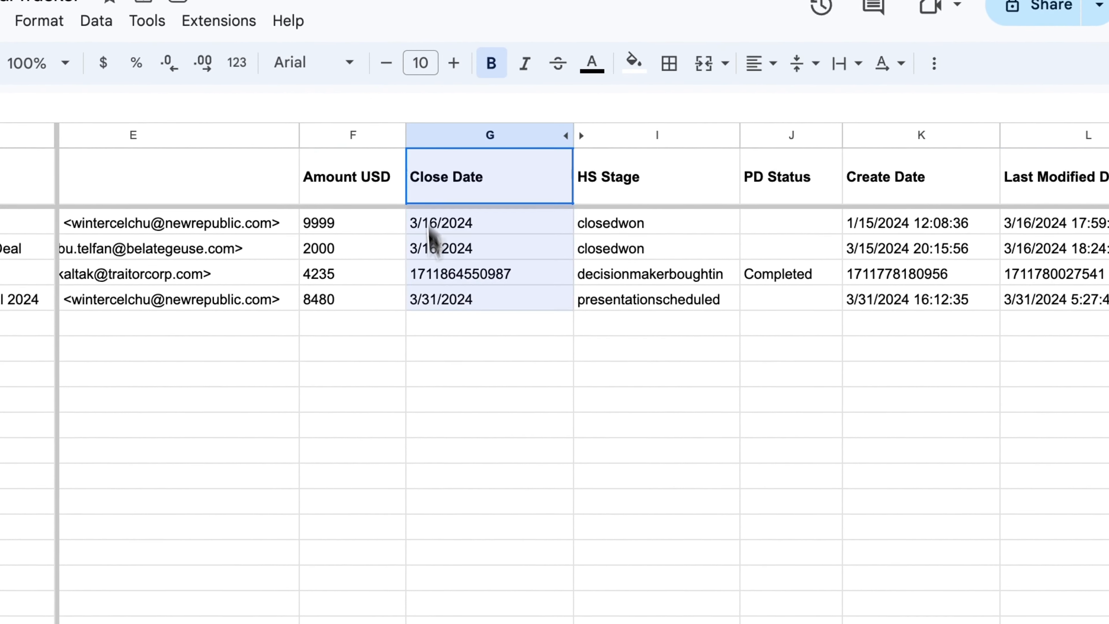
{"action": "left_click", "coordinate": [553, 284]}
{"action": "double_click", "coordinate": [471, 305]}
{"action": "left_click", "coordinate": [711, 377]}
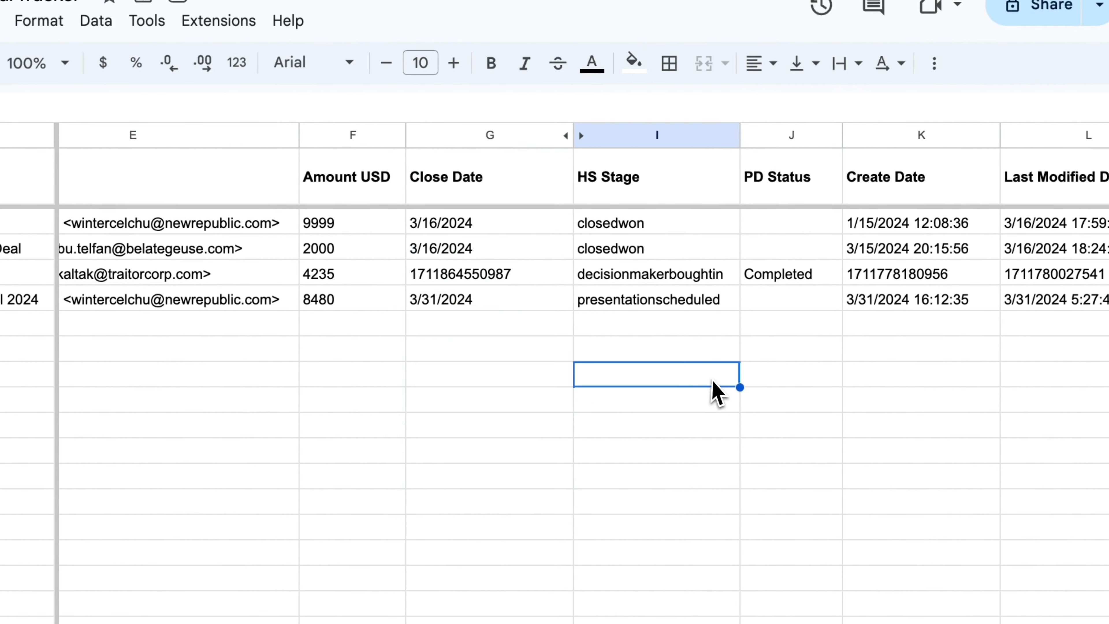
{"action": "left_click", "coordinate": [1060, 306]}
{"action": "double_click", "coordinate": [972, 283]}
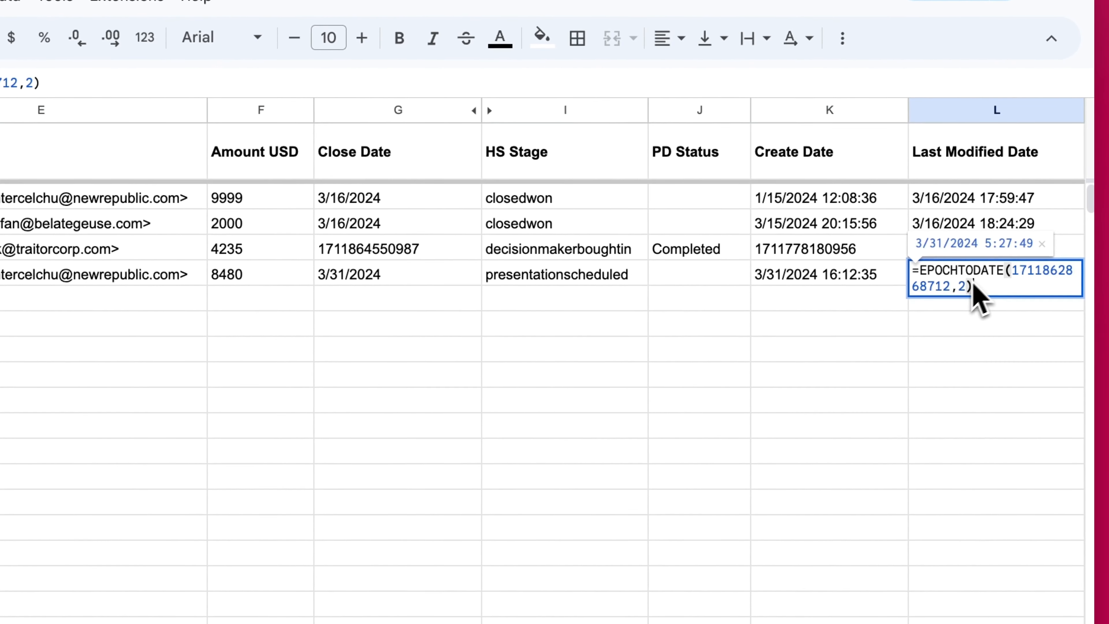
{"action": "left_click", "coordinate": [989, 299]}
{"action": "double_click", "coordinate": [983, 285]}
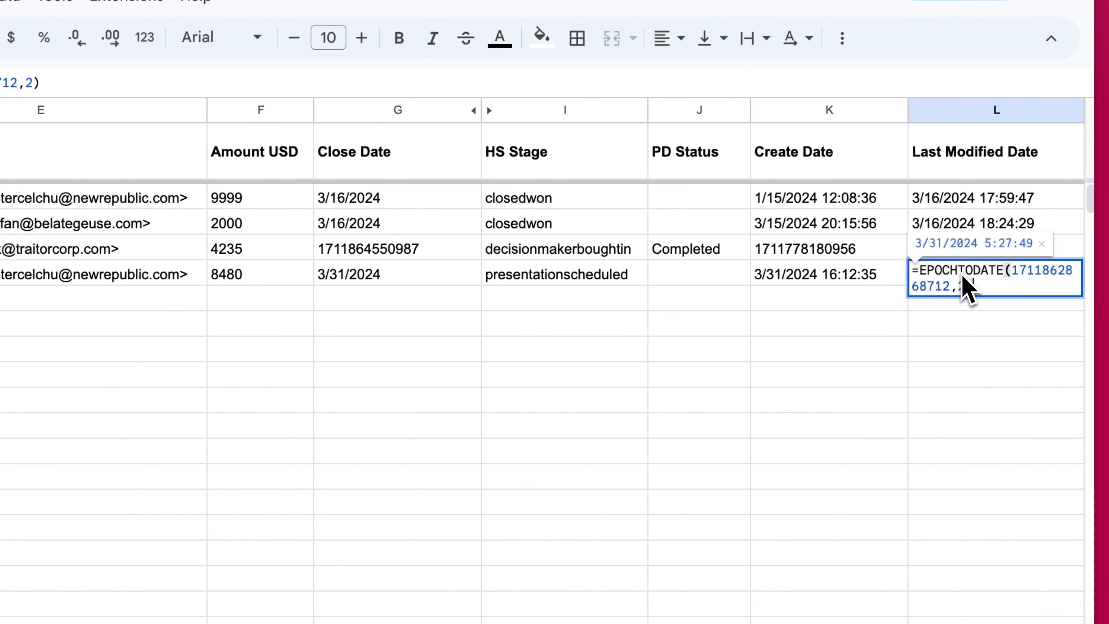
{"action": "left_click", "coordinate": [956, 321]}
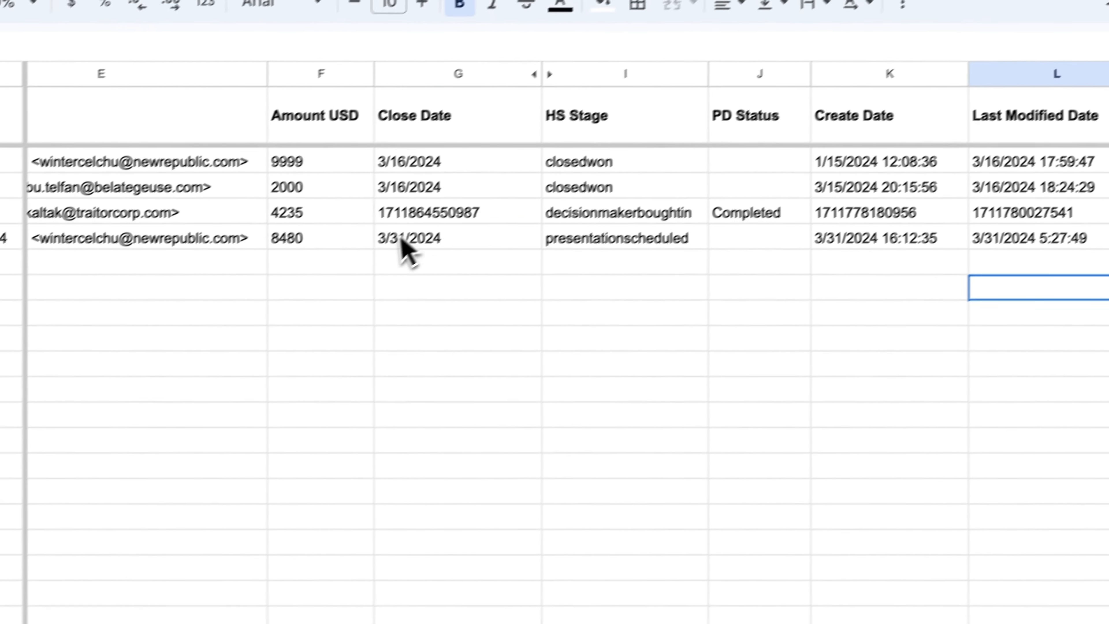
{"action": "double_click", "coordinate": [349, 275]}
{"action": "left_click", "coordinate": [878, 328]}
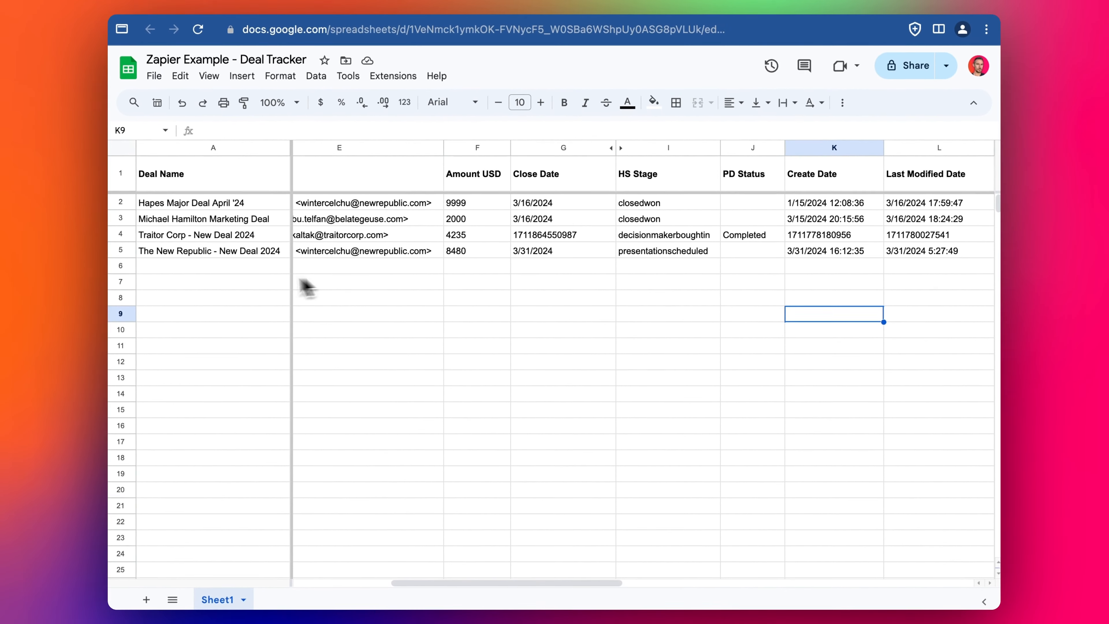
{"action": "left_click", "coordinate": [201, 251]}
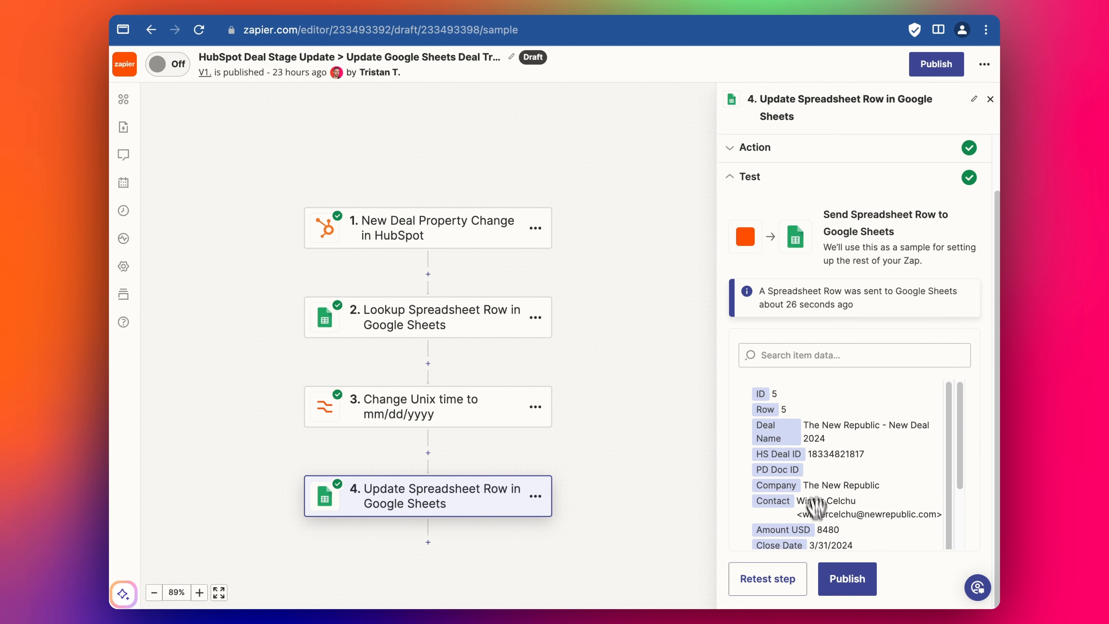
- Publish the new zap version, then show the Decision Maker zap's details on the Sales Tracker canvas
{"action": "left_click", "coordinate": [852, 579]}
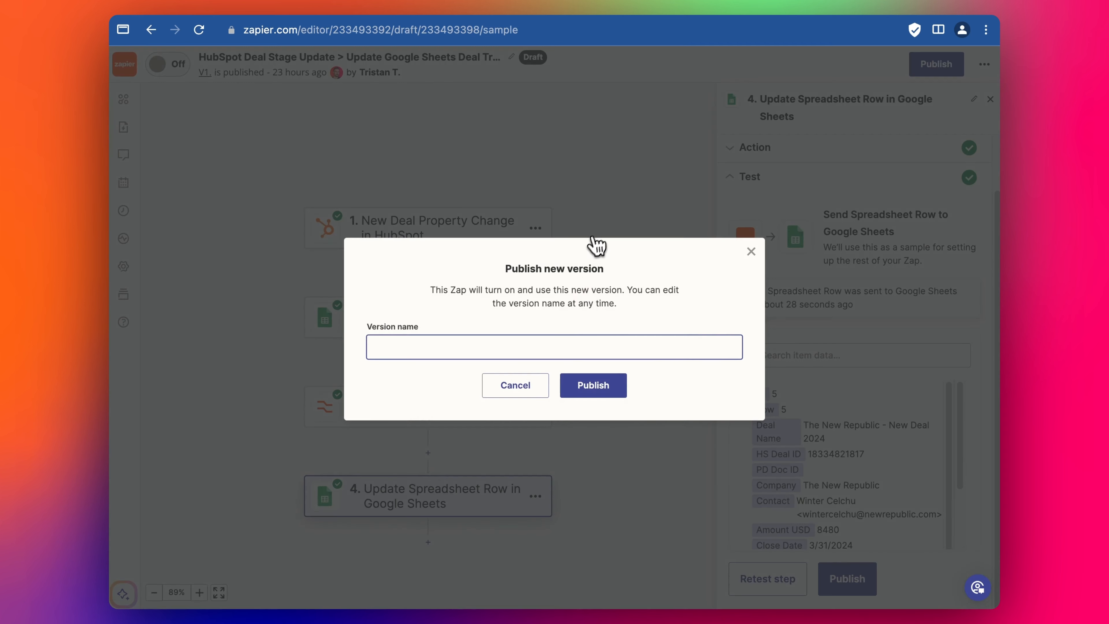
{"action": "left_click", "coordinate": [592, 385]}
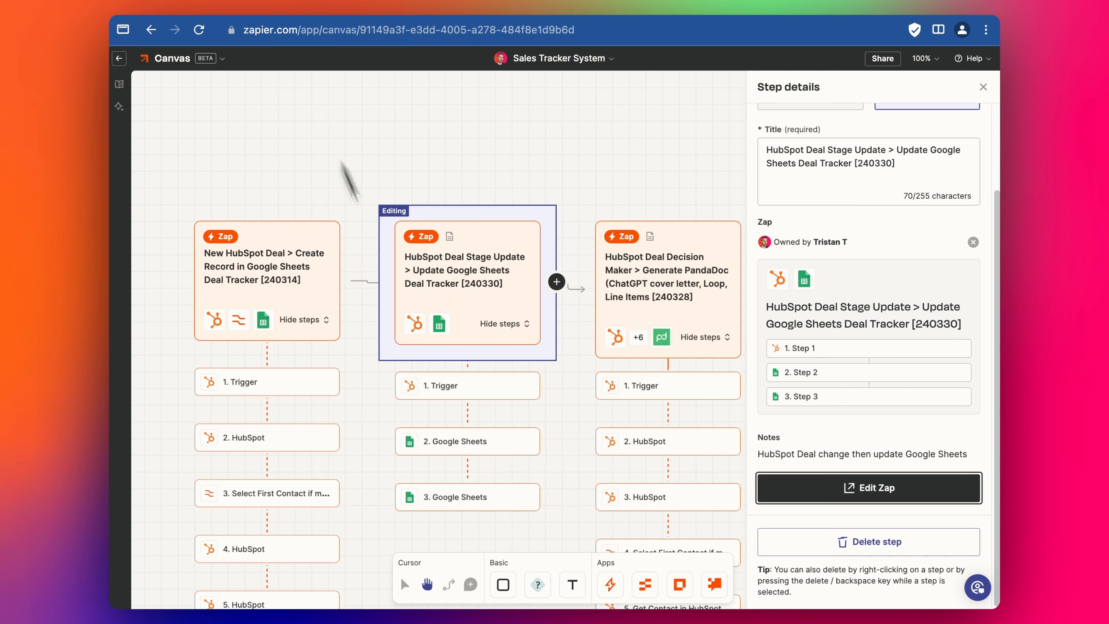
{"action": "left_click_drag", "start_coordinate": [548, 178], "coordinate": [462, 97]}
{"action": "left_click_drag", "start_coordinate": [515, 135], "coordinate": [510, 100]}
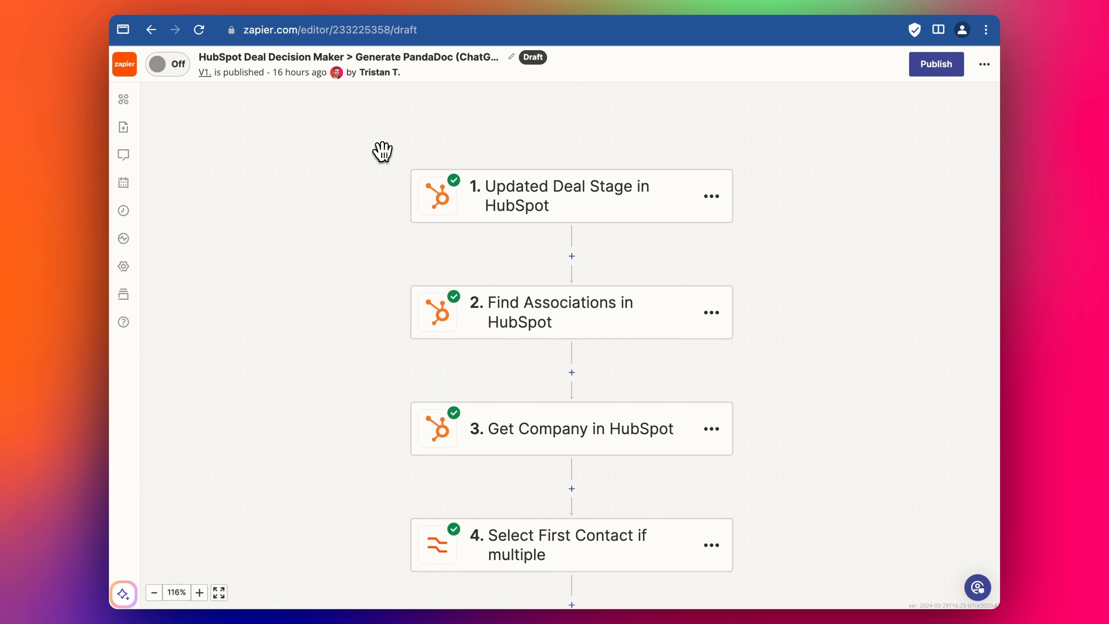
{"action": "left_click_drag", "start_coordinate": [365, 153], "coordinate": [362, 141]}
{"action": "left_click_drag", "start_coordinate": [367, 188], "coordinate": [372, 192]}
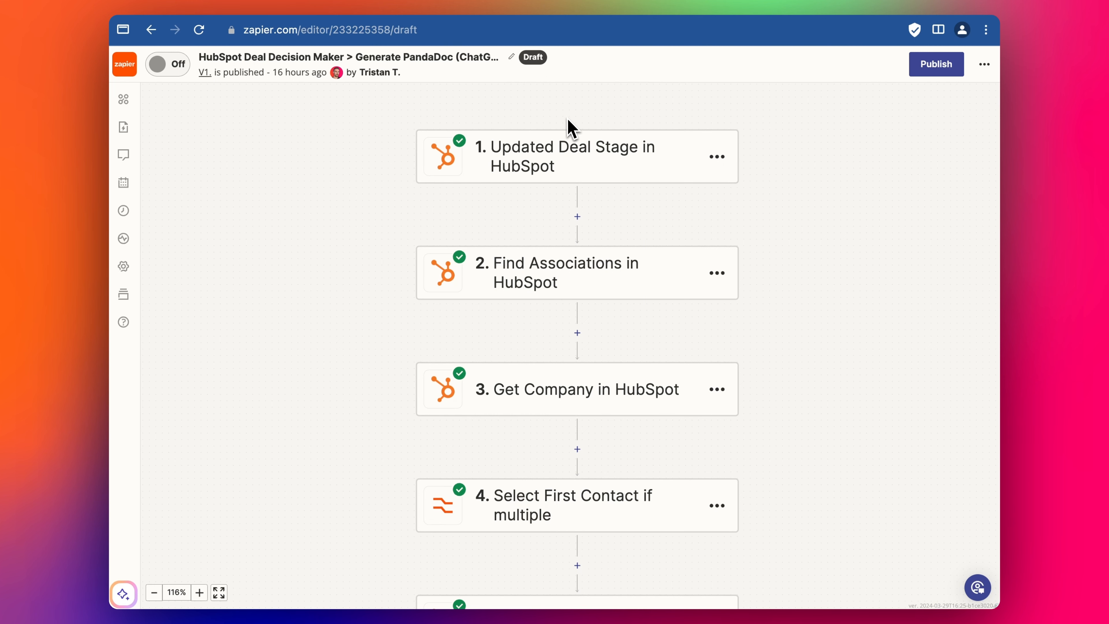
{"action": "left_click", "coordinate": [292, 10]}
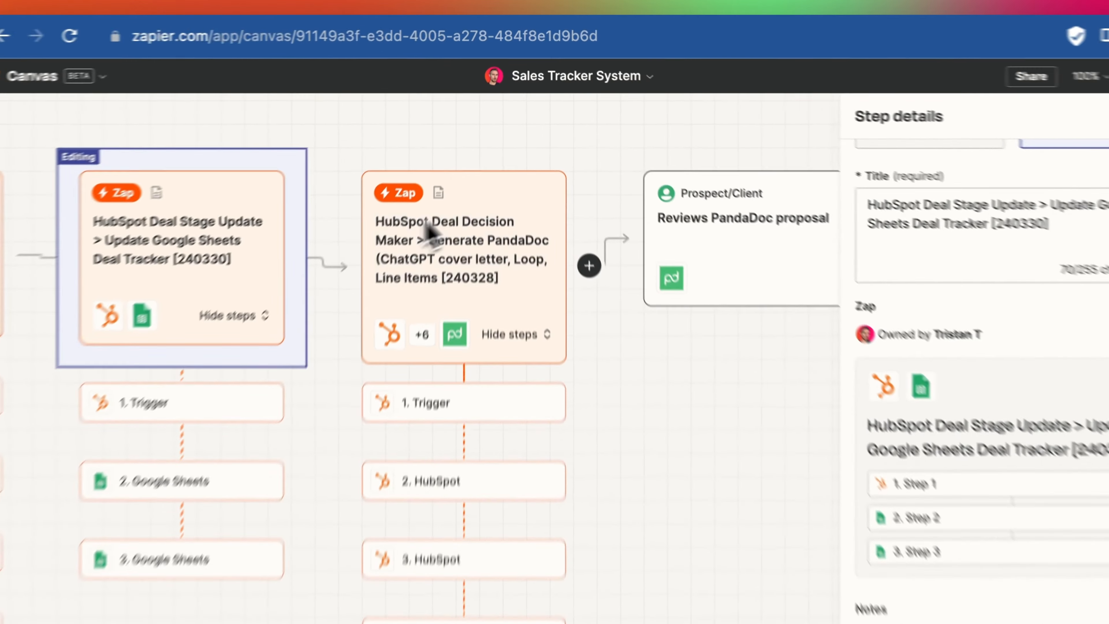
{"action": "left_click", "coordinate": [498, 217]}
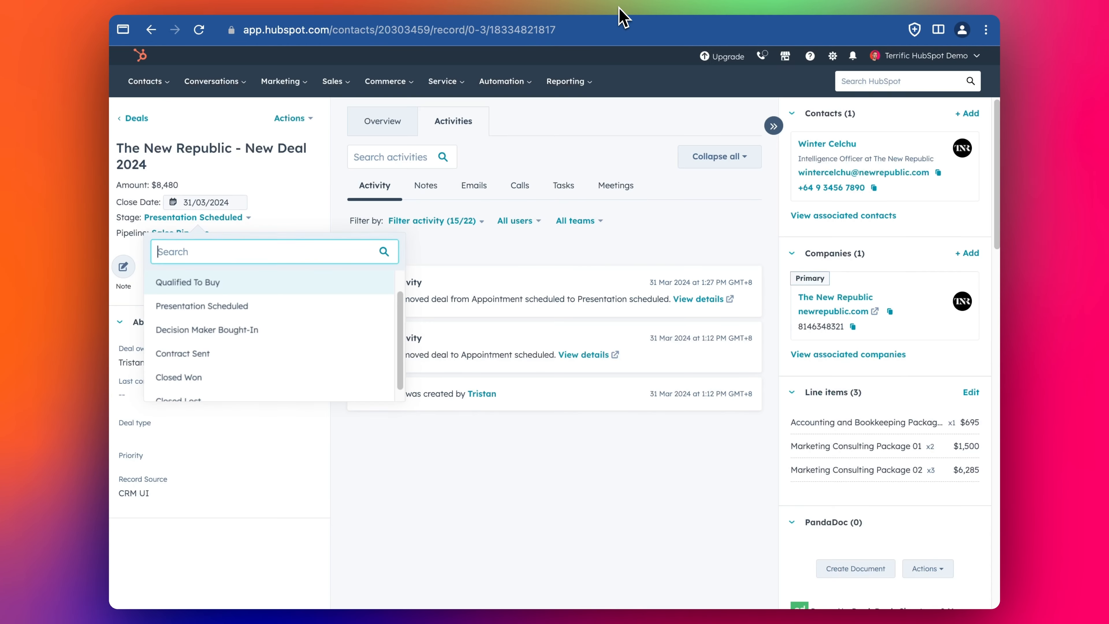
- Move The New Republic – New Deal 2024 to the Decision Maker Bought-In stage
{"action": "left_click", "coordinate": [459, 475]}
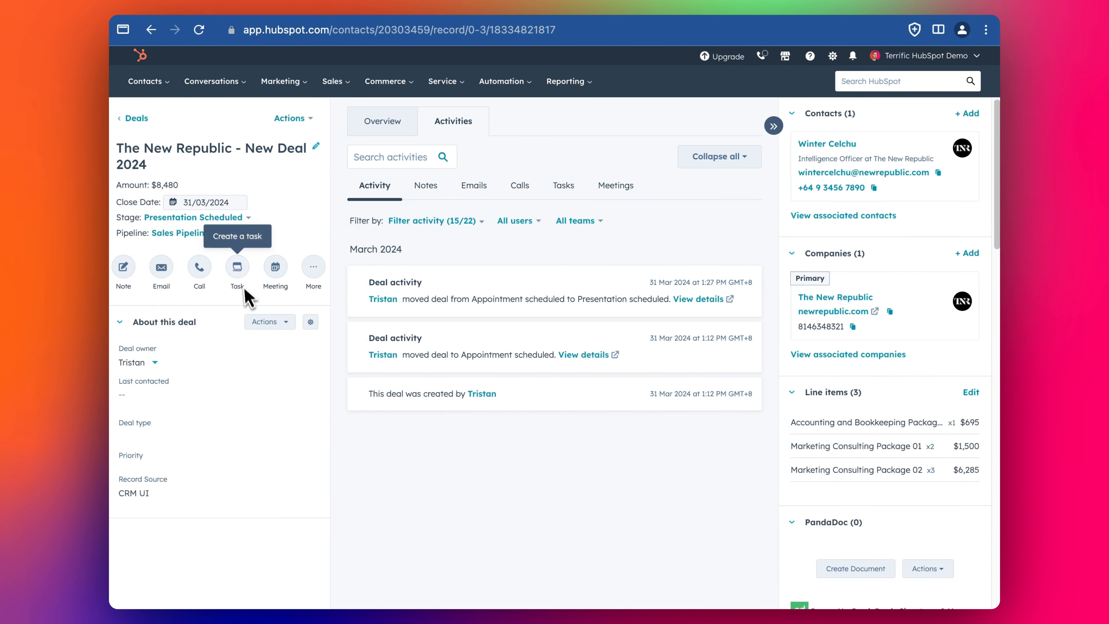
{"action": "left_click", "coordinate": [221, 221]}
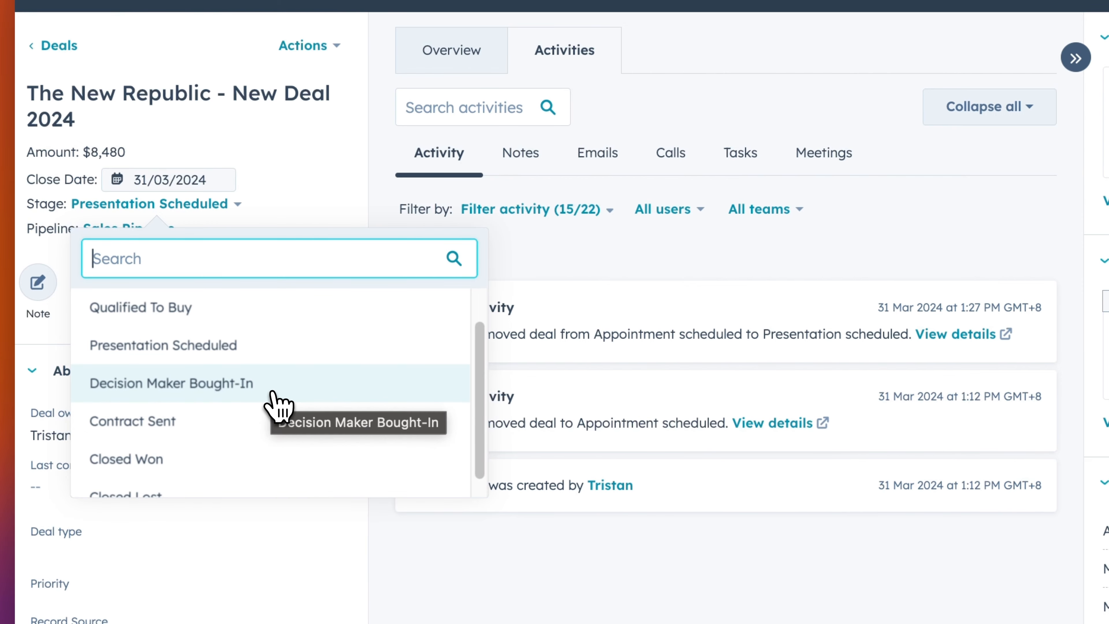
{"action": "left_click", "coordinate": [621, 550]}
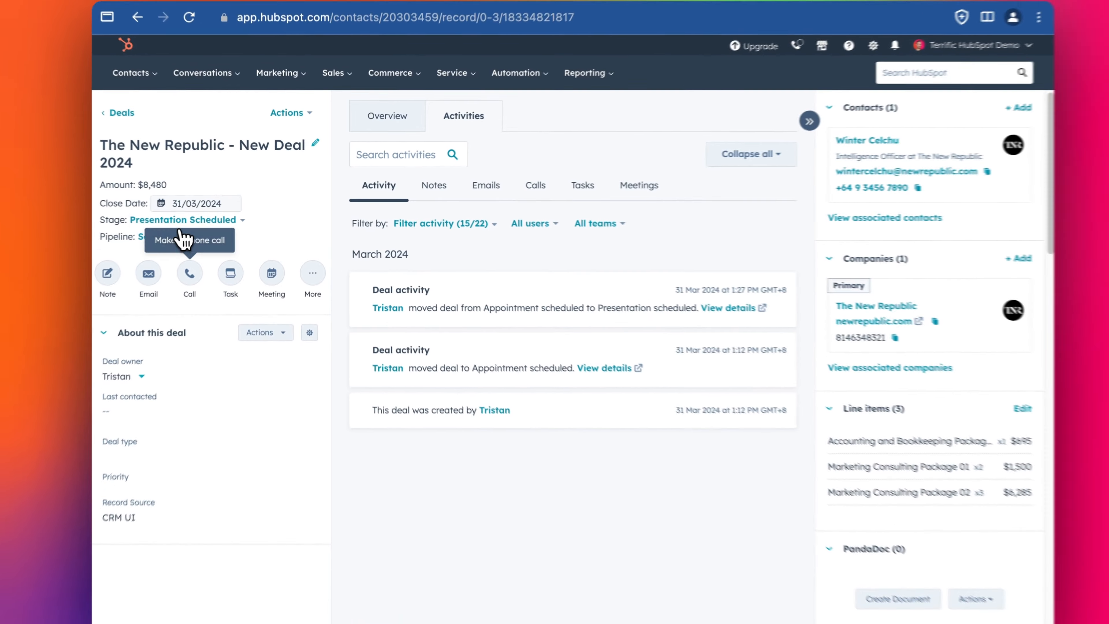
{"action": "left_click", "coordinate": [127, 249]}
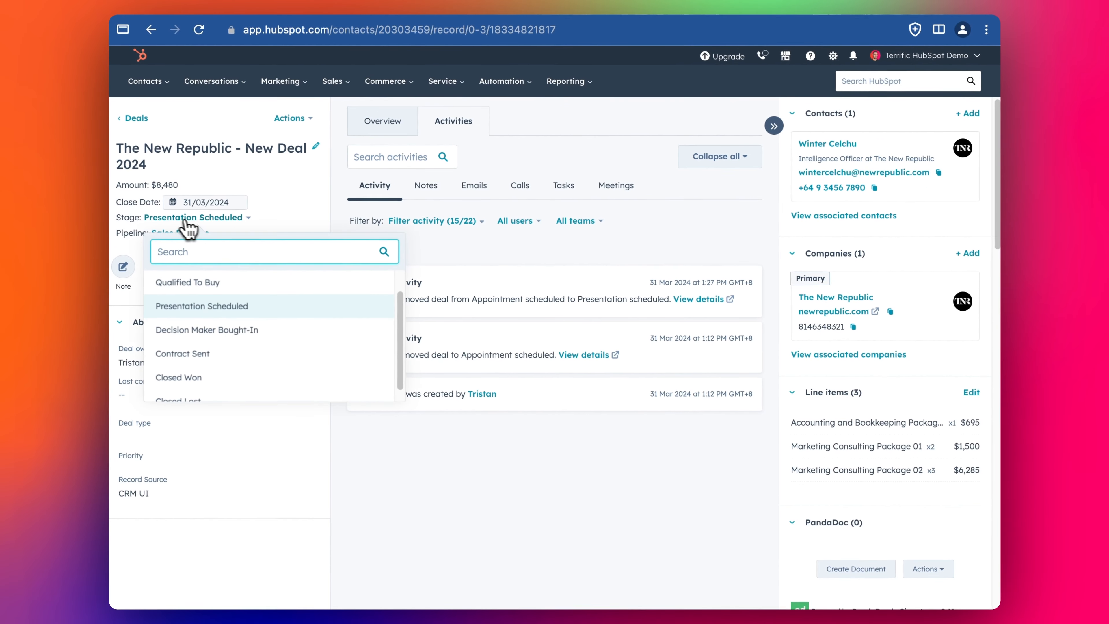
{"action": "left_click", "coordinate": [197, 338]}
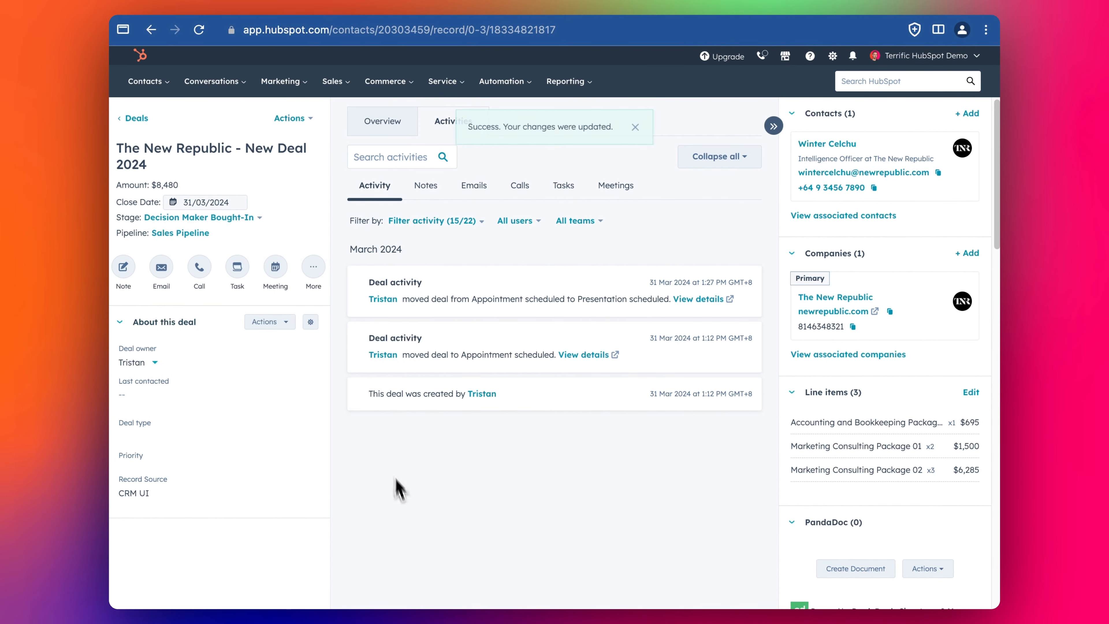
{"action": "left_click", "coordinate": [476, 8]}
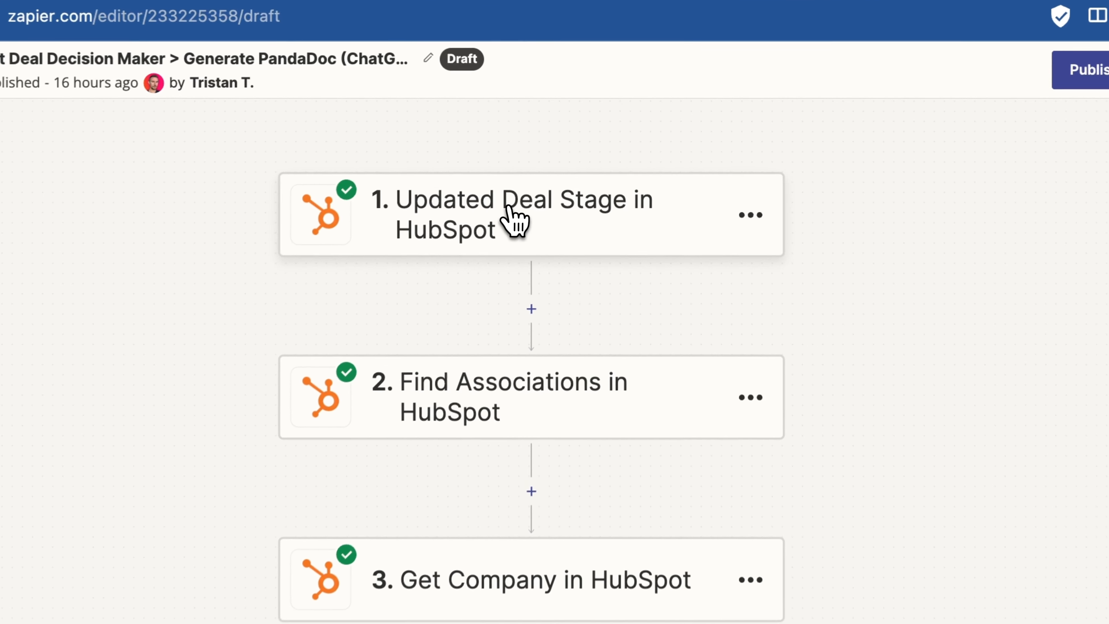
- Step through the trigger setup, checking the deal in HubSpot and confirming pipeline and stage settings
{"action": "left_click", "coordinate": [563, 150]}
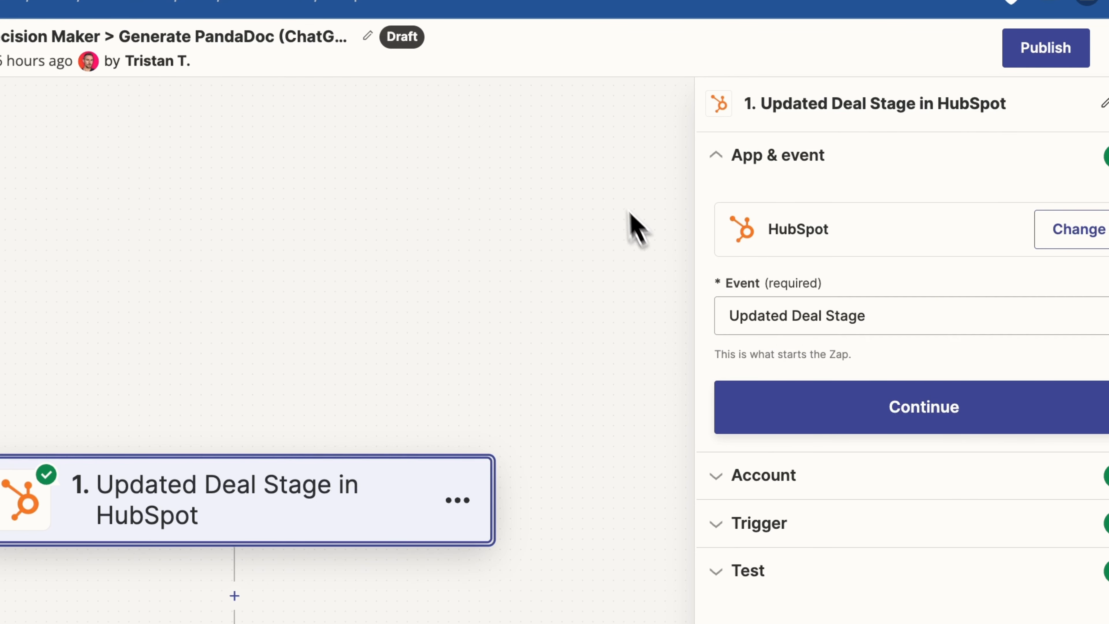
{"action": "left_click", "coordinate": [755, 25]}
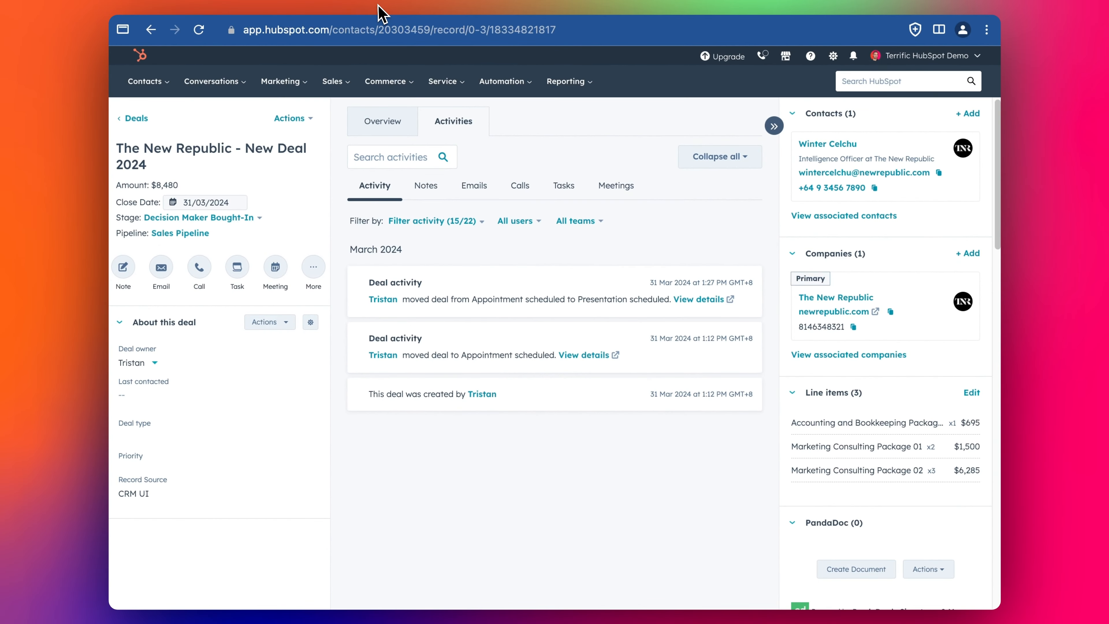
{"action": "left_click", "coordinate": [379, 7]}
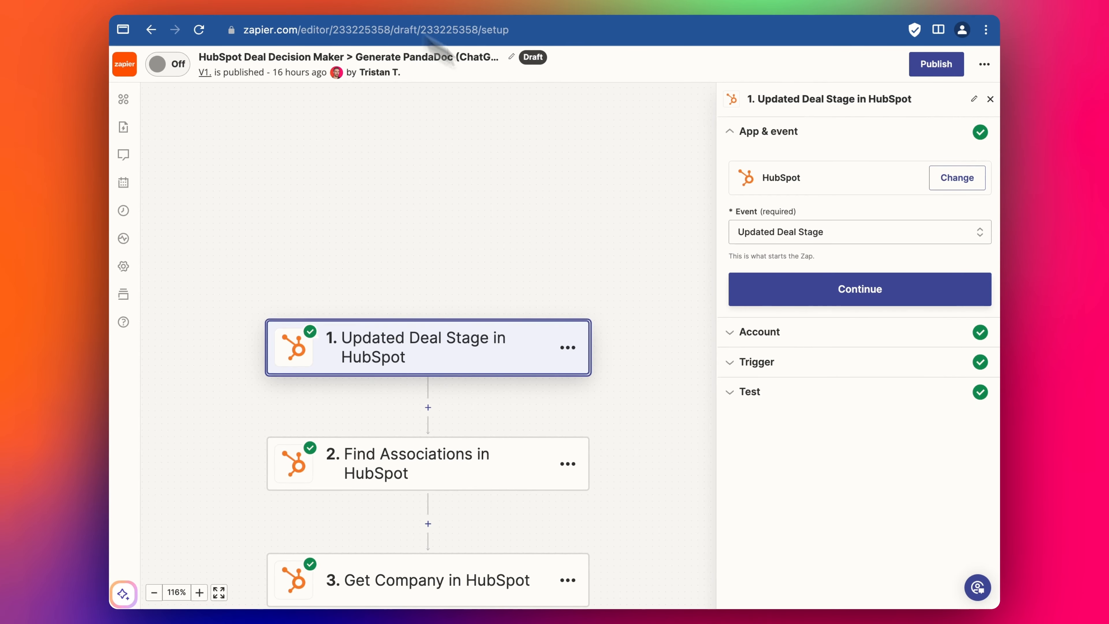
{"action": "left_click", "coordinate": [812, 275]}
{"action": "left_click", "coordinate": [806, 363]}
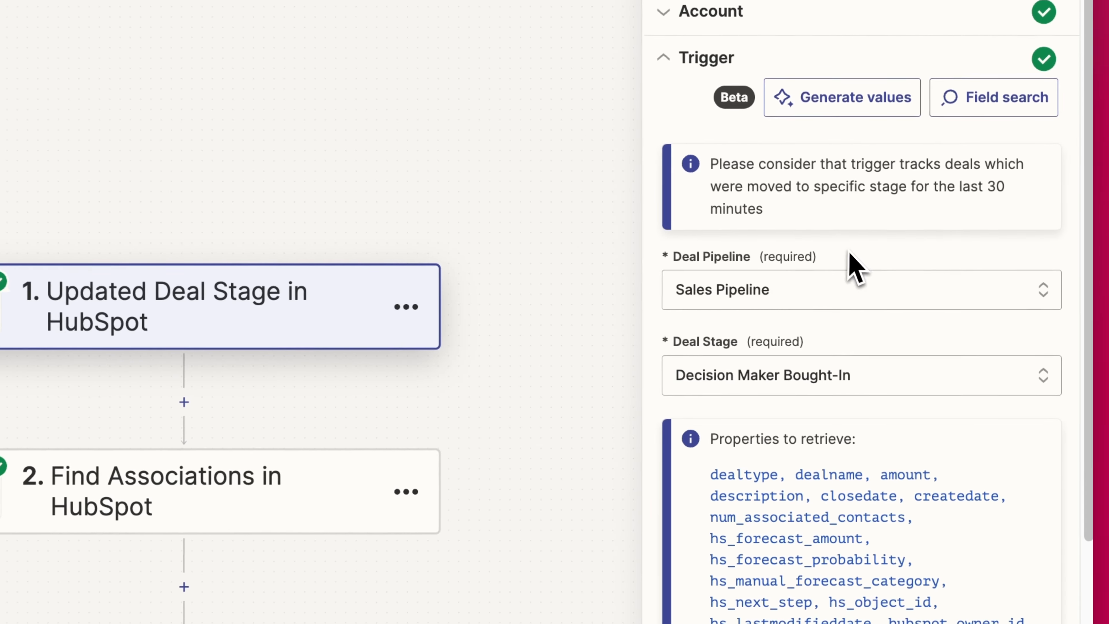
{"action": "scroll", "coordinate": [742, 215], "scroll_direction": "down", "scroll_amount": 1}
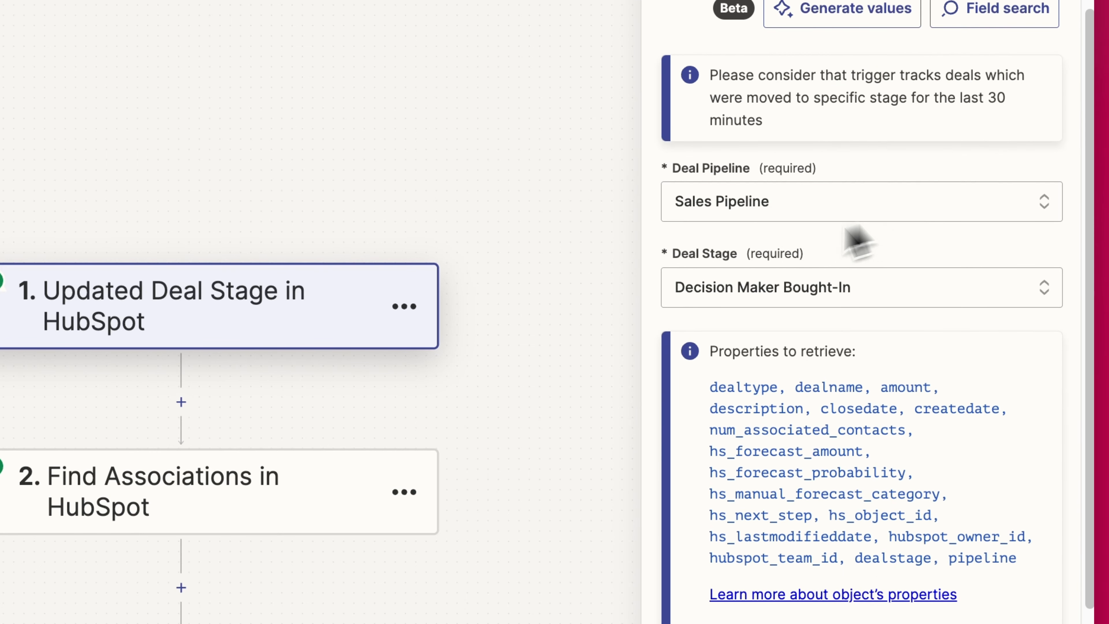
{"action": "scroll", "coordinate": [786, 275], "scroll_direction": "down", "scroll_amount": 6}
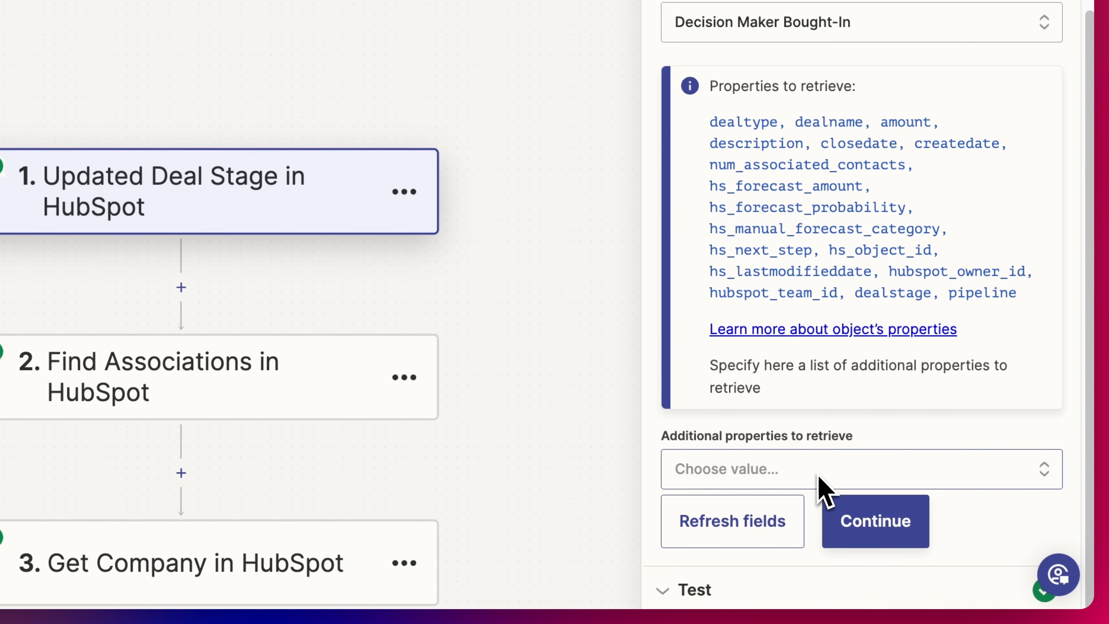
{"action": "left_click", "coordinate": [854, 531]}
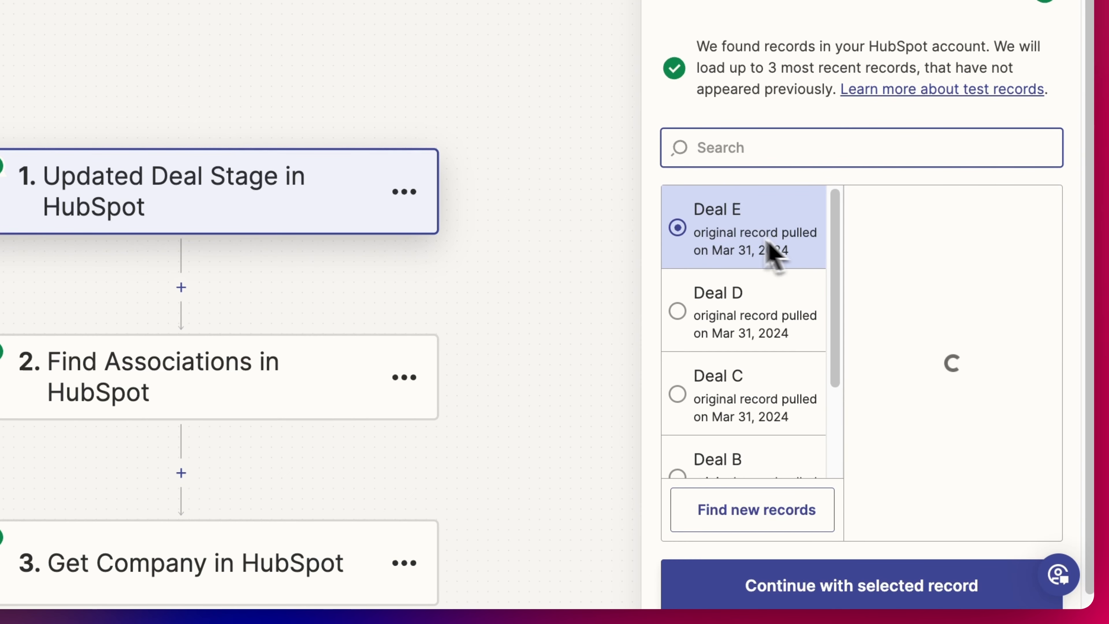
- Pull in fresh records and pick Deal F, The New Republic's 8480 deal, as the test record
{"action": "left_click", "coordinate": [748, 512]}
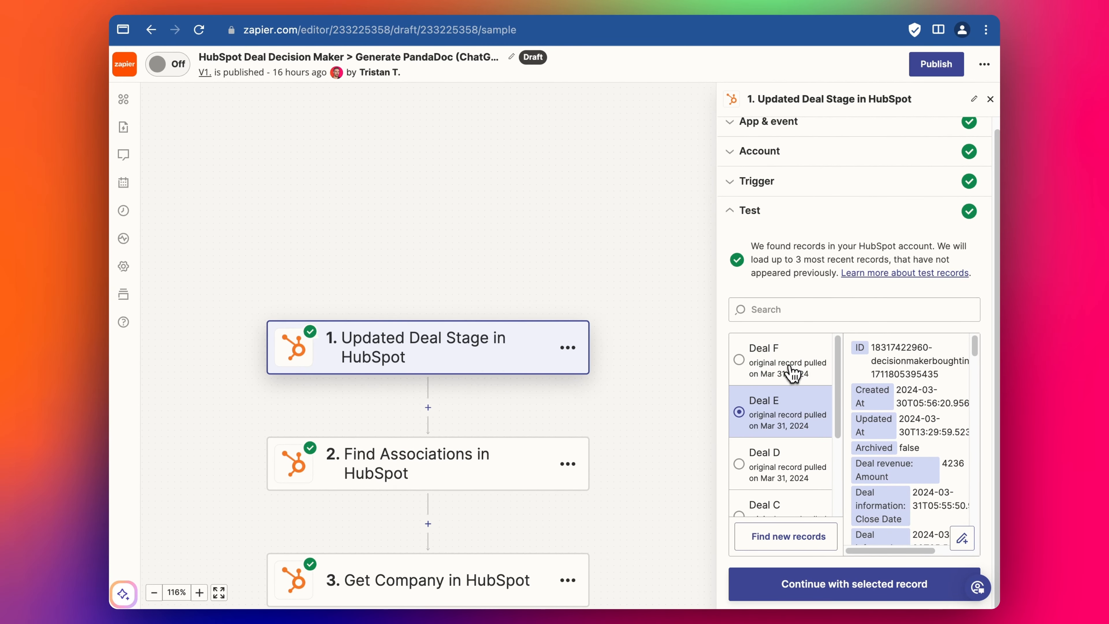
{"action": "left_click", "coordinate": [791, 371]}
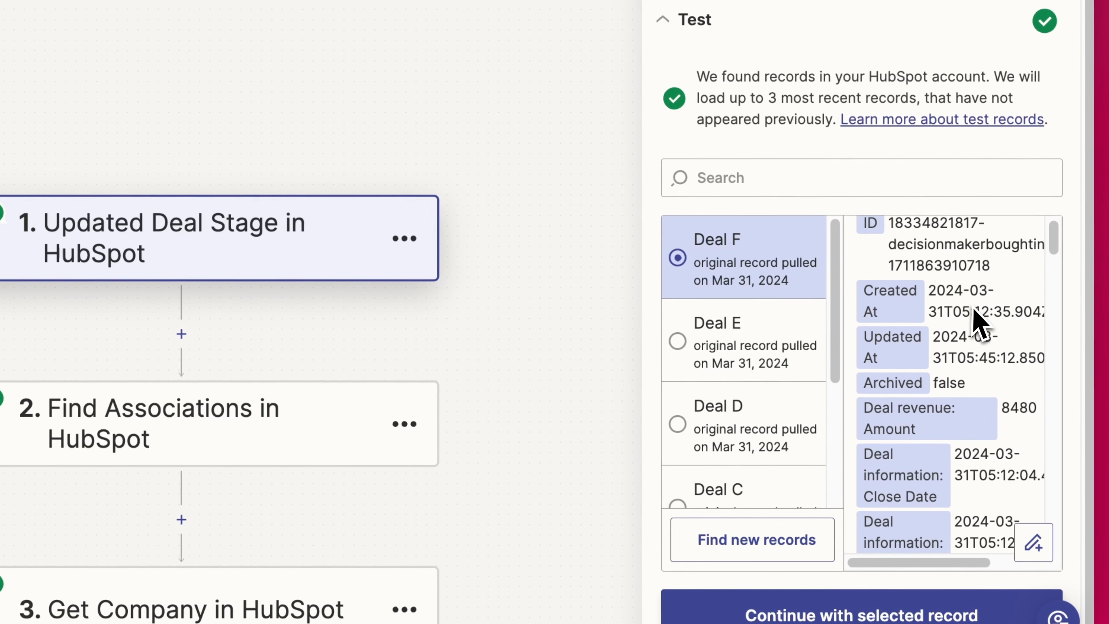
{"action": "scroll", "coordinate": [980, 332], "scroll_direction": "down", "scroll_amount": 5}
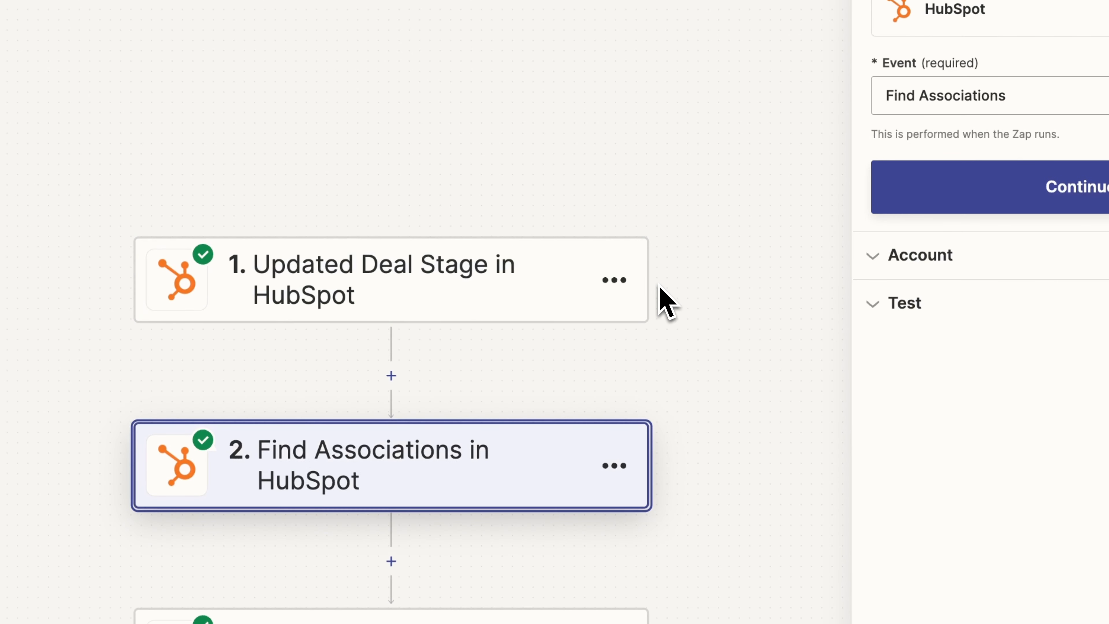
- Review the Find Associations action settings in step 2
{"action": "scroll", "coordinate": [537, 354], "scroll_direction": "down", "scroll_amount": 3}
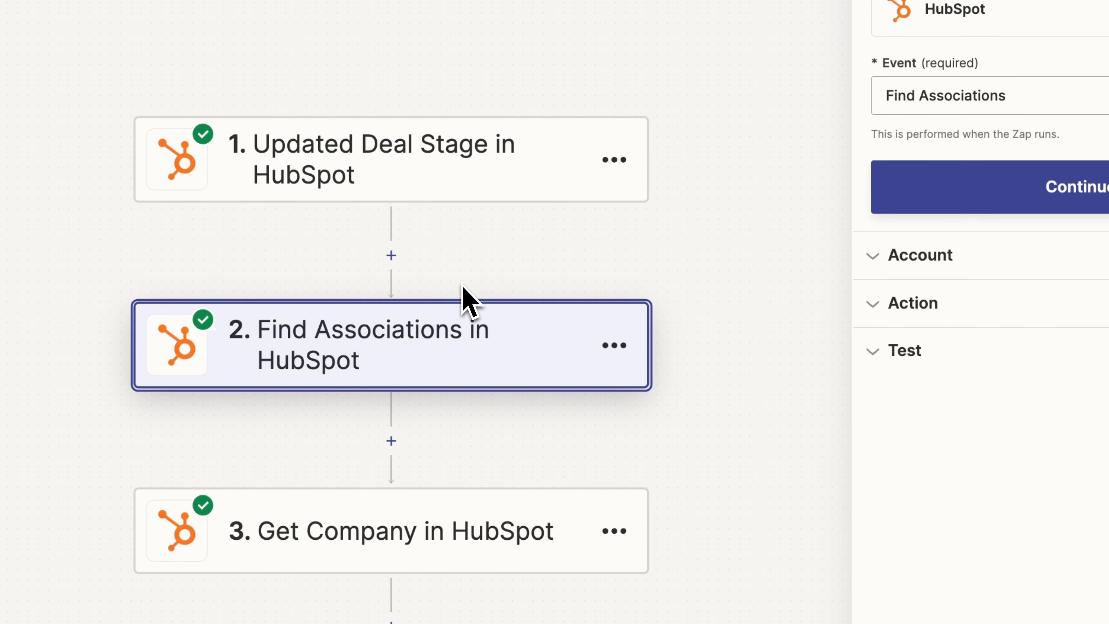
{"action": "scroll", "coordinate": [445, 289], "scroll_direction": "down", "scroll_amount": 1}
{"action": "scroll", "coordinate": [399, 376], "scroll_direction": "down", "scroll_amount": 1}
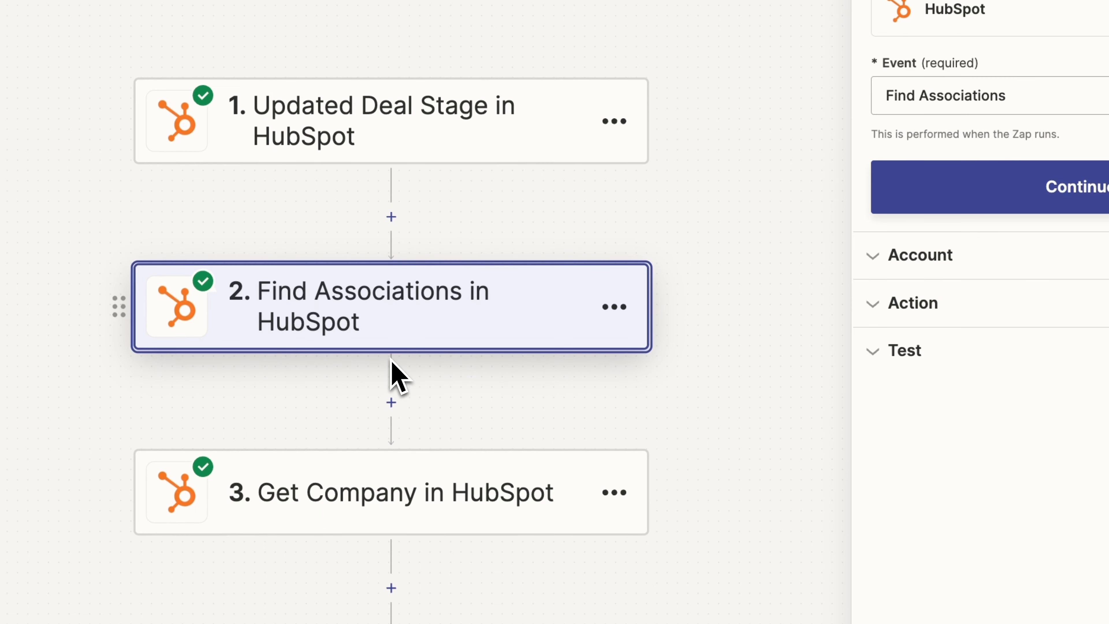
{"action": "scroll", "coordinate": [493, 402], "scroll_direction": "down", "scroll_amount": 1}
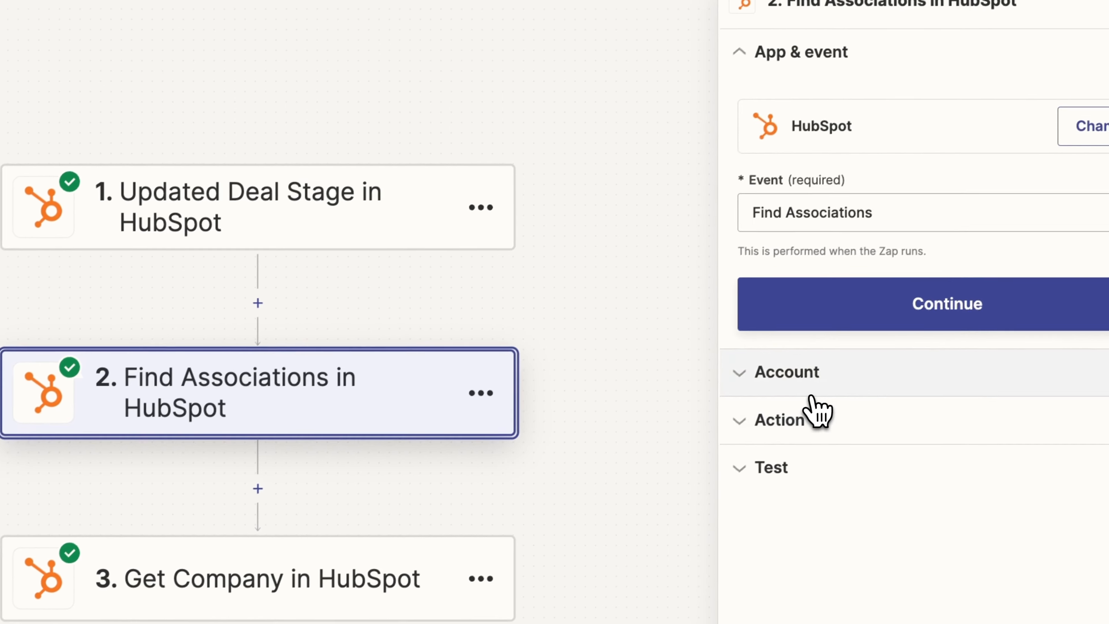
{"action": "left_click", "coordinate": [952, 302]}
{"action": "scroll", "coordinate": [961, 376], "scroll_direction": "down", "scroll_amount": 4}
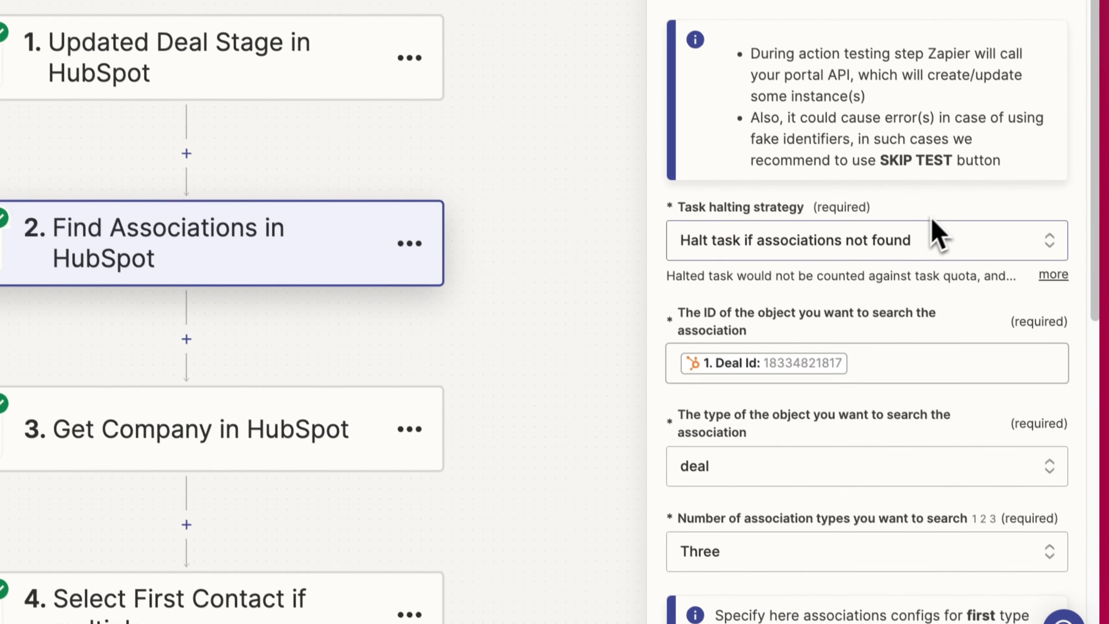
{"action": "scroll", "coordinate": [830, 281], "scroll_direction": "down", "scroll_amount": 3}
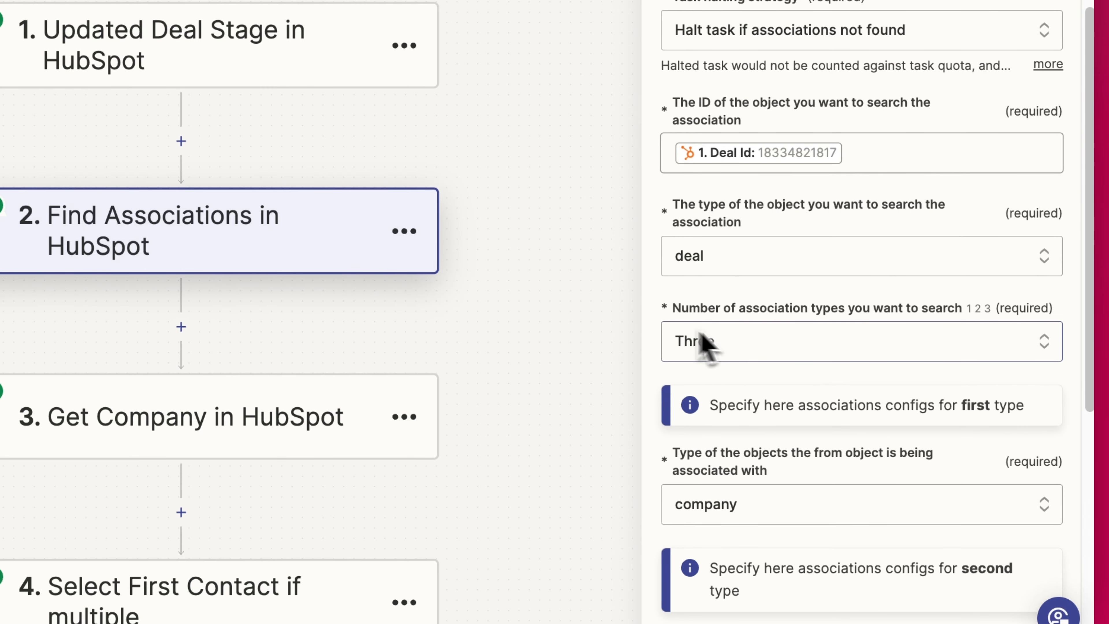
{"action": "scroll", "coordinate": [703, 346], "scroll_direction": "down", "scroll_amount": 4}
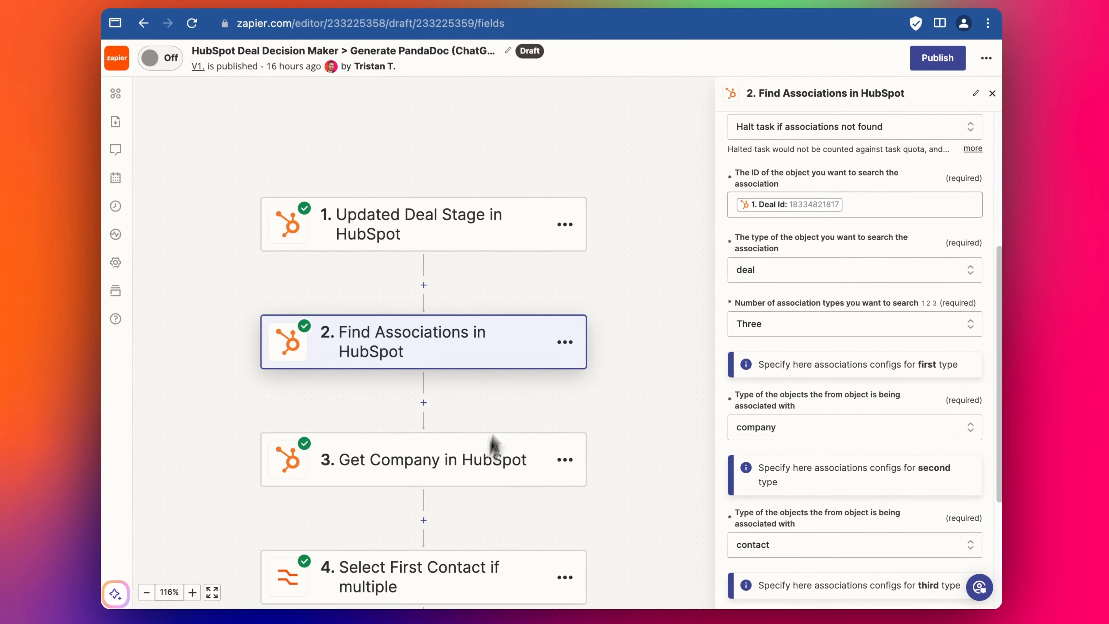
{"action": "scroll", "coordinate": [734, 400], "scroll_direction": "down", "scroll_amount": 3}
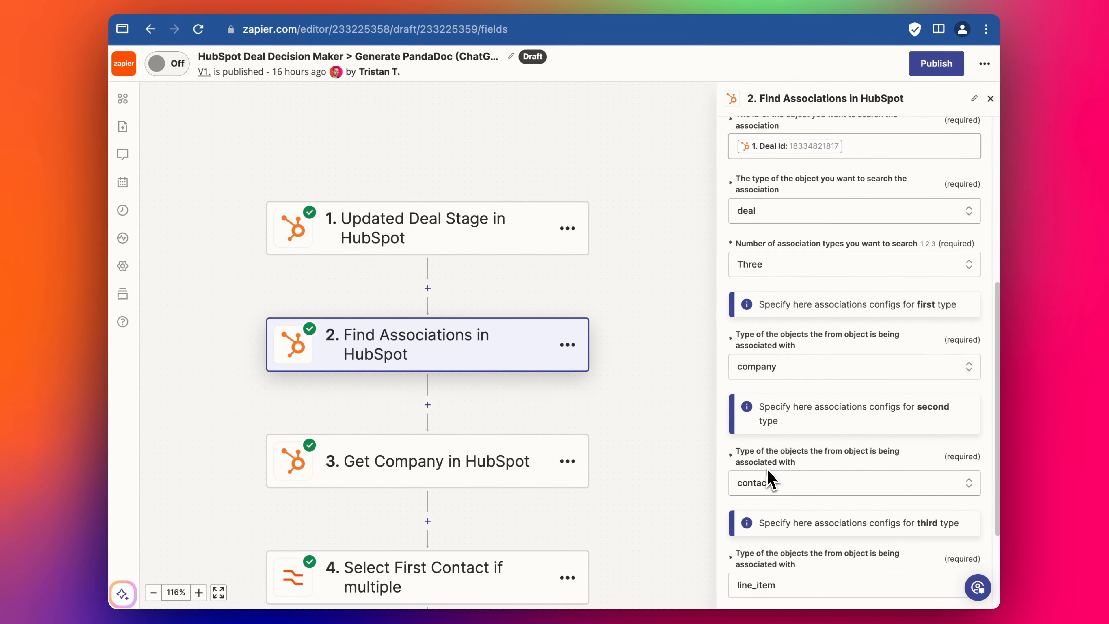
{"action": "scroll", "coordinate": [770, 478], "scroll_direction": "down", "scroll_amount": 2}
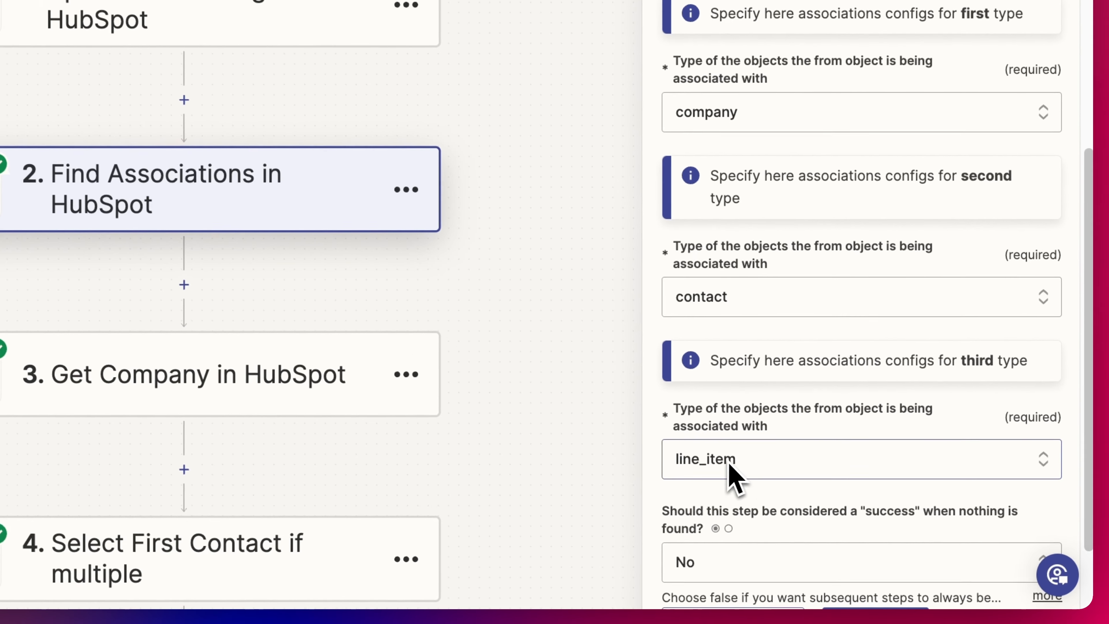
{"action": "scroll", "coordinate": [794, 500], "scroll_direction": "down", "scroll_amount": 1}
{"action": "scroll", "coordinate": [786, 445], "scroll_direction": "down", "scroll_amount": 1}
- Retest Find Associations, getting one company, one contact and three line items
{"action": "left_click", "coordinate": [858, 536]}
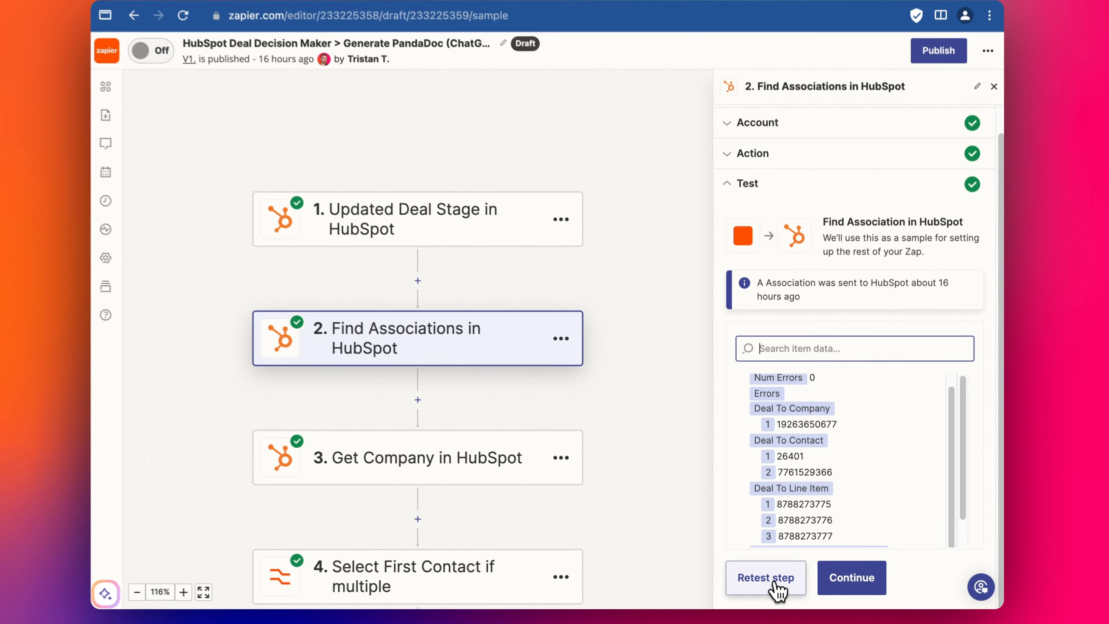
{"action": "left_click", "coordinate": [773, 602]}
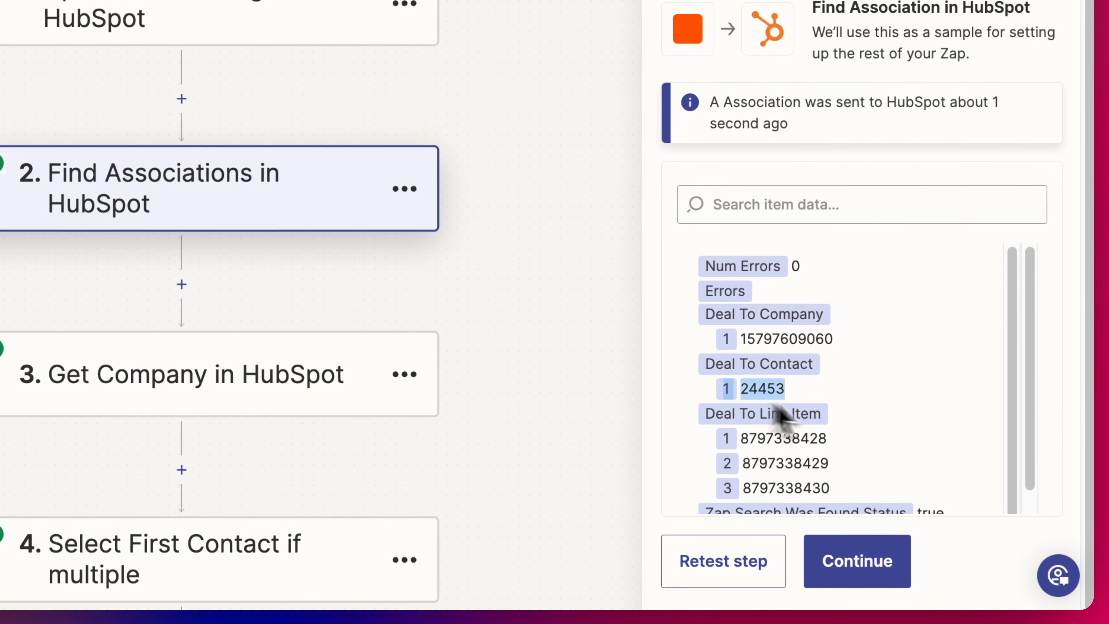
{"action": "scroll", "coordinate": [850, 432], "scroll_direction": "down", "scroll_amount": 1}
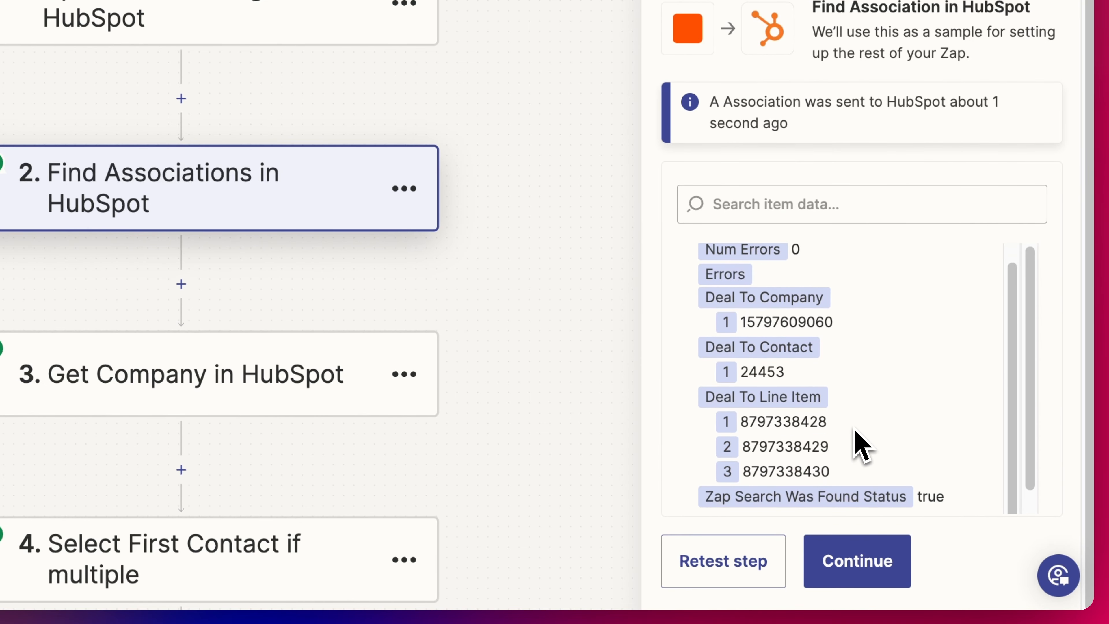
{"action": "left_click", "coordinate": [856, 559]}
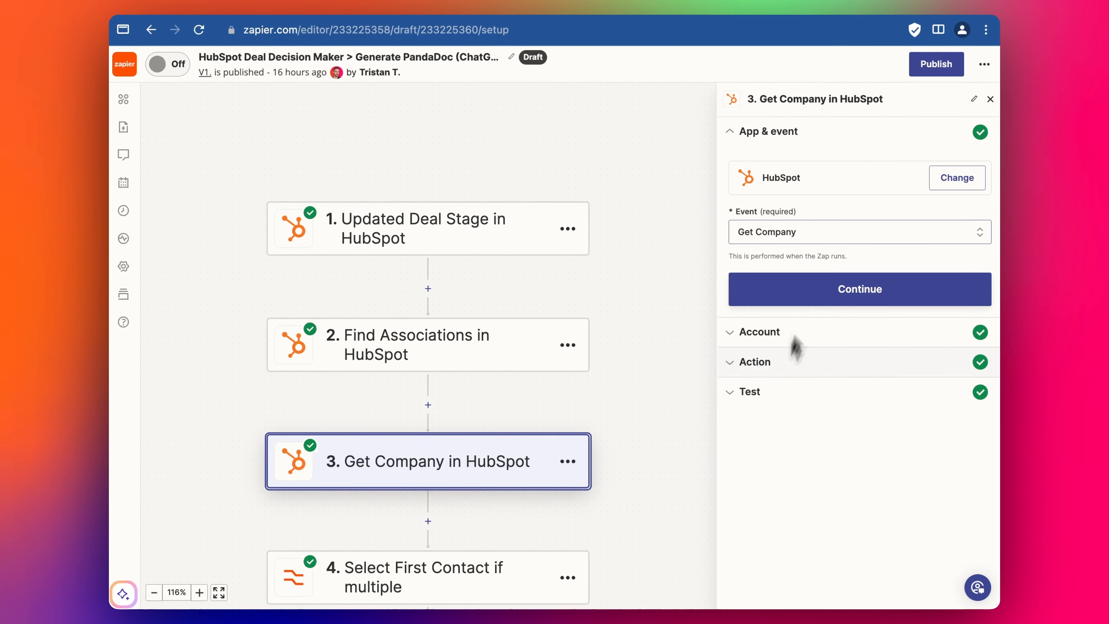
- Retest step 3 Get Company with the new deal's data
{"action": "left_click", "coordinate": [791, 356]}
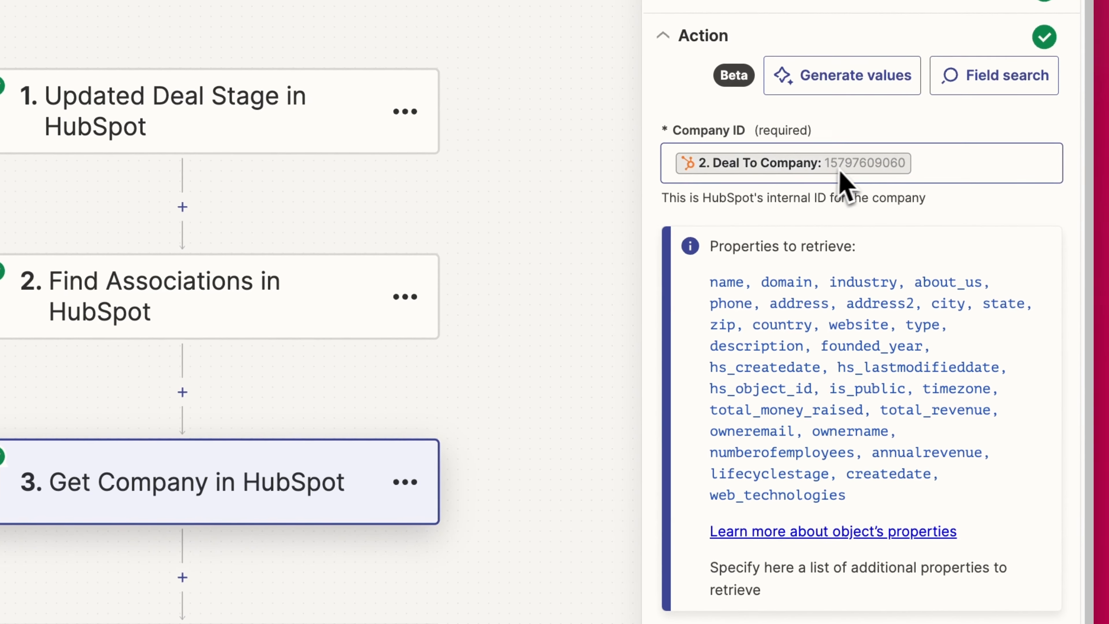
{"action": "scroll", "coordinate": [798, 243], "scroll_direction": "down", "scroll_amount": 3}
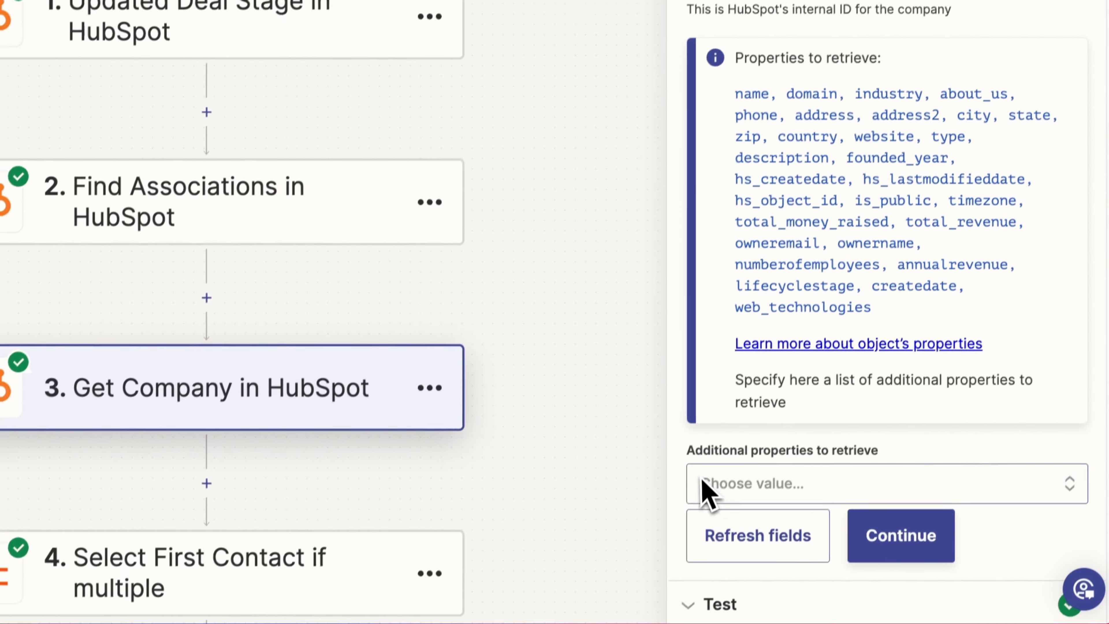
{"action": "left_click", "coordinate": [878, 515]}
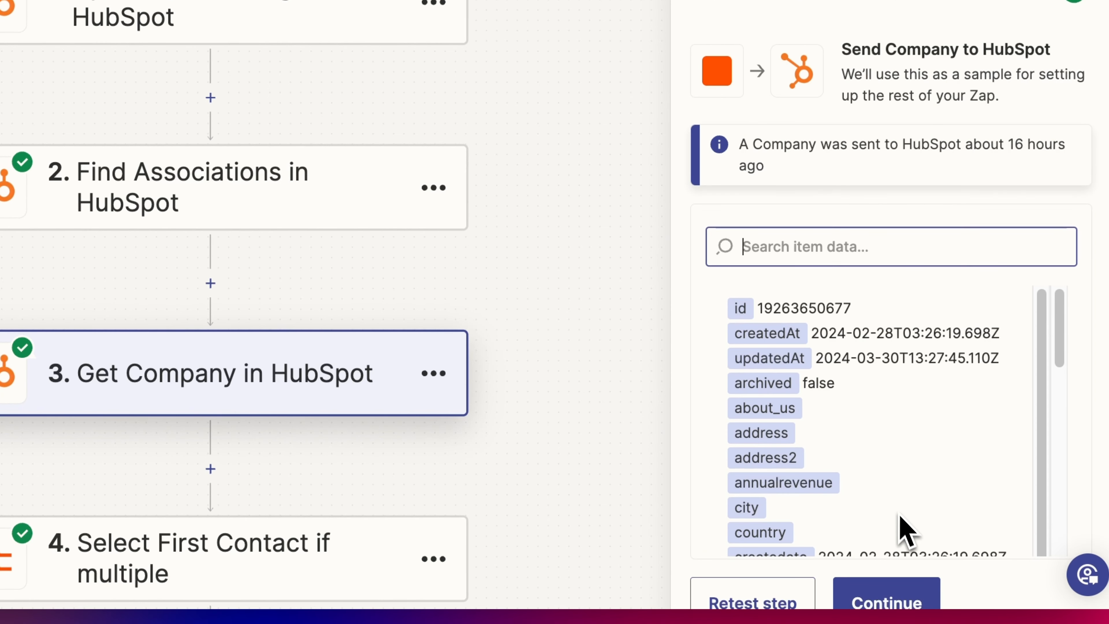
{"action": "left_click", "coordinate": [755, 591]}
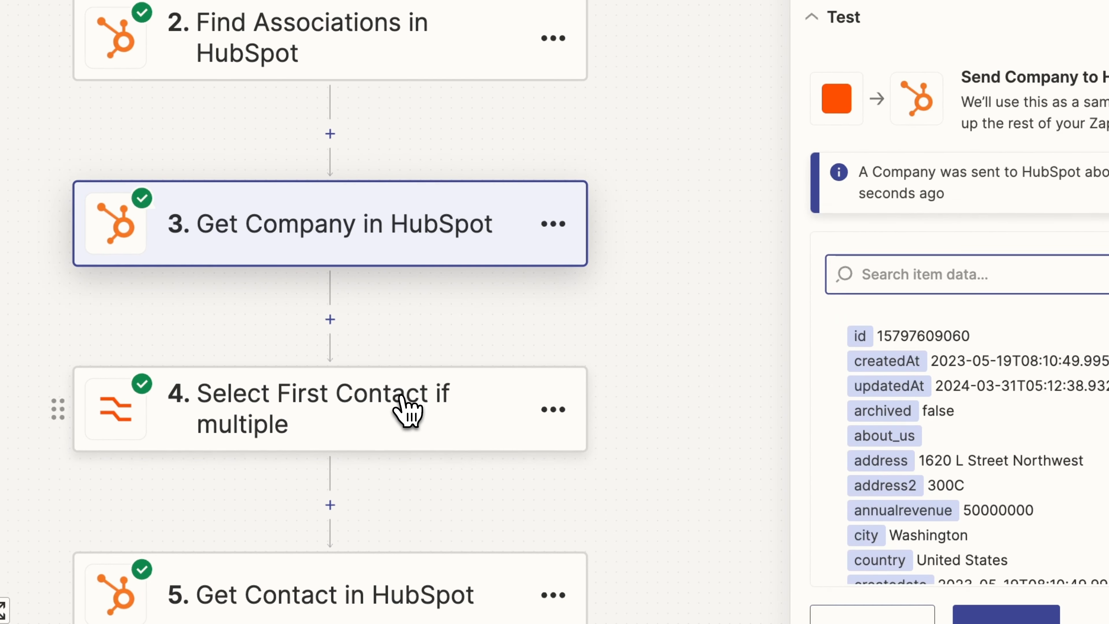
- Retest step 4 Select First Contact so it outputs a single contact ID
{"action": "left_click", "coordinate": [289, 558]}
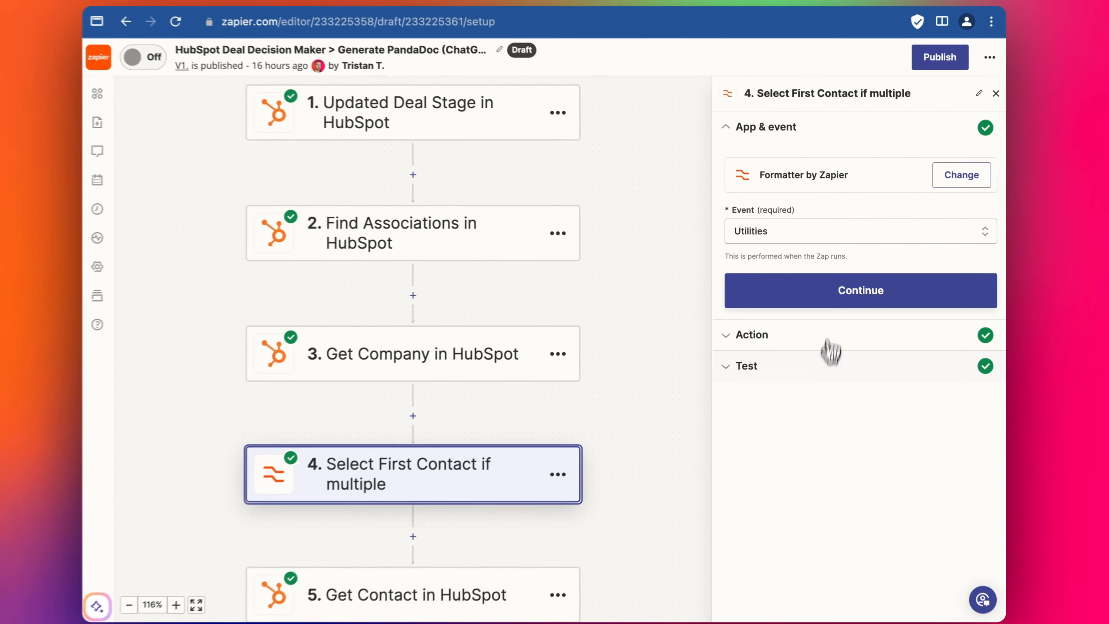
{"action": "left_click", "coordinate": [930, 215]}
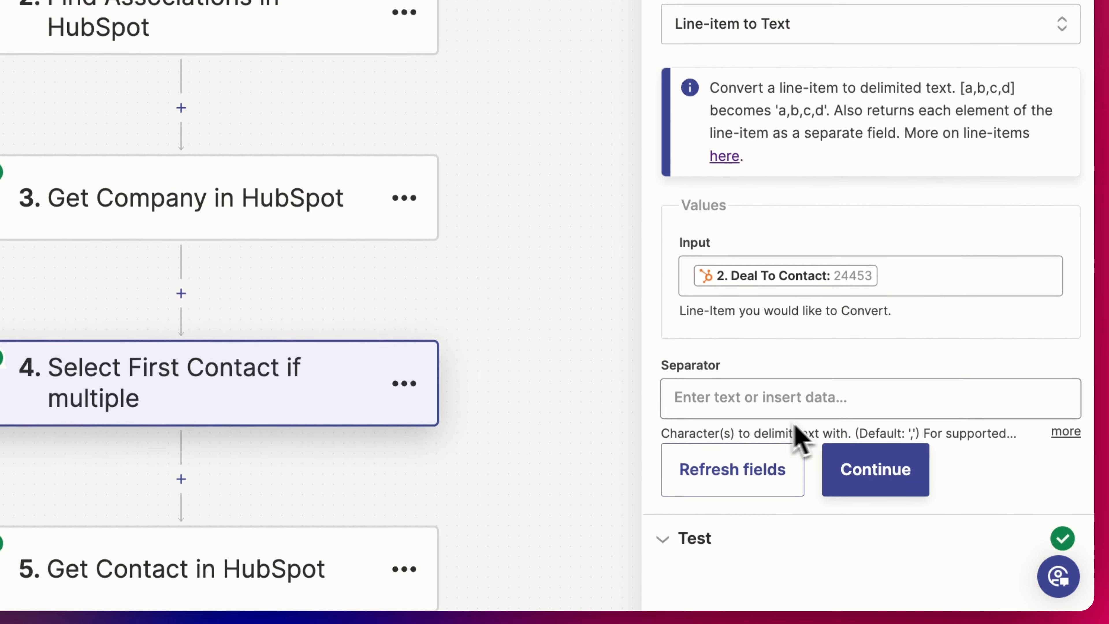
{"action": "left_click", "coordinate": [860, 606]}
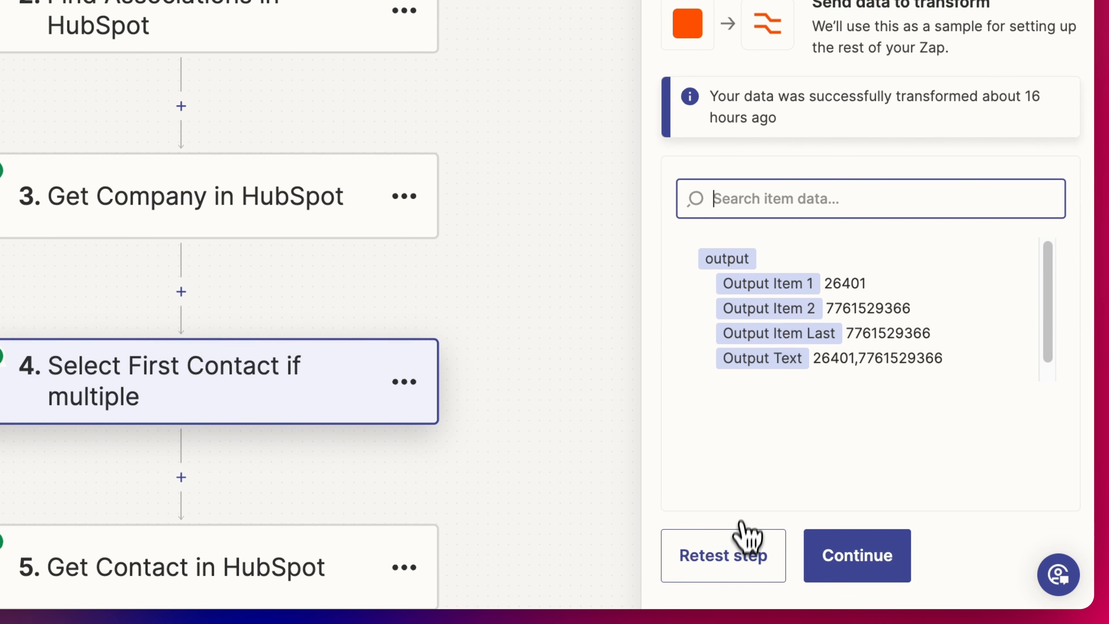
{"action": "left_click", "coordinate": [743, 538]}
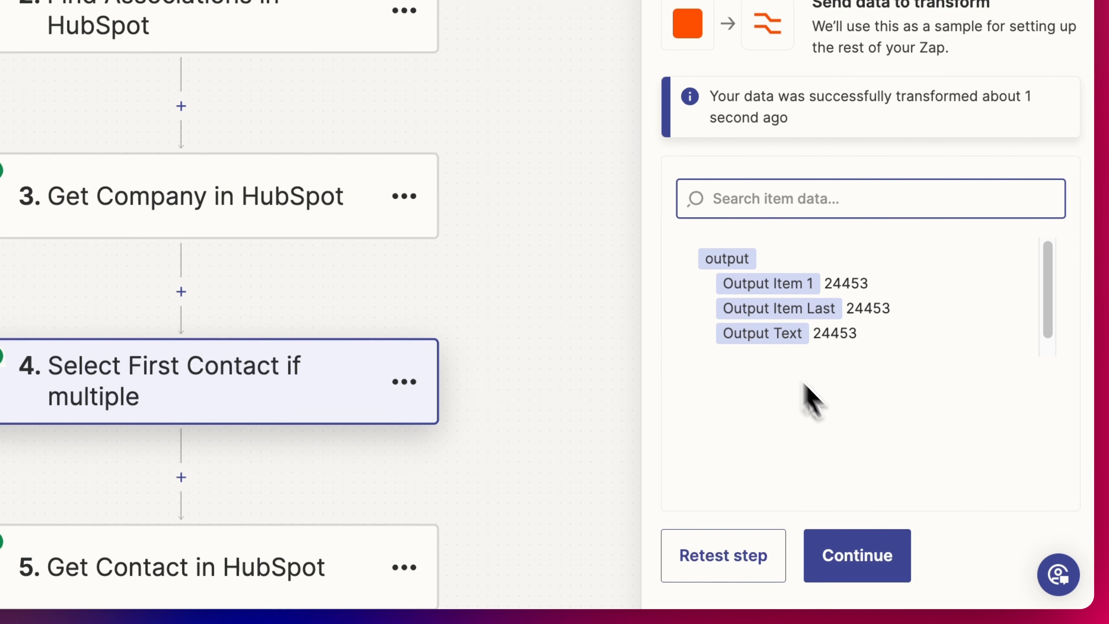
{"action": "left_click", "coordinate": [843, 559]}
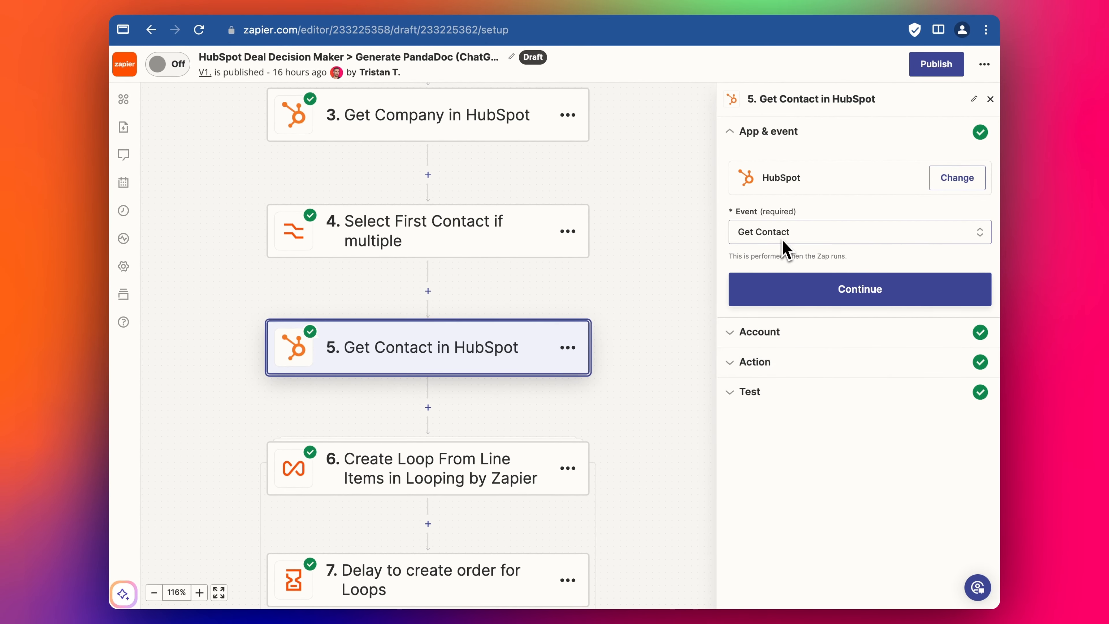
- Confirm step 5's Contact ID is mapped to 4. Output Item 1
{"action": "left_click", "coordinate": [782, 367]}
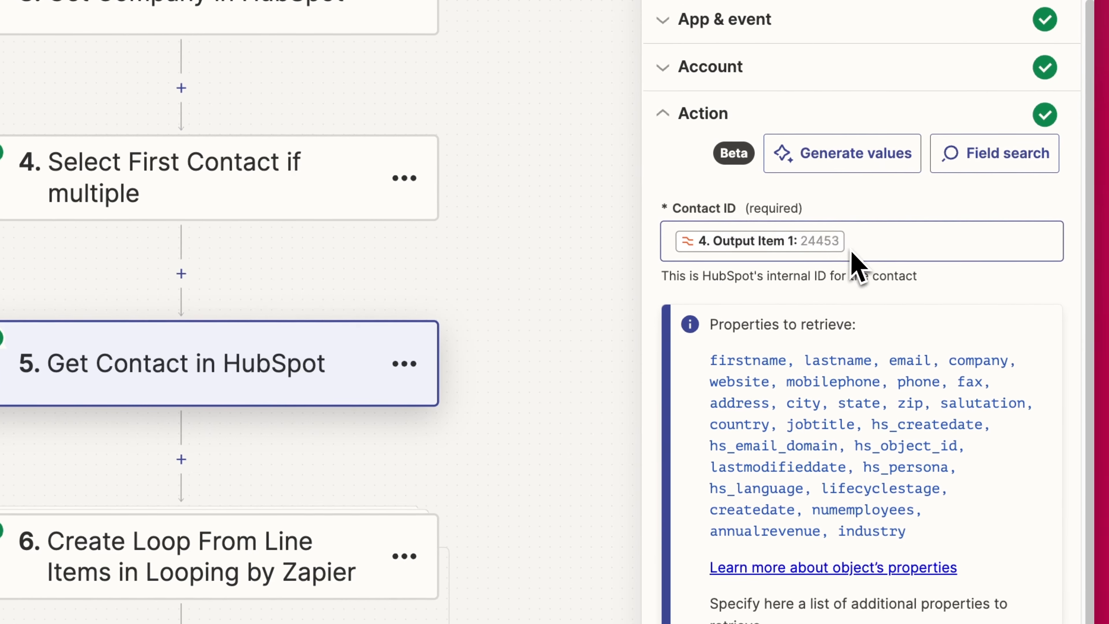
{"action": "left_click", "coordinate": [950, 285]}
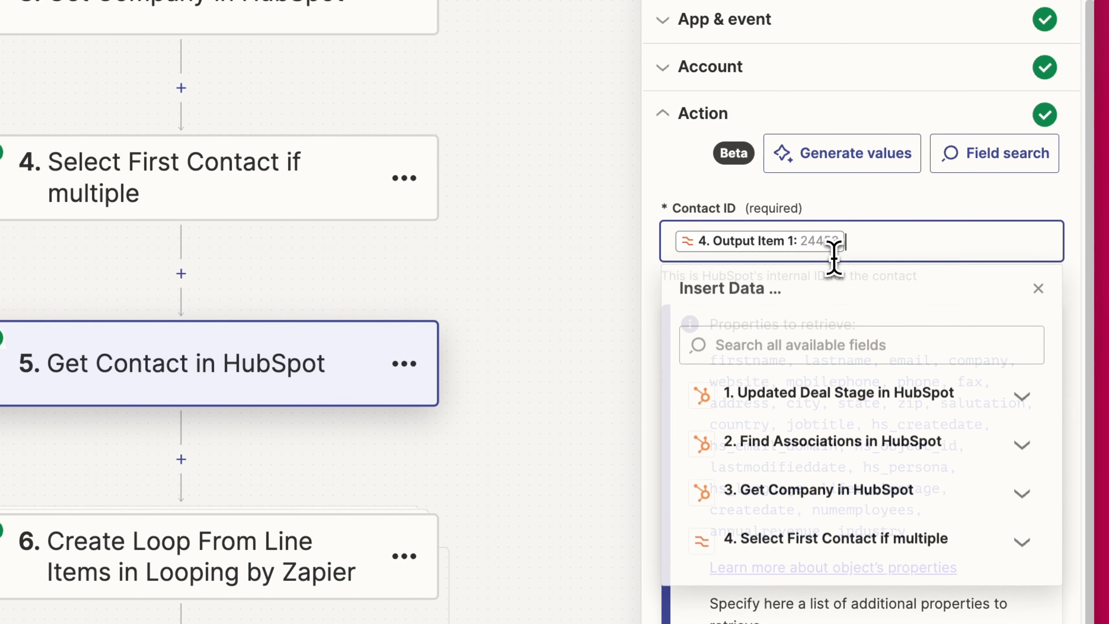
{"action": "left_click", "coordinate": [1039, 288]}
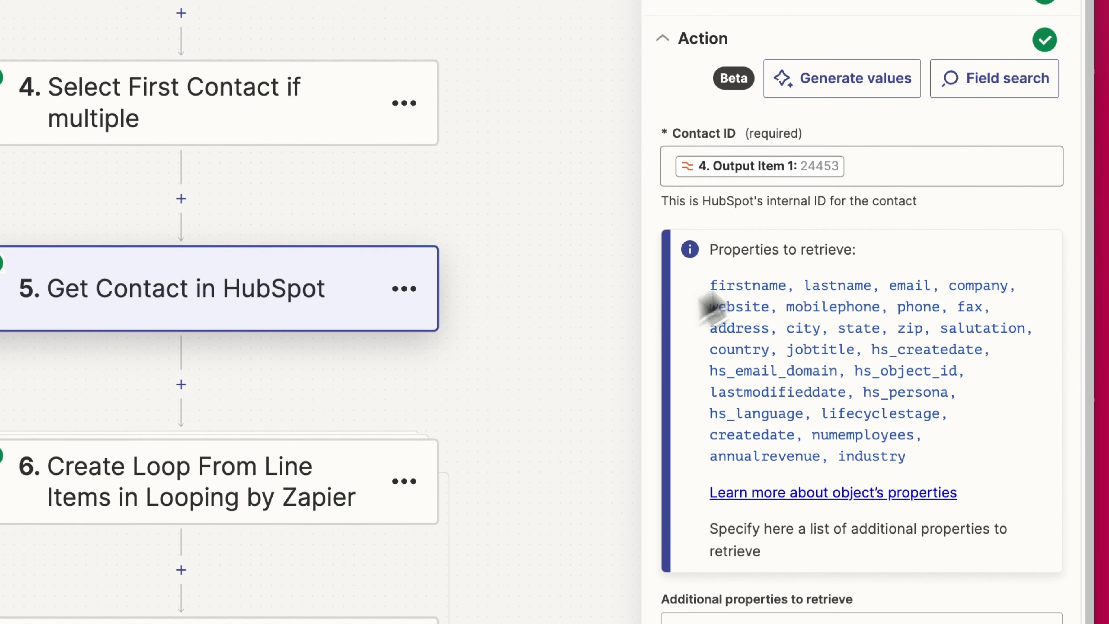
{"action": "left_click_drag", "start_coordinate": [710, 285], "coordinate": [948, 473]}
{"action": "scroll", "coordinate": [961, 466], "scroll_direction": "down", "scroll_amount": 2}
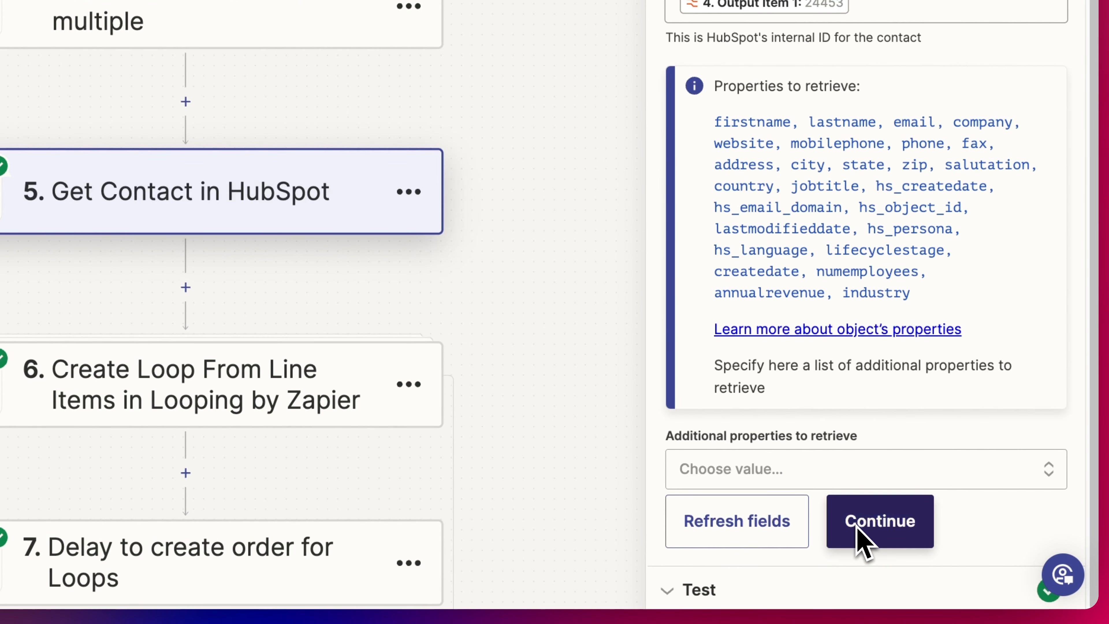
- Retest Get Contact to return The New Republic's contact record, bringing steps 8 and 9 into view
{"action": "left_click", "coordinate": [856, 525]}
{"action": "left_click", "coordinate": [765, 593]}
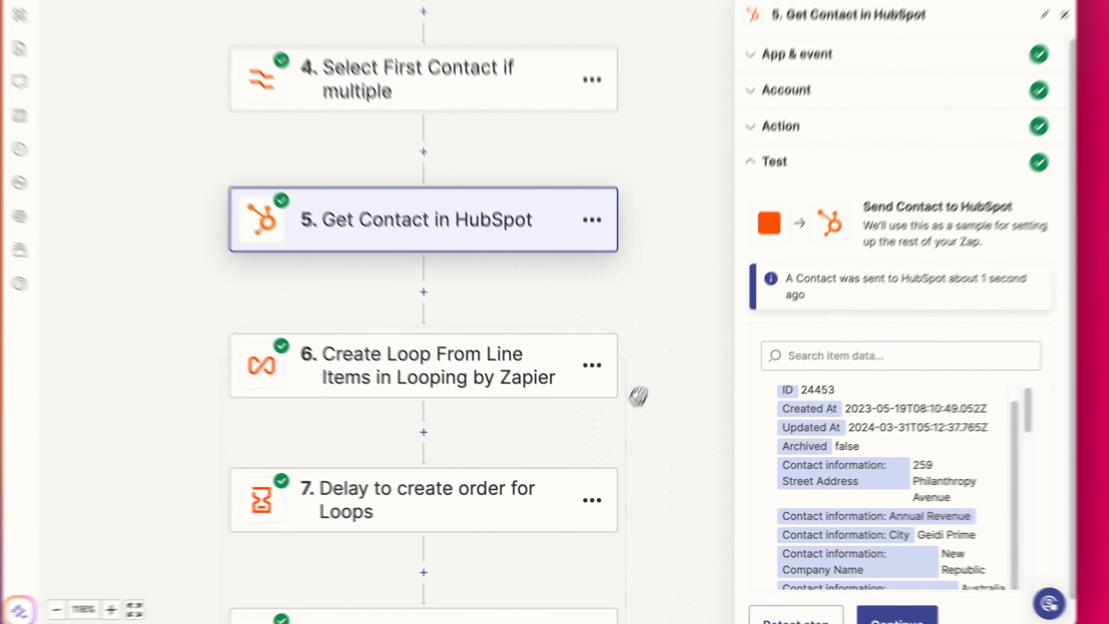
{"action": "left_click_drag", "start_coordinate": [639, 396], "coordinate": [654, 166]}
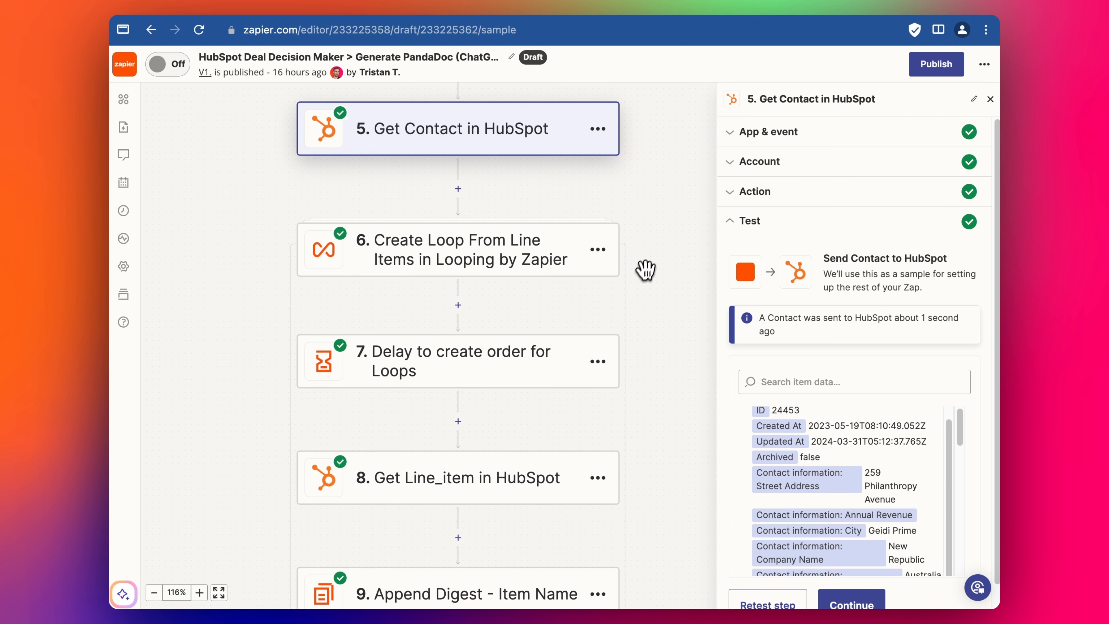
{"action": "scroll", "coordinate": [663, 289], "scroll_direction": "down", "scroll_amount": 2}
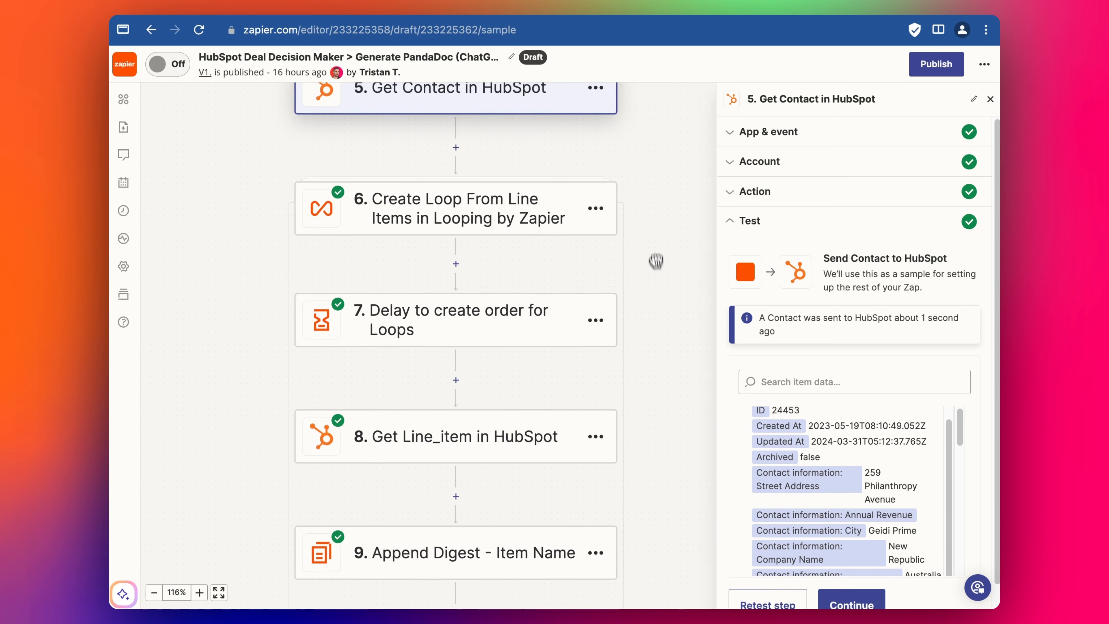
- Open the loop step (step 6) and expand its Action settings
{"action": "left_click", "coordinate": [486, 221]}
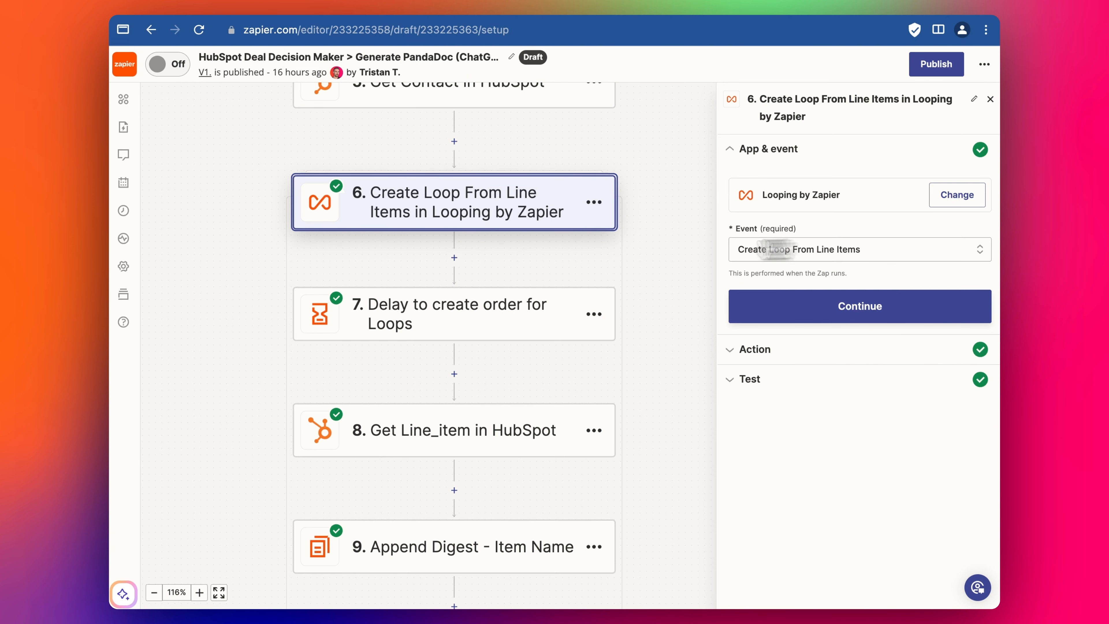
{"action": "scroll", "coordinate": [673, 251], "scroll_direction": "down", "scroll_amount": 2}
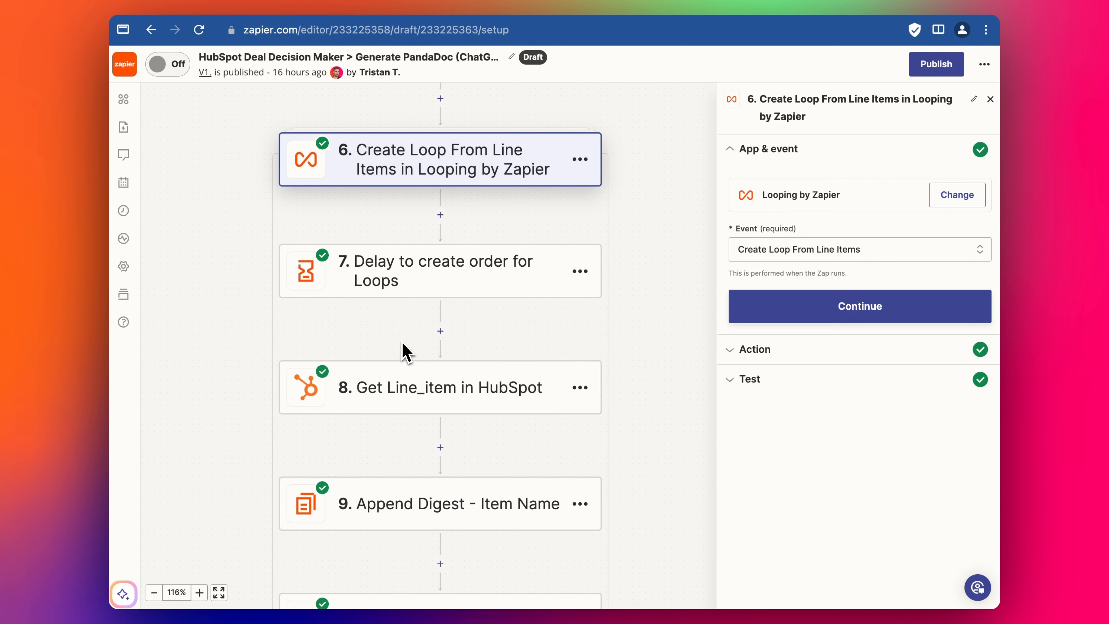
{"action": "left_click", "coordinate": [420, 294]}
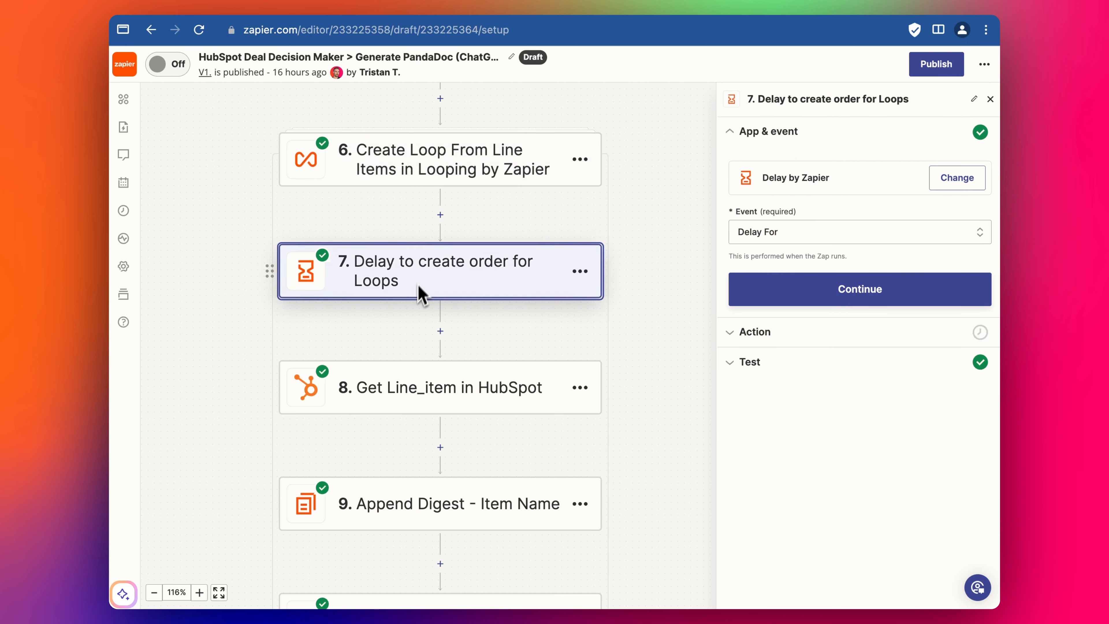
{"action": "left_click", "coordinate": [418, 157]}
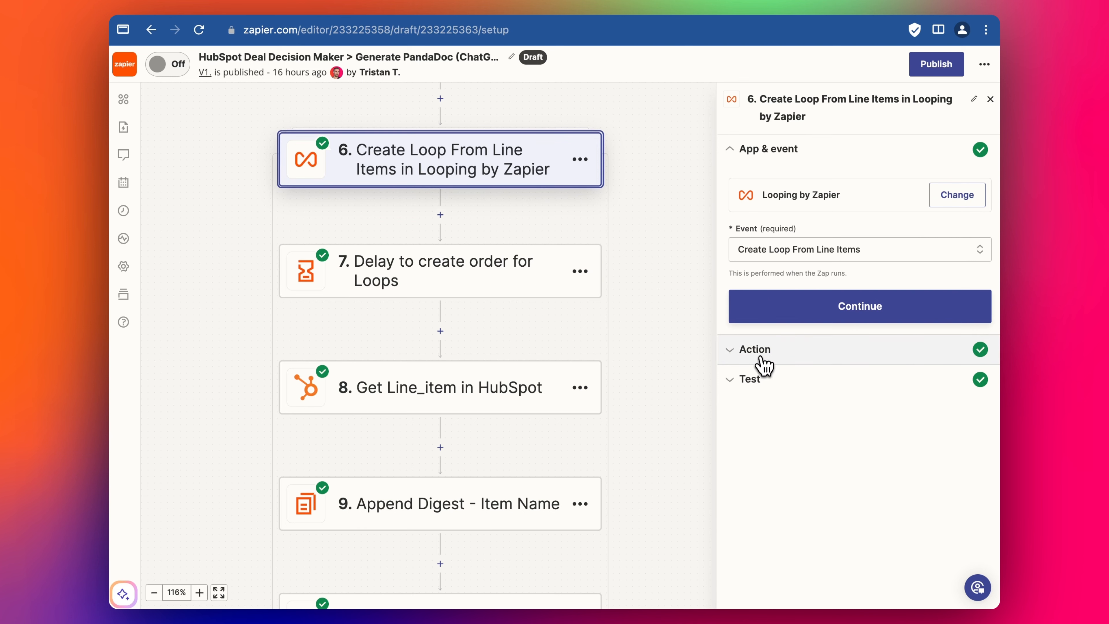
{"action": "left_click", "coordinate": [763, 367]}
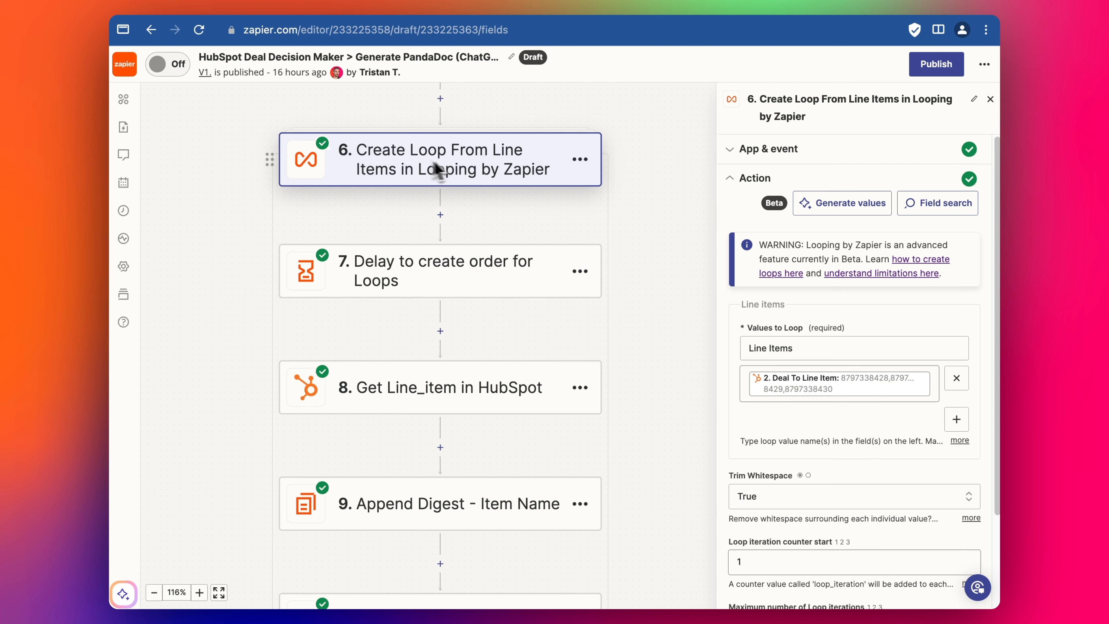
{"action": "scroll", "coordinate": [830, 345], "scroll_direction": "down", "scroll_amount": 1}
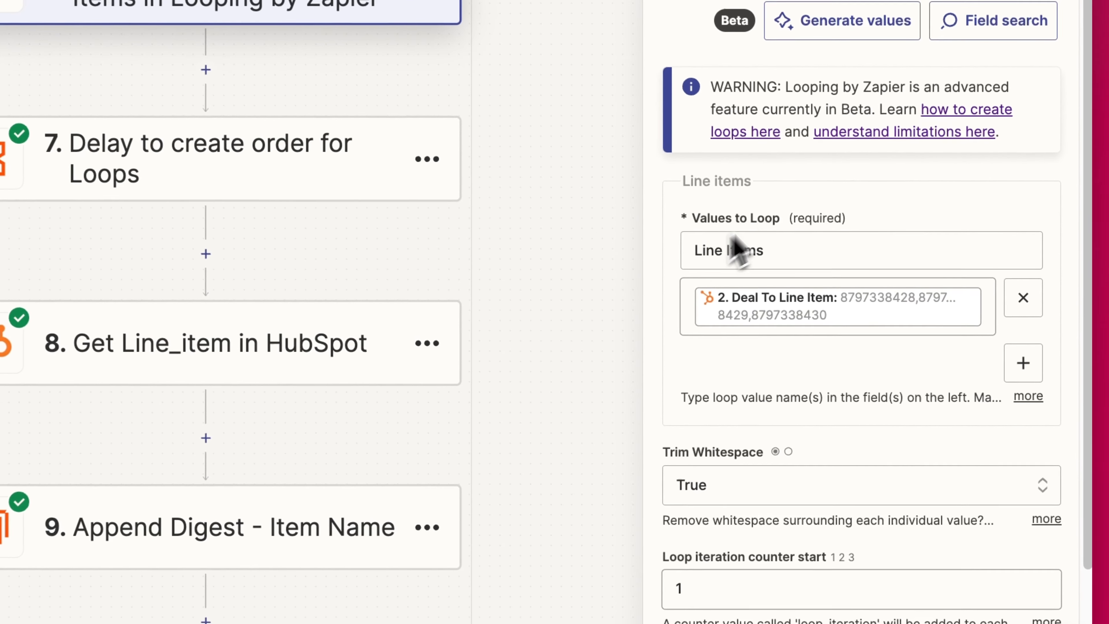
- Review the loop: Line Items from step 2's Deal To Line Item IDs, maximum 50 iterations
{"action": "left_click_drag", "start_coordinate": [798, 250], "coordinate": [691, 249]}
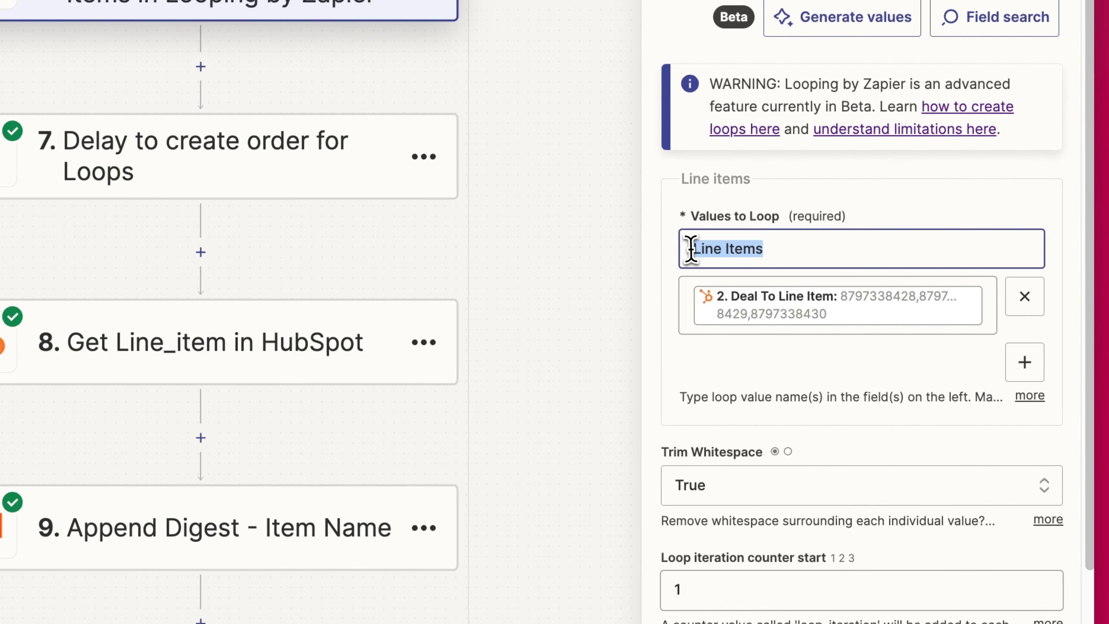
{"action": "left_click", "coordinate": [697, 248]}
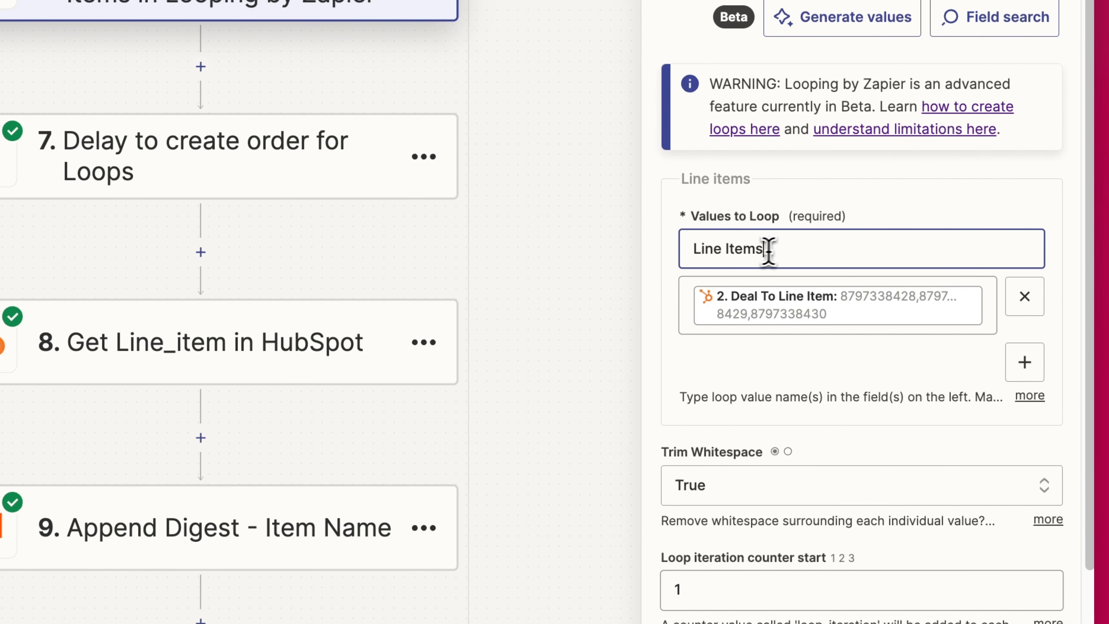
{"action": "left_click_drag", "start_coordinate": [769, 250], "coordinate": [693, 247]}
{"action": "left_click", "coordinate": [759, 252]}
{"action": "left_click", "coordinate": [760, 308]}
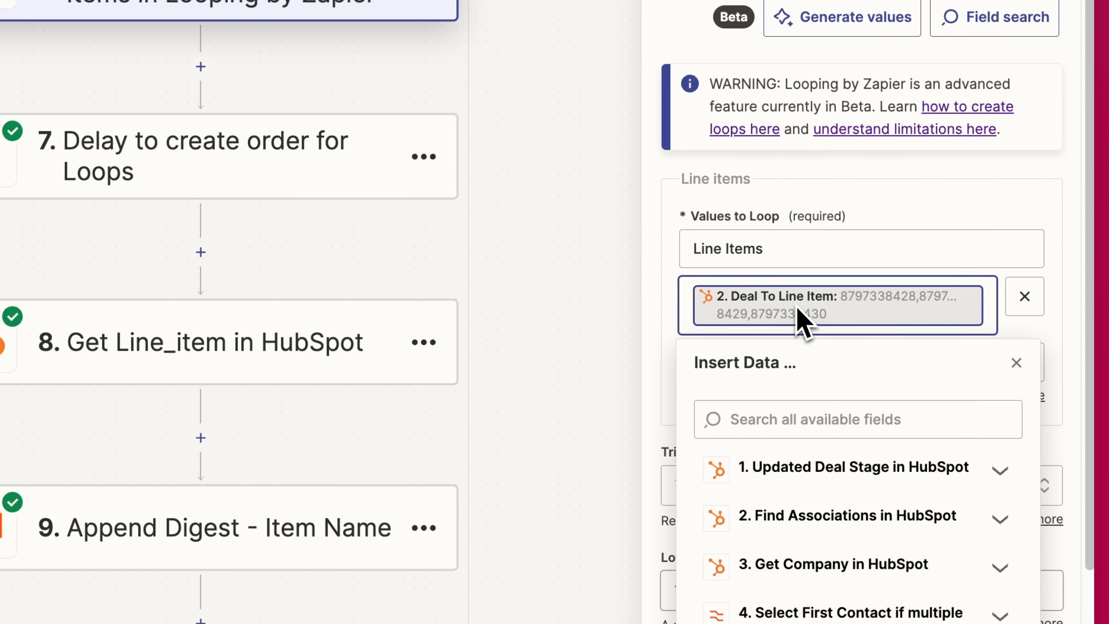
{"action": "scroll", "coordinate": [796, 316], "scroll_direction": "down", "scroll_amount": 1}
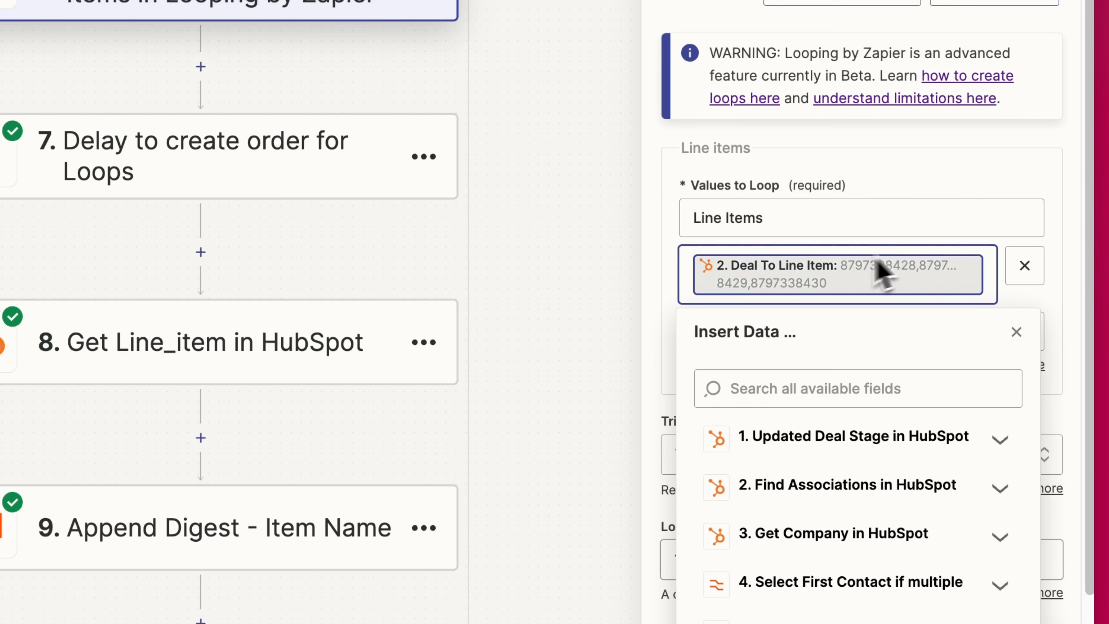
{"action": "left_click", "coordinate": [924, 186]}
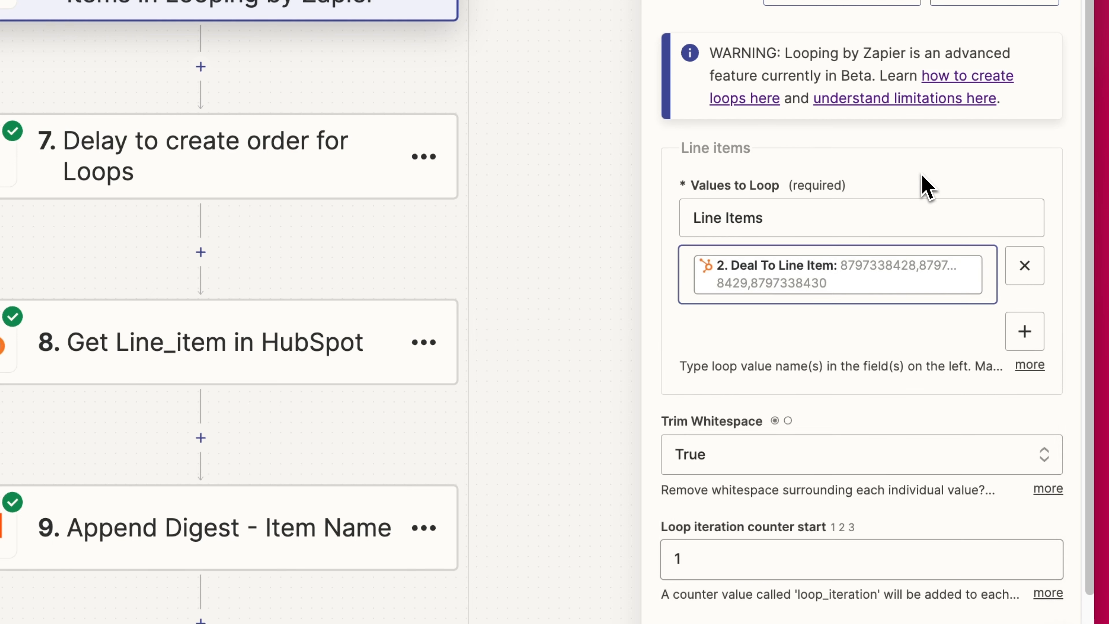
{"action": "scroll", "coordinate": [837, 352], "scroll_direction": "down", "scroll_amount": 3}
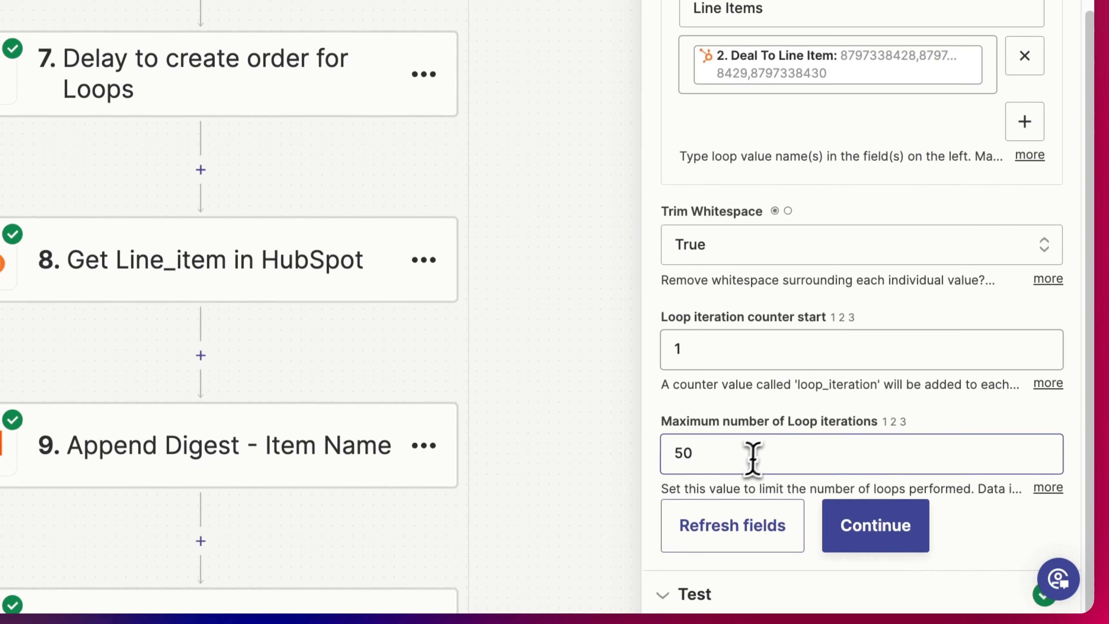
{"action": "left_click", "coordinate": [753, 454]}
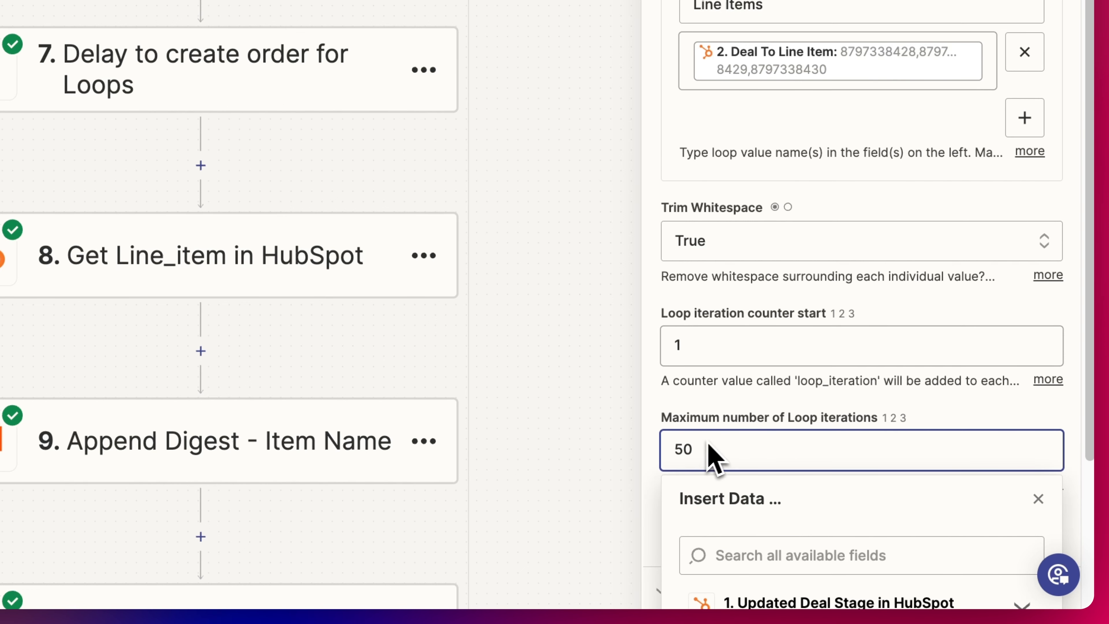
{"action": "left_click", "coordinate": [744, 404]}
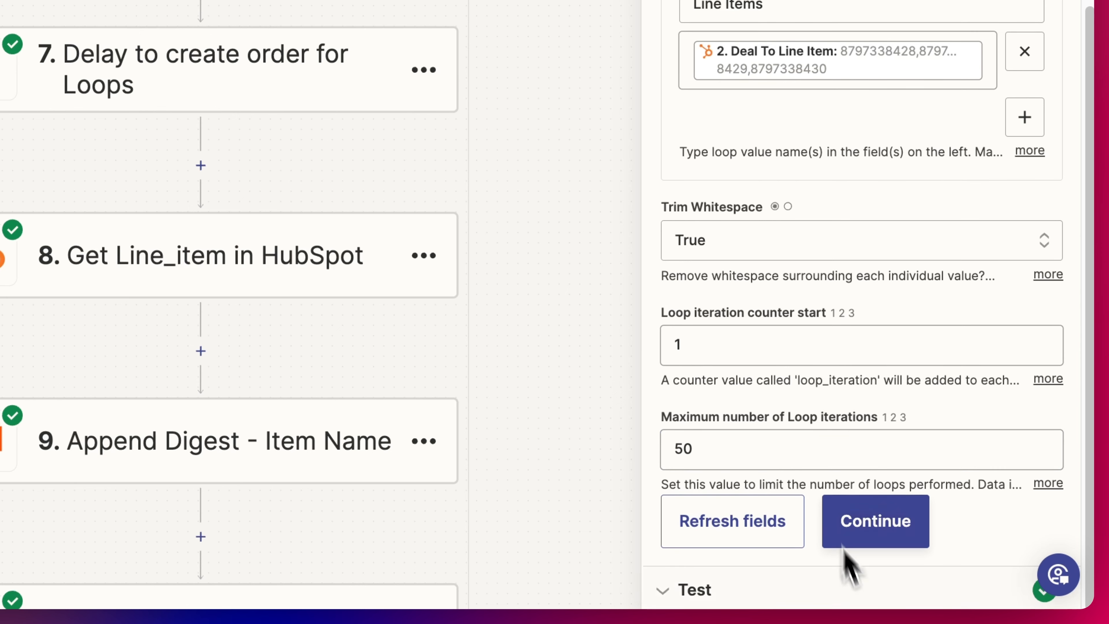
{"action": "left_click", "coordinate": [873, 516]}
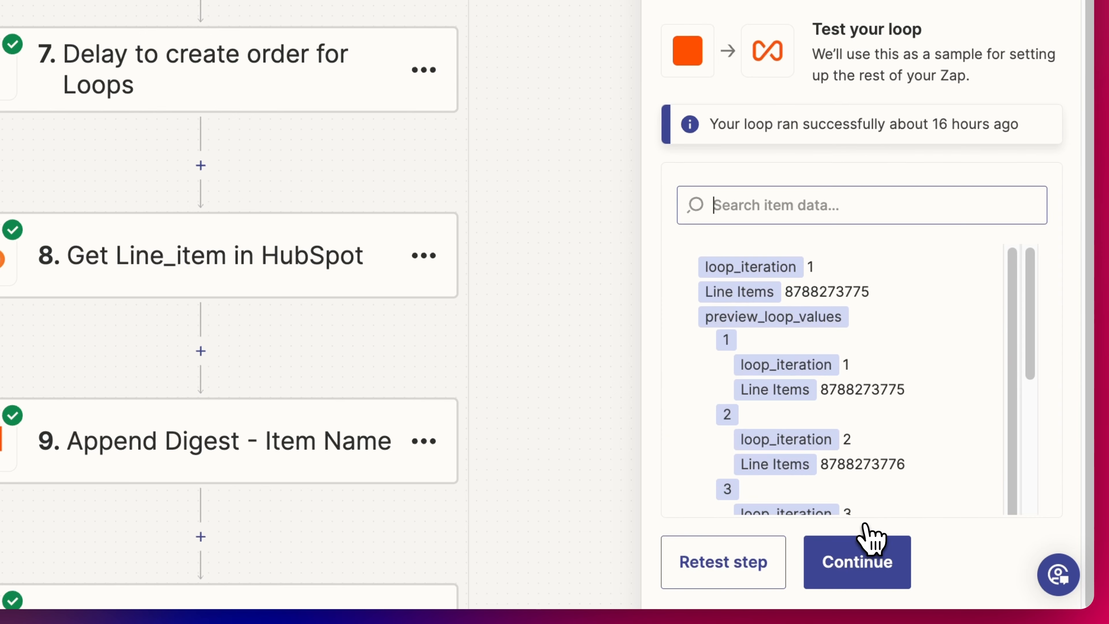
{"action": "left_click", "coordinate": [739, 566]}
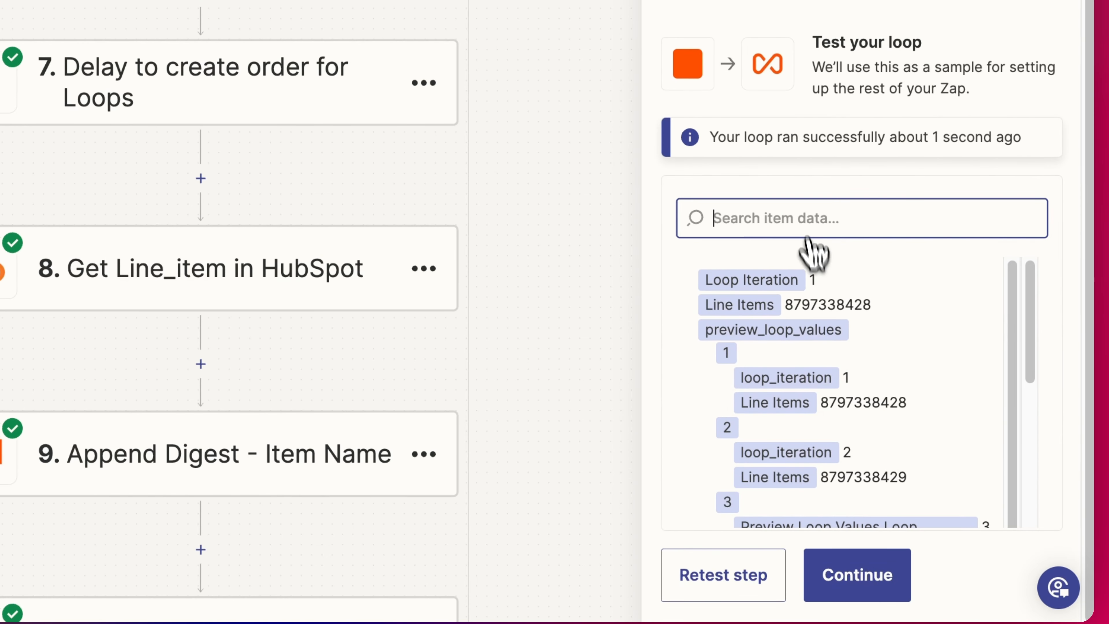
{"action": "scroll", "coordinate": [826, 301], "scroll_direction": "down", "scroll_amount": 1}
{"action": "scroll", "coordinate": [884, 296], "scroll_direction": "down", "scroll_amount": 1}
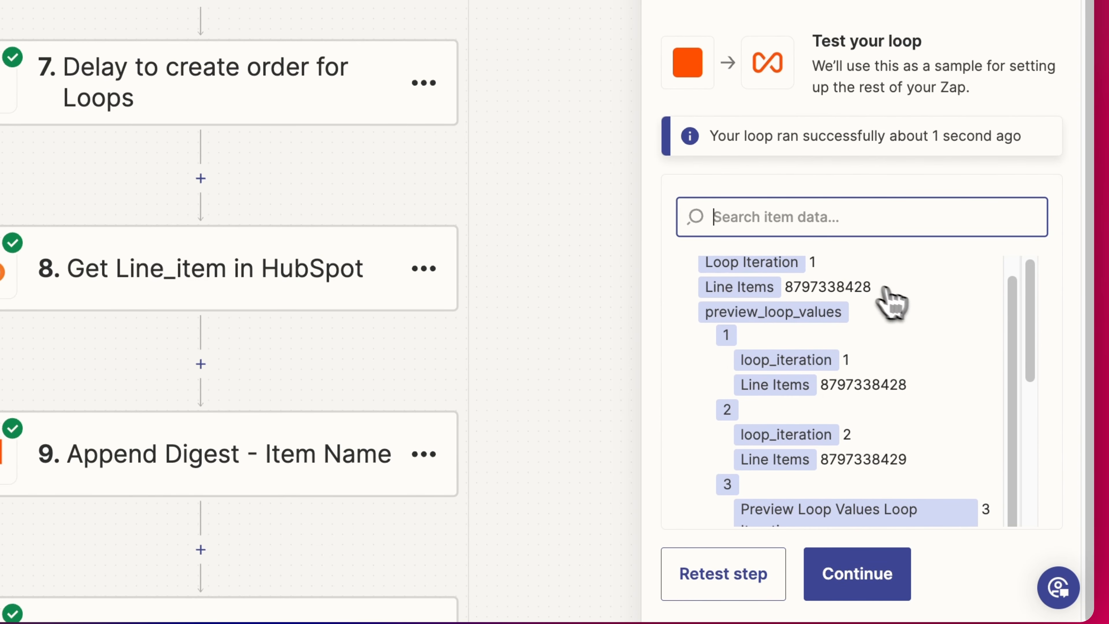
{"action": "scroll", "coordinate": [847, 375], "scroll_direction": "down", "scroll_amount": 5}
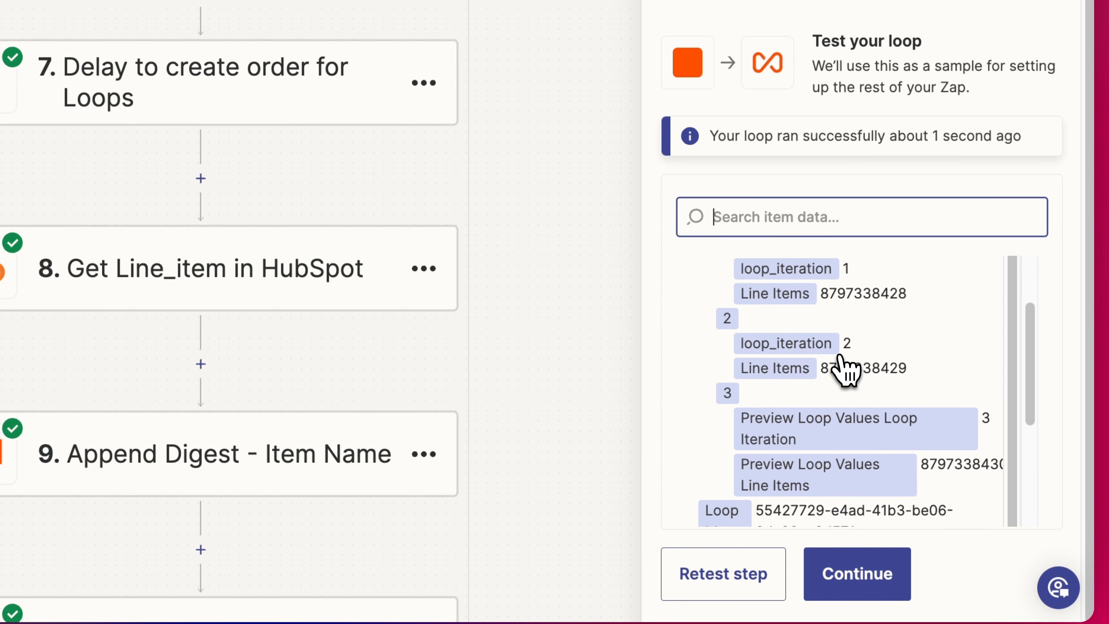
{"action": "scroll", "coordinate": [845, 371], "scroll_direction": "down", "scroll_amount": 3}
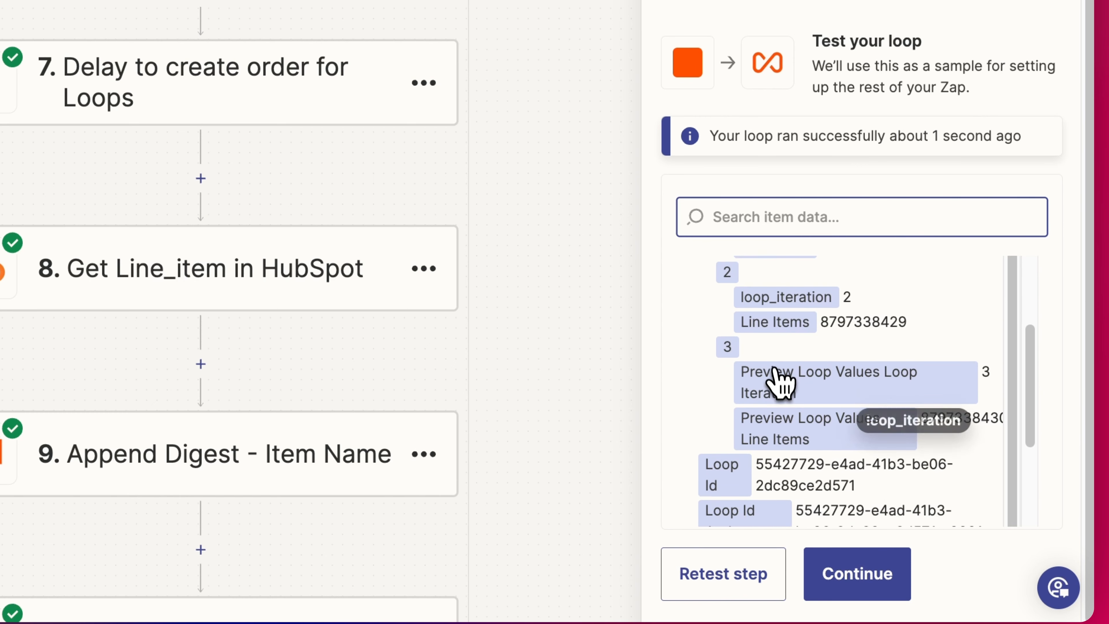
{"action": "scroll", "coordinate": [784, 384], "scroll_direction": "down", "scroll_amount": 4}
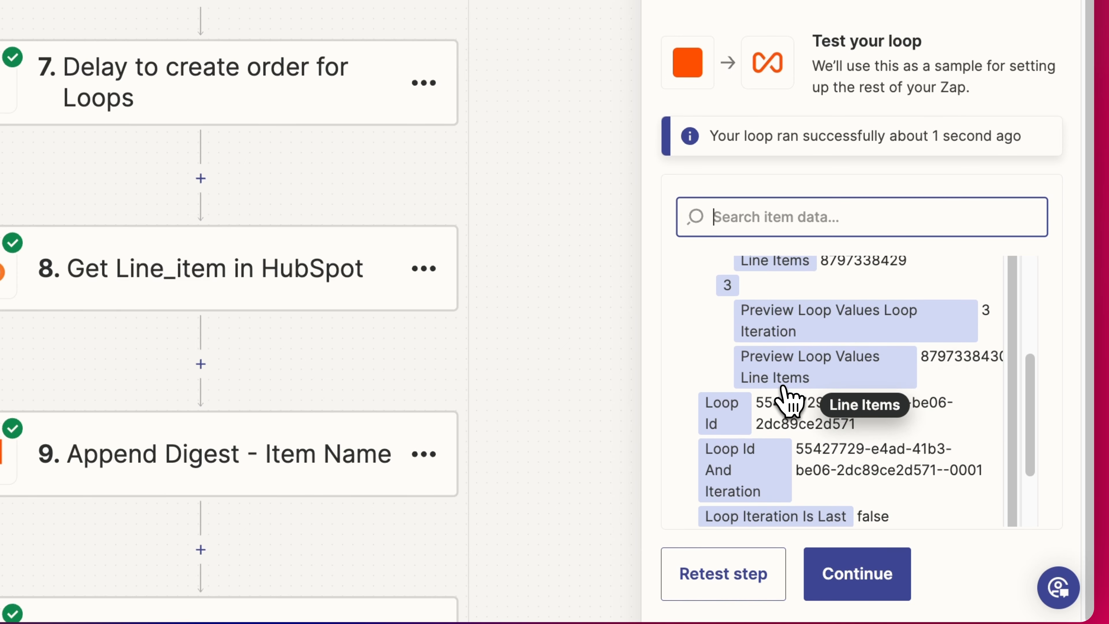
{"action": "scroll", "coordinate": [774, 328], "scroll_direction": "up", "scroll_amount": 1}
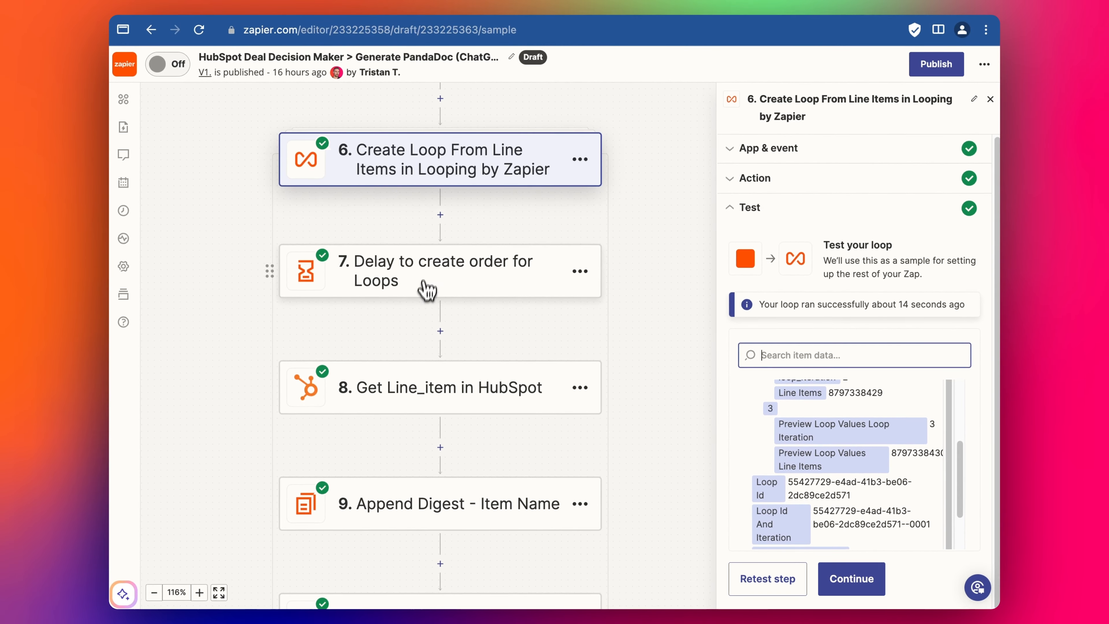
- Set step 7's Time Delayed For value to '0.' followed by the Loop Iteration pill
{"action": "left_click", "coordinate": [426, 289]}
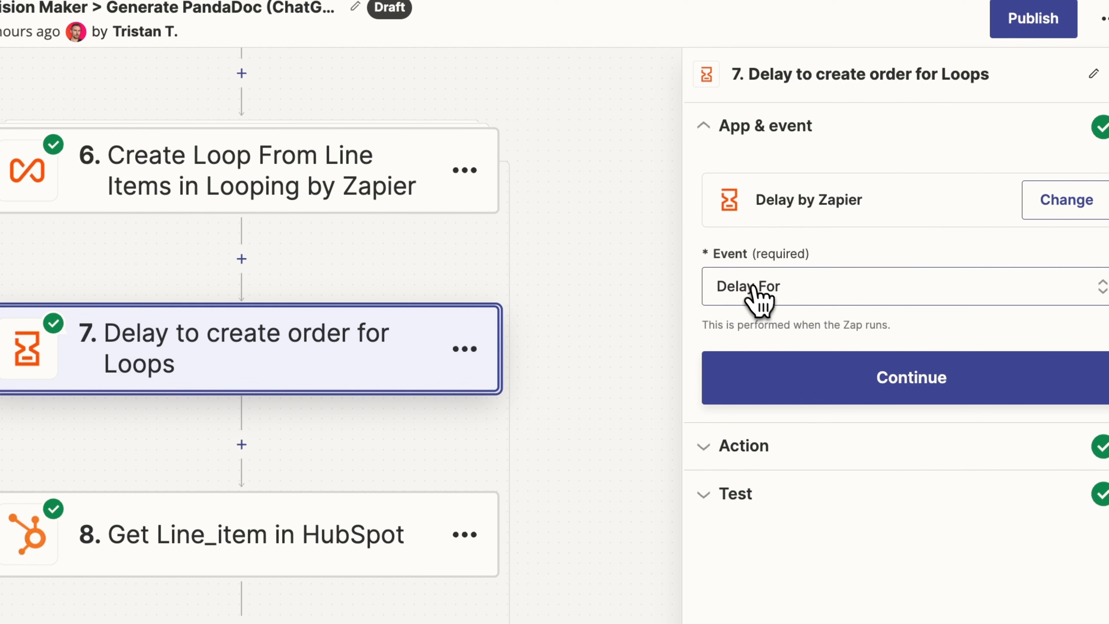
{"action": "left_click", "coordinate": [765, 442]}
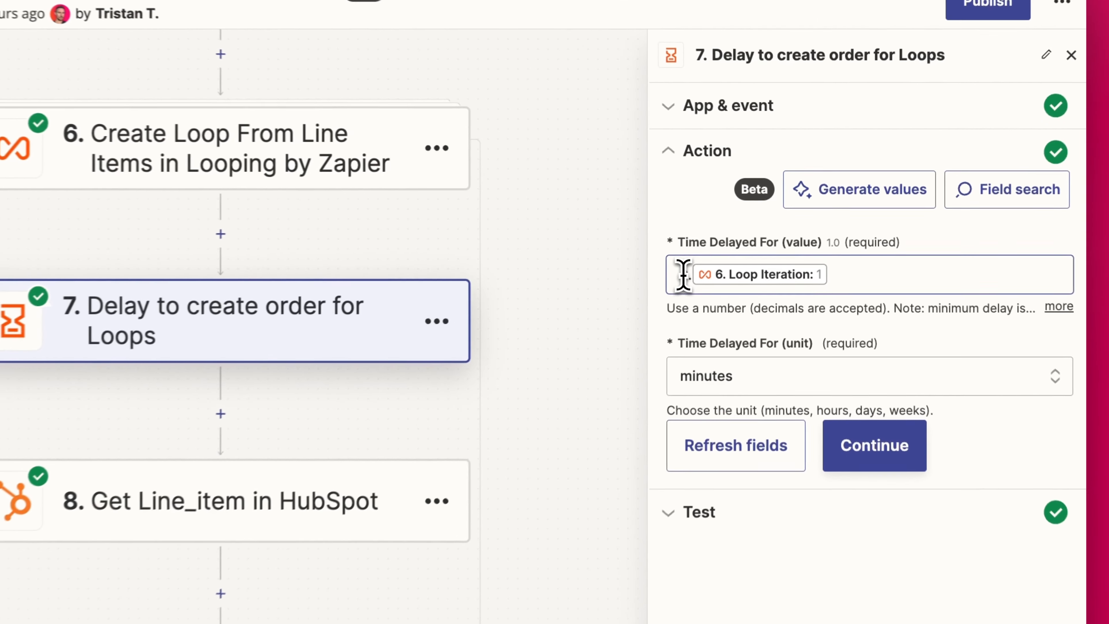
{"action": "left_click", "coordinate": [741, 242]}
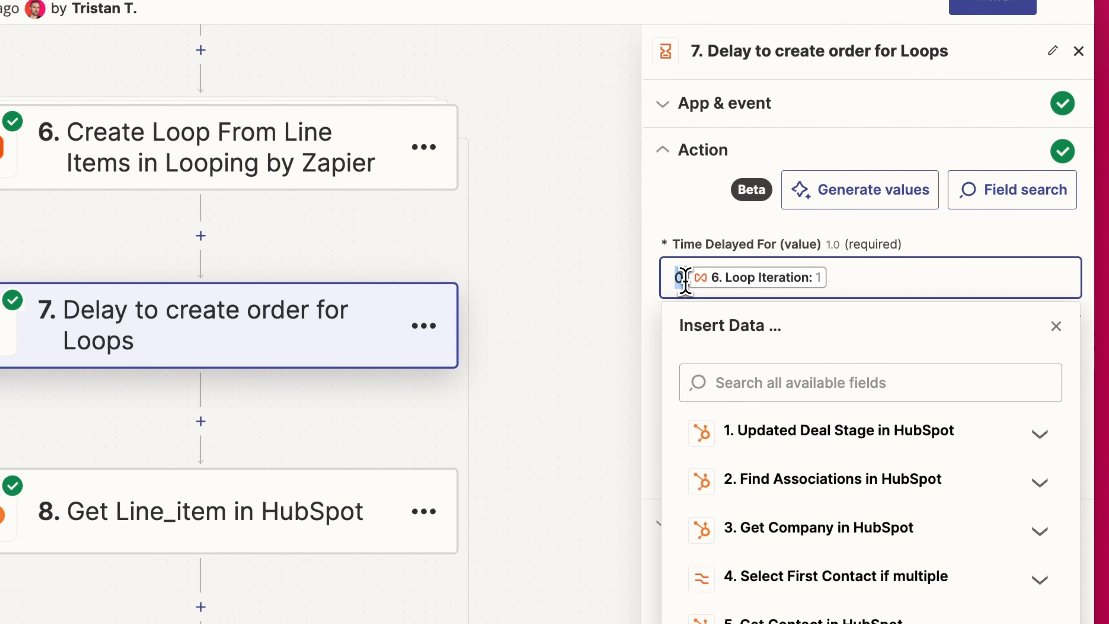
{"action": "type", "text": "0."}
{"action": "left_click", "coordinate": [847, 282]}
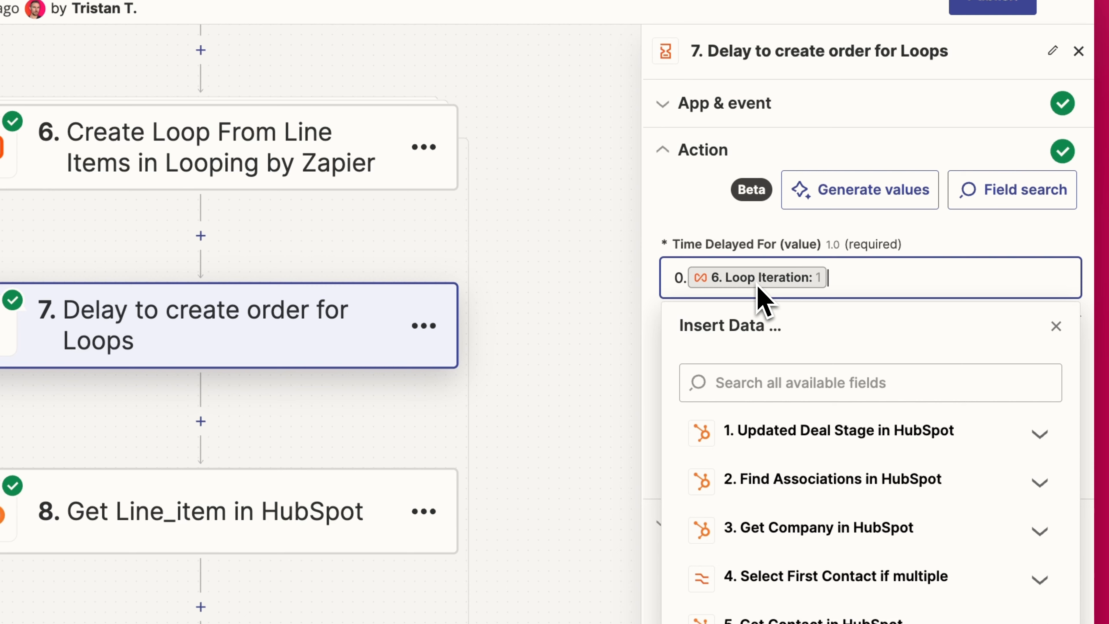
{"action": "left_click", "coordinate": [985, 238]}
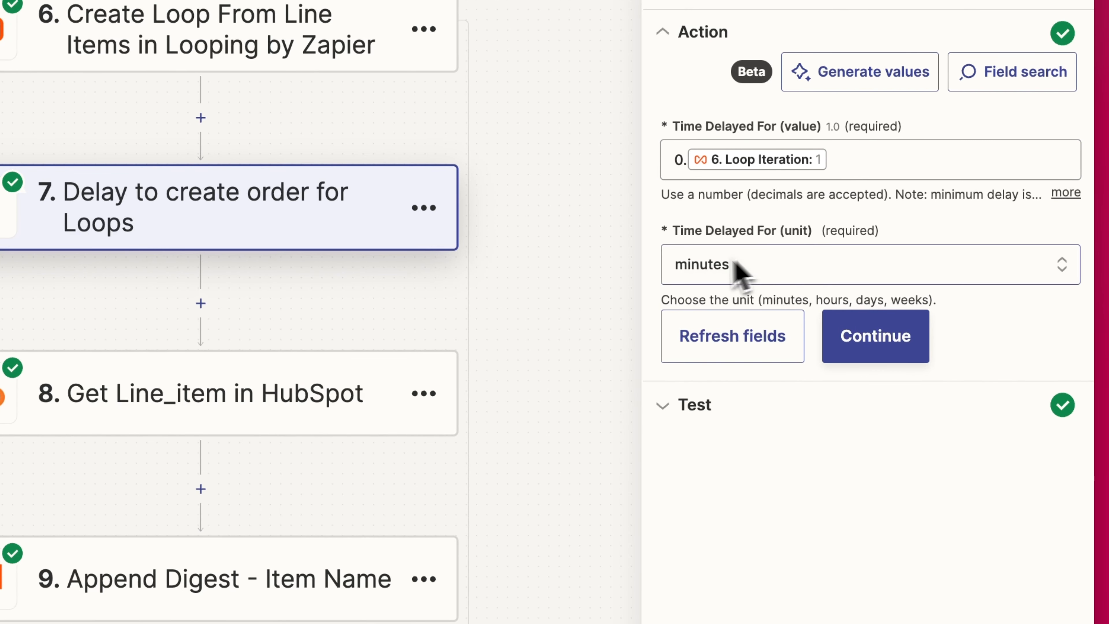
- Confirm the delay settings and retest the step, releasing at 2024-03-31T16:50:40+11:00
{"action": "left_click", "coordinate": [876, 352]}
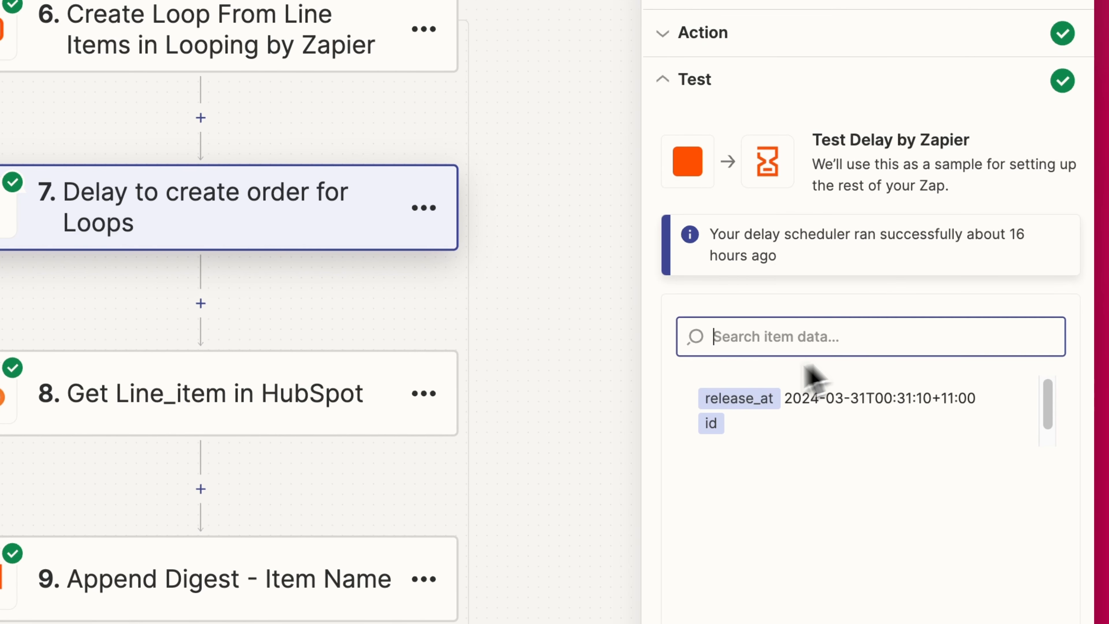
{"action": "left_click", "coordinate": [743, 553]}
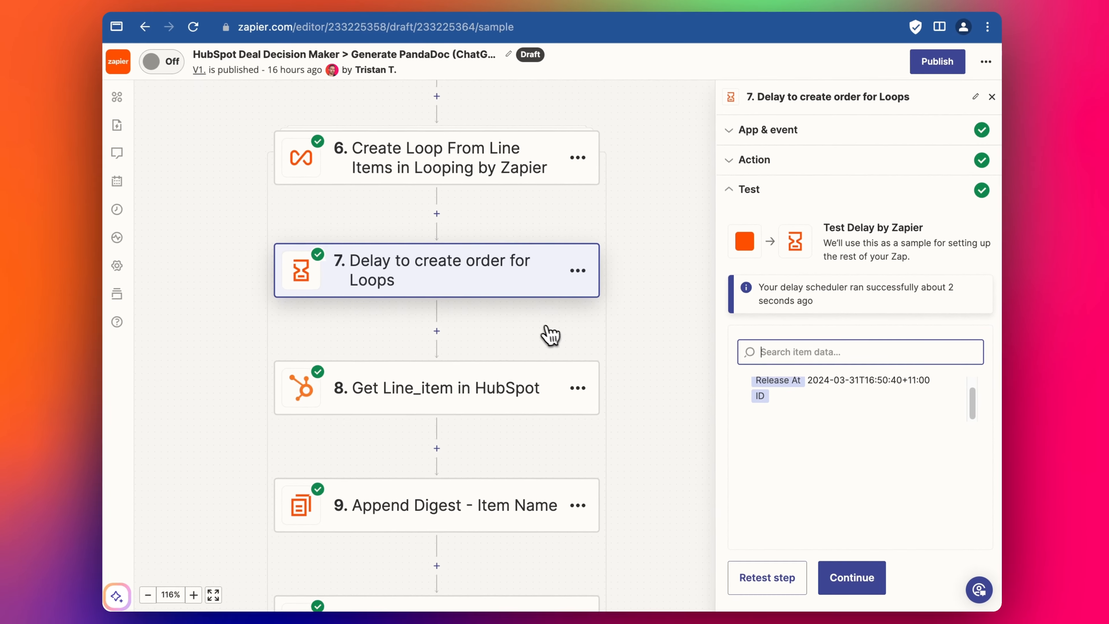
{"action": "scroll", "coordinate": [480, 359], "scroll_direction": "down", "scroll_amount": 2}
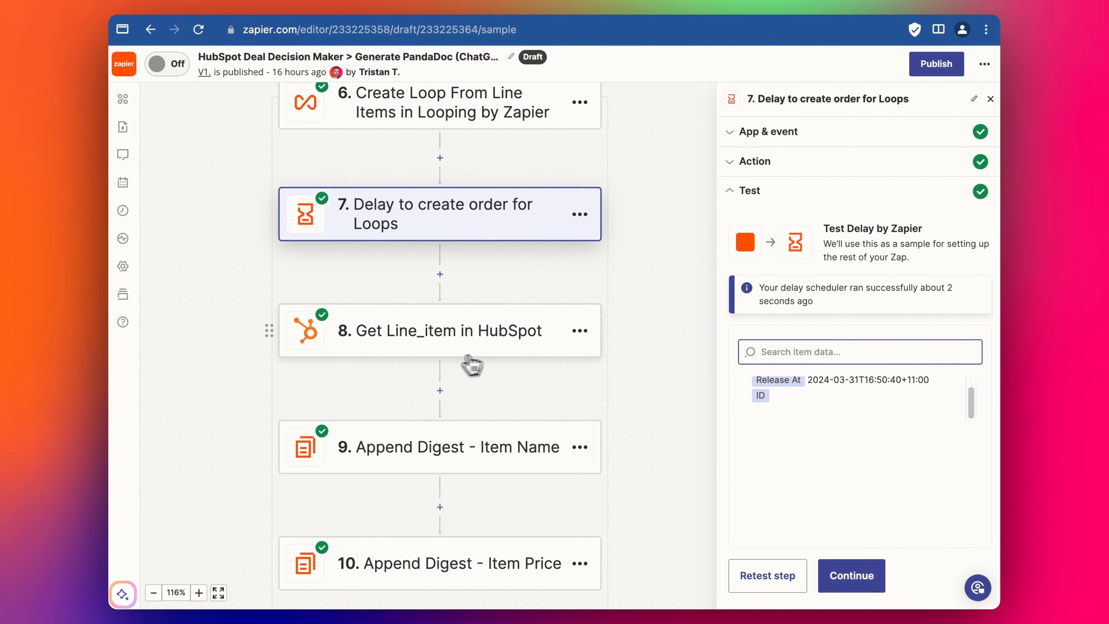
- In step 8 Get Line_item, verify Line_item ID maps step 6's Line Items
{"action": "left_click", "coordinate": [436, 331]}
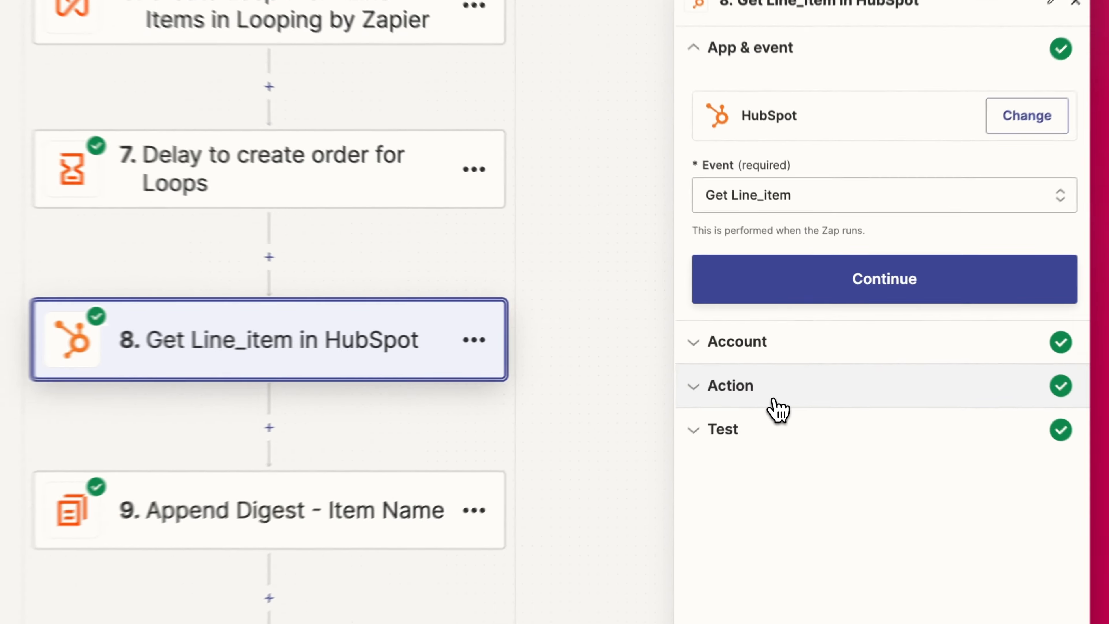
{"action": "left_click", "coordinate": [786, 375]}
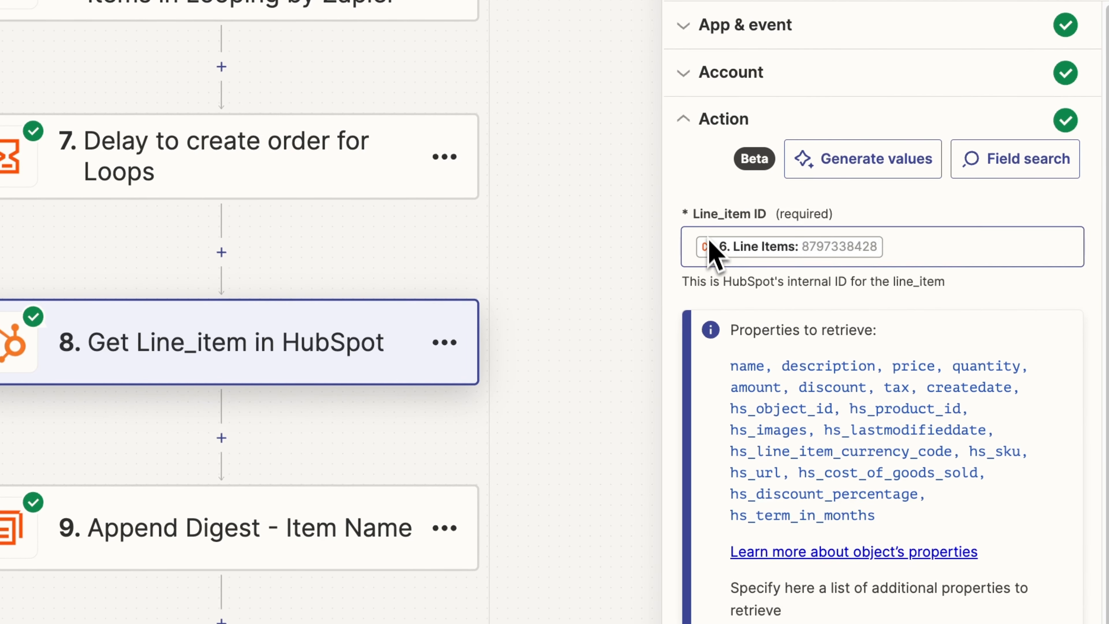
{"action": "left_click", "coordinate": [922, 256]}
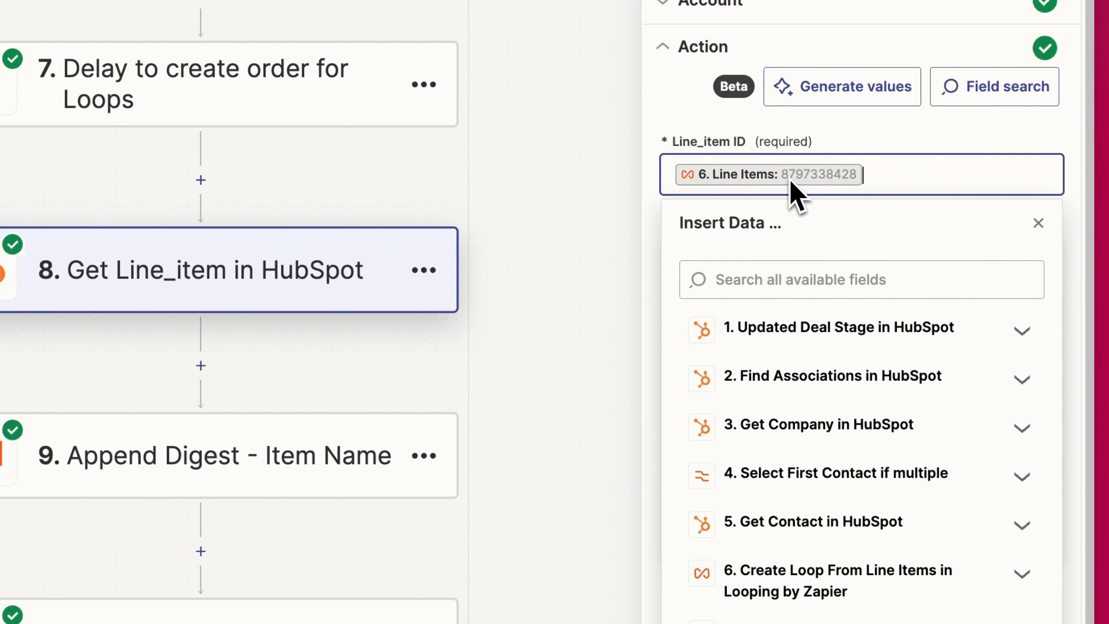
{"action": "scroll", "coordinate": [852, 179], "scroll_direction": "down", "scroll_amount": 1}
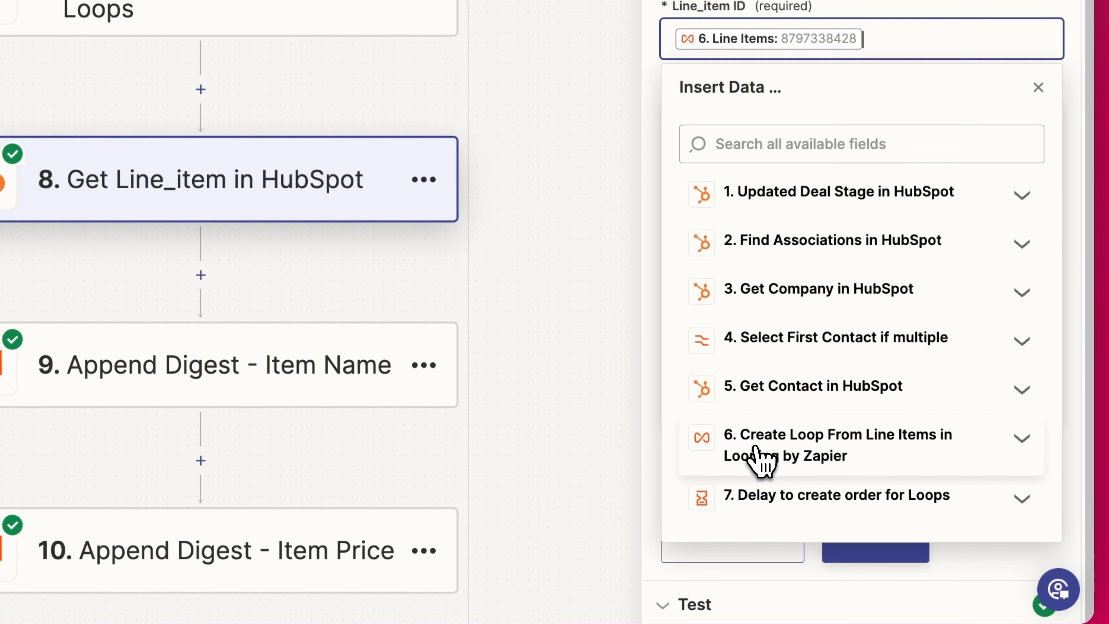
{"action": "left_click", "coordinate": [761, 456]}
{"action": "scroll", "coordinate": [809, 350], "scroll_direction": "down", "scroll_amount": 2}
{"action": "scroll", "coordinate": [941, 340], "scroll_direction": "down", "scroll_amount": 4}
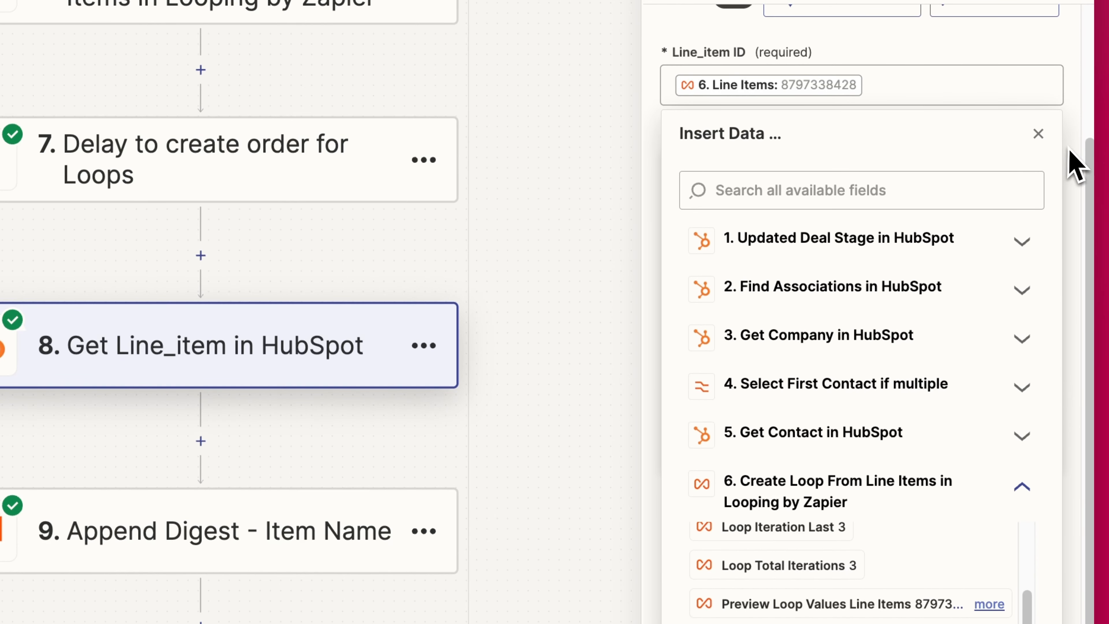
{"action": "left_click", "coordinate": [1071, 165]}
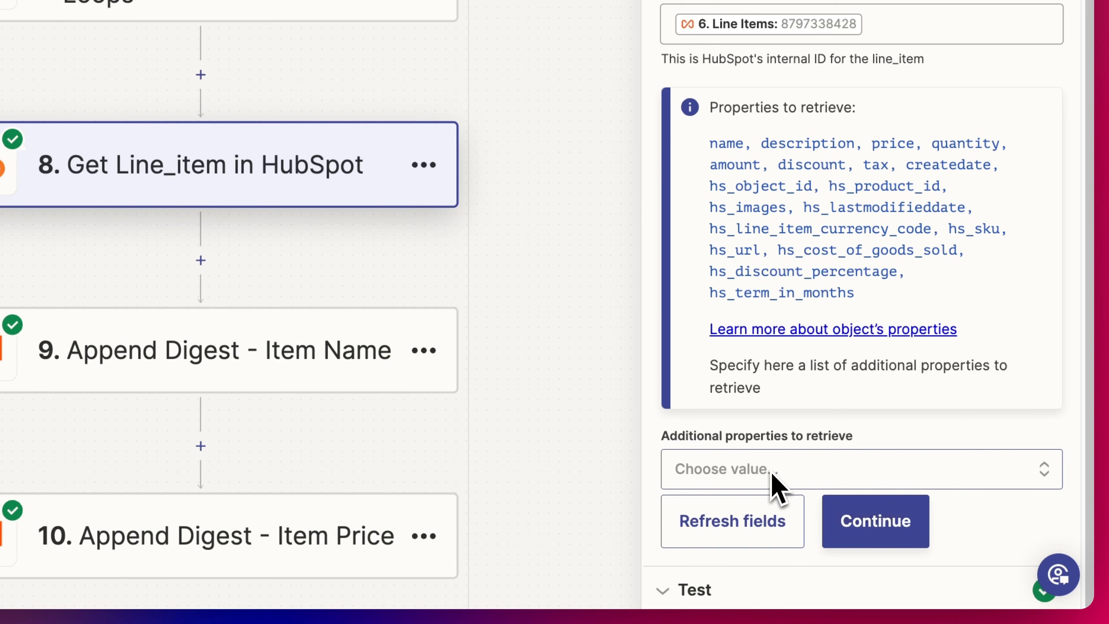
- Retest step 8, returning Accounting and Bookkeeping Package 01 at 695, then continue to Append Digest
{"action": "left_click", "coordinate": [856, 516]}
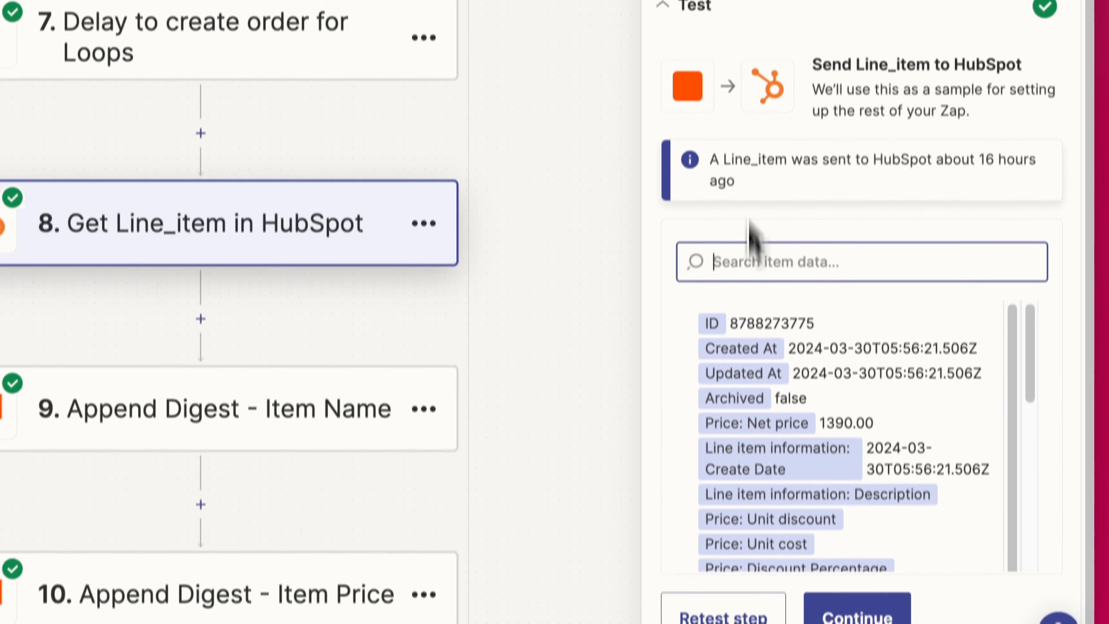
{"action": "left_click", "coordinate": [716, 619]}
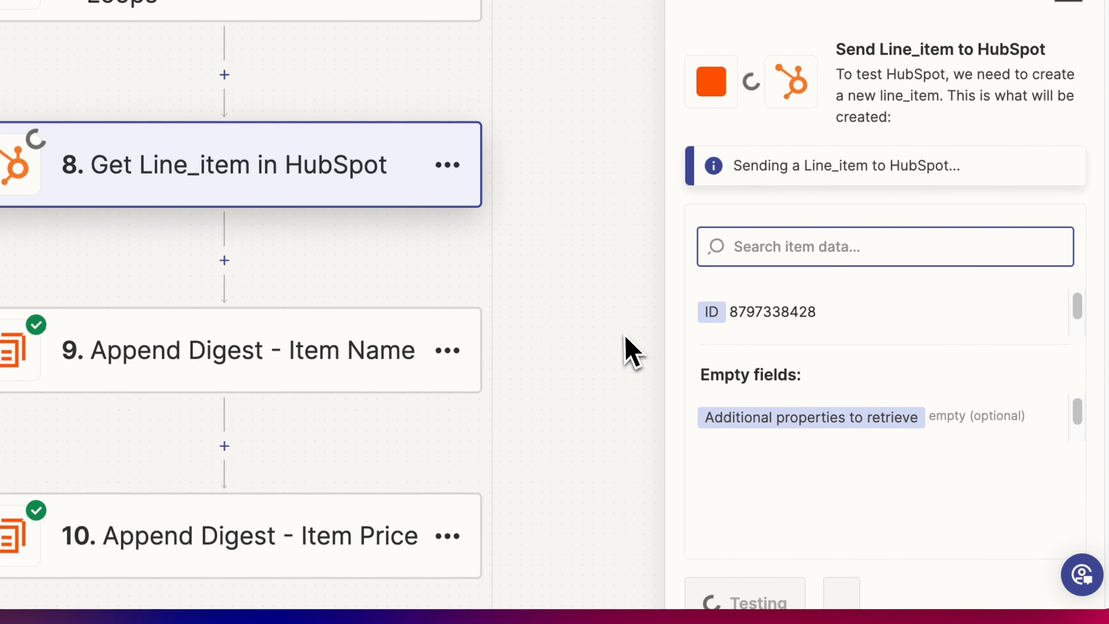
{"action": "scroll", "coordinate": [886, 415], "scroll_direction": "down", "scroll_amount": 5}
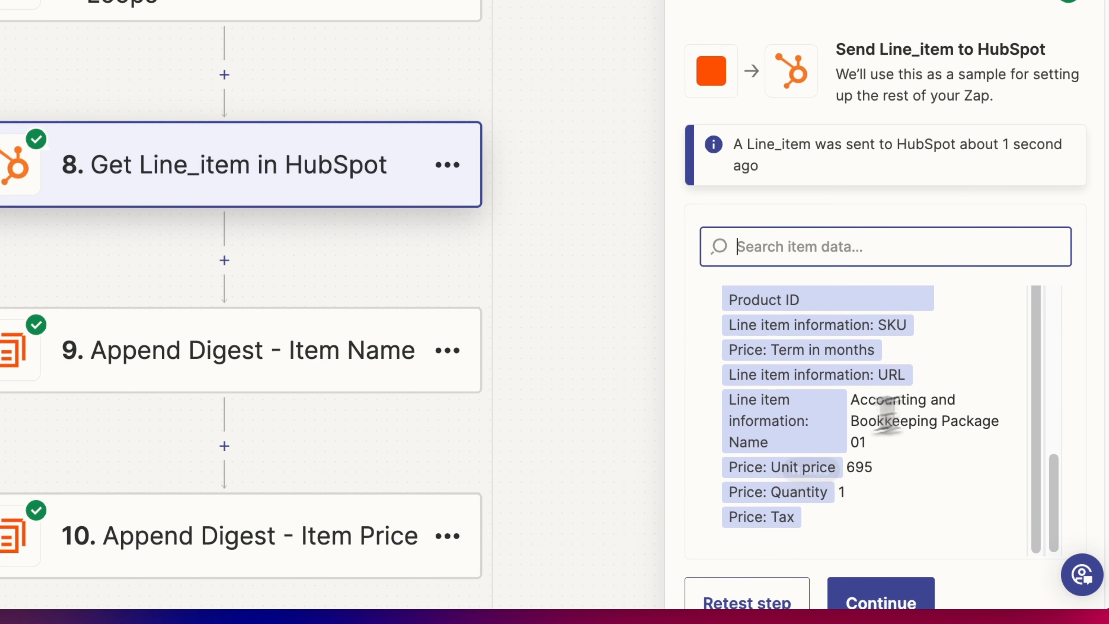
{"action": "triple_click", "coordinate": [866, 405]}
{"action": "left_click", "coordinate": [886, 463]}
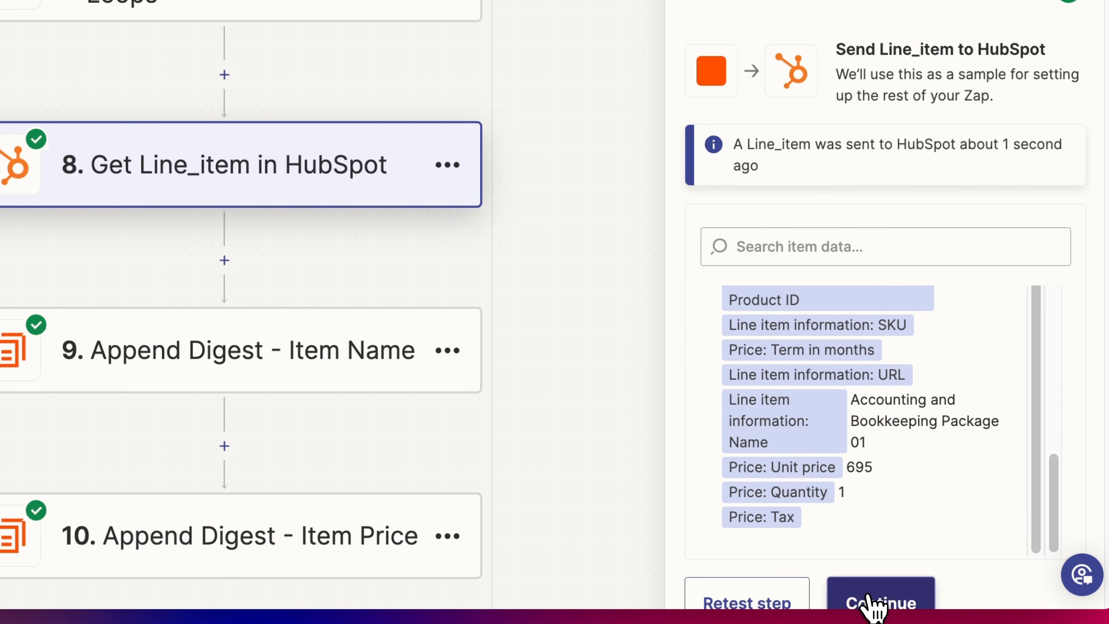
{"action": "left_click", "coordinate": [872, 605]}
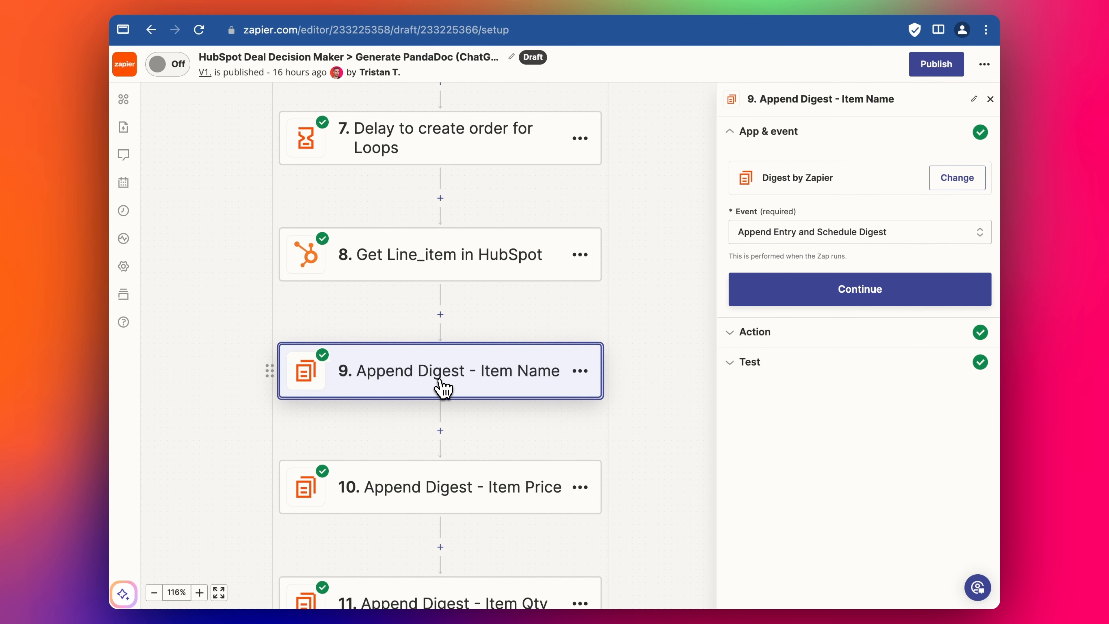
{"action": "scroll", "coordinate": [440, 376], "scroll_direction": "down", "scroll_amount": 1}
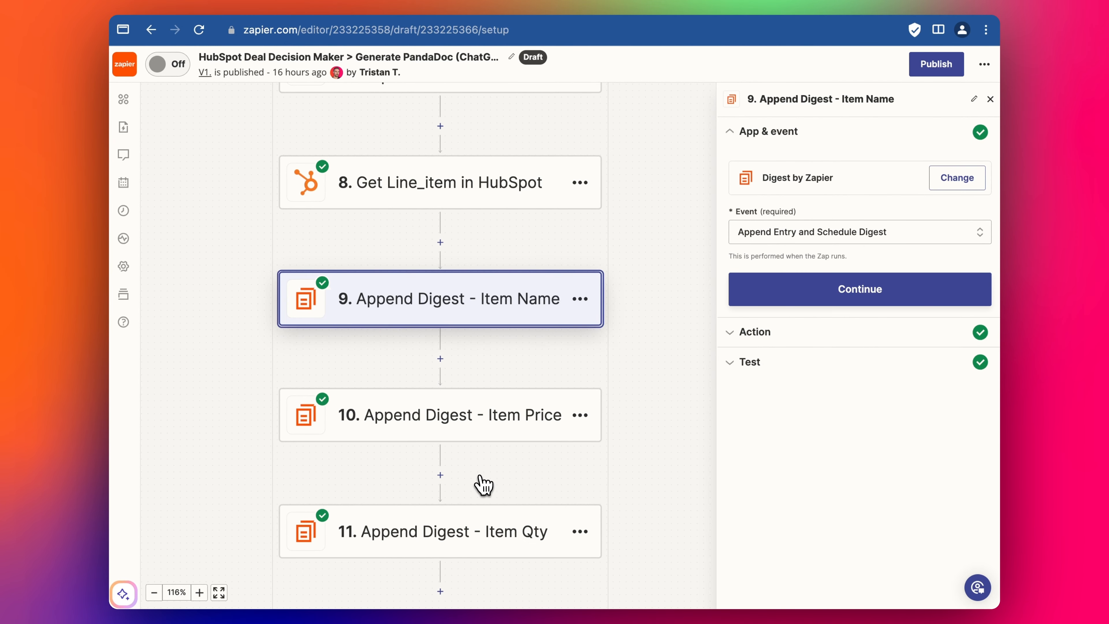
{"action": "scroll", "coordinate": [469, 448], "scroll_direction": "down", "scroll_amount": 10}
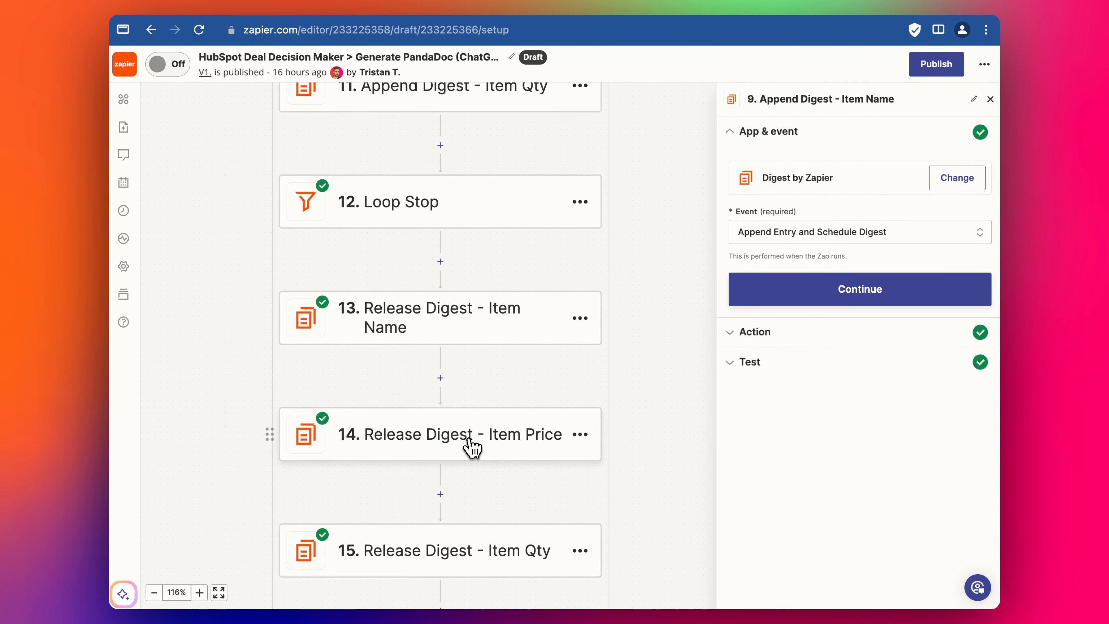
{"action": "scroll", "coordinate": [472, 446], "scroll_direction": "down", "scroll_amount": 7}
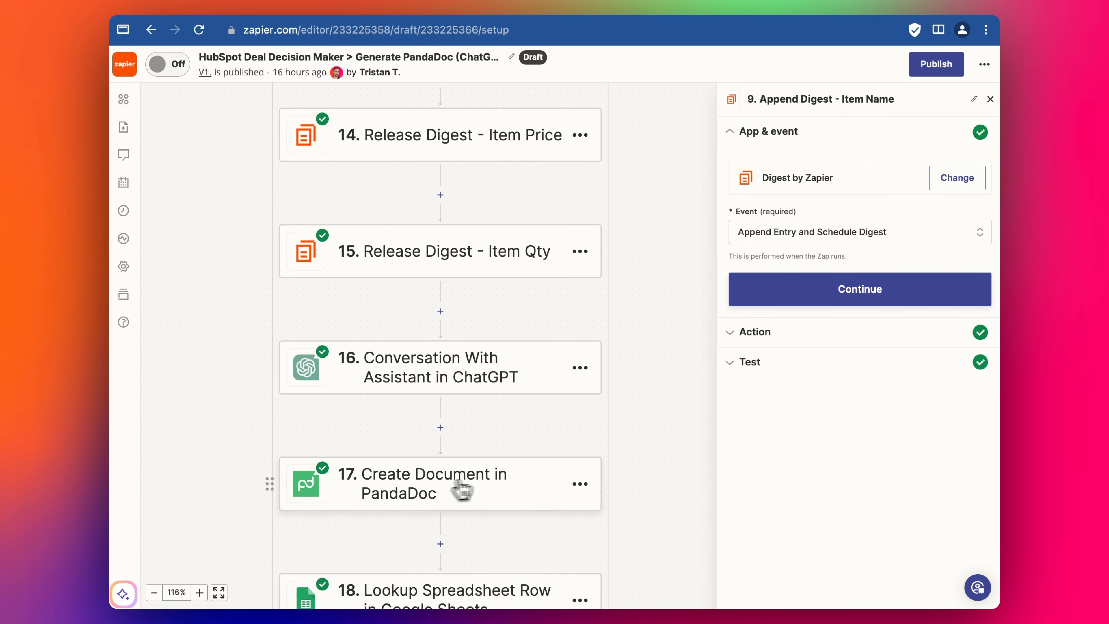
{"action": "scroll", "coordinate": [460, 491], "scroll_direction": "up", "scroll_amount": 14}
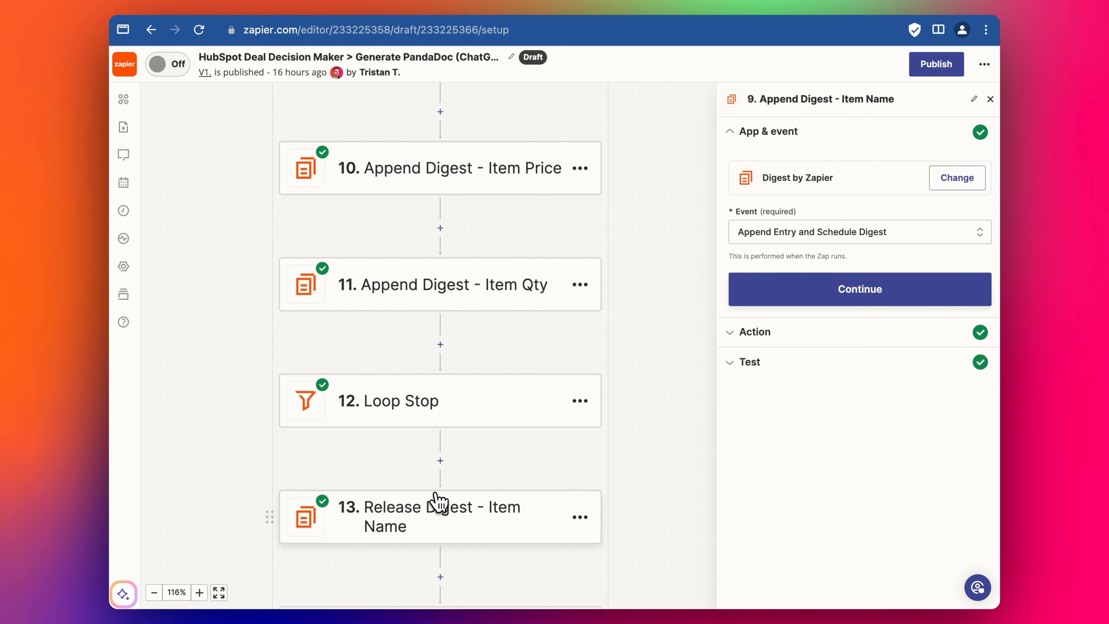
{"action": "scroll", "coordinate": [384, 318], "scroll_direction": "up", "scroll_amount": 4}
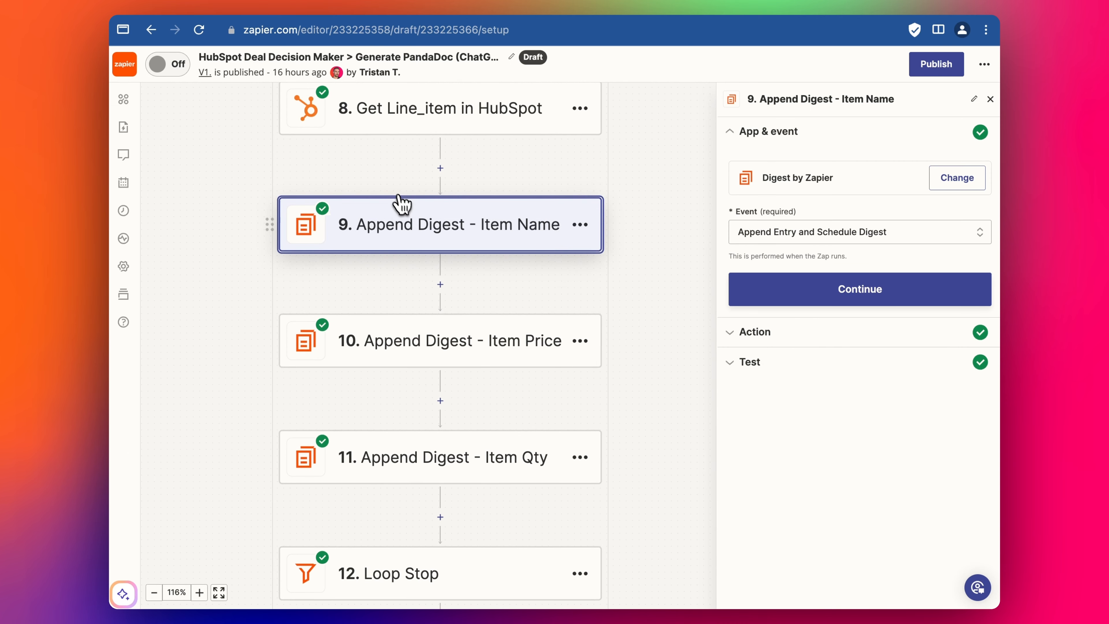
{"action": "scroll", "coordinate": [454, 188], "scroll_direction": "up", "scroll_amount": 5}
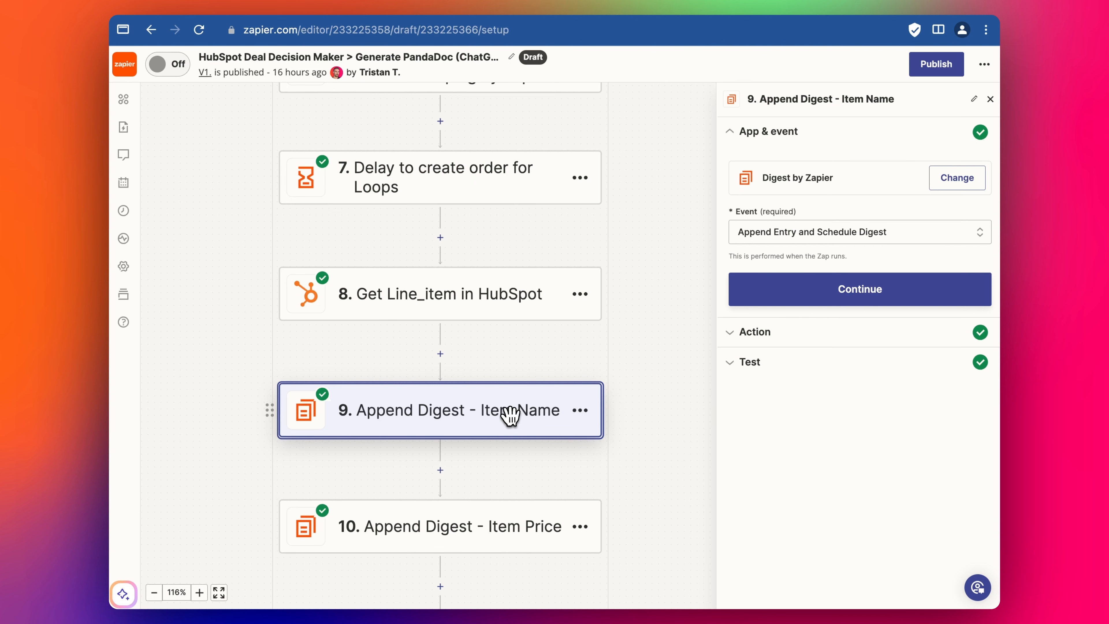
{"action": "scroll", "coordinate": [491, 410], "scroll_direction": "up", "scroll_amount": 2}
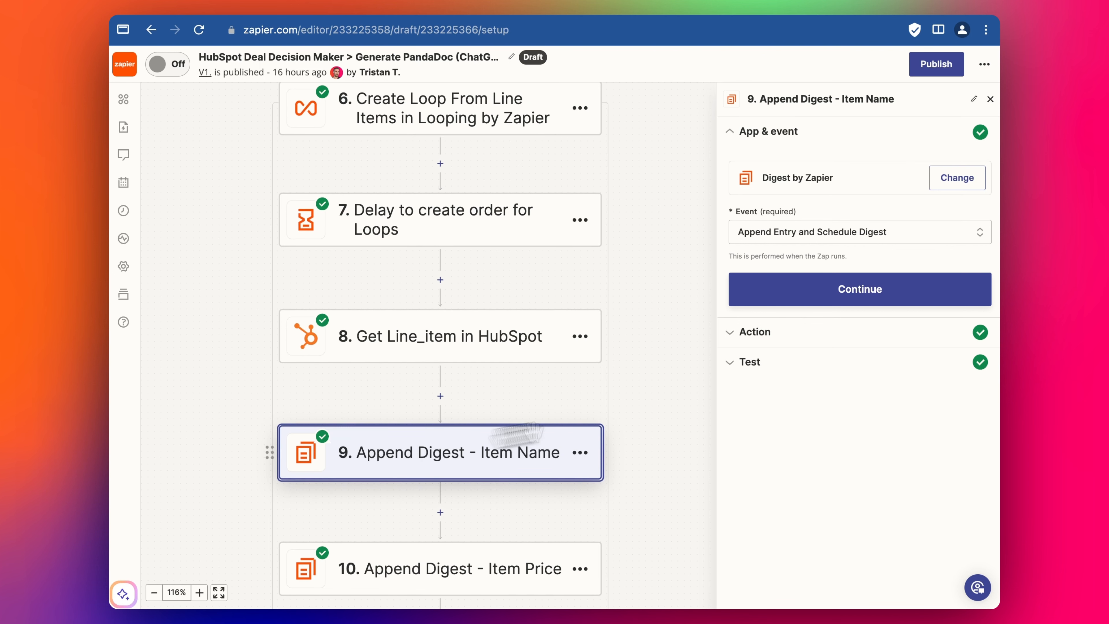
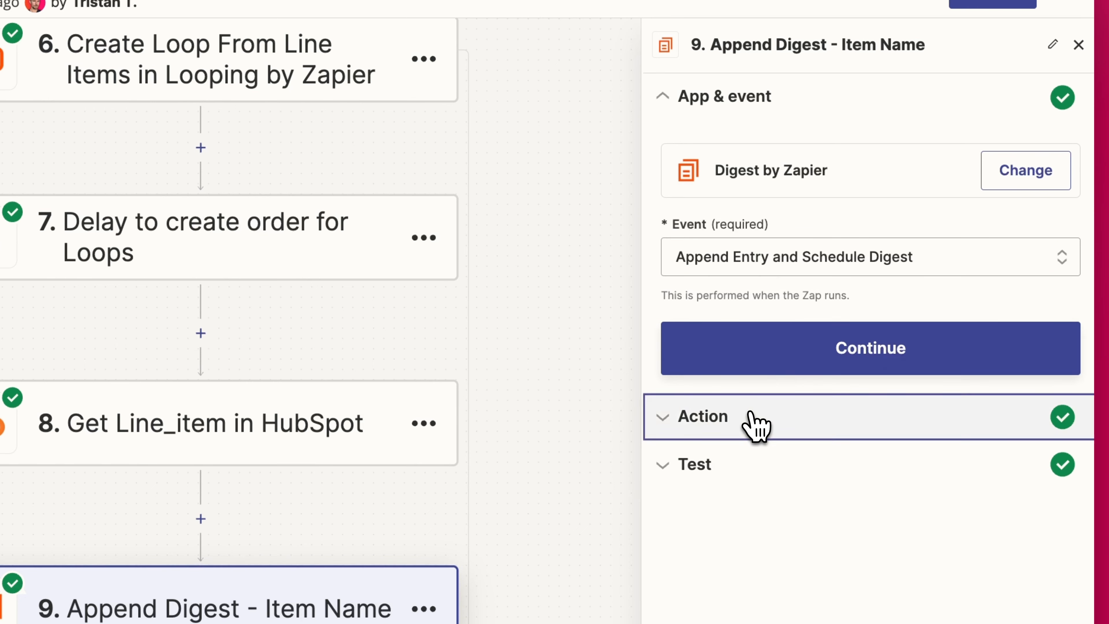
- Review step 9's digest title (Deal Id plus Item Name) and its line-item name entry
{"action": "left_click", "coordinate": [750, 420]}
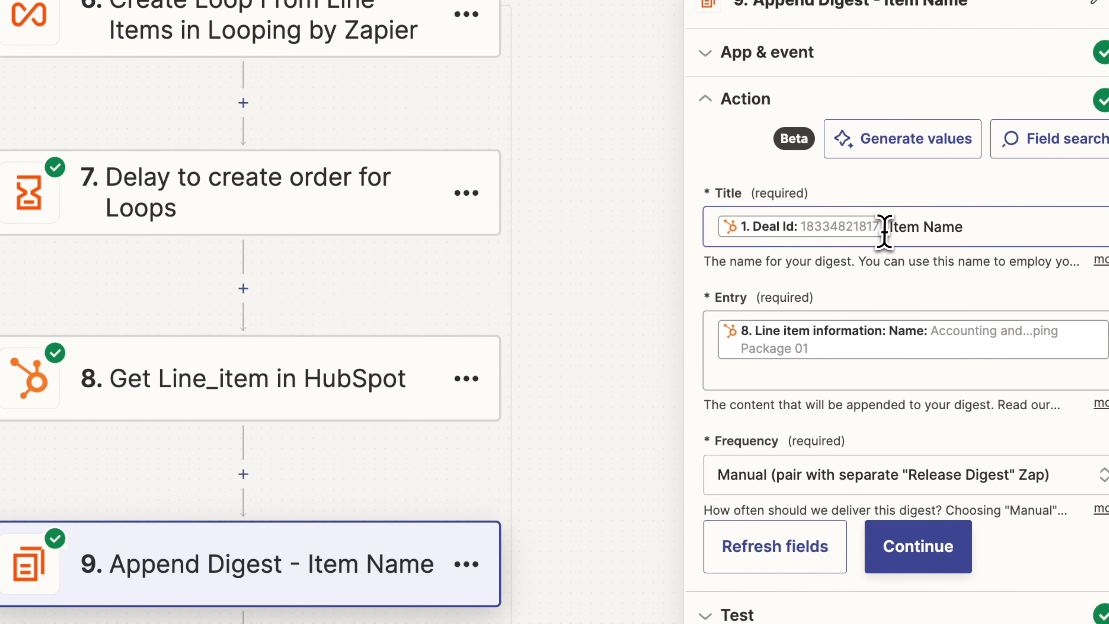
{"action": "left_click", "coordinate": [884, 227]}
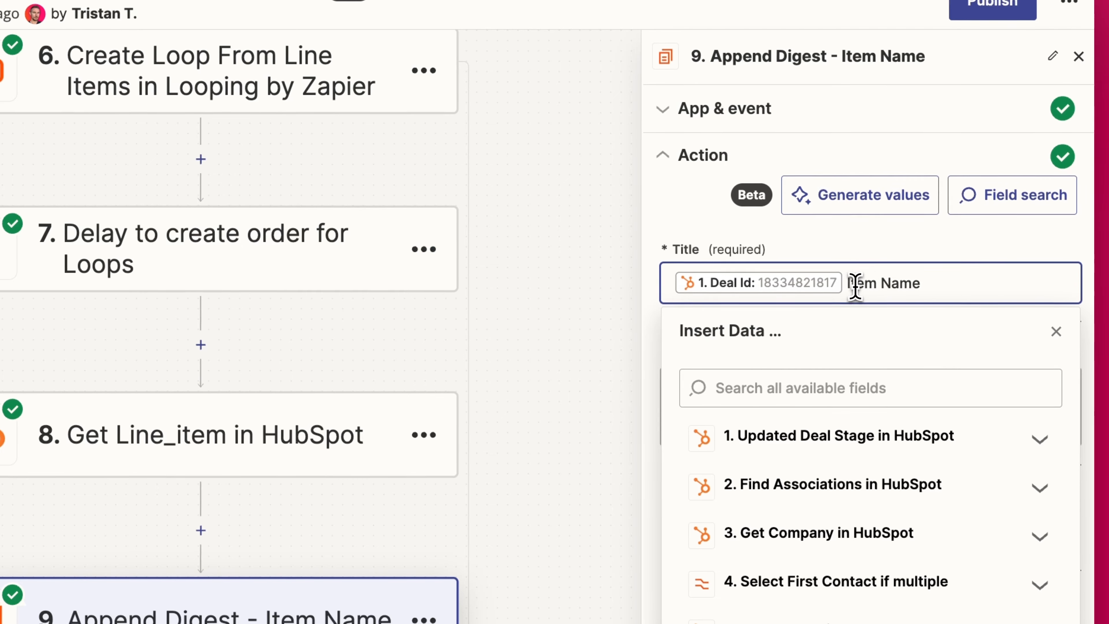
{"action": "left_click_drag", "start_coordinate": [849, 283], "coordinate": [920, 283]}
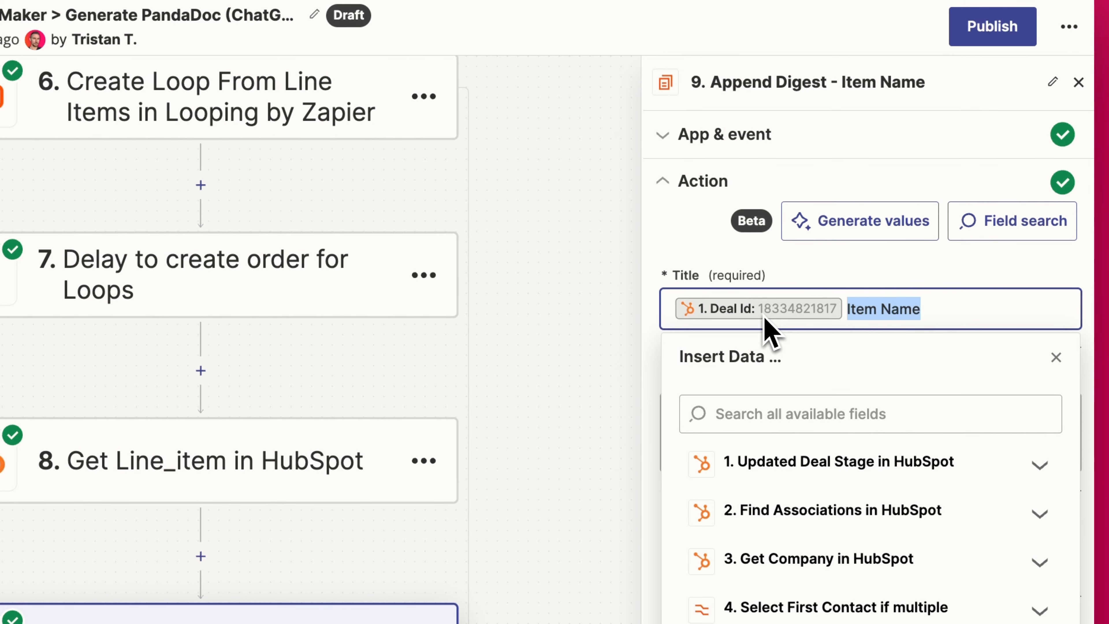
{"action": "left_click", "coordinate": [943, 309]}
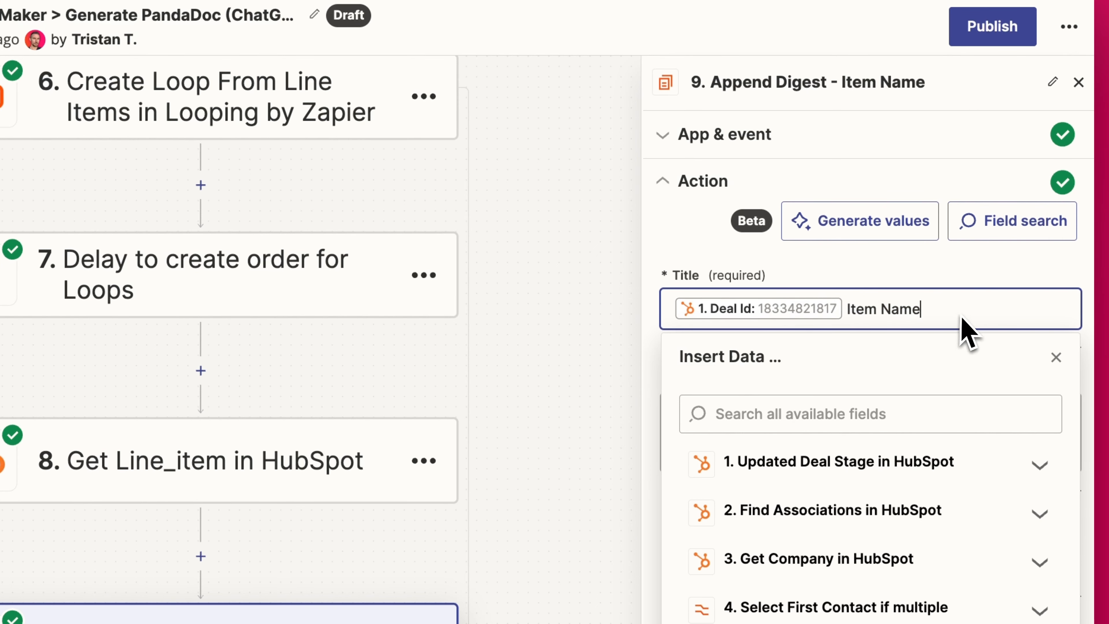
{"action": "left_click", "coordinate": [1057, 357]}
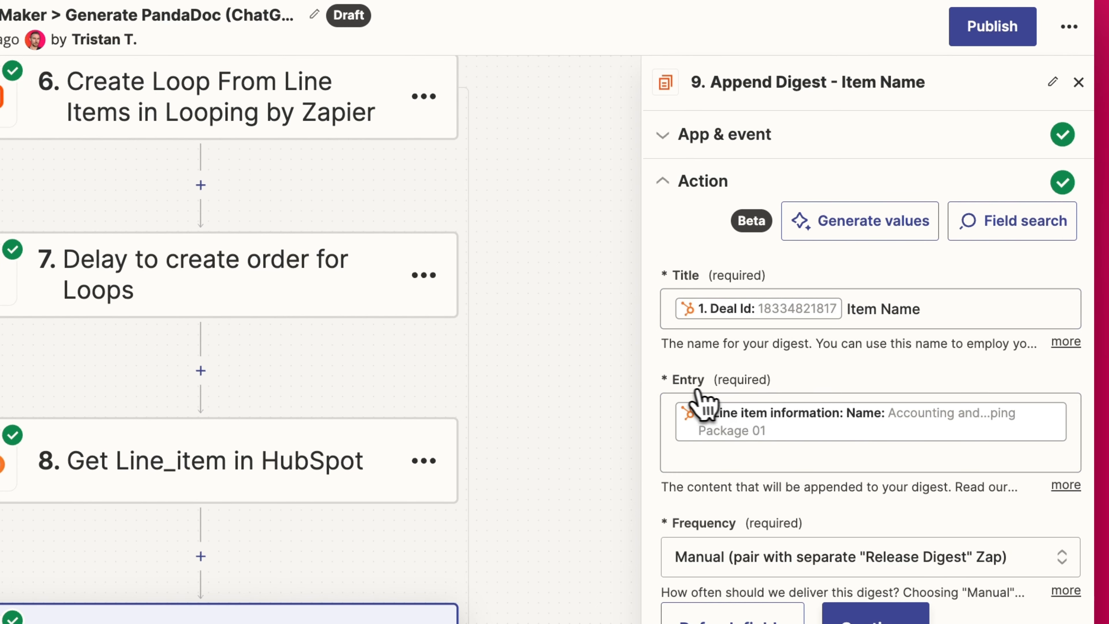
{"action": "left_click", "coordinate": [764, 429]}
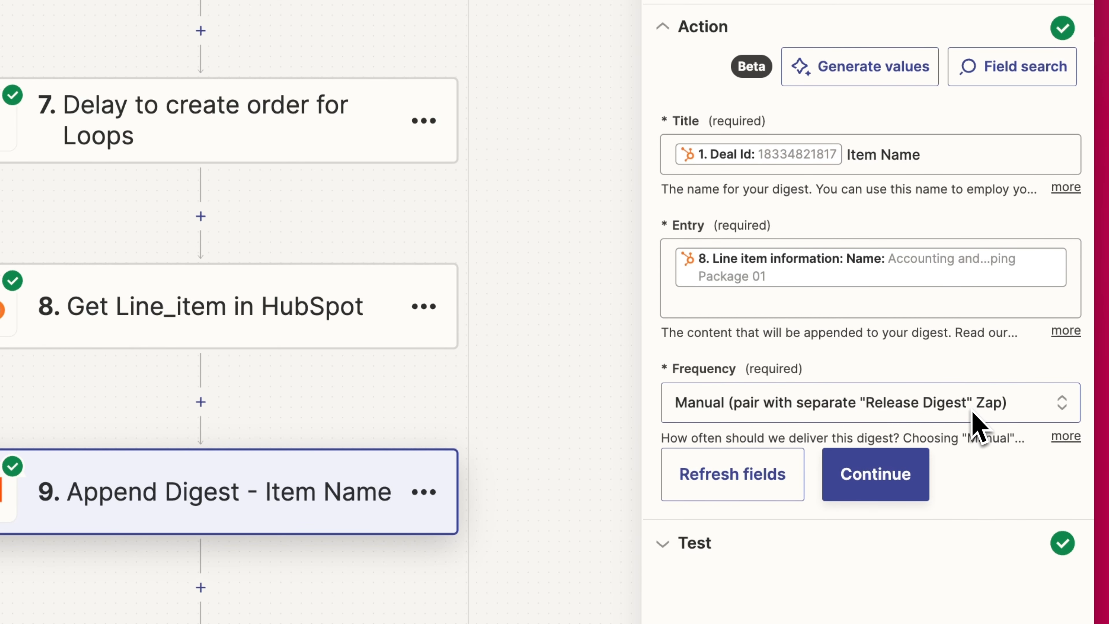
- Retest step 9, appending the item name entry to the digest
{"action": "left_click", "coordinate": [882, 492]}
{"action": "left_click", "coordinate": [729, 551]}
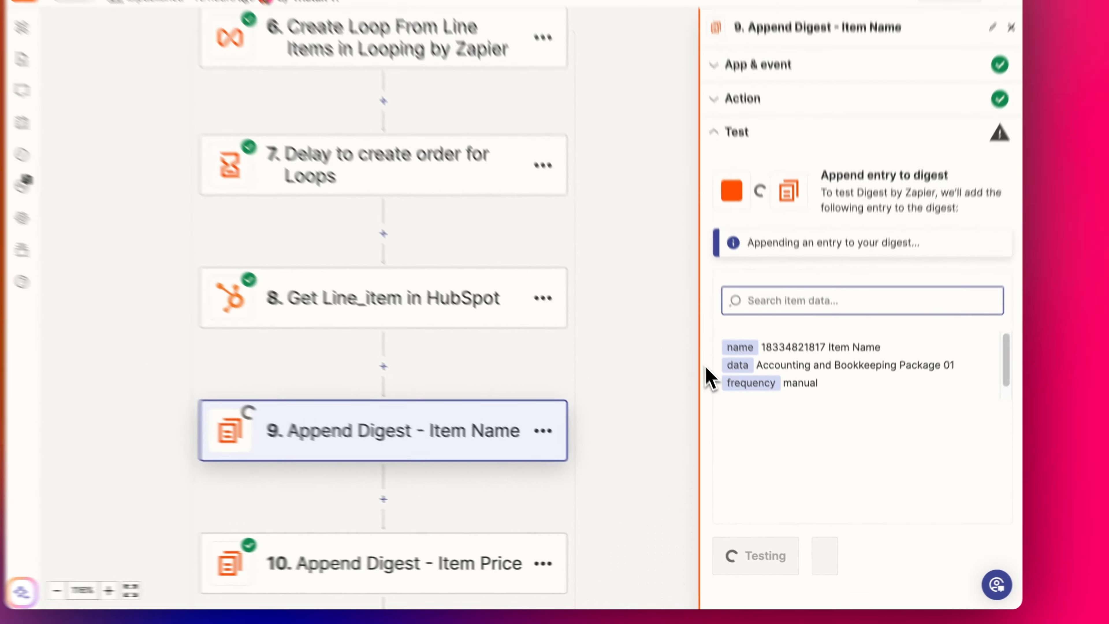
{"action": "scroll", "coordinate": [229, 273], "scroll_direction": "down", "scroll_amount": 2}
{"action": "left_click", "coordinate": [286, 440]}
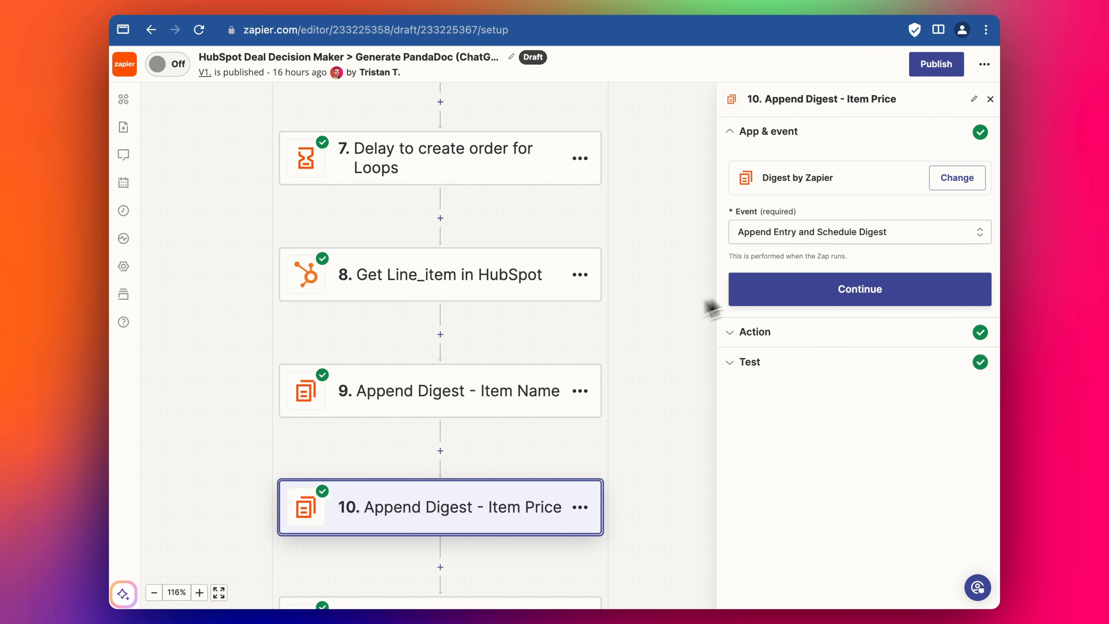
- Retest step 9's Item Name digest append once more
{"action": "left_click", "coordinate": [514, 405]}
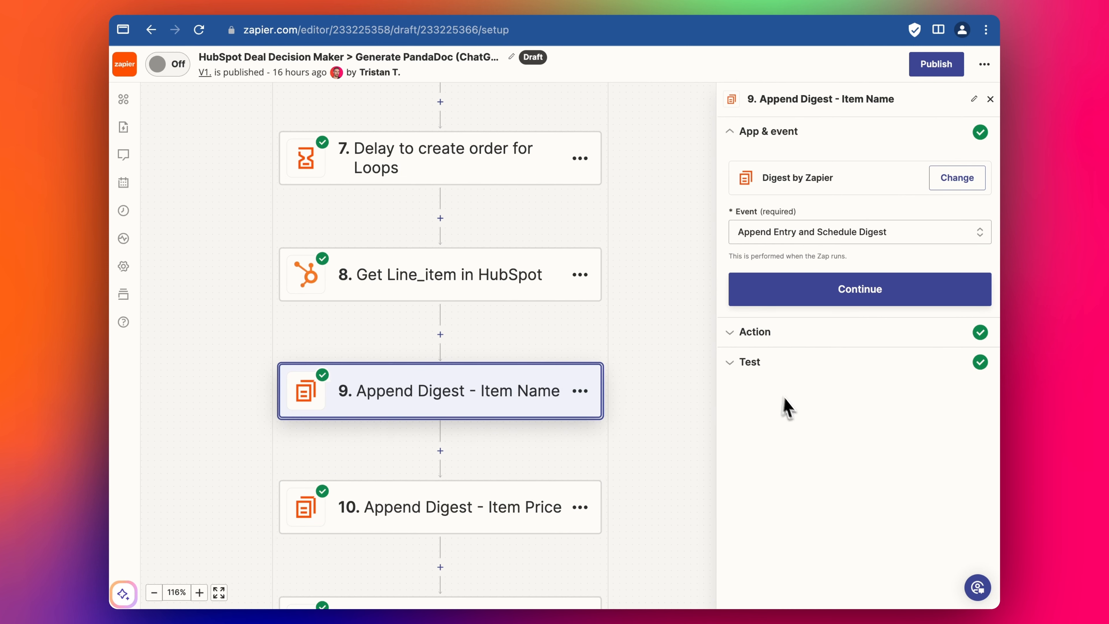
{"action": "left_click", "coordinate": [762, 365]}
{"action": "left_click", "coordinate": [773, 578]}
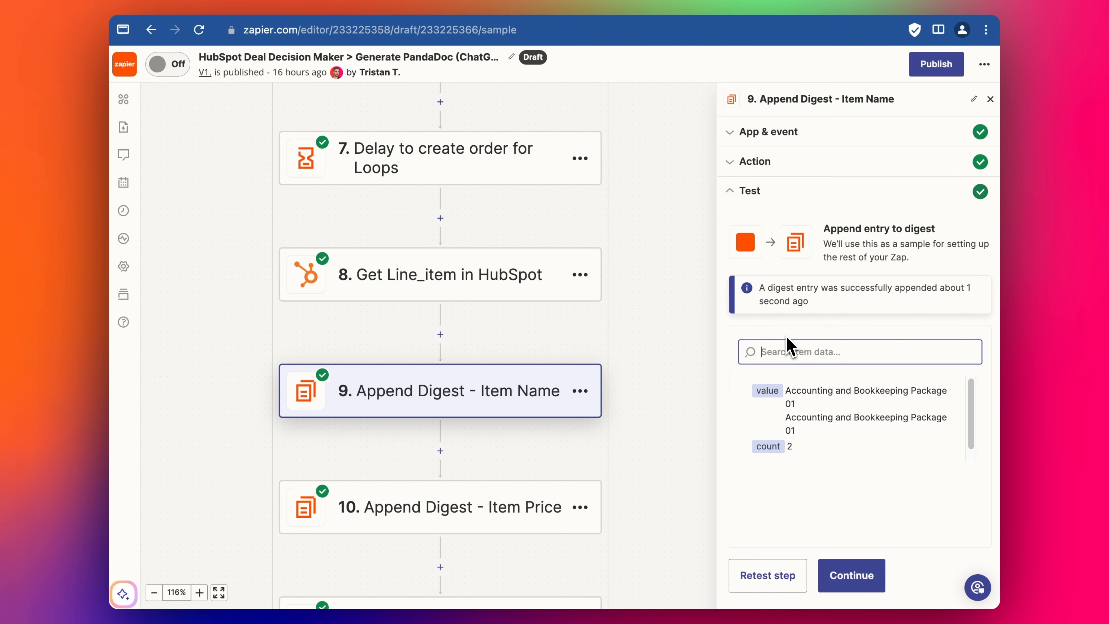
- Retest step 10 twice so the Item Price digest holds 695 twice with count 2
{"action": "left_click", "coordinate": [457, 524]}
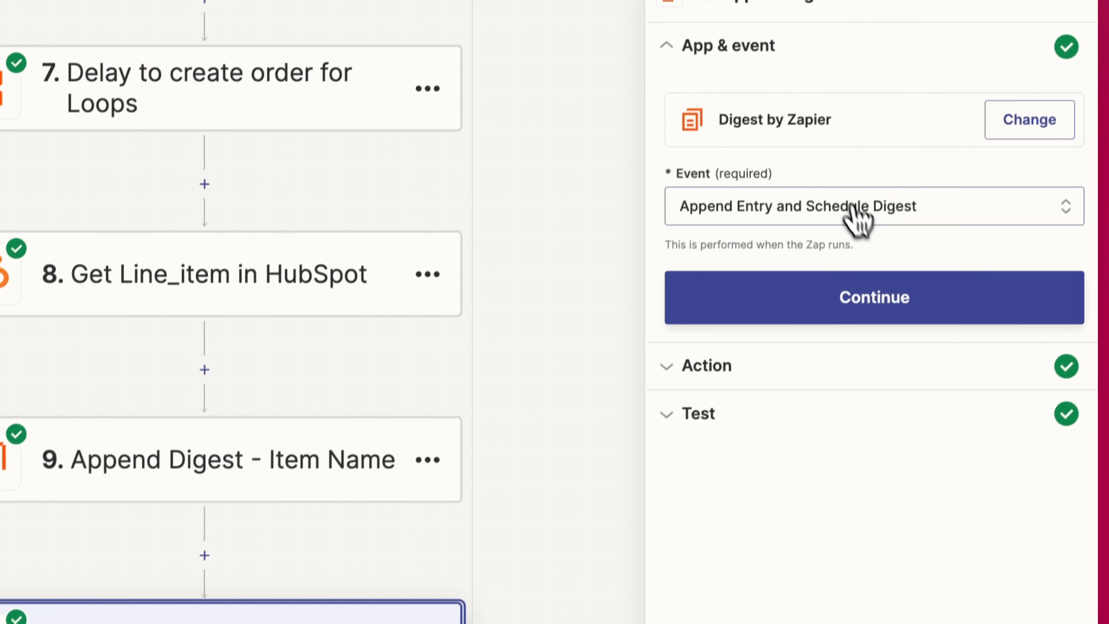
{"action": "left_click", "coordinate": [733, 389]}
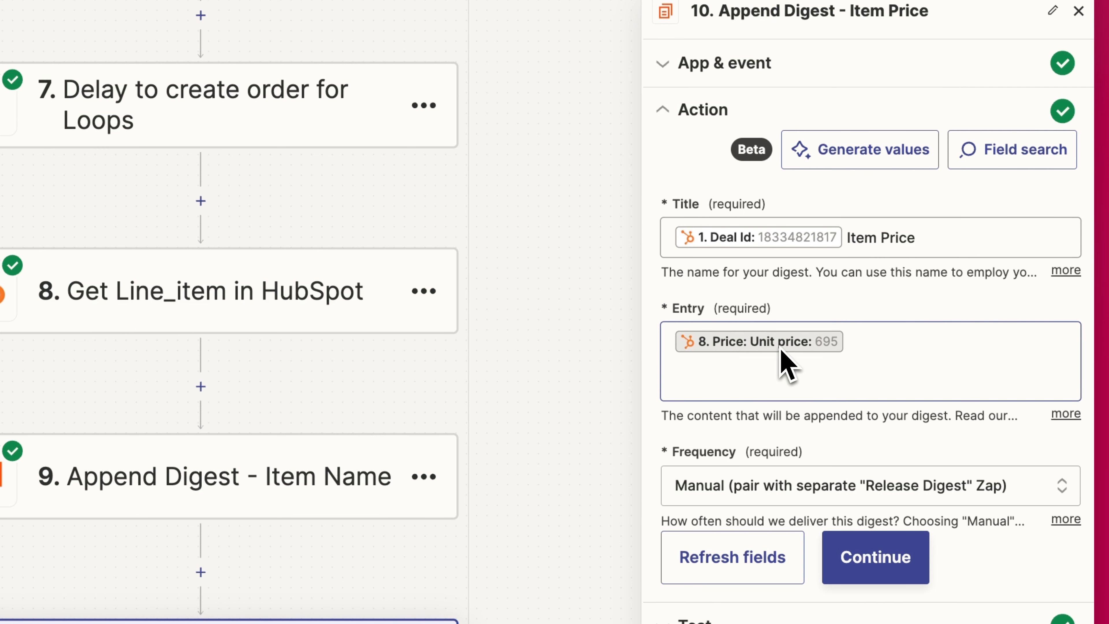
{"action": "scroll", "coordinate": [738, 268], "scroll_direction": "down", "scroll_amount": 3}
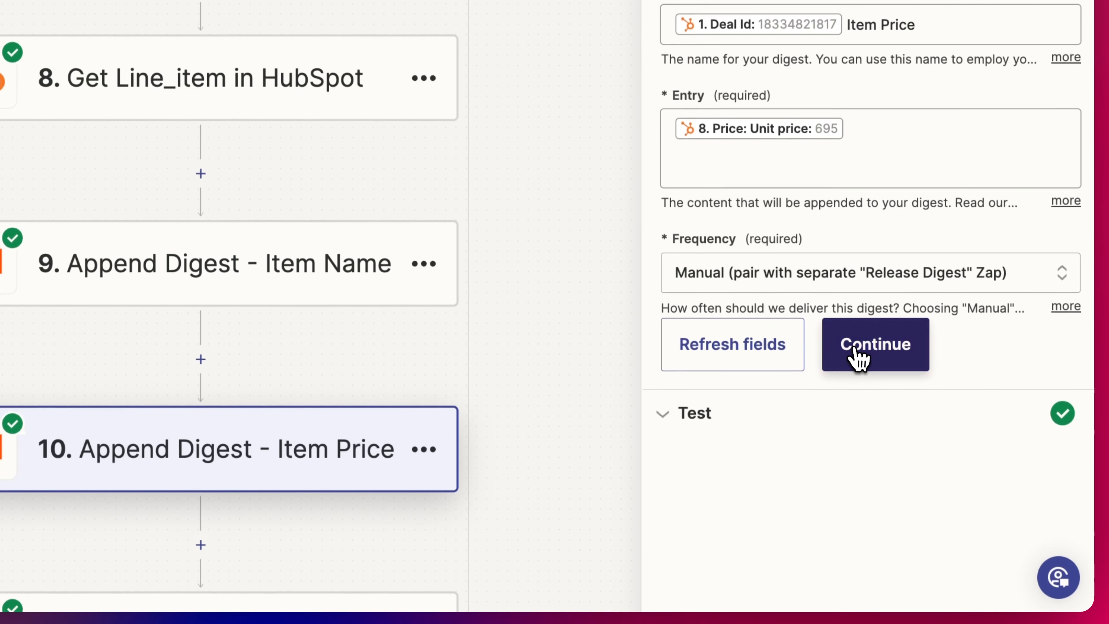
{"action": "left_click", "coordinate": [857, 357]}
{"action": "left_click", "coordinate": [716, 555]}
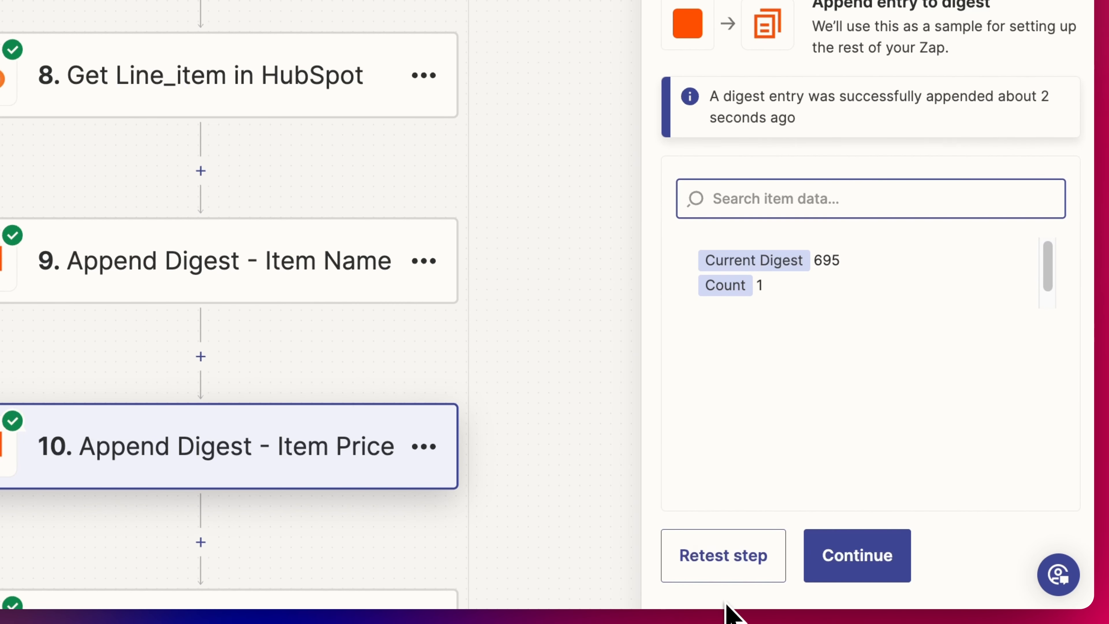
{"action": "left_click", "coordinate": [723, 555]}
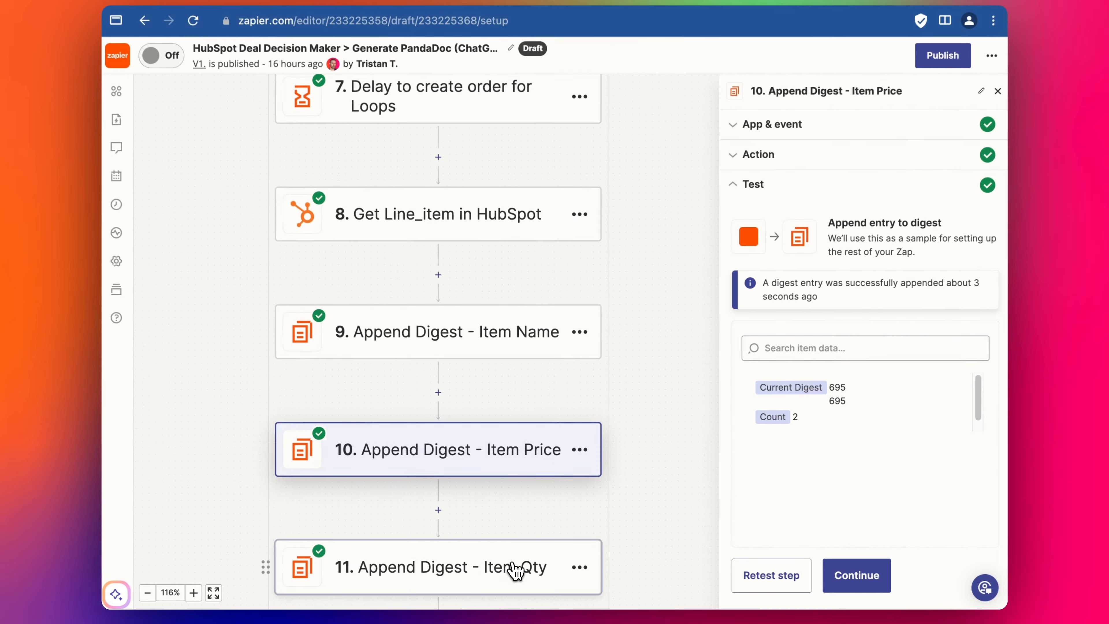
- Retest step 11 Append Digest - Item Qty, appending the item quantity entry
{"action": "left_click", "coordinate": [484, 567]}
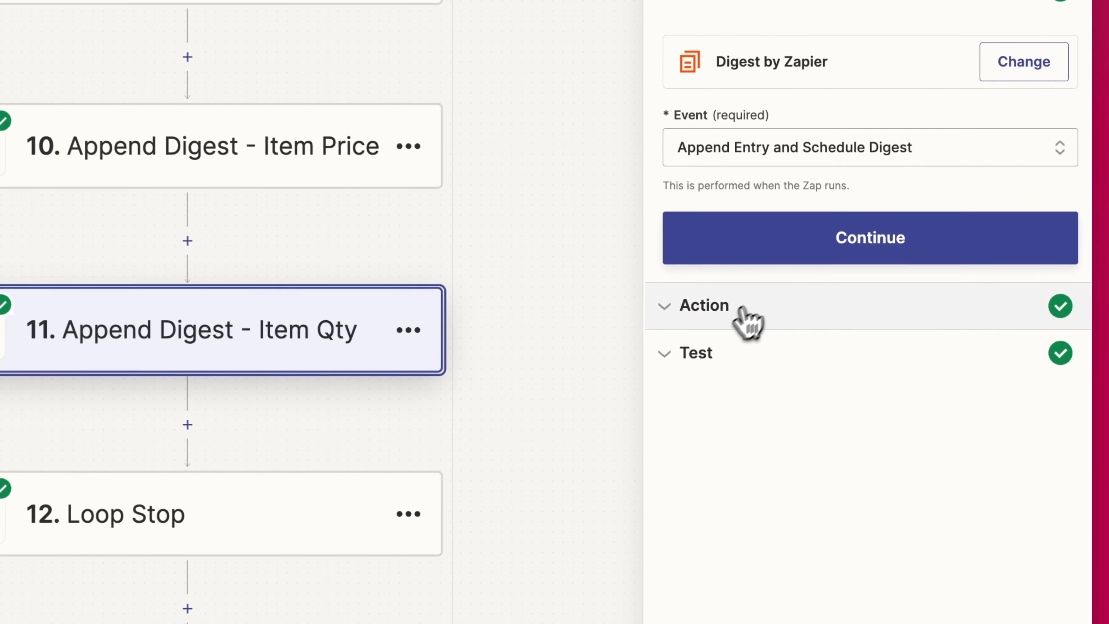
{"action": "left_click", "coordinate": [730, 309]}
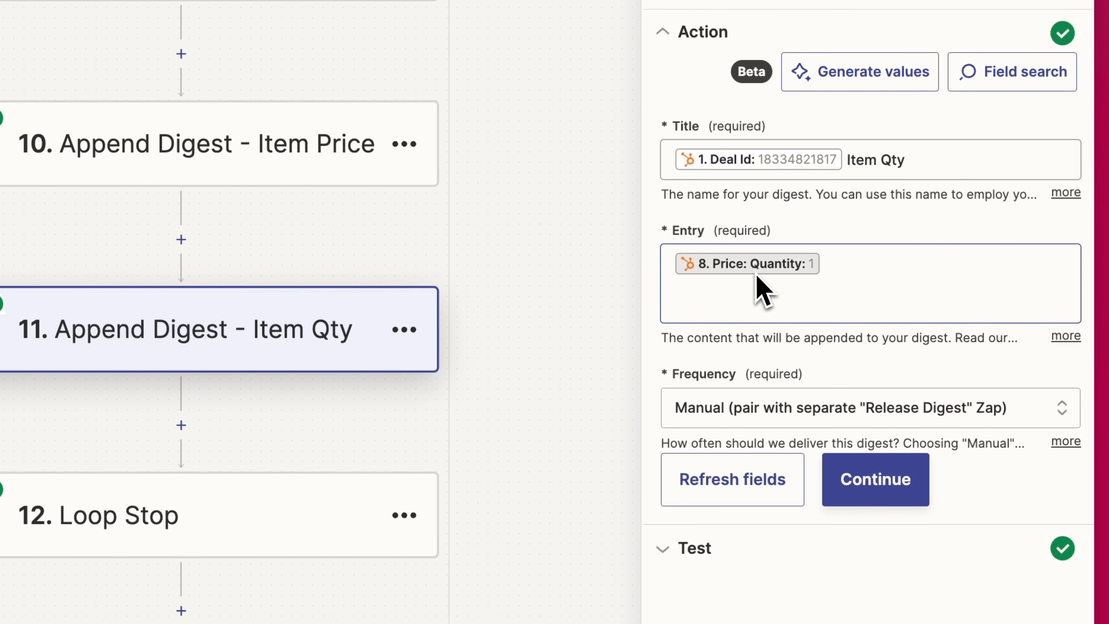
{"action": "left_click", "coordinate": [865, 477]}
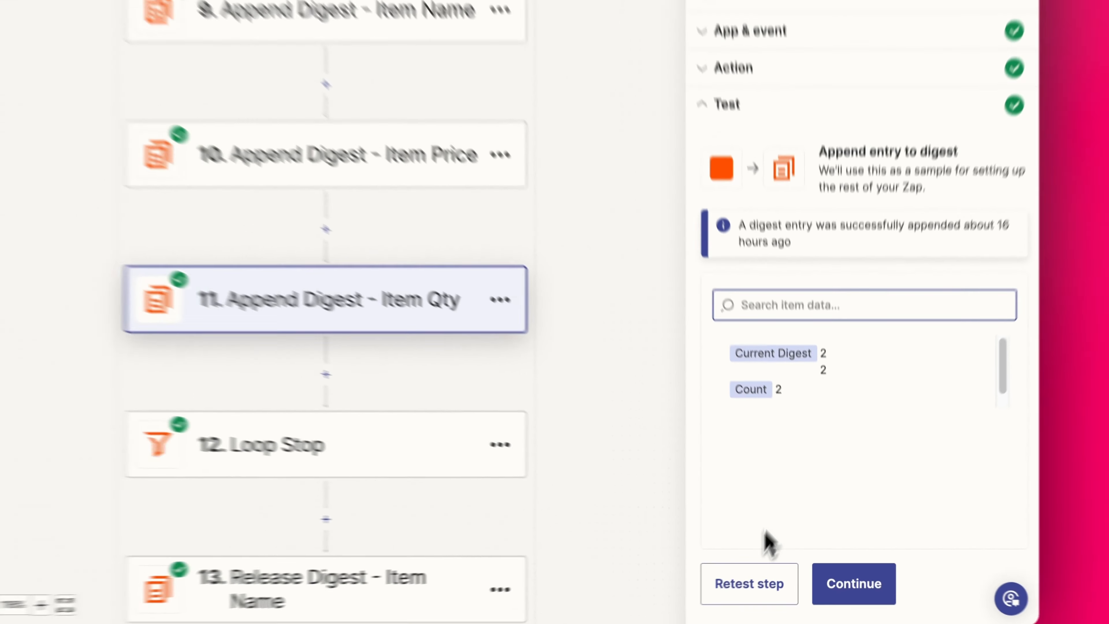
{"action": "left_click", "coordinate": [756, 577]}
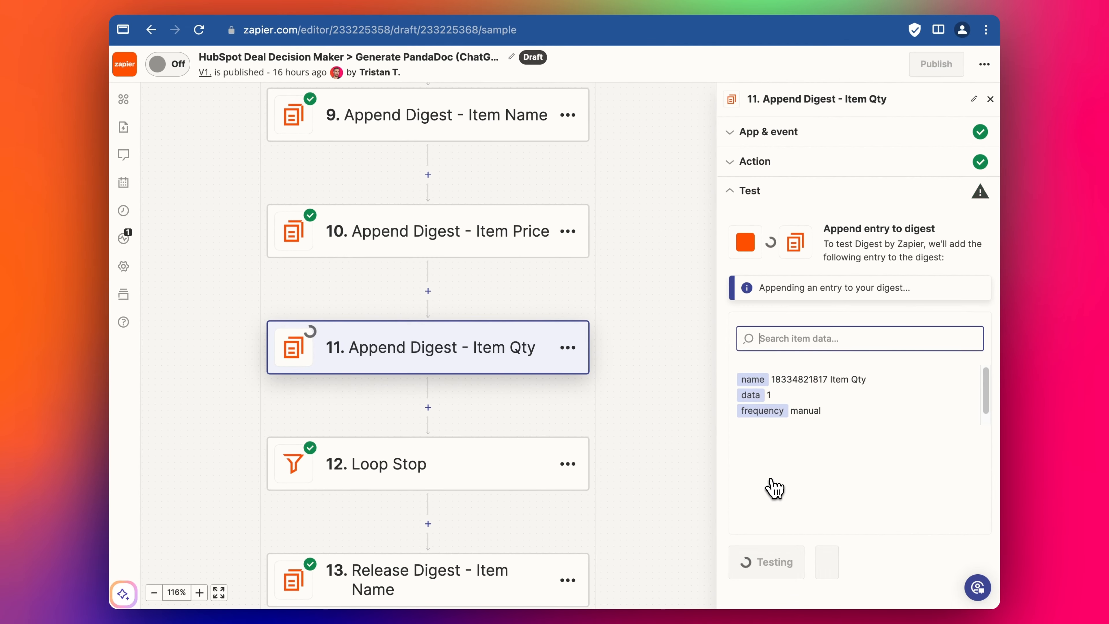
{"action": "left_click", "coordinate": [852, 564]}
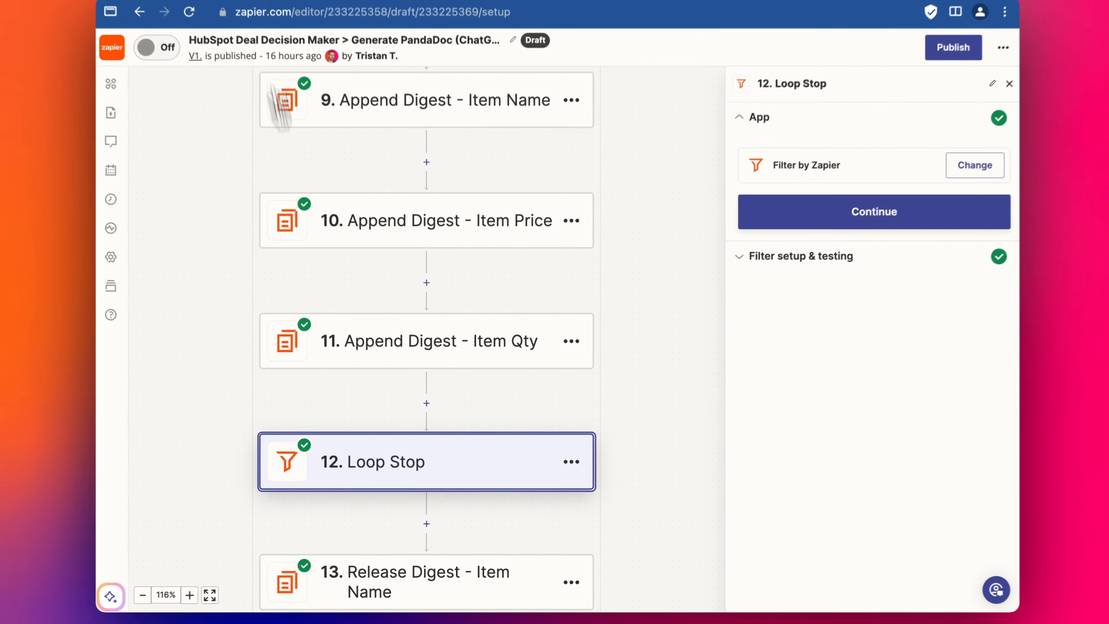
- Check the Loop Stop filter's unchanged Is true condition against the test record and continue
{"action": "scroll", "coordinate": [409, 344], "scroll_direction": "down", "scroll_amount": 2}
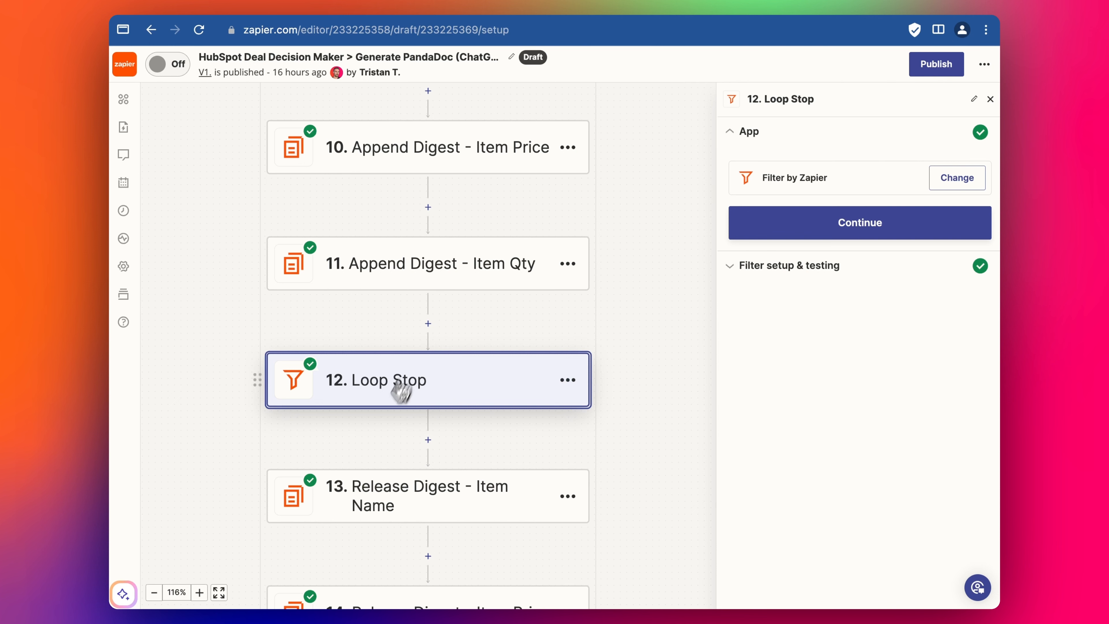
{"action": "scroll", "coordinate": [374, 559], "scroll_direction": "down", "scroll_amount": 1}
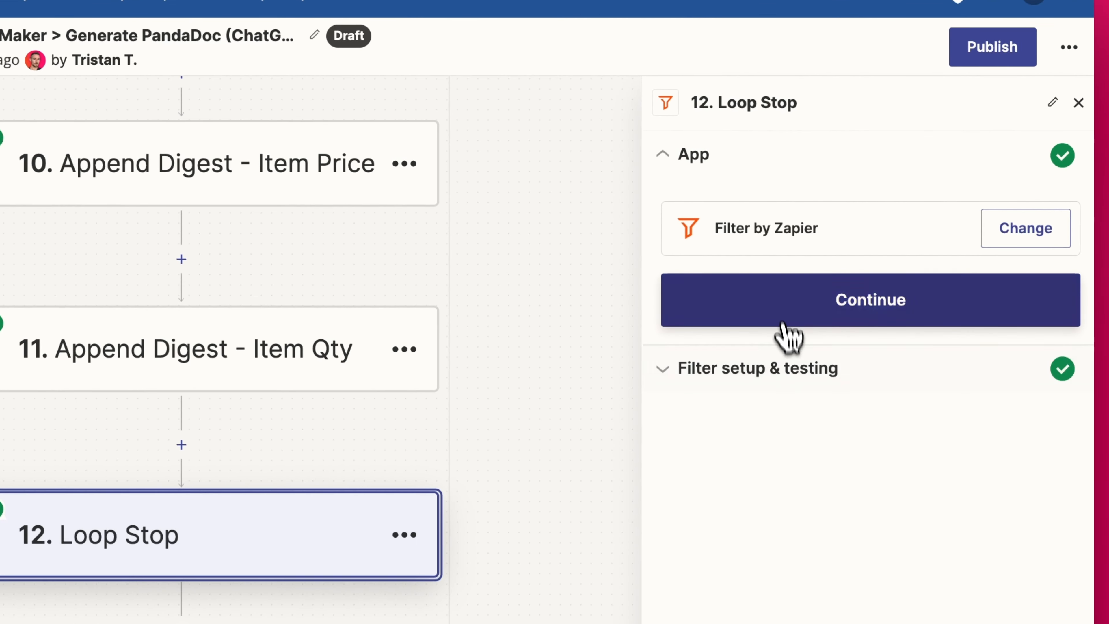
{"action": "left_click", "coordinate": [782, 324]}
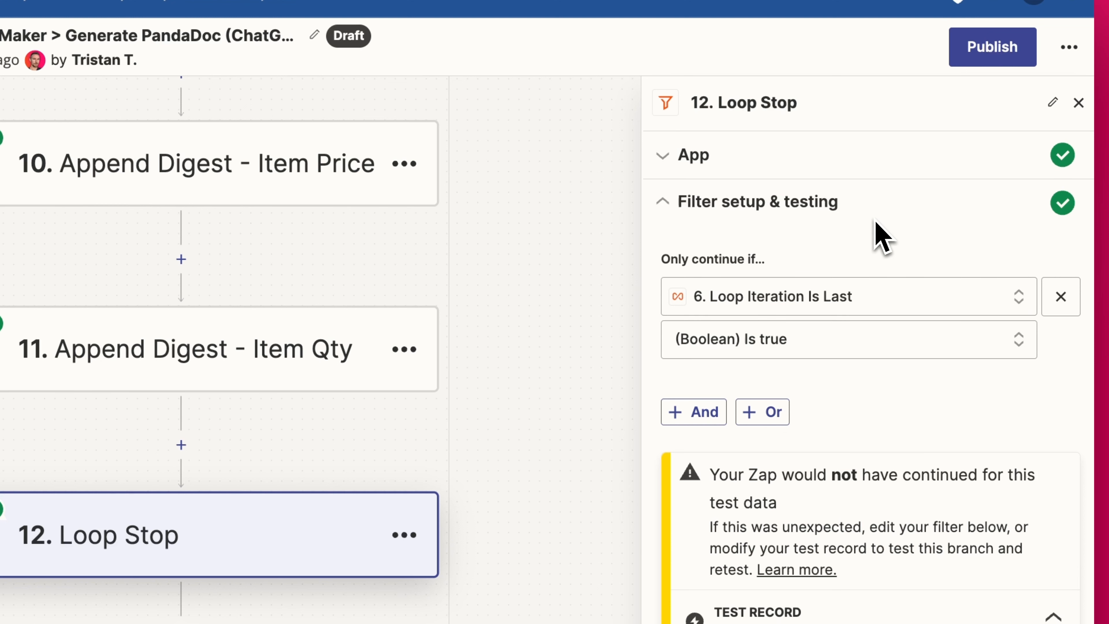
{"action": "left_click", "coordinate": [764, 350]}
{"action": "left_click", "coordinate": [1064, 367]}
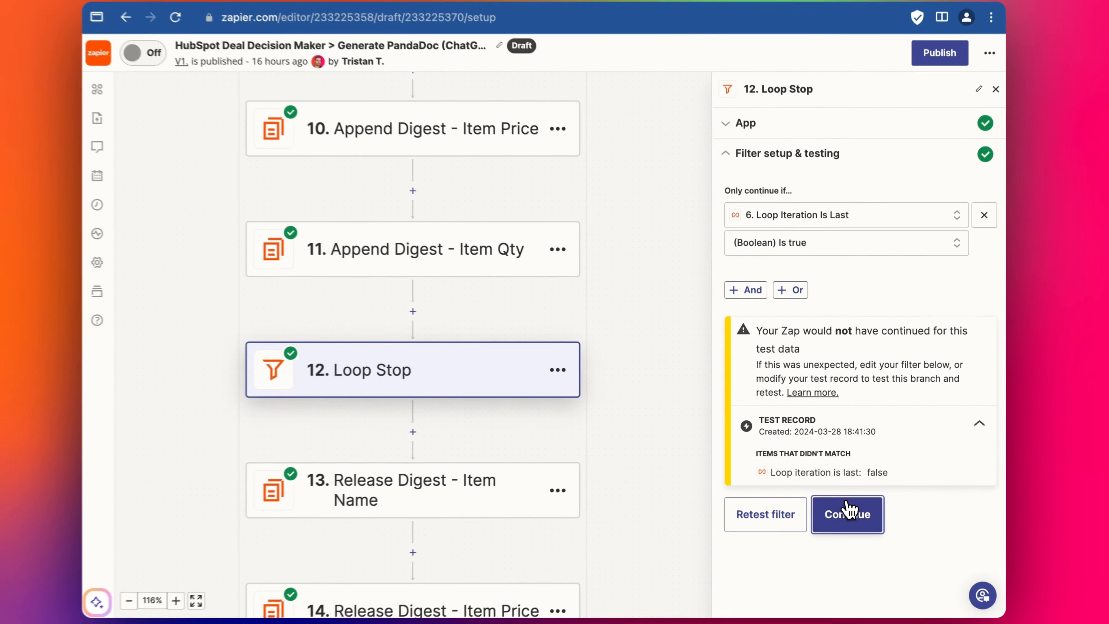
{"action": "left_click", "coordinate": [850, 591]}
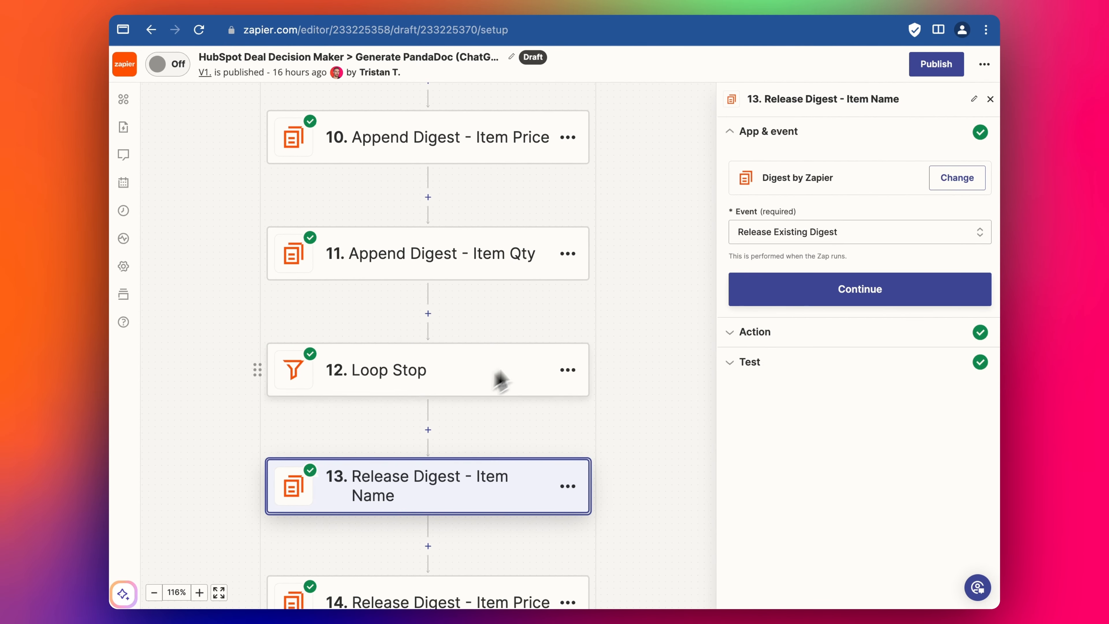
- Retest step 13, releasing two Accounting and Bookkeeping Package 01 Item Name entries
{"action": "scroll", "coordinate": [465, 398], "scroll_direction": "down", "scroll_amount": 3}
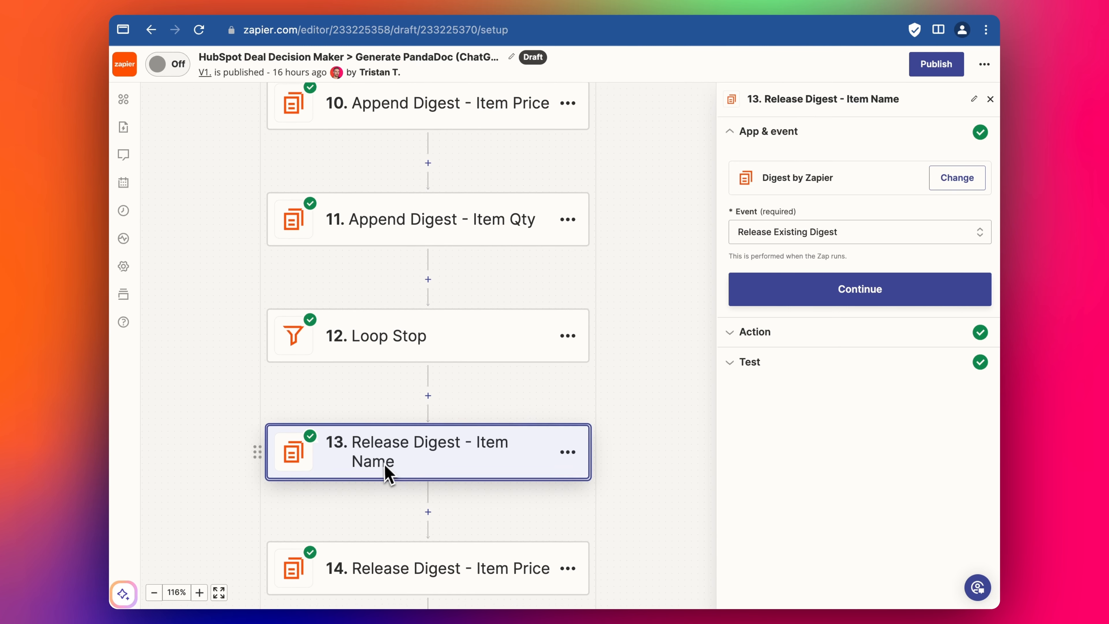
{"action": "scroll", "coordinate": [454, 456], "scroll_direction": "down", "scroll_amount": 1}
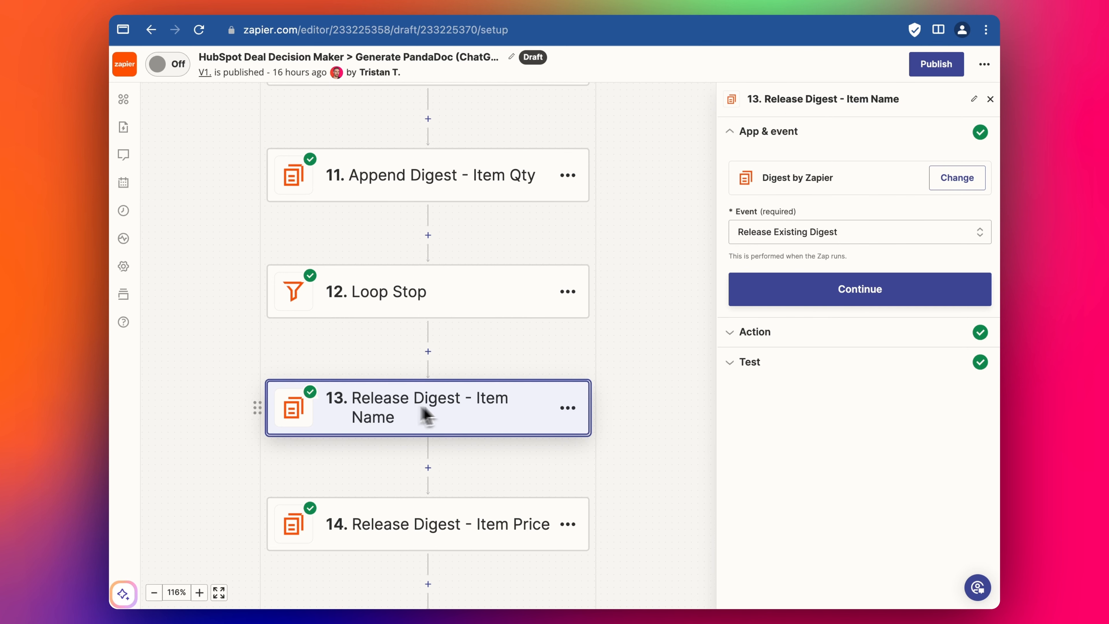
{"action": "left_click", "coordinate": [754, 333]}
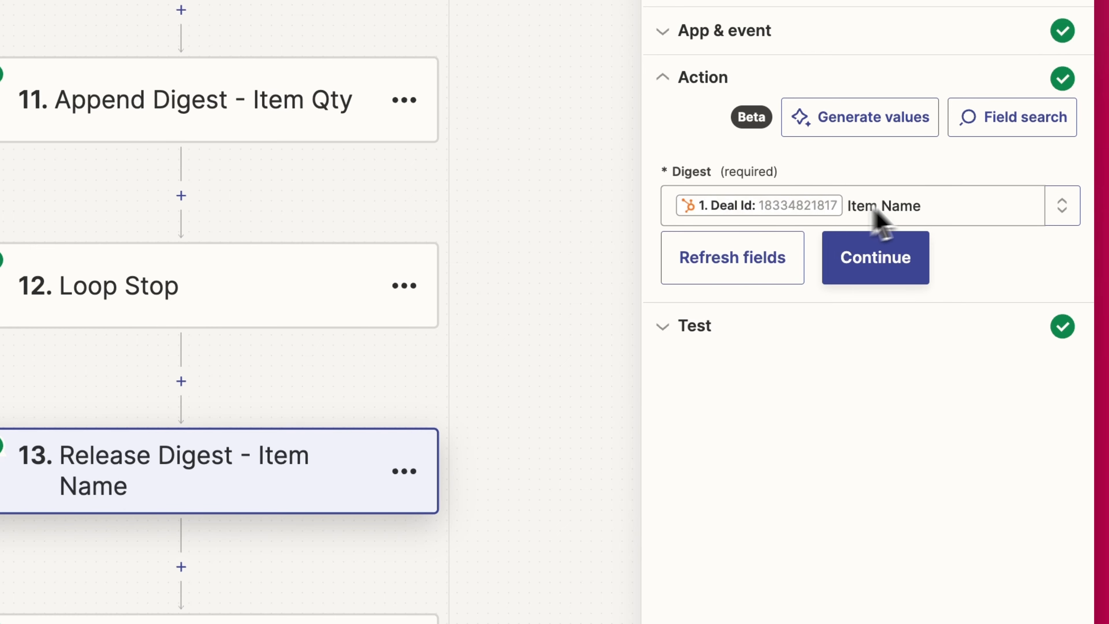
{"action": "left_click", "coordinate": [895, 249]}
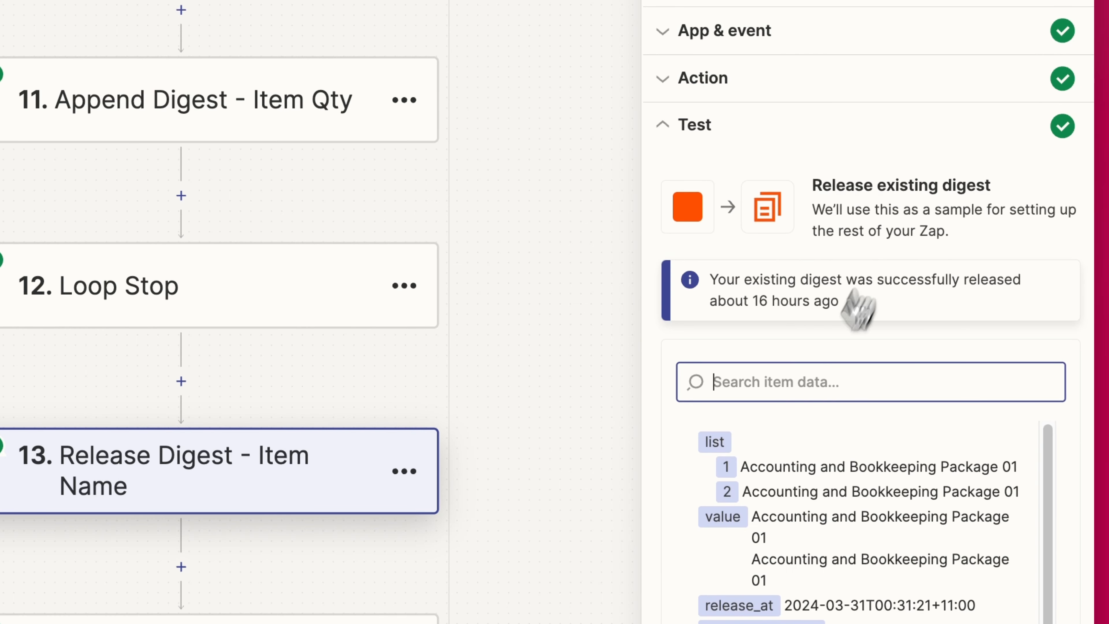
{"action": "left_click", "coordinate": [765, 623]}
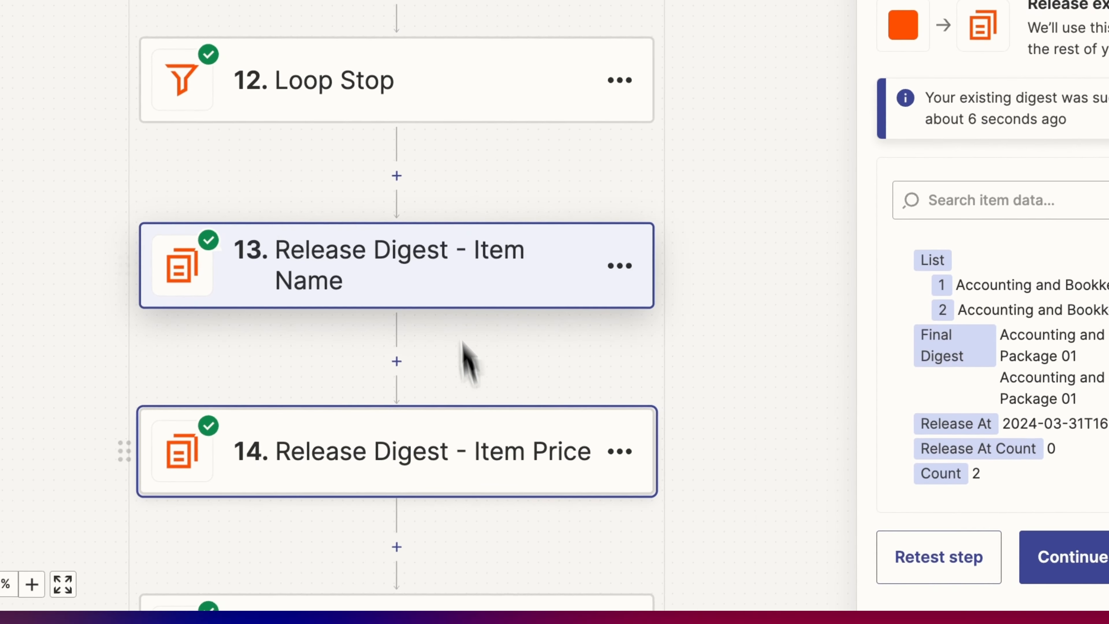
{"action": "scroll", "coordinate": [266, 537], "scroll_direction": "down", "scroll_amount": 1}
{"action": "scroll", "coordinate": [405, 334], "scroll_direction": "down", "scroll_amount": 2}
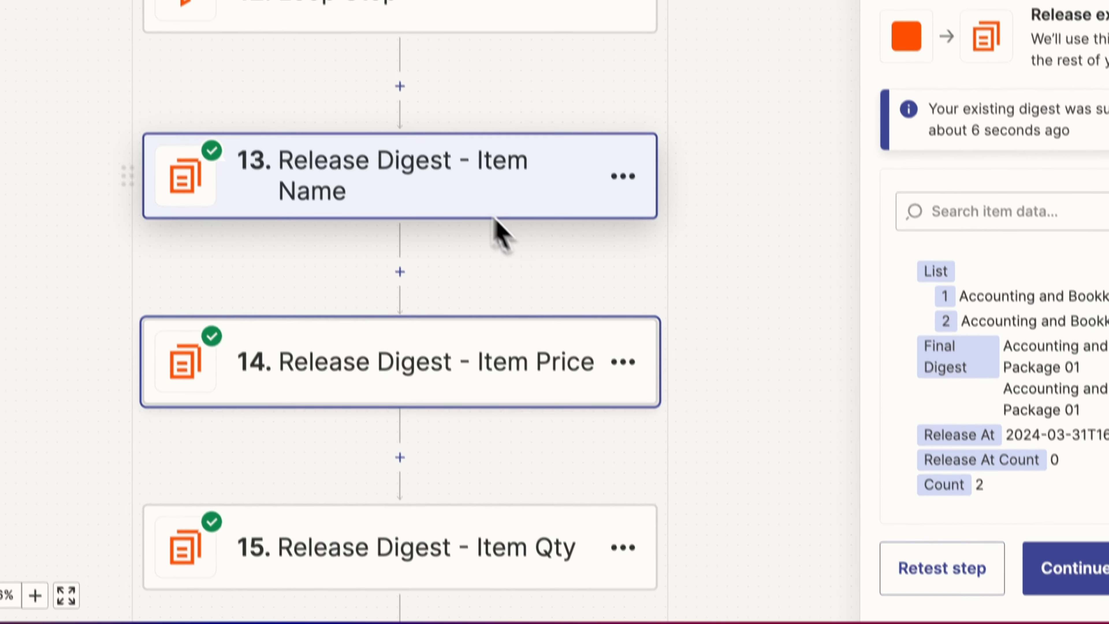
{"action": "left_click", "coordinate": [642, 245]}
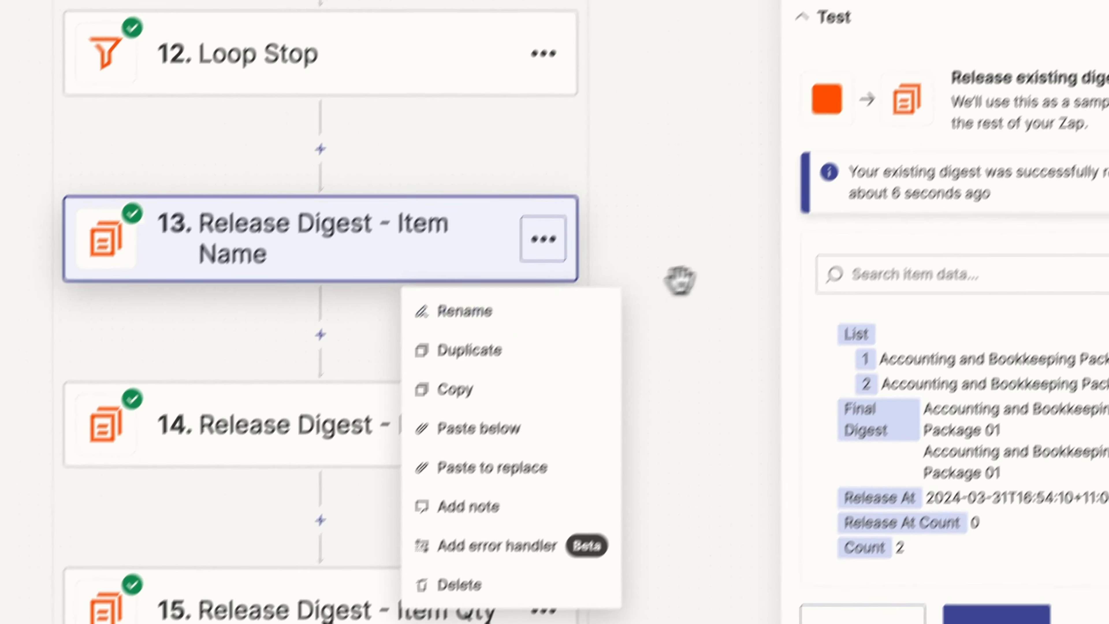
{"action": "left_click", "coordinate": [680, 281]}
- Browse the existing digests offered for step 14's Digest field
{"action": "left_click", "coordinate": [396, 430]}
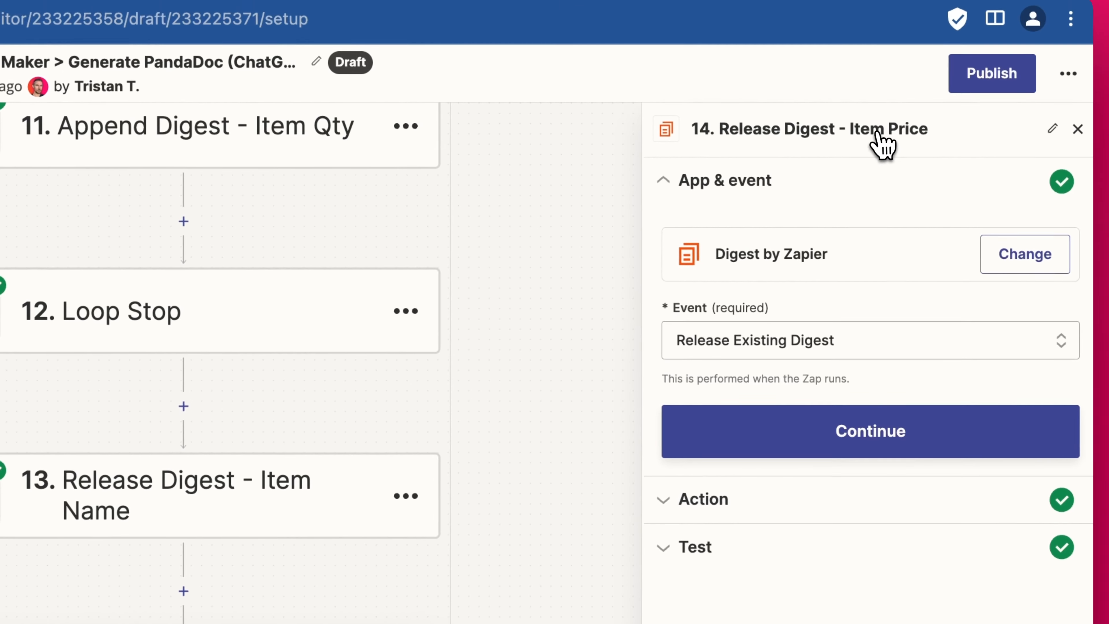
{"action": "triple_click", "coordinate": [899, 131]}
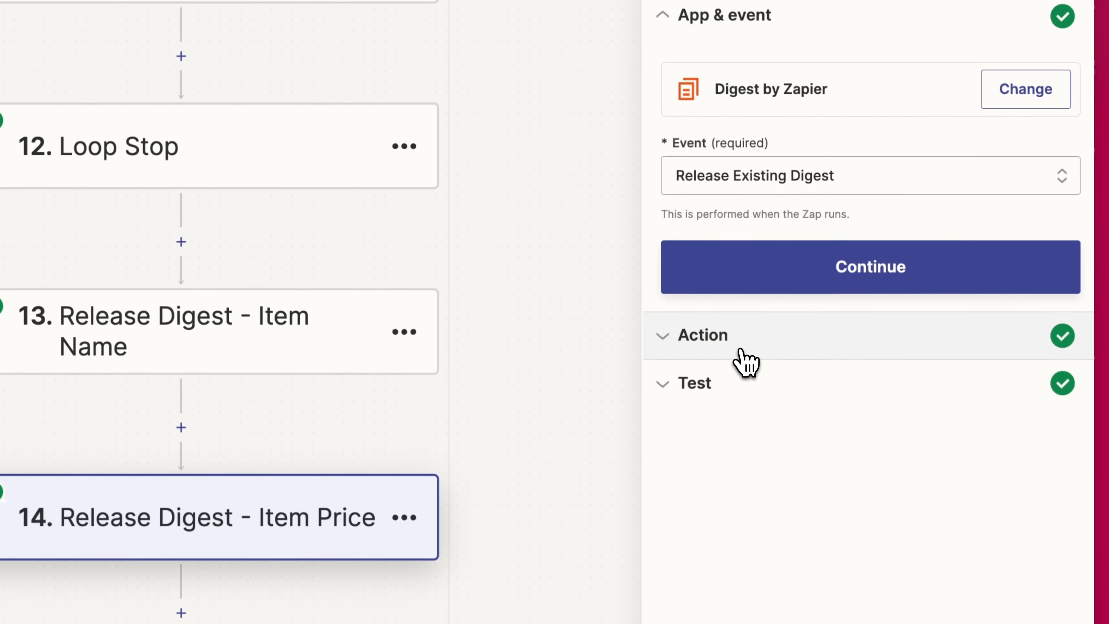
{"action": "left_click", "coordinate": [741, 349]}
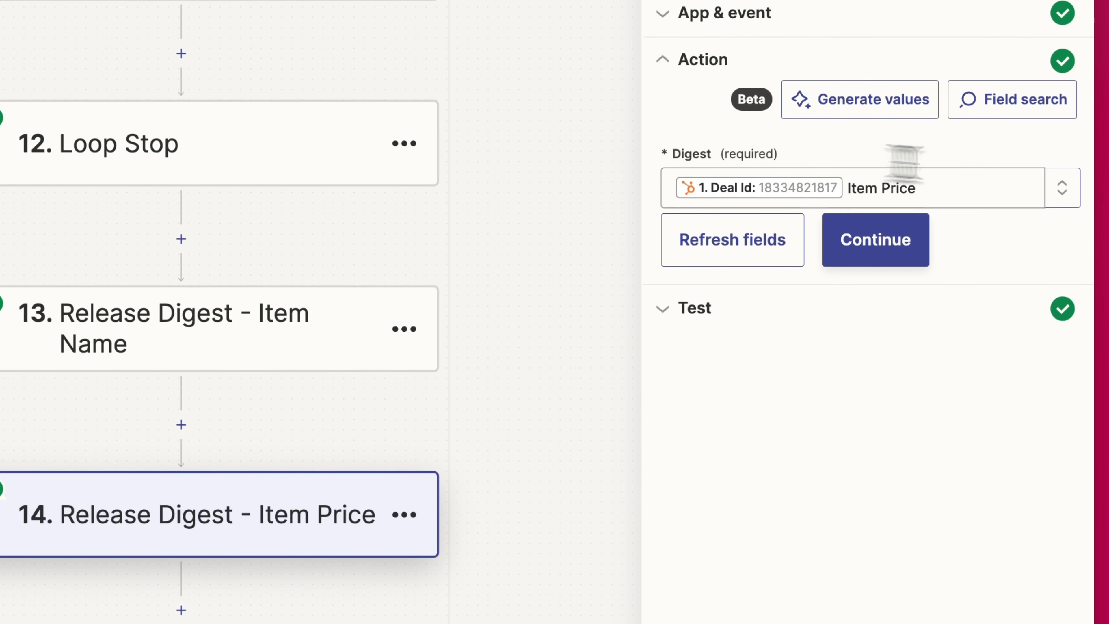
{"action": "left_click", "coordinate": [950, 190]}
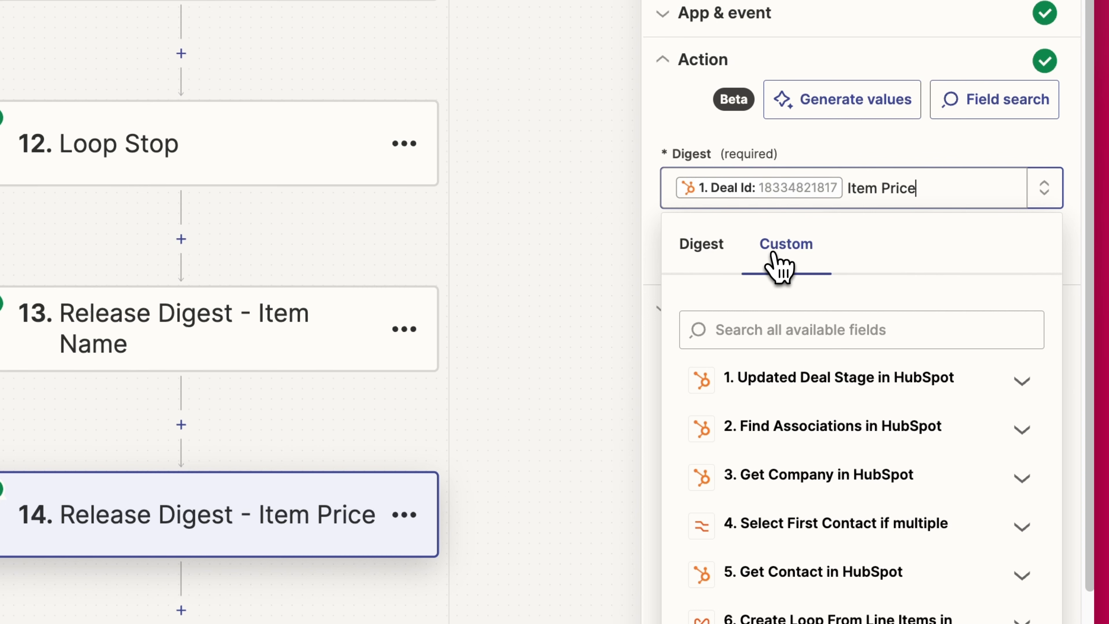
{"action": "left_click", "coordinate": [710, 261]}
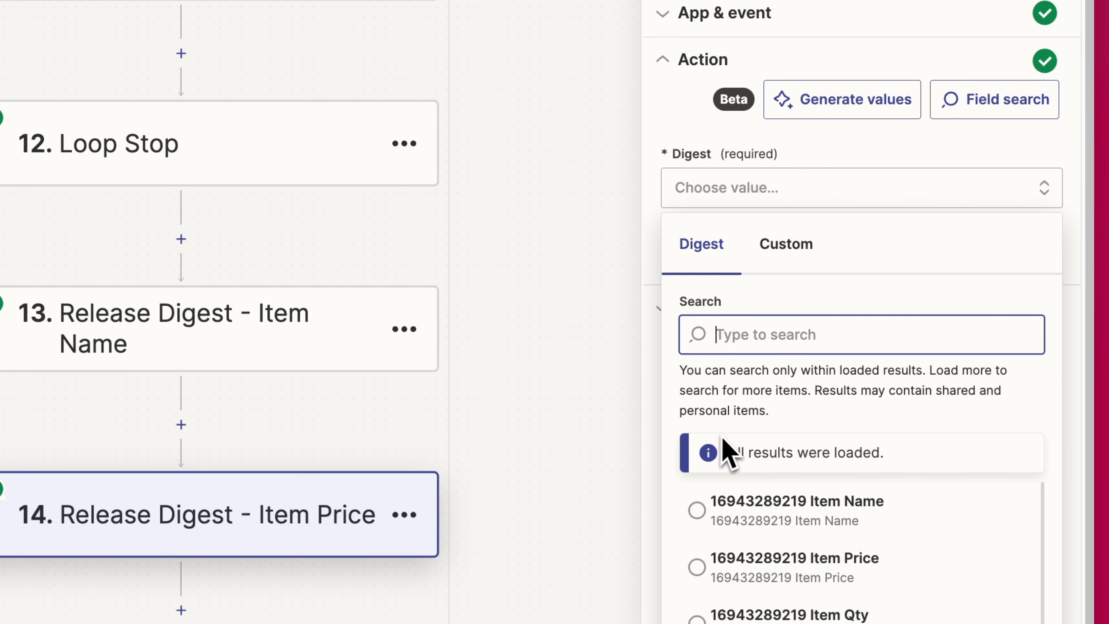
{"action": "scroll", "coordinate": [798, 496], "scroll_direction": "down", "scroll_amount": 3}
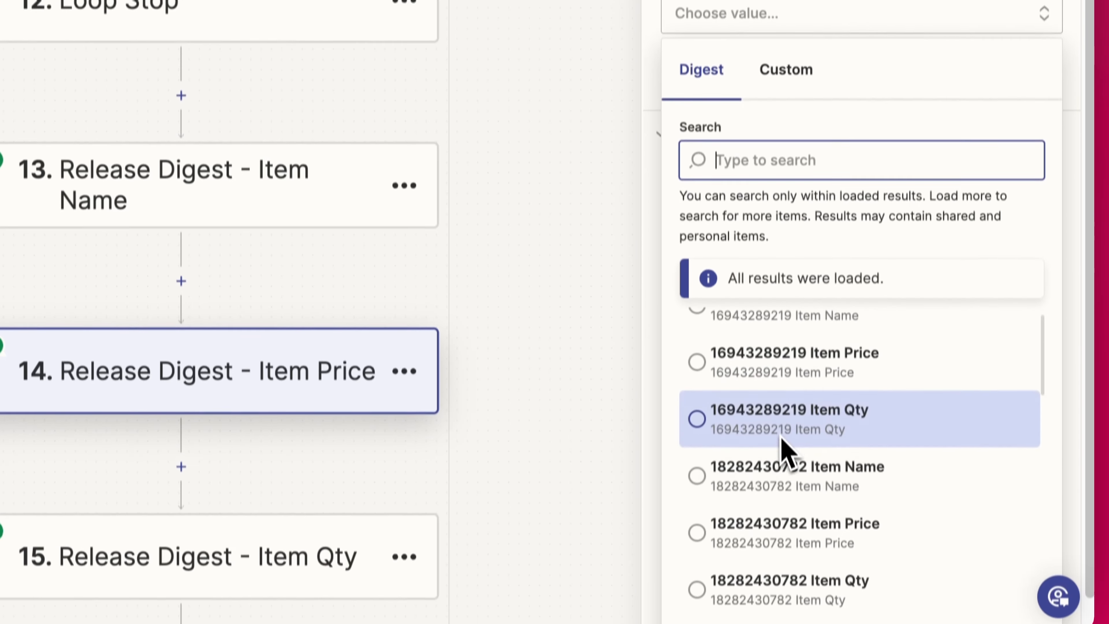
{"action": "scroll", "coordinate": [773, 490], "scroll_direction": "up", "scroll_amount": 2}
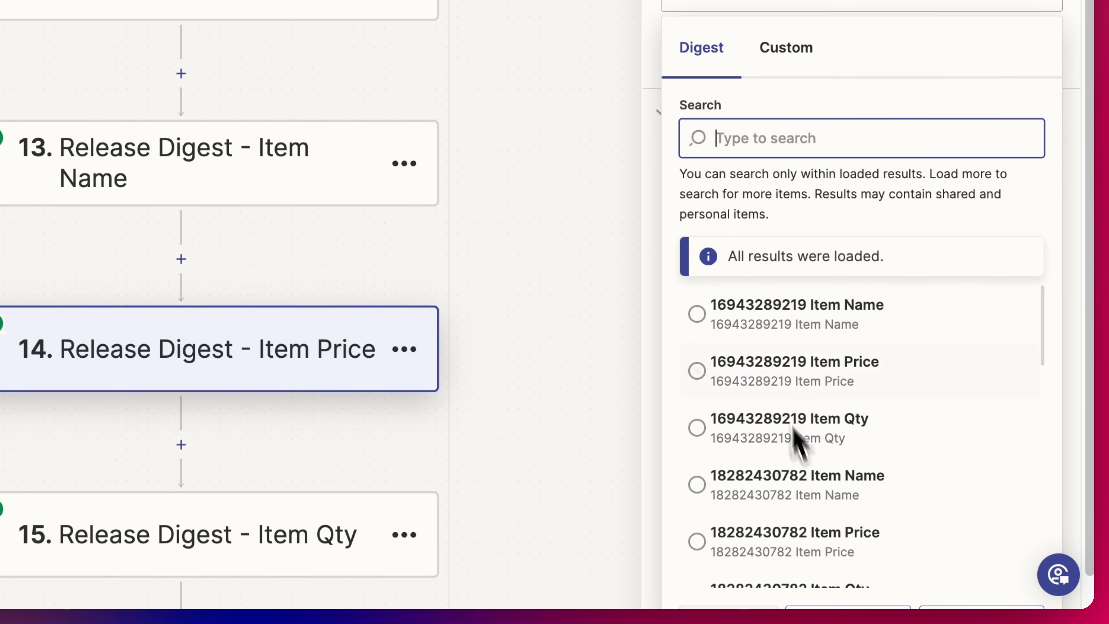
{"action": "scroll", "coordinate": [793, 431], "scroll_direction": "down", "scroll_amount": 1}
- Keep the custom Deal Id + Item Price digest key and retest releasing it
{"action": "left_click", "coordinate": [799, 481]}
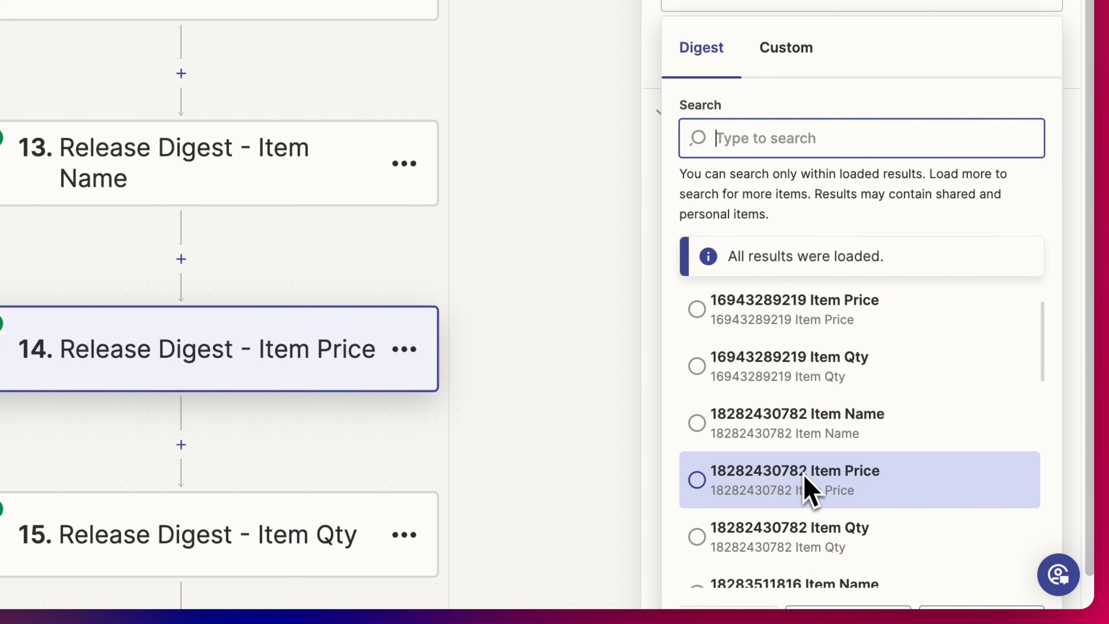
{"action": "scroll", "coordinate": [808, 381], "scroll_direction": "up", "scroll_amount": 1}
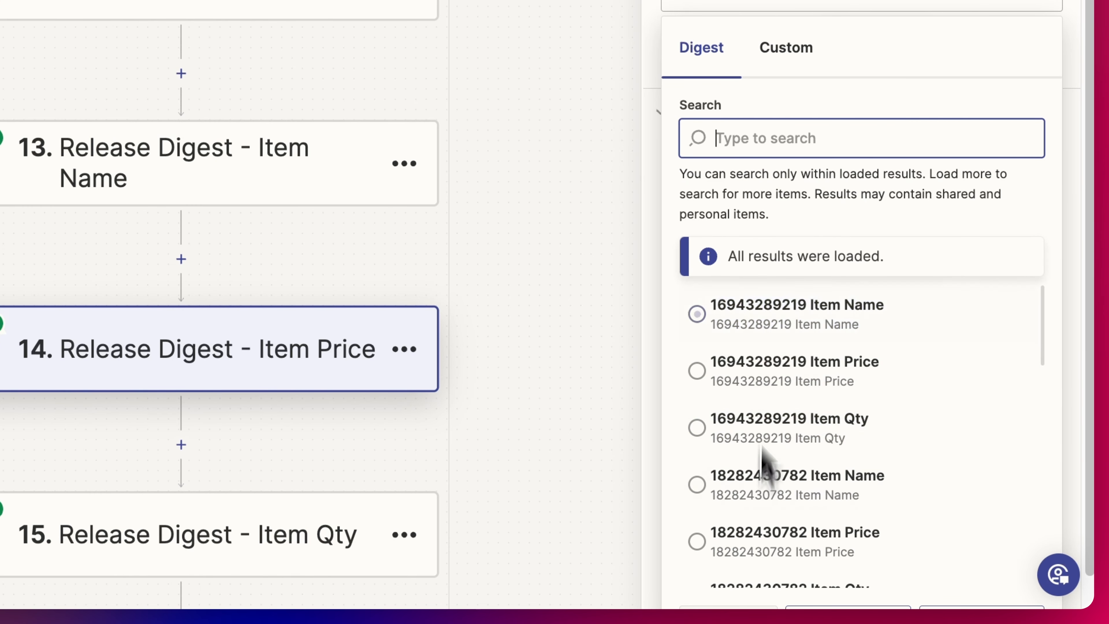
{"action": "left_click", "coordinate": [786, 50]}
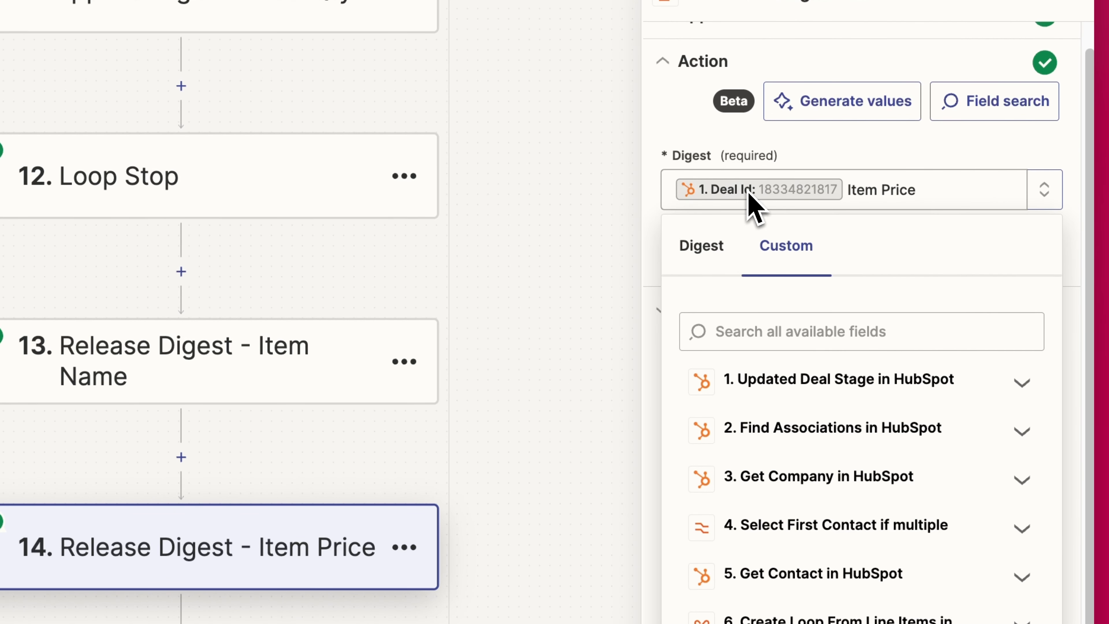
{"action": "left_click_drag", "start_coordinate": [847, 191], "coordinate": [957, 181]}
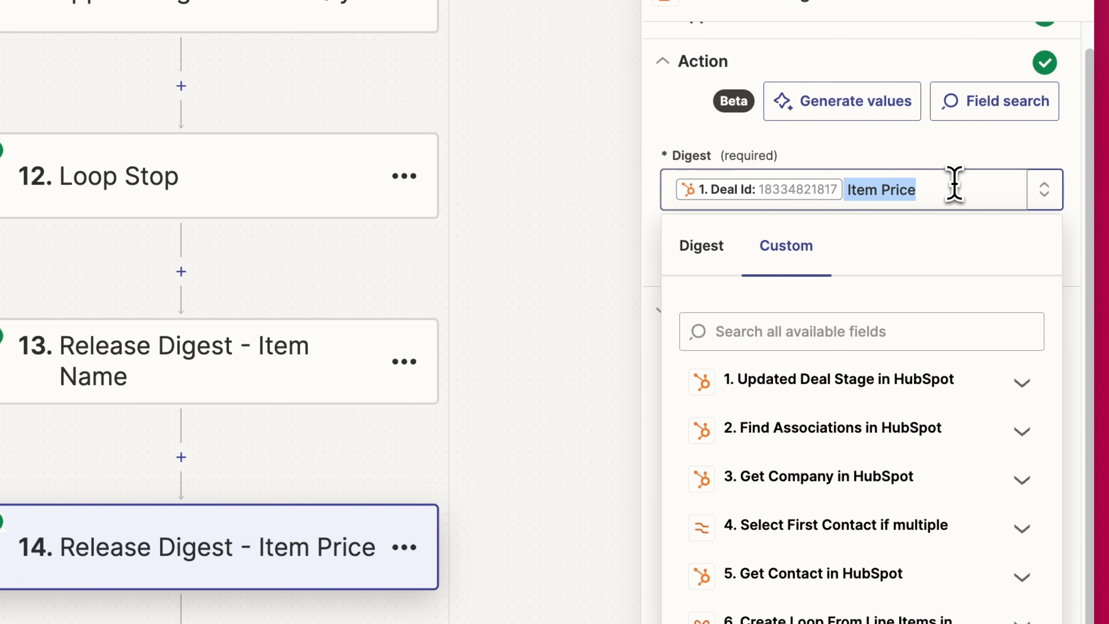
{"action": "left_click", "coordinate": [970, 153]}
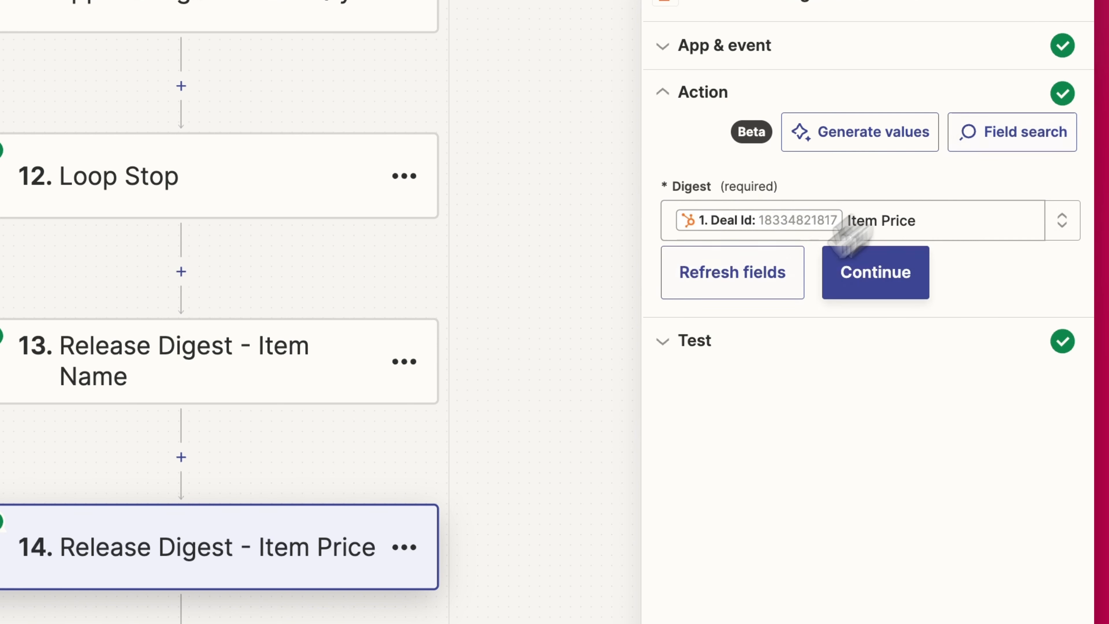
{"action": "left_click", "coordinate": [874, 278]}
{"action": "left_click", "coordinate": [804, 588]}
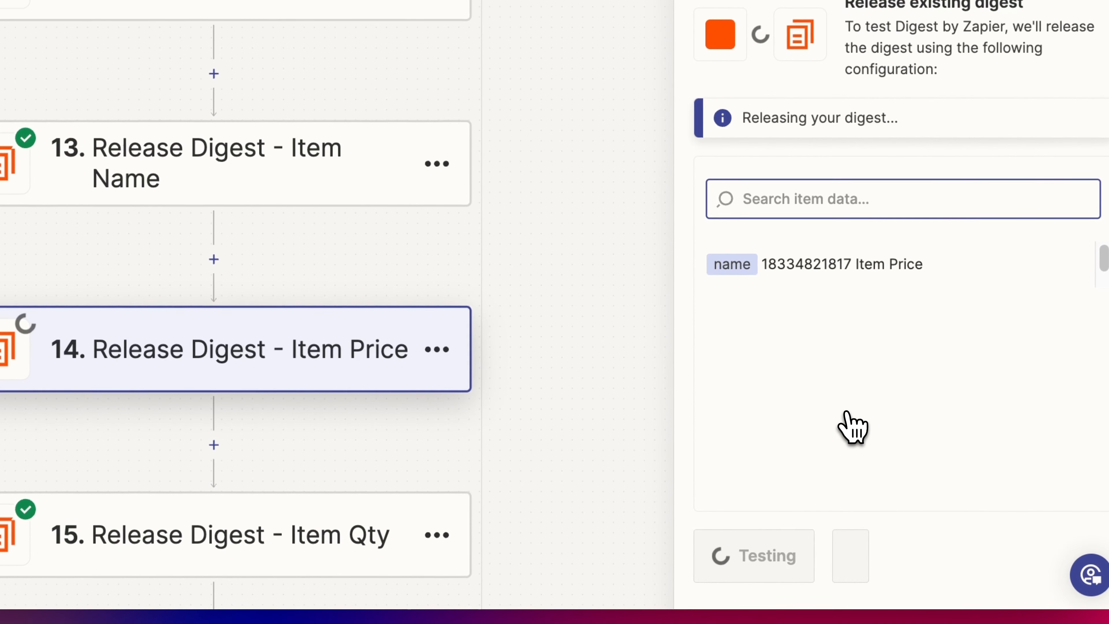
{"action": "left_click", "coordinate": [845, 588]}
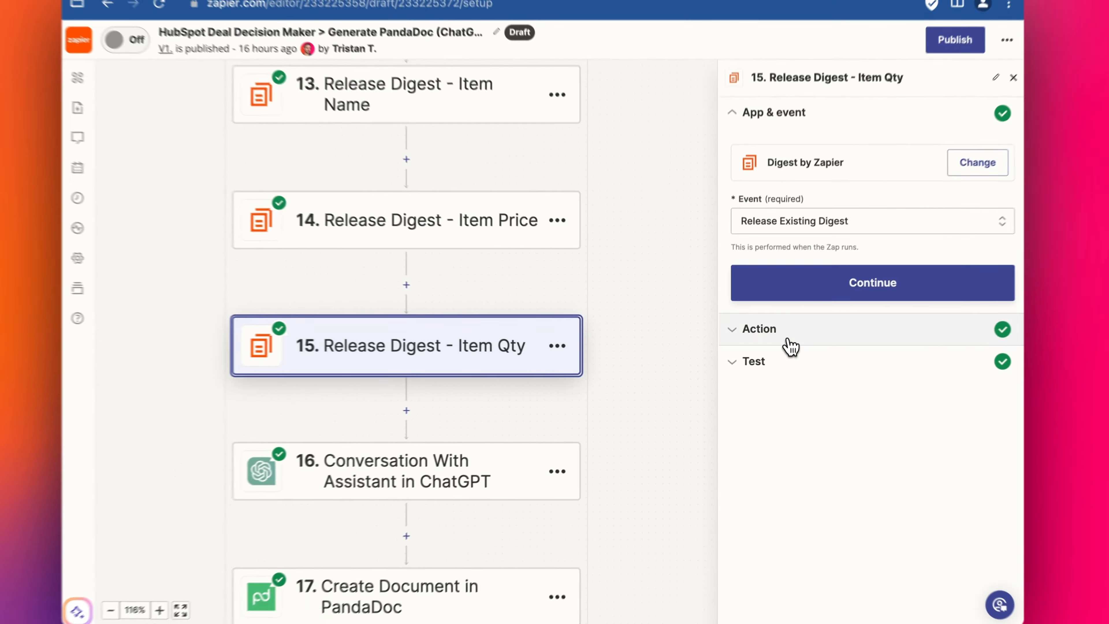
- Retest step 15 to release the Item Qty digest keyed on the deal
{"action": "left_click", "coordinate": [788, 336]}
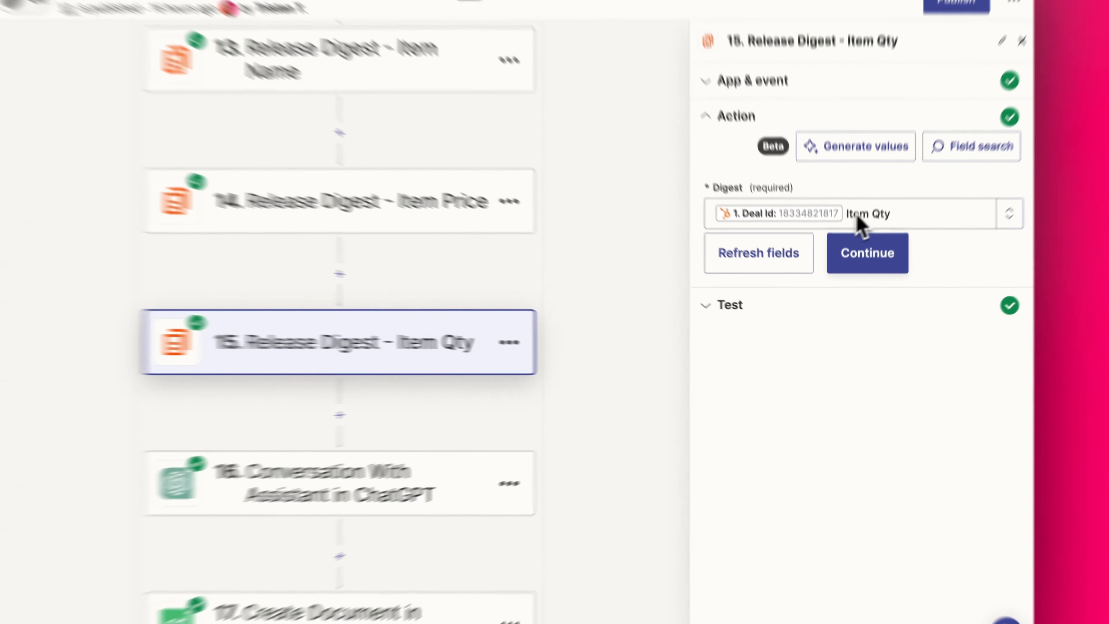
{"action": "left_click", "coordinate": [845, 234]}
{"action": "left_click", "coordinate": [781, 618]}
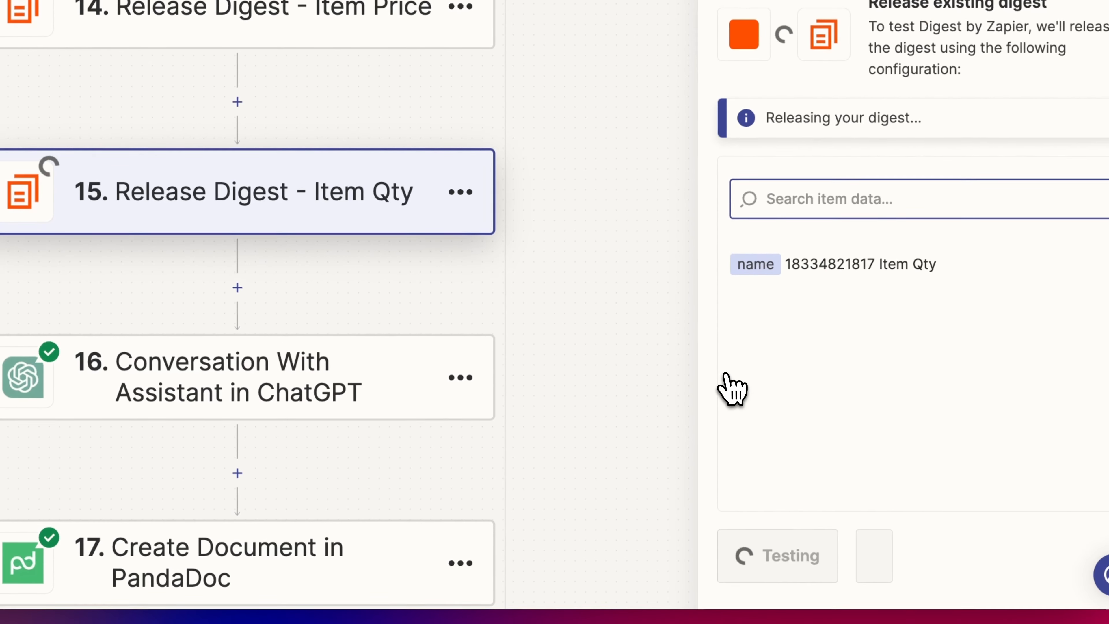
{"action": "left_click", "coordinate": [863, 618]}
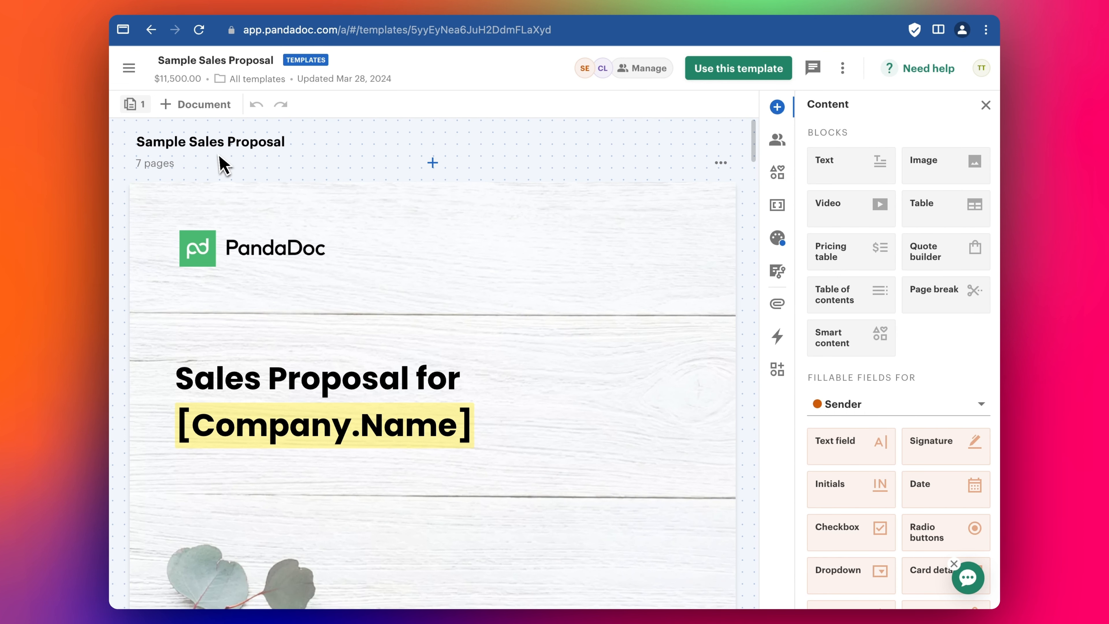
- Inspect the Sample Sales Proposal's Cover Letter page and its [Cover Letter Content] placeholder
{"action": "scroll", "coordinate": [435, 198], "scroll_direction": "down", "scroll_amount": 15}
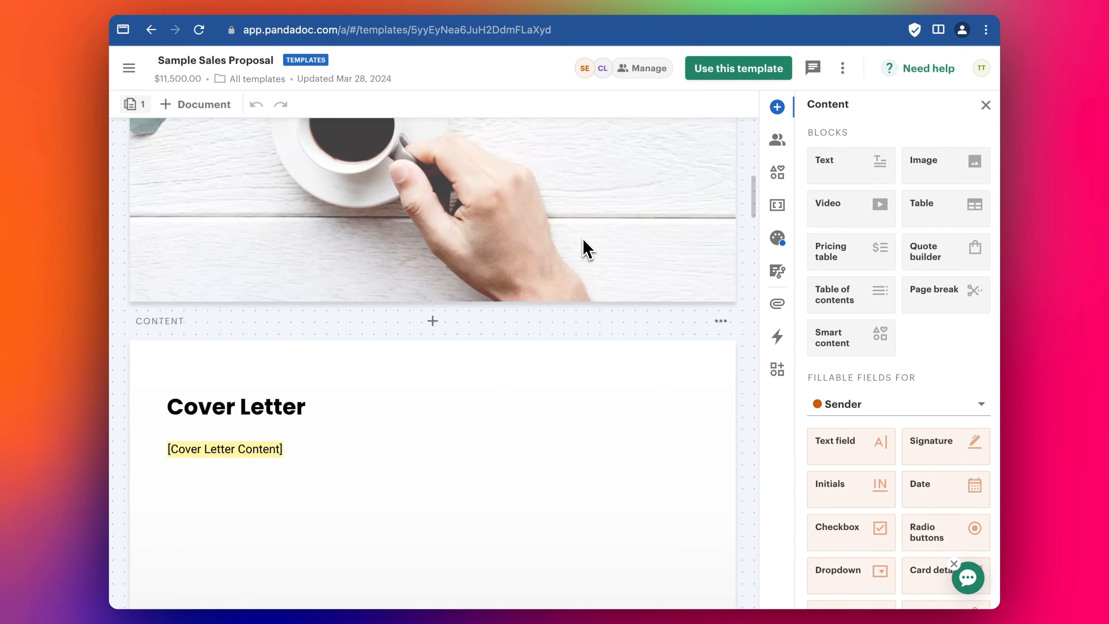
{"action": "scroll", "coordinate": [585, 247], "scroll_direction": "up", "scroll_amount": 1}
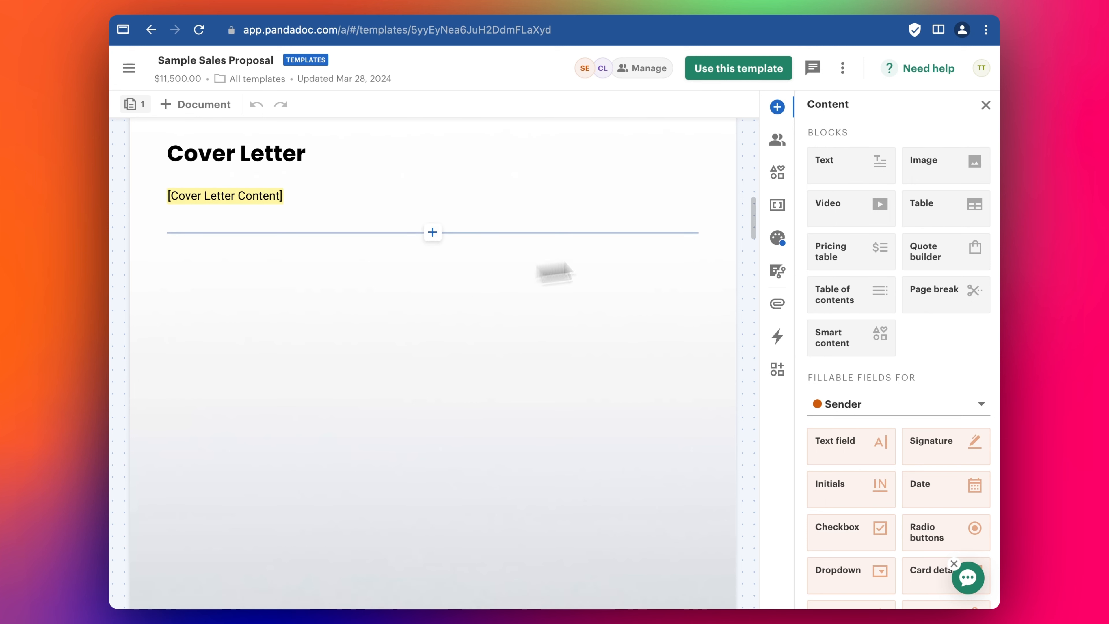
{"action": "scroll", "coordinate": [611, 263], "scroll_direction": "up", "scroll_amount": 3}
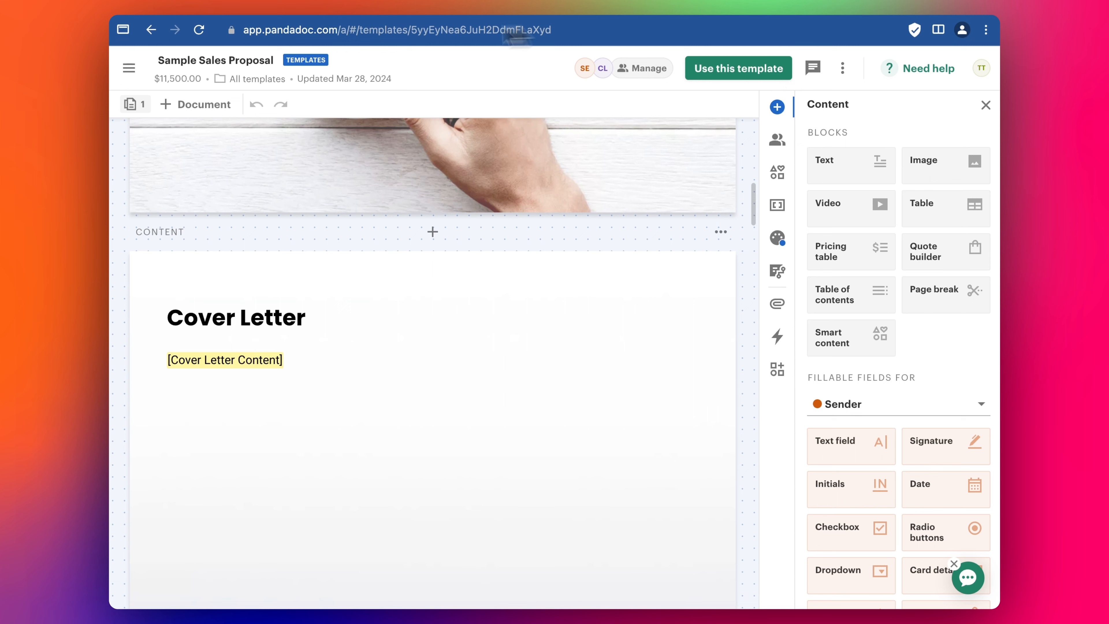
{"action": "left_click", "coordinate": [386, 13]}
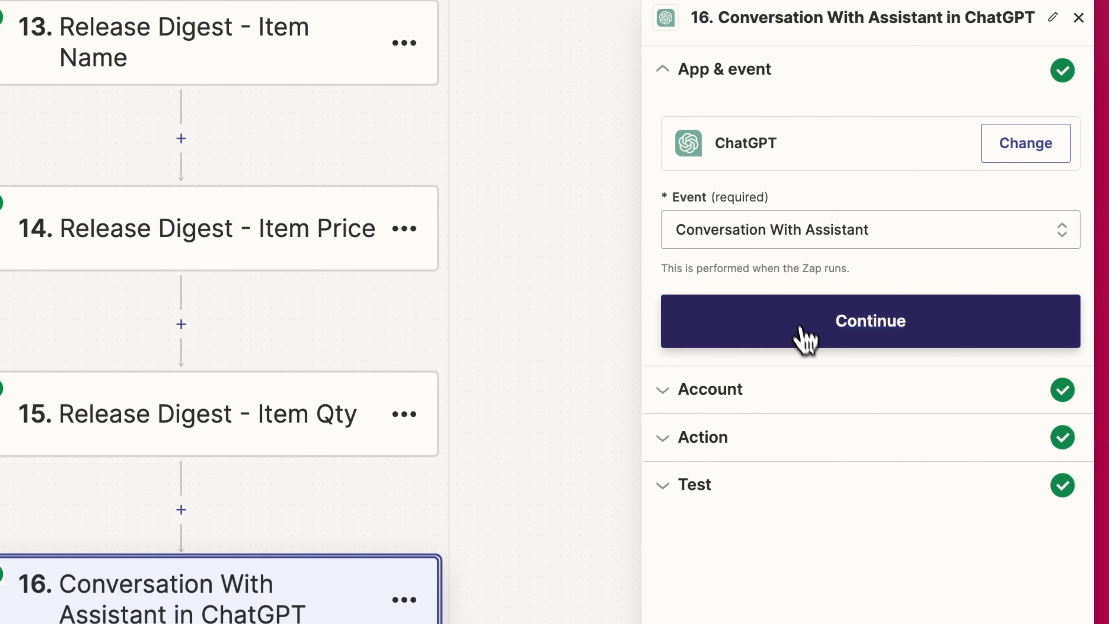
- Confirm step 16's ChatGPT app, event and account to reveal the cover-letter Message prompt
{"action": "left_click", "coordinate": [806, 337]}
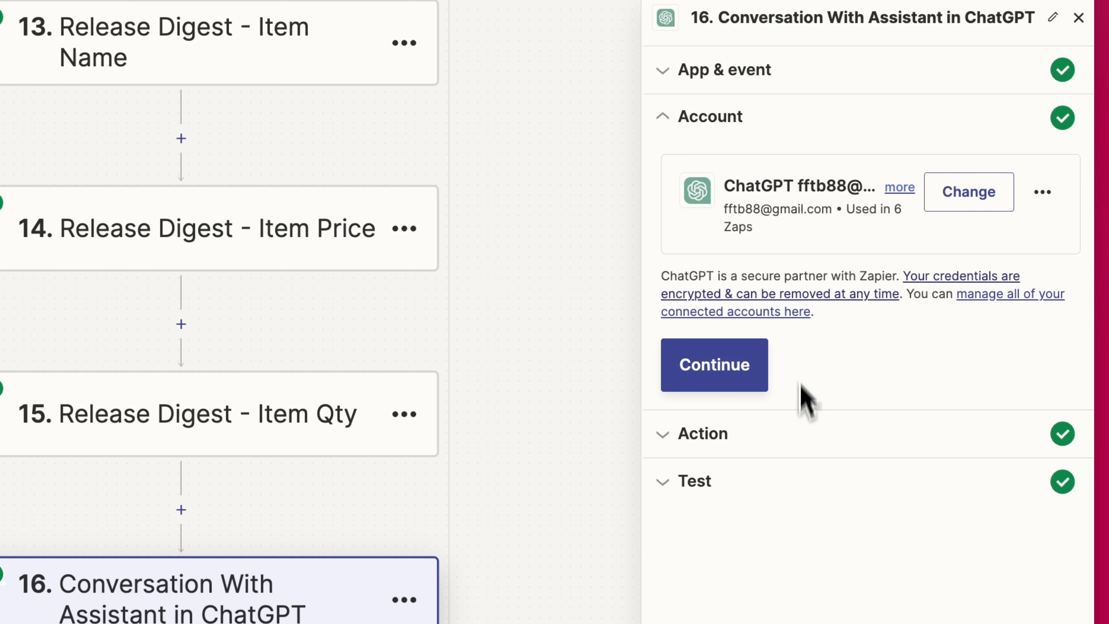
{"action": "left_click", "coordinate": [719, 370]}
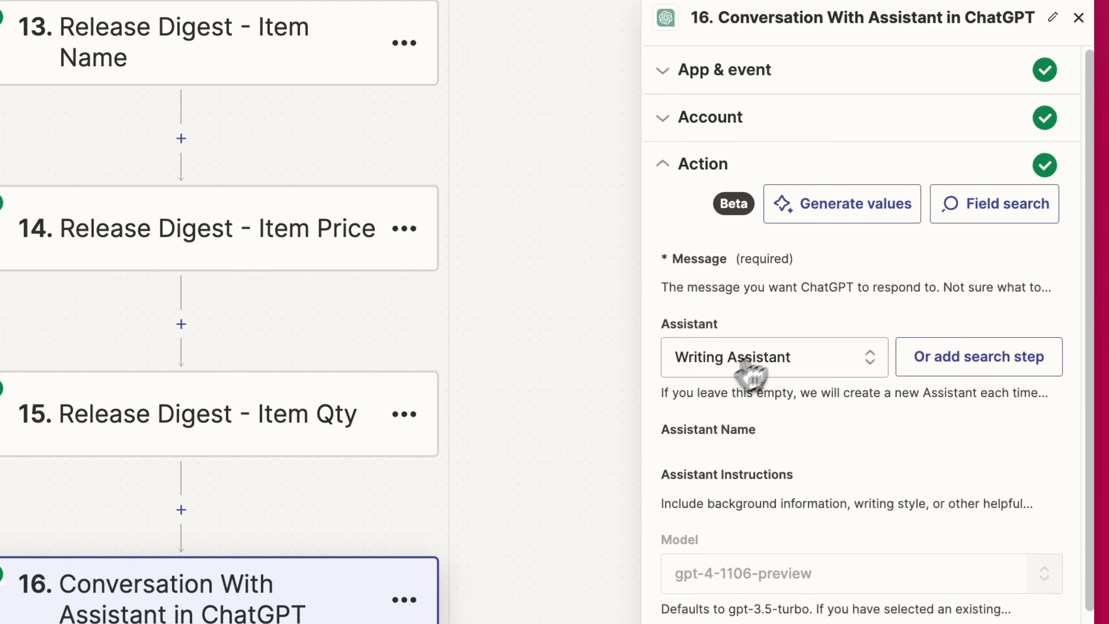
{"action": "scroll", "coordinate": [734, 206], "scroll_direction": "down", "scroll_amount": 1}
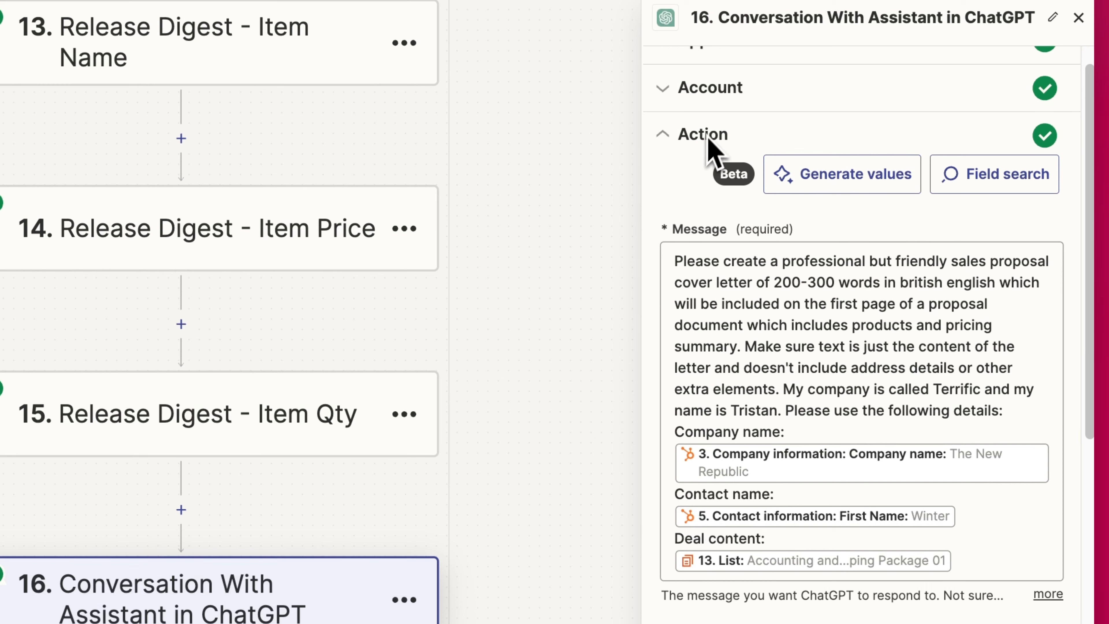
{"action": "scroll", "coordinate": [729, 157], "scroll_direction": "down", "scroll_amount": 1}
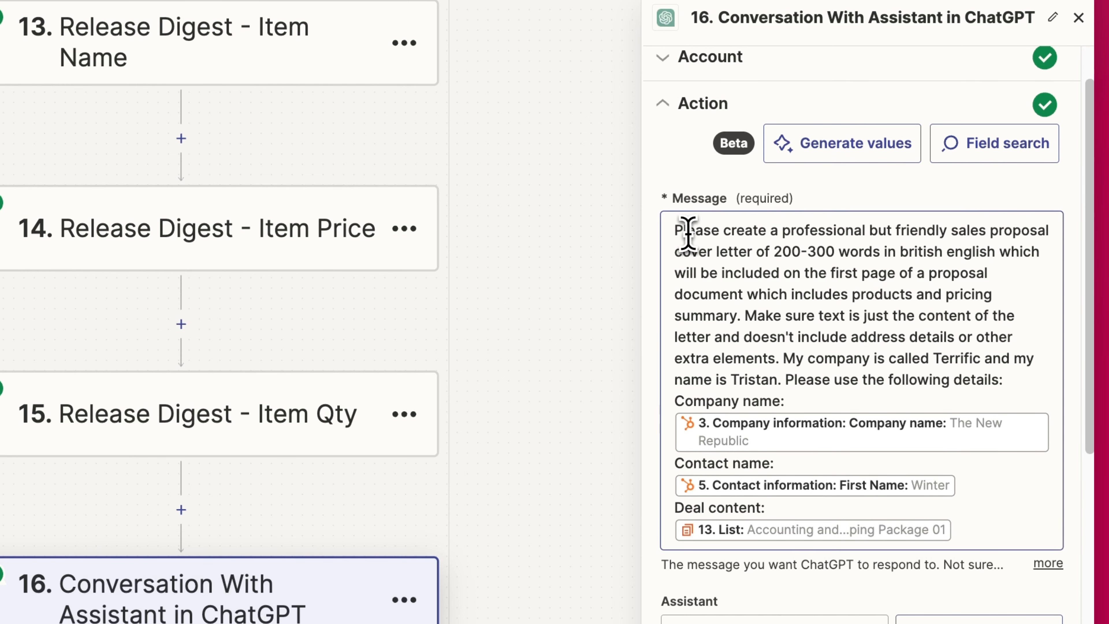
{"action": "left_click_drag", "start_coordinate": [678, 231], "coordinate": [836, 287]}
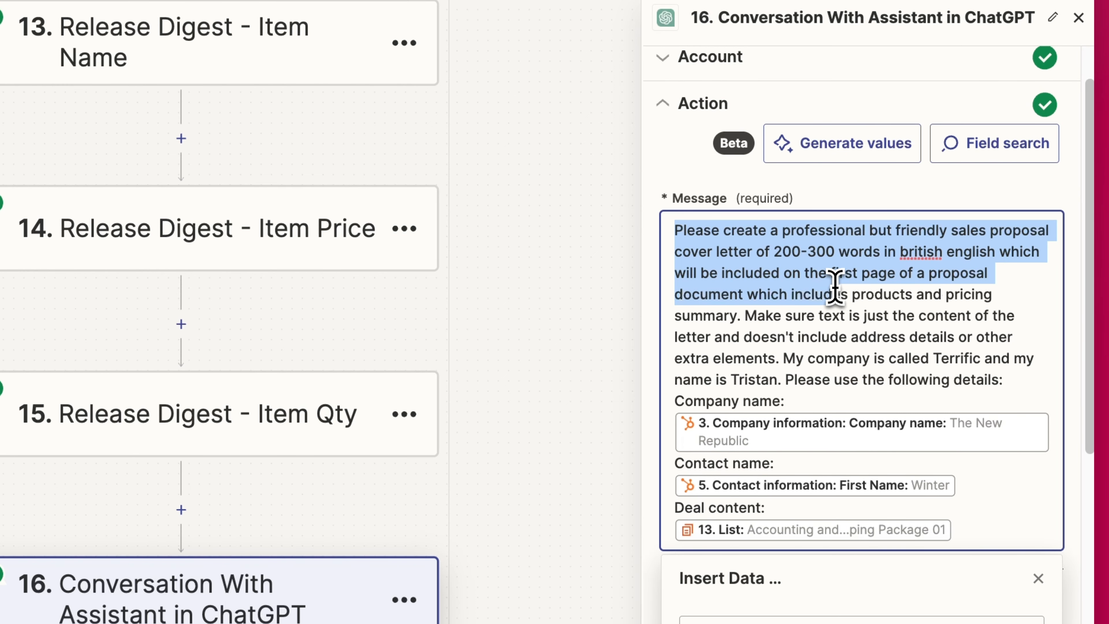
{"action": "left_click", "coordinate": [835, 288]}
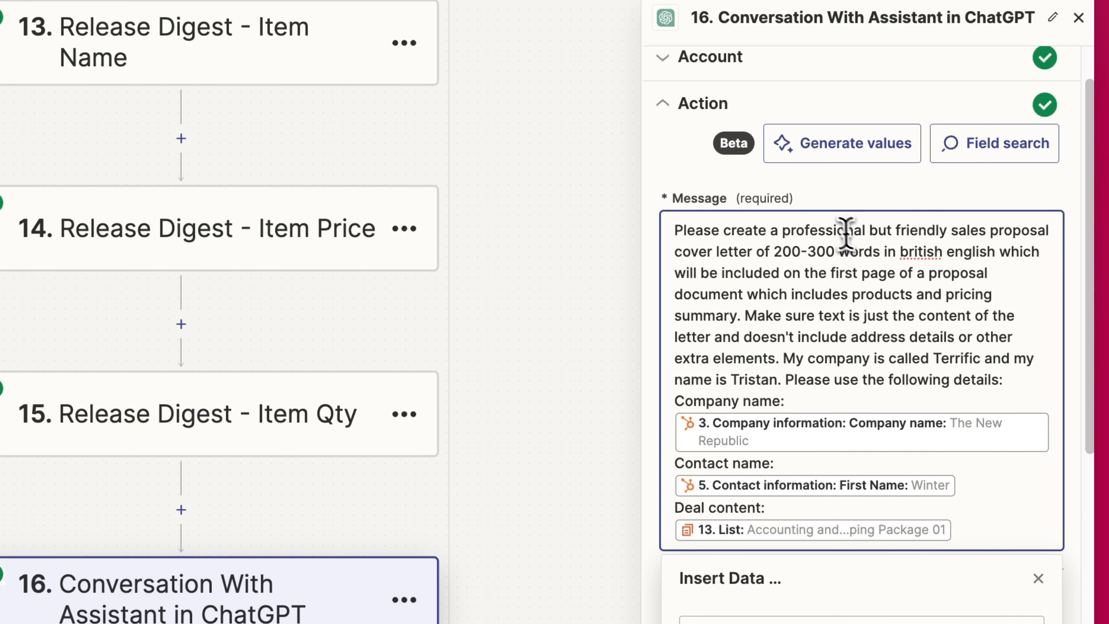
{"action": "double_click", "coordinate": [824, 229]}
{"action": "left_click_drag", "start_coordinate": [788, 236], "coordinate": [1013, 227]}
{"action": "left_click", "coordinate": [853, 272]}
{"action": "scroll", "coordinate": [808, 263], "scroll_direction": "down", "scroll_amount": 2}
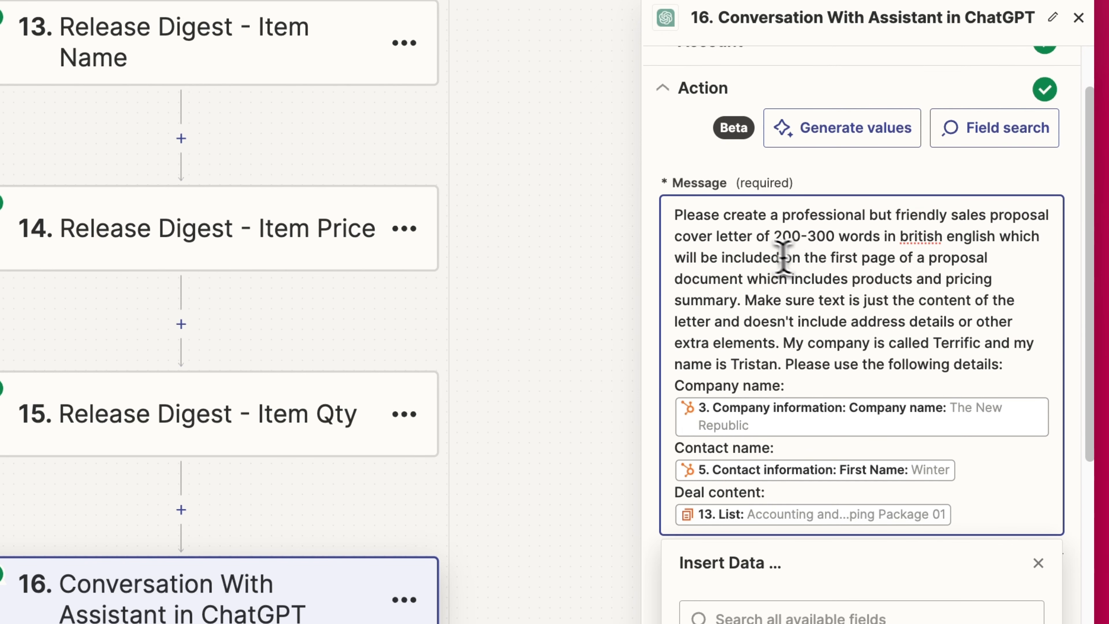
{"action": "scroll", "coordinate": [829, 218], "scroll_direction": "down", "scroll_amount": 1}
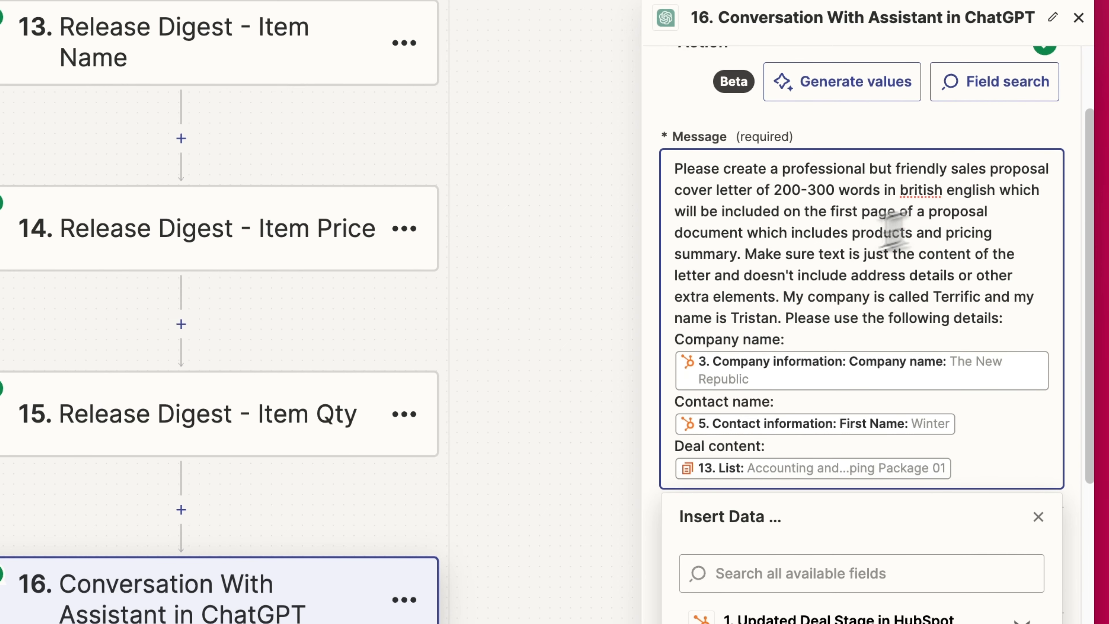
{"action": "left_click_drag", "start_coordinate": [782, 257], "coordinate": [785, 279]}
{"action": "left_click", "coordinate": [789, 298]}
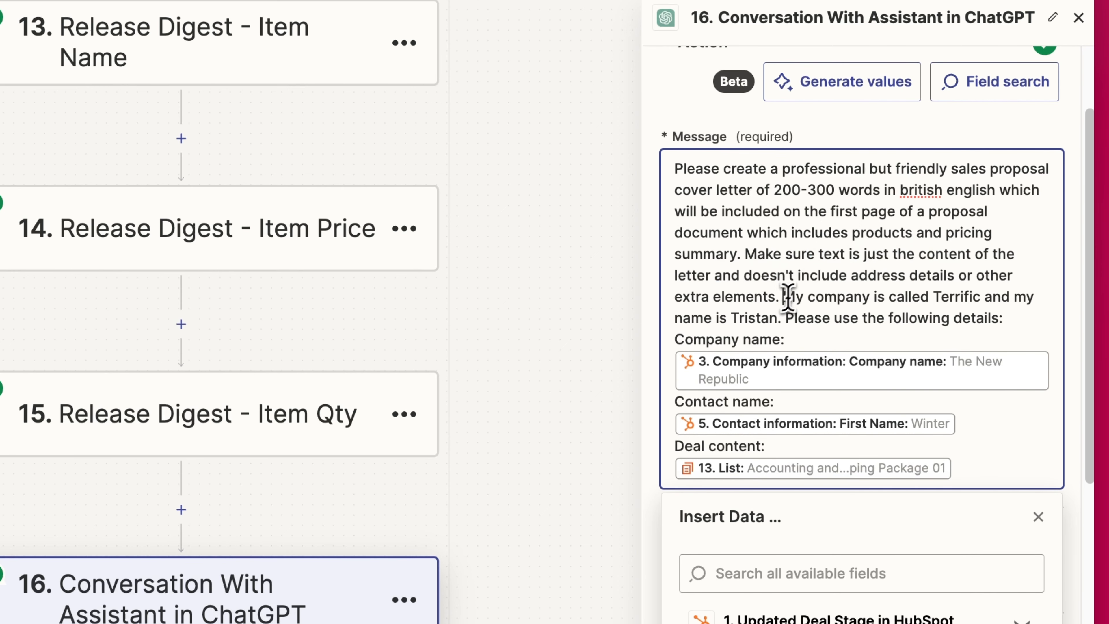
{"action": "scroll", "coordinate": [782, 306], "scroll_direction": "down", "scroll_amount": 1}
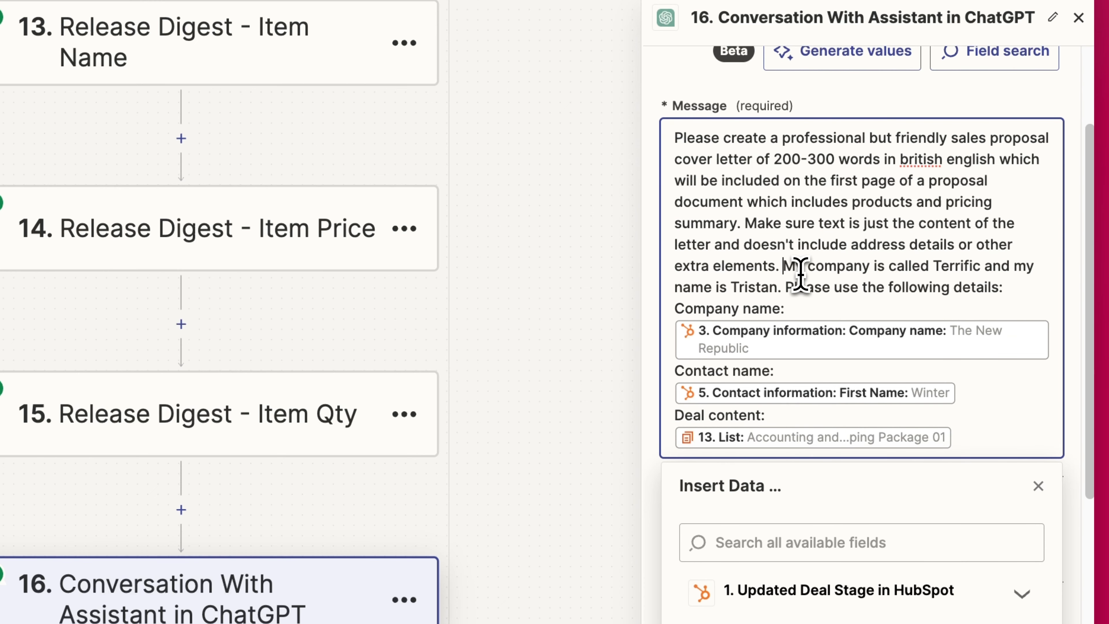
{"action": "scroll", "coordinate": [786, 275], "scroll_direction": "up", "scroll_amount": 1}
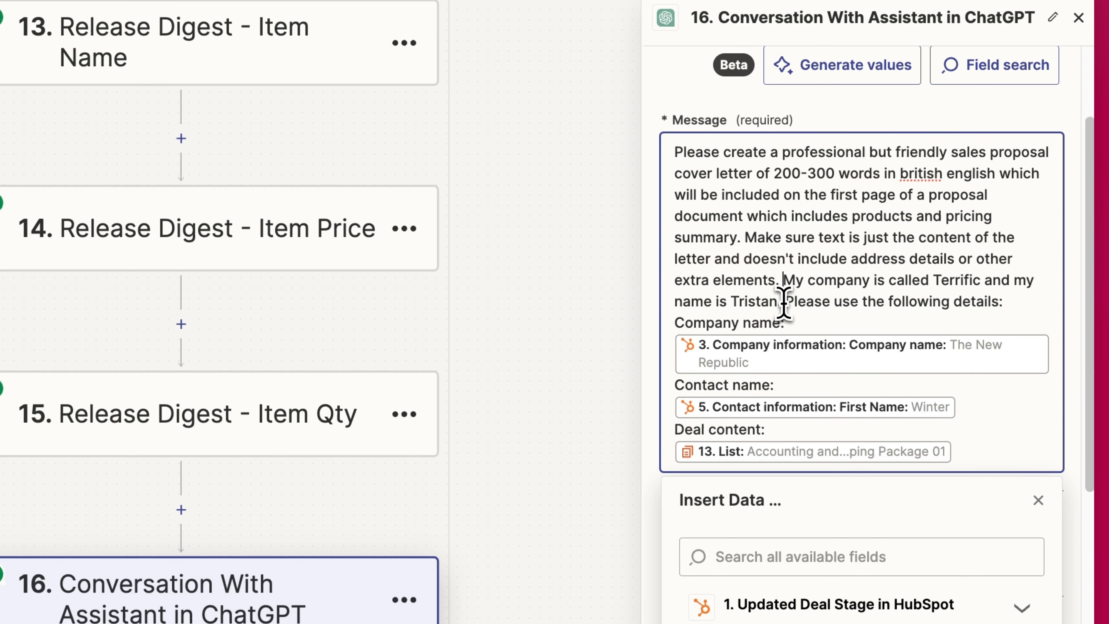
{"action": "left_click_drag", "start_coordinate": [785, 303], "coordinate": [899, 317]}
{"action": "left_click", "coordinate": [899, 317]}
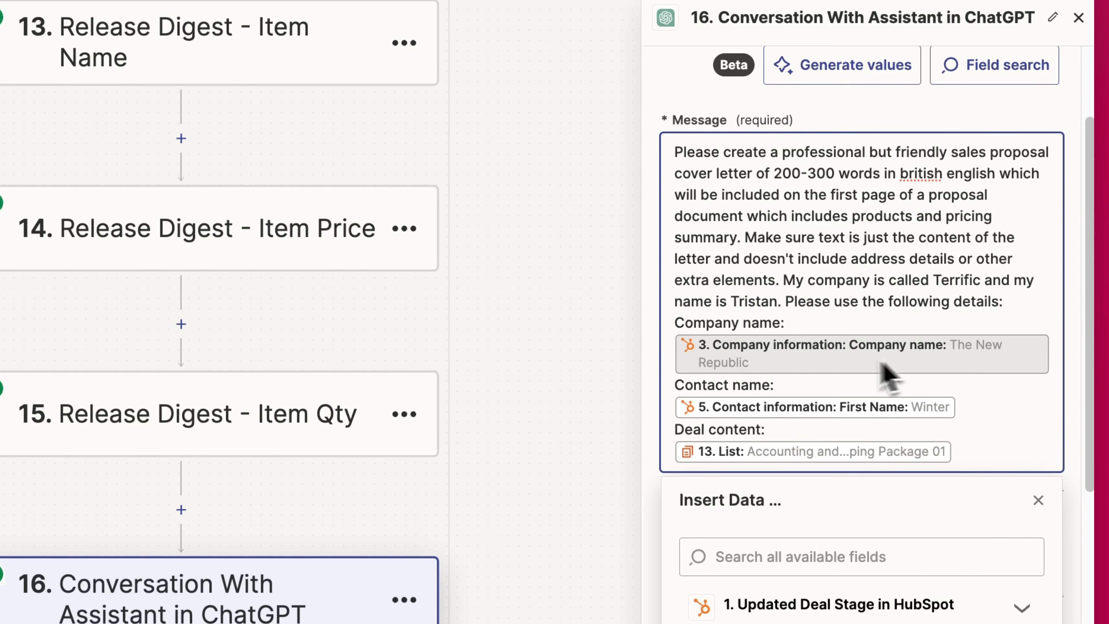
{"action": "scroll", "coordinate": [797, 366], "scroll_direction": "down", "scroll_amount": 1}
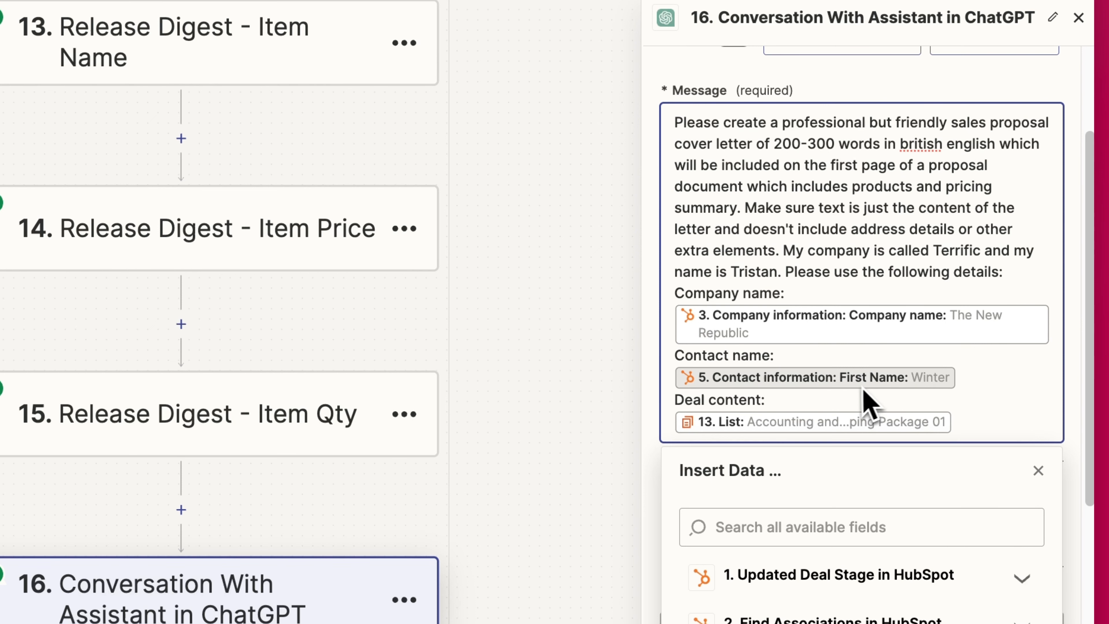
{"action": "scroll", "coordinate": [934, 393], "scroll_direction": "down", "scroll_amount": 2}
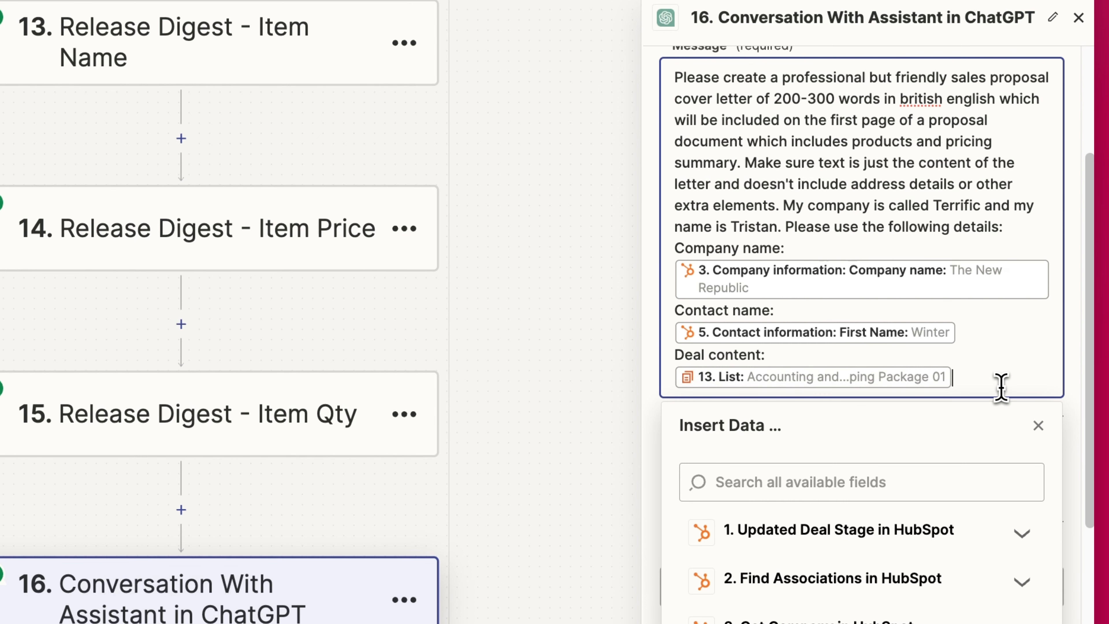
{"action": "scroll", "coordinate": [972, 385], "scroll_direction": "down", "scroll_amount": 1}
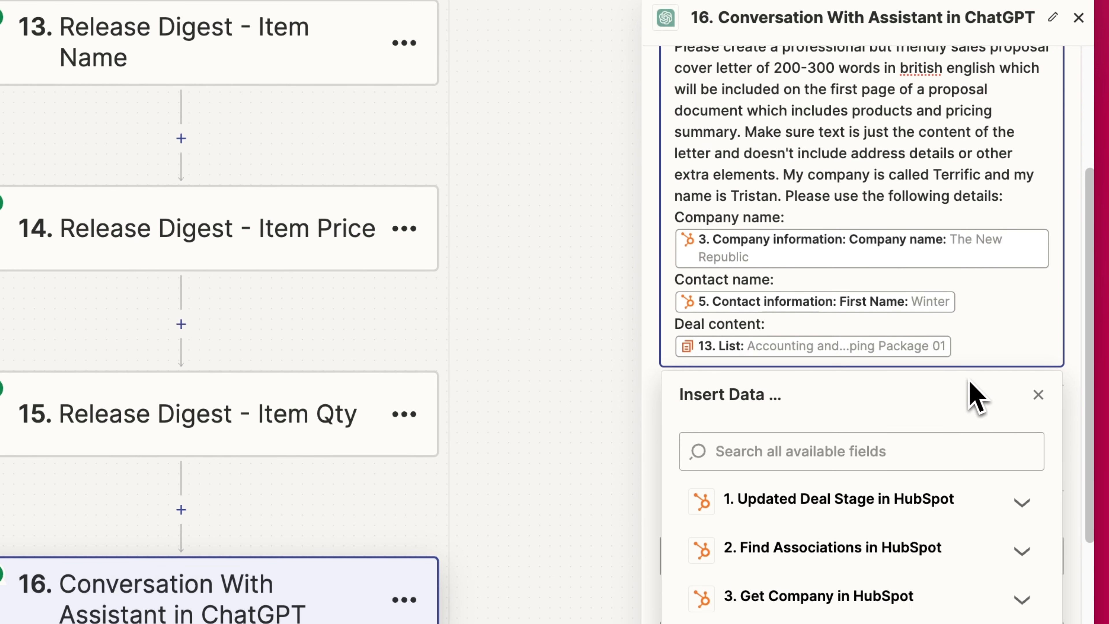
{"action": "left_click", "coordinate": [1043, 397]}
{"action": "scroll", "coordinate": [776, 377], "scroll_direction": "down", "scroll_amount": 3}
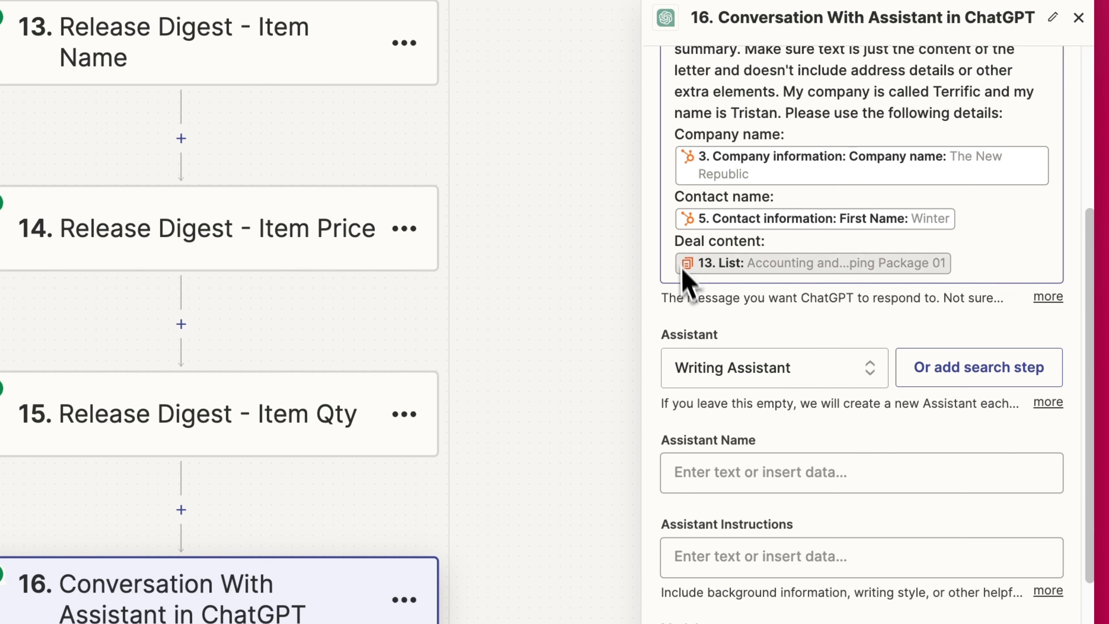
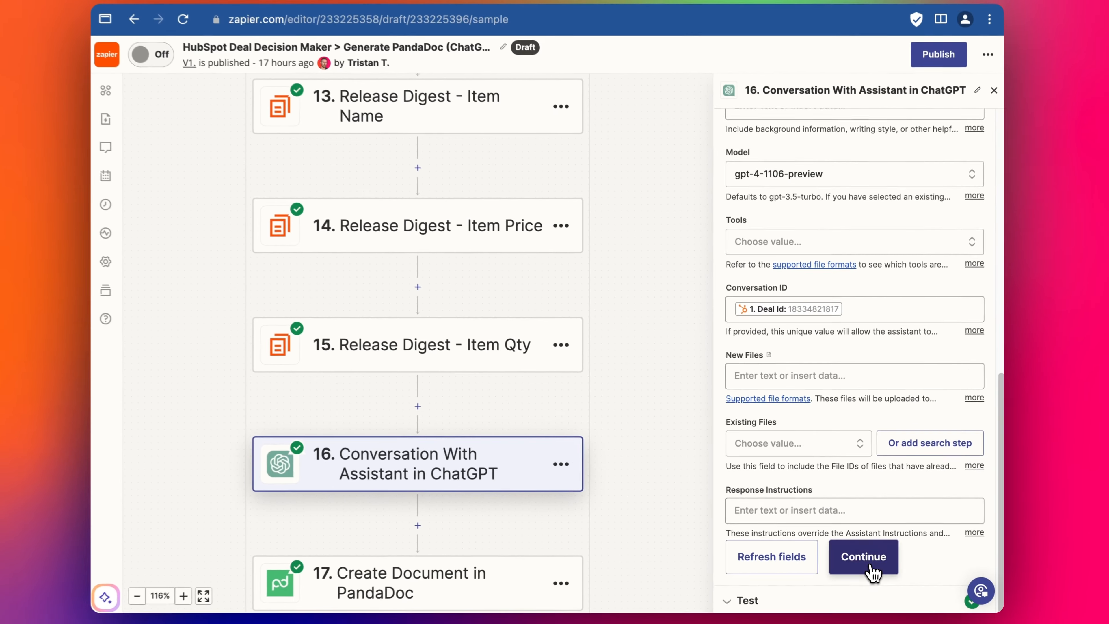
- Retest ChatGPT step 16 and read through its fresh cover-letter Full Response
{"action": "left_click", "coordinate": [876, 613]}
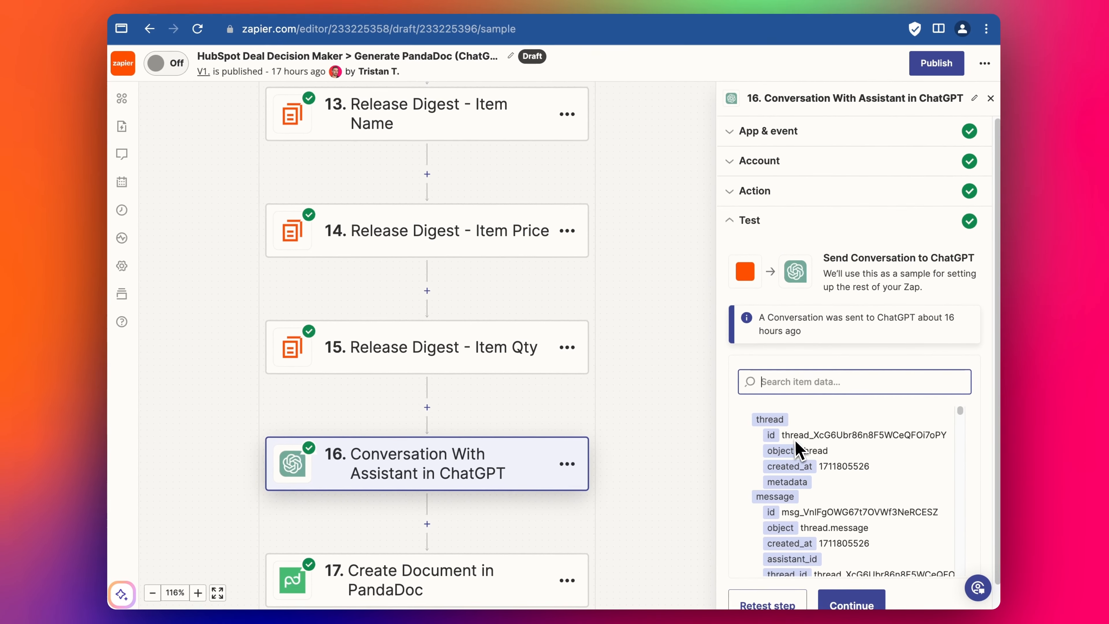
{"action": "left_click", "coordinate": [768, 605]}
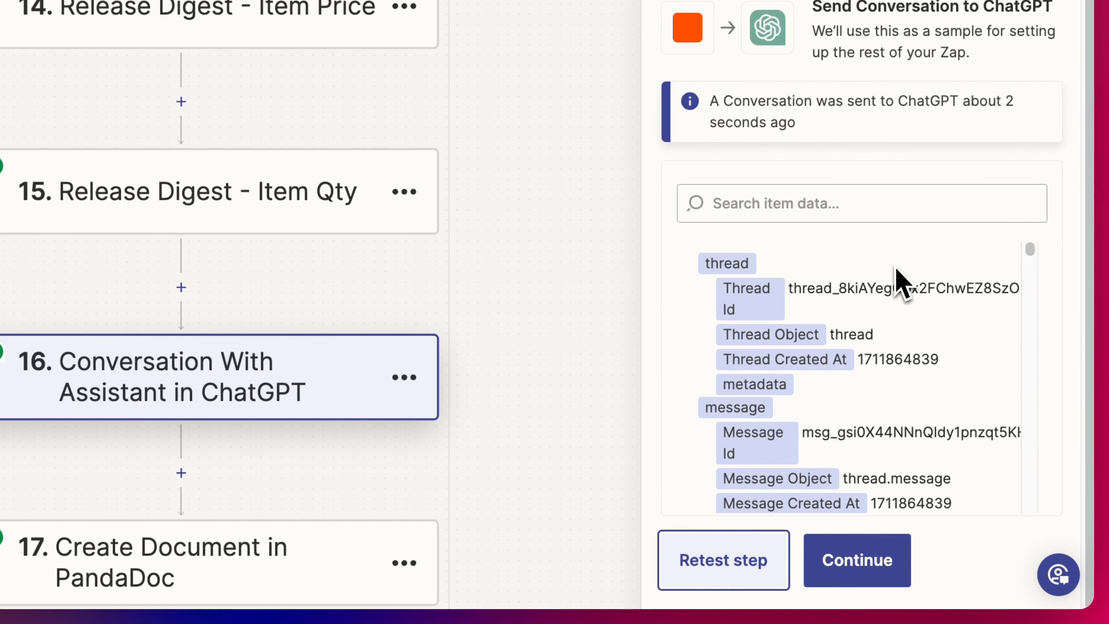
{"action": "scroll", "coordinate": [842, 317], "scroll_direction": "down", "scroll_amount": 10}
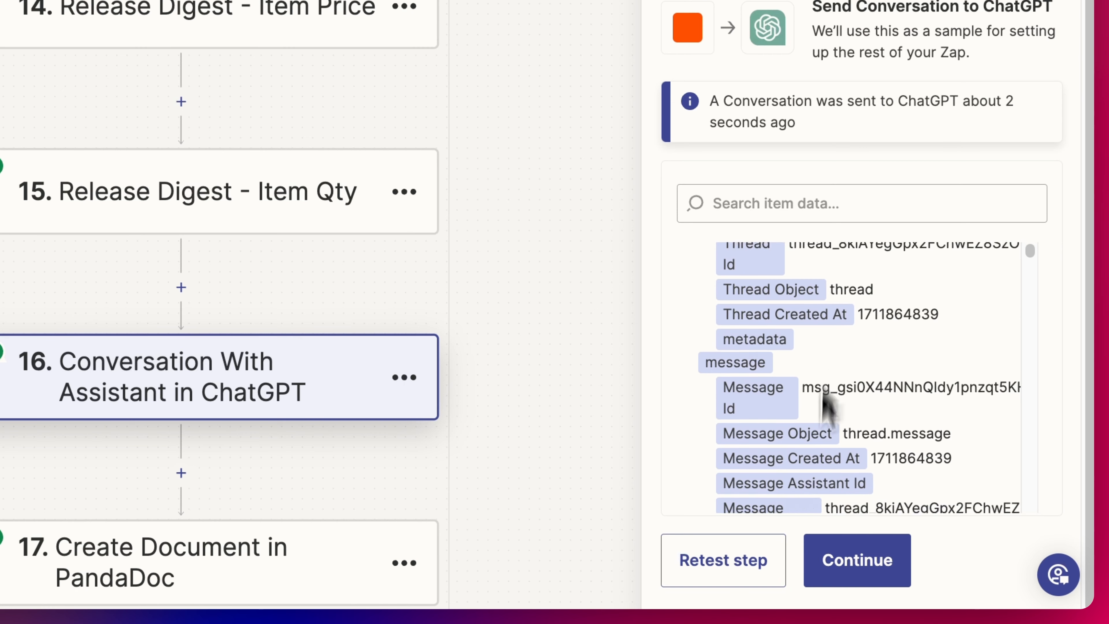
{"action": "scroll", "coordinate": [832, 503], "scroll_direction": "down", "scroll_amount": 10}
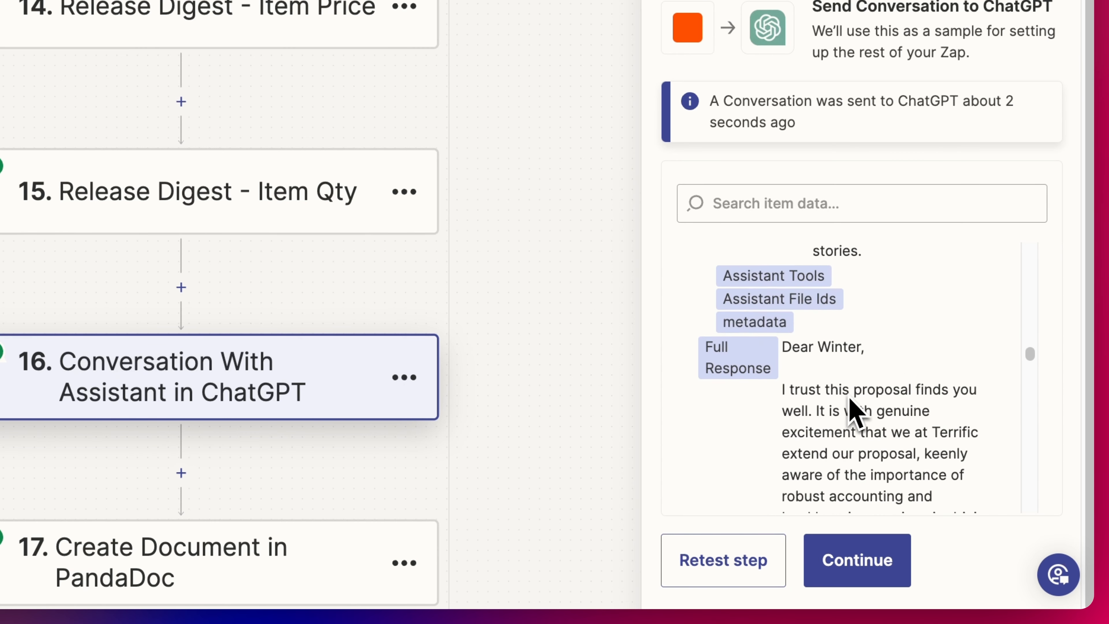
{"action": "scroll", "coordinate": [832, 336], "scroll_direction": "down", "scroll_amount": 1}
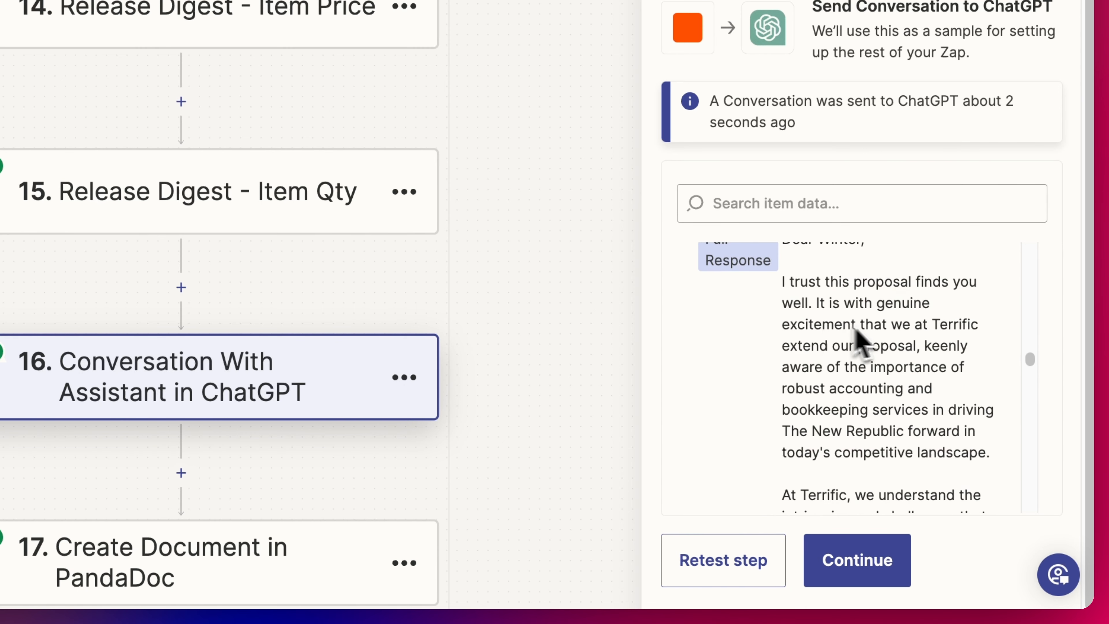
{"action": "scroll", "coordinate": [939, 407], "scroll_direction": "down", "scroll_amount": 5}
{"action": "left_click_drag", "start_coordinate": [879, 368], "coordinate": [935, 407]}
- Open step 17, Create Document in PandaDoc, from the zap canvas
{"action": "left_click", "coordinate": [891, 422]}
{"action": "scroll", "coordinate": [888, 428], "scroll_direction": "down", "scroll_amount": 10}
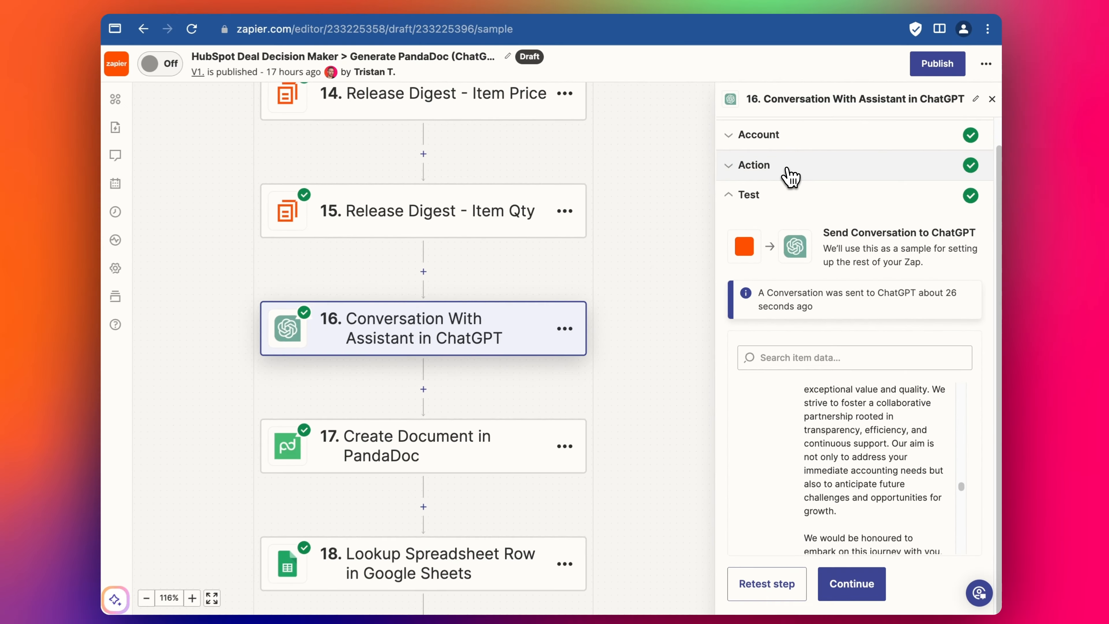
{"action": "left_click", "coordinate": [777, 179]}
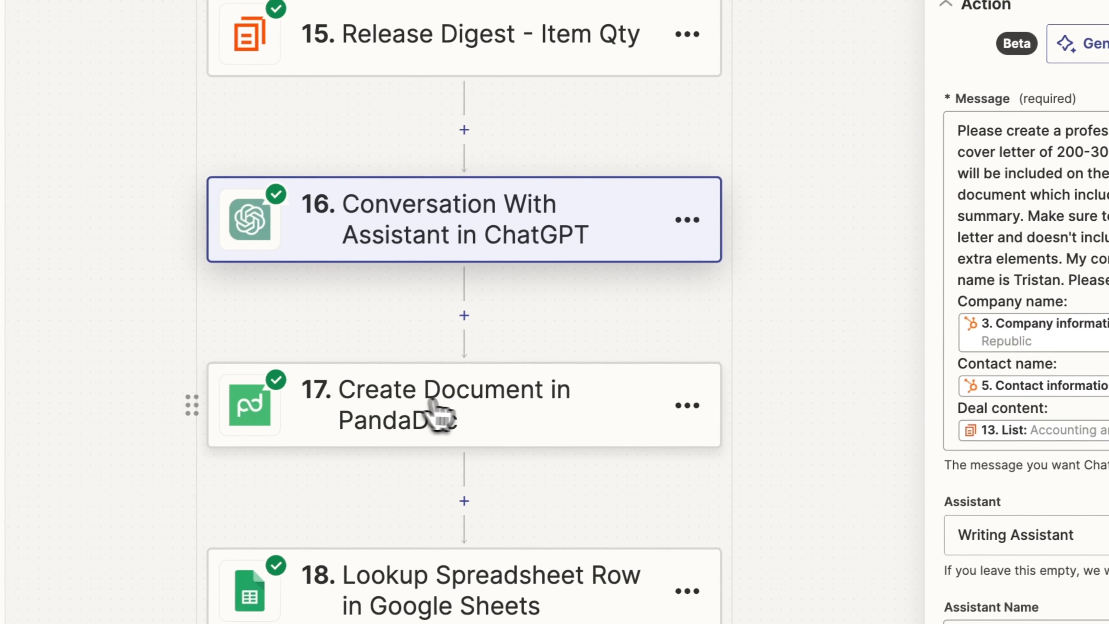
{"action": "left_click", "coordinate": [453, 411]}
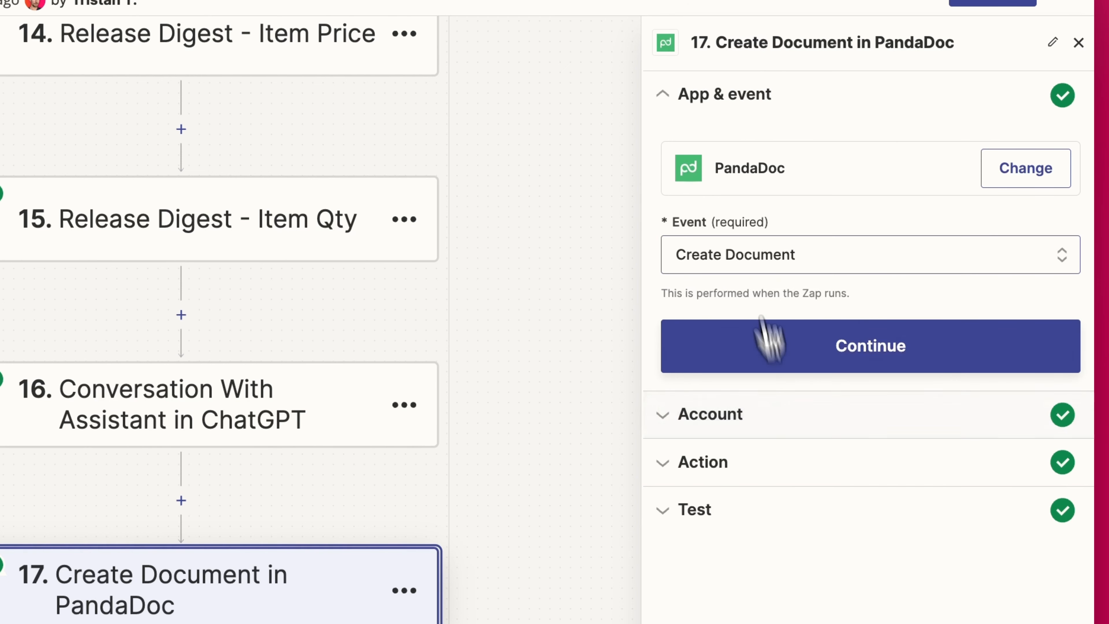
- Review step 17's Document Name (deal name plus 'Proposal') and its Sample Sales Proposal template
{"action": "left_click", "coordinate": [776, 463]}
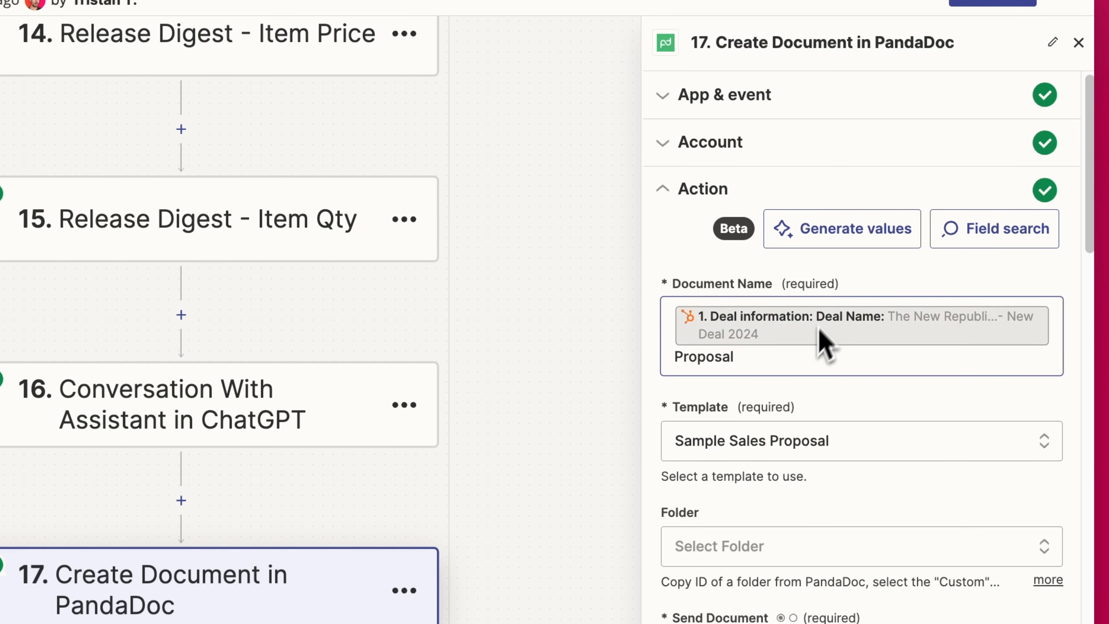
{"action": "double_click", "coordinate": [707, 356]}
{"action": "left_click", "coordinate": [760, 367]}
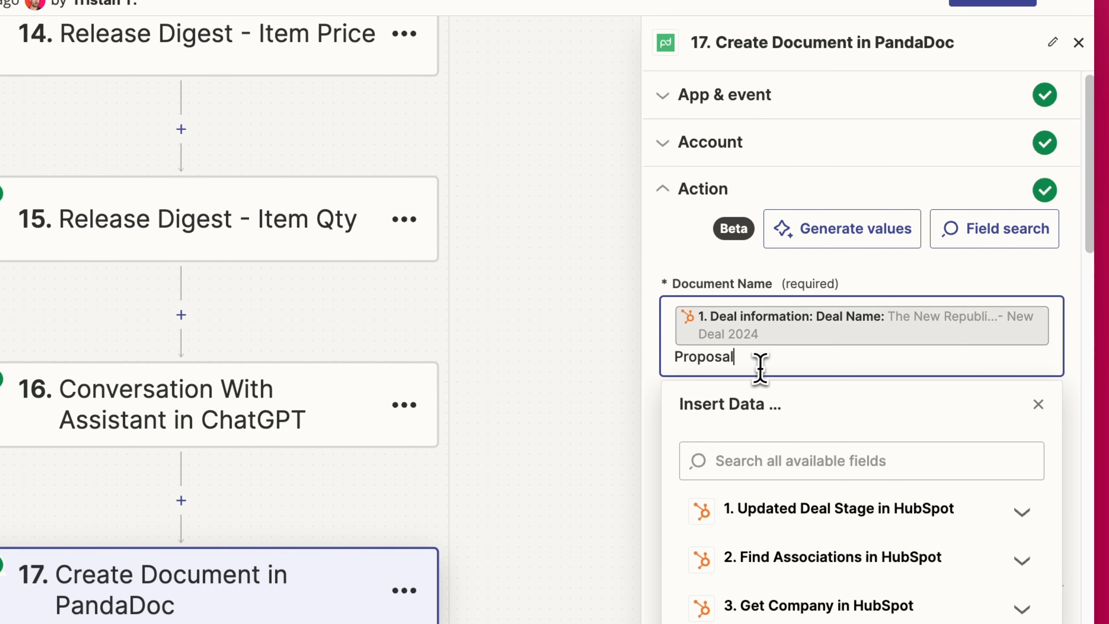
{"action": "left_click", "coordinate": [736, 289]}
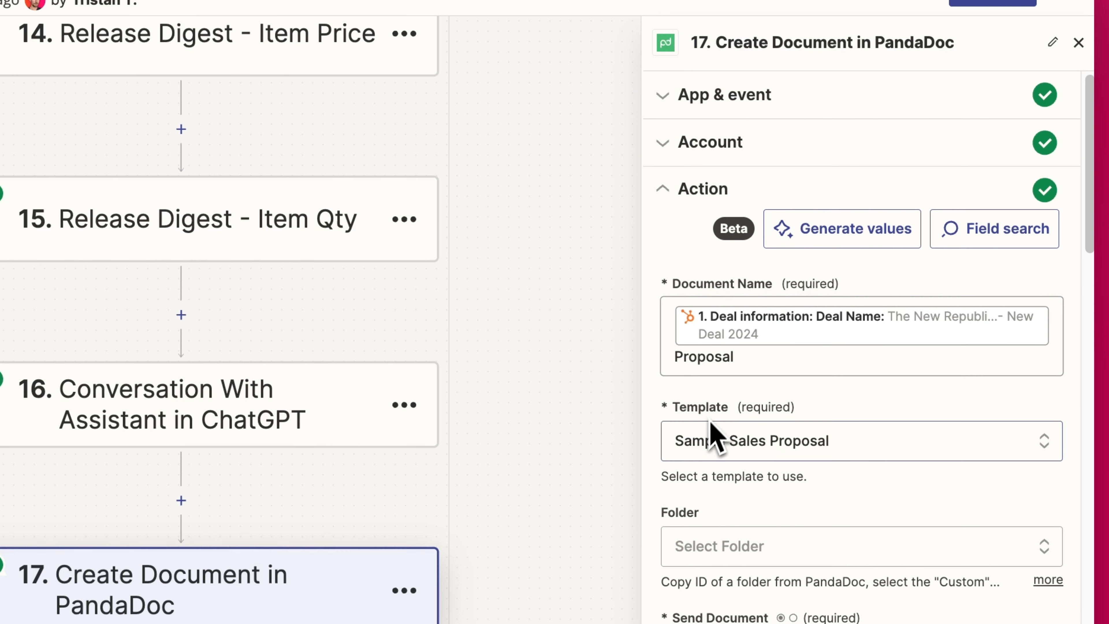
{"action": "scroll", "coordinate": [852, 455], "scroll_direction": "down", "scroll_amount": 5}
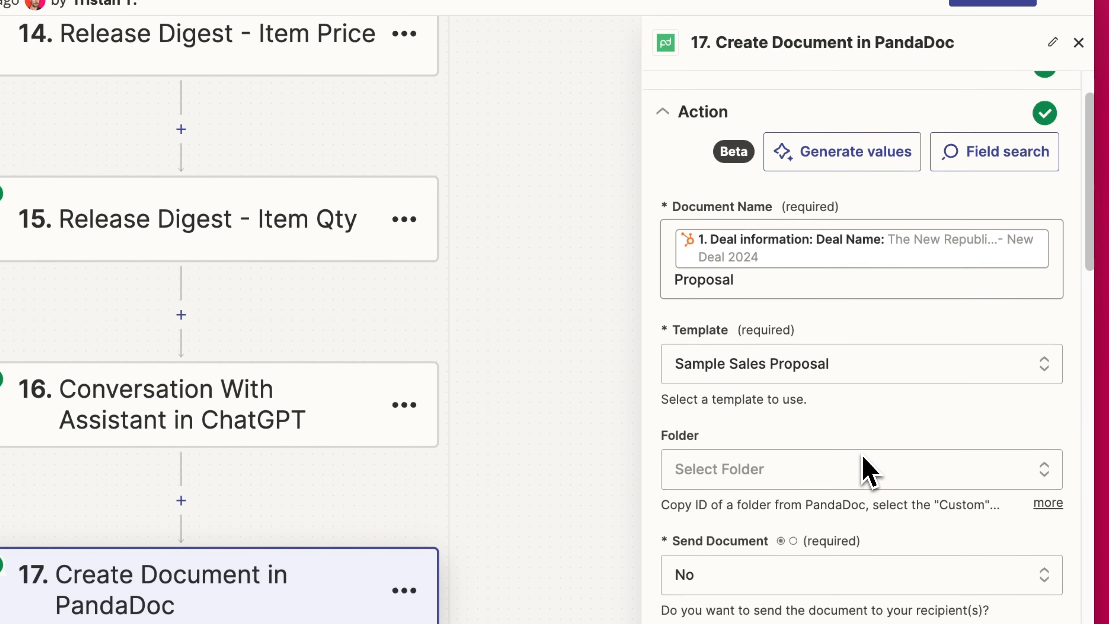
{"action": "scroll", "coordinate": [843, 463], "scroll_direction": "down", "scroll_amount": 1}
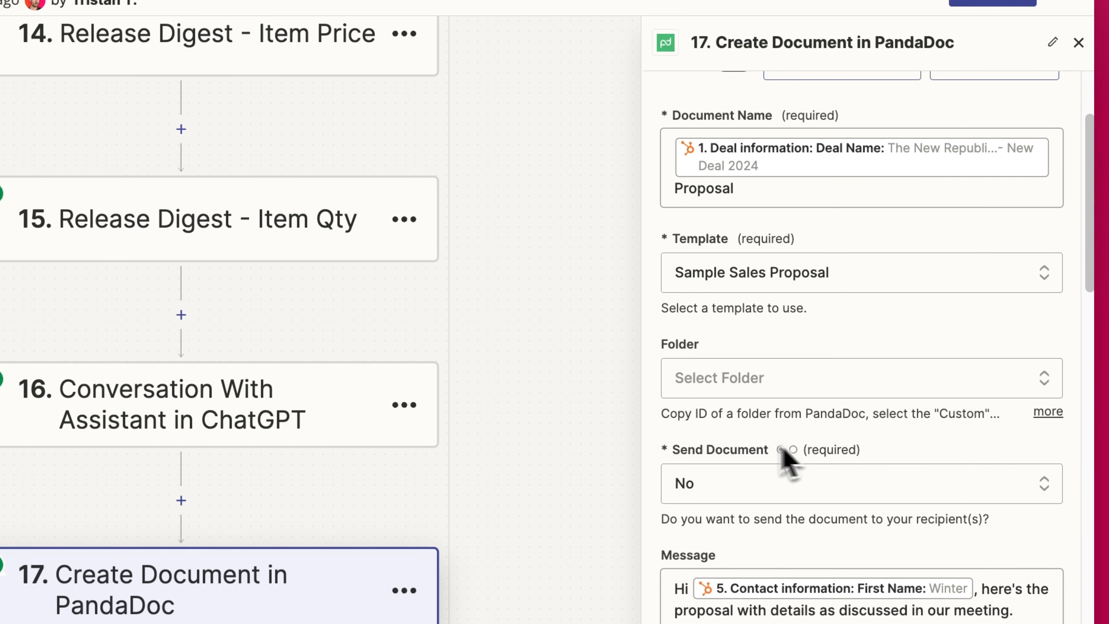
{"action": "scroll", "coordinate": [786, 461], "scroll_direction": "down", "scroll_amount": 3}
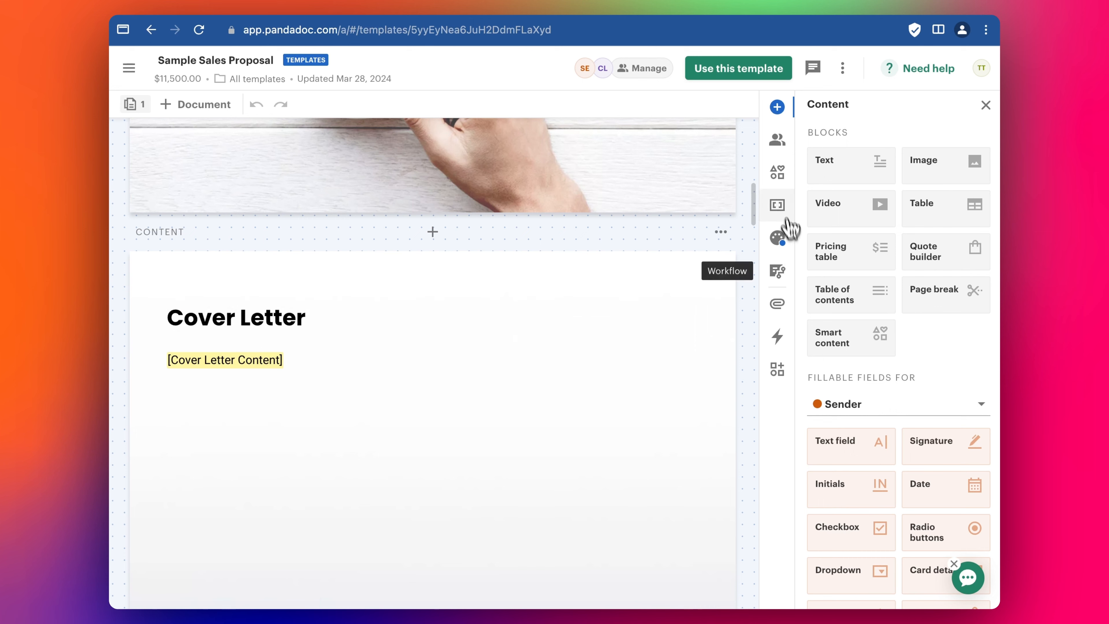
- Browse the Sample Sales Proposal template's Variables list in PandaDoc
{"action": "left_click", "coordinate": [777, 204]}
{"action": "scroll", "coordinate": [864, 228], "scroll_direction": "down", "scroll_amount": 10}
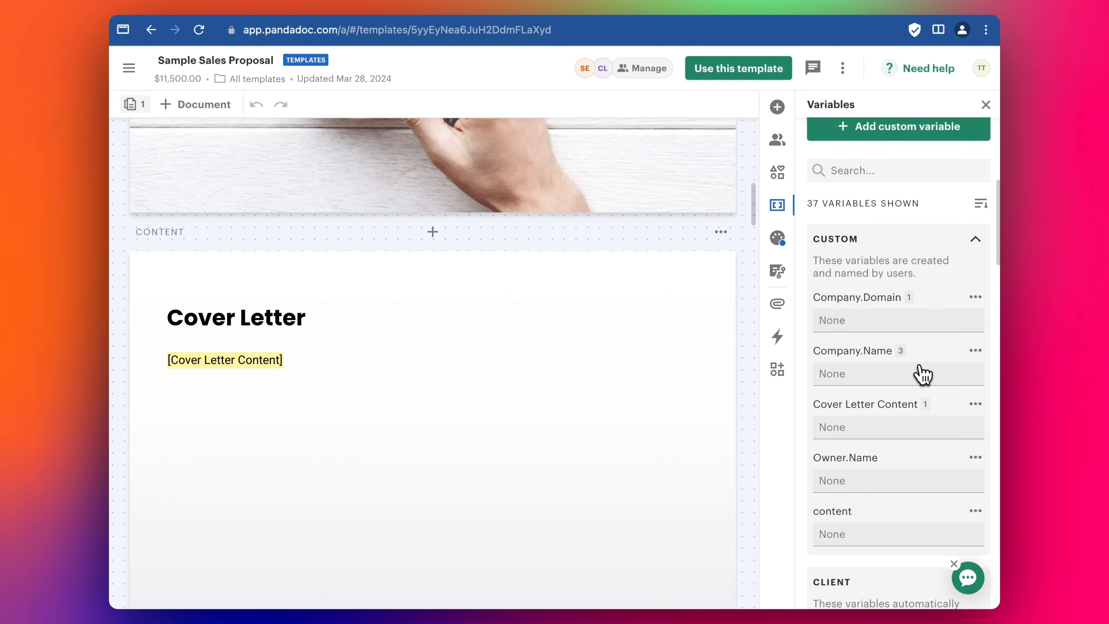
{"action": "scroll", "coordinate": [869, 319], "scroll_direction": "down", "scroll_amount": 1}
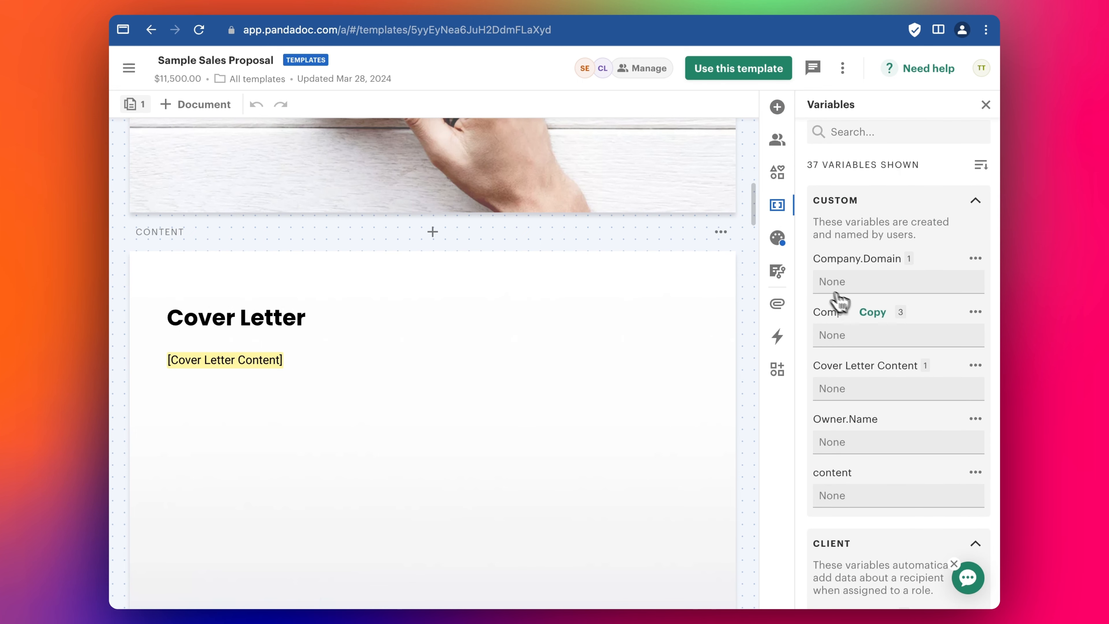
{"action": "scroll", "coordinate": [852, 411], "scroll_direction": "down", "scroll_amount": 8}
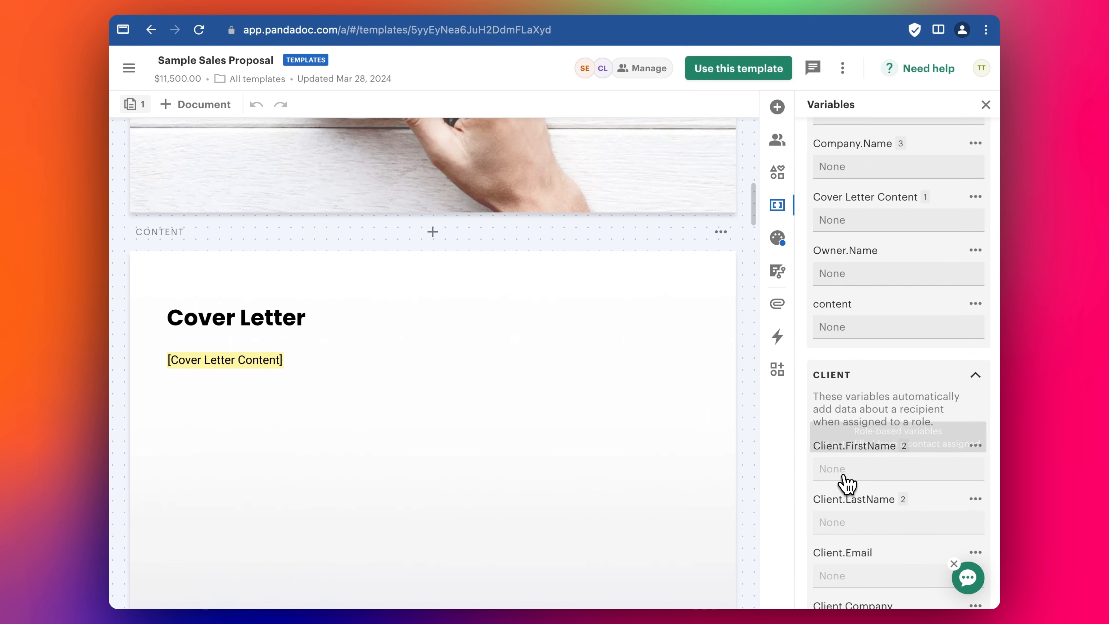
{"action": "scroll", "coordinate": [849, 485], "scroll_direction": "down", "scroll_amount": 4}
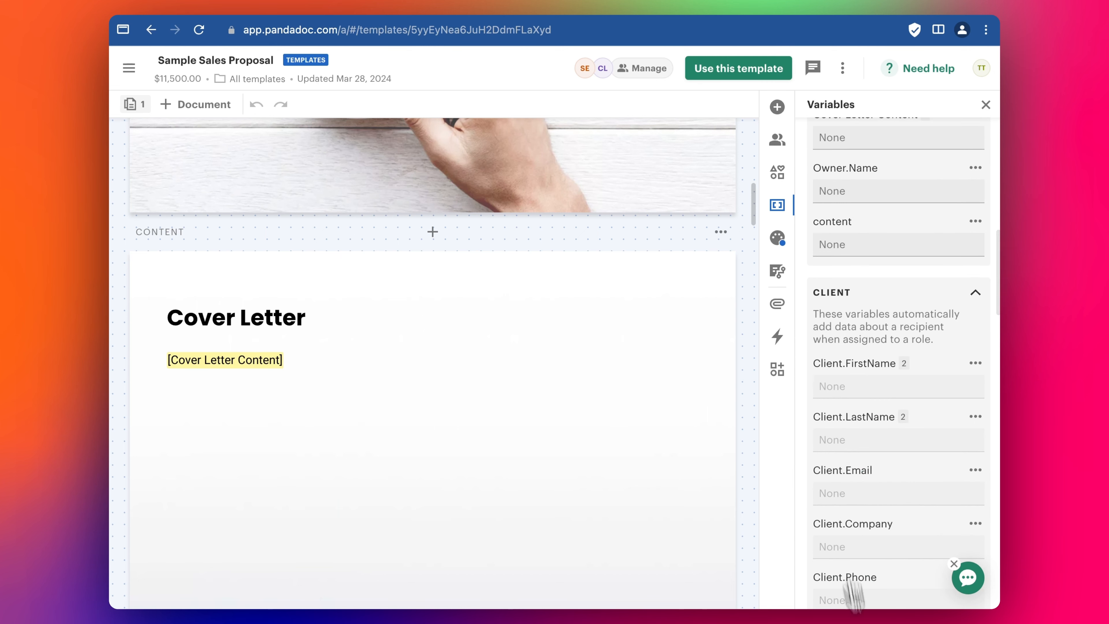
{"action": "scroll", "coordinate": [869, 461], "scroll_direction": "down", "scroll_amount": 12}
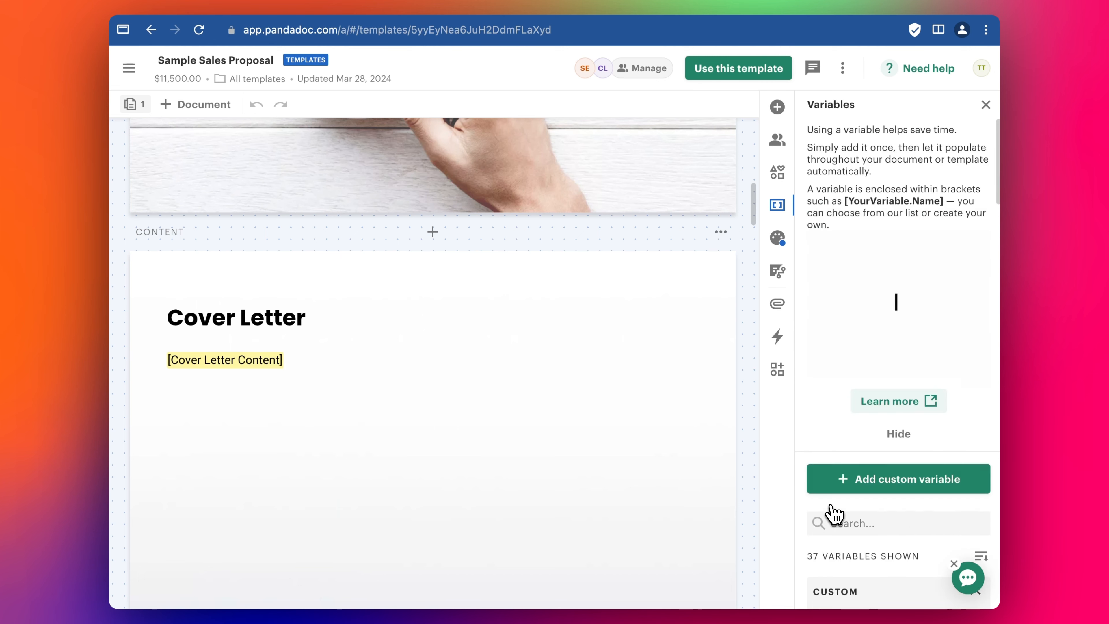
{"action": "scroll", "coordinate": [384, 380], "scroll_direction": "up", "scroll_amount": 12}
{"action": "scroll", "coordinate": [378, 379], "scroll_direction": "down", "scroll_amount": 11}
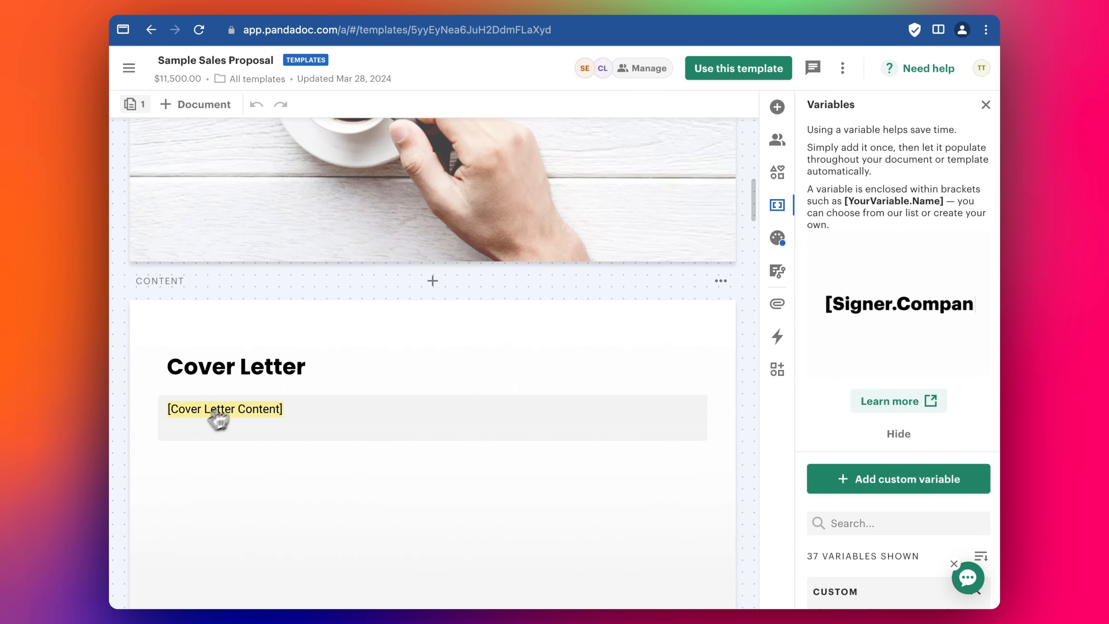
- Insert a [content] variable into the Cover Letter block, then delete it again, leaving [Cover Letter Content] intact
{"action": "left_click", "coordinate": [300, 433]}
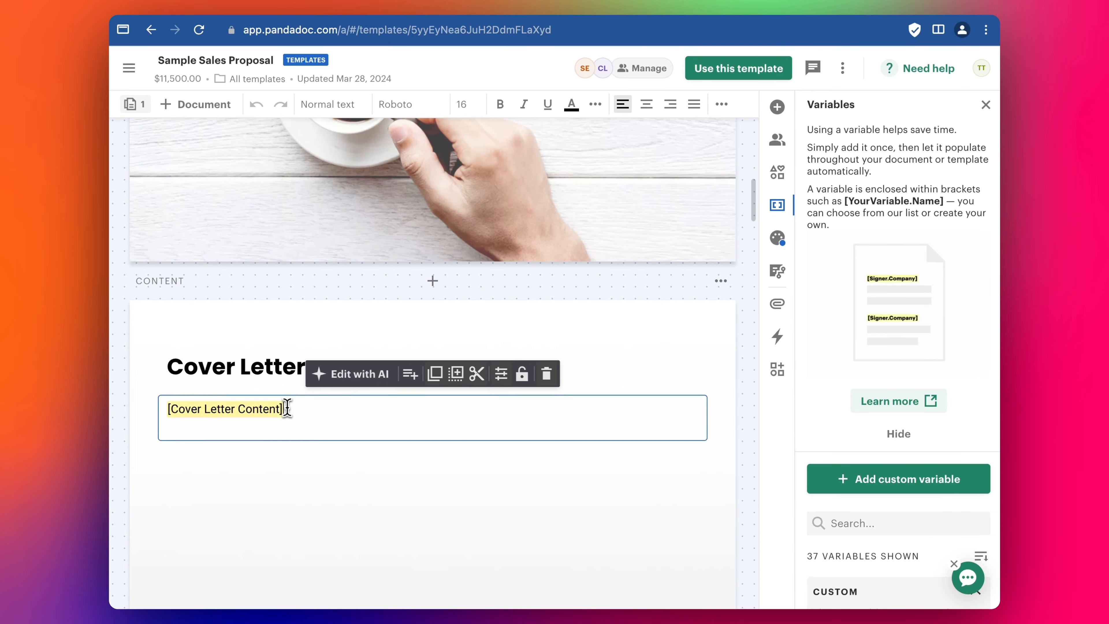
{"action": "key", "text": "Return"}
{"action": "type", "text": "[con"}
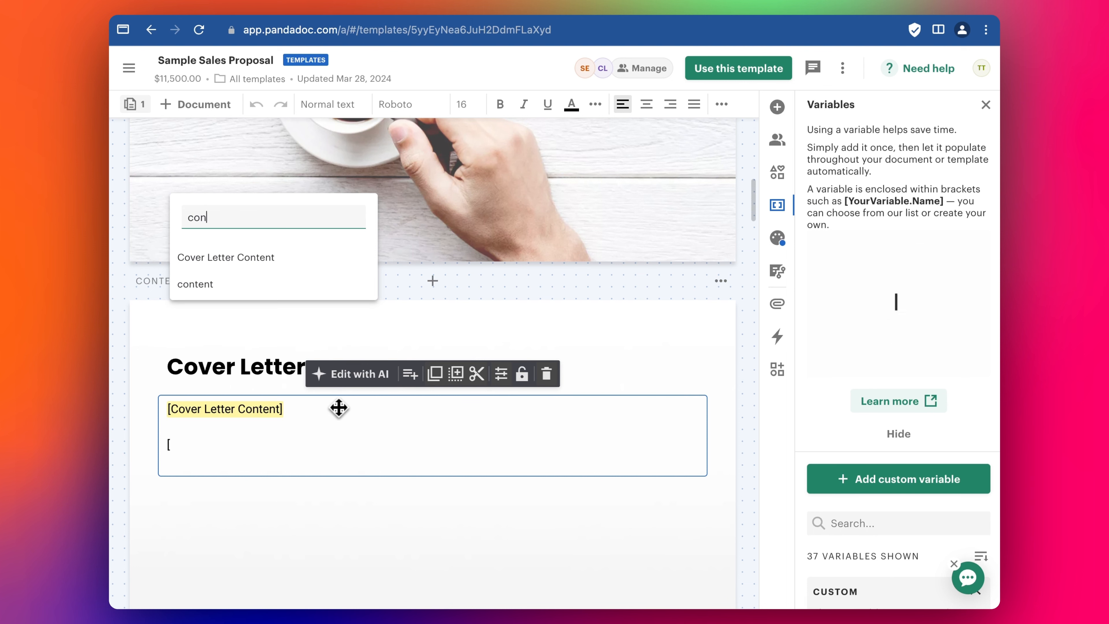
{"action": "key", "text": "Return"}
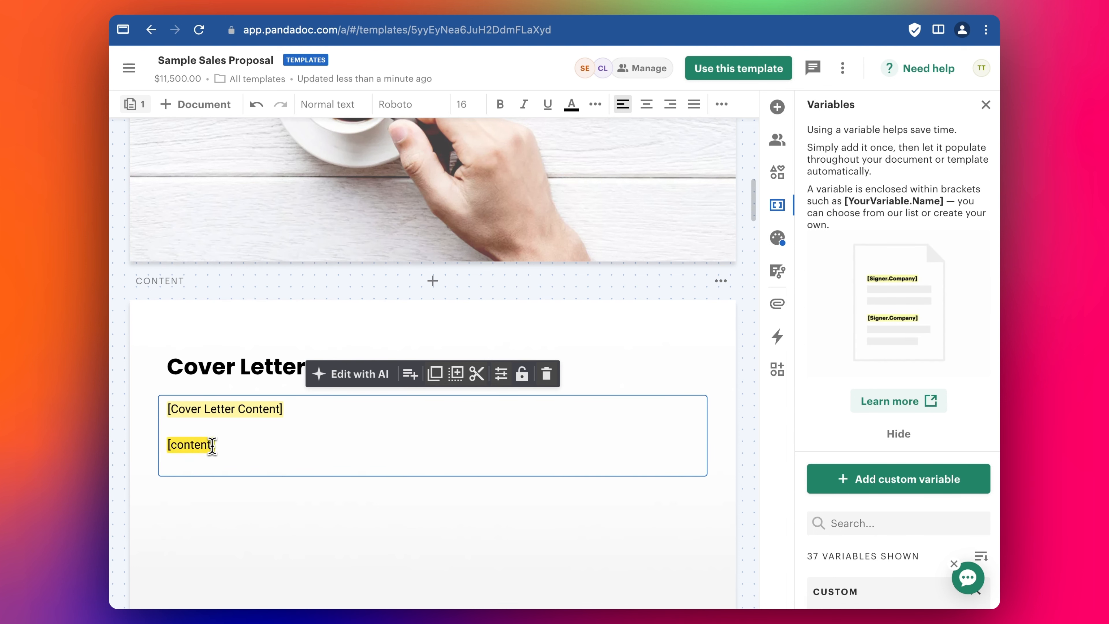
{"action": "left_click", "coordinate": [170, 439]}
{"action": "left_click", "coordinate": [365, 478]}
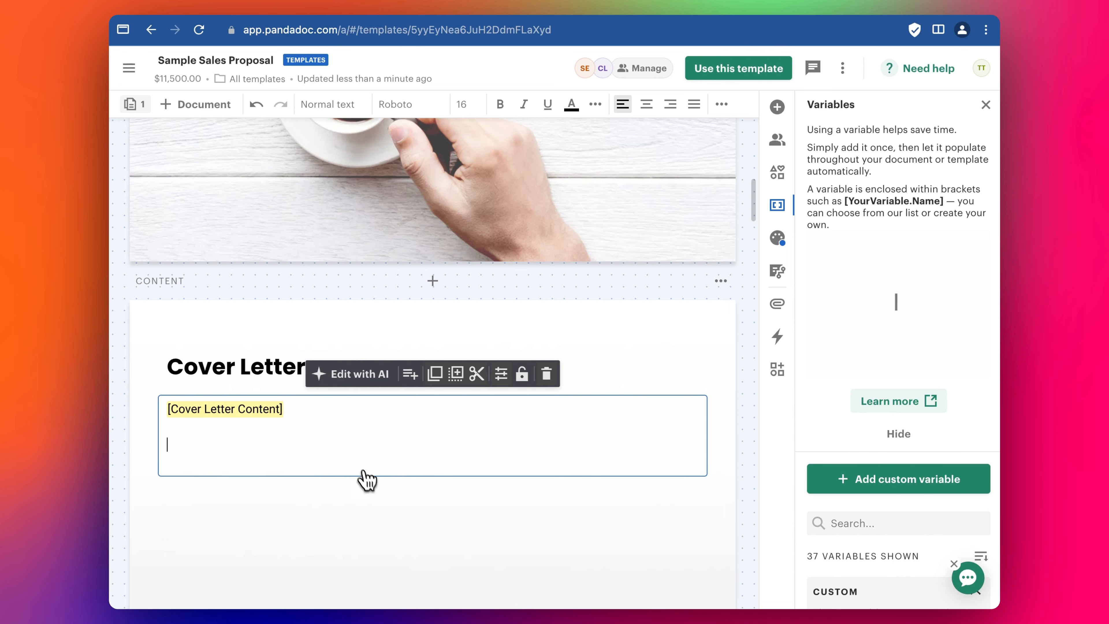
{"action": "key", "text": "BackSpace"}
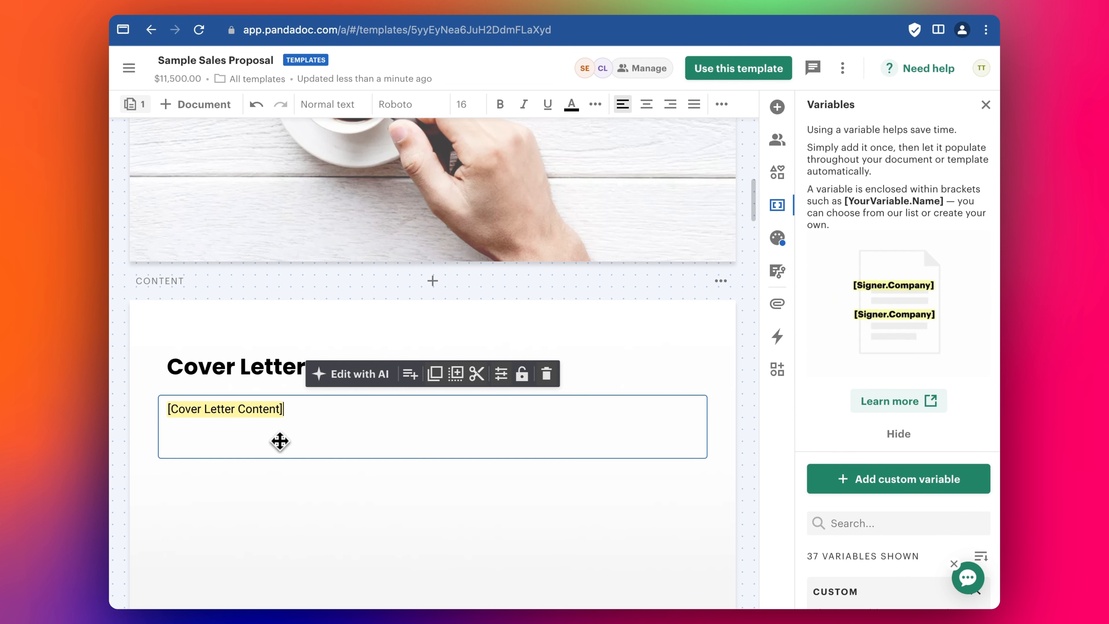
{"action": "scroll", "coordinate": [433, 315], "scroll_direction": "up", "scroll_amount": 6}
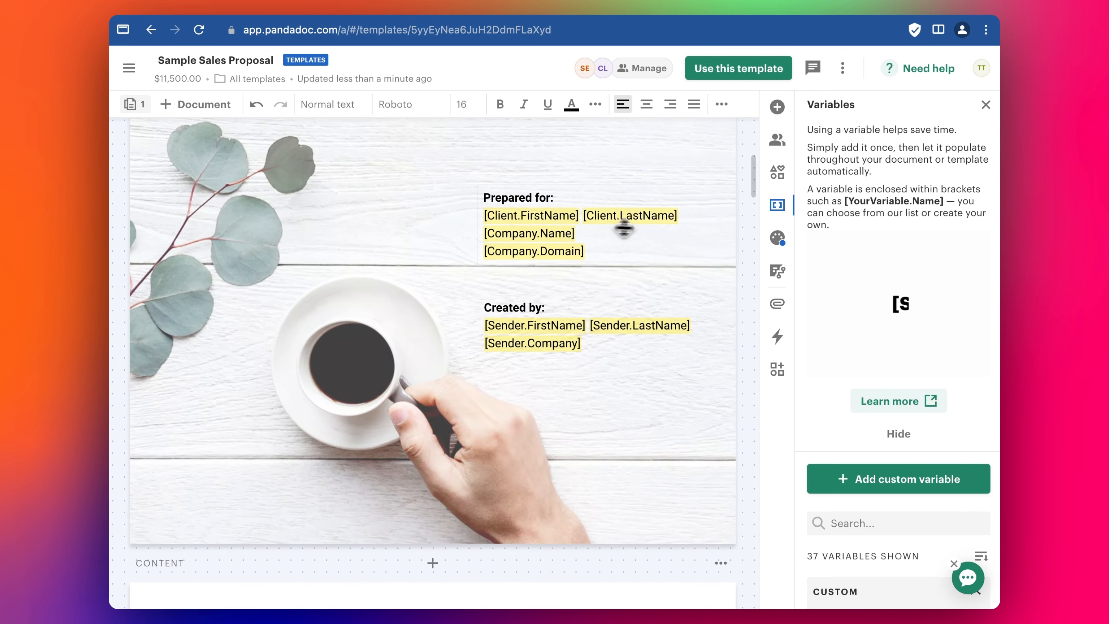
{"action": "left_click", "coordinate": [383, 5]}
{"action": "scroll", "coordinate": [795, 349], "scroll_direction": "down", "scroll_amount": 1}
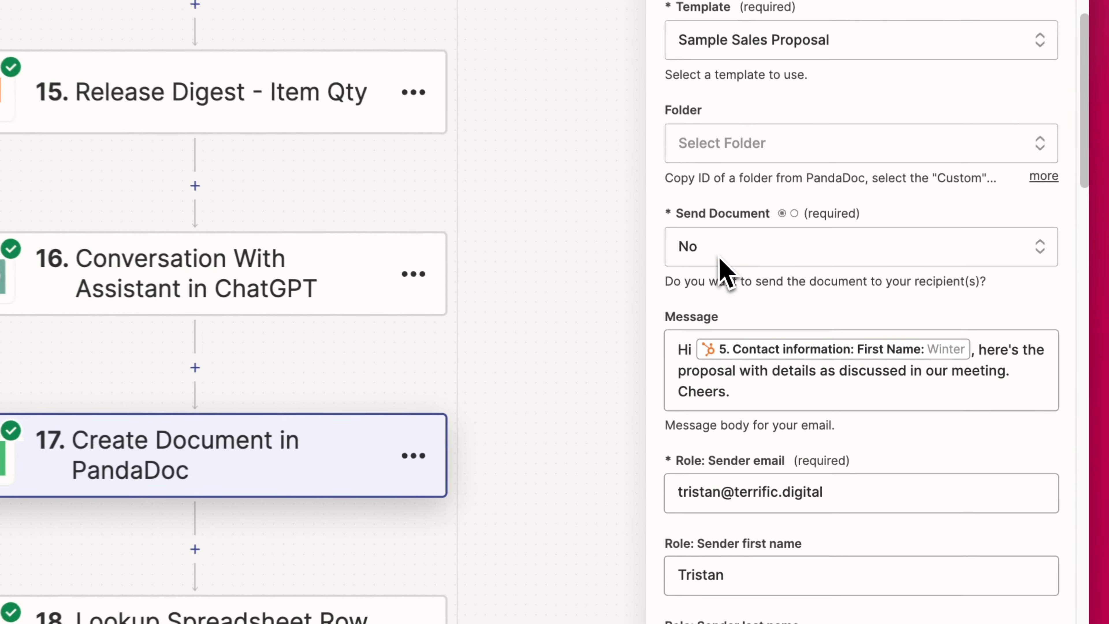
{"action": "scroll", "coordinate": [786, 354], "scroll_direction": "down", "scroll_amount": 1}
{"action": "scroll", "coordinate": [717, 362], "scroll_direction": "down", "scroll_amount": 3}
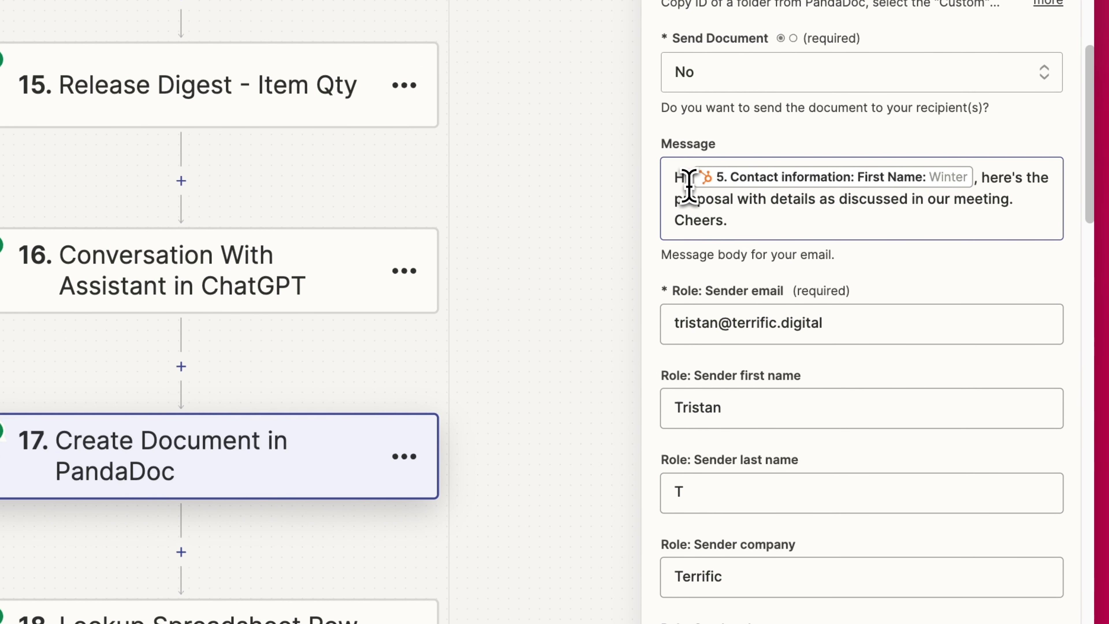
{"action": "left_click_drag", "start_coordinate": [676, 174], "coordinate": [763, 229]}
{"action": "left_click", "coordinate": [769, 218]}
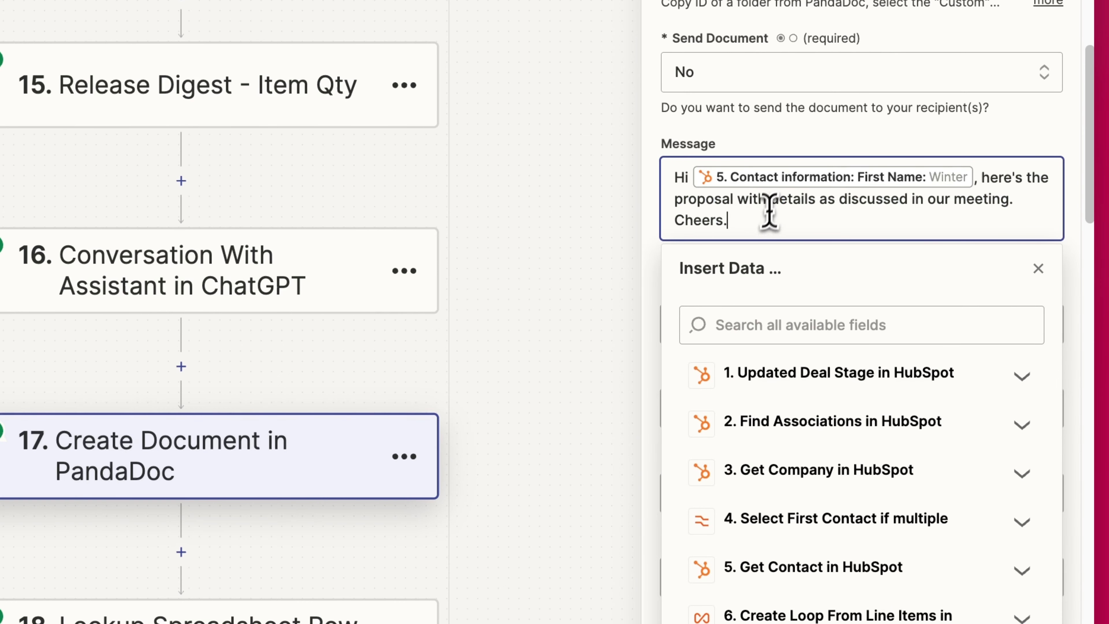
{"action": "left_click", "coordinate": [769, 131]}
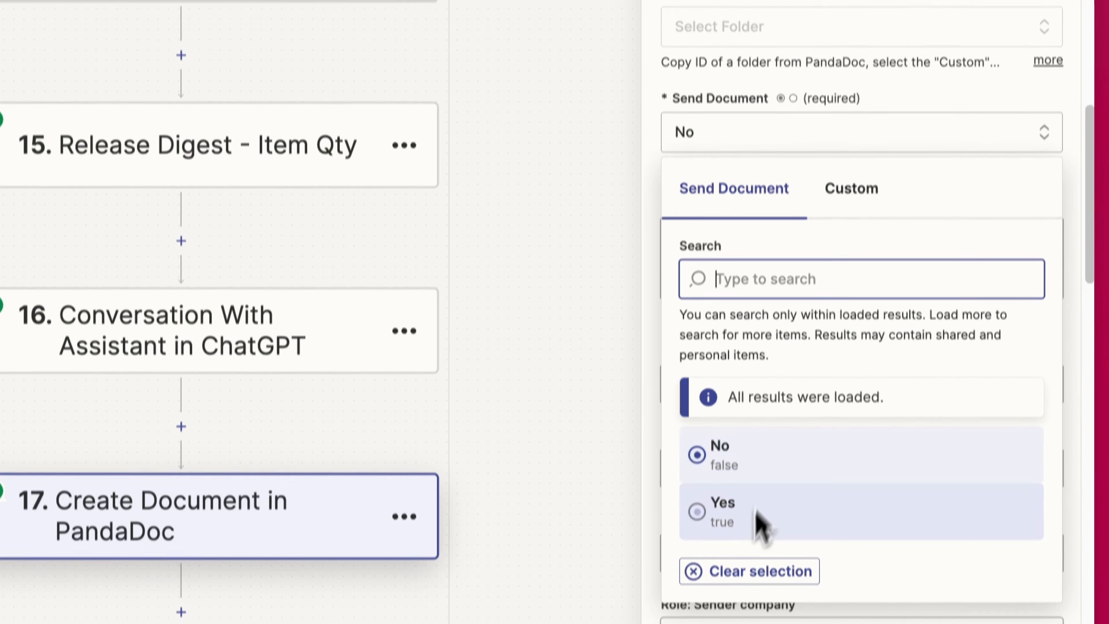
{"action": "left_click", "coordinate": [1017, 72]}
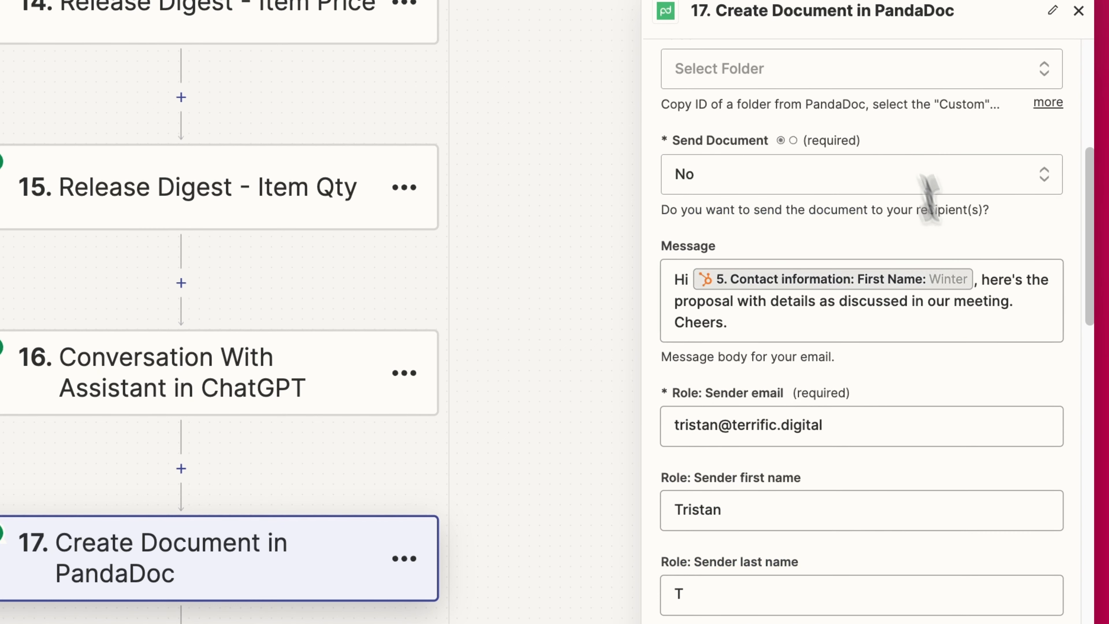
{"action": "left_click", "coordinate": [789, 302]}
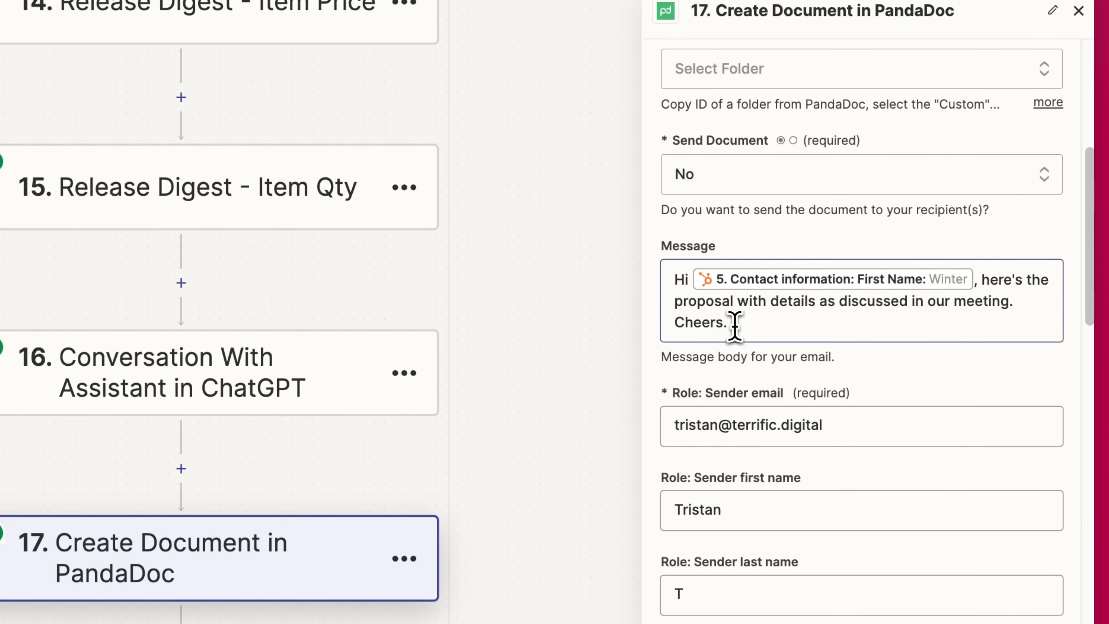
{"action": "left_click_drag", "start_coordinate": [691, 279], "coordinate": [768, 318]}
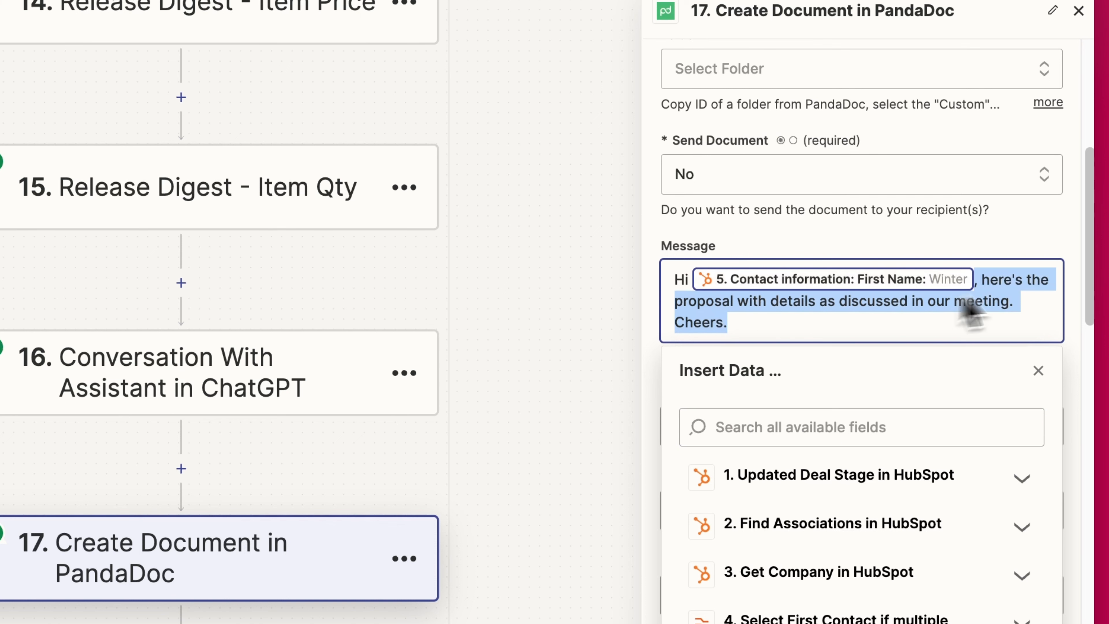
{"action": "left_click", "coordinate": [1066, 229]}
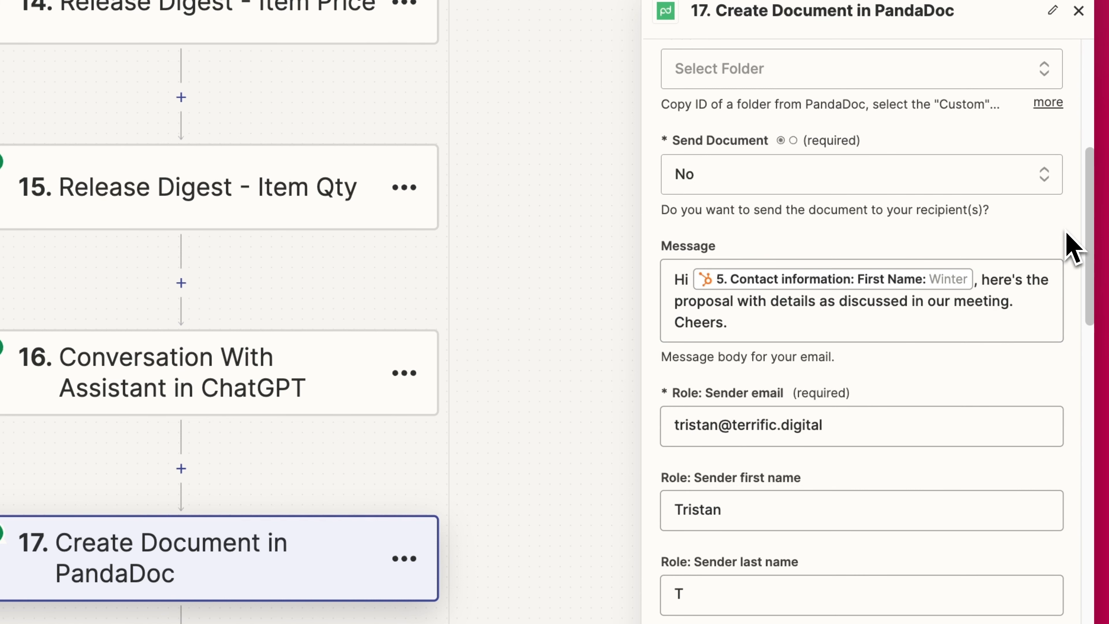
{"action": "scroll", "coordinate": [1072, 247], "scroll_direction": "down", "scroll_amount": 3}
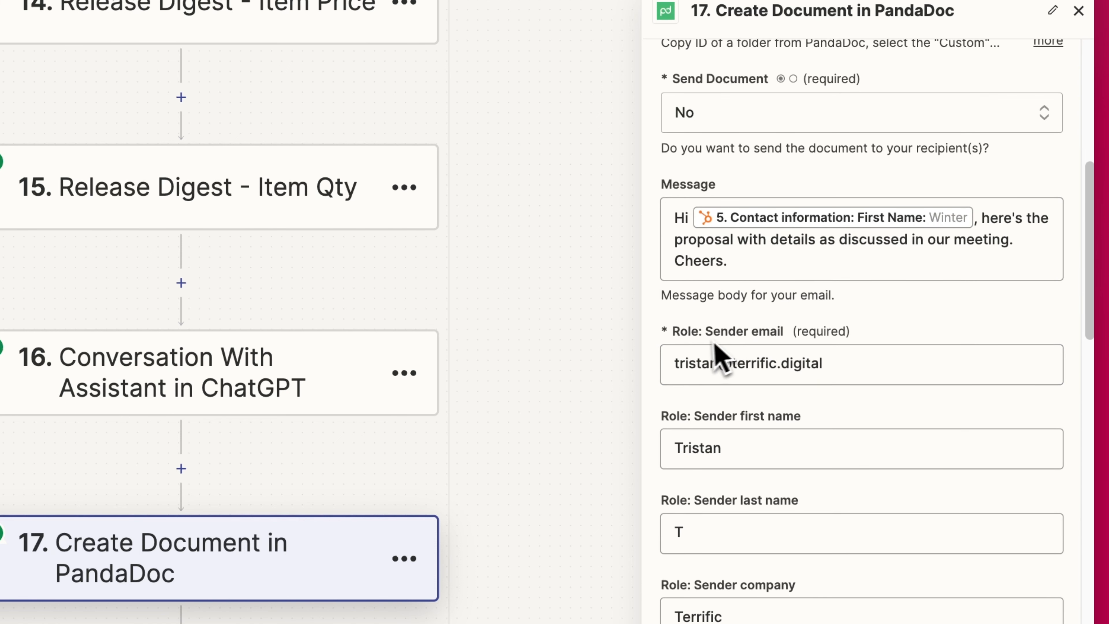
{"action": "scroll", "coordinate": [727, 338], "scroll_direction": "down", "scroll_amount": 1}
{"action": "scroll", "coordinate": [752, 336], "scroll_direction": "down", "scroll_amount": 2}
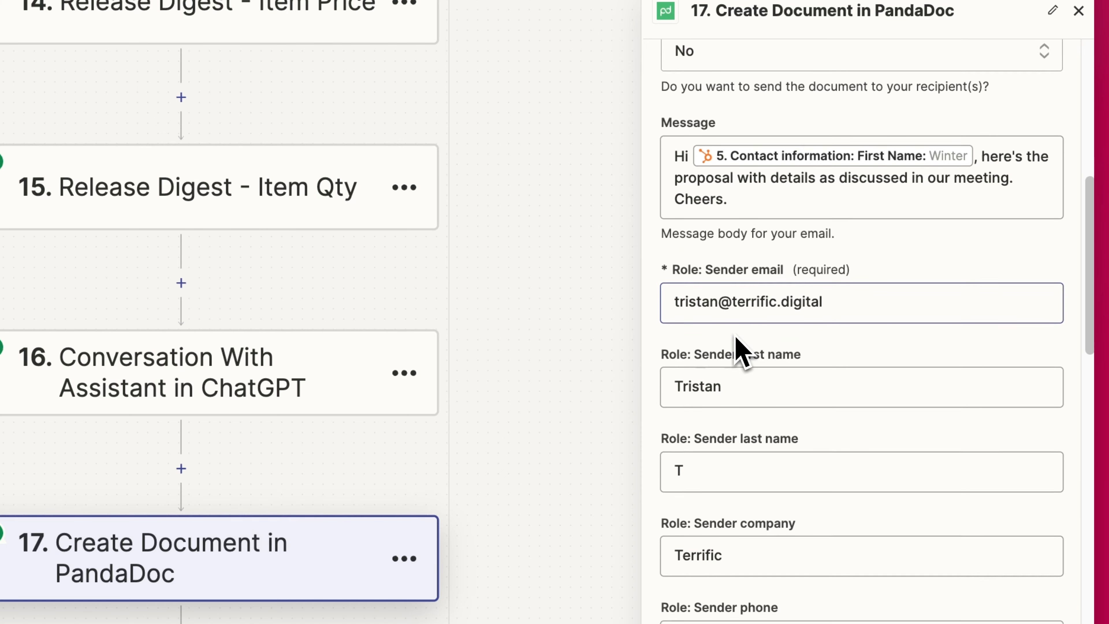
{"action": "scroll", "coordinate": [743, 349], "scroll_direction": "down", "scroll_amount": 10}
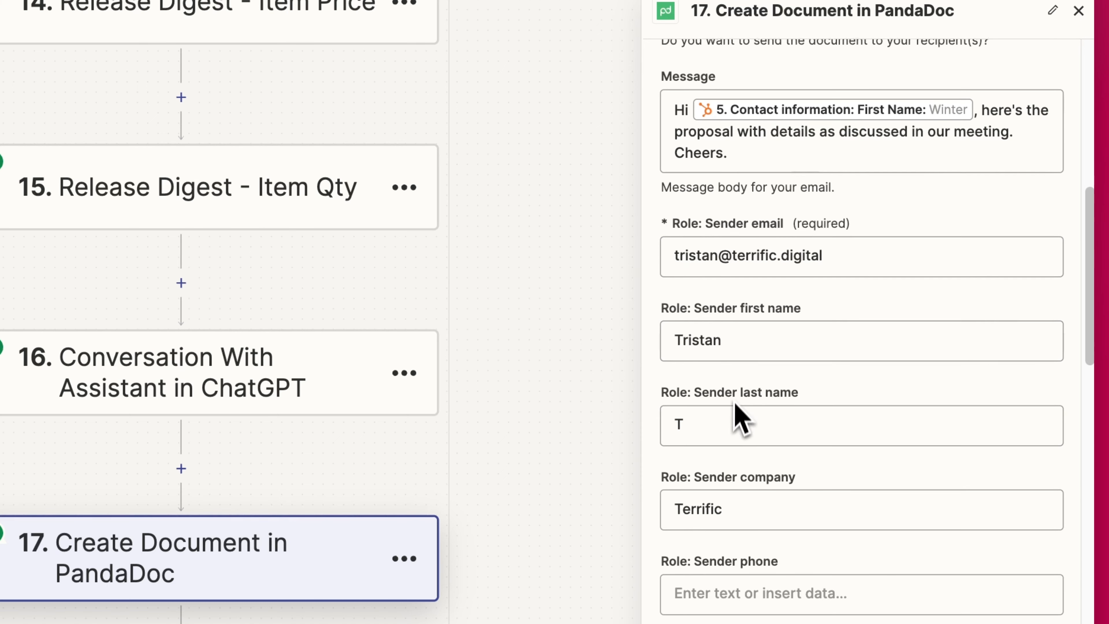
{"action": "scroll", "coordinate": [800, 277], "scroll_direction": "down", "scroll_amount": 2}
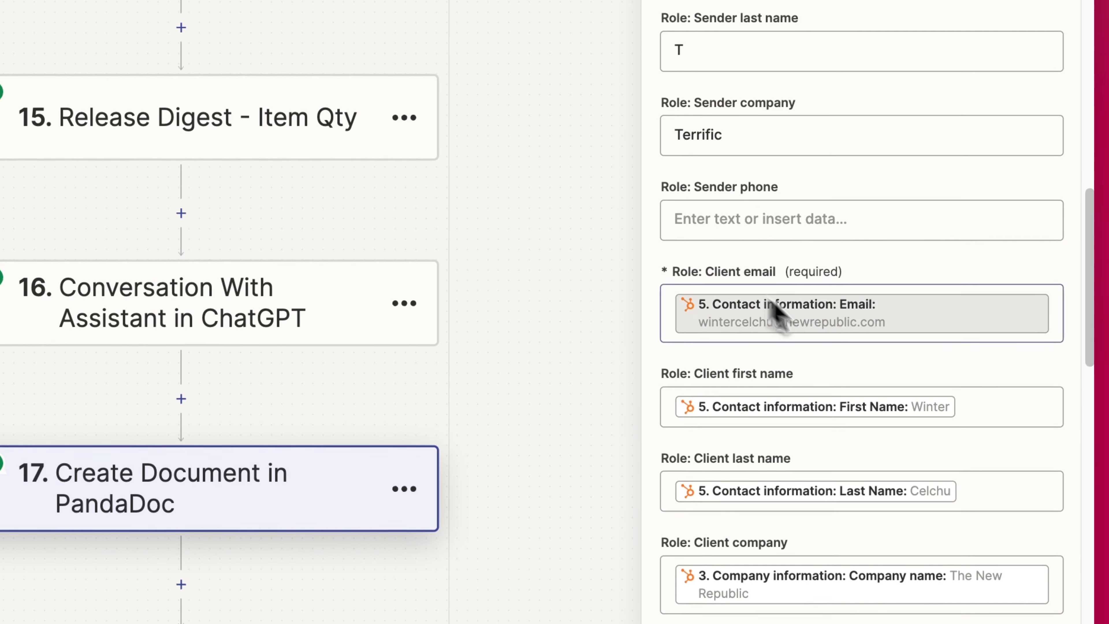
{"action": "scroll", "coordinate": [762, 280], "scroll_direction": "down", "scroll_amount": 3}
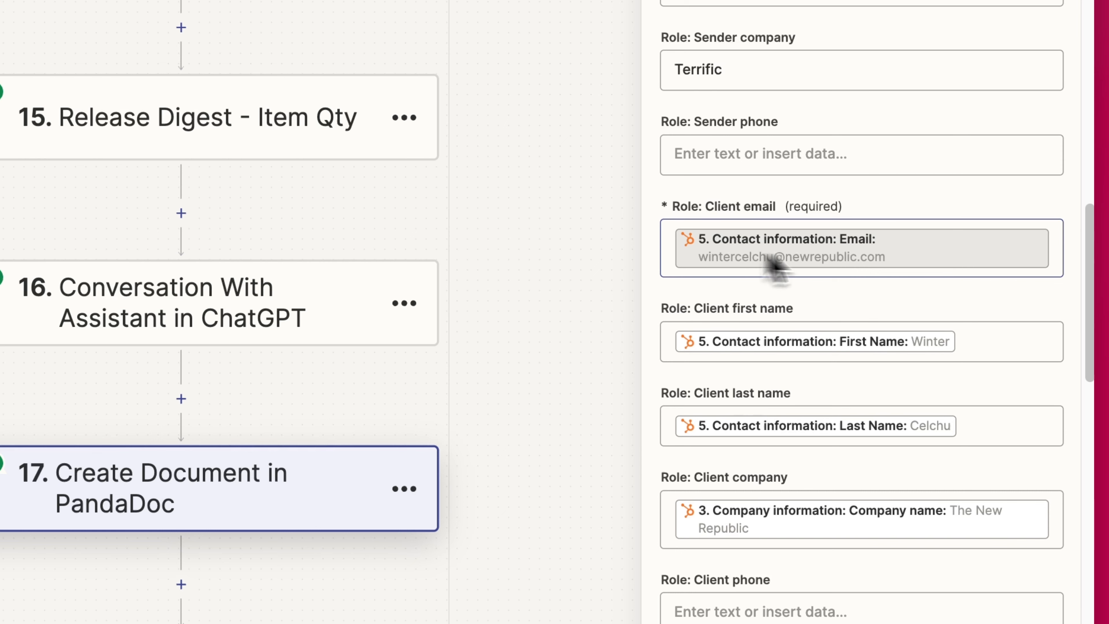
{"action": "scroll", "coordinate": [760, 258], "scroll_direction": "down", "scroll_amount": 3}
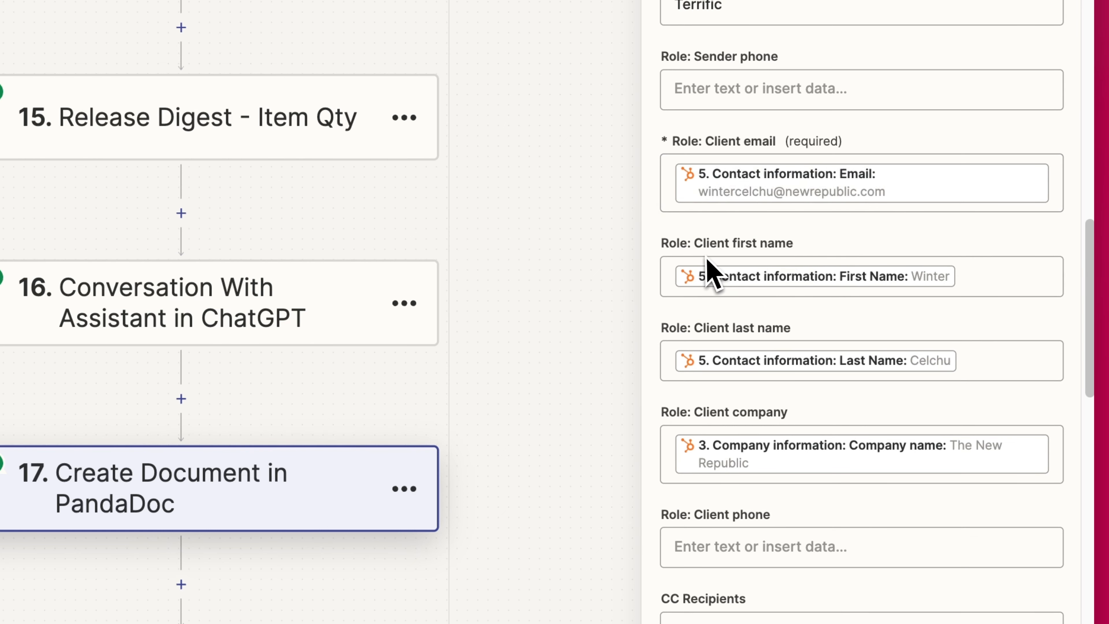
{"action": "scroll", "coordinate": [748, 433], "scroll_direction": "down", "scroll_amount": 3}
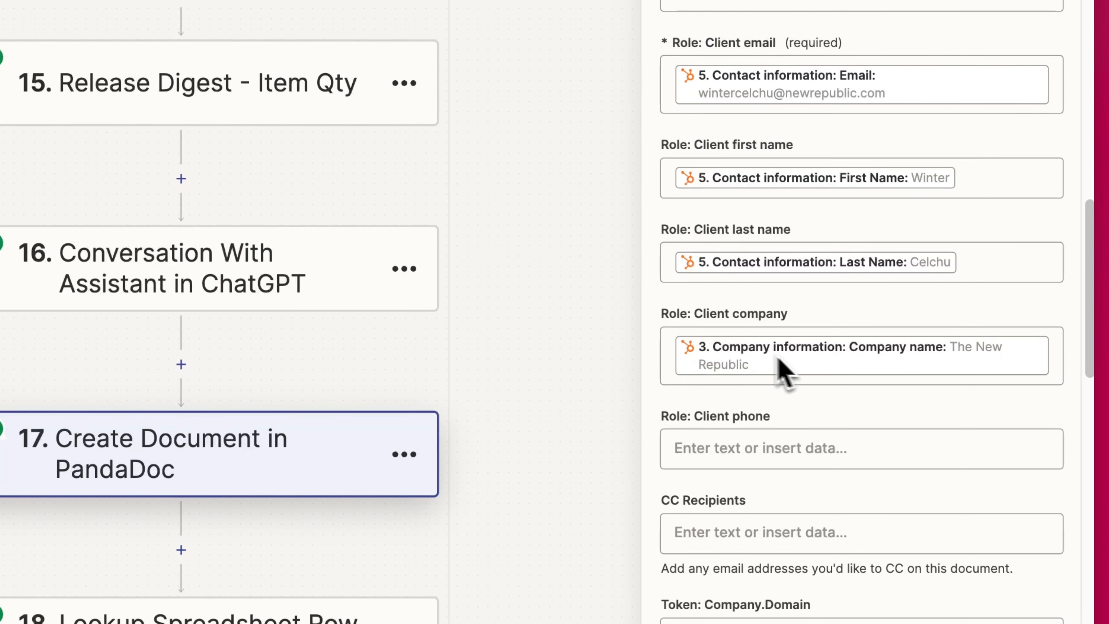
{"action": "scroll", "coordinate": [779, 358], "scroll_direction": "down", "scroll_amount": 2}
{"action": "scroll", "coordinate": [762, 328], "scroll_direction": "down", "scroll_amount": 6}
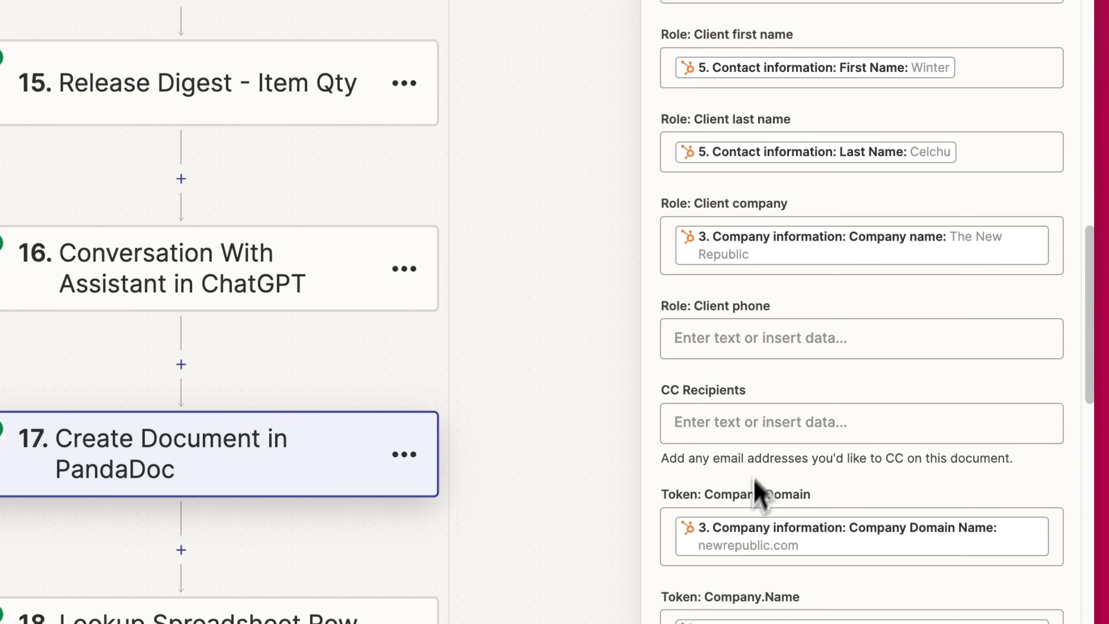
{"action": "scroll", "coordinate": [775, 493], "scroll_direction": "down", "scroll_amount": 2}
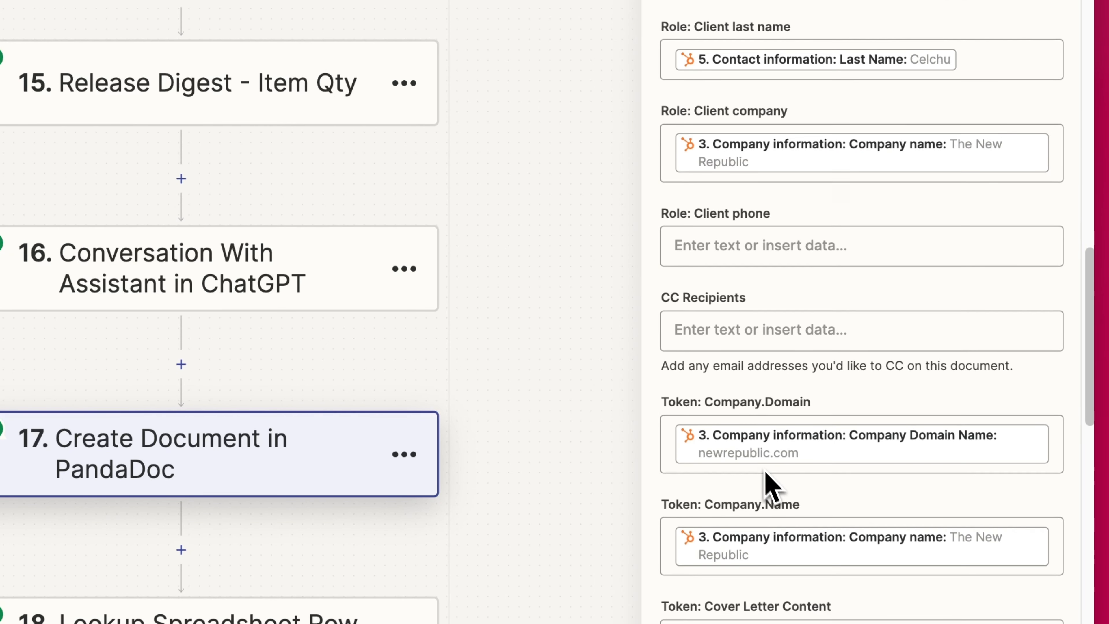
{"action": "scroll", "coordinate": [808, 472], "scroll_direction": "down", "scroll_amount": 2}
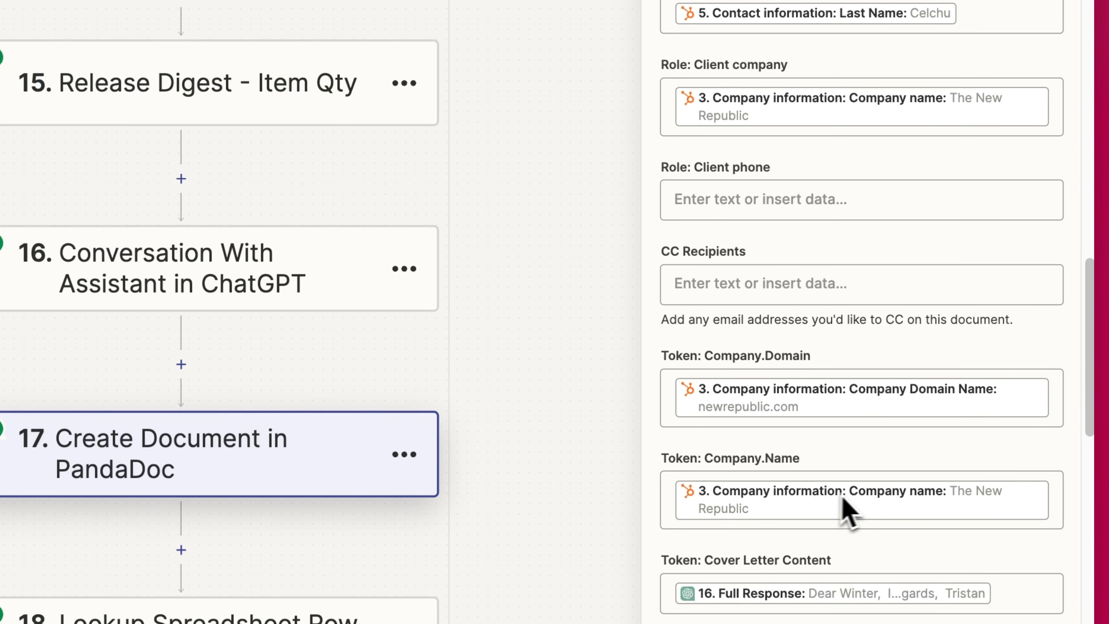
{"action": "scroll", "coordinate": [849, 514], "scroll_direction": "down", "scroll_amount": 1}
{"action": "scroll", "coordinate": [775, 481], "scroll_direction": "up", "scroll_amount": 3}
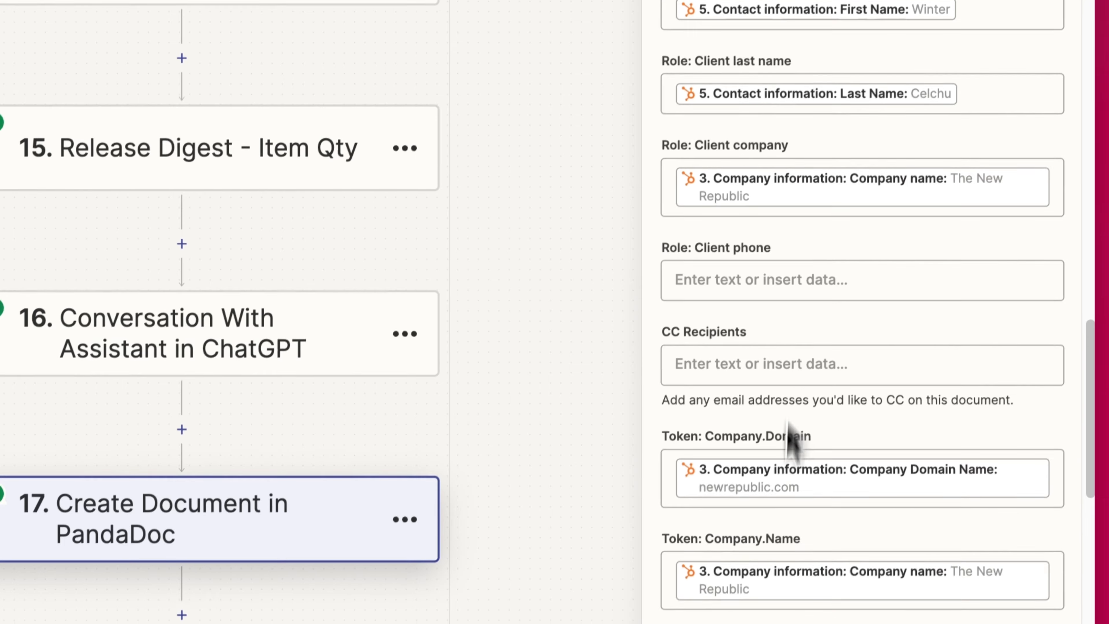
{"action": "scroll", "coordinate": [788, 536], "scroll_direction": "down", "scroll_amount": 1}
{"action": "scroll", "coordinate": [807, 503], "scroll_direction": "down", "scroll_amount": 3}
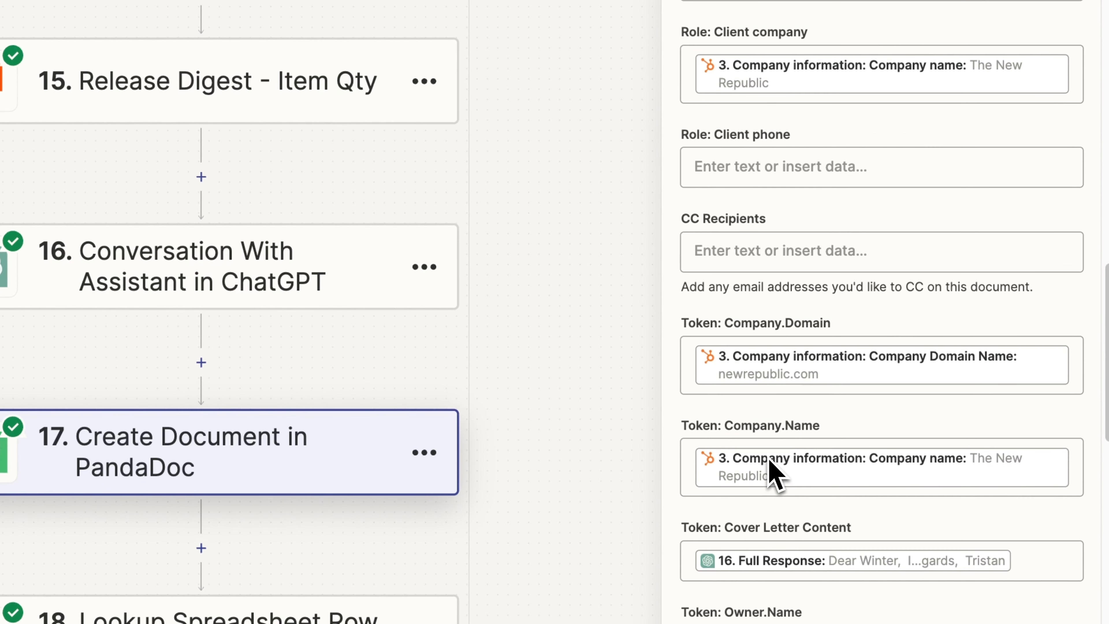
{"action": "scroll", "coordinate": [767, 477], "scroll_direction": "down", "scroll_amount": 1}
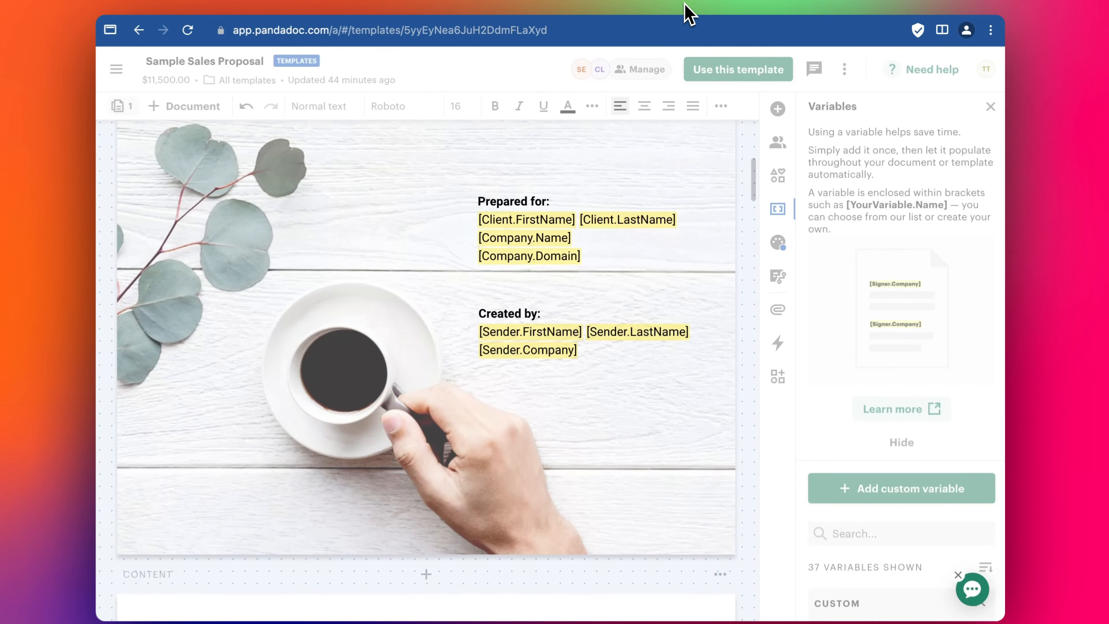
- Check the [Cover Letter Content] placeholder and deselect the Cover Letter block
{"action": "scroll", "coordinate": [582, 255], "scroll_direction": "down", "scroll_amount": 9}
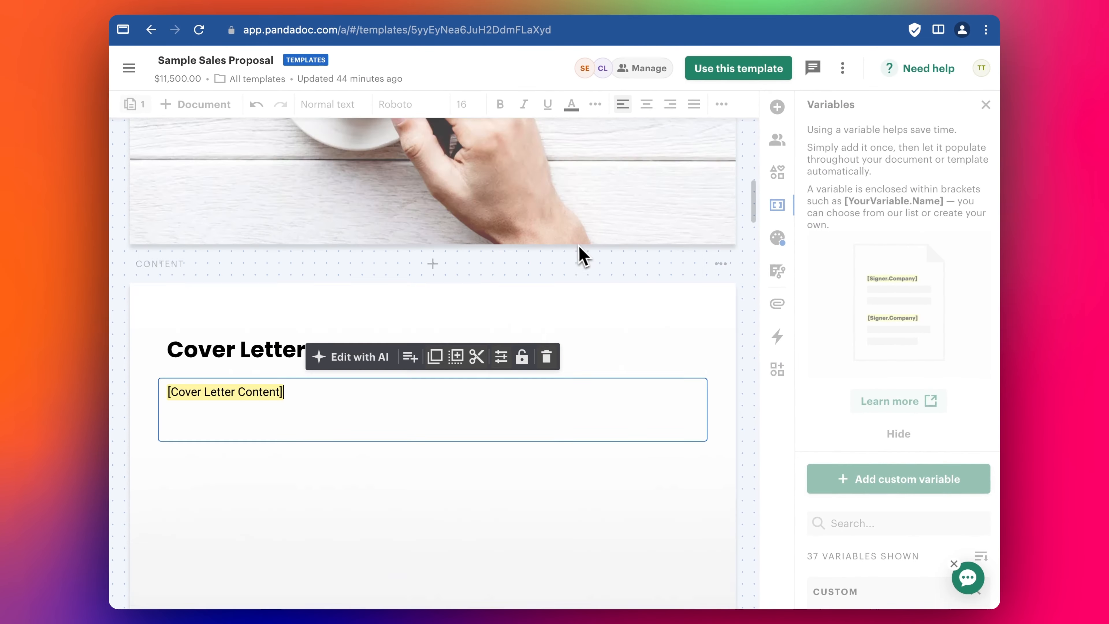
{"action": "left_click", "coordinate": [273, 404]}
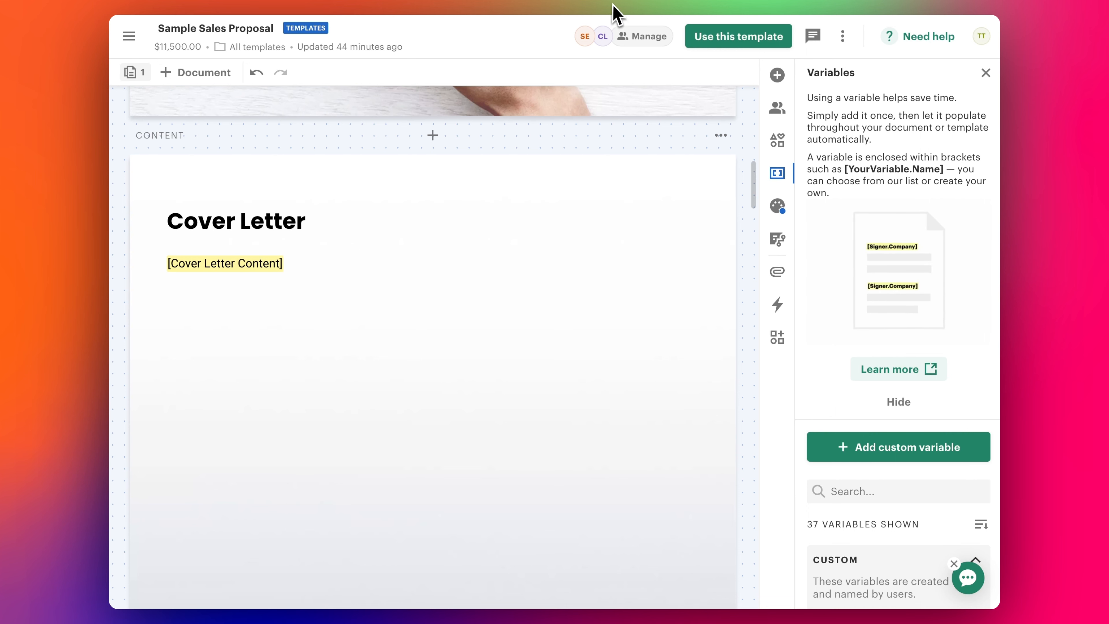
{"action": "left_click", "coordinate": [390, 1]}
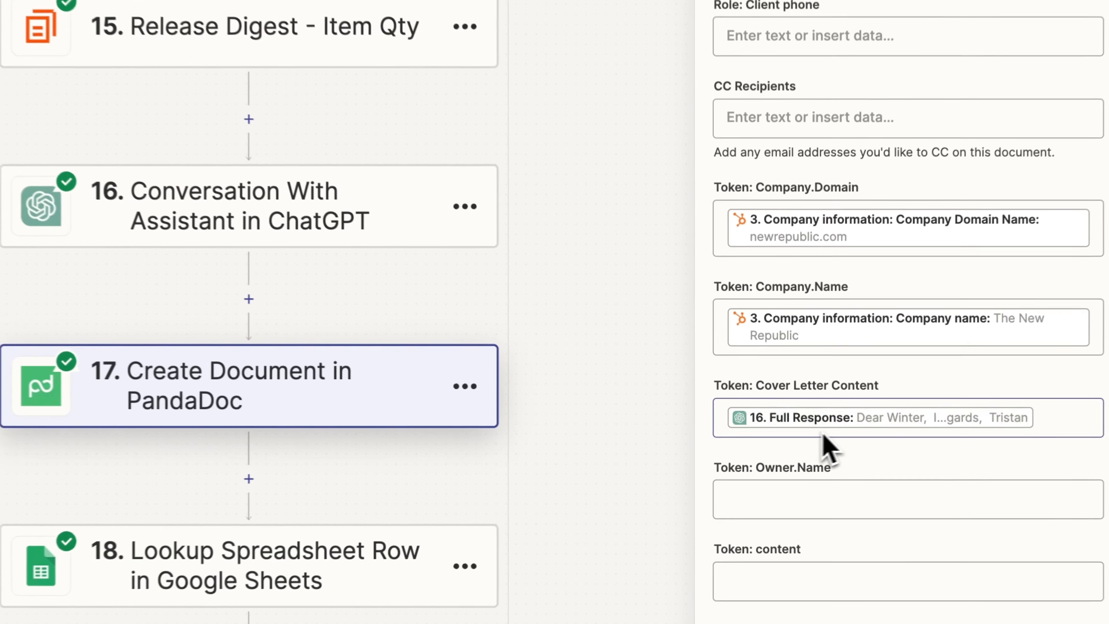
- Scroll step 17 past the Cover Letter Content token to Pricing Table 1 in US Dollar
{"action": "scroll", "coordinate": [904, 419], "scroll_direction": "down", "scroll_amount": 3}
{"action": "scroll", "coordinate": [795, 432], "scroll_direction": "down", "scroll_amount": 3}
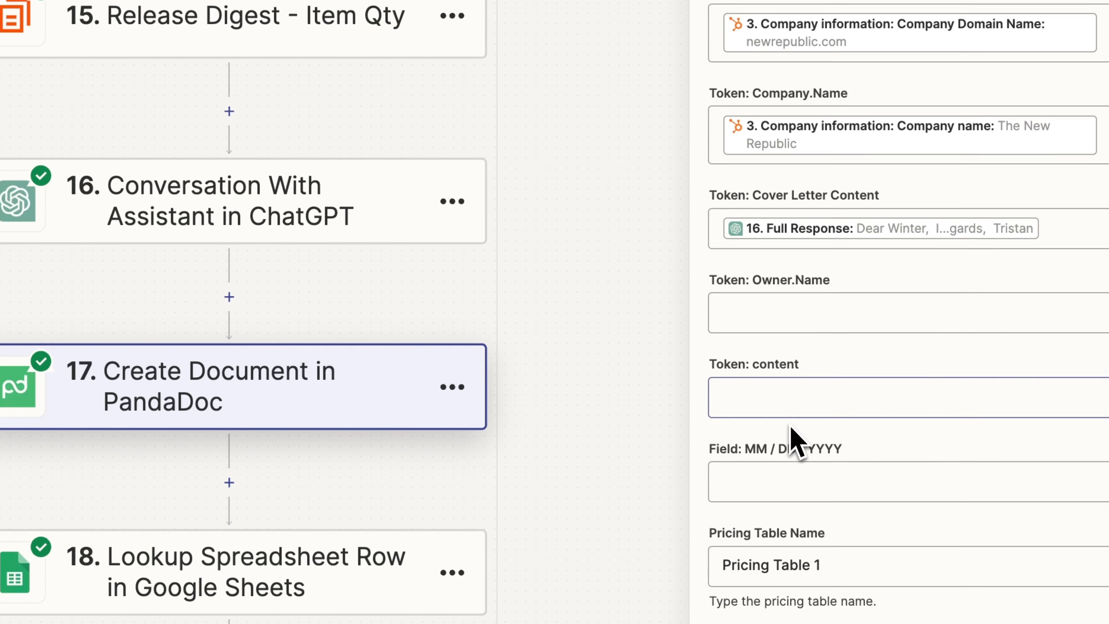
{"action": "scroll", "coordinate": [889, 446], "scroll_direction": "down", "scroll_amount": 5}
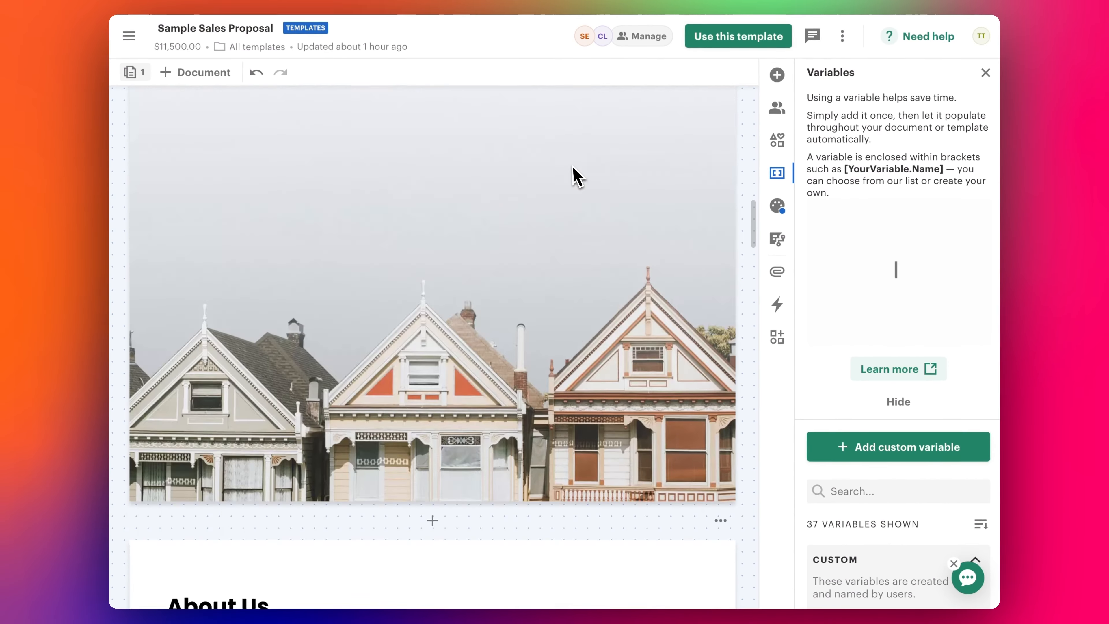
- Review the template's signature section and pricing table totalling $11,500.00
{"action": "scroll", "coordinate": [577, 178], "scroll_direction": "down", "scroll_amount": 20}
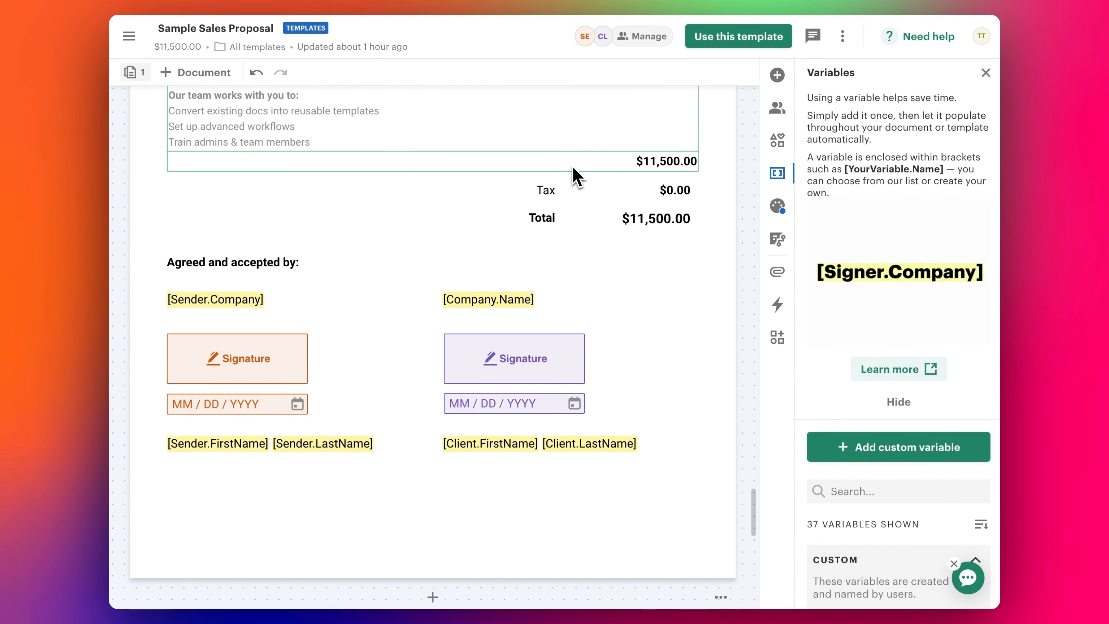
{"action": "scroll", "coordinate": [576, 177], "scroll_direction": "up", "scroll_amount": 6}
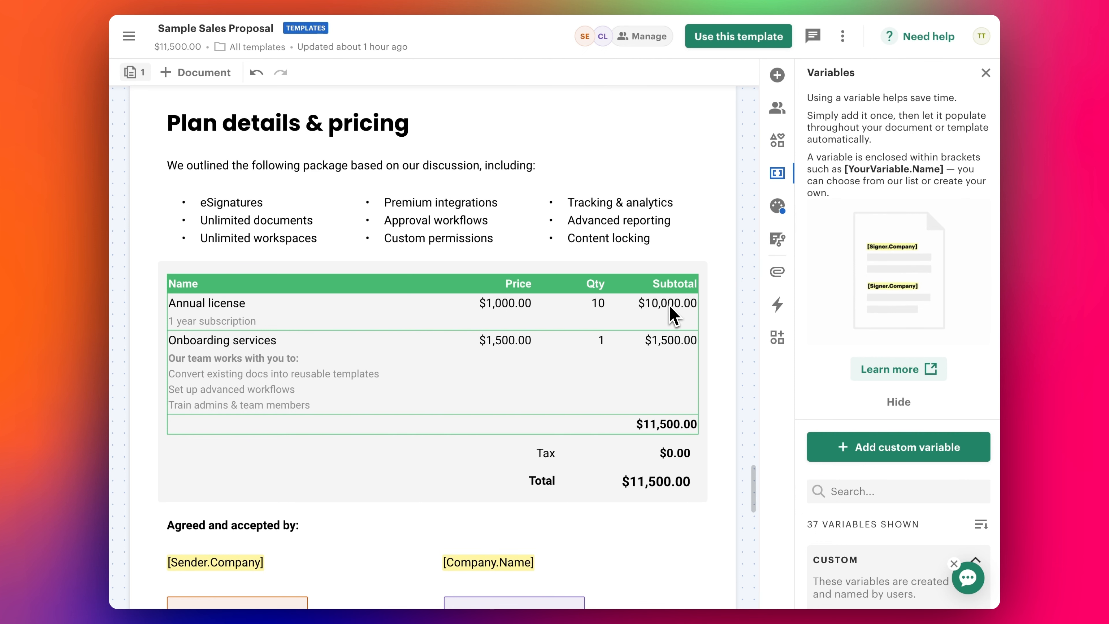
{"action": "scroll", "coordinate": [674, 314], "scroll_direction": "down", "scroll_amount": 1}
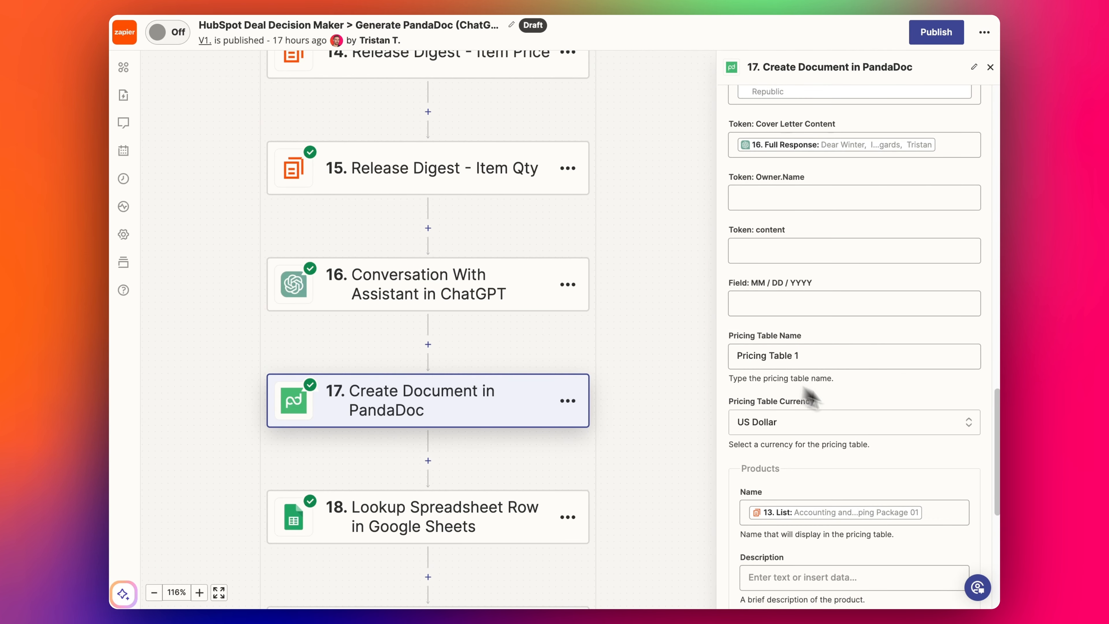
- Retest step 17 so a new sample proposal document is created in PandaDoc
{"action": "scroll", "coordinate": [835, 409], "scroll_direction": "down", "scroll_amount": 2}
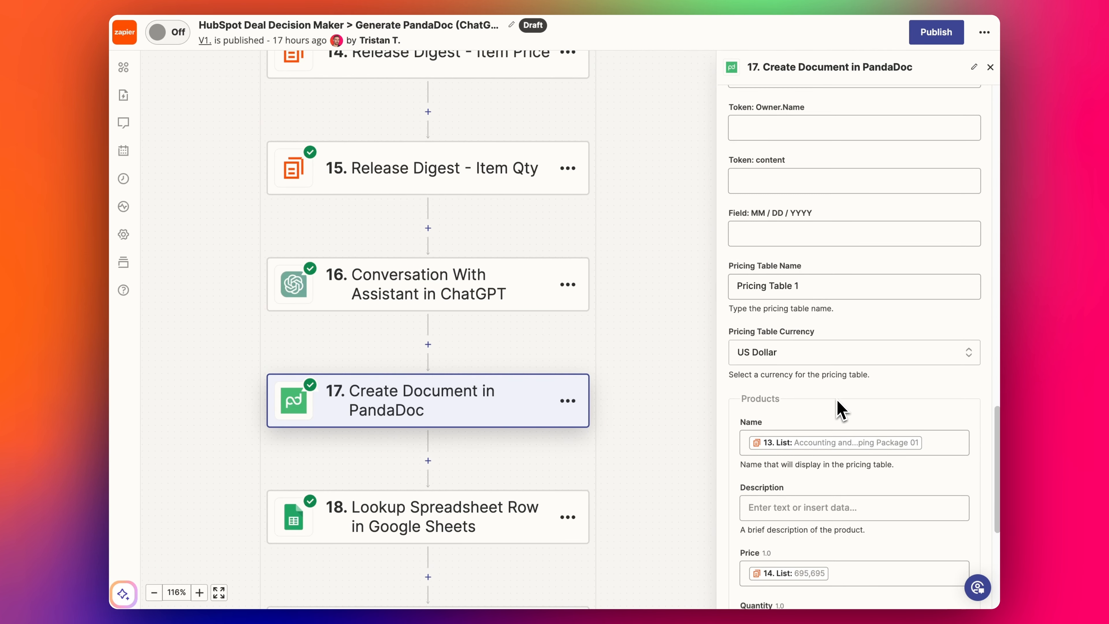
{"action": "scroll", "coordinate": [778, 426], "scroll_direction": "down", "scroll_amount": 3}
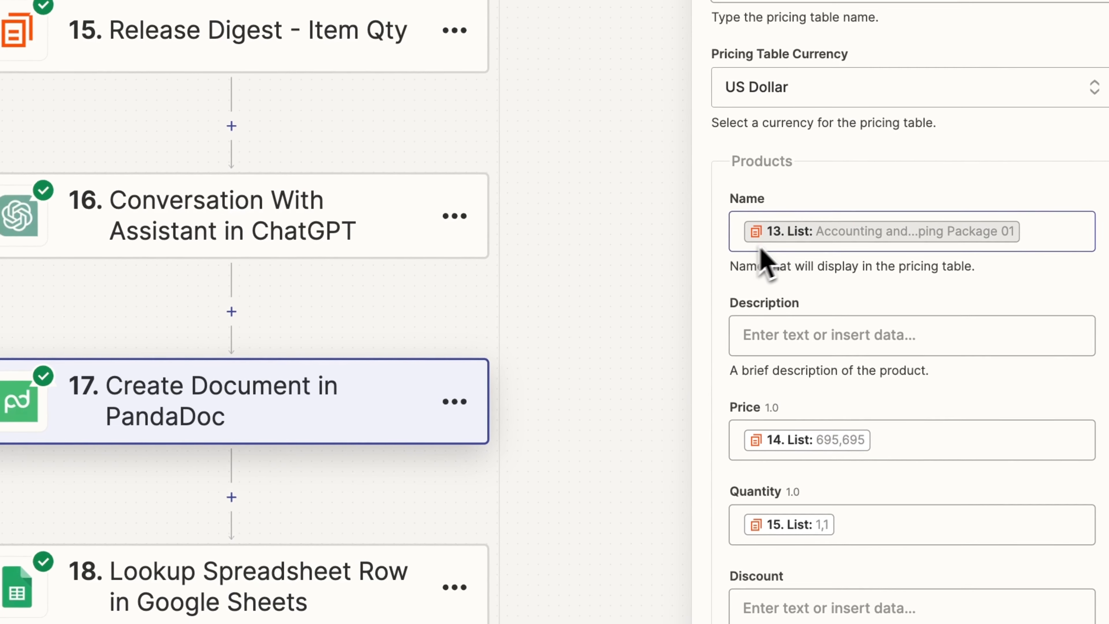
{"action": "scroll", "coordinate": [527, 214], "scroll_direction": "up", "scroll_amount": 2}
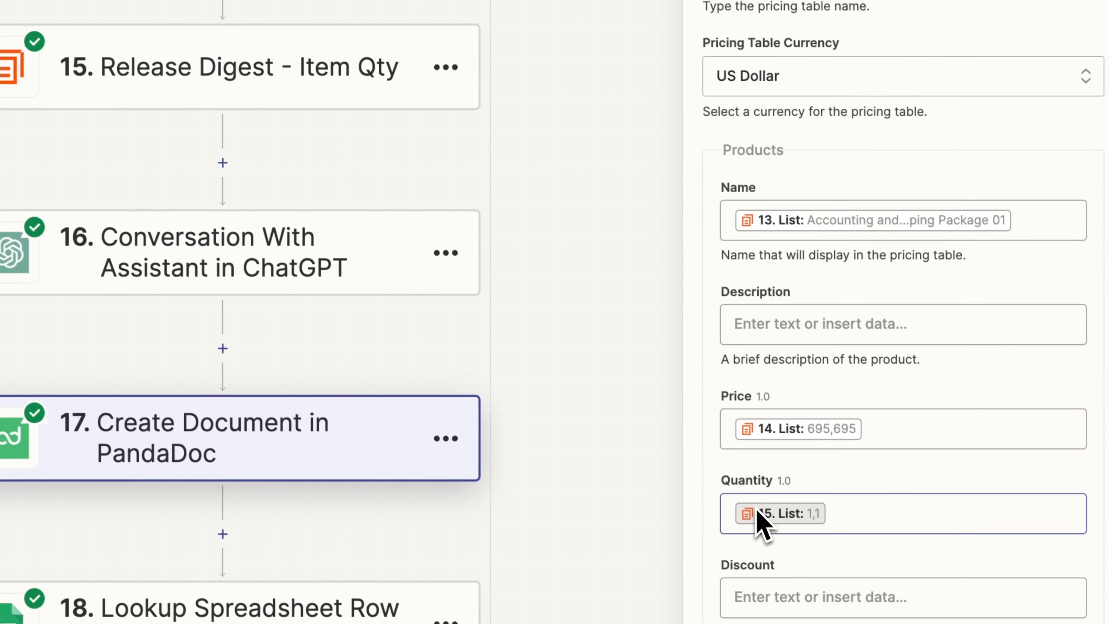
{"action": "scroll", "coordinate": [826, 492], "scroll_direction": "down", "scroll_amount": 1}
{"action": "scroll", "coordinate": [812, 472], "scroll_direction": "down", "scroll_amount": 1}
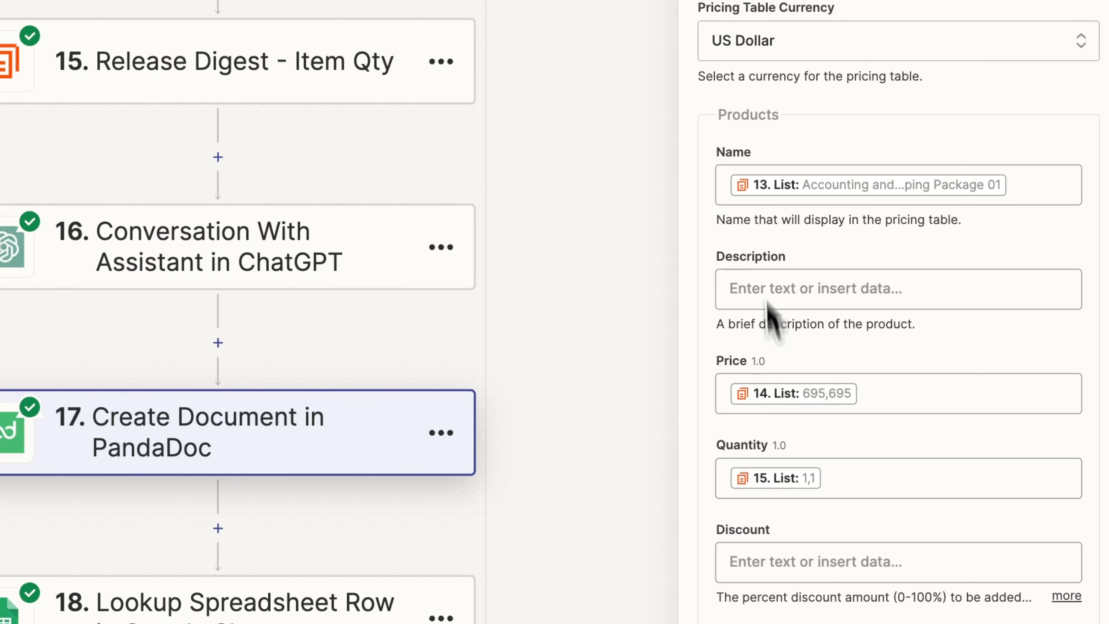
{"action": "scroll", "coordinate": [860, 402], "scroll_direction": "down", "scroll_amount": 1}
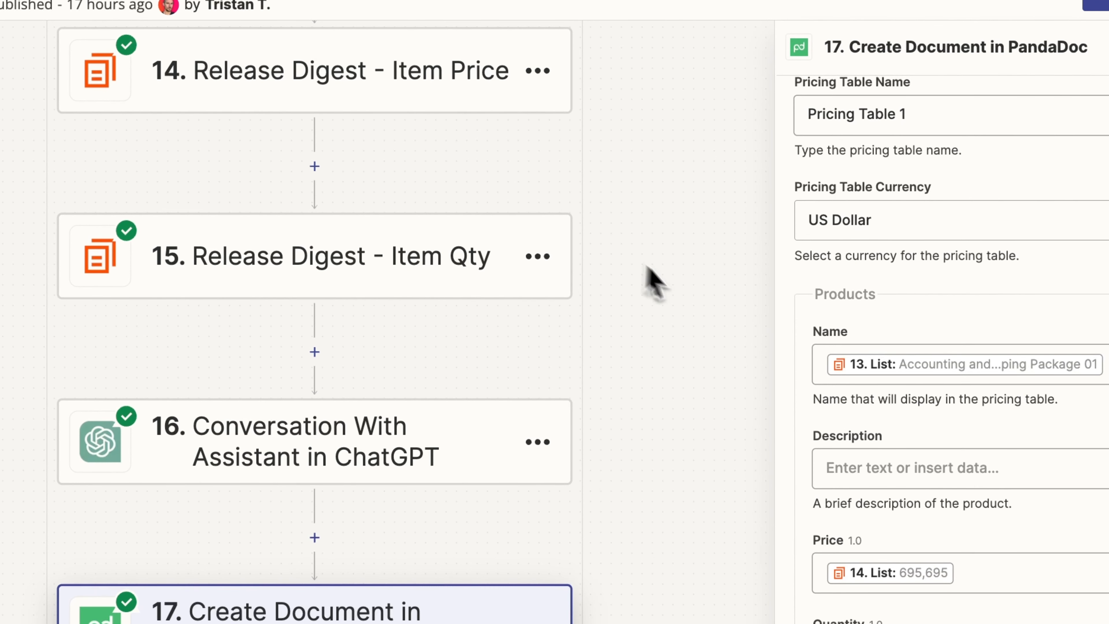
{"action": "scroll", "coordinate": [849, 258], "scroll_direction": "down", "scroll_amount": 5}
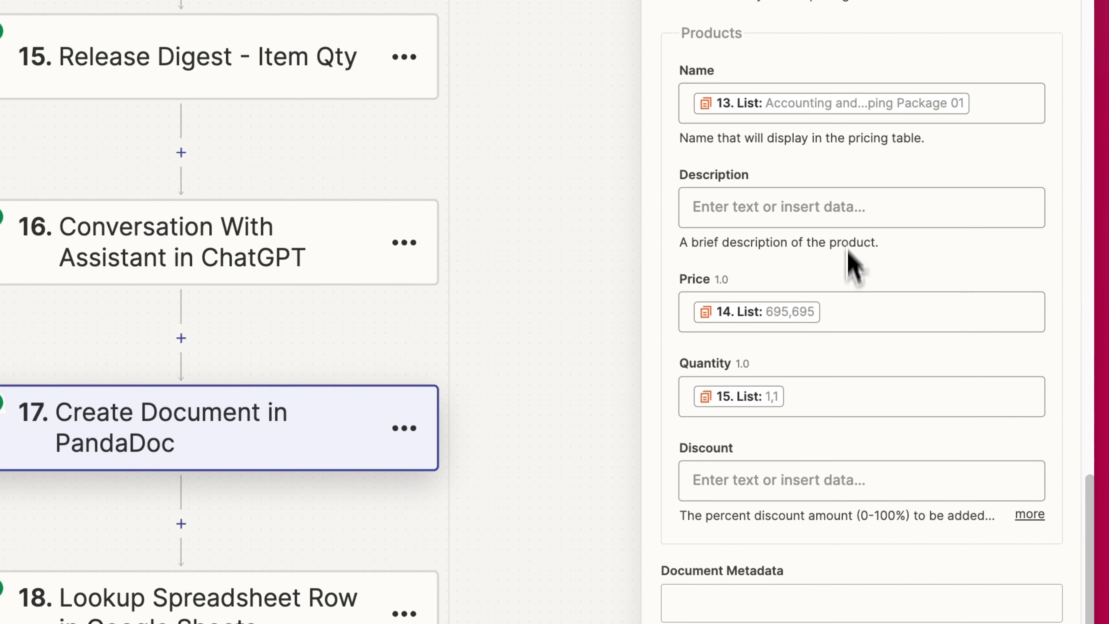
{"action": "left_click", "coordinate": [903, 562]}
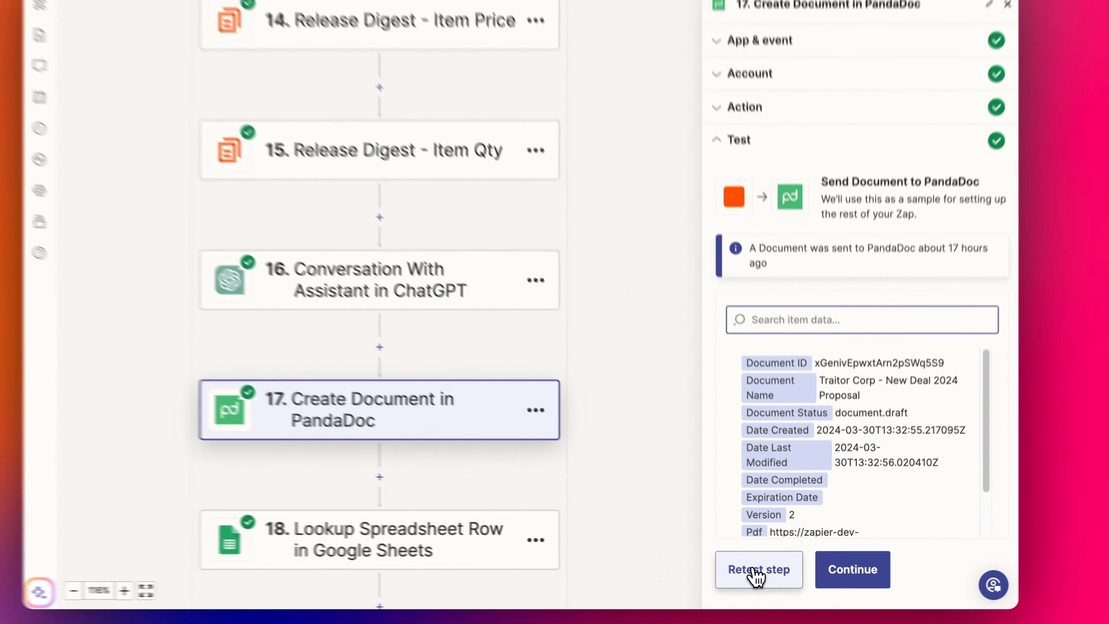
{"action": "left_click", "coordinate": [758, 571]}
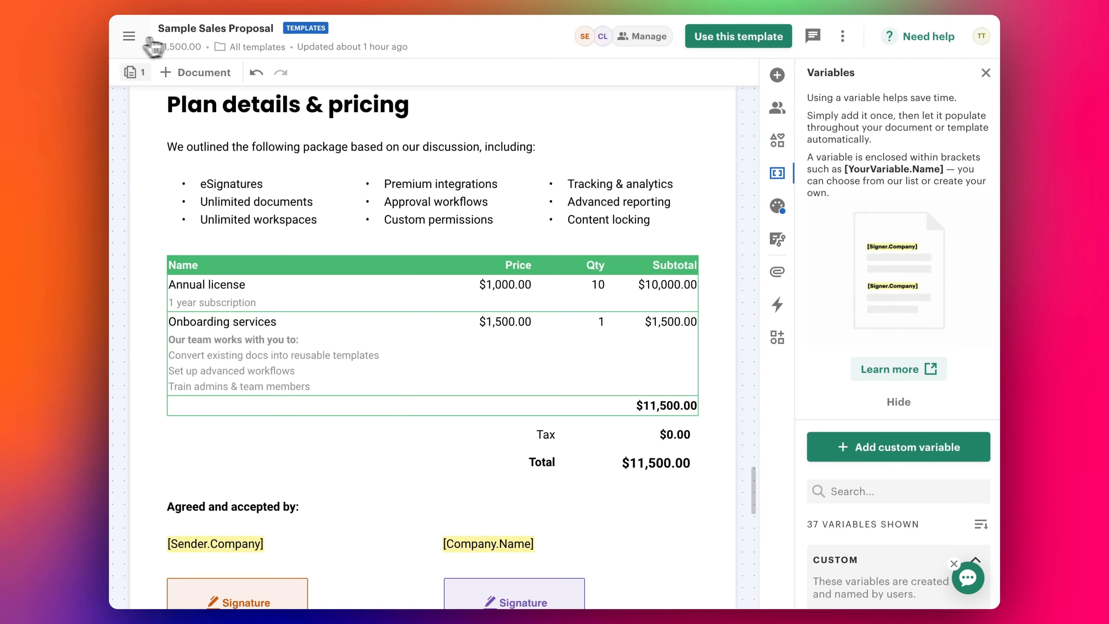
- Open 'The New Republic - New Deal 2024 Proposal' from My documents
{"action": "left_click", "coordinate": [129, 36]}
{"action": "left_click", "coordinate": [150, 287]}
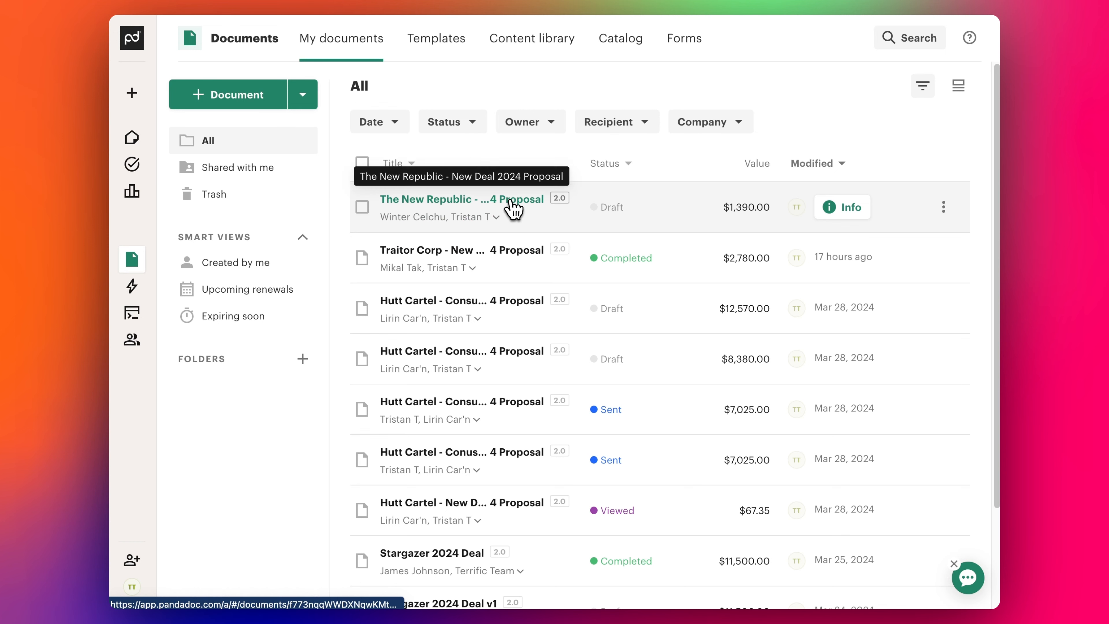
{"action": "left_click", "coordinate": [440, 203]}
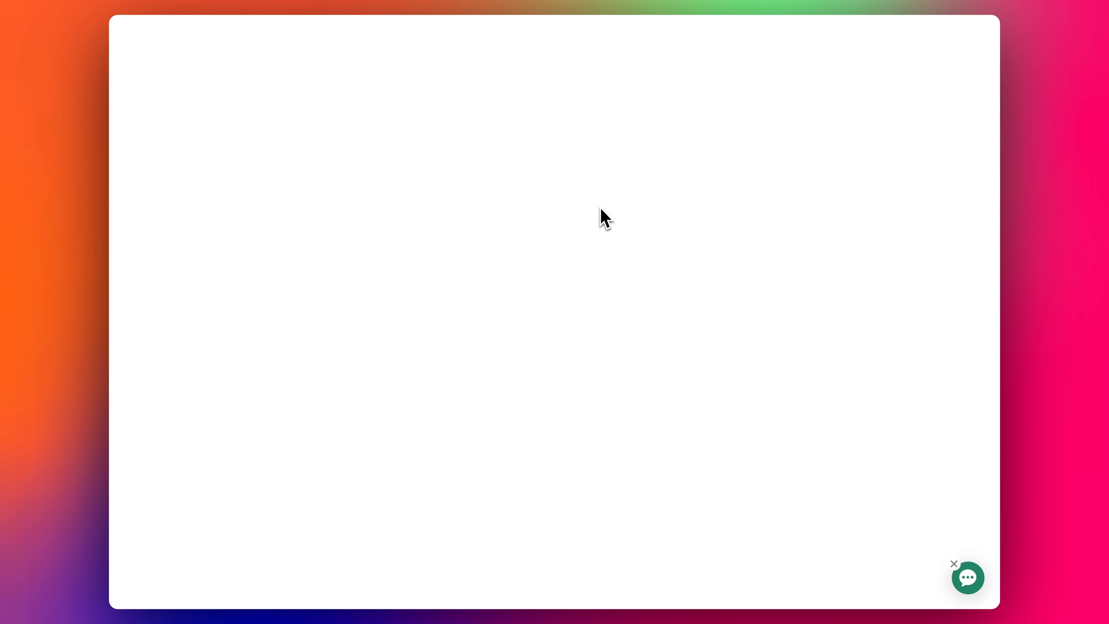
- Scroll to the proposal's Cover Letter and select its ChatGPT-filled text to see the value
{"action": "scroll", "coordinate": [295, 247], "scroll_direction": "down", "scroll_amount": 1}
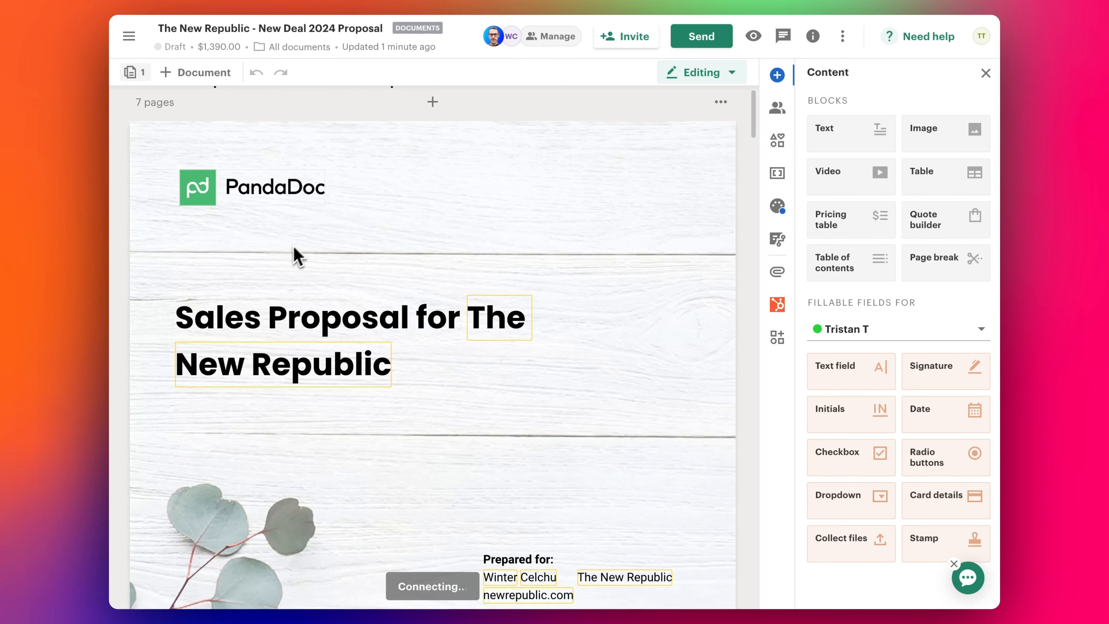
{"action": "scroll", "coordinate": [385, 374], "scroll_direction": "down", "scroll_amount": 5}
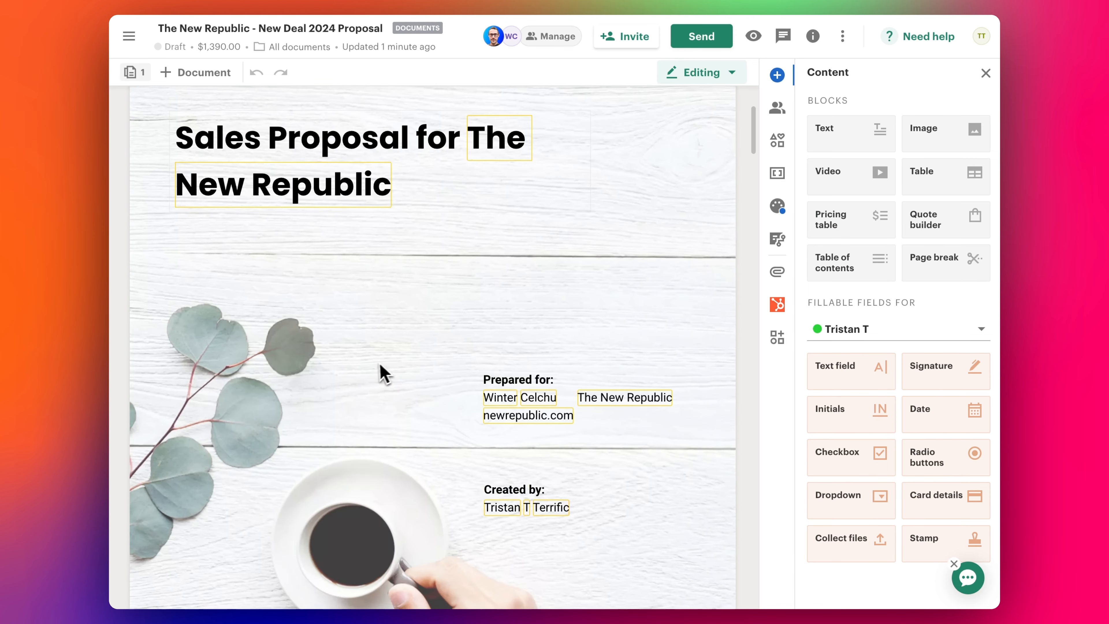
{"action": "scroll", "coordinate": [527, 398], "scroll_direction": "down", "scroll_amount": 5}
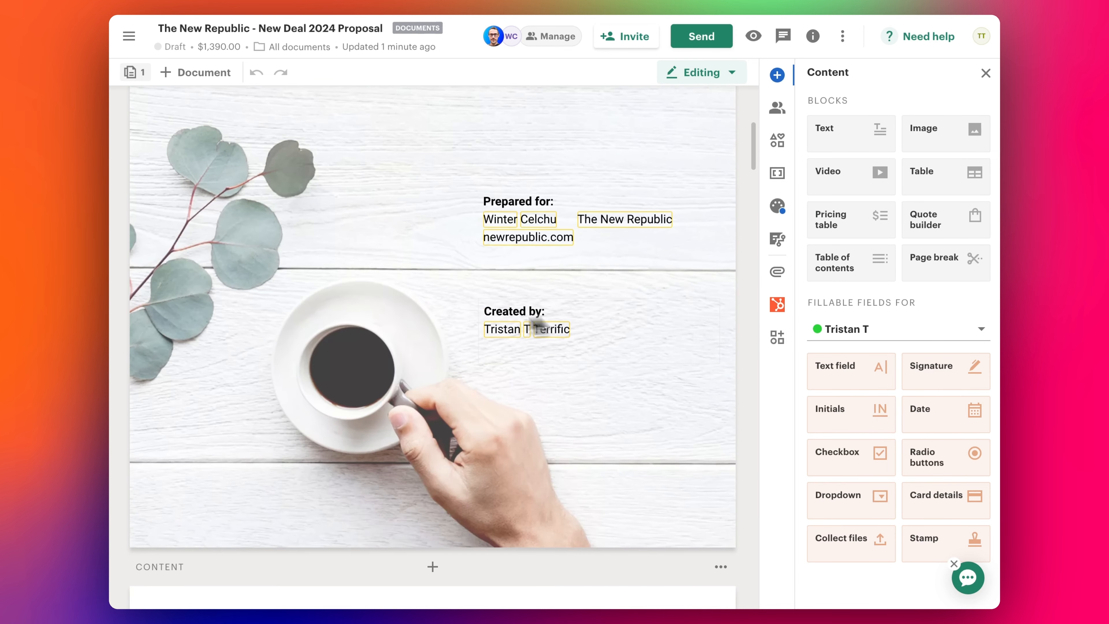
{"action": "scroll", "coordinate": [537, 325], "scroll_direction": "down", "scroll_amount": 13}
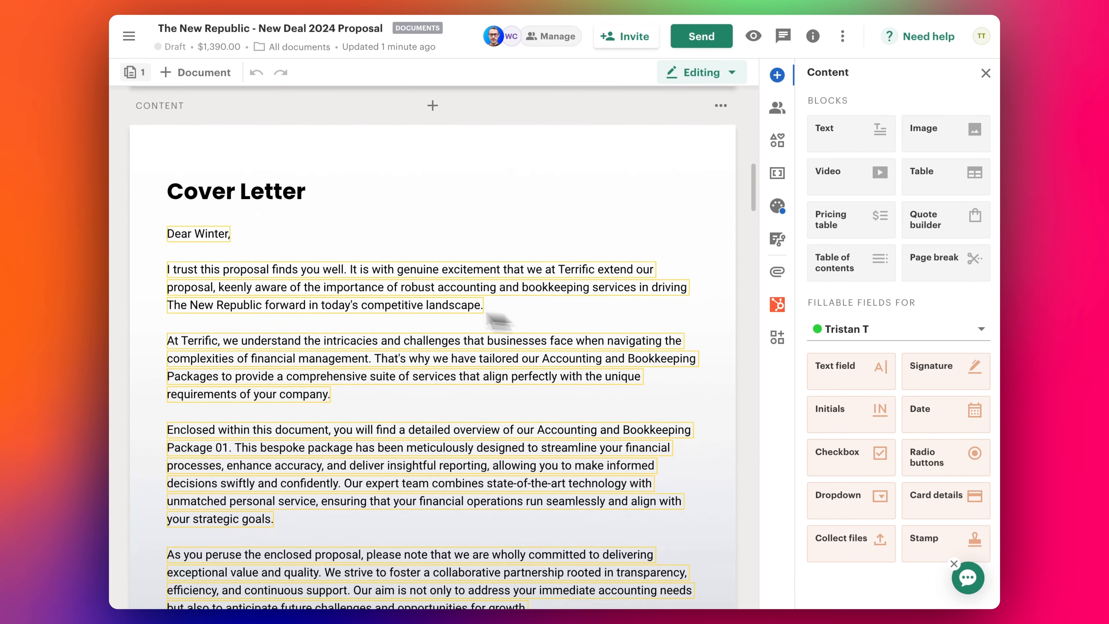
{"action": "scroll", "coordinate": [498, 321], "scroll_direction": "down", "scroll_amount": 2}
{"action": "scroll", "coordinate": [340, 263], "scroll_direction": "down", "scroll_amount": 4}
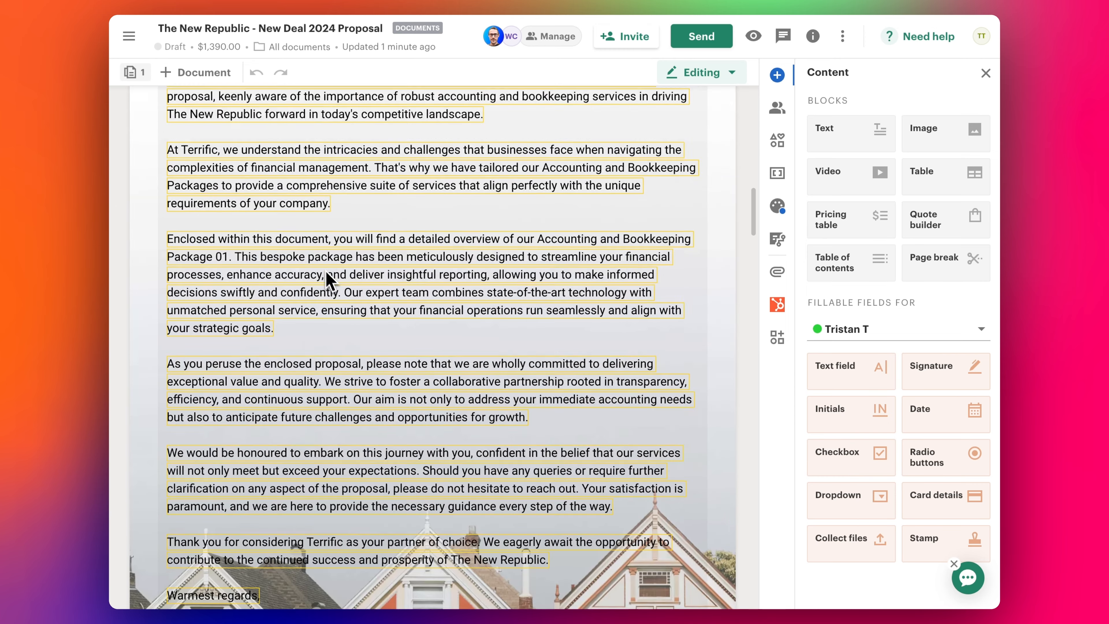
{"action": "scroll", "coordinate": [305, 278], "scroll_direction": "up", "scroll_amount": 6}
{"action": "scroll", "coordinate": [280, 263], "scroll_direction": "down", "scroll_amount": 3}
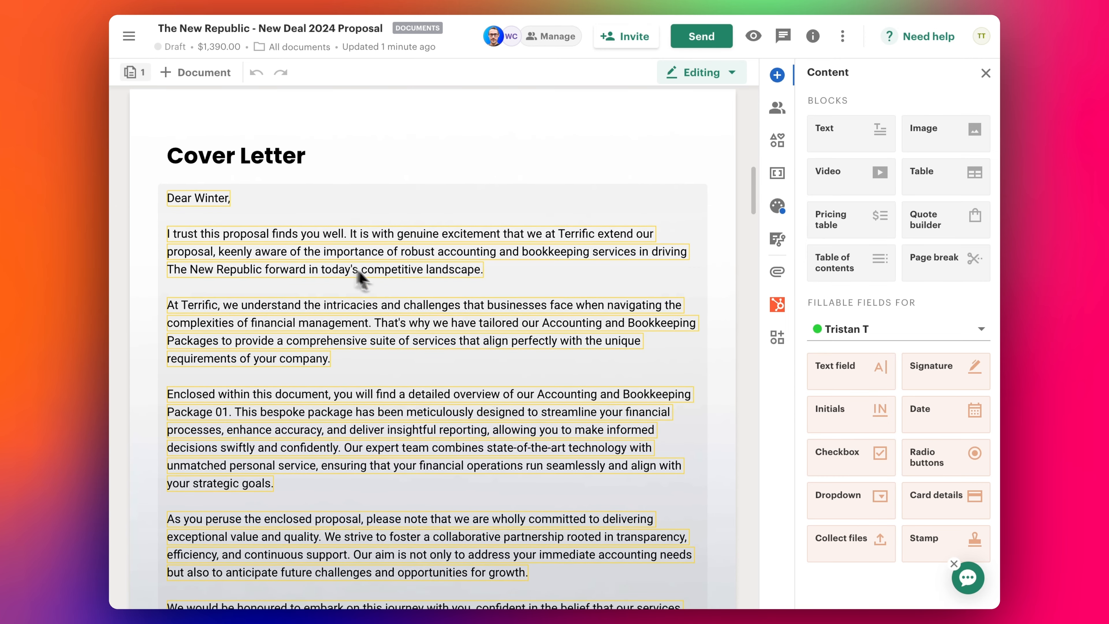
{"action": "scroll", "coordinate": [332, 343], "scroll_direction": "down", "scroll_amount": 1}
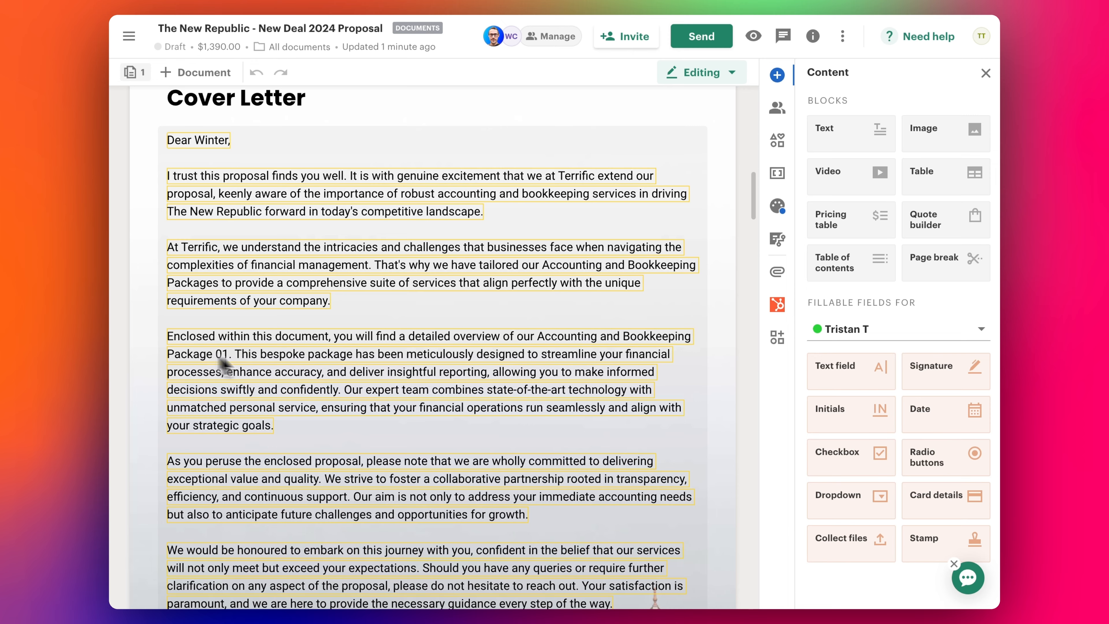
{"action": "scroll", "coordinate": [223, 363], "scroll_direction": "down", "scroll_amount": 4}
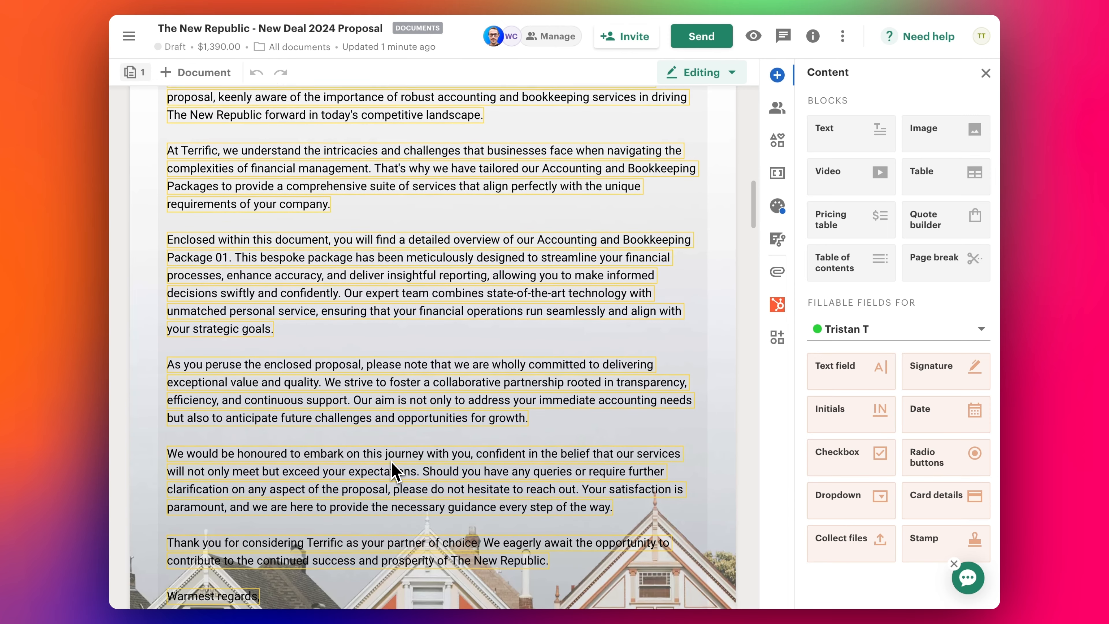
{"action": "scroll", "coordinate": [395, 481], "scroll_direction": "down", "scroll_amount": 5}
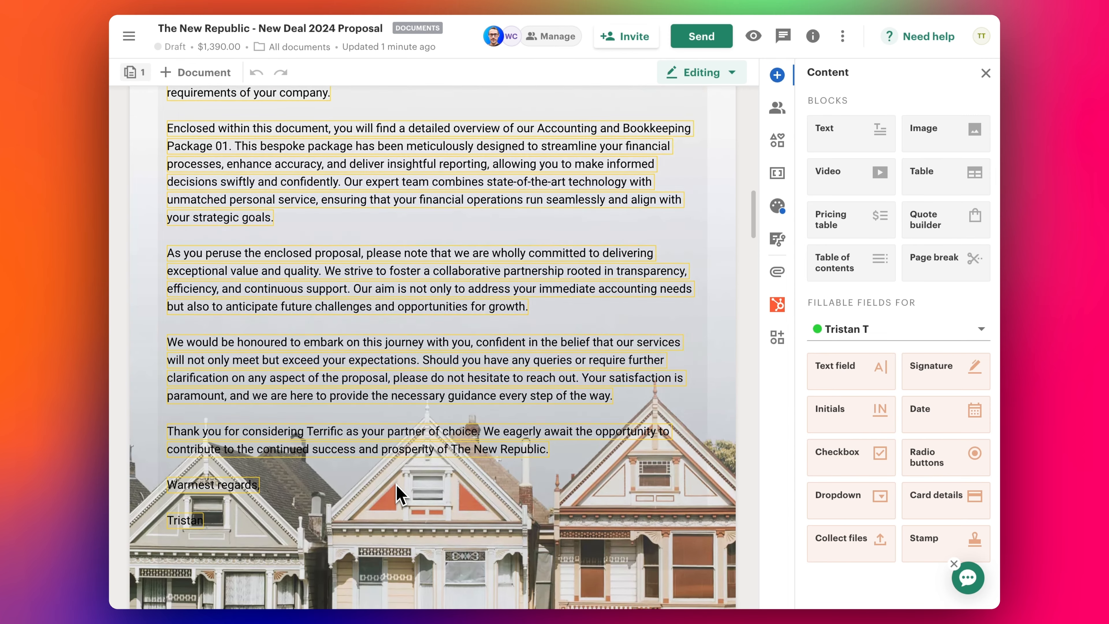
{"action": "scroll", "coordinate": [393, 494], "scroll_direction": "down", "scroll_amount": 3}
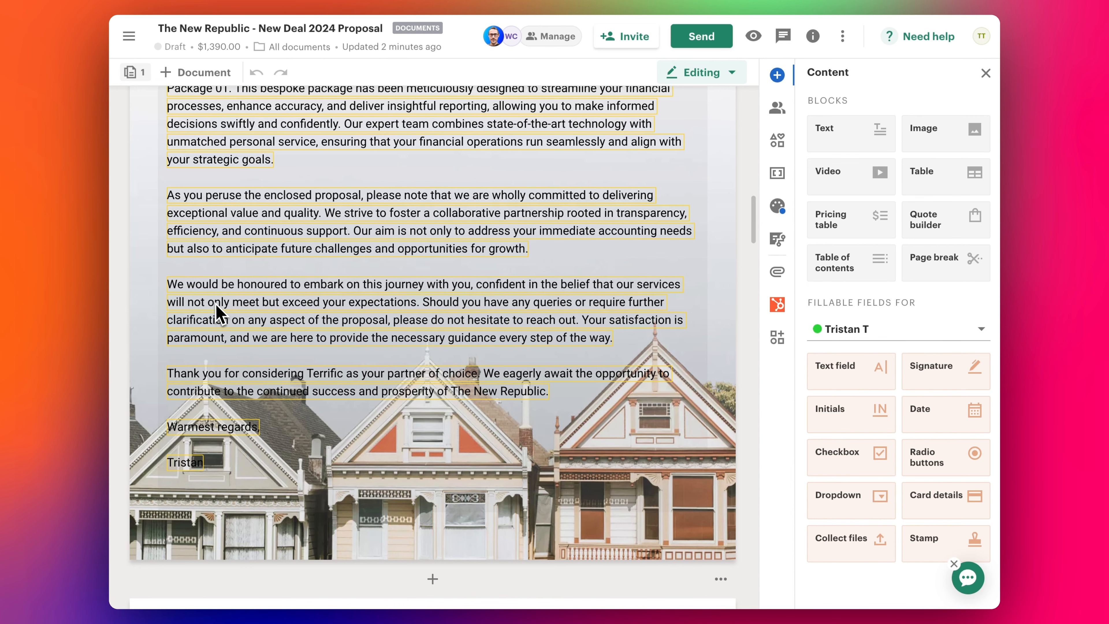
{"action": "scroll", "coordinate": [219, 305], "scroll_direction": "up", "scroll_amount": 10}
{"action": "left_click", "coordinate": [258, 242]}
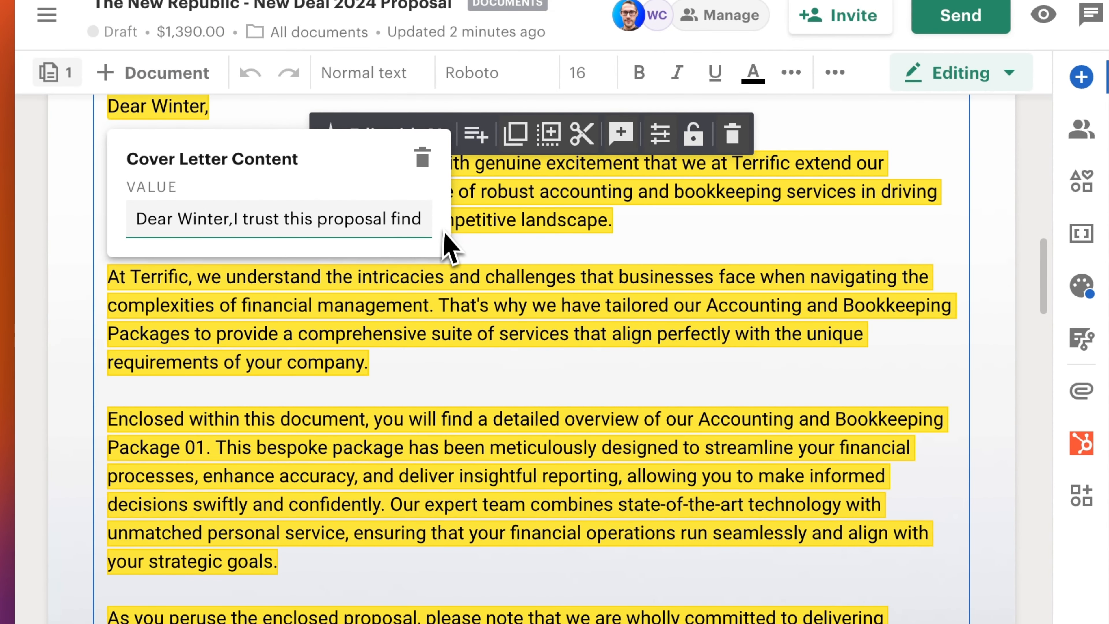
{"action": "left_click_drag", "start_coordinate": [235, 219], "coordinate": [256, 264]}
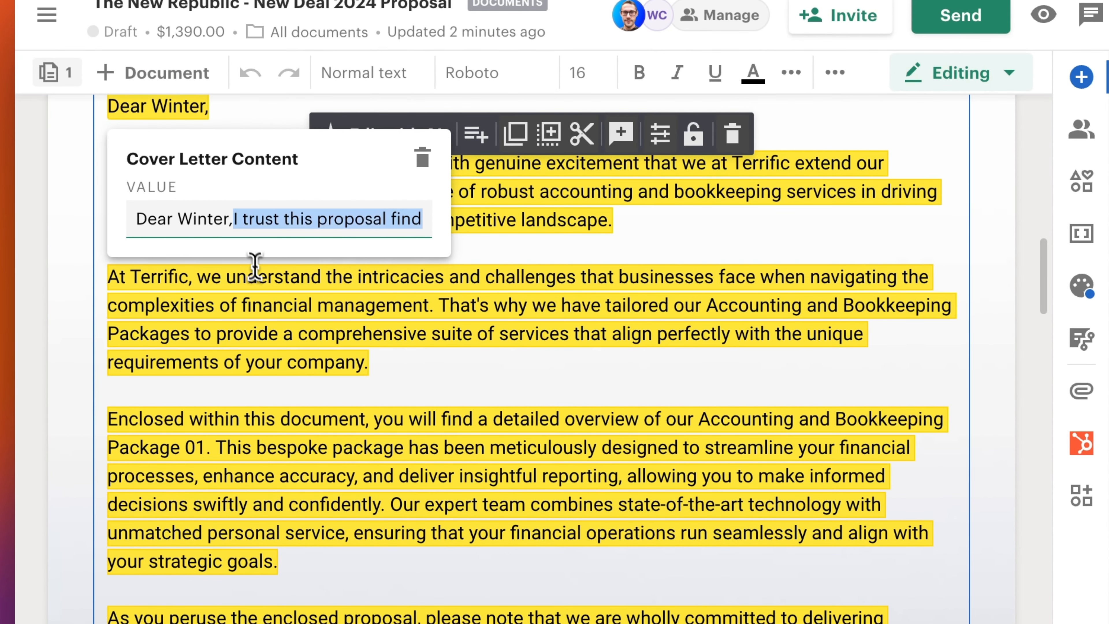
{"action": "left_click", "coordinate": [376, 210]}
{"action": "key", "text": "End"}
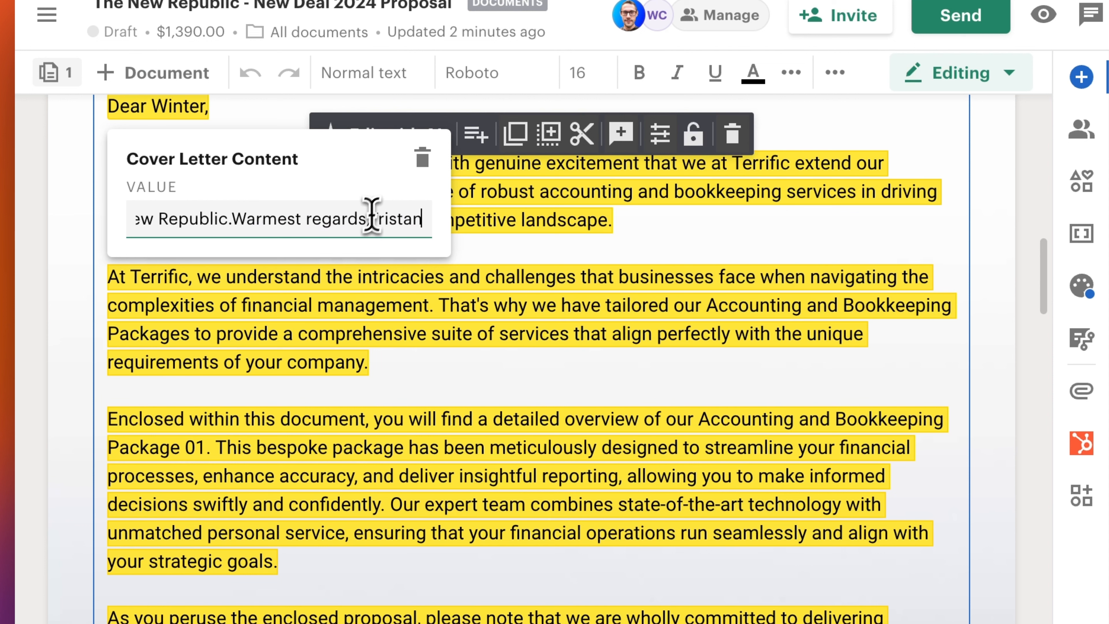
{"action": "left_click_drag", "start_coordinate": [355, 232], "coordinate": [203, 222]}
{"action": "left_click", "coordinate": [233, 225]}
{"action": "left_click", "coordinate": [240, 222]}
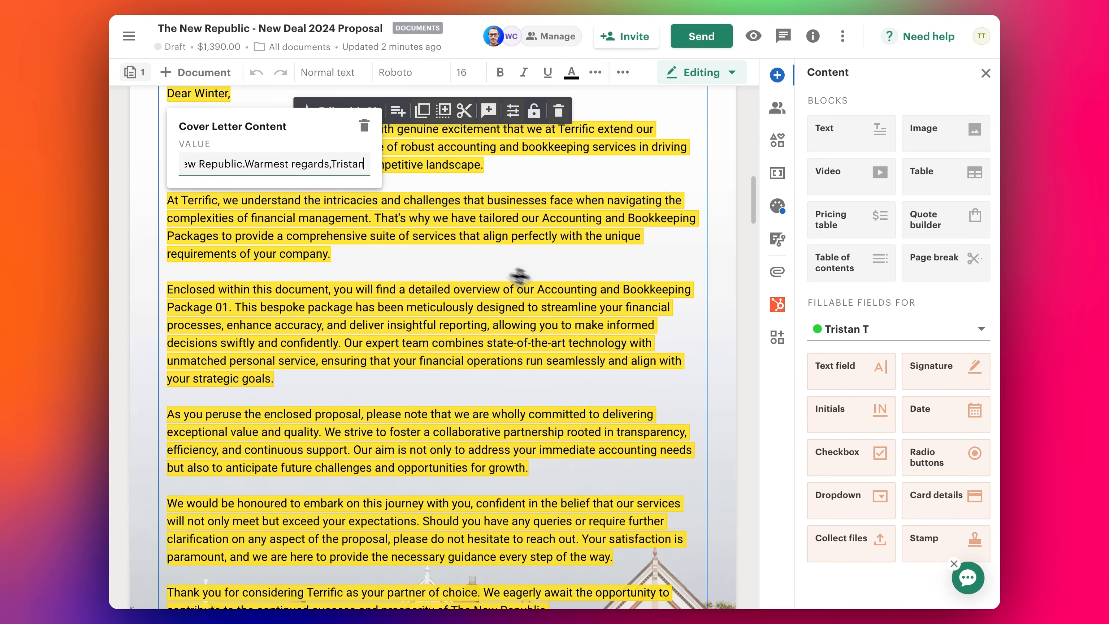
{"action": "scroll", "coordinate": [546, 280], "scroll_direction": "down", "scroll_amount": 10}
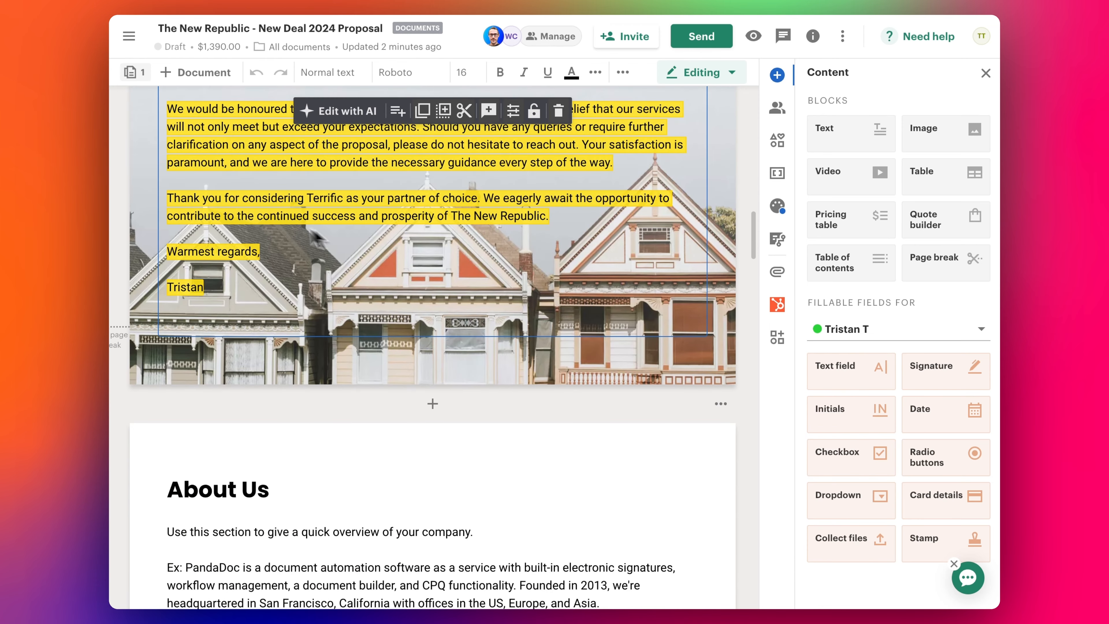
{"action": "scroll", "coordinate": [295, 236], "scroll_direction": "up", "scroll_amount": 10}
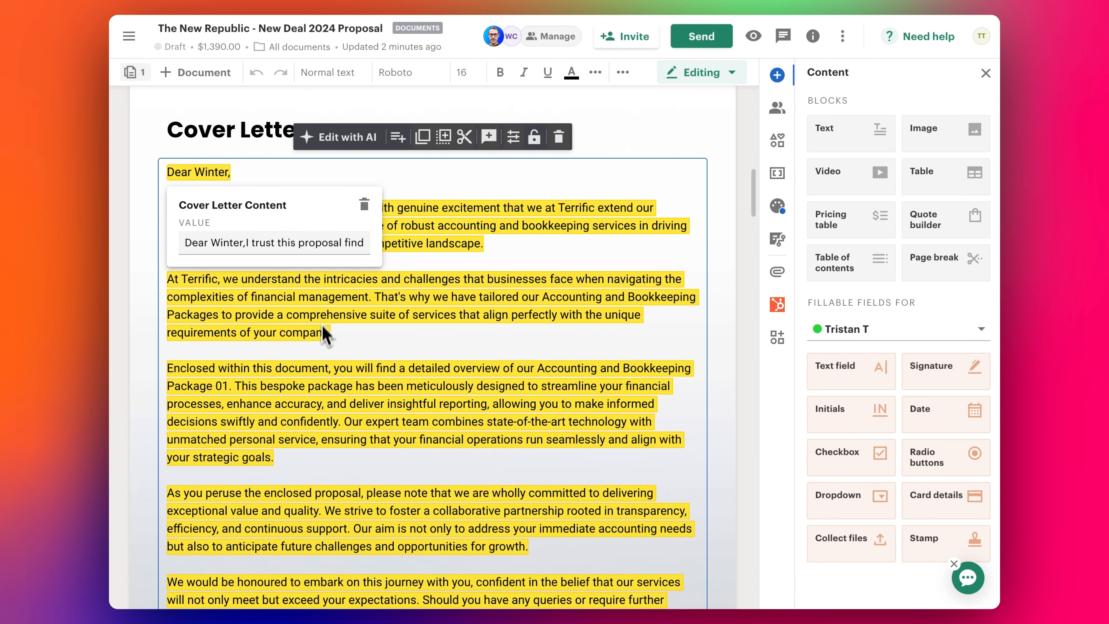
{"action": "scroll", "coordinate": [326, 367], "scroll_direction": "down", "scroll_amount": 5}
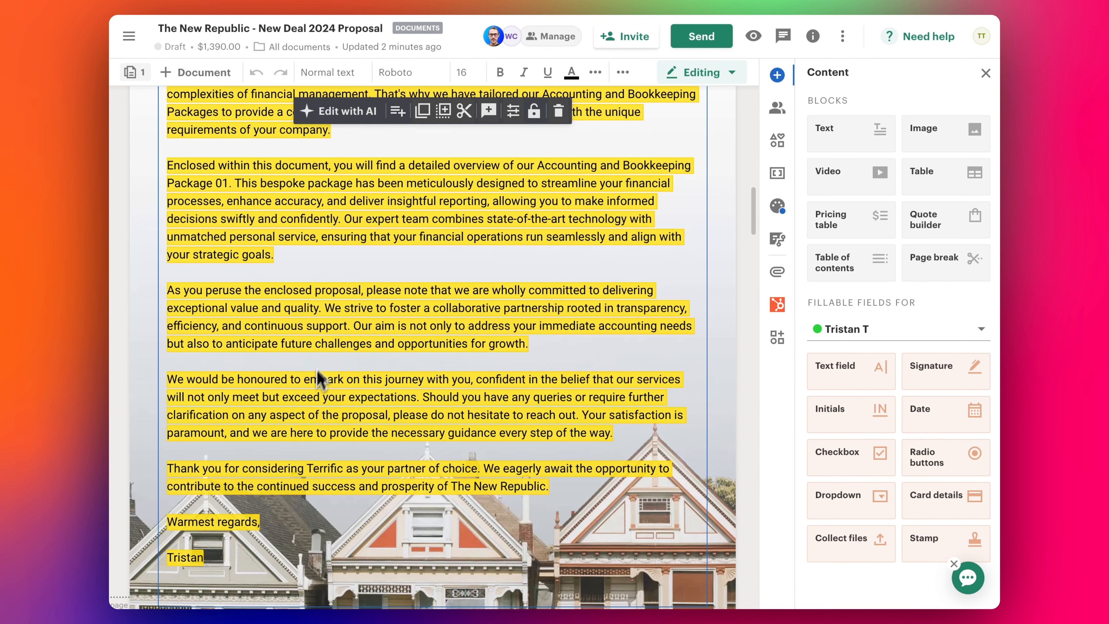
{"action": "scroll", "coordinate": [336, 339], "scroll_direction": "up", "scroll_amount": 10}
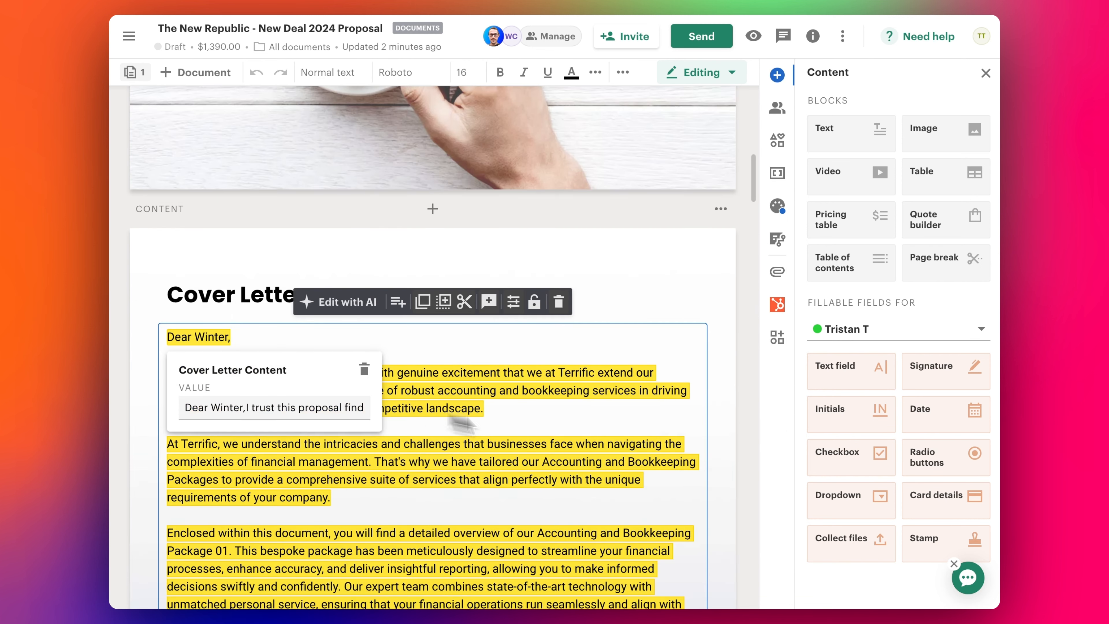
{"action": "scroll", "coordinate": [521, 471], "scroll_direction": "down", "scroll_amount": 2}
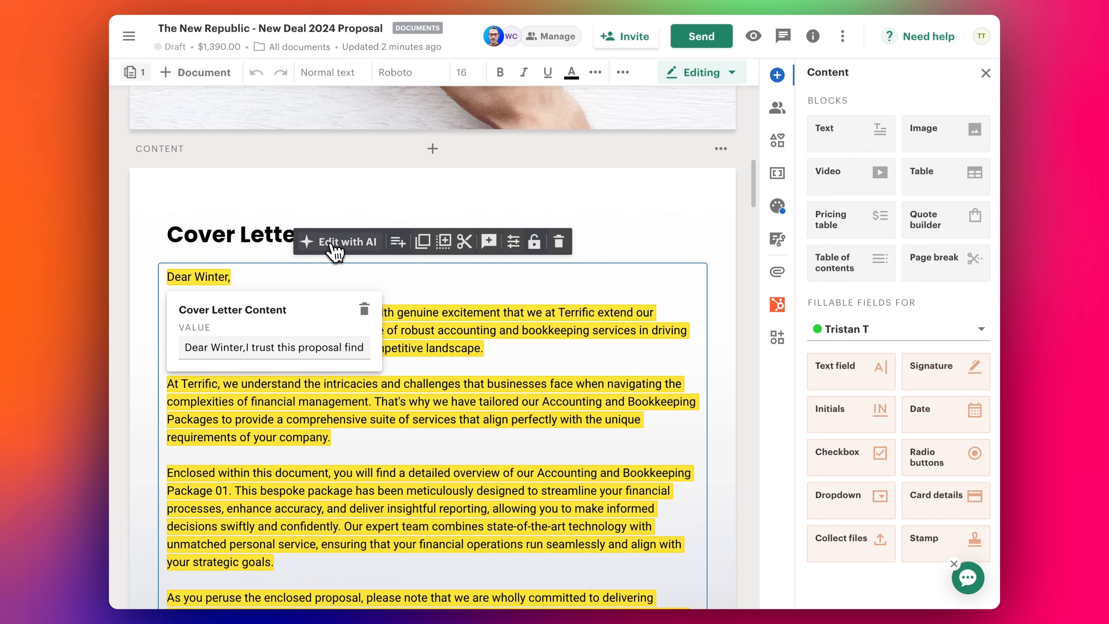
{"action": "scroll", "coordinate": [332, 253], "scroll_direction": "up", "scroll_amount": 20}
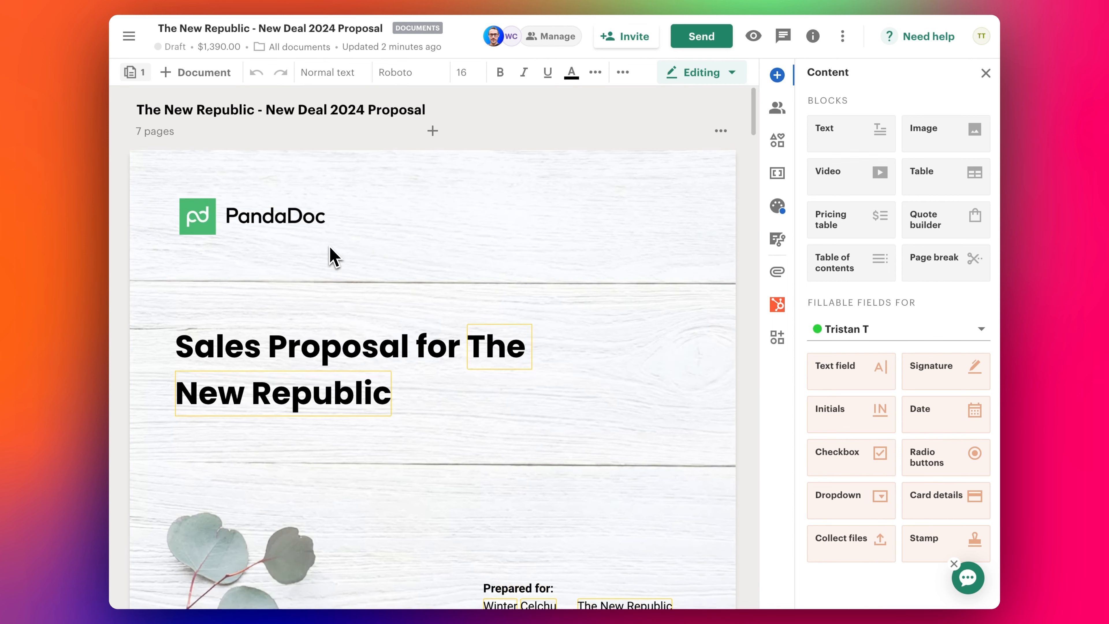
{"action": "scroll", "coordinate": [413, 252], "scroll_direction": "down", "scroll_amount": 20}
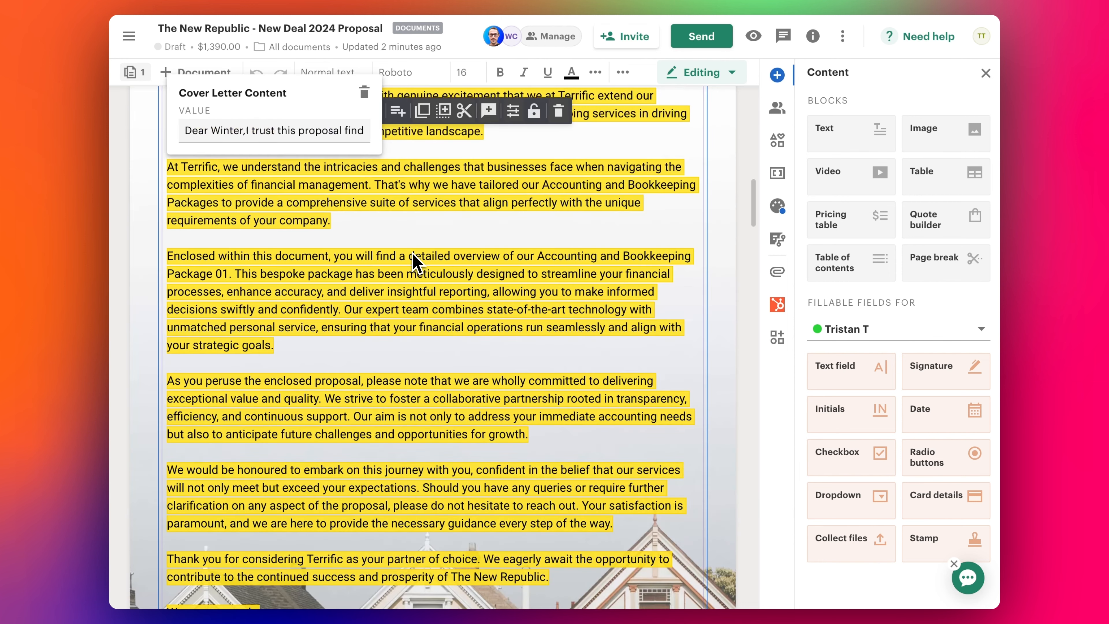
{"action": "scroll", "coordinate": [413, 252], "scroll_direction": "up", "scroll_amount": 1}
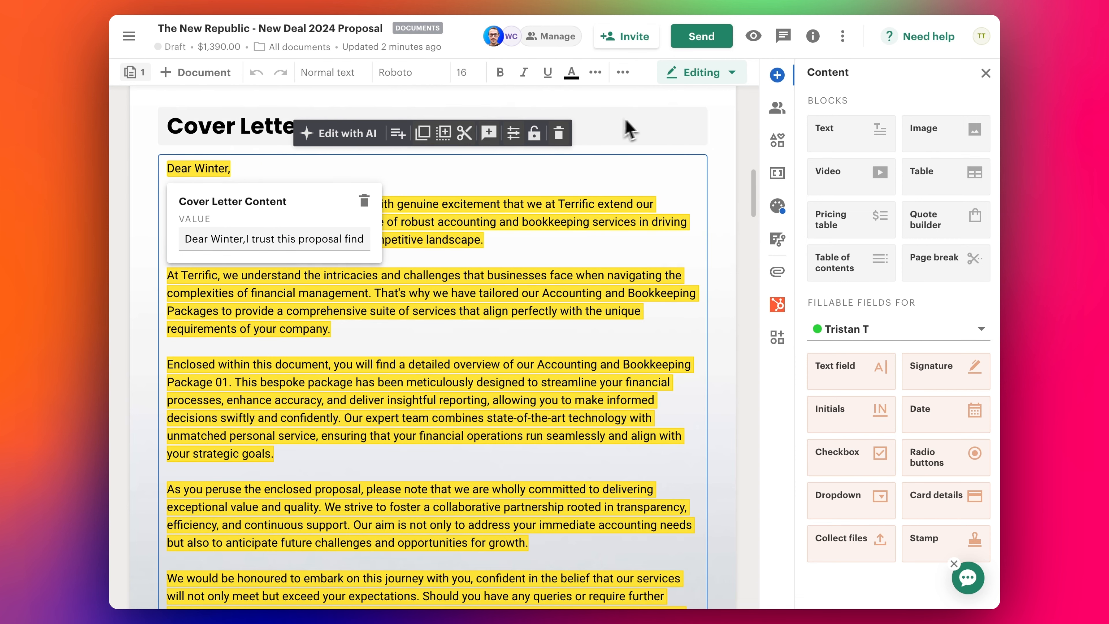
{"action": "left_click", "coordinate": [664, 134]}
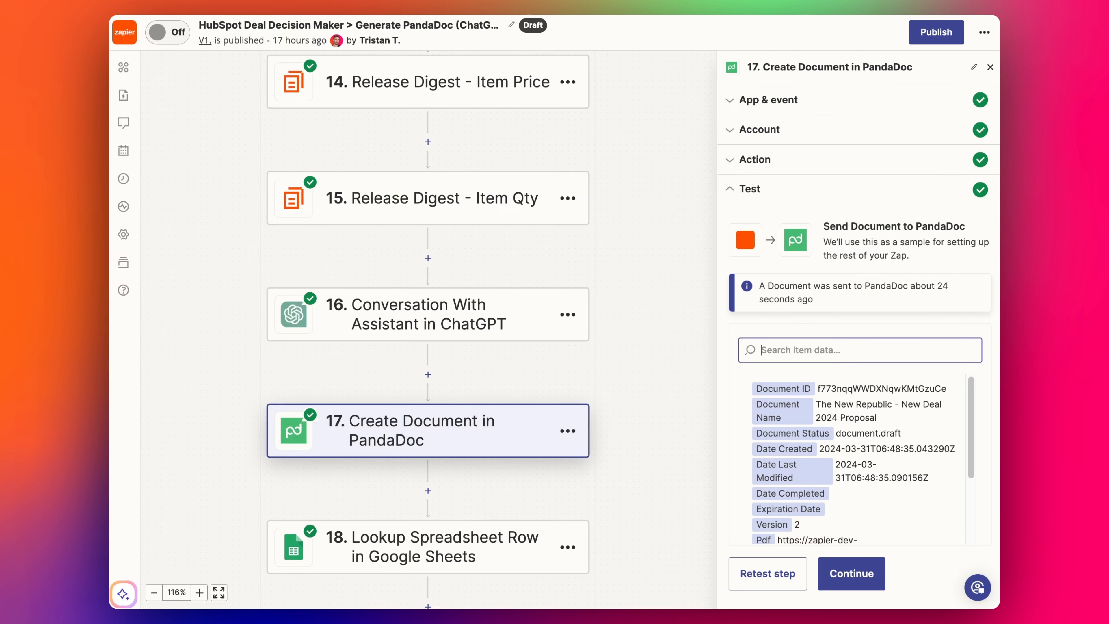
- Open step 18, Lookup Spreadsheet Row in Google Sheets, from the zap canvas
{"action": "scroll", "coordinate": [378, 473], "scroll_direction": "down", "scroll_amount": 2}
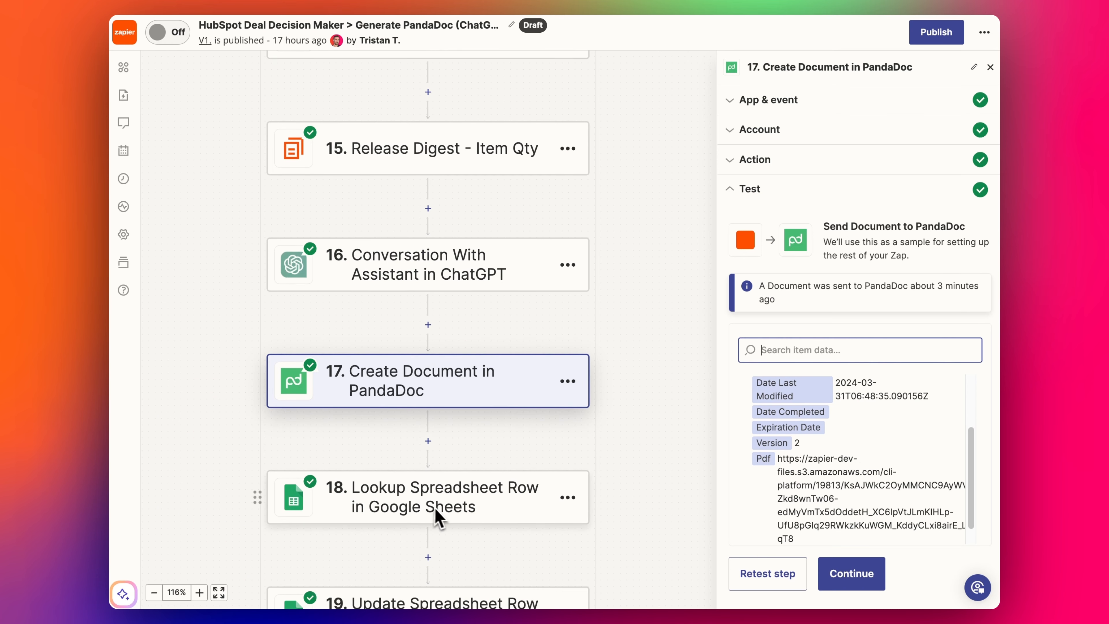
{"action": "scroll", "coordinate": [440, 408], "scroll_direction": "down", "scroll_amount": 1}
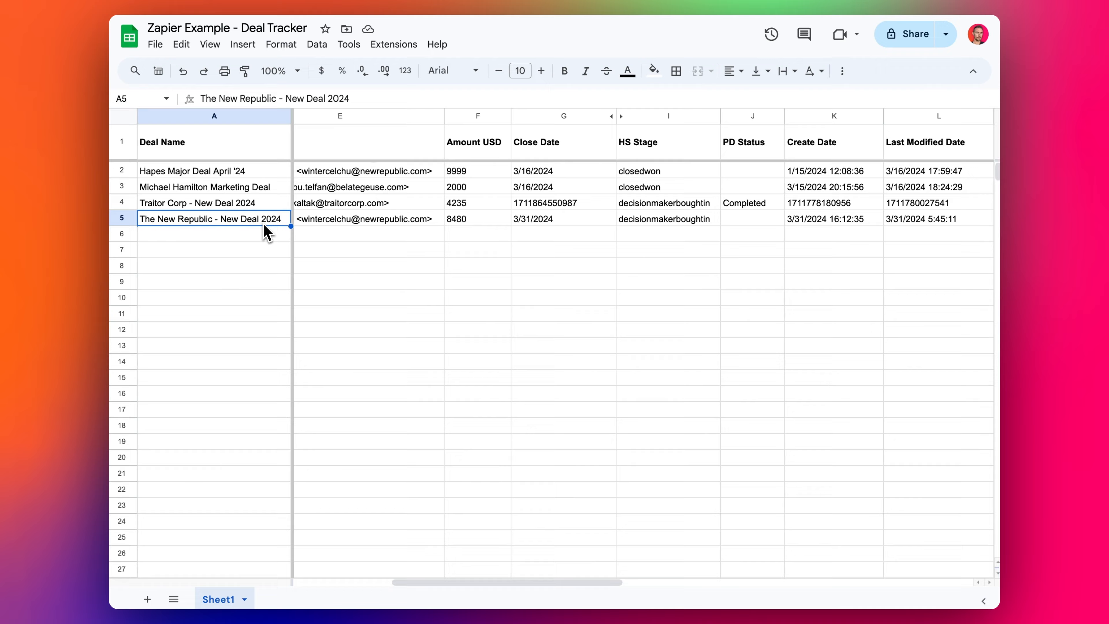
{"action": "left_click_drag", "start_coordinate": [264, 224], "coordinate": [542, 206]}
{"action": "left_click", "coordinate": [373, 218]}
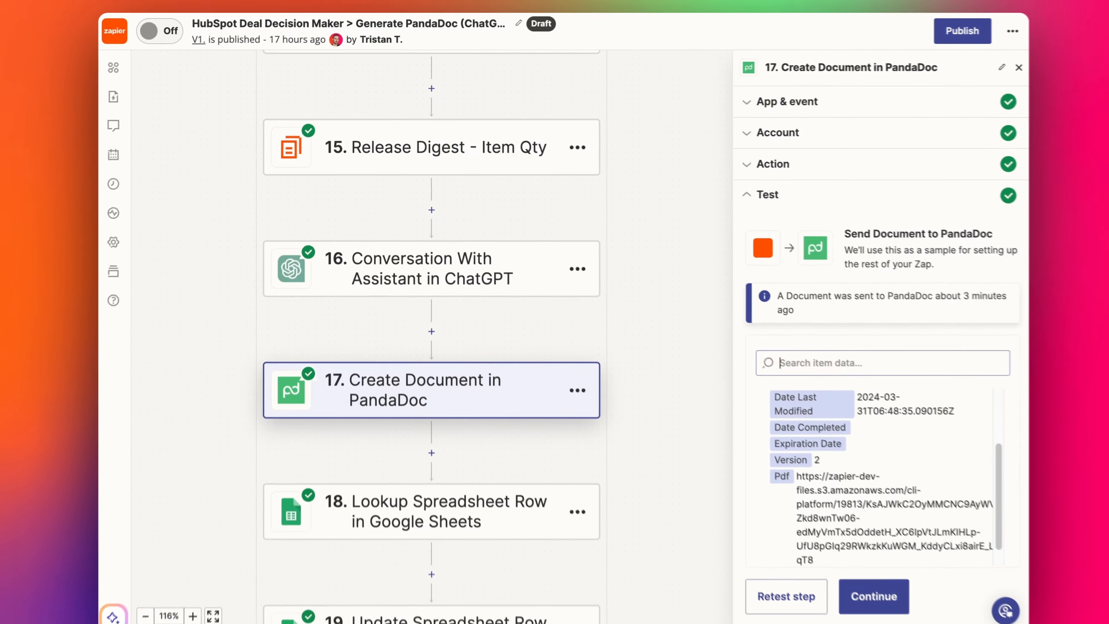
{"action": "left_click", "coordinate": [409, 477]}
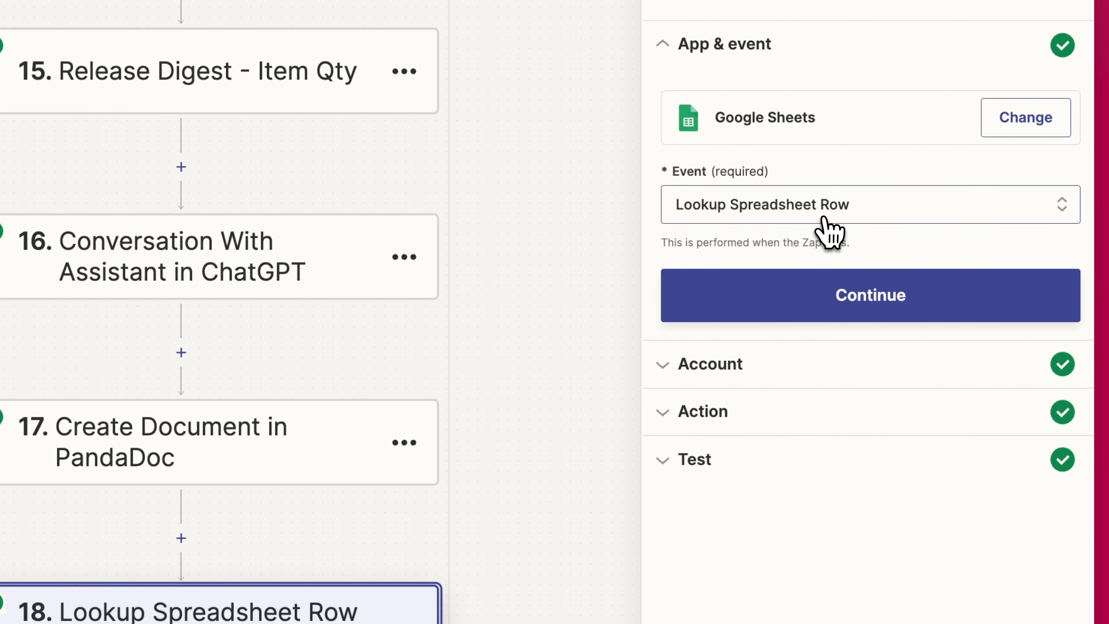
- Check step 18's Spreadsheet, Worksheet and HS Deal ID Lookup Column settings
{"action": "left_click", "coordinate": [770, 420]}
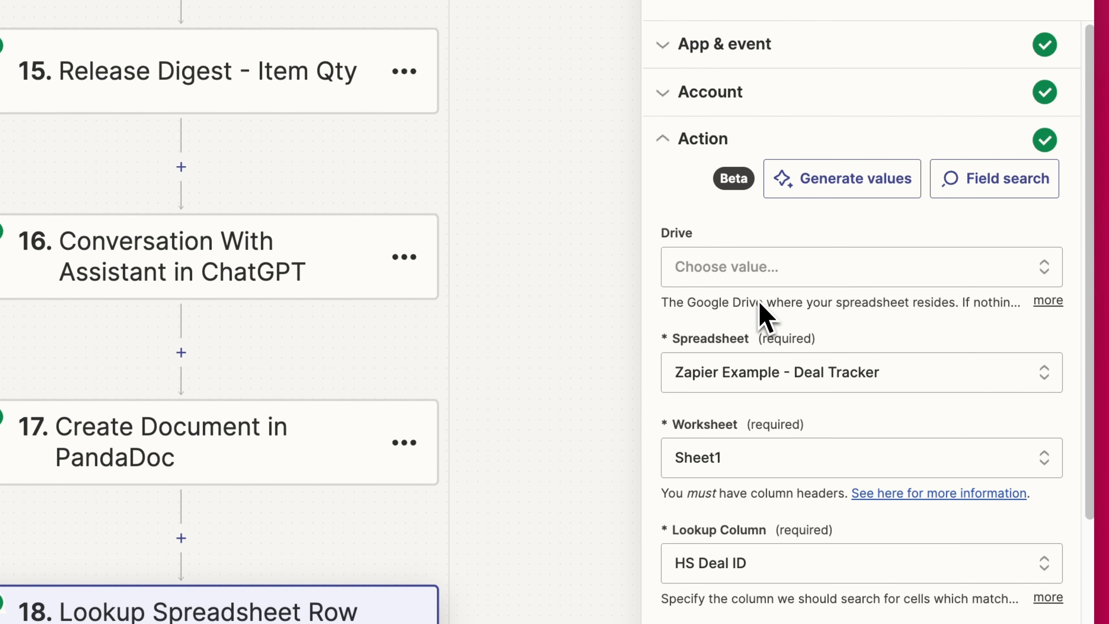
{"action": "scroll", "coordinate": [763, 315], "scroll_direction": "down", "scroll_amount": 2}
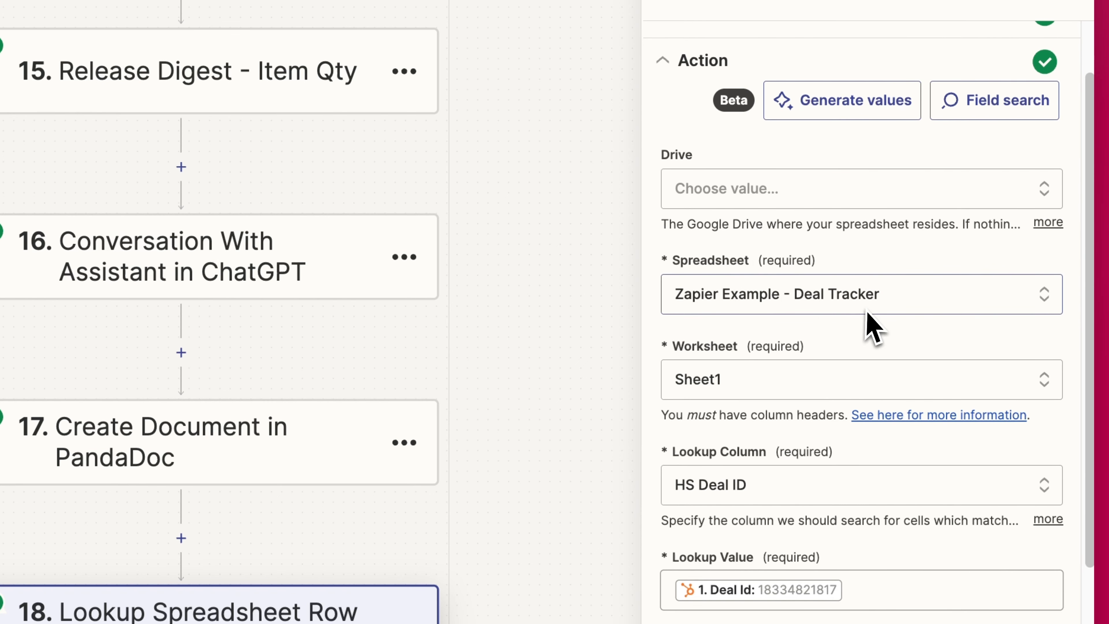
{"action": "scroll", "coordinate": [782, 388], "scroll_direction": "down", "scroll_amount": 2}
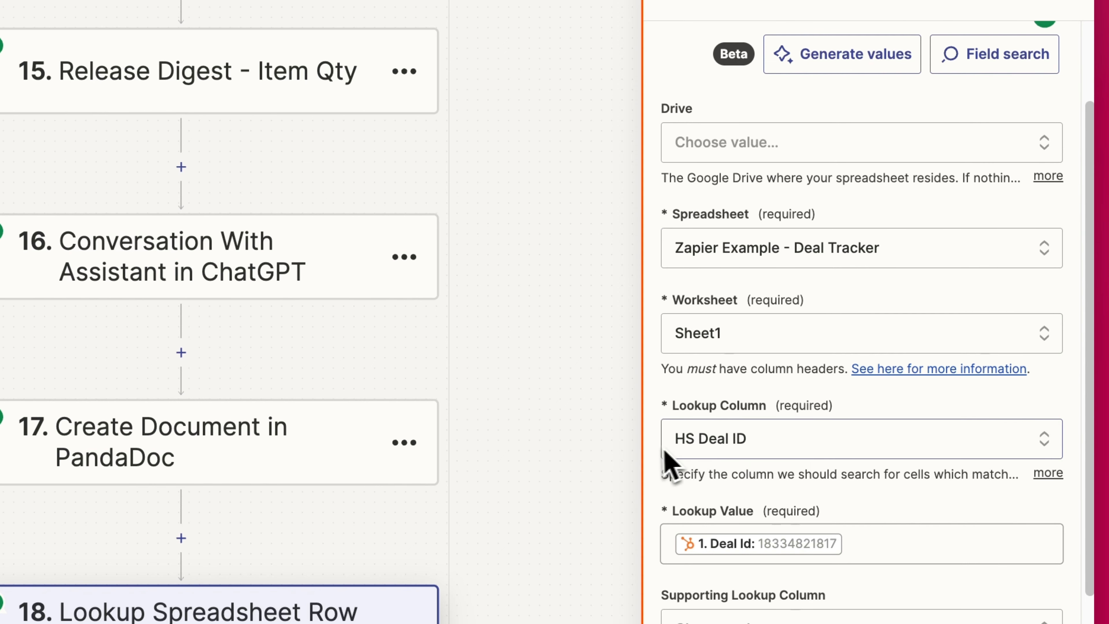
{"action": "scroll", "coordinate": [776, 450], "scroll_direction": "down", "scroll_amount": 1}
{"action": "scroll", "coordinate": [777, 445], "scroll_direction": "down", "scroll_amount": 1}
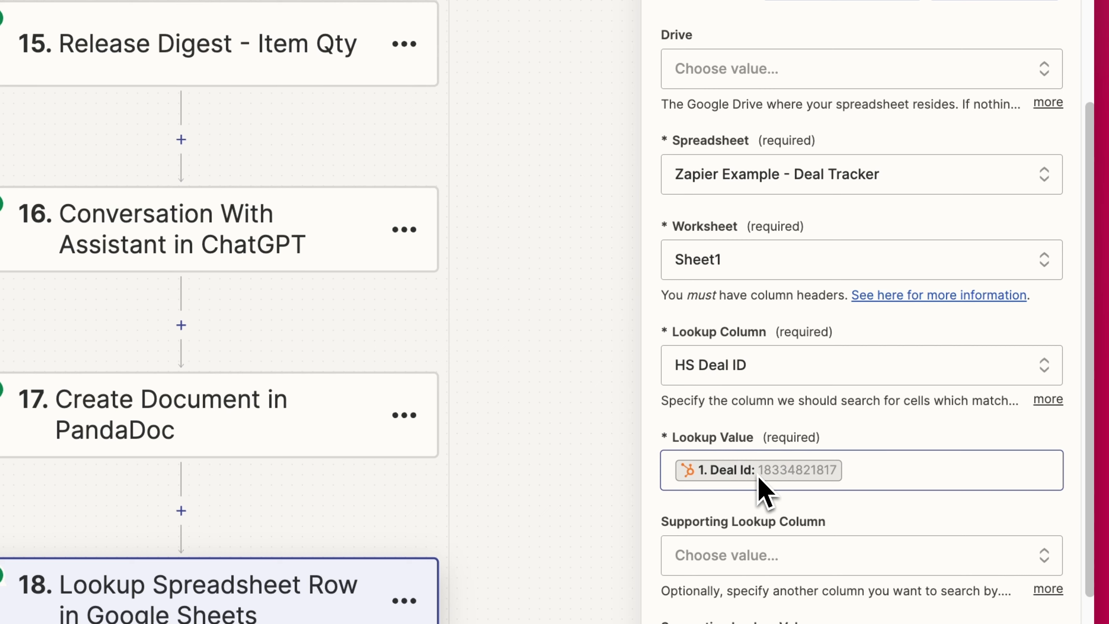
{"action": "scroll", "coordinate": [784, 490], "scroll_direction": "down", "scroll_amount": 10}
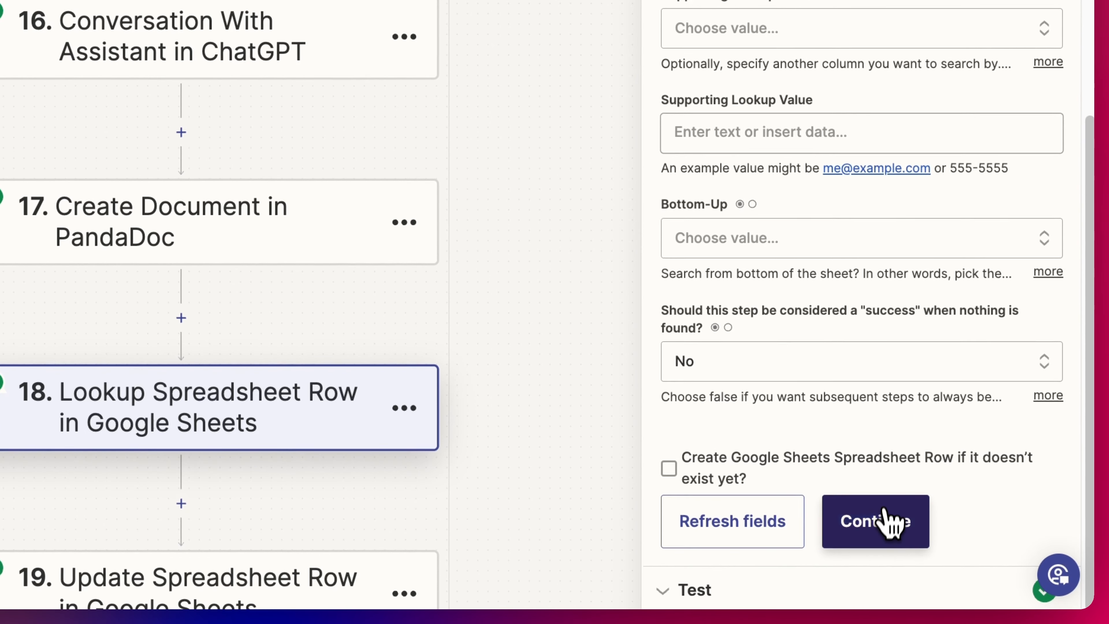
- Retest step 18 to find Deal Tracker row 5 for The New Republic - New Deal 2024
{"action": "left_click", "coordinate": [895, 531]}
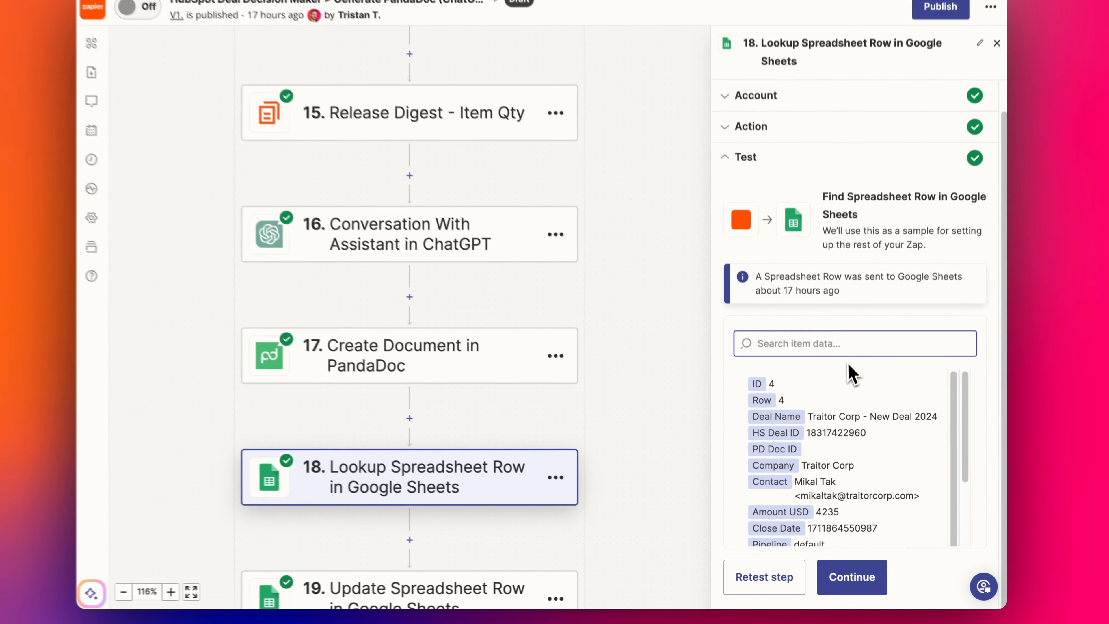
{"action": "left_click", "coordinate": [764, 577]}
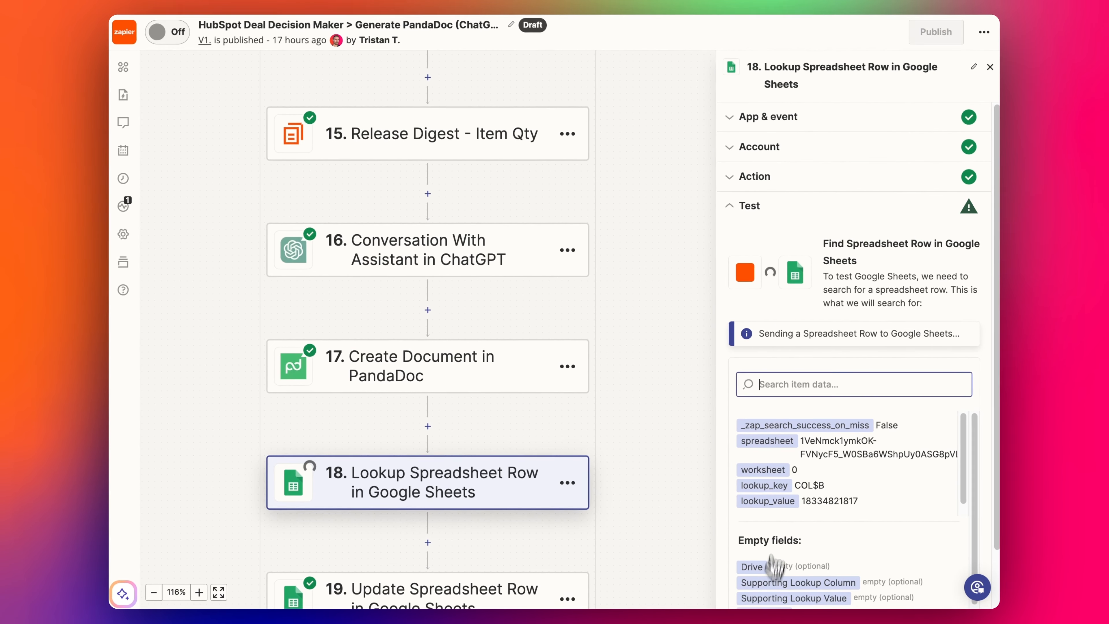
{"action": "scroll", "coordinate": [824, 437], "scroll_direction": "down", "scroll_amount": 1}
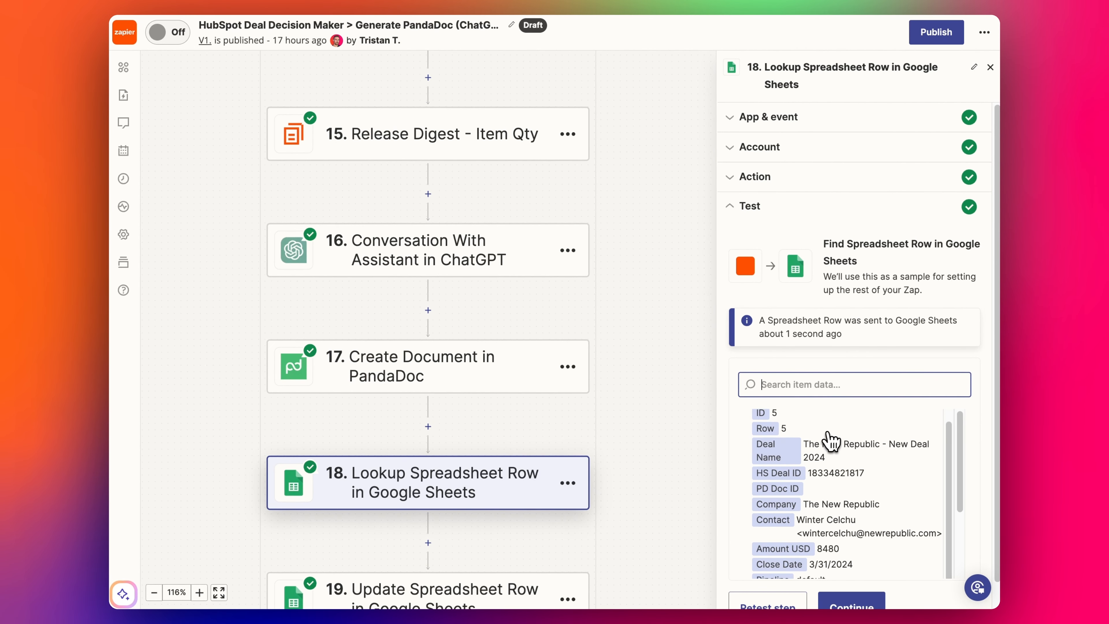
{"action": "scroll", "coordinate": [823, 452], "scroll_direction": "down", "scroll_amount": 2}
{"action": "scroll", "coordinate": [456, 443], "scroll_direction": "down", "scroll_amount": 4}
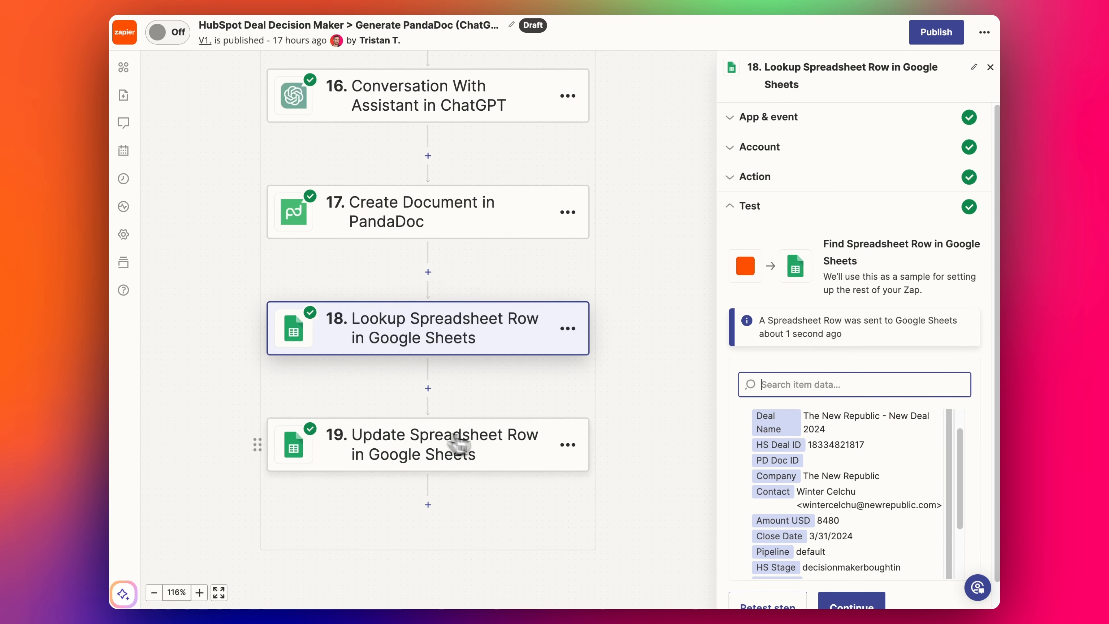
- Open step 19 and confirm its Row field comes from the Lookup Spreadsheet Row step, unchanged
{"action": "left_click", "coordinate": [443, 455]}
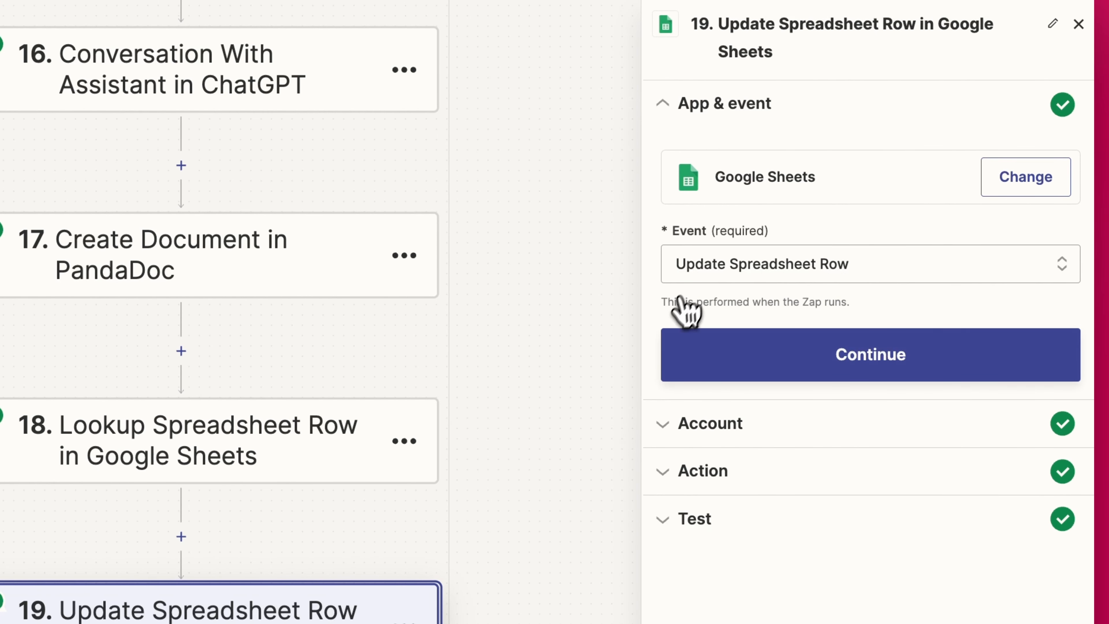
{"action": "left_click", "coordinate": [726, 470]}
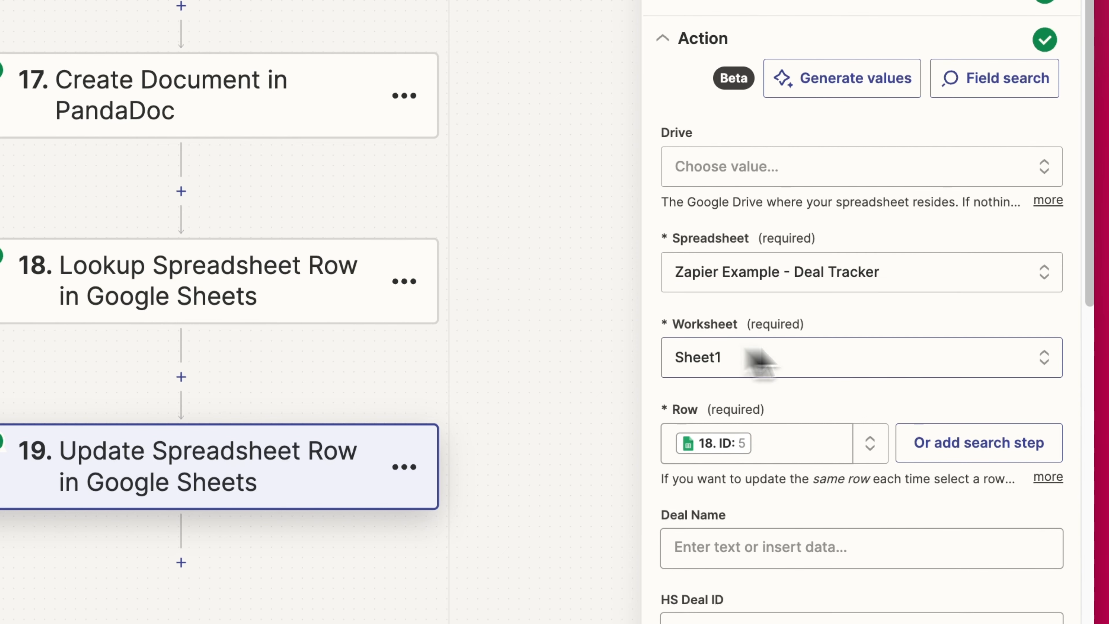
{"action": "scroll", "coordinate": [786, 368], "scroll_direction": "down", "scroll_amount": 4}
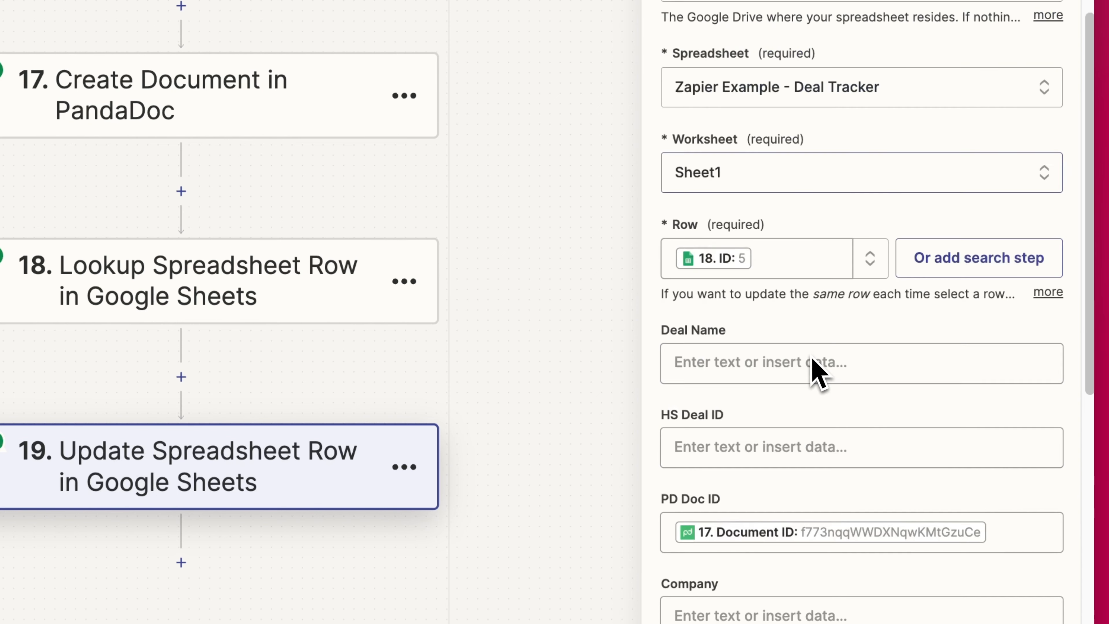
{"action": "left_click", "coordinate": [774, 267]}
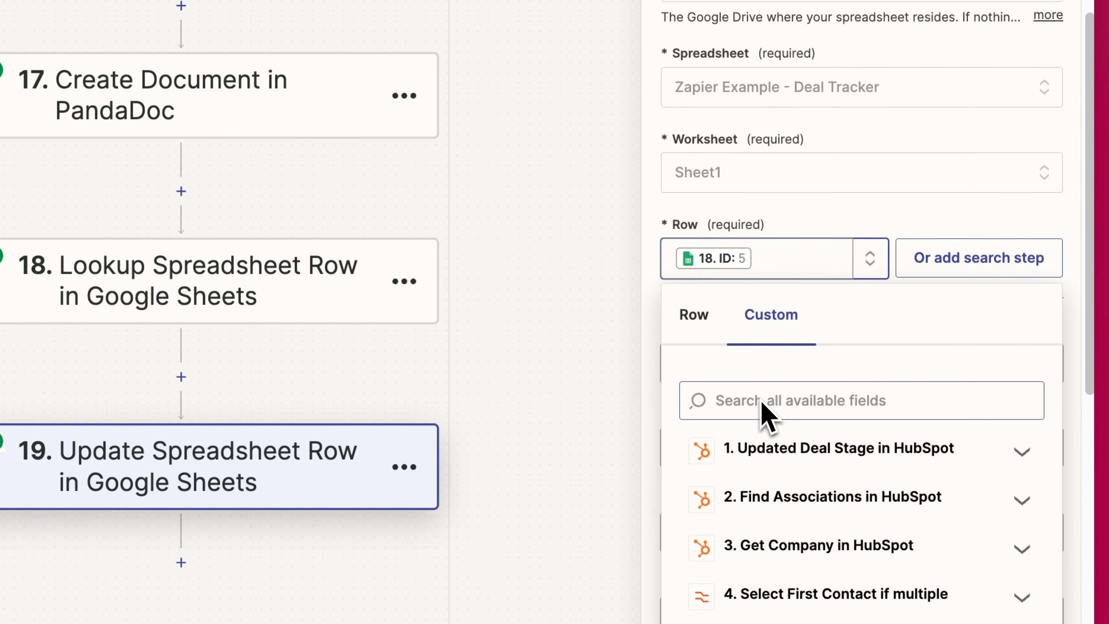
{"action": "scroll", "coordinate": [766, 393], "scroll_direction": "down", "scroll_amount": 10}
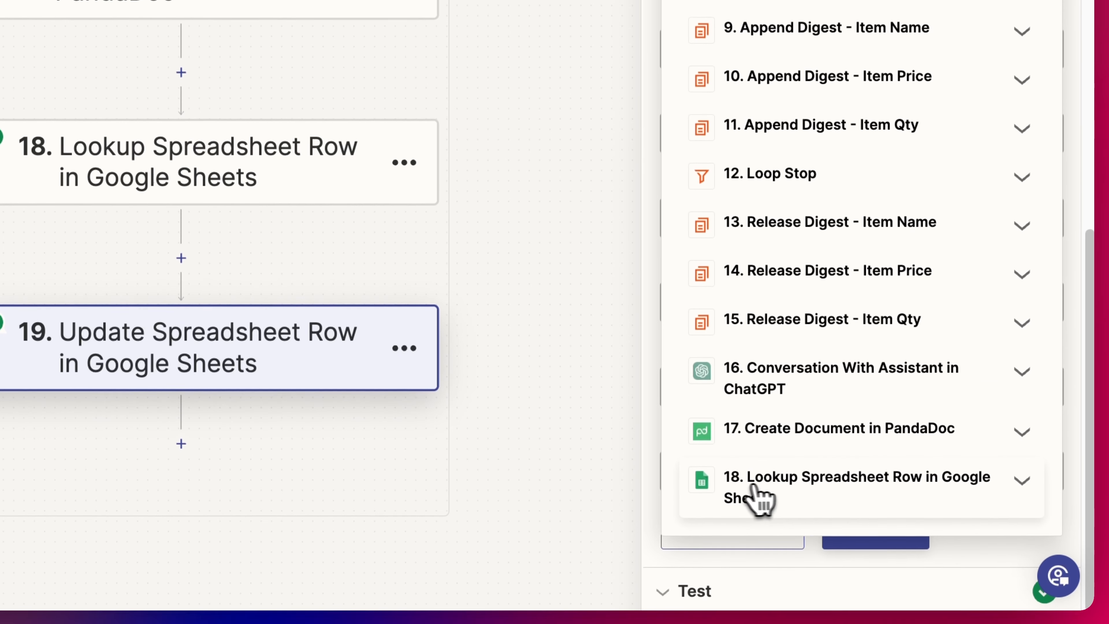
{"action": "left_click", "coordinate": [777, 485]}
{"action": "scroll", "coordinate": [786, 467], "scroll_direction": "down", "scroll_amount": 4}
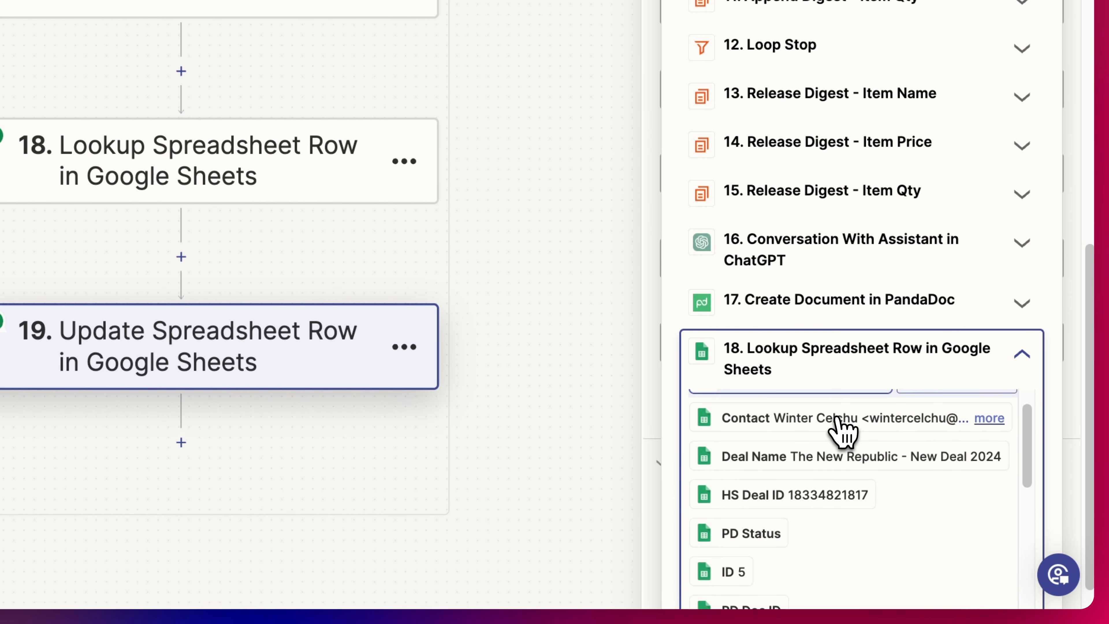
{"action": "scroll", "coordinate": [769, 306], "scroll_direction": "up", "scroll_amount": 1}
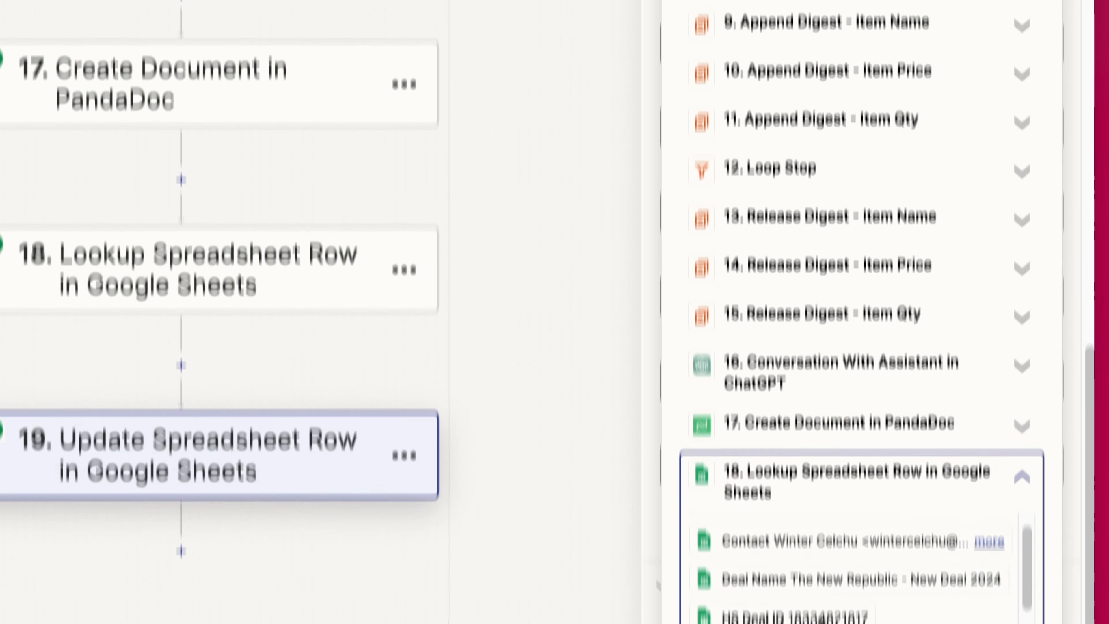
{"action": "left_click", "coordinate": [1072, 38]}
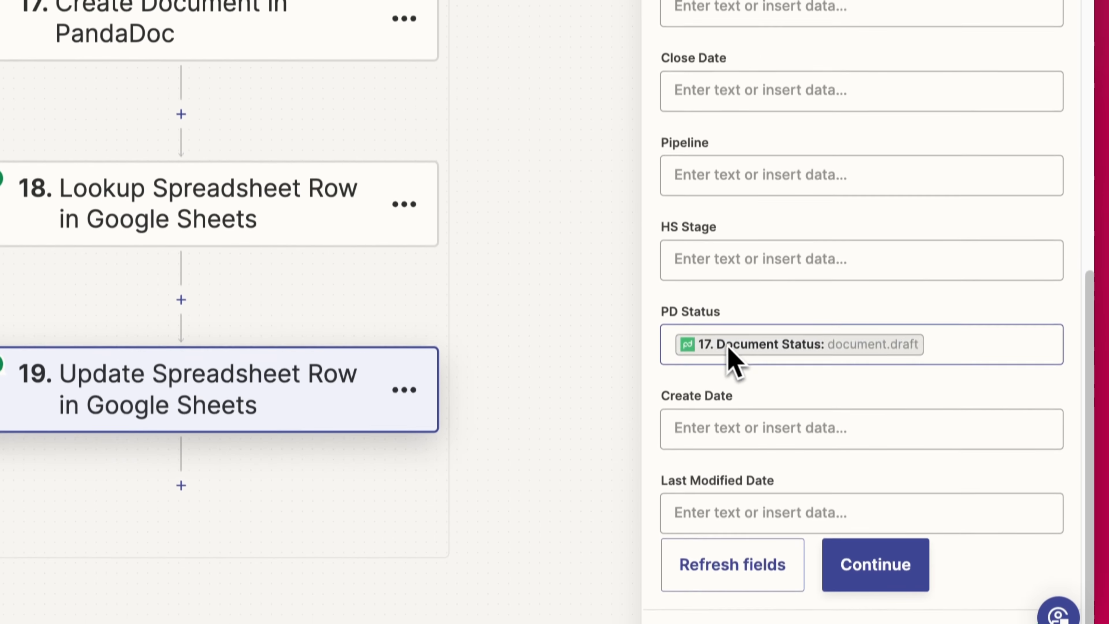
- Verify PD Doc ID and PD Status are mapped from PandaDoc step 17, then enter Amount USD
{"action": "scroll", "coordinate": [742, 415], "scroll_direction": "up", "scroll_amount": 10}
{"action": "scroll", "coordinate": [758, 361], "scroll_direction": "down", "scroll_amount": 5}
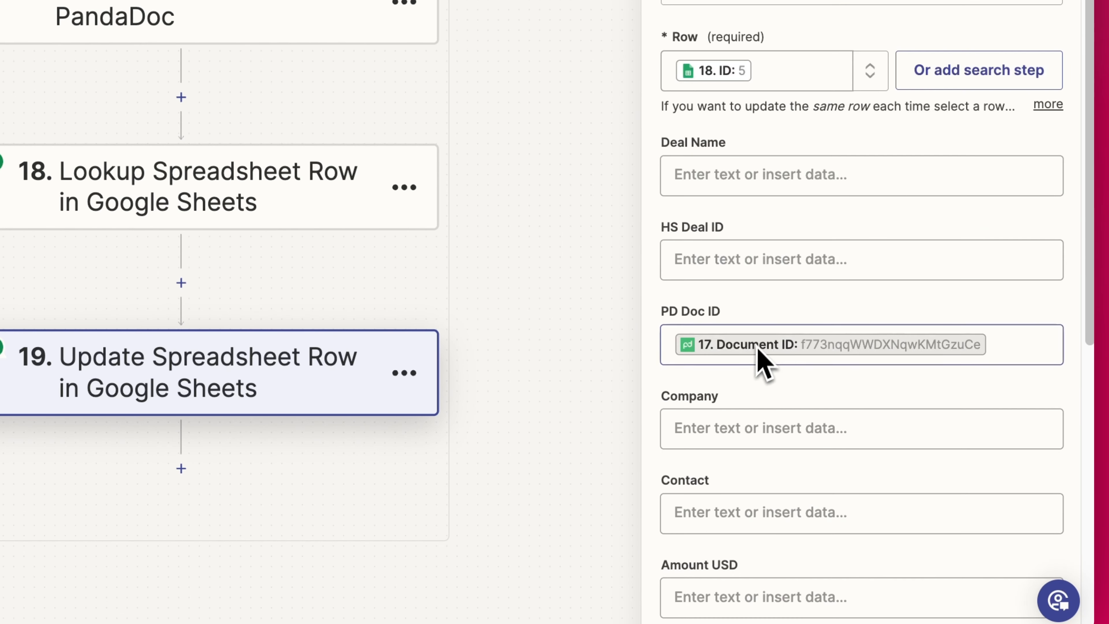
{"action": "scroll", "coordinate": [768, 340], "scroll_direction": "down", "scroll_amount": 1}
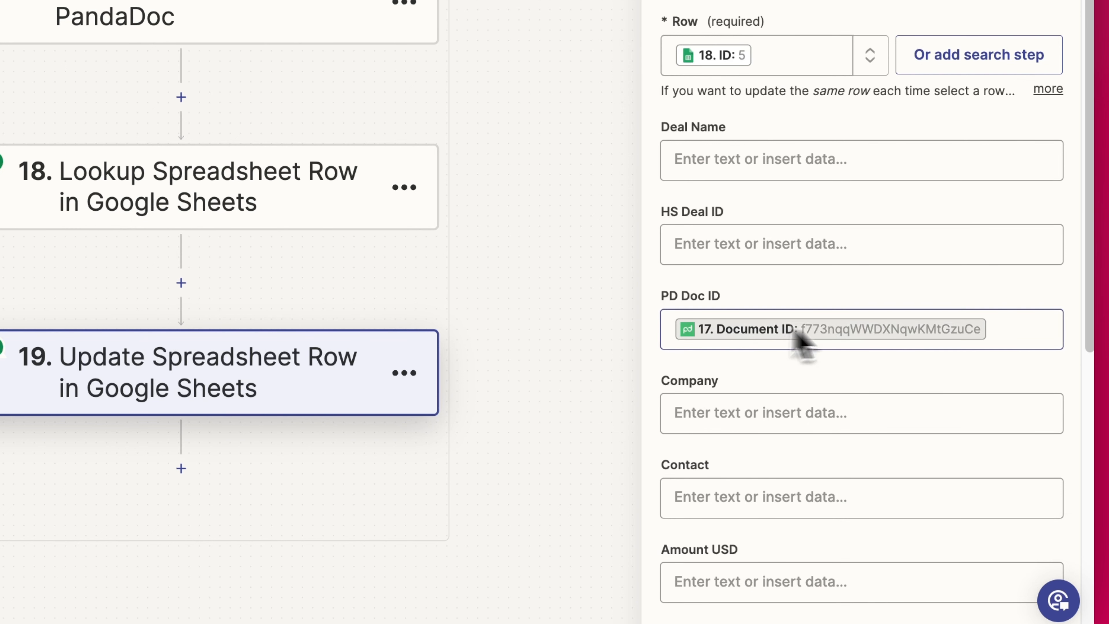
{"action": "left_click", "coordinate": [985, 335]}
{"action": "scroll", "coordinate": [928, 350], "scroll_direction": "down", "scroll_amount": 10}
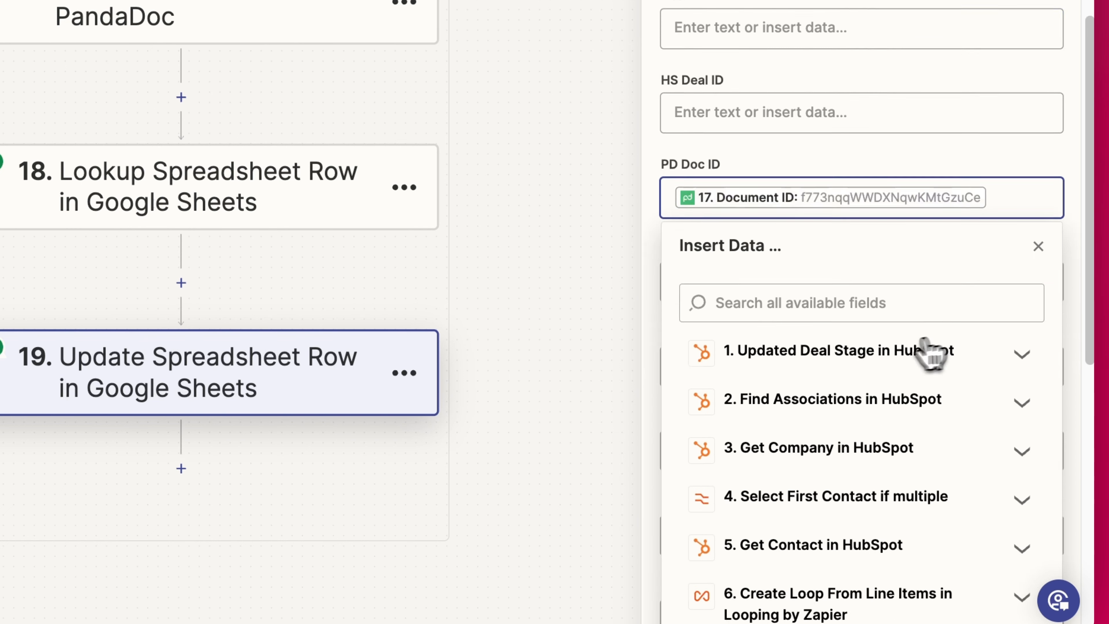
{"action": "scroll", "coordinate": [782, 561], "scroll_direction": "down", "scroll_amount": 3}
{"action": "left_click", "coordinate": [769, 516]}
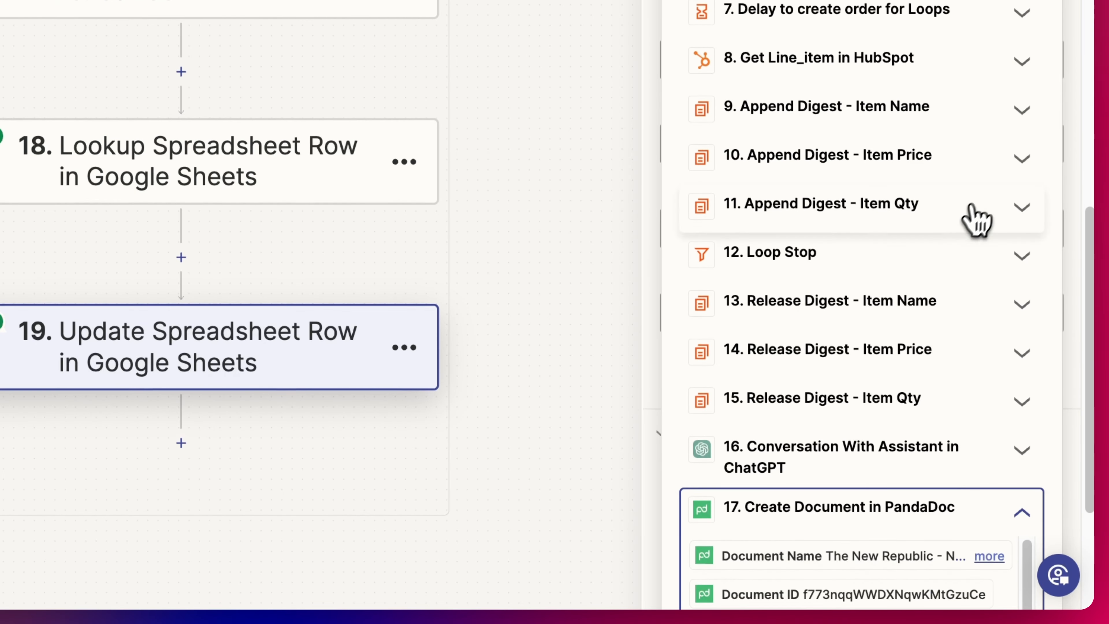
{"action": "scroll", "coordinate": [1000, 205], "scroll_direction": "up", "scroll_amount": 10}
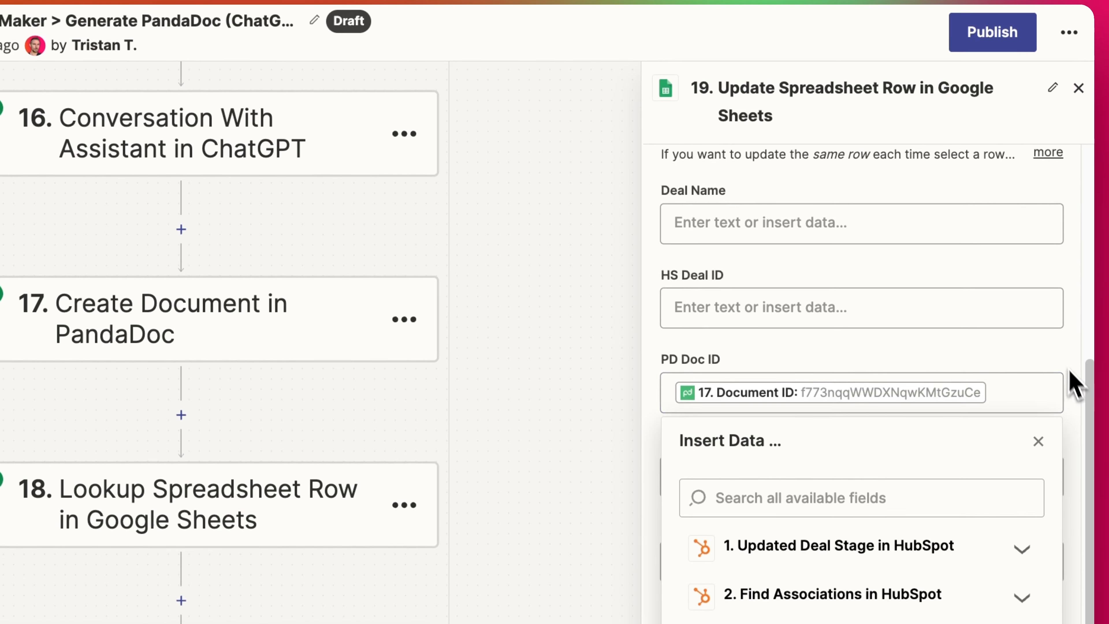
{"action": "left_click", "coordinate": [1072, 244]}
{"action": "scroll", "coordinate": [827, 465], "scroll_direction": "down", "scroll_amount": 5}
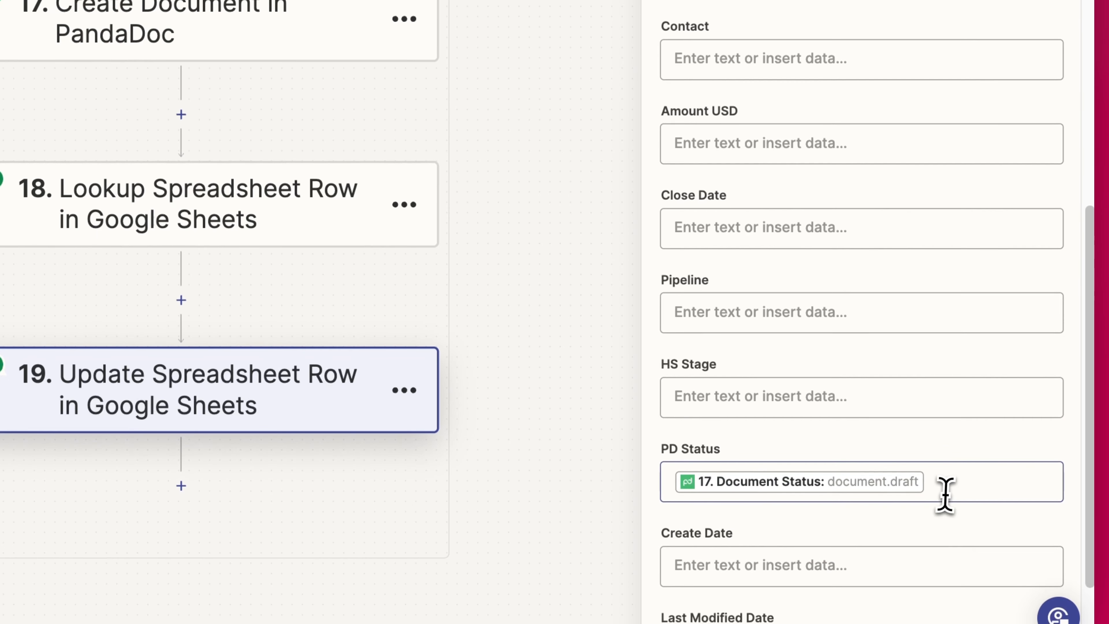
{"action": "left_click", "coordinate": [931, 525]}
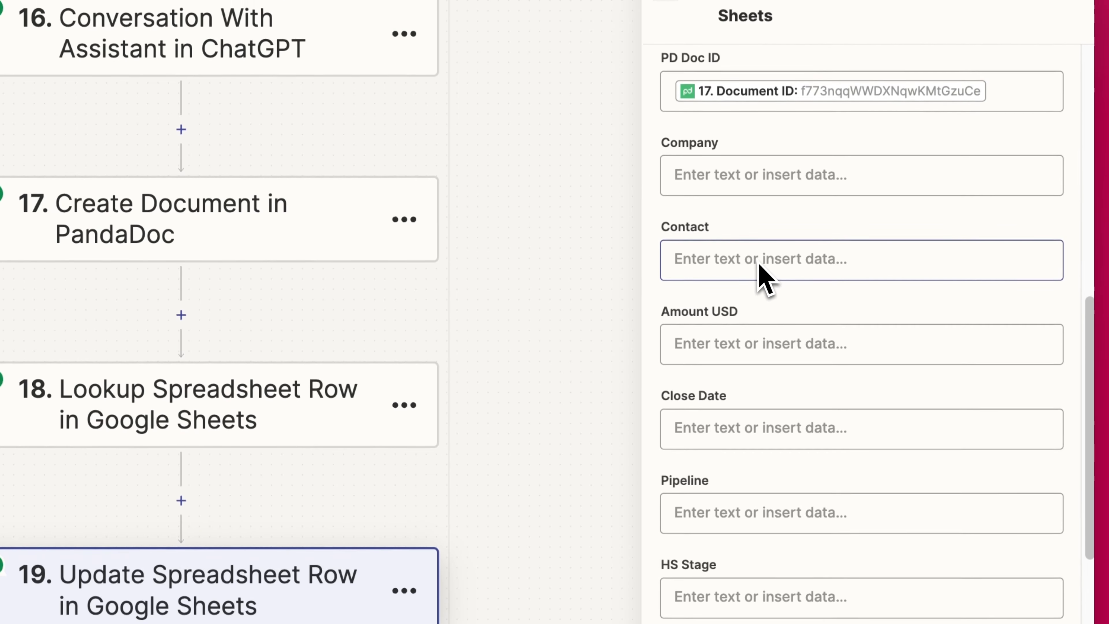
{"action": "left_click", "coordinate": [727, 334]}
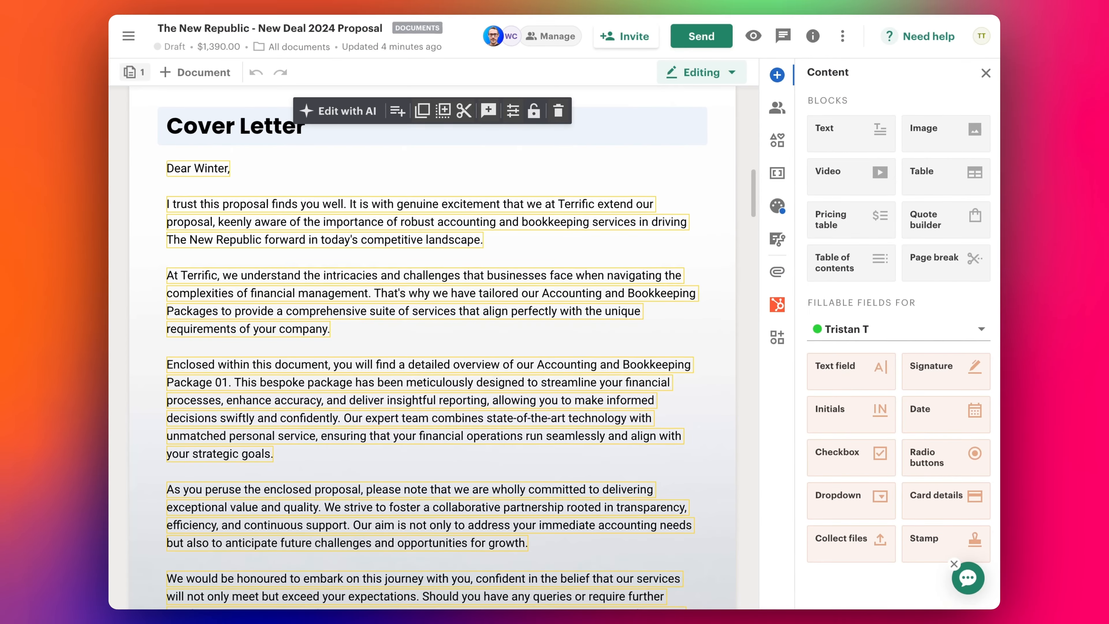
- Change the second Accounting and Bookkeeping Package line's Qty to 2, making the total $2,085.00
{"action": "scroll", "coordinate": [662, 177], "scroll_direction": "down", "scroll_amount": 20}
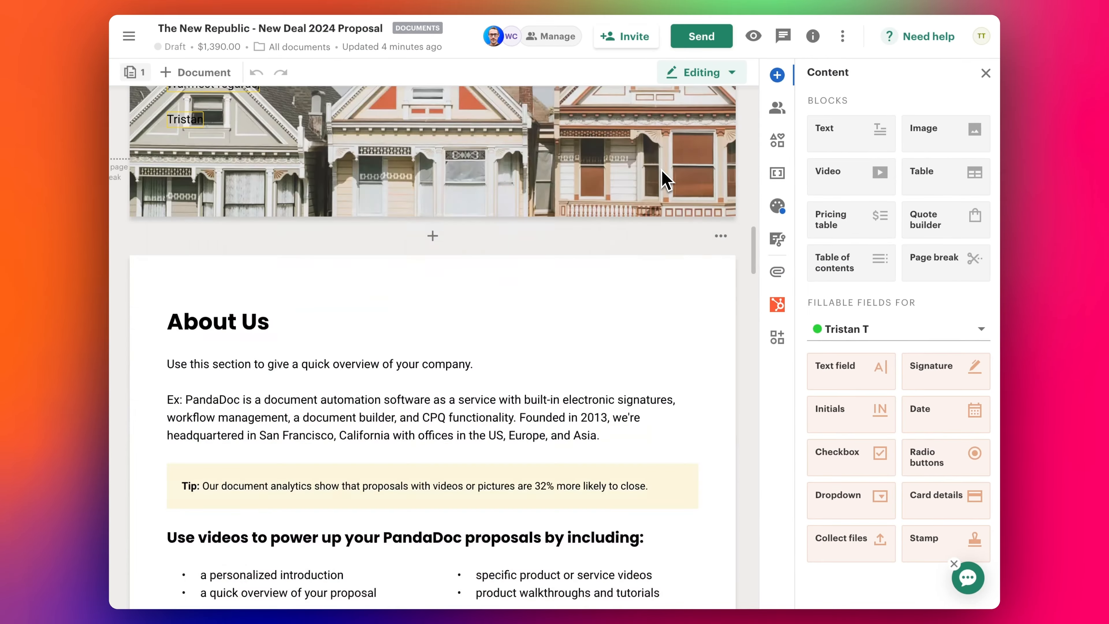
{"action": "scroll", "coordinate": [662, 177], "scroll_direction": "down", "scroll_amount": 7}
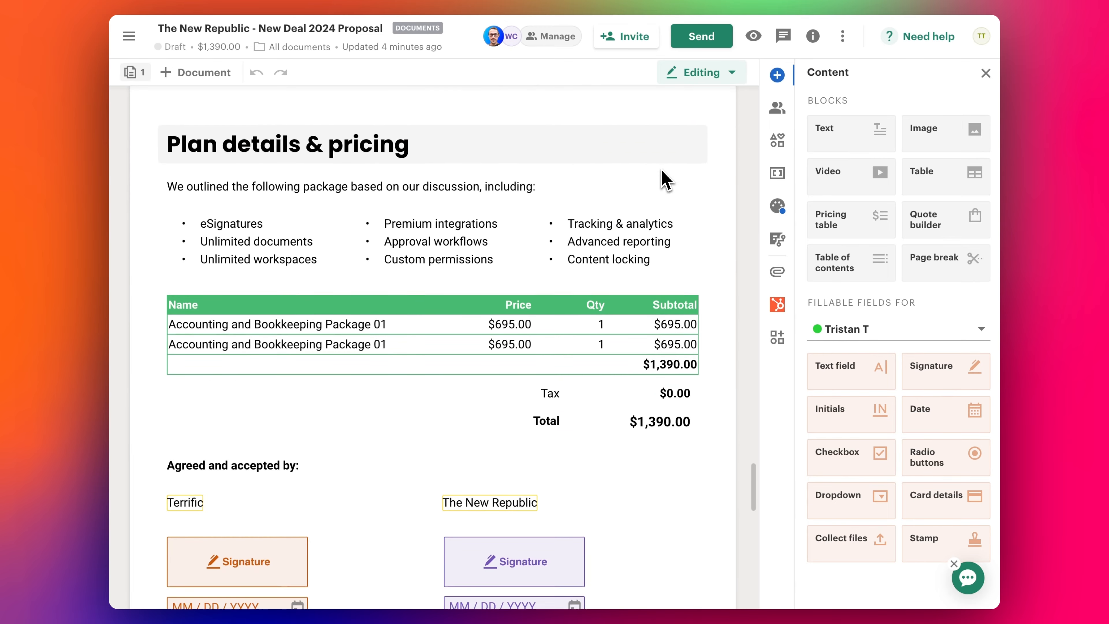
{"action": "left_click", "coordinate": [397, 340]}
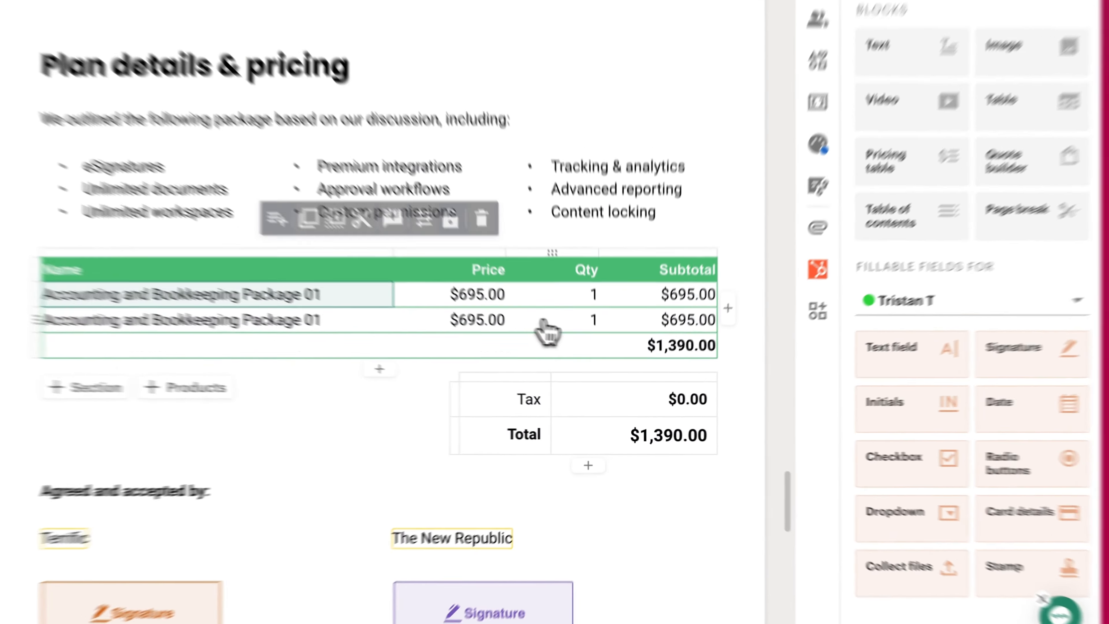
{"action": "left_click", "coordinate": [596, 344]}
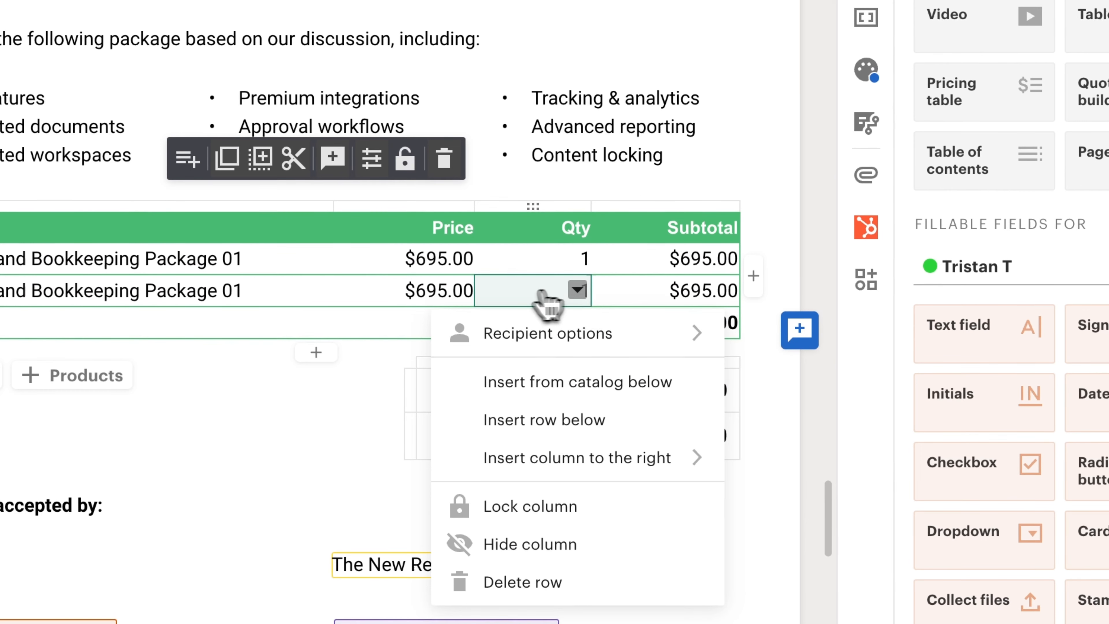
{"action": "left_click", "coordinate": [527, 291]}
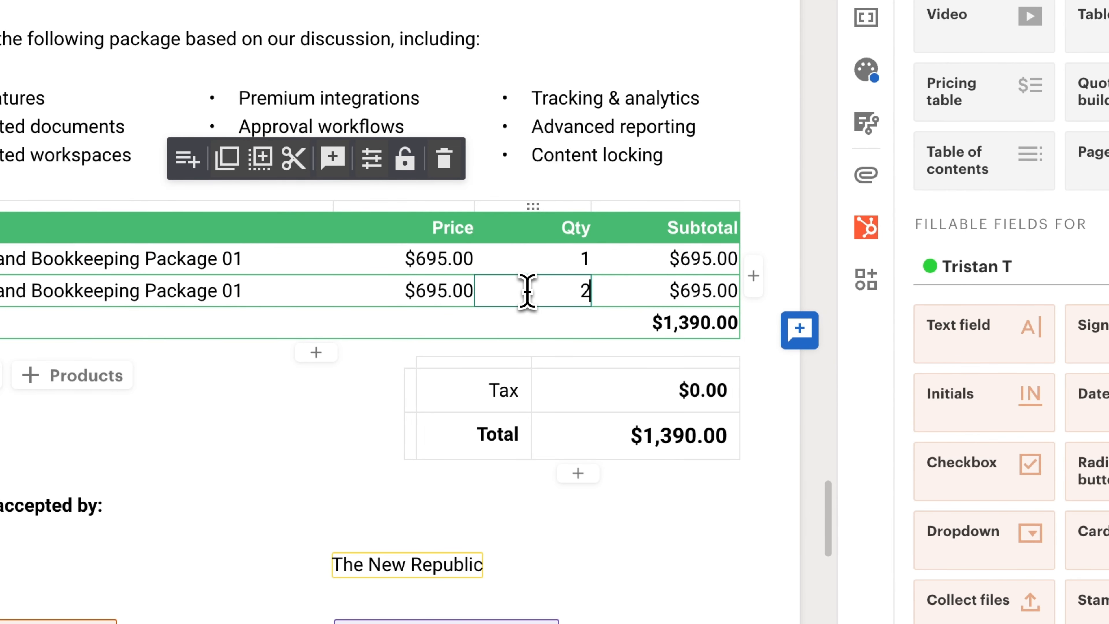
{"action": "left_click", "coordinate": [784, 481]}
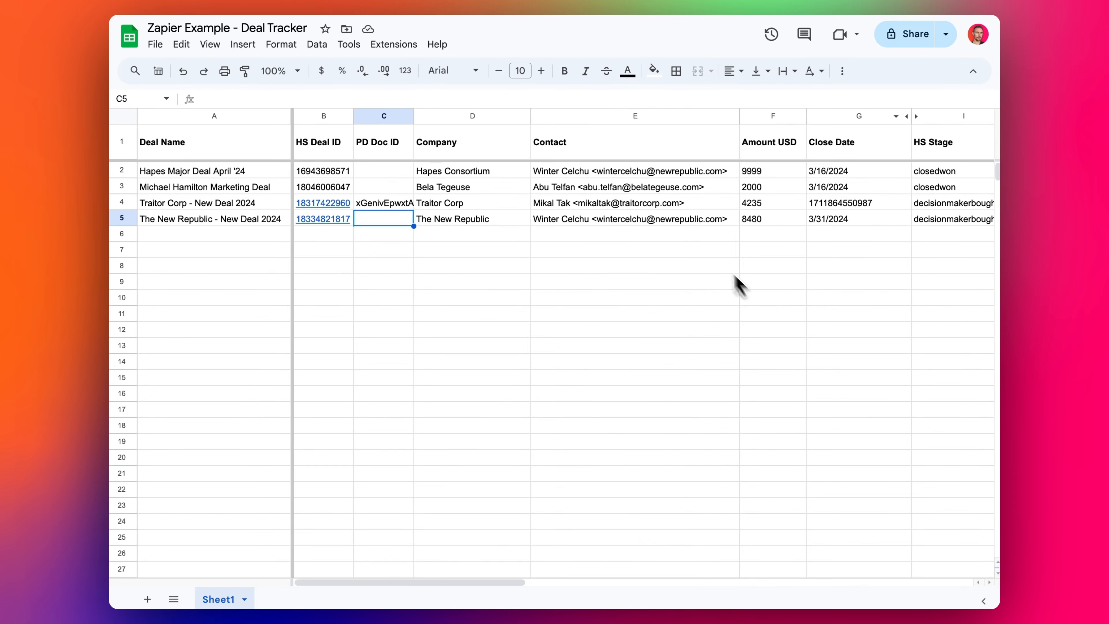
{"action": "left_click", "coordinate": [770, 220]}
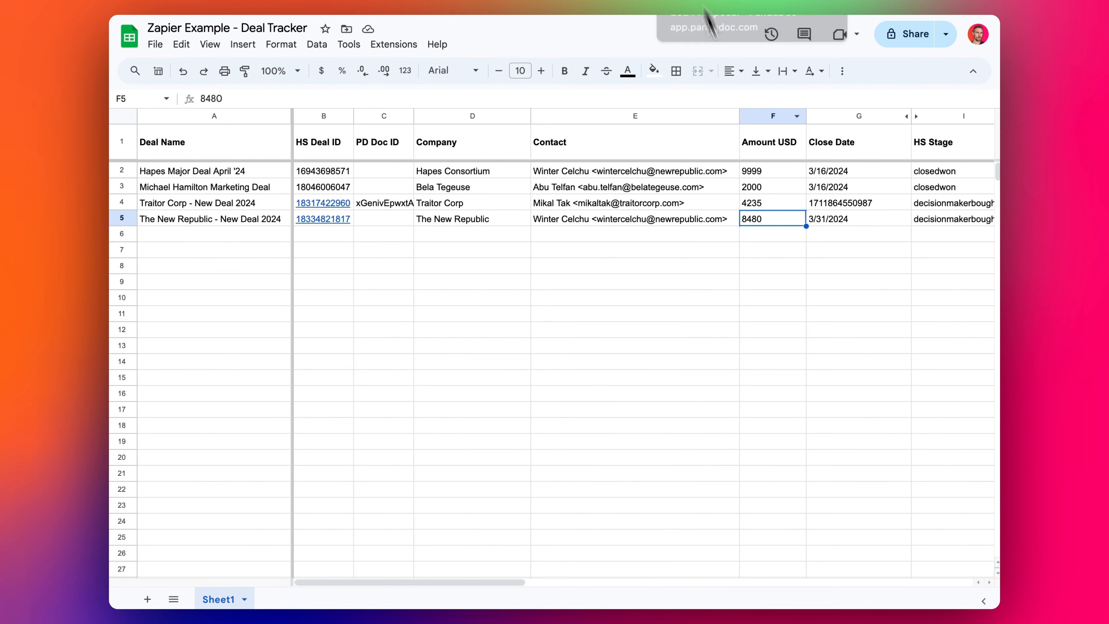
- Inspect Deal Tracker cells E4 and F5, The New Republic's 8480 amount
{"action": "left_click", "coordinate": [675, 206]}
{"action": "left_click", "coordinate": [762, 220]}
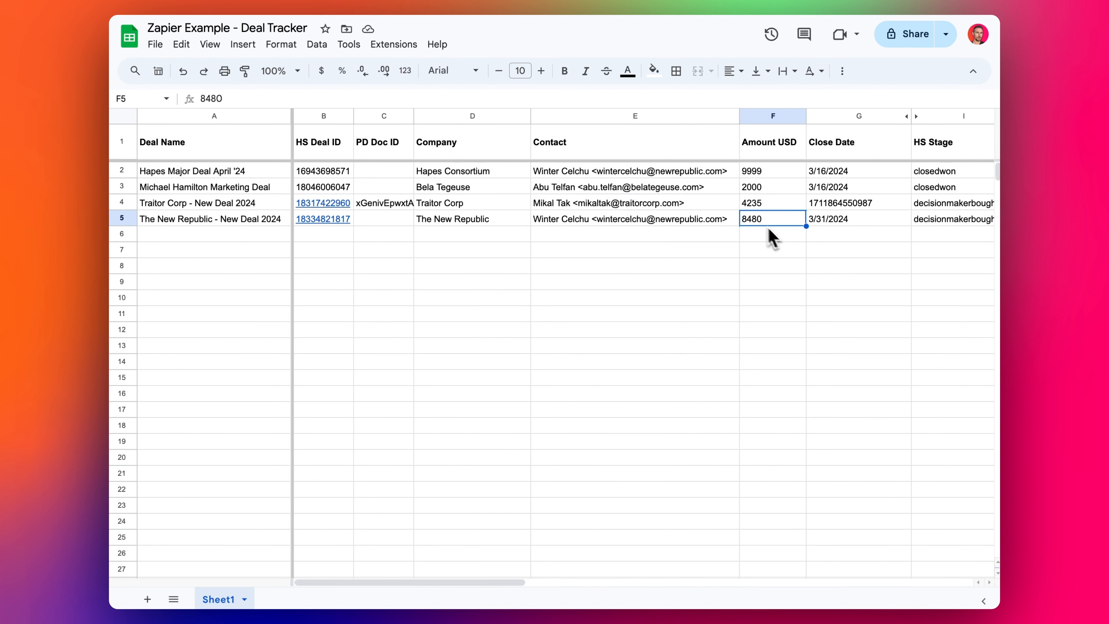
- Return to the Zap editor and dismiss the Insert Data list on step 19
{"action": "left_click", "coordinate": [454, 2]}
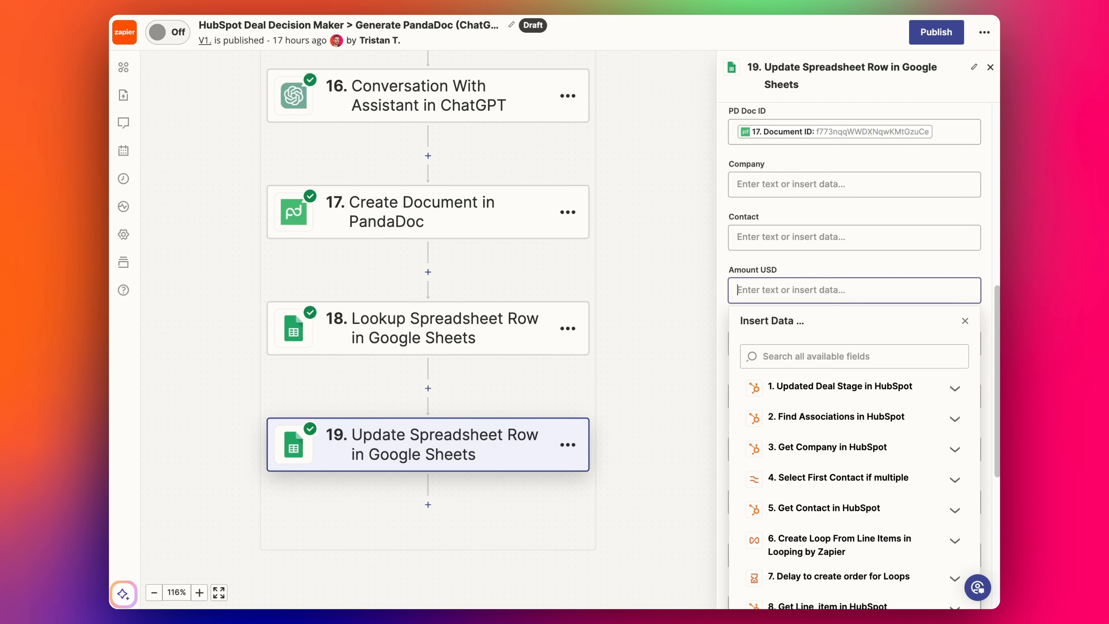
{"action": "left_click", "coordinate": [721, 321]}
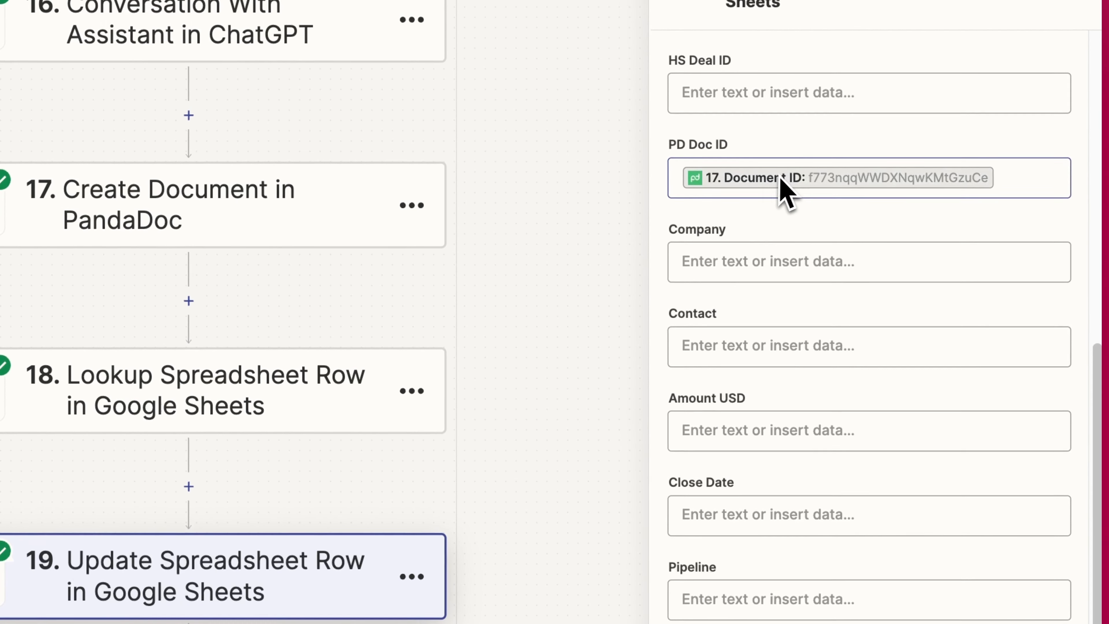
{"action": "left_click", "coordinate": [816, 308]}
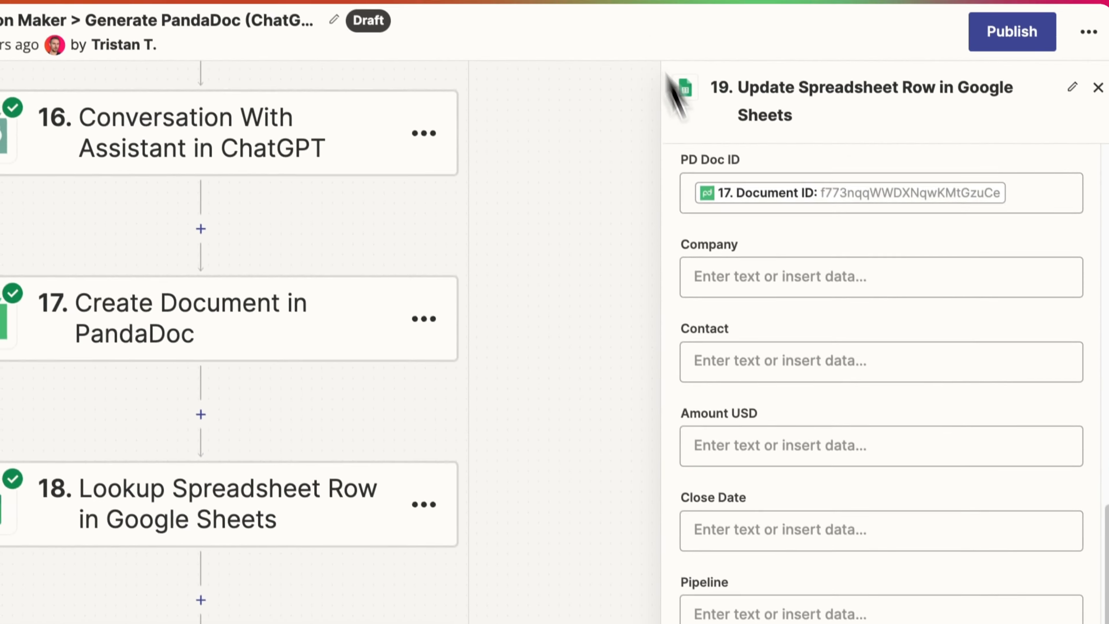
{"action": "left_click", "coordinate": [773, 501]}
{"action": "scroll", "coordinate": [764, 464], "scroll_direction": "down", "scroll_amount": 1}
{"action": "scroll", "coordinate": [758, 323], "scroll_direction": "down", "scroll_amount": 1}
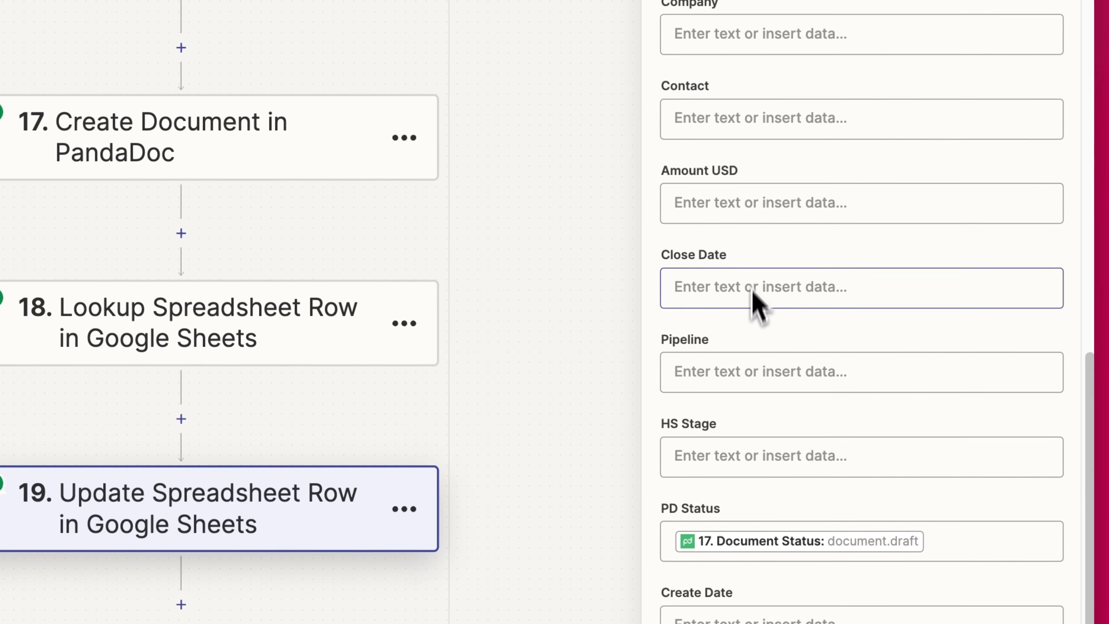
- Review step 17's fields from Amount USD's Insert Data, then open Create Document in PandaDoc
{"action": "left_click", "coordinate": [735, 216]}
{"action": "scroll", "coordinate": [870, 522], "scroll_direction": "down", "scroll_amount": 7}
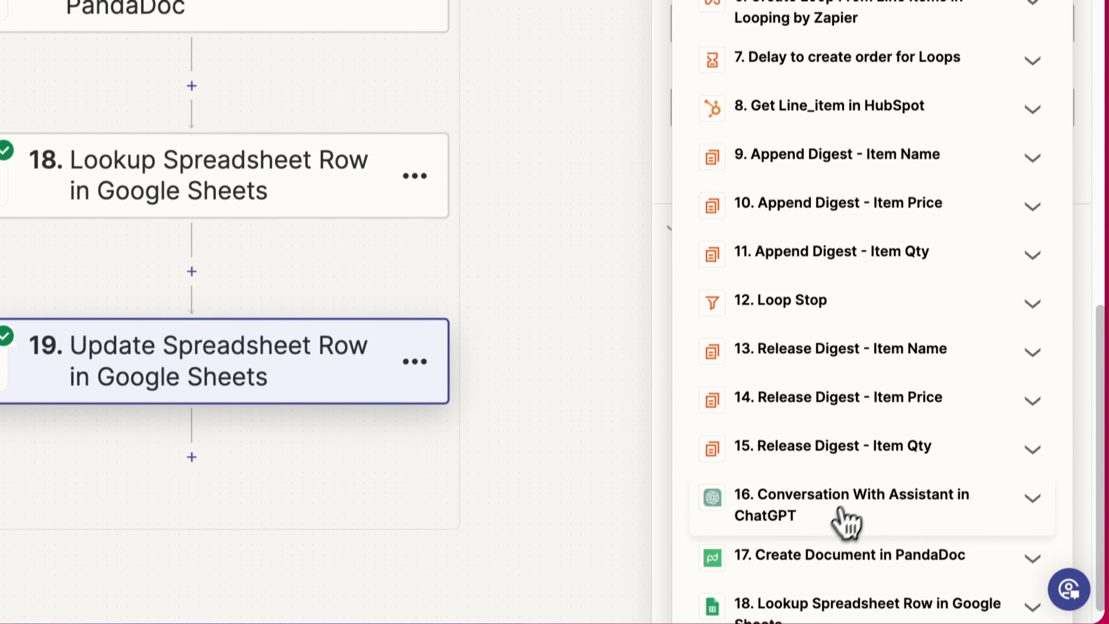
{"action": "left_click", "coordinate": [788, 510]}
{"action": "scroll", "coordinate": [817, 483], "scroll_direction": "down", "scroll_amount": 5}
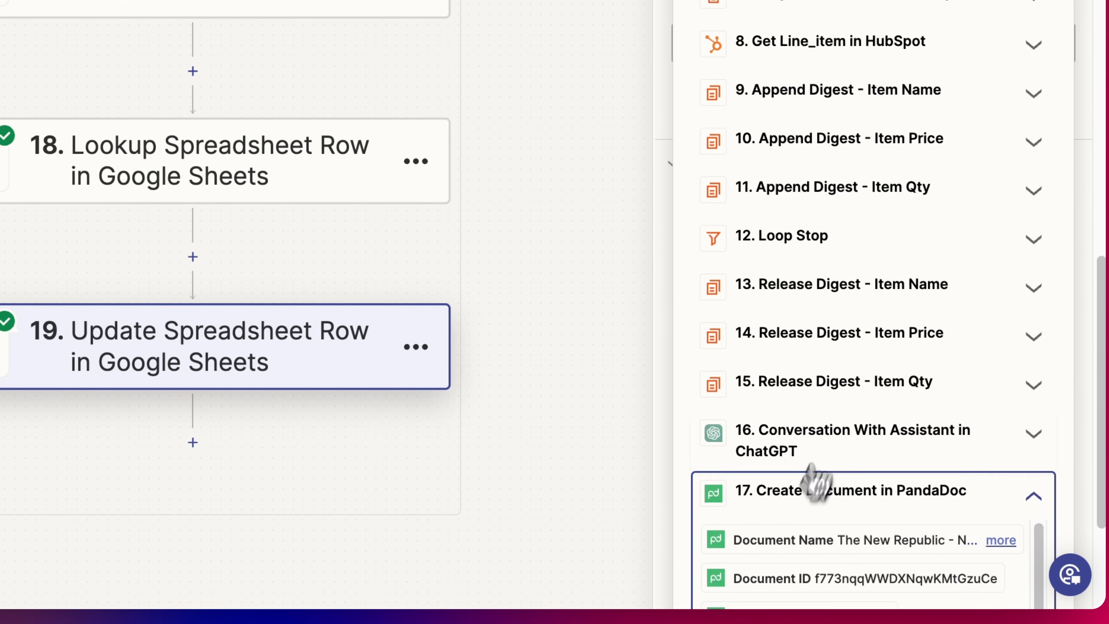
{"action": "scroll", "coordinate": [834, 472], "scroll_direction": "down", "scroll_amount": 3}
{"action": "scroll", "coordinate": [830, 430], "scroll_direction": "up", "scroll_amount": 3}
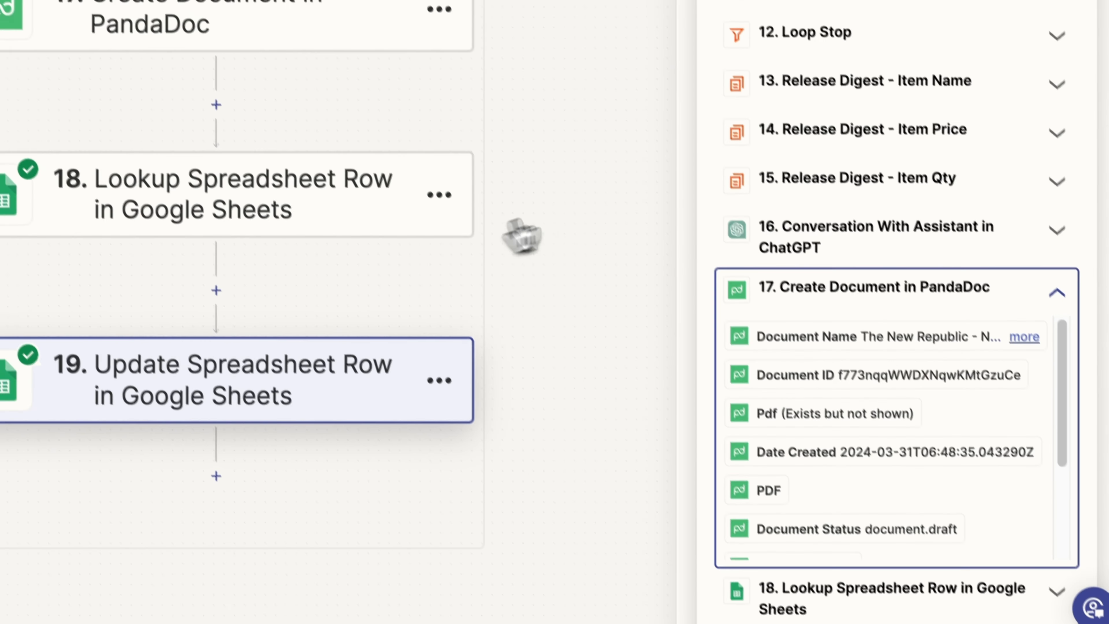
{"action": "scroll", "coordinate": [812, 440], "scroll_direction": "down", "scroll_amount": 2}
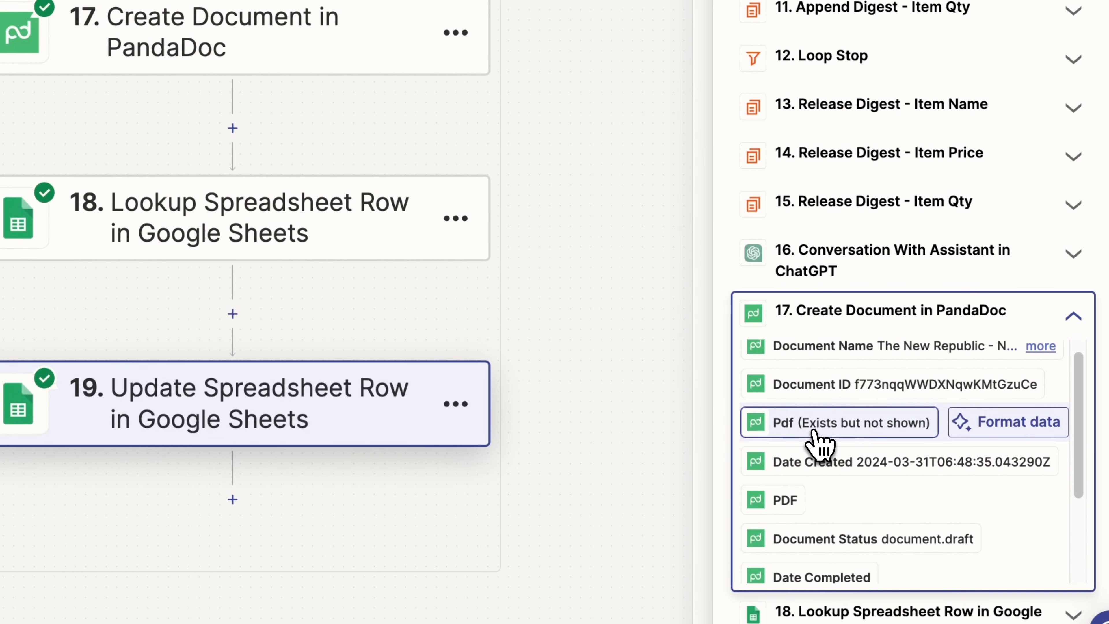
{"action": "scroll", "coordinate": [869, 417], "scroll_direction": "up", "scroll_amount": 8}
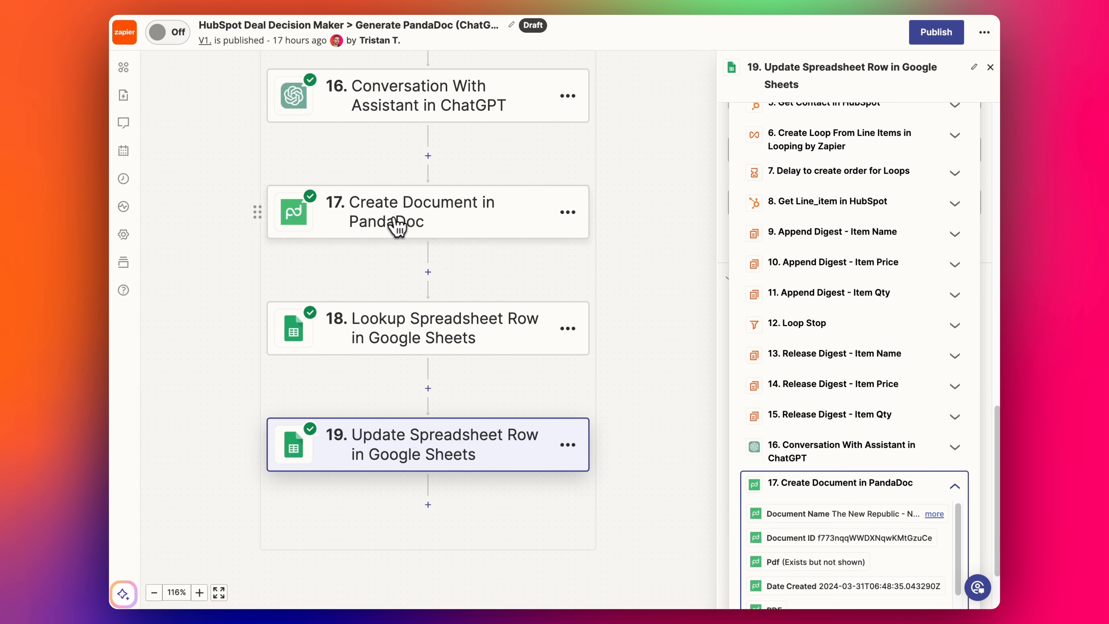
{"action": "left_click", "coordinate": [488, 221]}
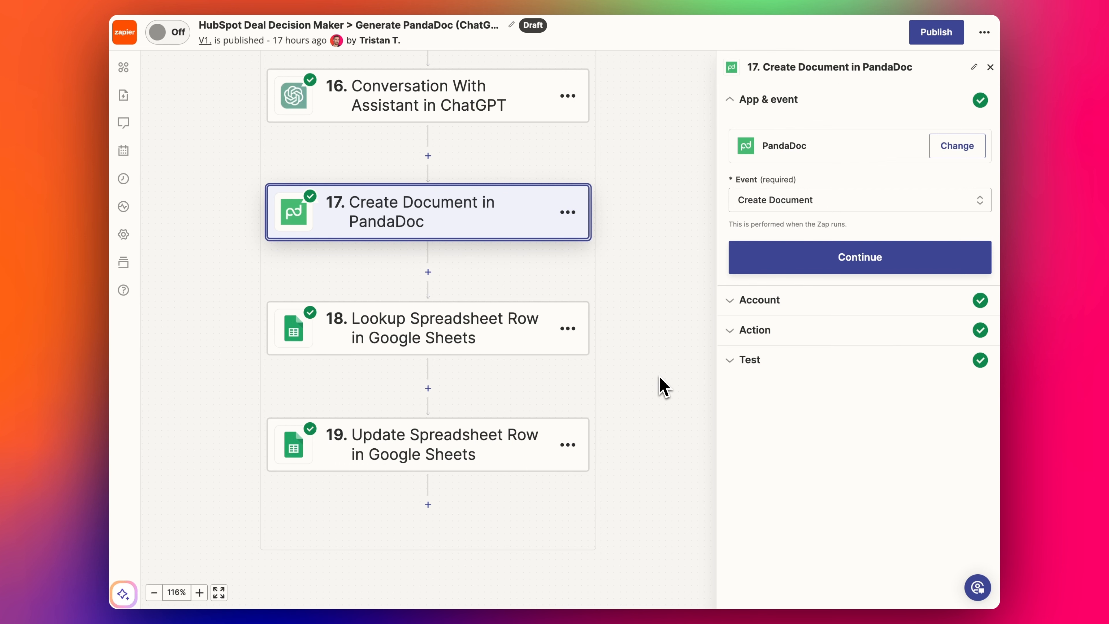
- Reopen Update Spreadsheet Row, review its mapped action fields, and continue to testing it
{"action": "left_click", "coordinate": [481, 466]}
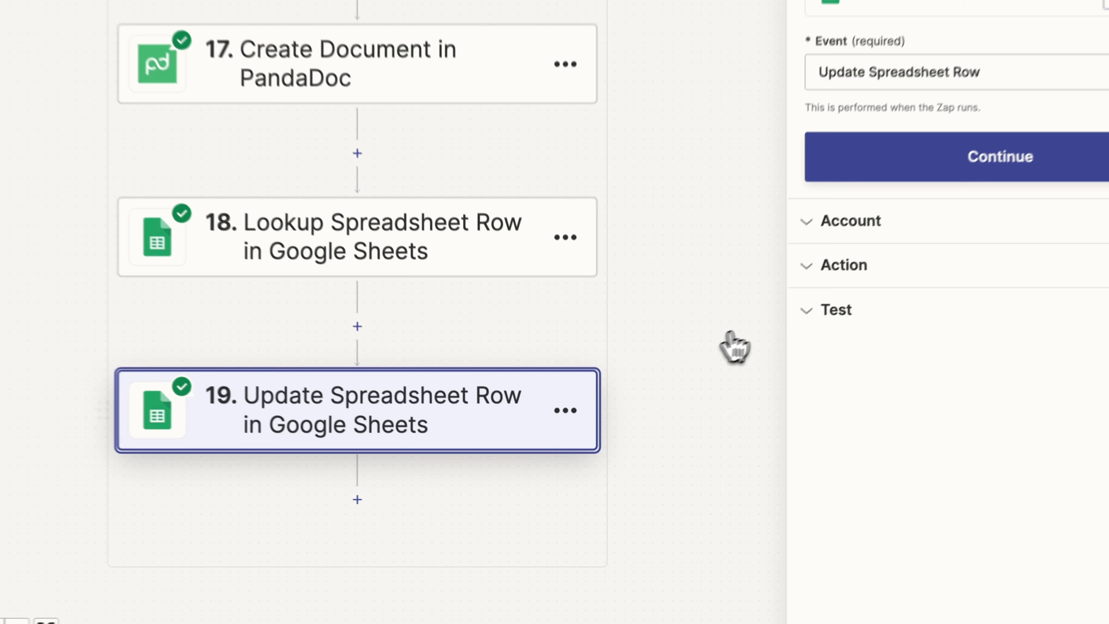
{"action": "left_click", "coordinate": [772, 349]}
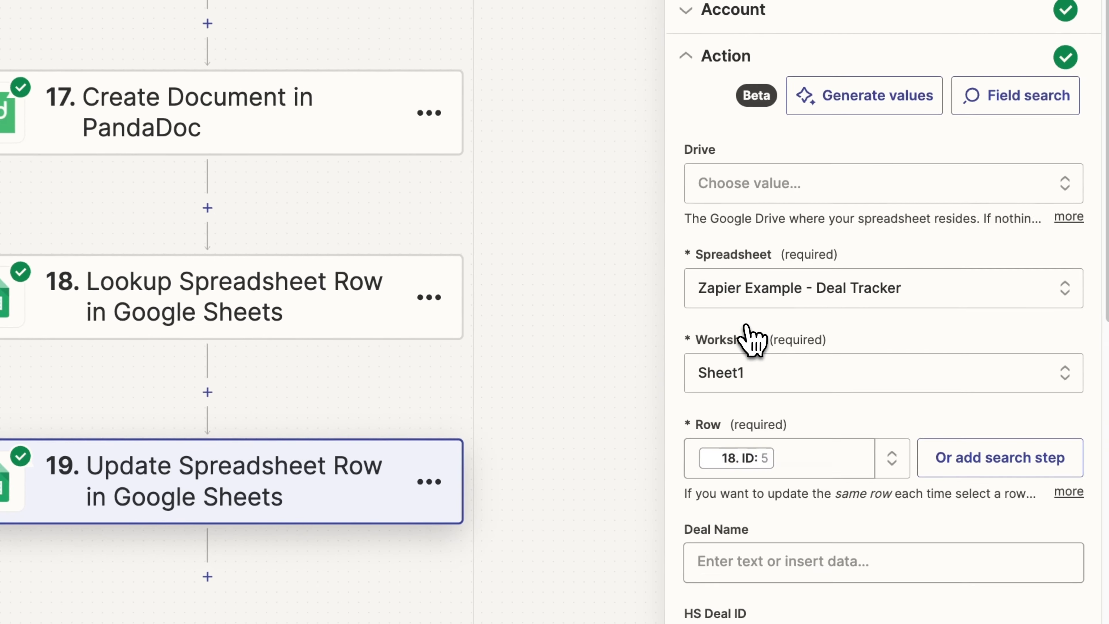
{"action": "scroll", "coordinate": [786, 360], "scroll_direction": "down", "scroll_amount": 10}
{"action": "scroll", "coordinate": [781, 503], "scroll_direction": "up", "scroll_amount": 6}
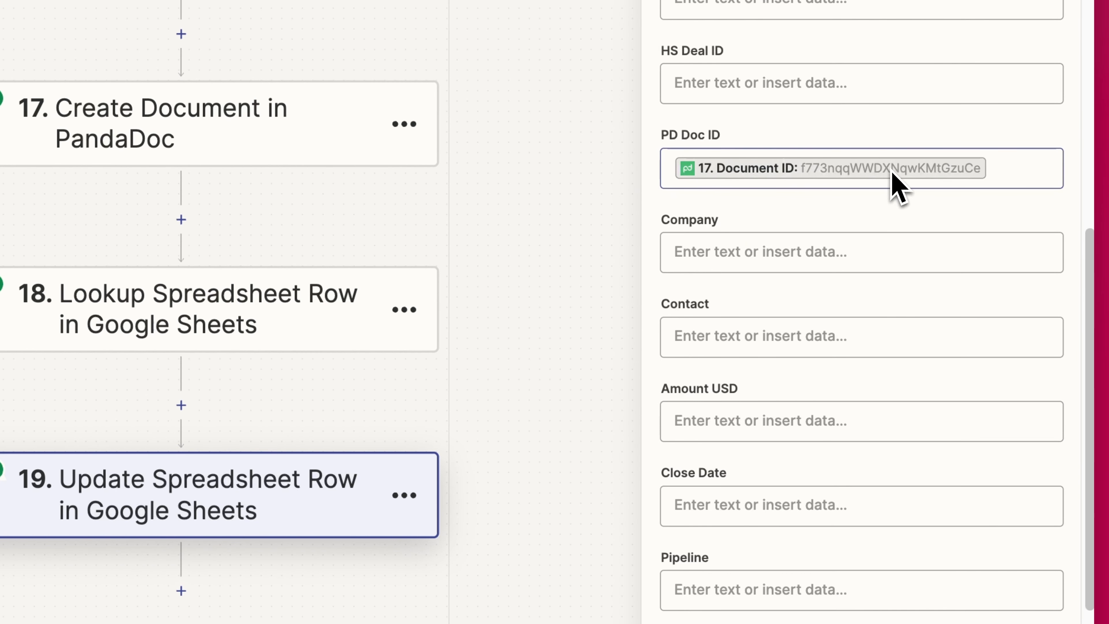
{"action": "scroll", "coordinate": [866, 347], "scroll_direction": "down", "scroll_amount": 5}
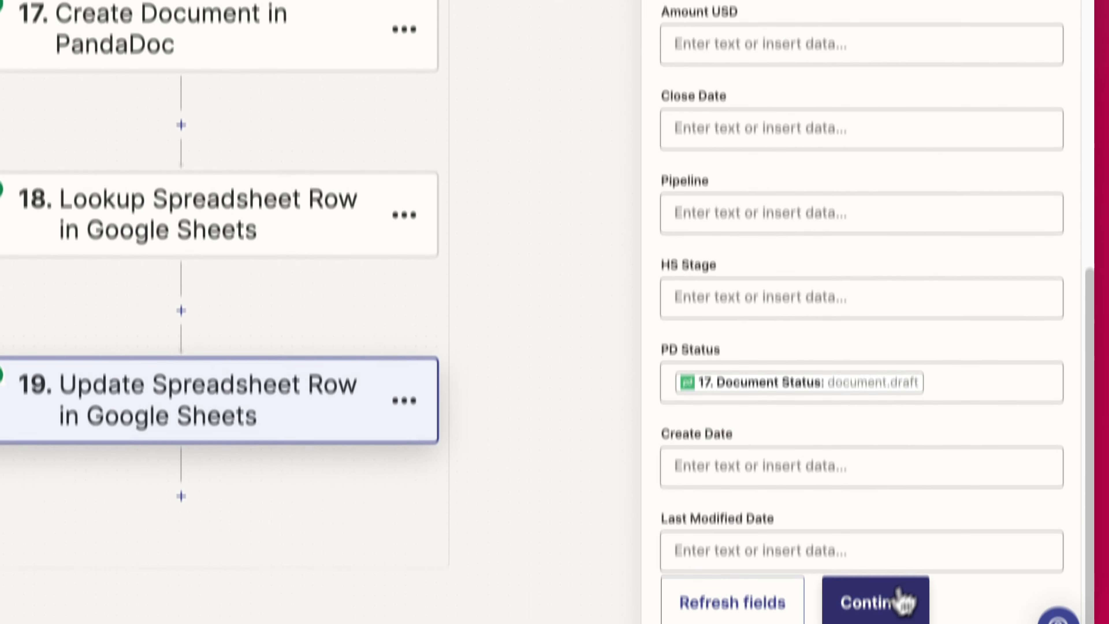
{"action": "left_click", "coordinate": [901, 602]}
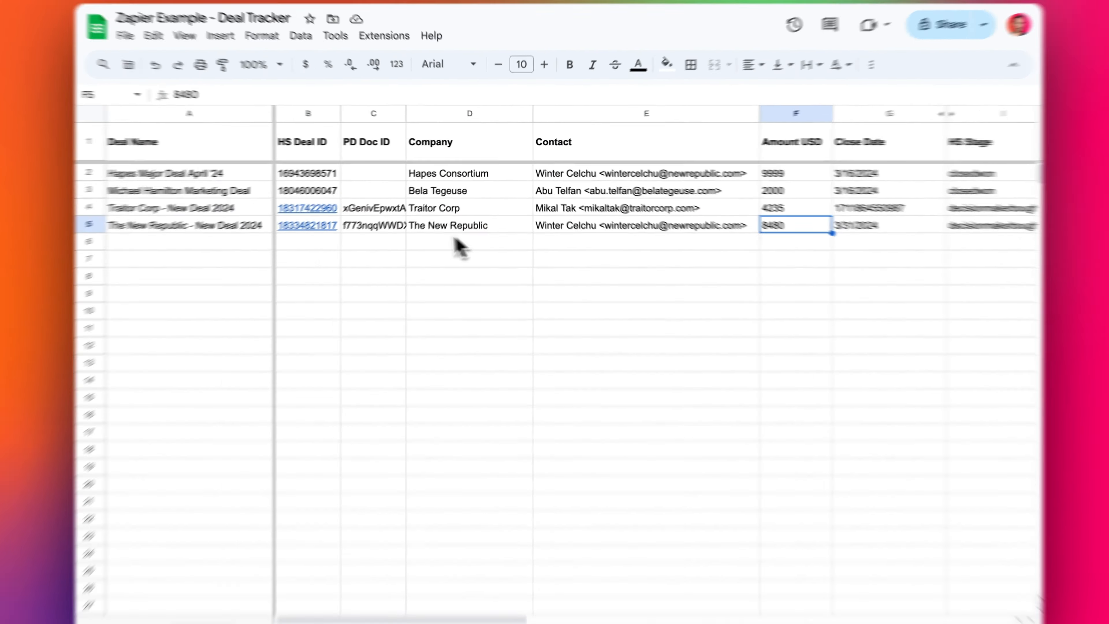
- Verify row 5's new PD Doc ID and document.draft status in J5, comparing rows 4–5
{"action": "left_click", "coordinate": [375, 221]}
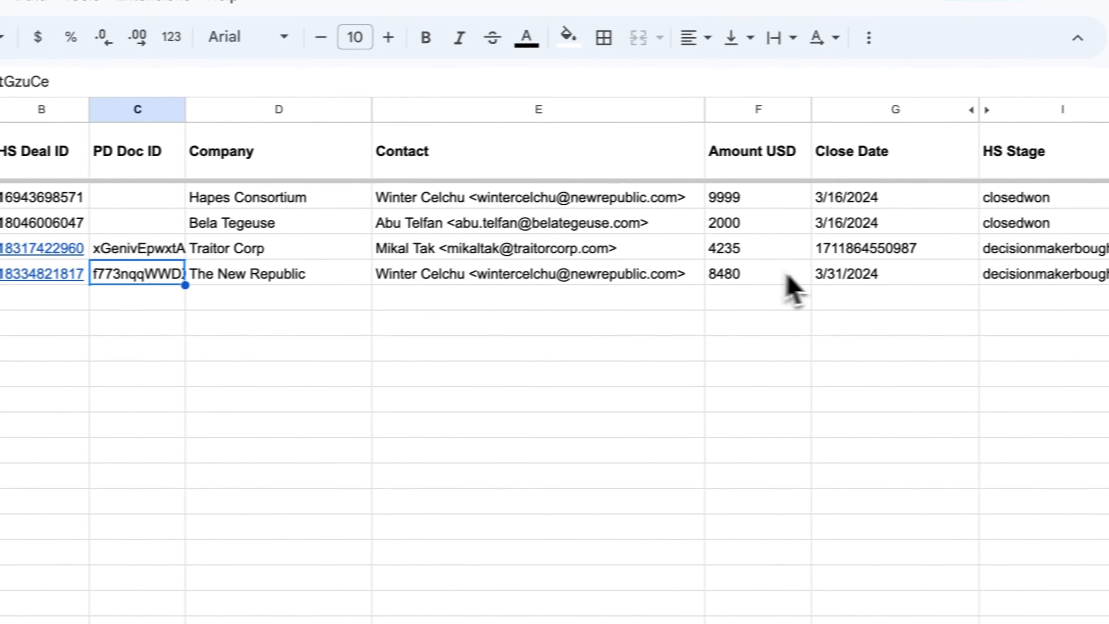
{"action": "left_click_drag", "start_coordinate": [1000, 260], "coordinate": [1034, 273]}
{"action": "left_click", "coordinate": [1004, 277]}
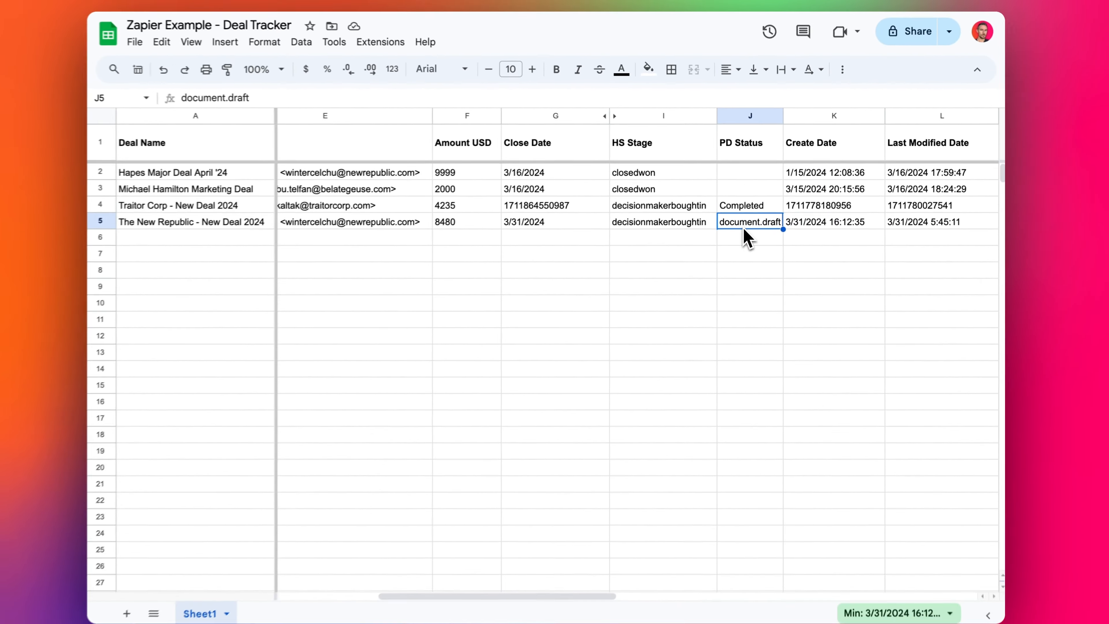
{"action": "left_click_drag", "start_coordinate": [675, 222], "coordinate": [262, 205]}
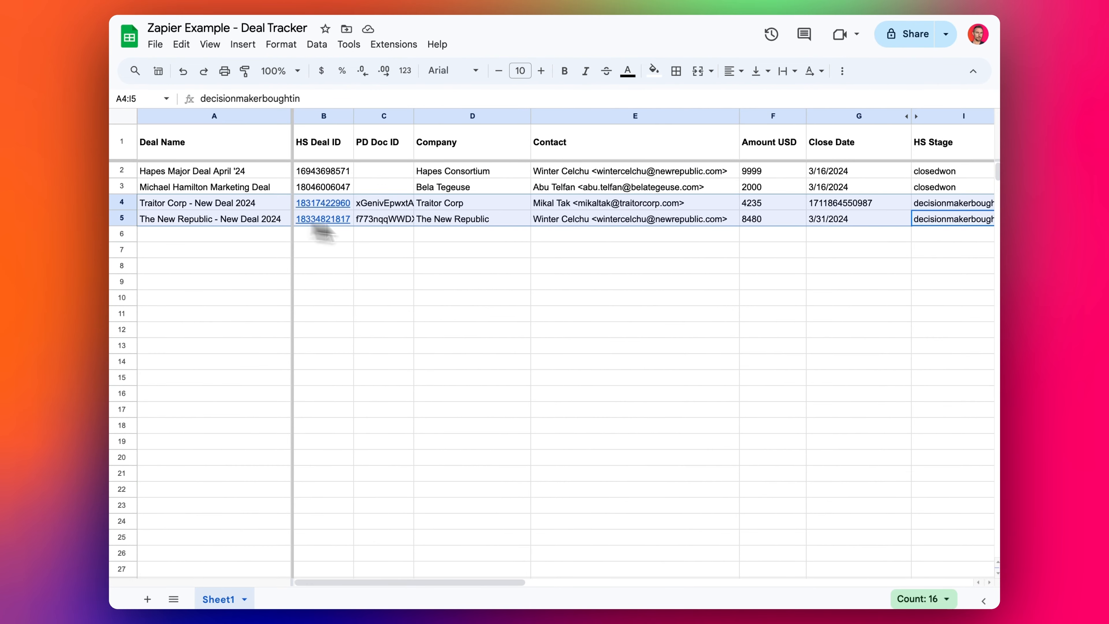
{"action": "left_click_drag", "start_coordinate": [549, 217], "coordinate": [552, 175]}
{"action": "left_click", "coordinate": [415, 0]}
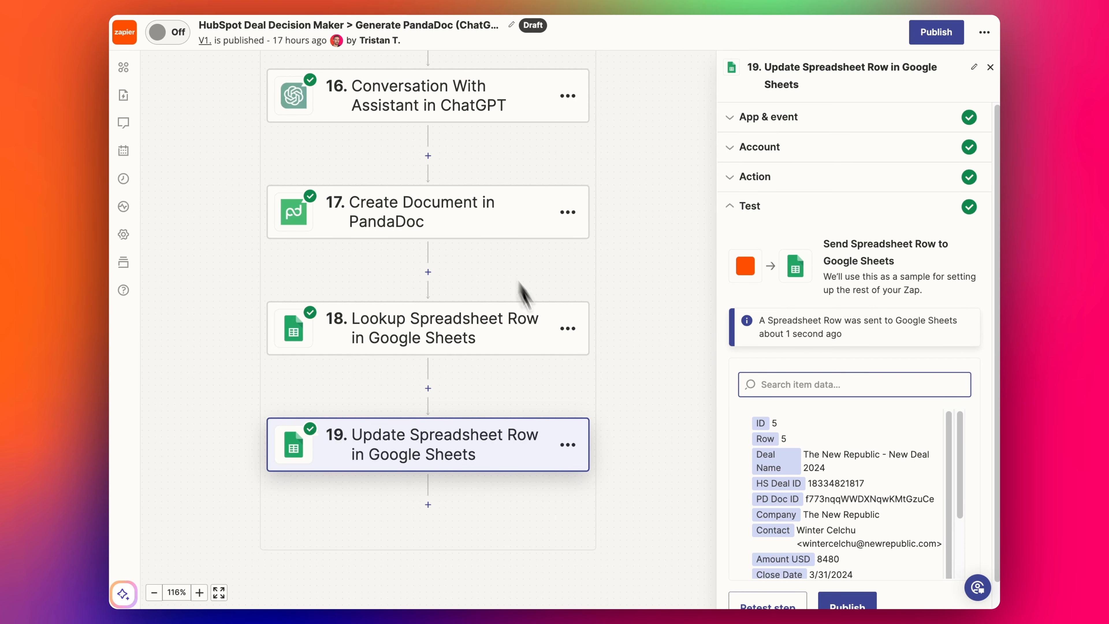
- Publish the updated Zap's new version and close the step details on the canvas
{"action": "left_click", "coordinate": [848, 603]}
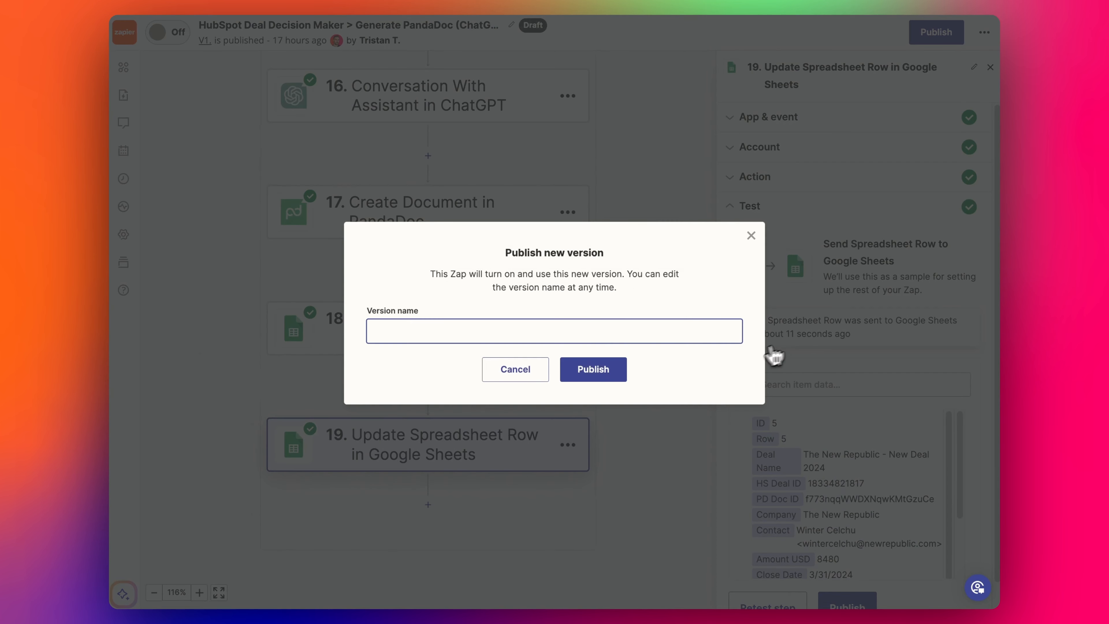
{"action": "left_click", "coordinate": [592, 369]}
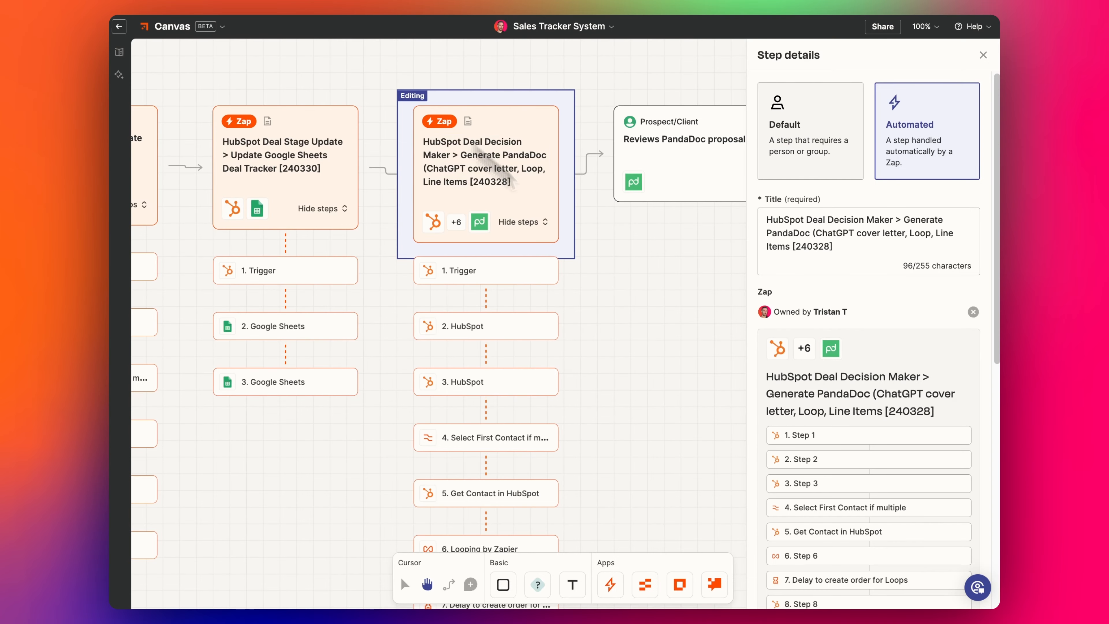
{"action": "left_click_drag", "start_coordinate": [394, 280], "coordinate": [506, 310]}
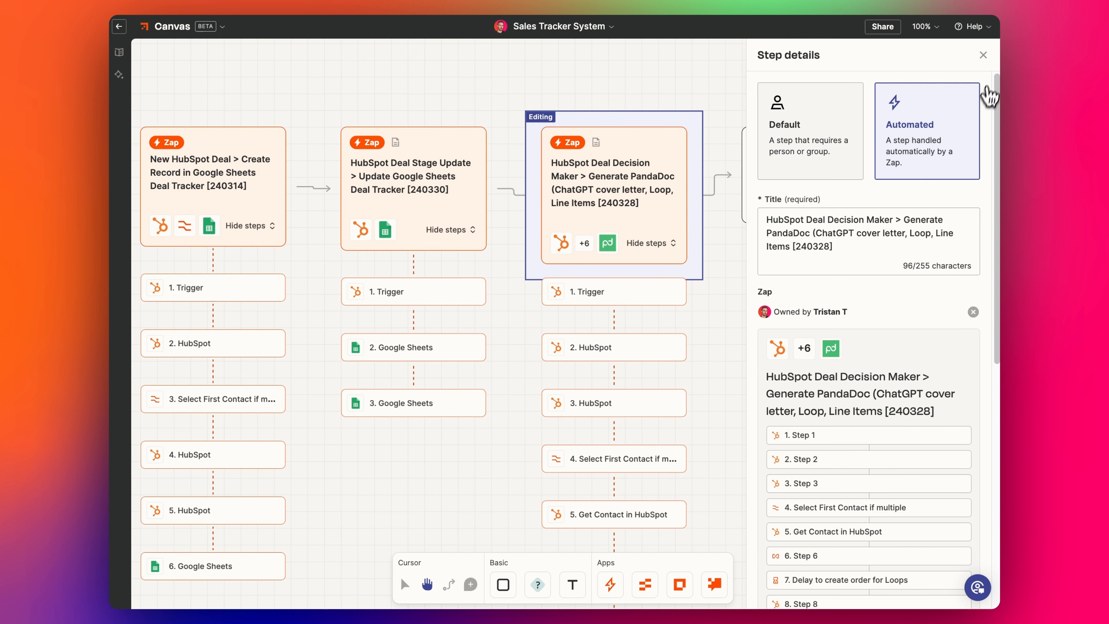
{"action": "left_click", "coordinate": [983, 55]}
- Pan to the PandaDoc Update > Update Google Sheets [240330] Zap and view its details
{"action": "left_click_drag", "start_coordinate": [742, 215], "coordinate": [542, 227]}
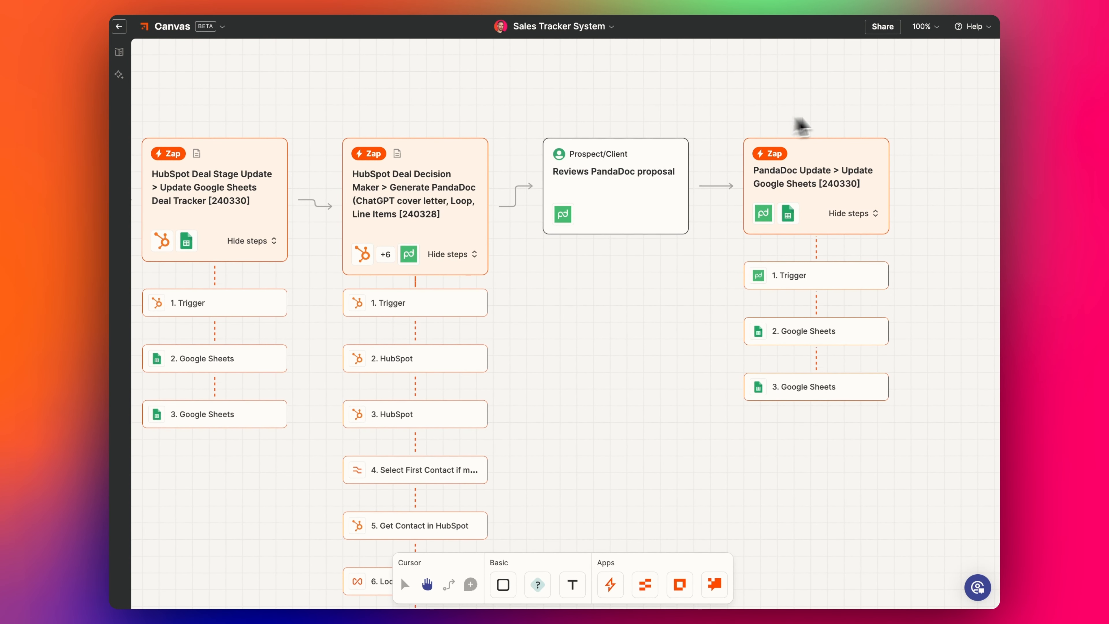
{"action": "left_click_drag", "start_coordinate": [673, 305], "coordinate": [555, 321]}
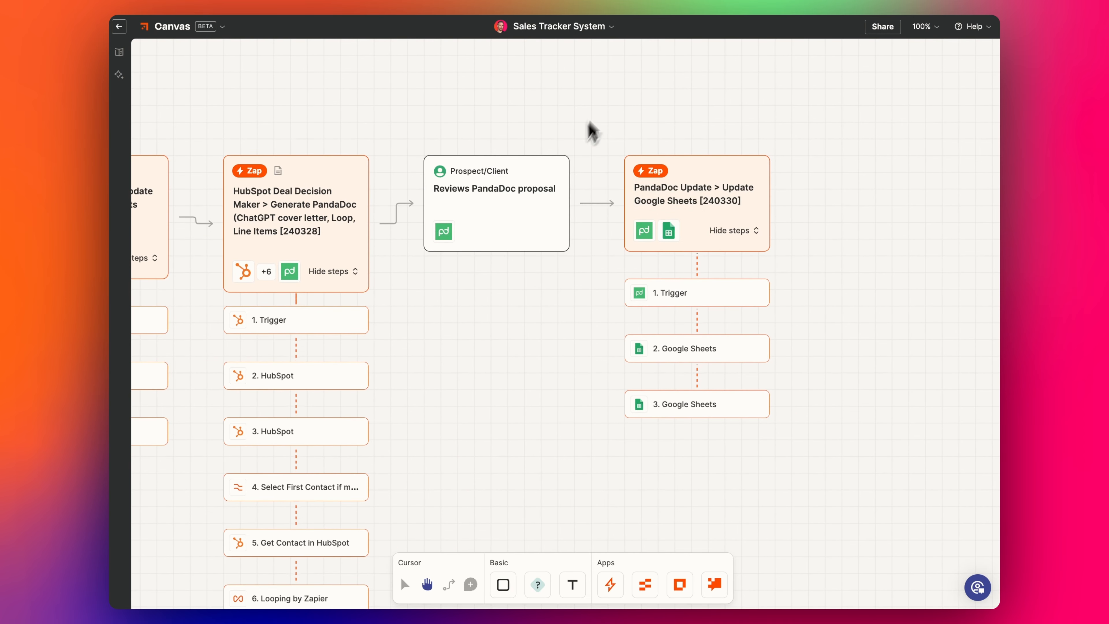
{"action": "left_click", "coordinate": [714, 179]}
{"action": "scroll", "coordinate": [870, 306], "scroll_direction": "down", "scroll_amount": 3}
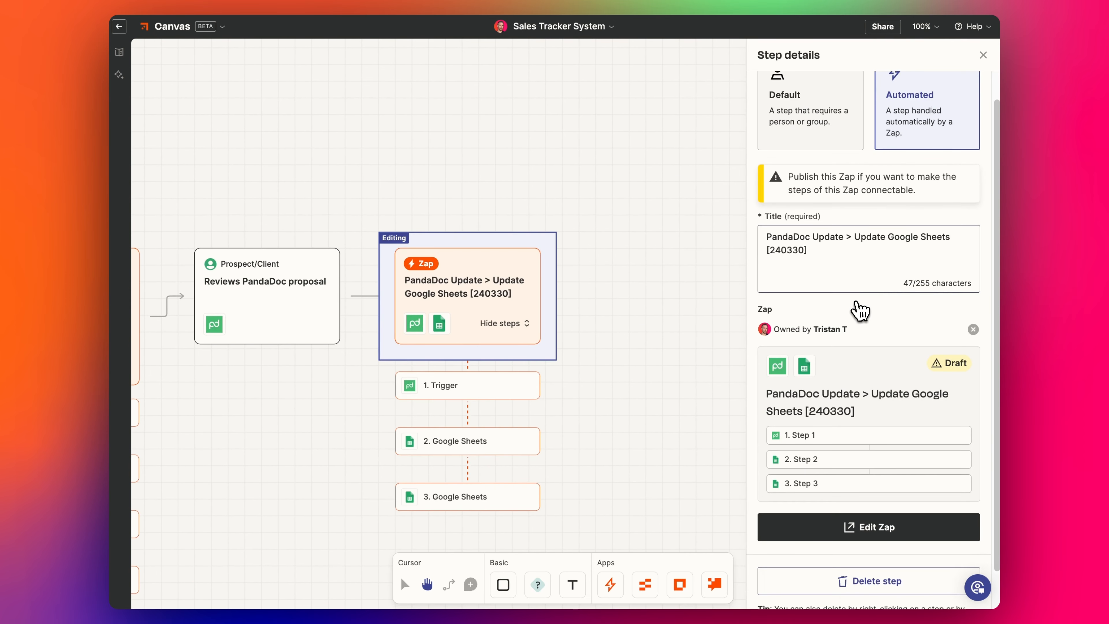
- Edit the PandaDoc Update Zap and review step 1's app, account and Document Status choices unchanged
{"action": "left_click", "coordinate": [894, 485]}
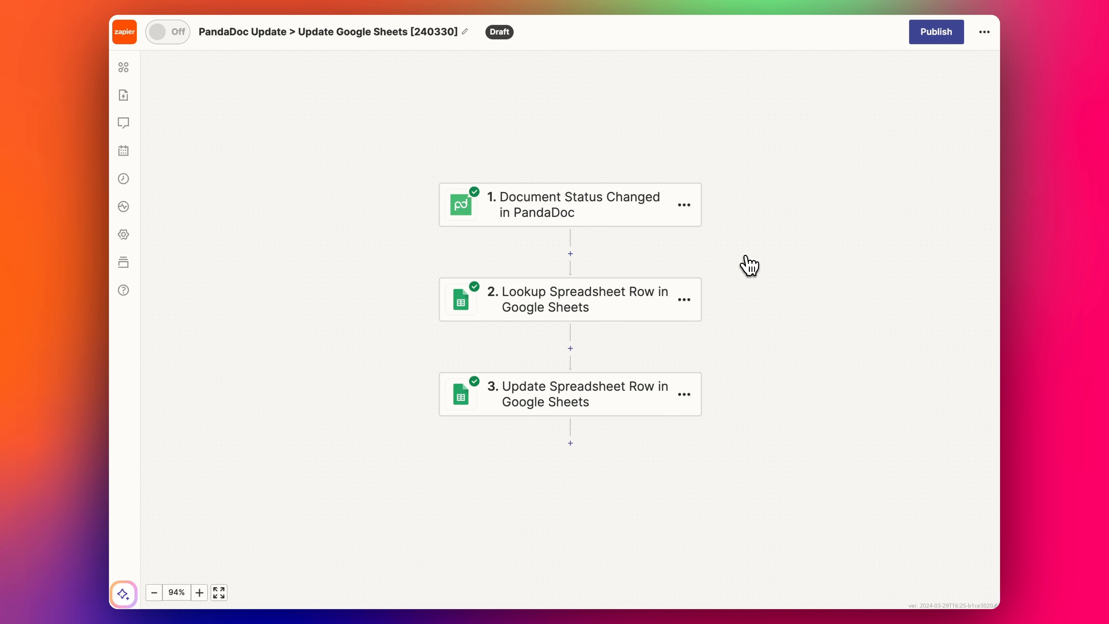
{"action": "left_click", "coordinate": [559, 208]}
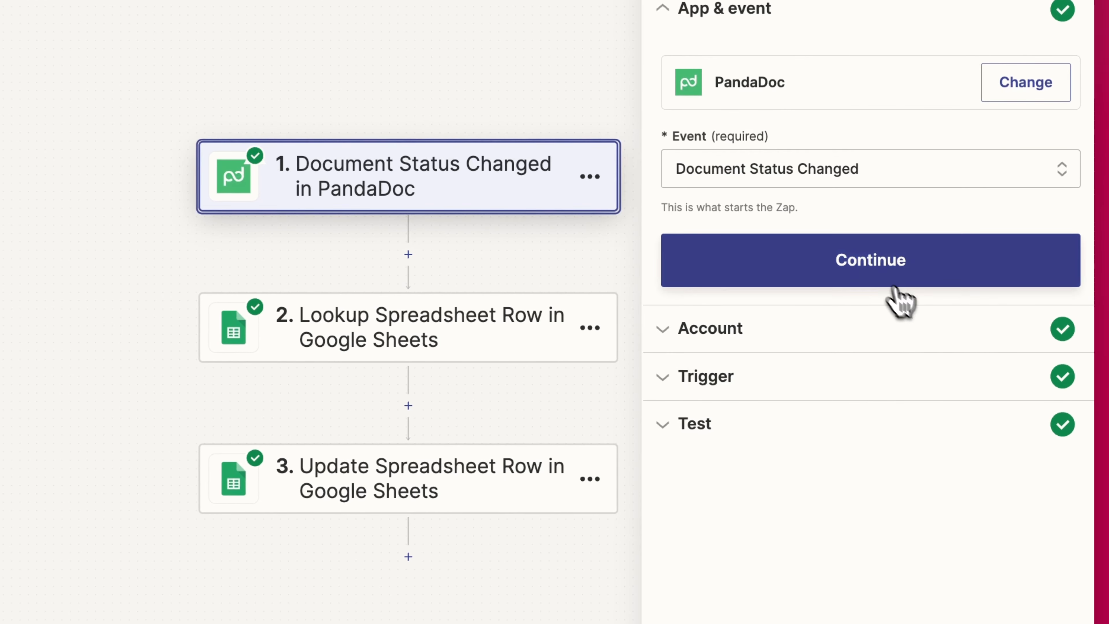
{"action": "left_click", "coordinate": [892, 285]}
{"action": "left_click", "coordinate": [711, 304]}
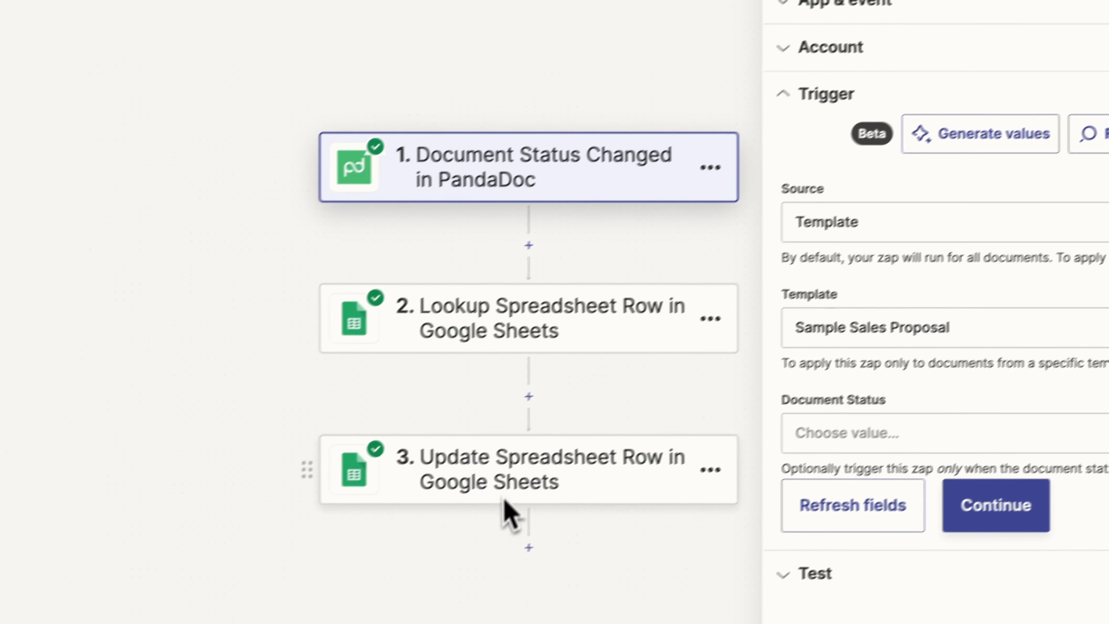
{"action": "left_click", "coordinate": [932, 443]}
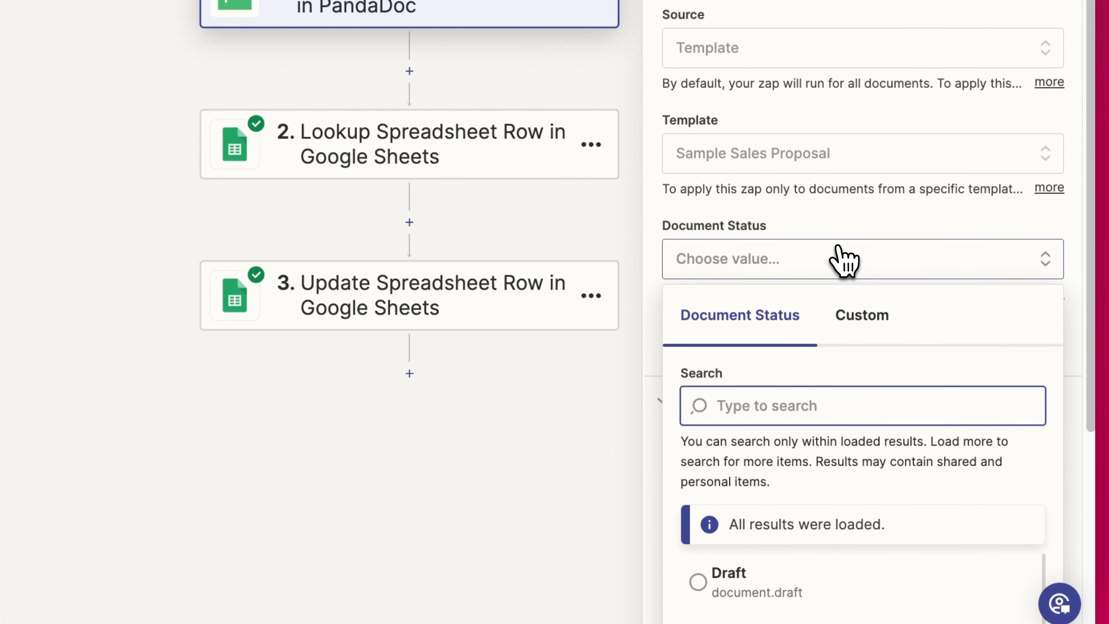
{"action": "scroll", "coordinate": [835, 404], "scroll_direction": "down", "scroll_amount": 5}
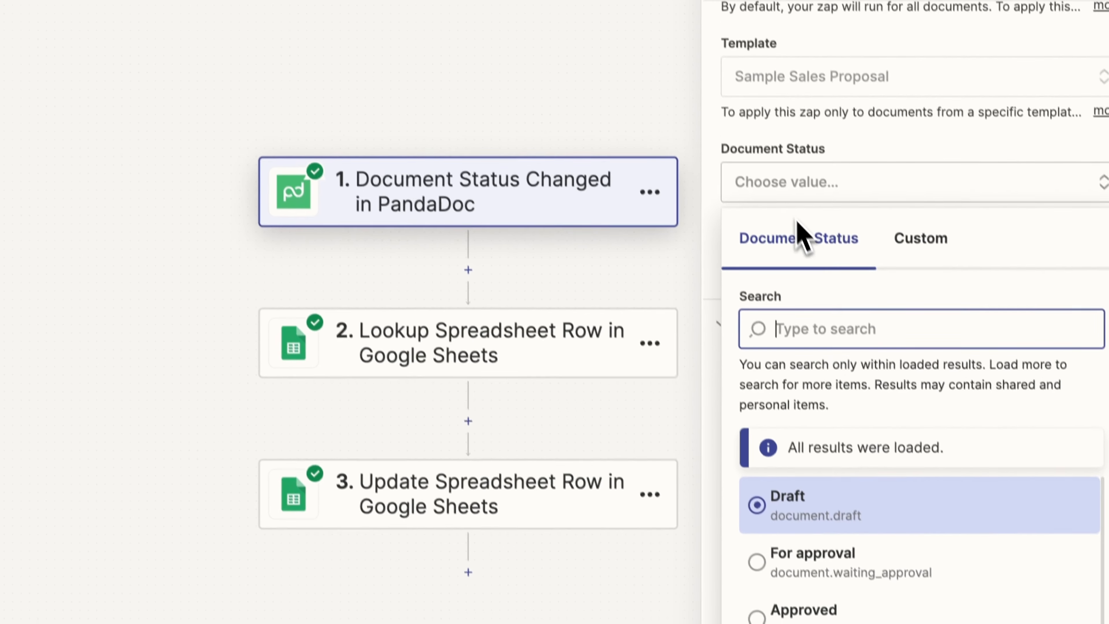
{"action": "left_click", "coordinate": [829, 148]}
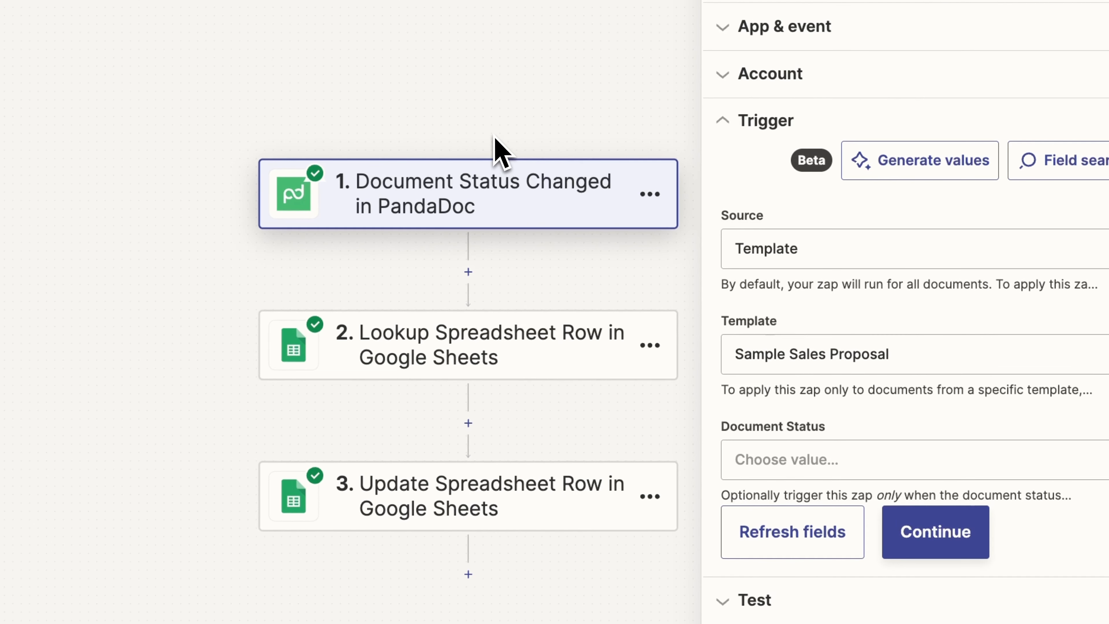
{"action": "left_click", "coordinate": [492, 361]}
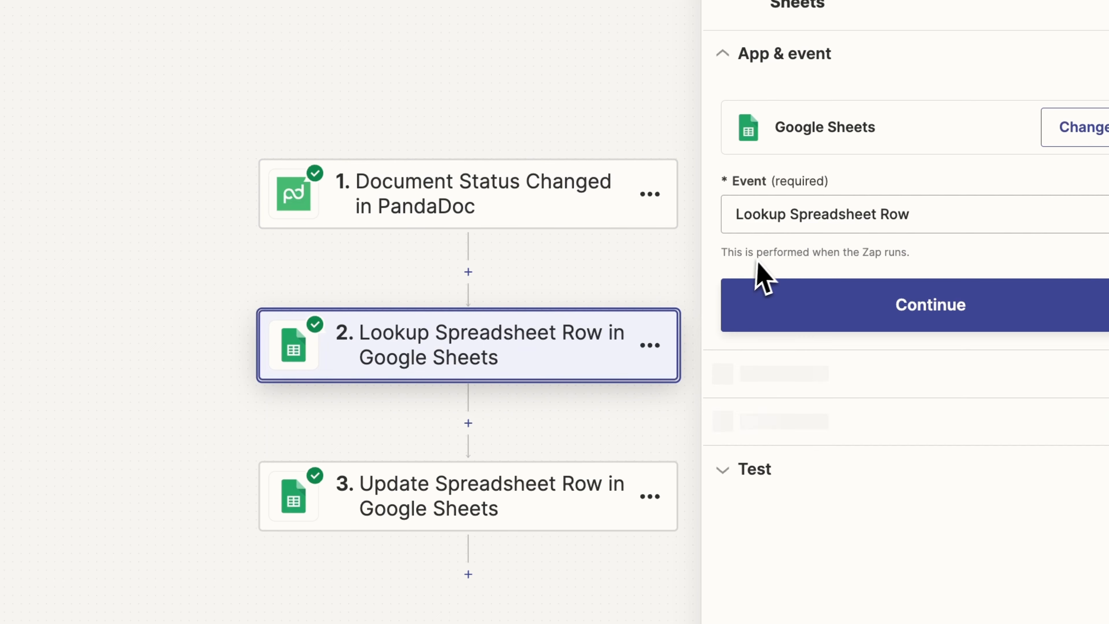
- Confirm step 2 matches Deal Tracker rows by PD Doc ID, checking row 5's ID in Sheets
{"action": "left_click", "coordinate": [875, 316]}
{"action": "left_click", "coordinate": [808, 363]}
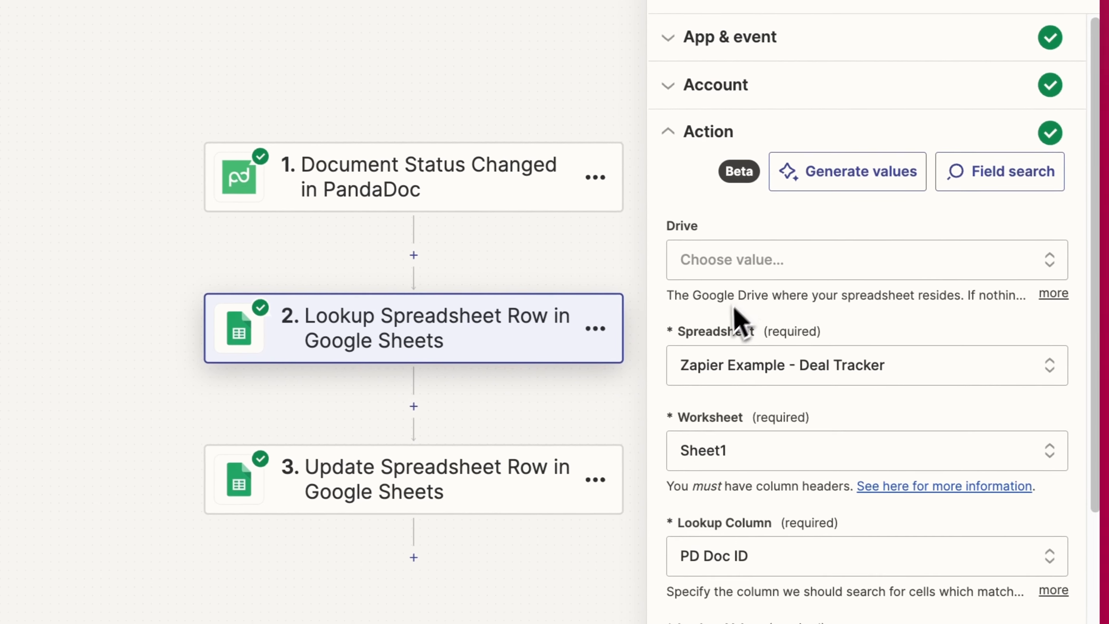
{"action": "scroll", "coordinate": [909, 417], "scroll_direction": "down", "scroll_amount": 2}
{"action": "scroll", "coordinate": [775, 393], "scroll_direction": "down", "scroll_amount": 5}
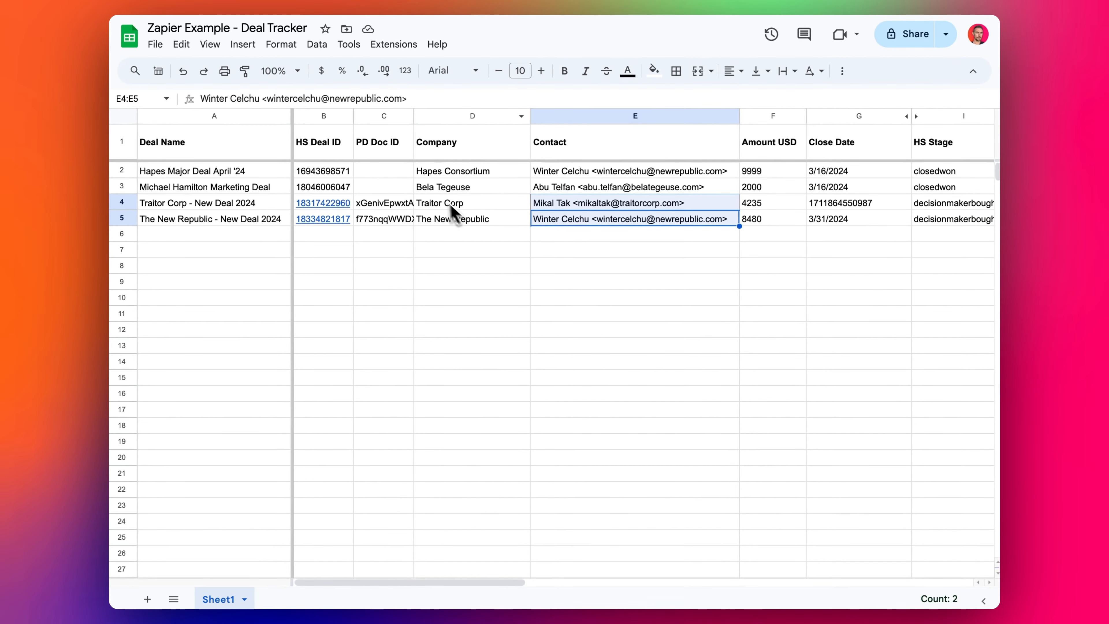
{"action": "left_click", "coordinate": [379, 218]}
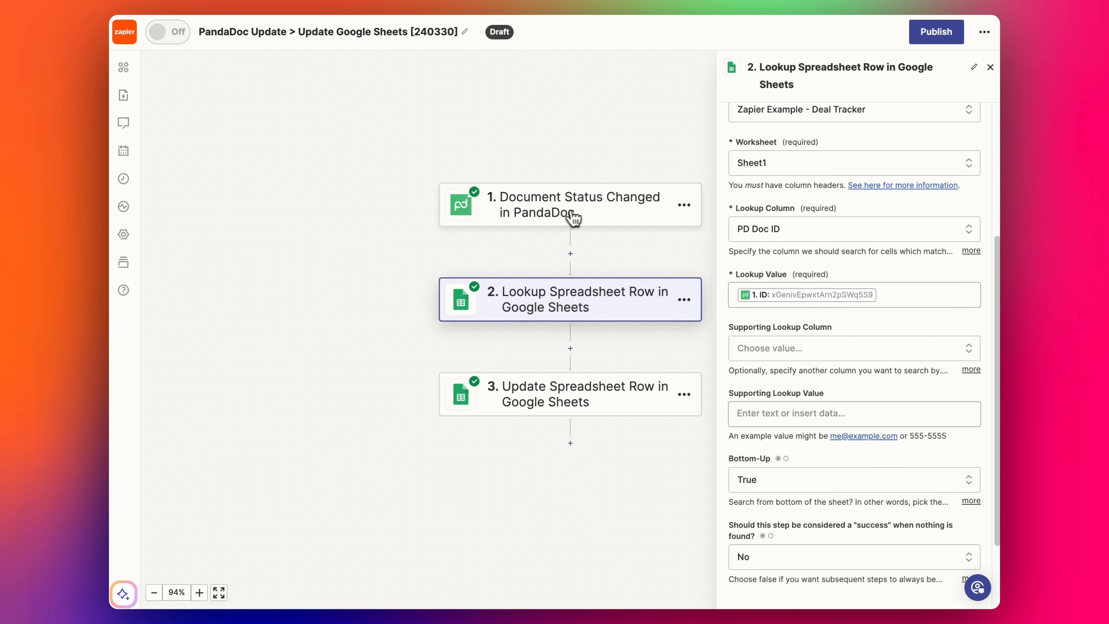
{"action": "left_click", "coordinate": [573, 218]}
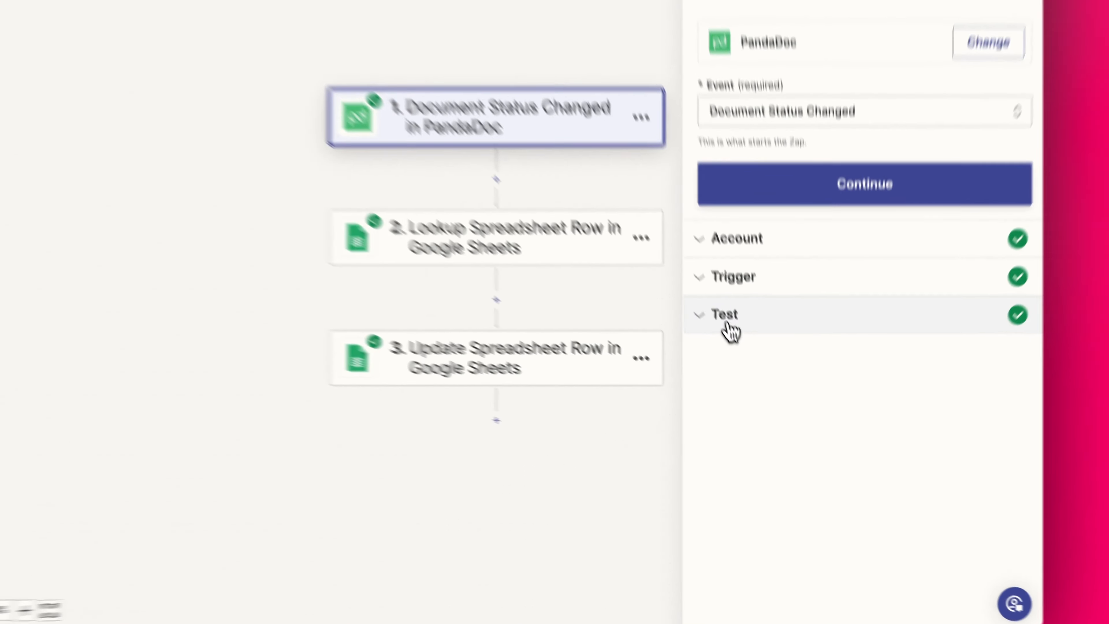
- Find new PandaDoc records and continue with Document J, The New Republic - New Deal 2024 Proposal
{"action": "left_click", "coordinate": [746, 359]}
{"action": "scroll", "coordinate": [791, 384], "scroll_direction": "down", "scroll_amount": 5}
{"action": "left_click", "coordinate": [760, 522]}
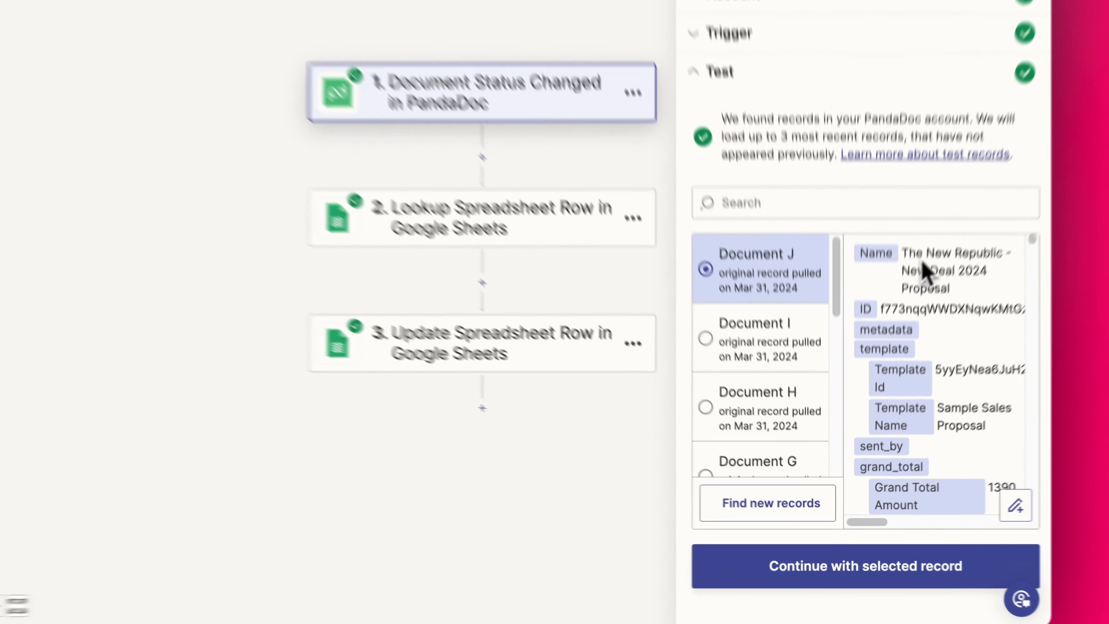
{"action": "scroll", "coordinate": [905, 463], "scroll_direction": "down", "scroll_amount": 1}
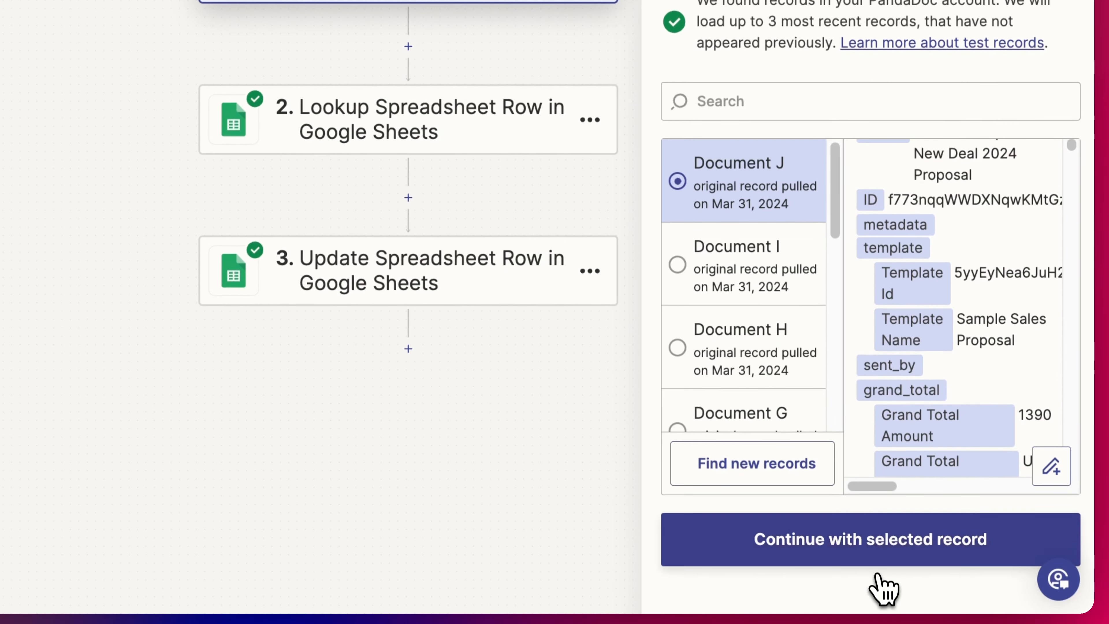
{"action": "left_click", "coordinate": [876, 577]}
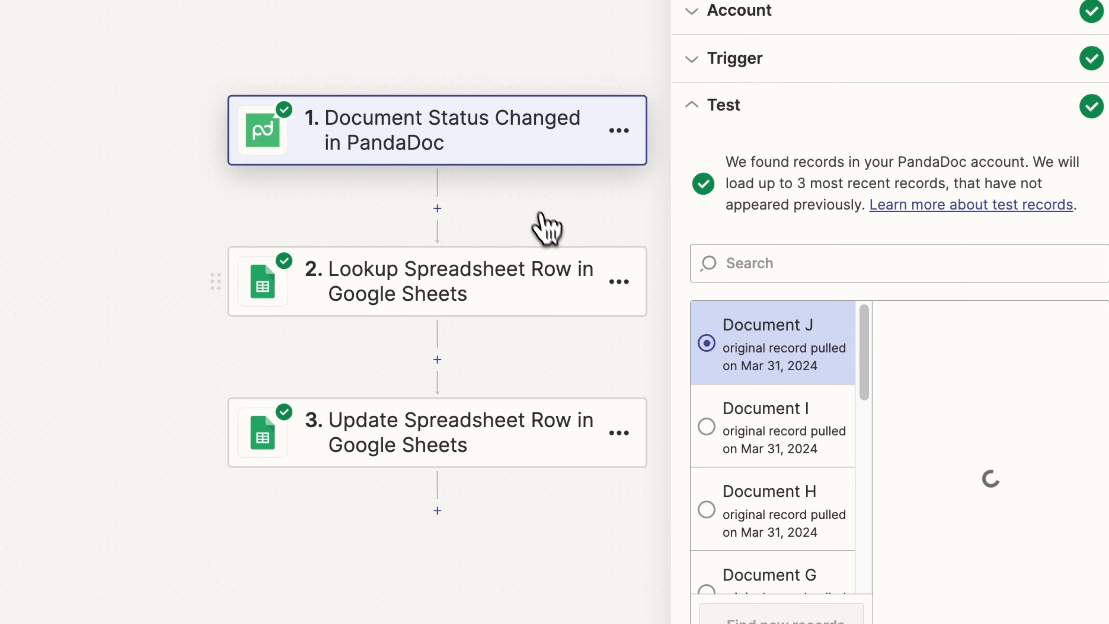
{"action": "left_click", "coordinate": [494, 286]}
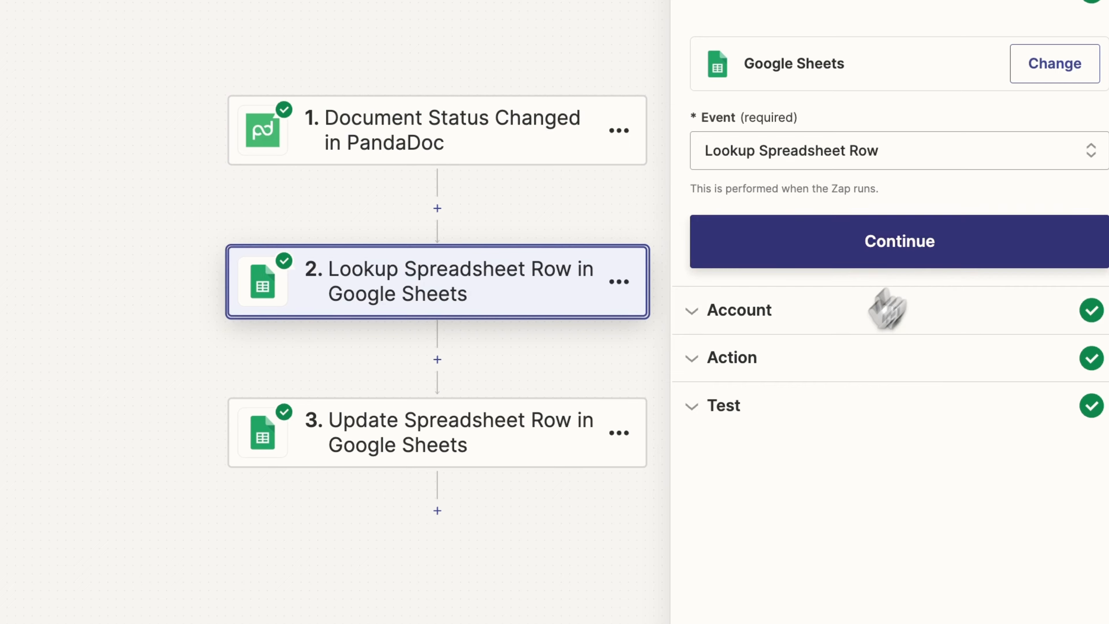
{"action": "left_click", "coordinate": [800, 362]}
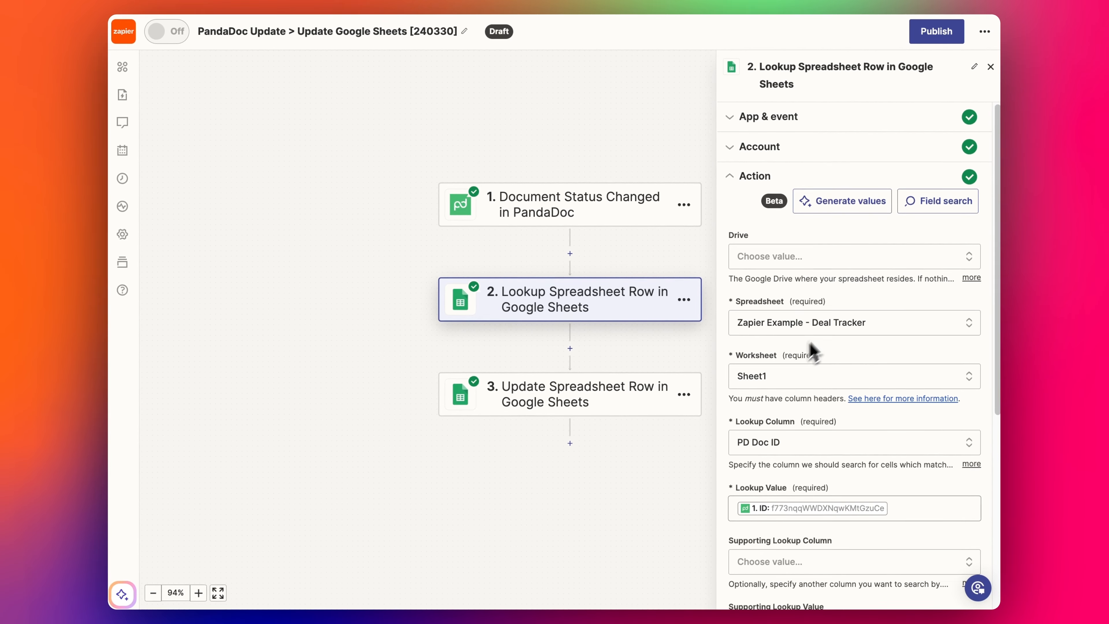
- Retest the lookup step so it returns The New Republic's Deal Tracker row 5
{"action": "scroll", "coordinate": [812, 352], "scroll_direction": "down", "scroll_amount": 7}
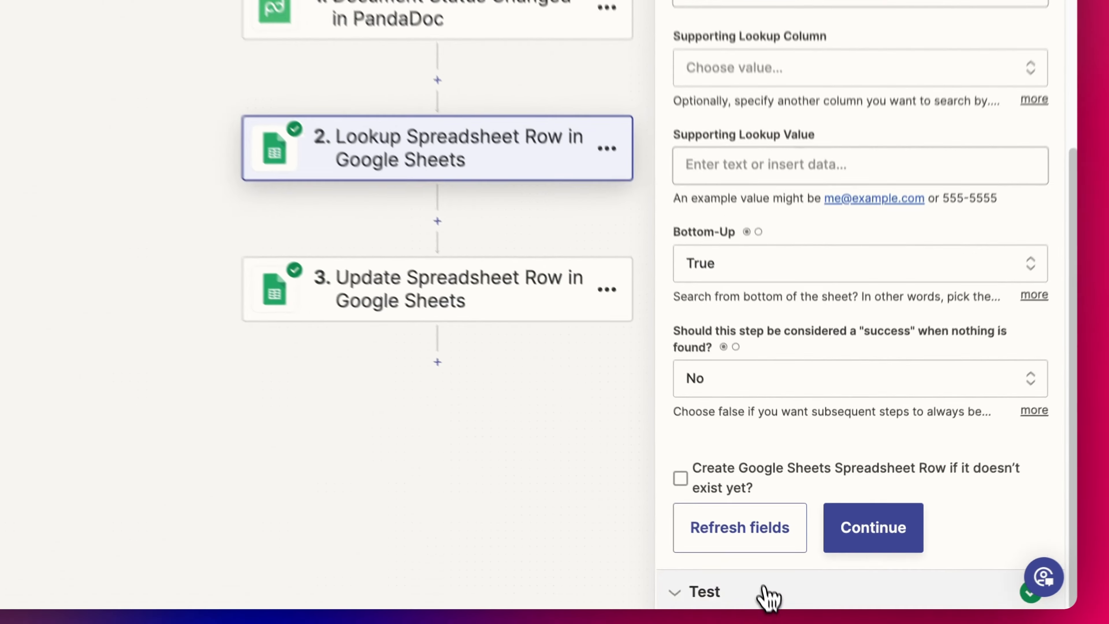
{"action": "left_click", "coordinate": [791, 598]}
{"action": "scroll", "coordinate": [764, 393], "scroll_direction": "down", "scroll_amount": 1}
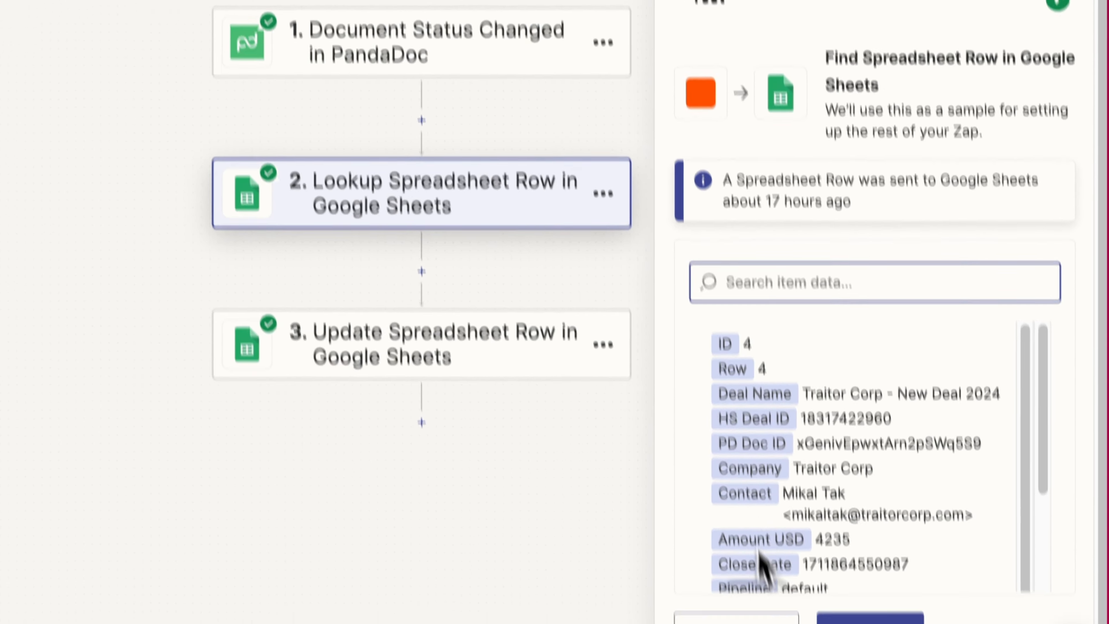
{"action": "left_click", "coordinate": [776, 573]}
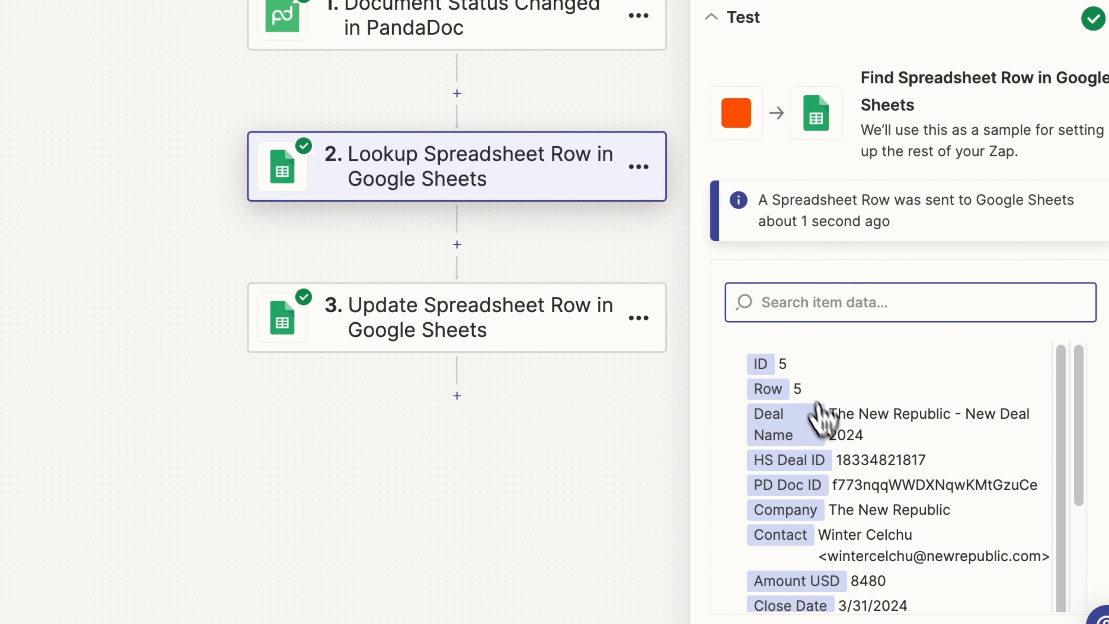
- Review the update step's account, Row and PD Status fields, then continue to its test
{"action": "left_click", "coordinate": [482, 313]}
{"action": "left_click", "coordinate": [755, 206]}
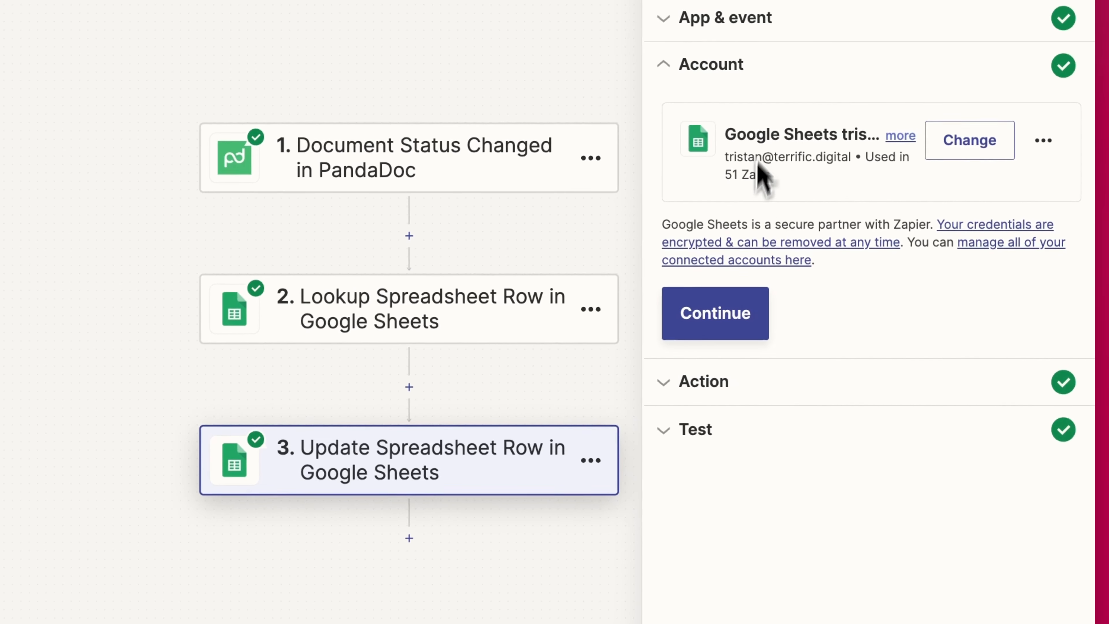
{"action": "left_click", "coordinate": [734, 379]}
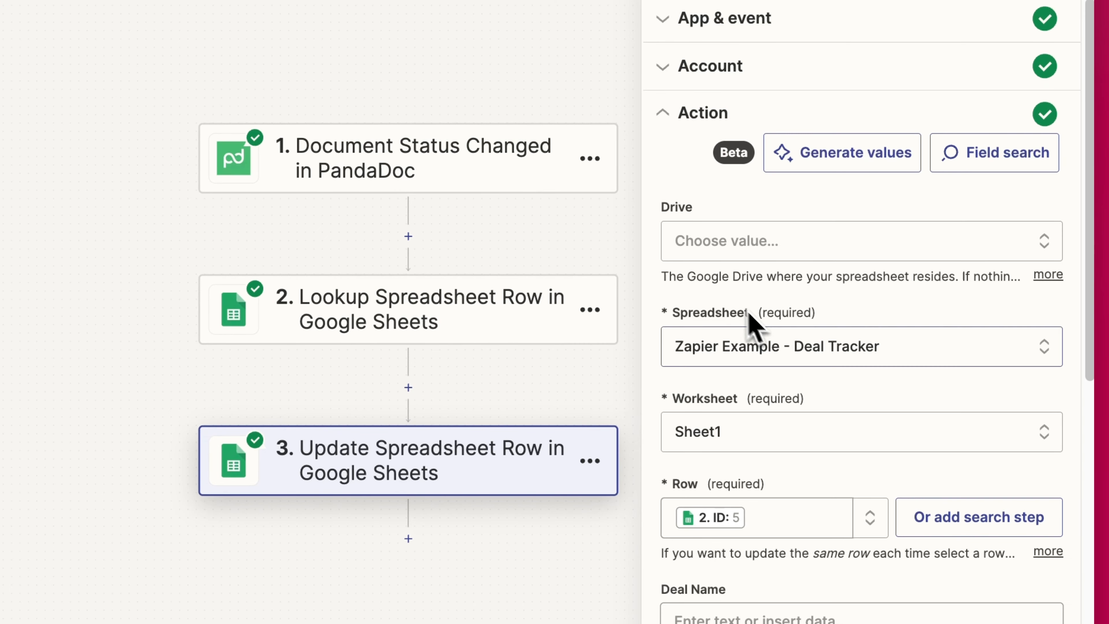
{"action": "scroll", "coordinate": [732, 437], "scroll_direction": "down", "scroll_amount": 2}
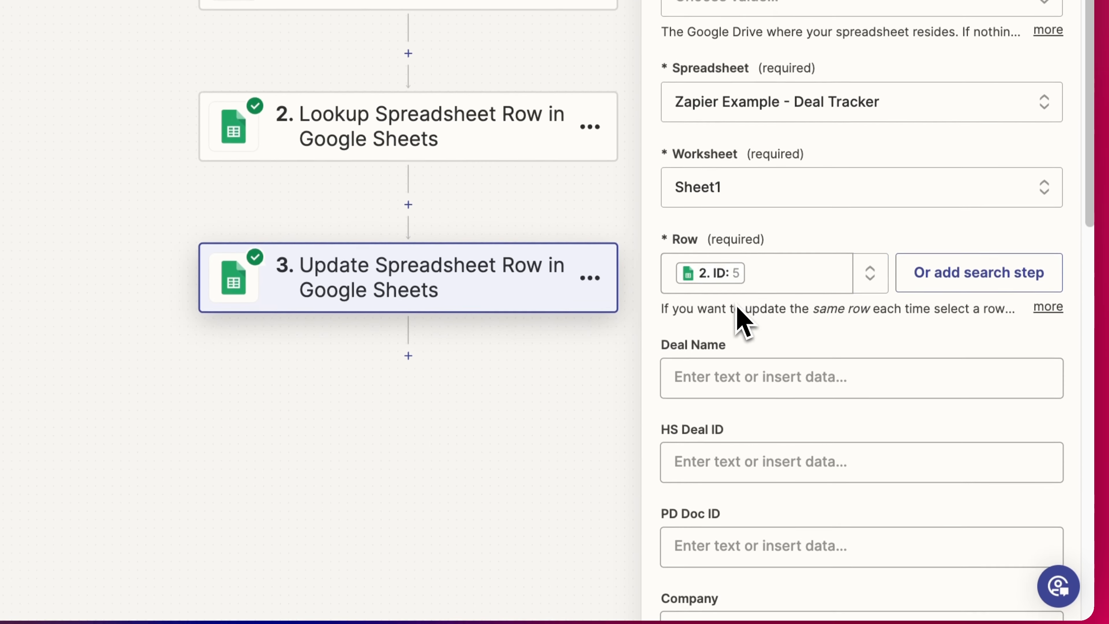
{"action": "left_click", "coordinate": [762, 520]}
{"action": "left_click", "coordinate": [823, 229]}
{"action": "scroll", "coordinate": [793, 315], "scroll_direction": "down", "scroll_amount": 10}
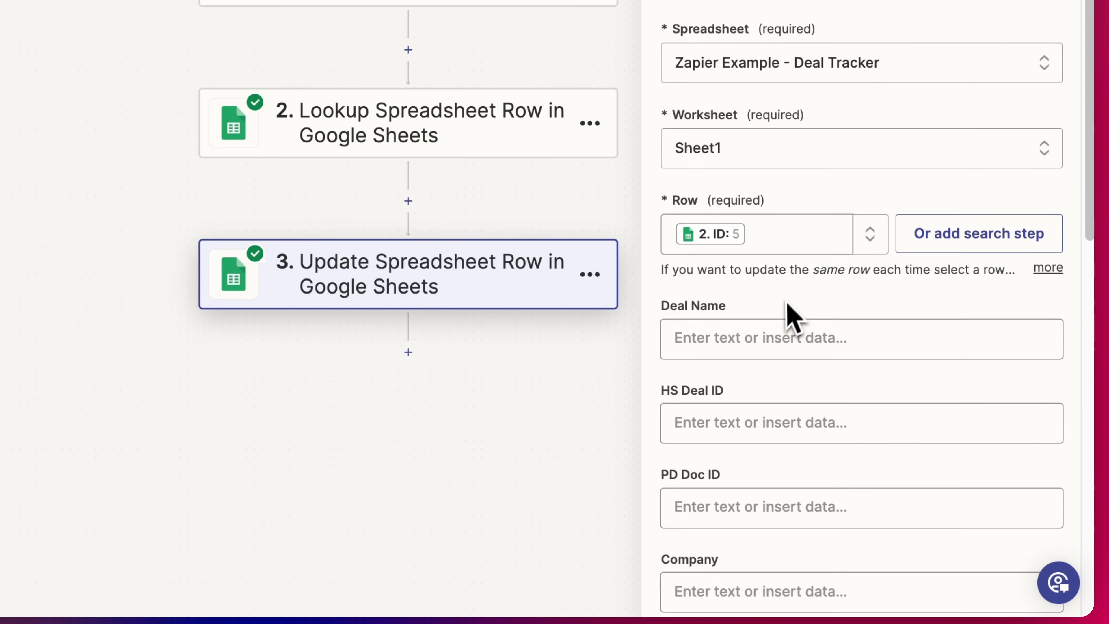
{"action": "scroll", "coordinate": [781, 323], "scroll_direction": "down", "scroll_amount": 5}
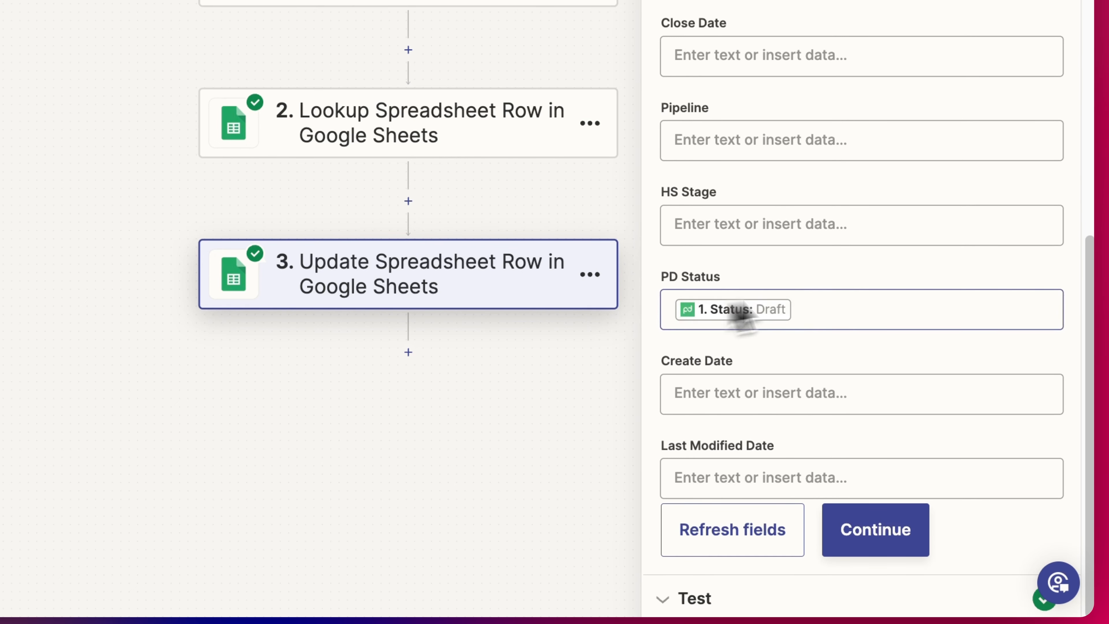
{"action": "left_click", "coordinate": [866, 529]}
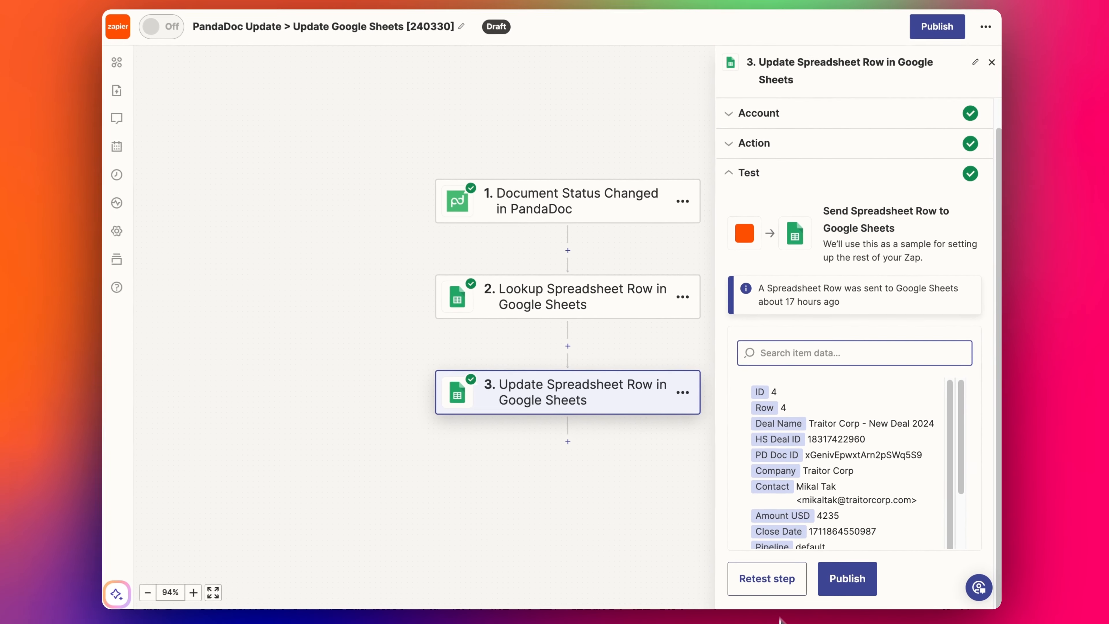
- Retest the update step, then check the New Republic deal's HubSpot stage options without changing them
{"action": "left_click", "coordinate": [782, 578]}
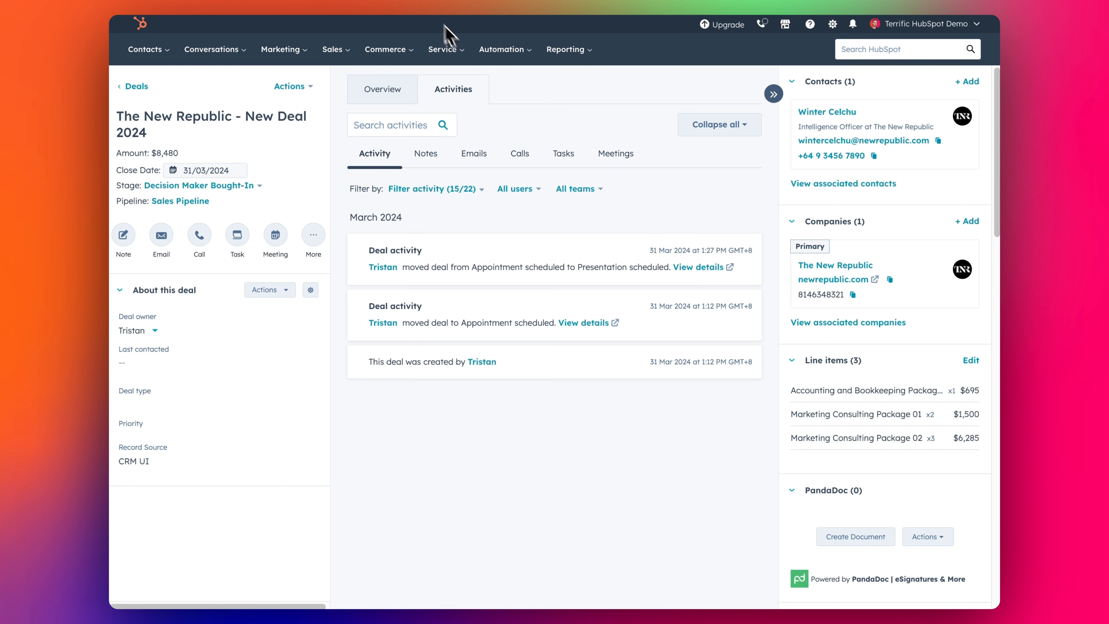
{"action": "left_click", "coordinate": [185, 189]}
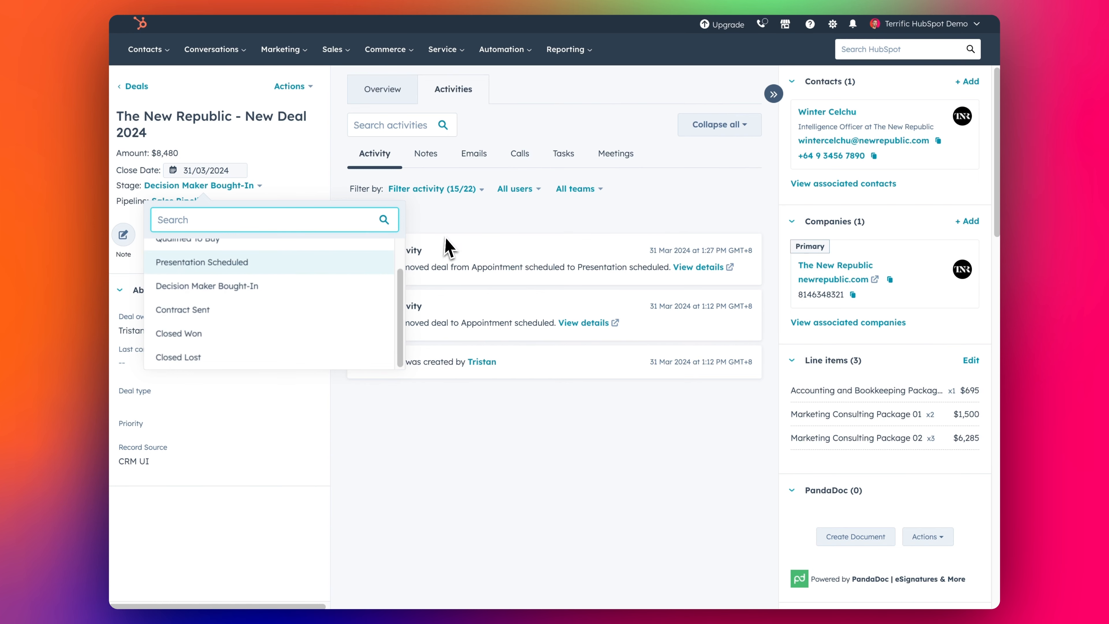
{"action": "left_click", "coordinate": [459, 234]}
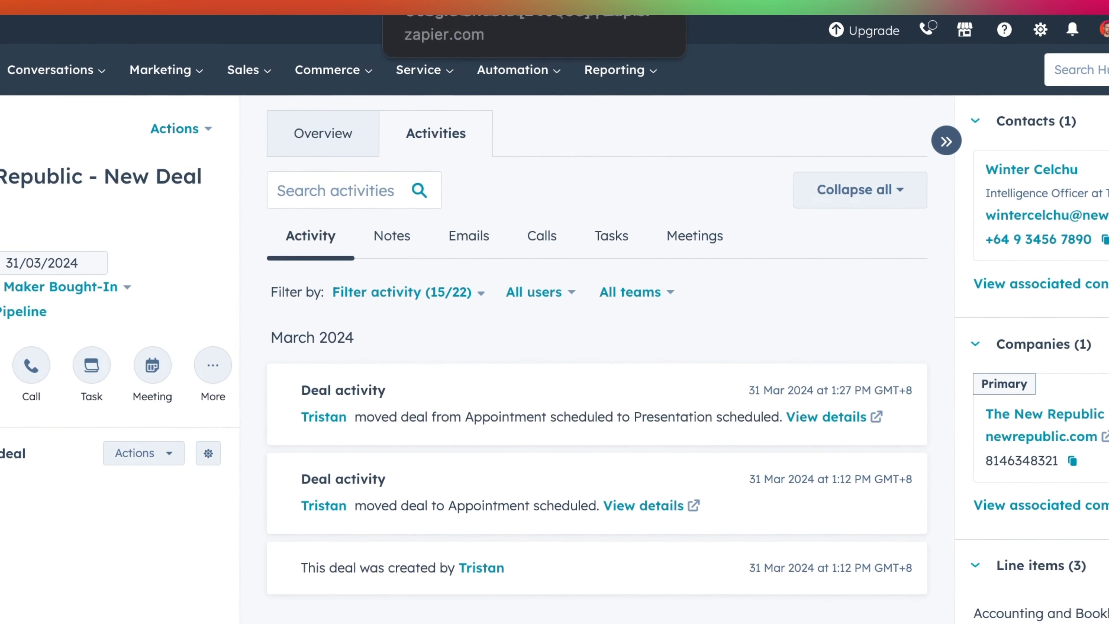
{"action": "left_click", "coordinate": [406, 7]}
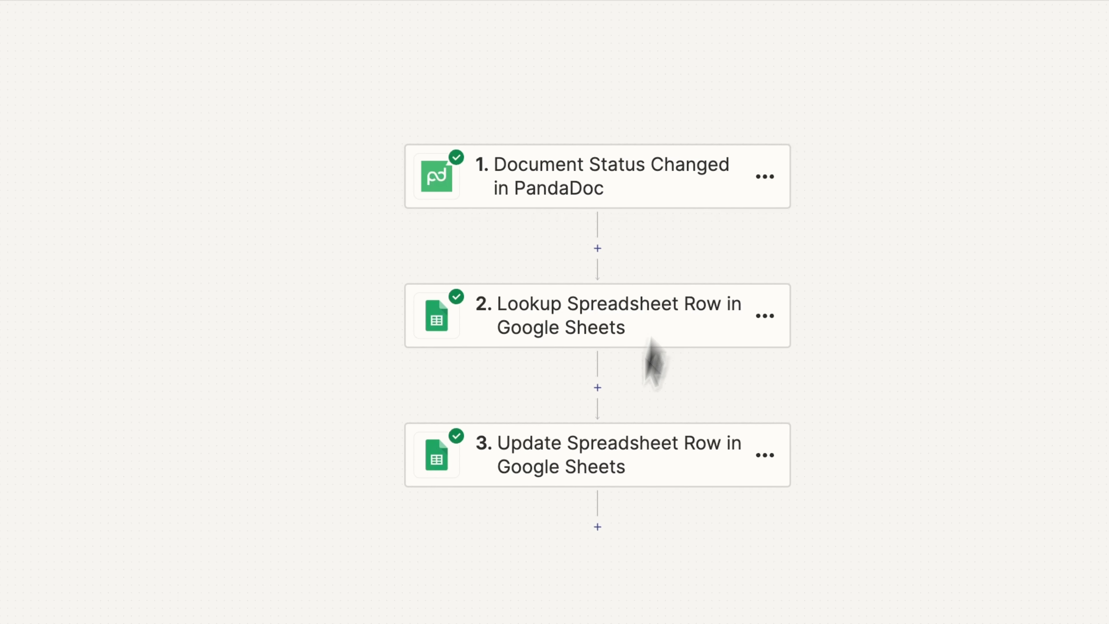
- Add a step 4 Filter that checks the PandaDoc trigger's Document Status field
{"action": "left_click", "coordinate": [597, 527]}
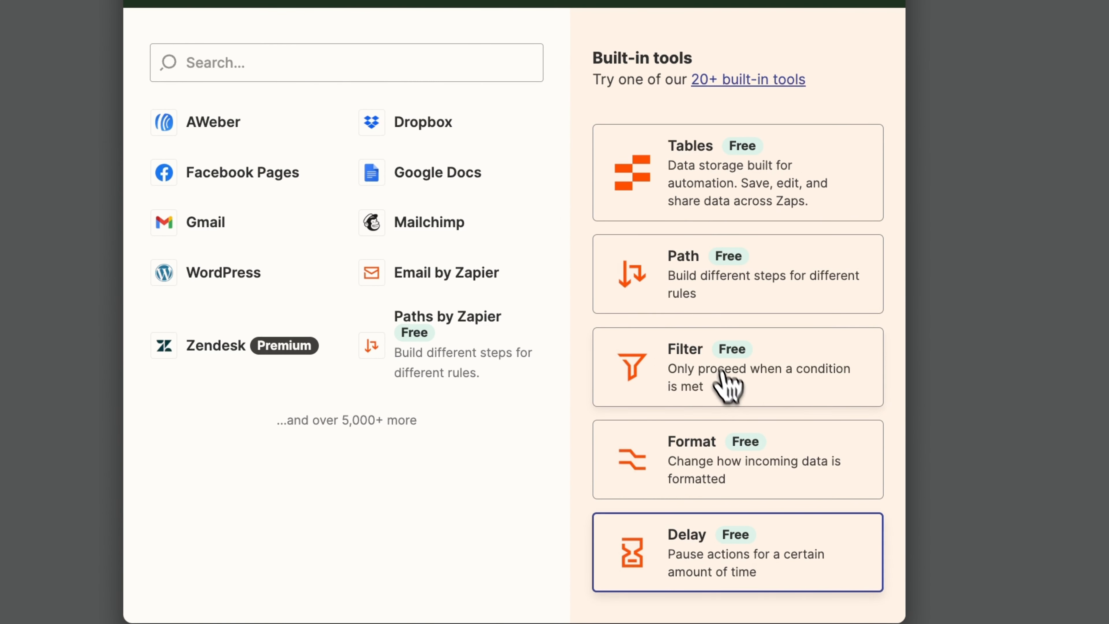
{"action": "left_click", "coordinate": [731, 393]}
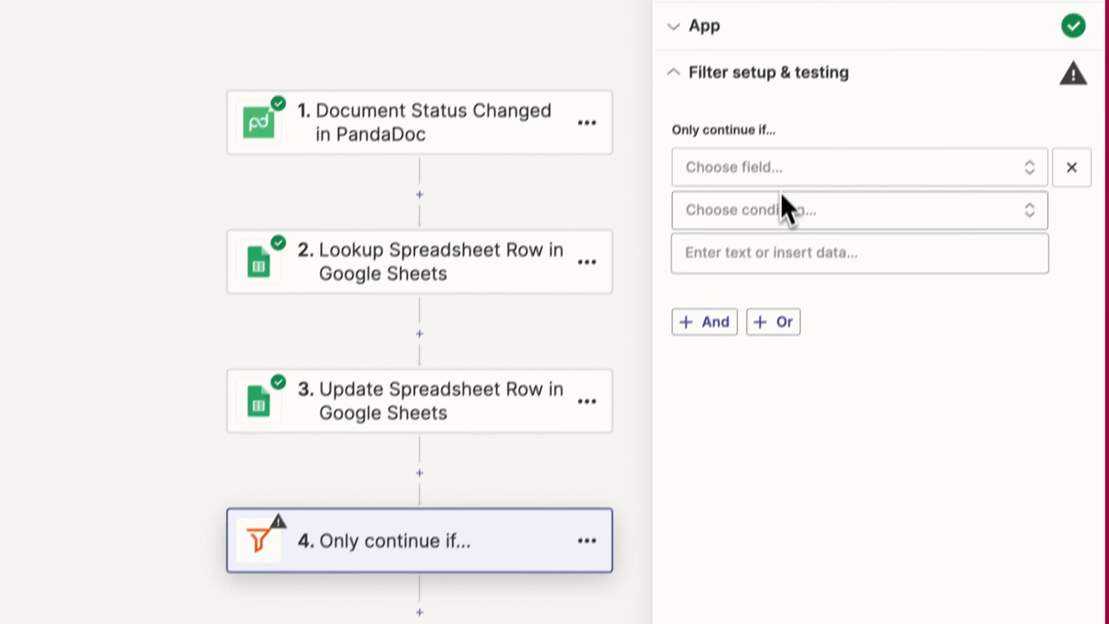
{"action": "left_click", "coordinate": [768, 205]}
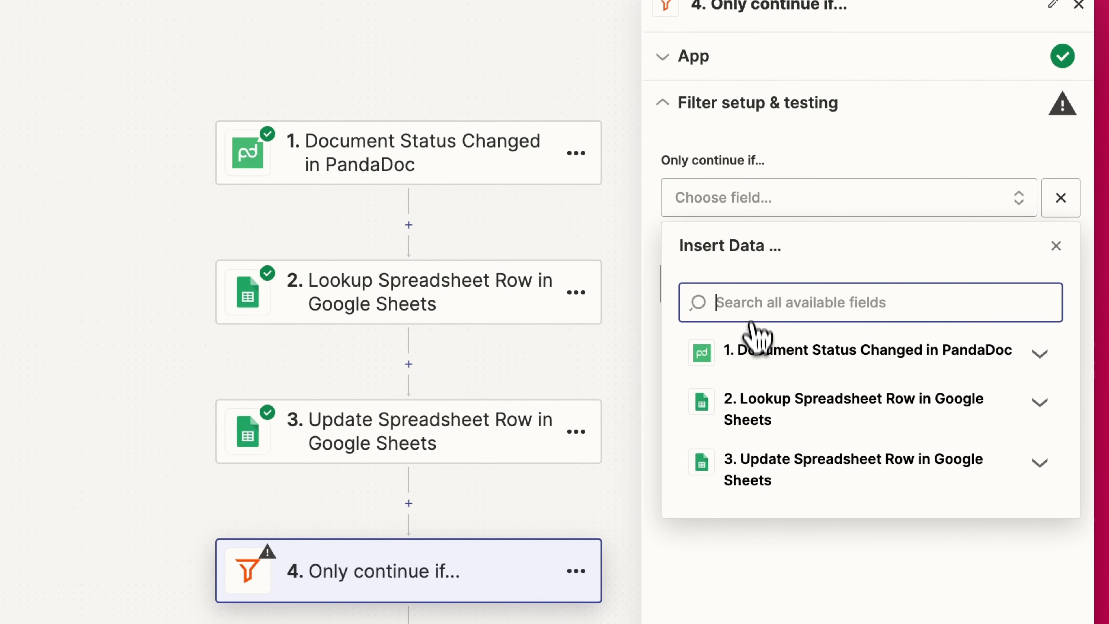
{"action": "left_click", "coordinate": [758, 352]}
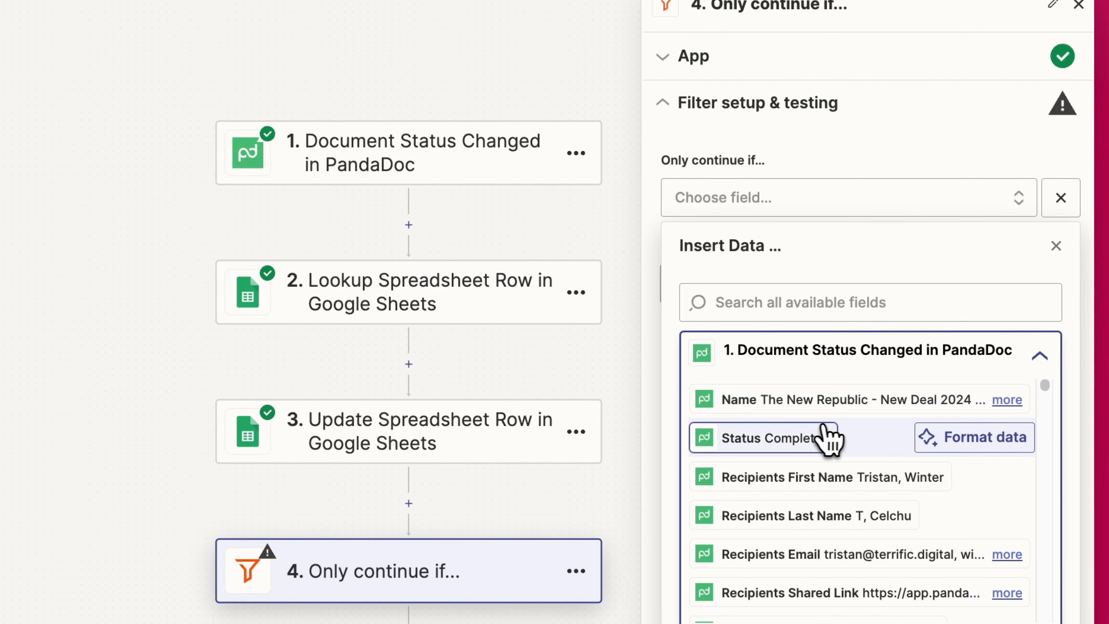
{"action": "left_click", "coordinate": [819, 438]}
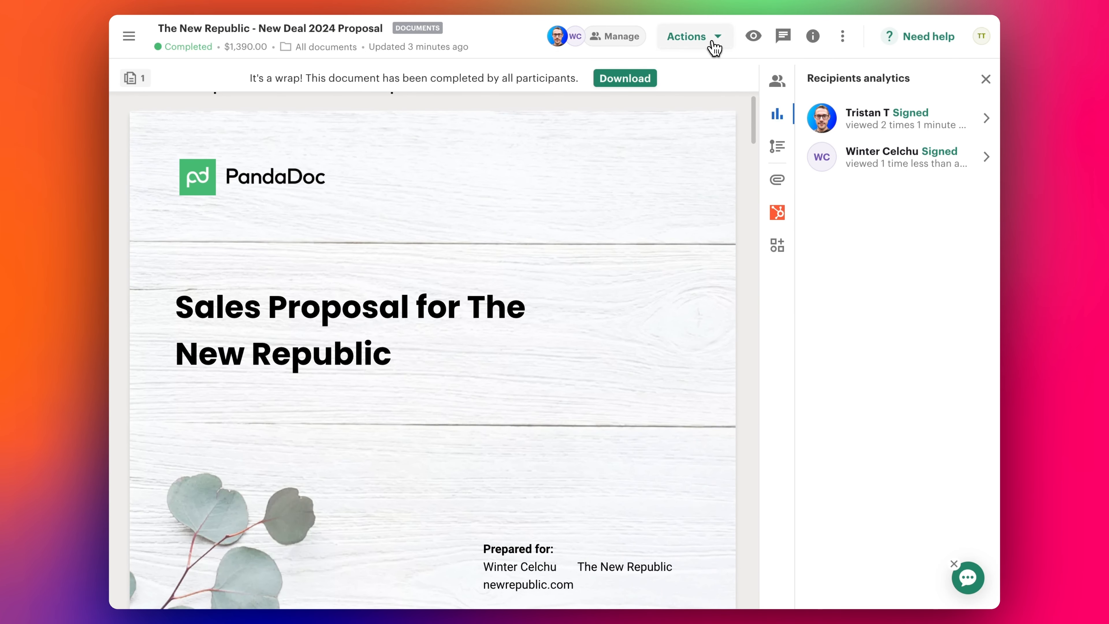
- Look over the completed proposal's recipient share links in PandaDoc, then close them and leave PandaDoc
{"action": "left_click", "coordinate": [715, 44]}
{"action": "left_click", "coordinate": [684, 70]}
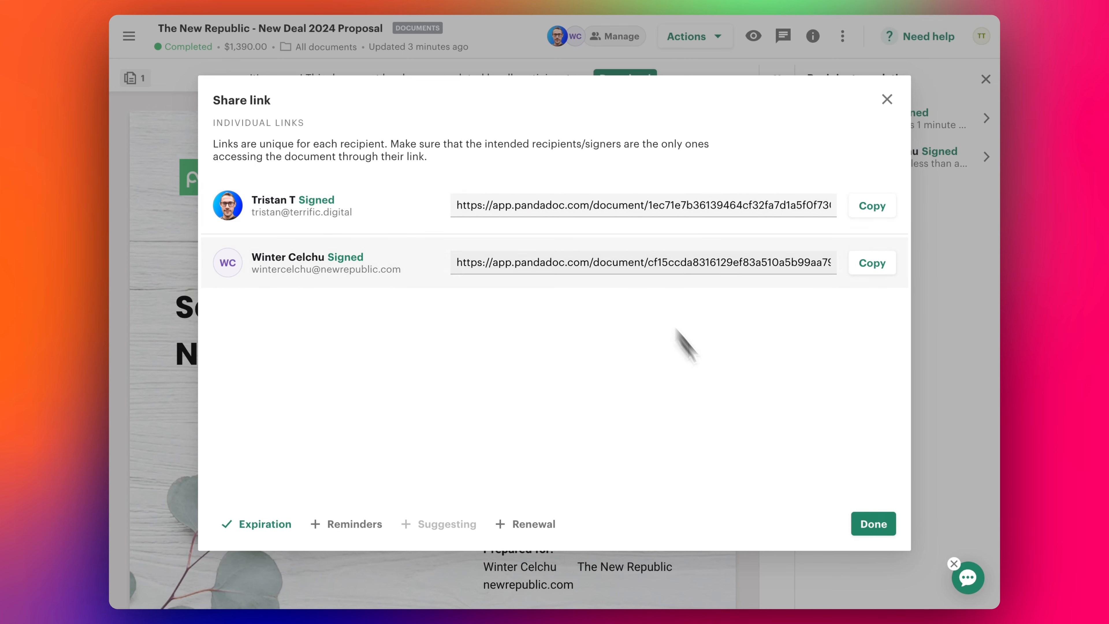
{"action": "left_click", "coordinate": [869, 524]}
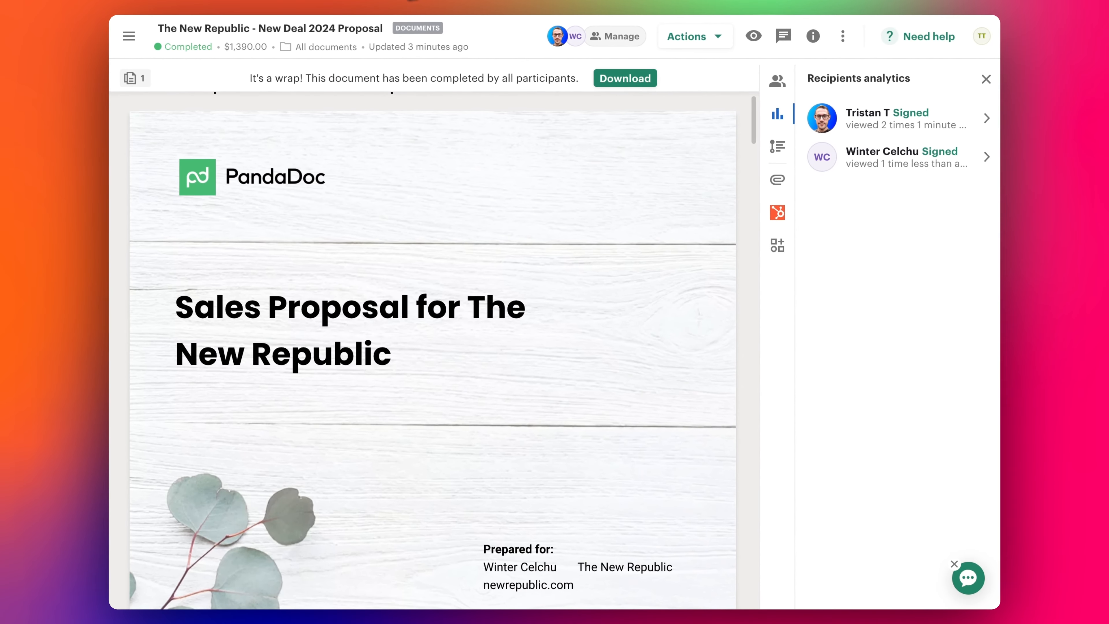
{"action": "left_click", "coordinate": [716, 1]}
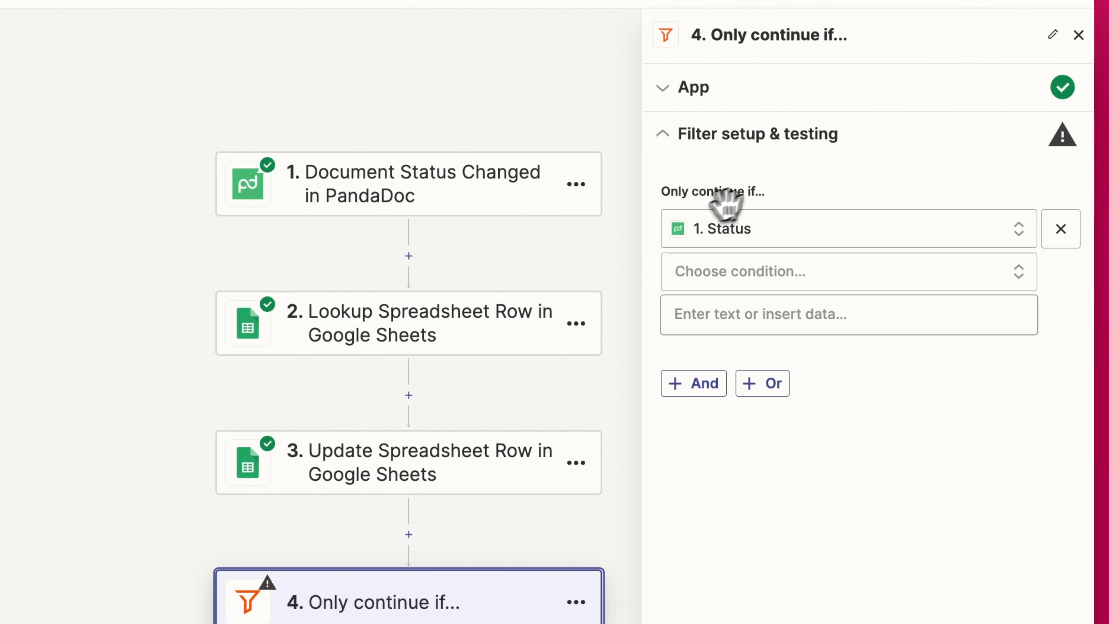
- Make the filter require Status to exactly match Completed, then test it against sample data
{"action": "left_click", "coordinate": [758, 285]}
{"action": "left_click", "coordinate": [764, 400]}
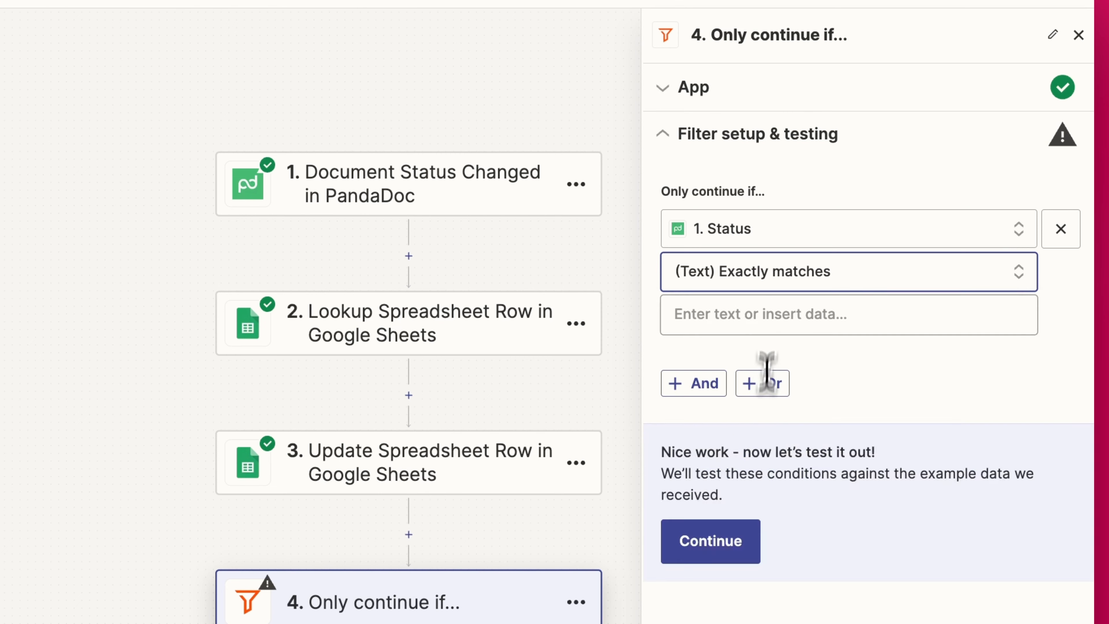
{"action": "left_click", "coordinate": [766, 313]}
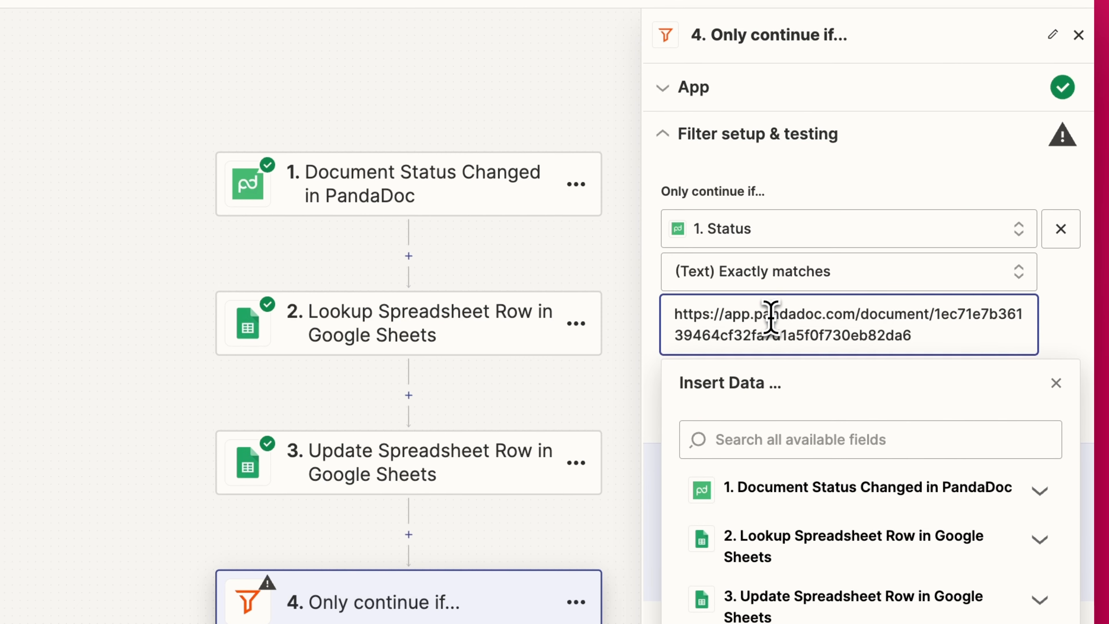
{"action": "key", "text": "ctrl+a"}
{"action": "key", "text": "BackSpace"}
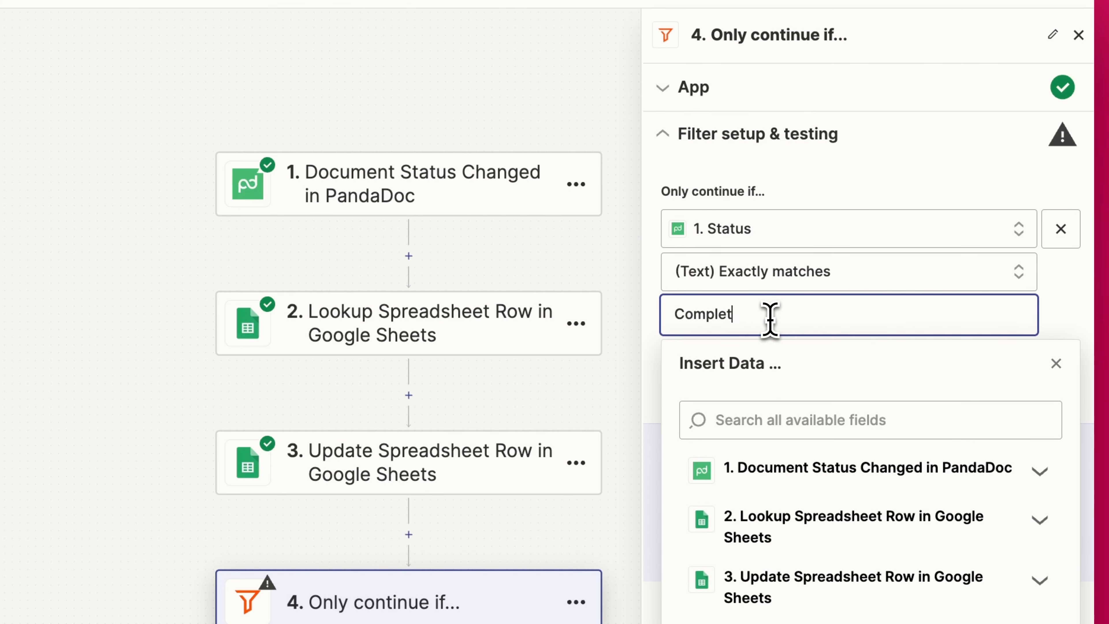
{"action": "left_click", "coordinate": [896, 528]}
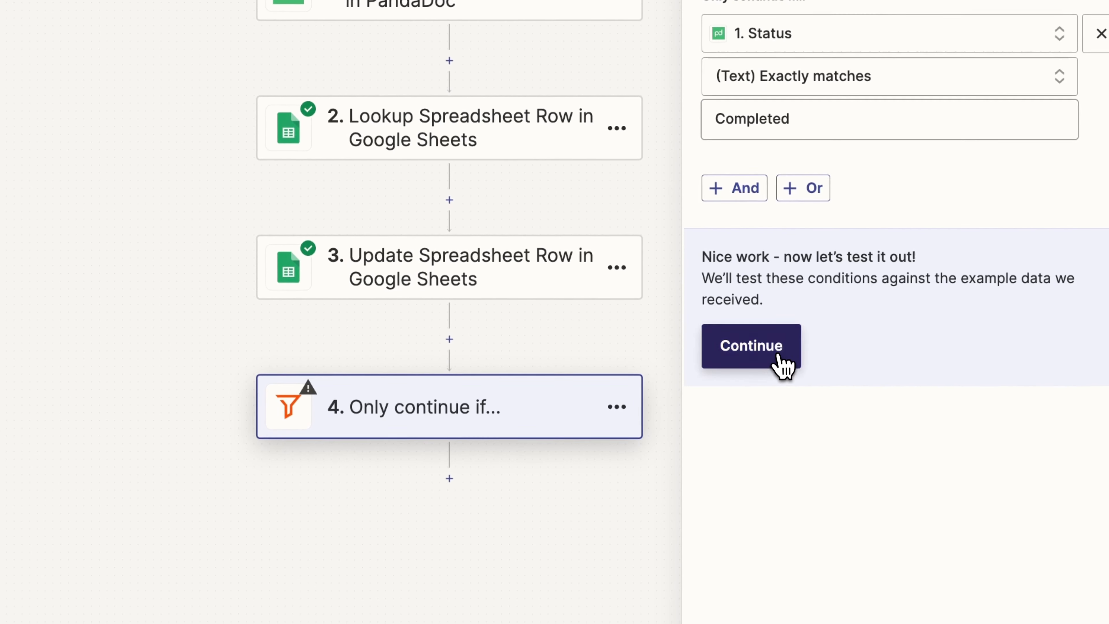
{"action": "left_click", "coordinate": [779, 355]}
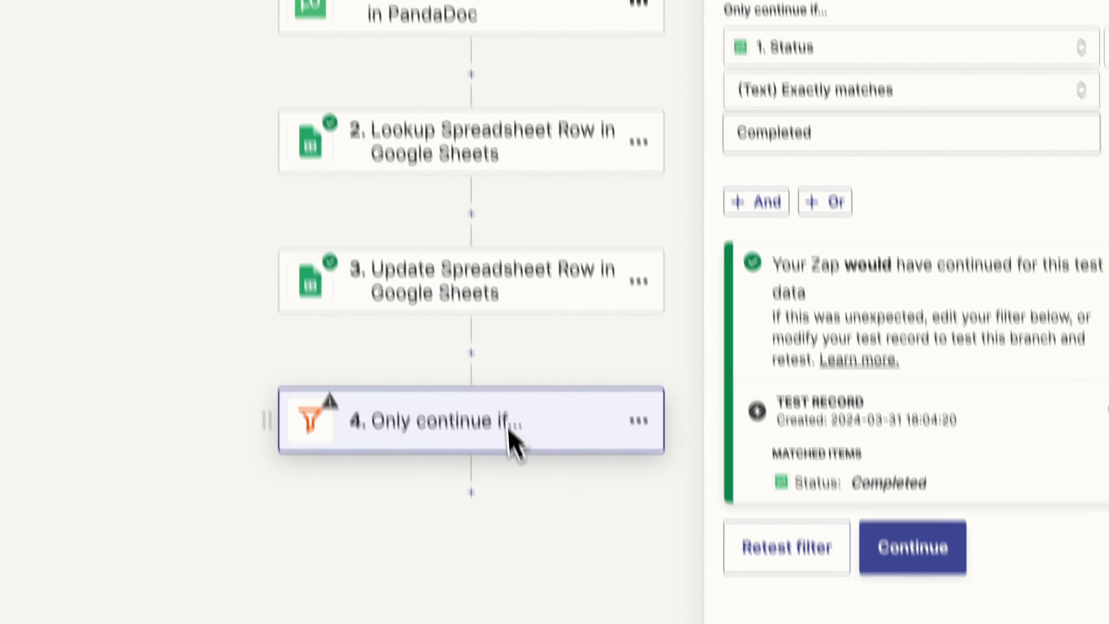
- Add step 5 as a HubSpot Update Deal action using the connected HubSpot account
{"action": "left_click", "coordinate": [887, 465]}
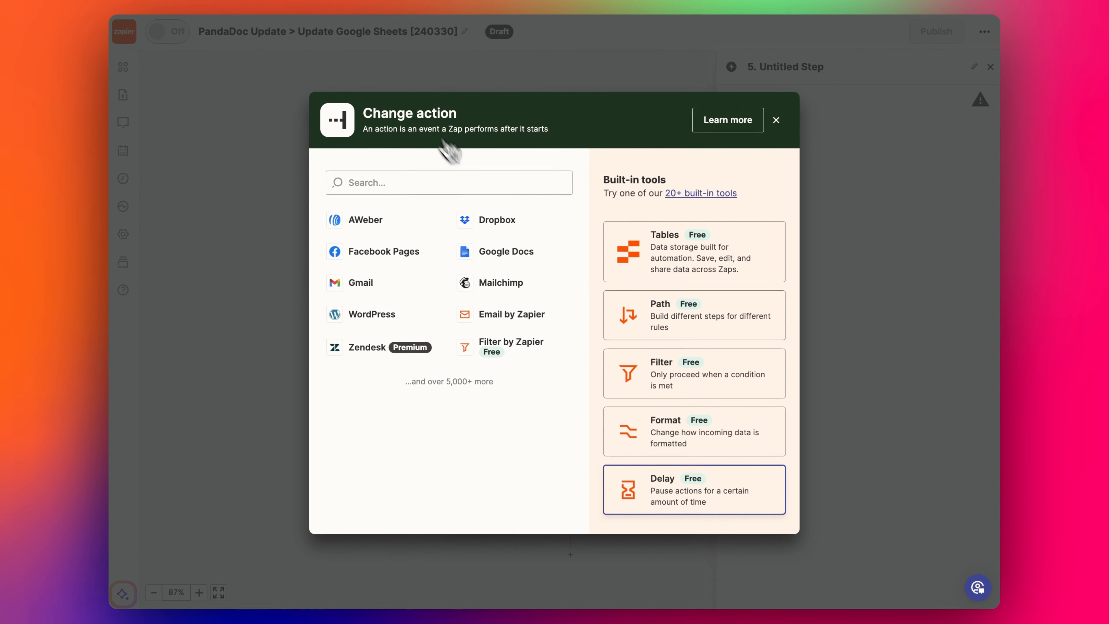
{"action": "type", "text": "hubspot"}
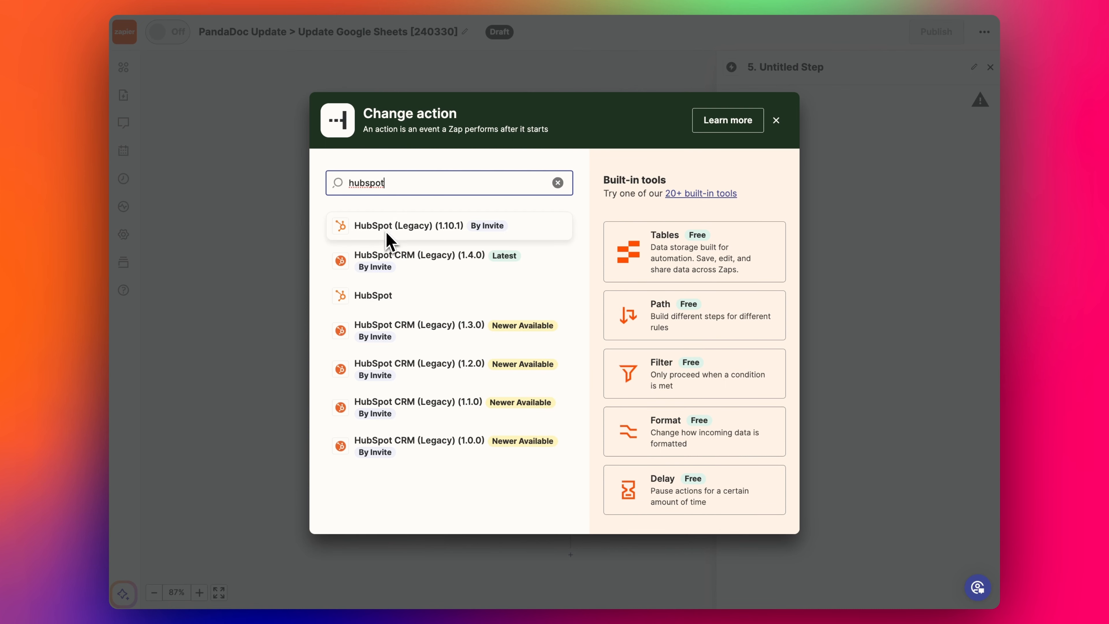
{"action": "left_click", "coordinate": [373, 298]}
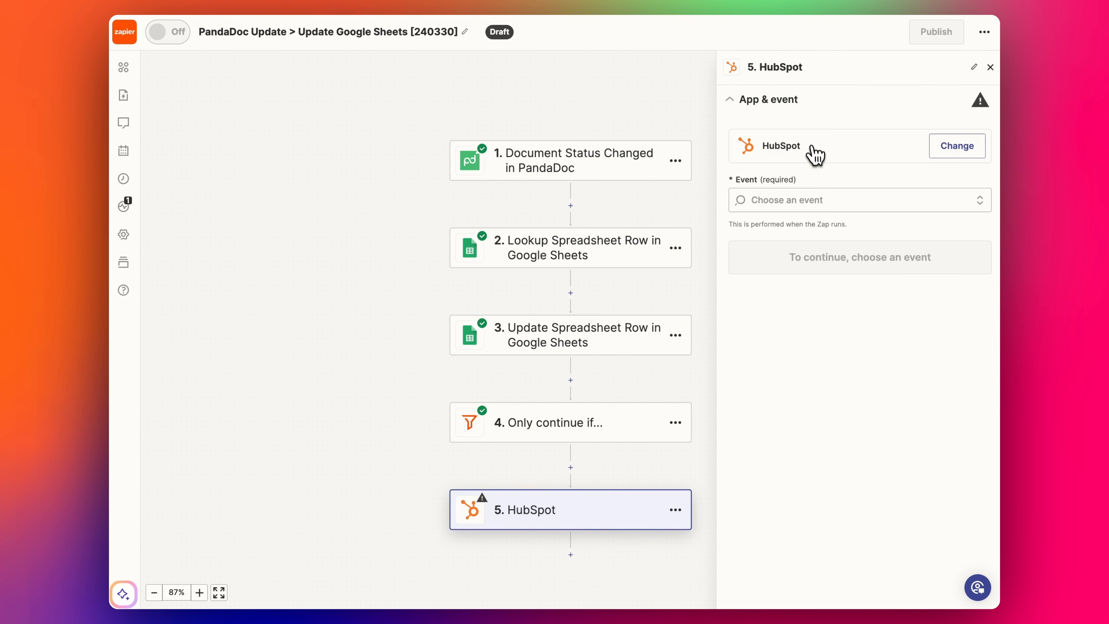
{"action": "left_click", "coordinate": [800, 195]}
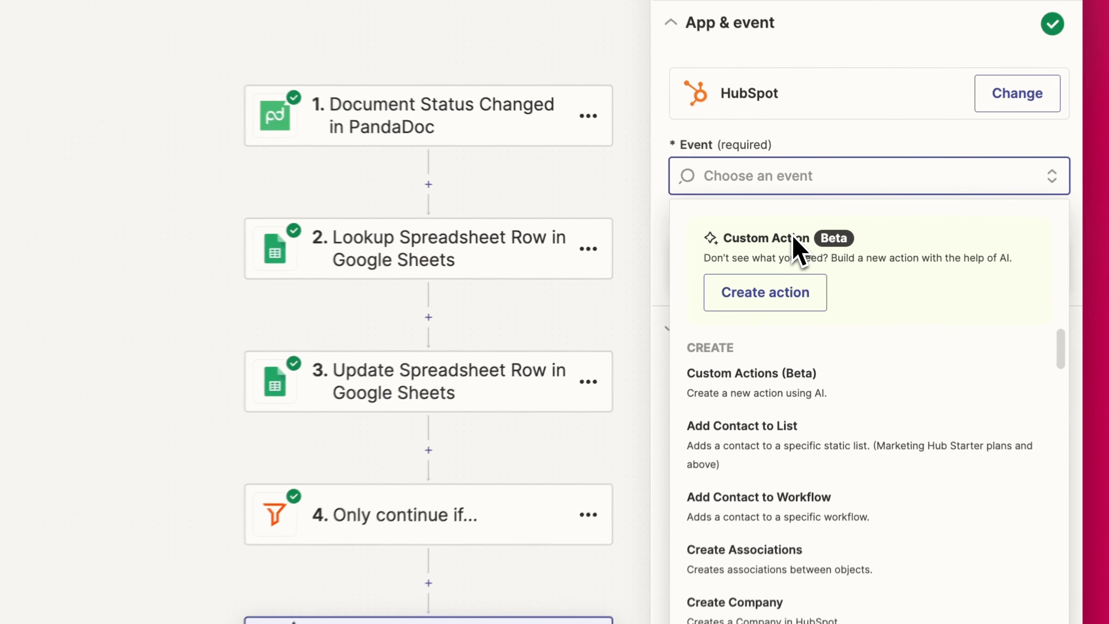
{"action": "type", "text": "deal"}
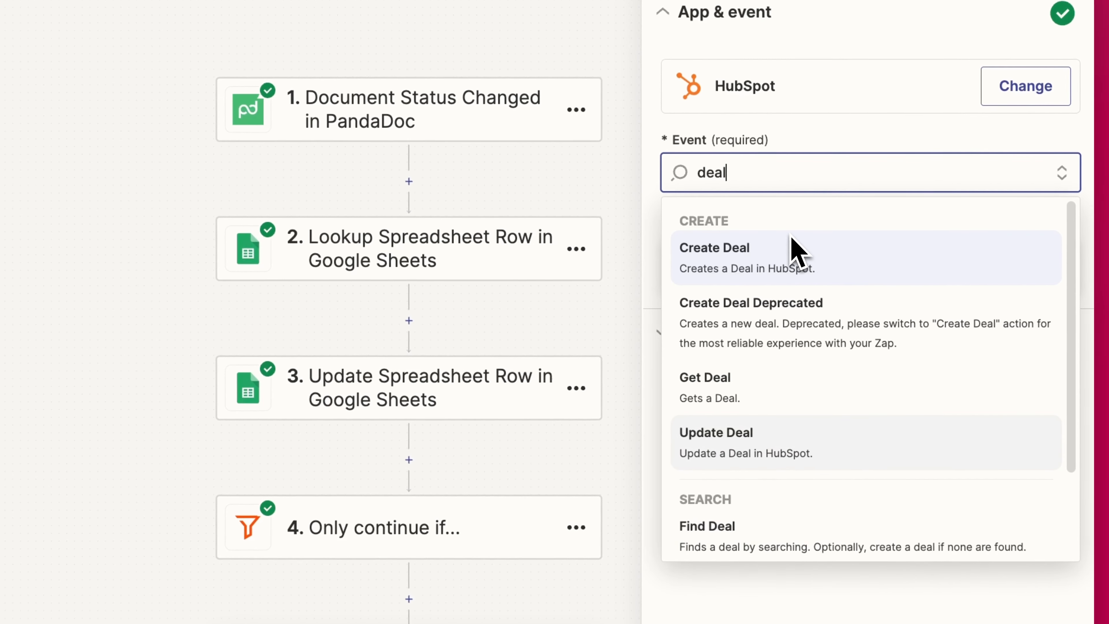
{"action": "left_click", "coordinate": [805, 439]}
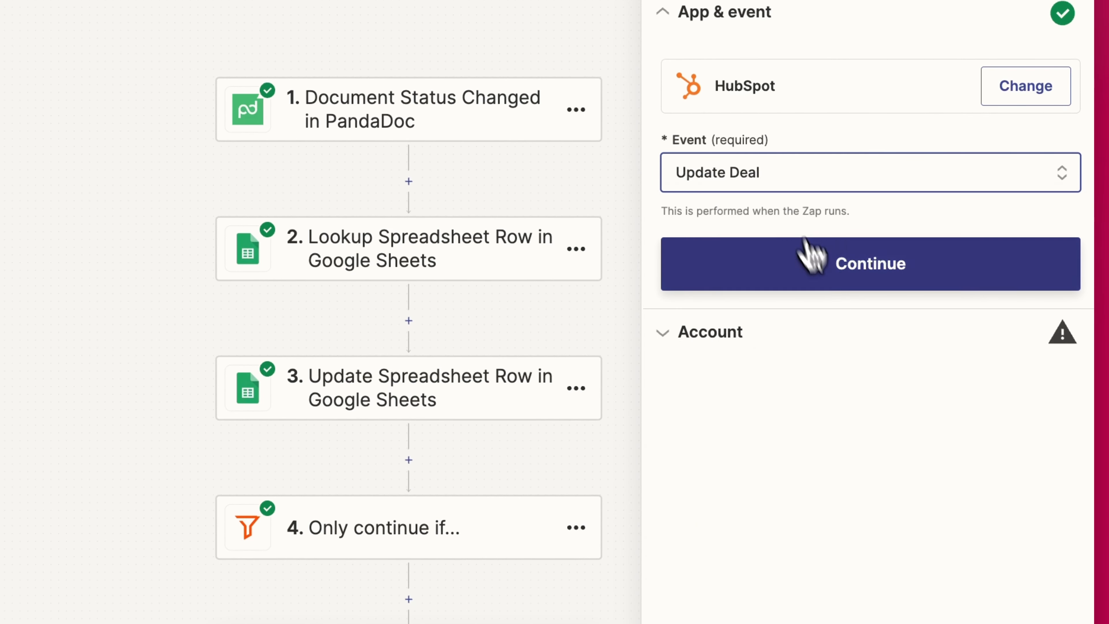
{"action": "left_click", "coordinate": [810, 261]}
{"action": "left_click", "coordinate": [1032, 146]}
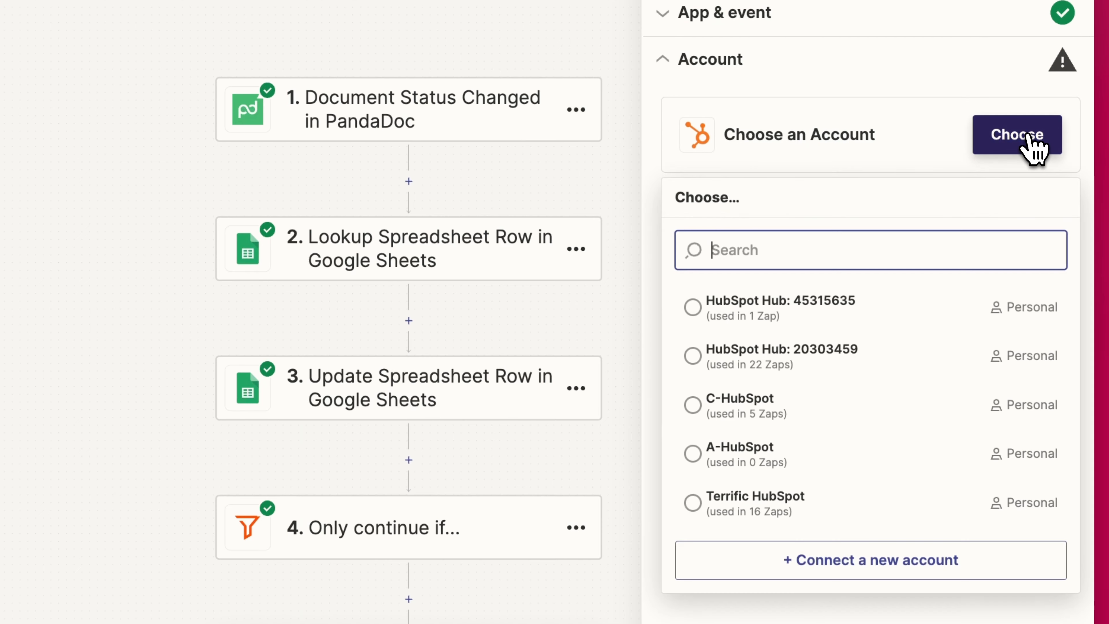
{"action": "left_click", "coordinate": [756, 356]}
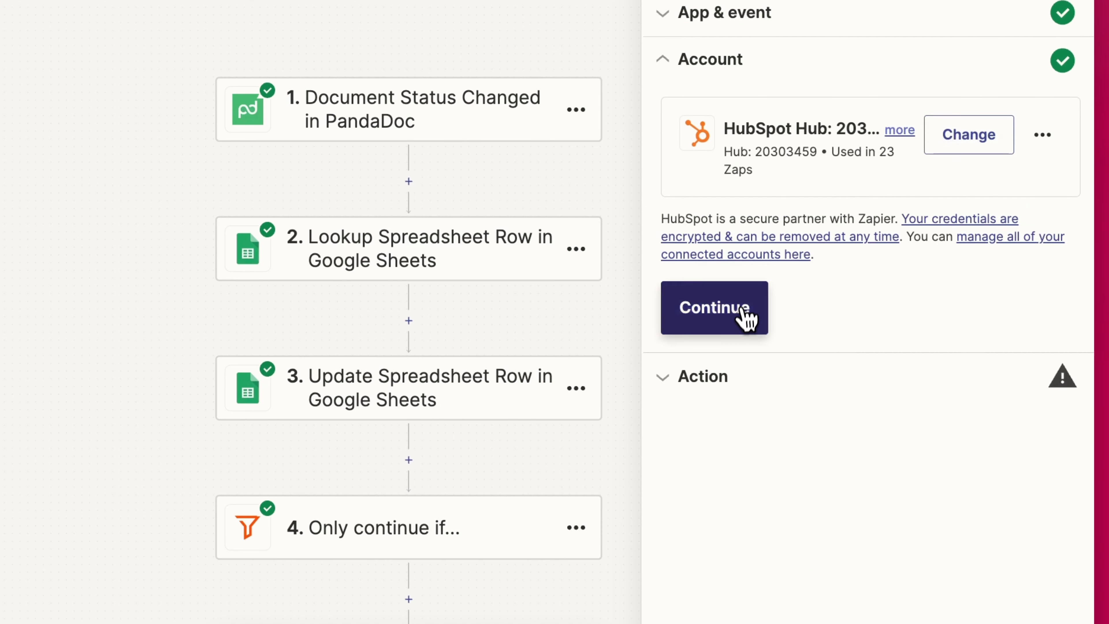
{"action": "left_click", "coordinate": [745, 317]}
- Map HS Deal ID to Object ID and set pipeline Sales Pipeline, stage Closed Won
{"action": "left_click", "coordinate": [782, 432]}
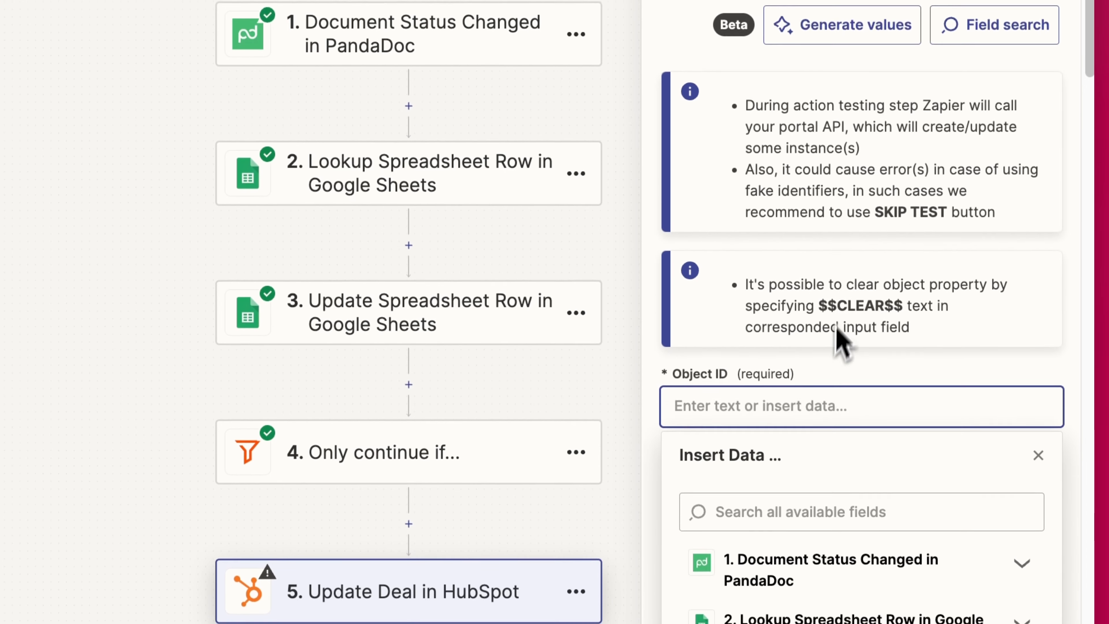
{"action": "scroll", "coordinate": [808, 293], "scroll_direction": "down", "scroll_amount": 5}
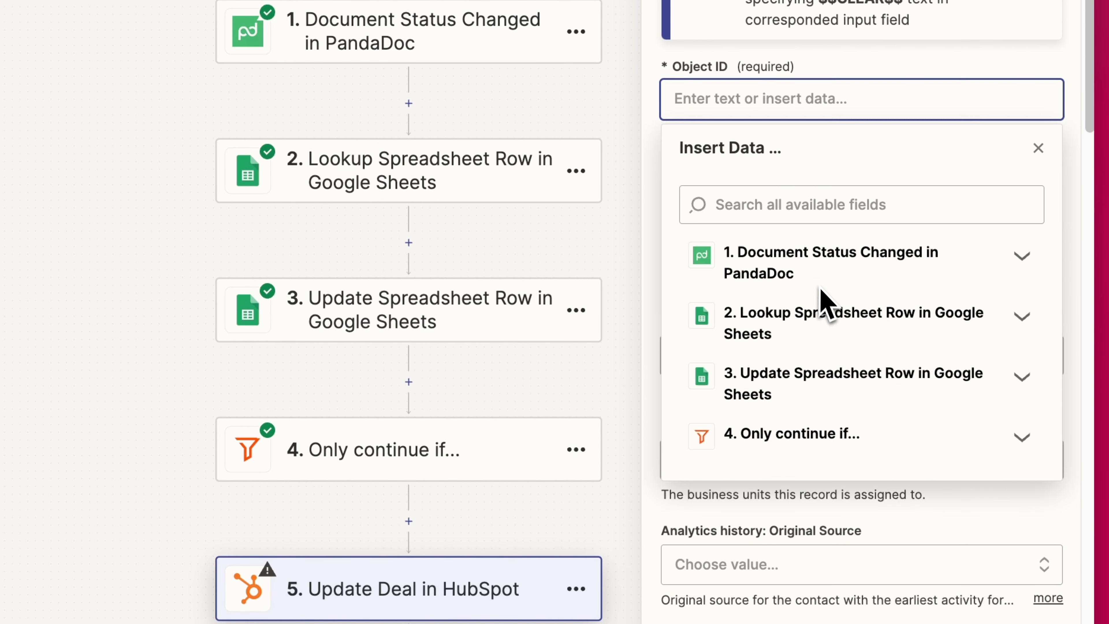
{"action": "left_click", "coordinate": [846, 343]}
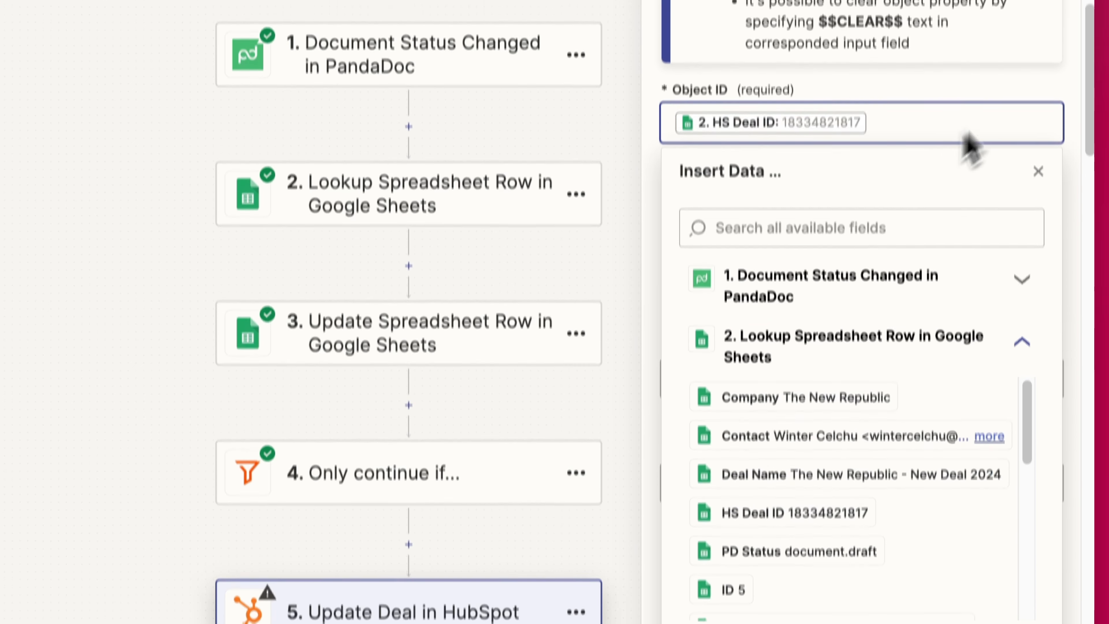
{"action": "left_click", "coordinate": [984, 65]}
{"action": "scroll", "coordinate": [891, 92], "scroll_direction": "down", "scroll_amount": 1}
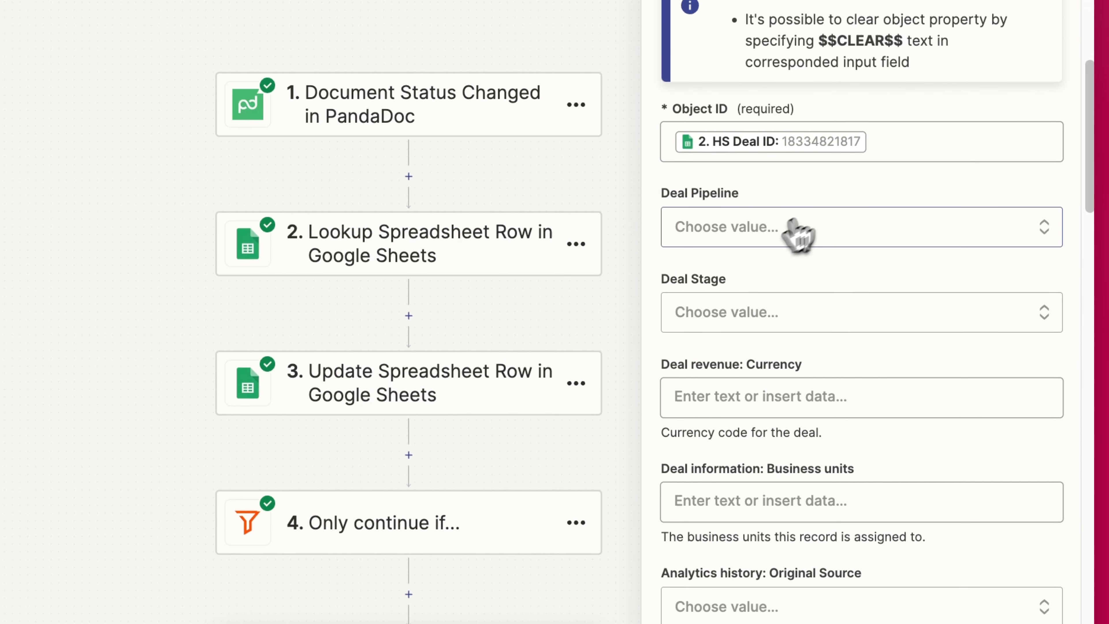
{"action": "left_click", "coordinate": [781, 244]}
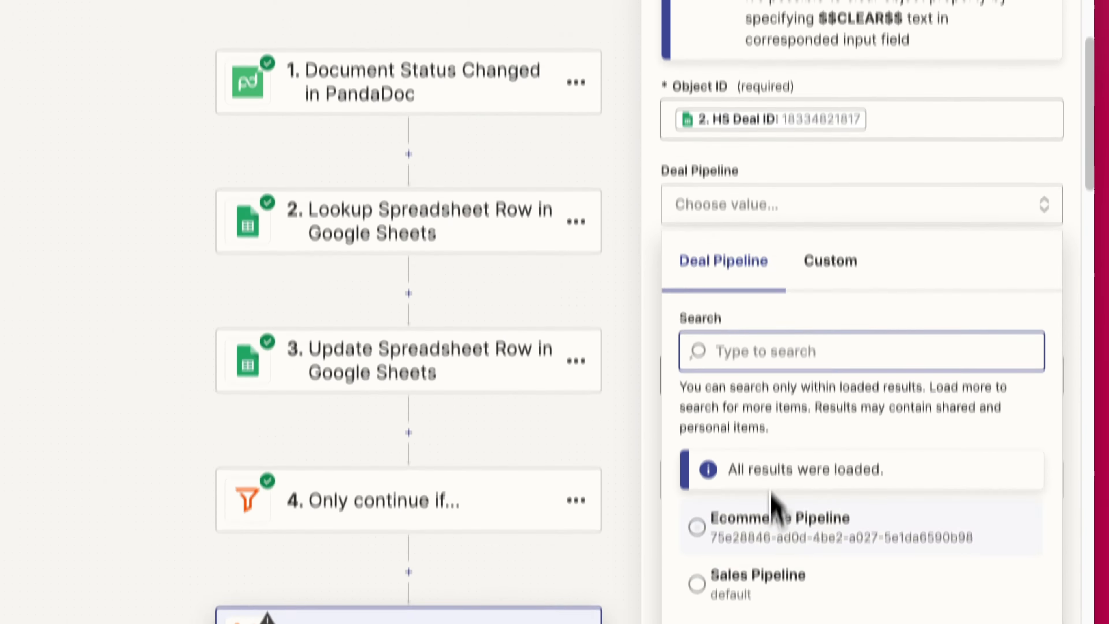
{"action": "left_click", "coordinate": [751, 603]}
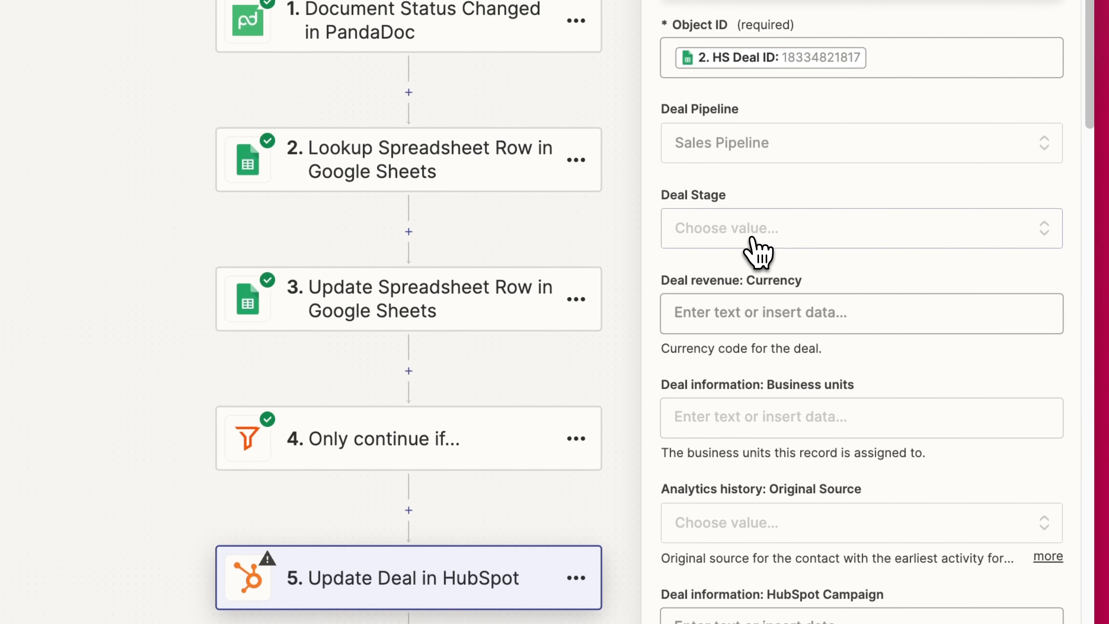
{"action": "left_click", "coordinate": [803, 241]}
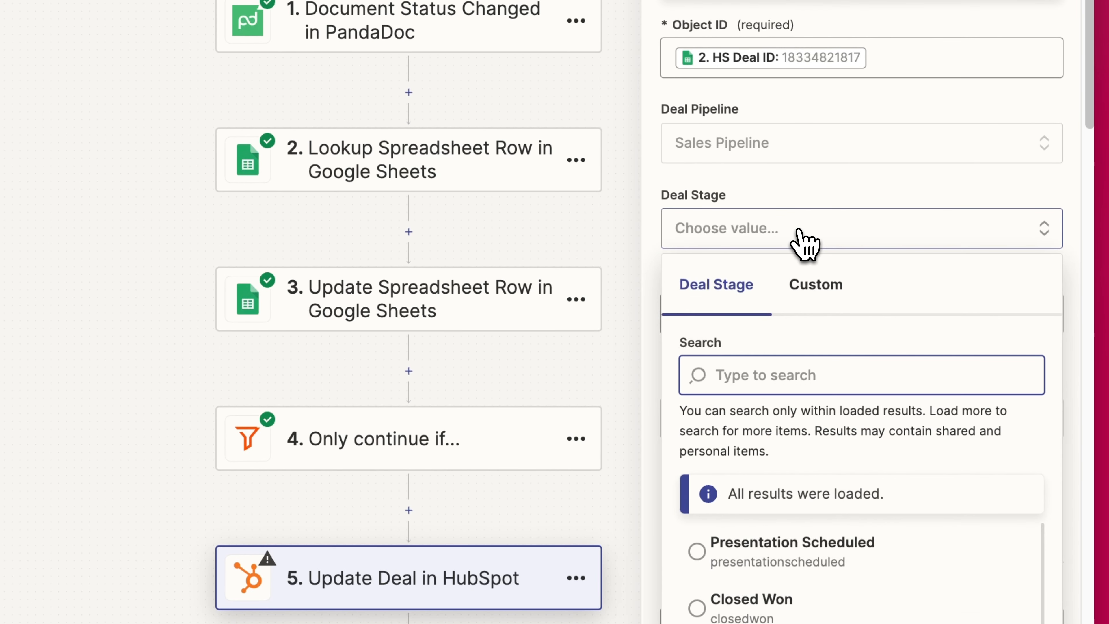
{"action": "scroll", "coordinate": [895, 332], "scroll_direction": "down", "scroll_amount": 6}
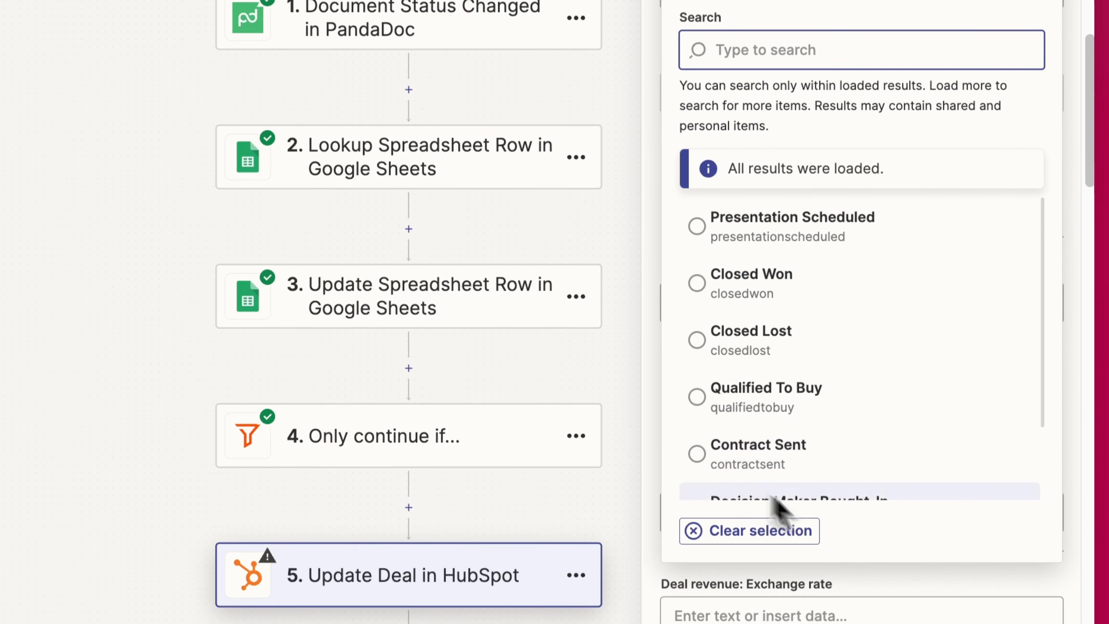
{"action": "left_click", "coordinate": [771, 284]}
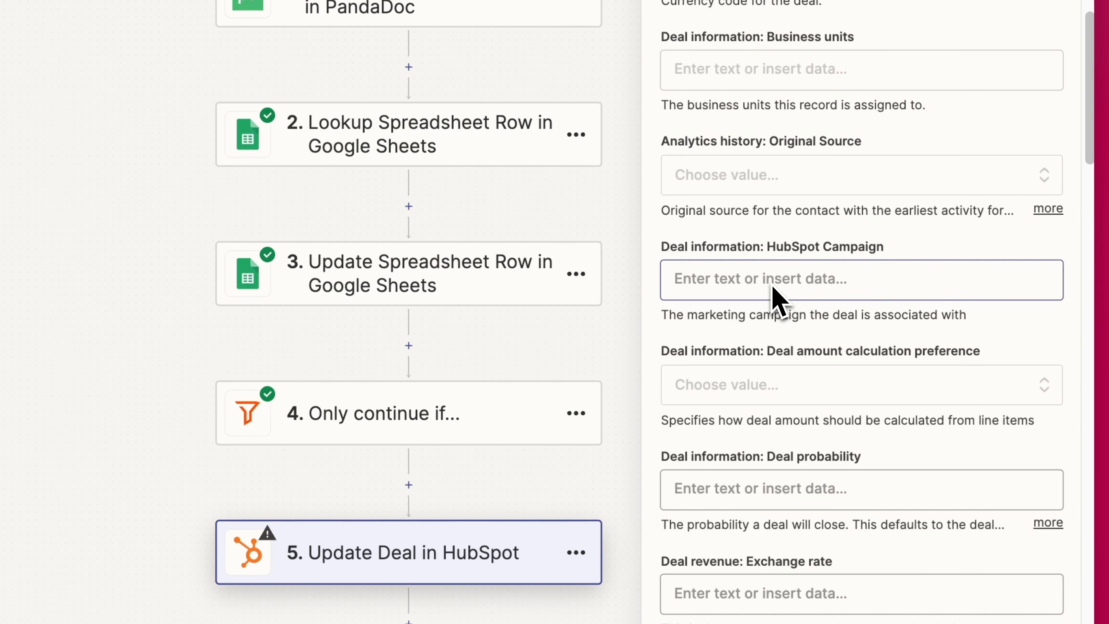
{"action": "scroll", "coordinate": [776, 298], "scroll_direction": "up", "scroll_amount": 10}
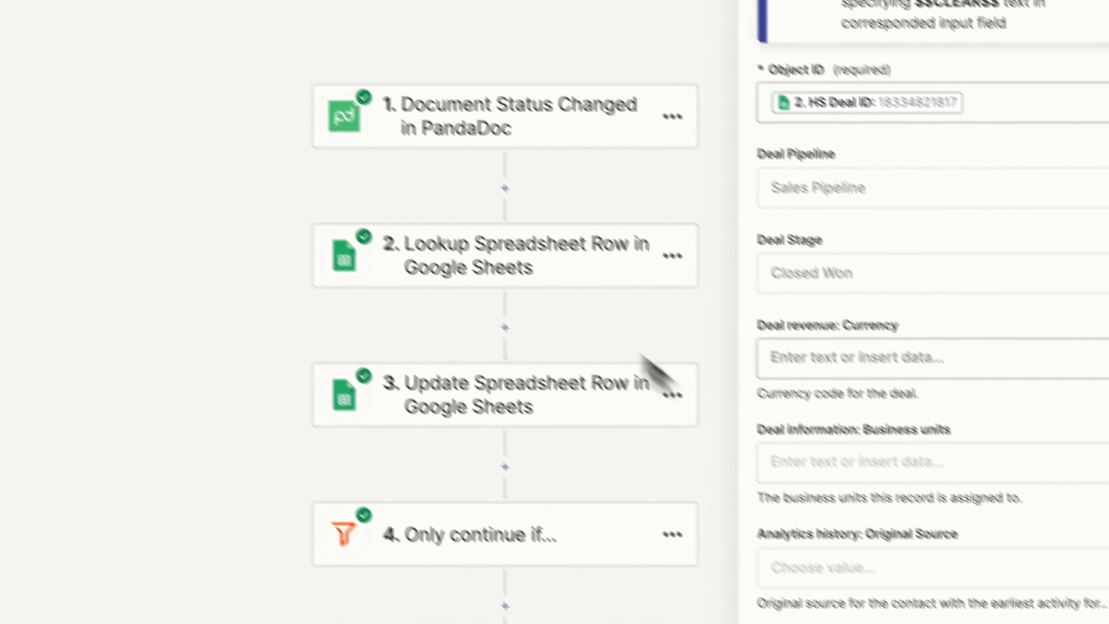
{"action": "scroll", "coordinate": [837, 292], "scroll_direction": "down", "scroll_amount": 10}
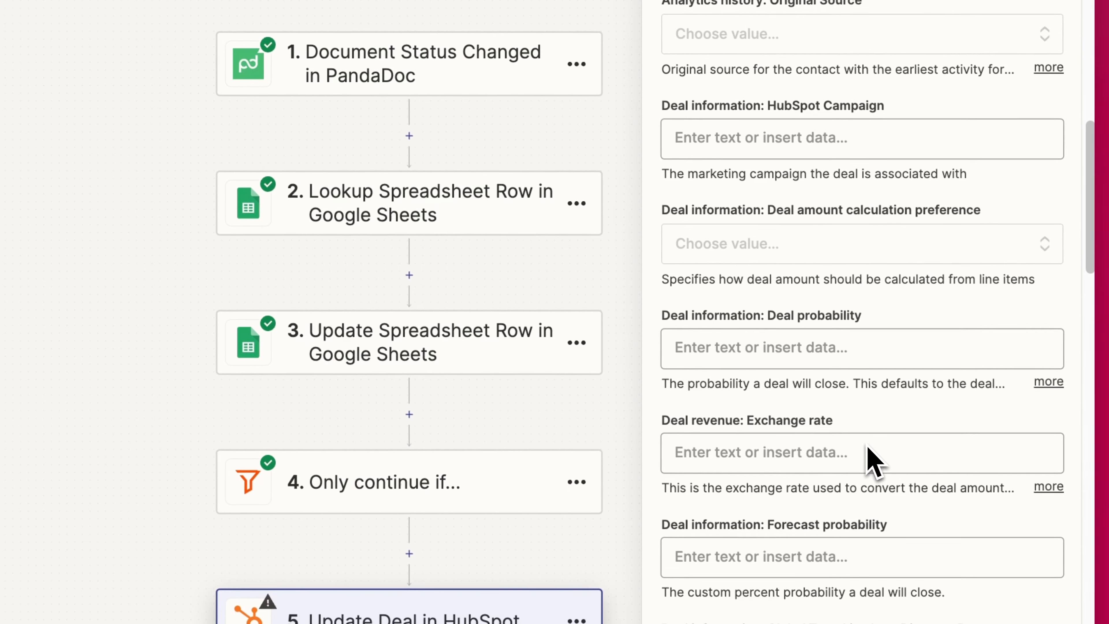
{"action": "scroll", "coordinate": [867, 454], "scroll_direction": "down", "scroll_amount": 1}
{"action": "scroll", "coordinate": [778, 349], "scroll_direction": "down", "scroll_amount": 3}
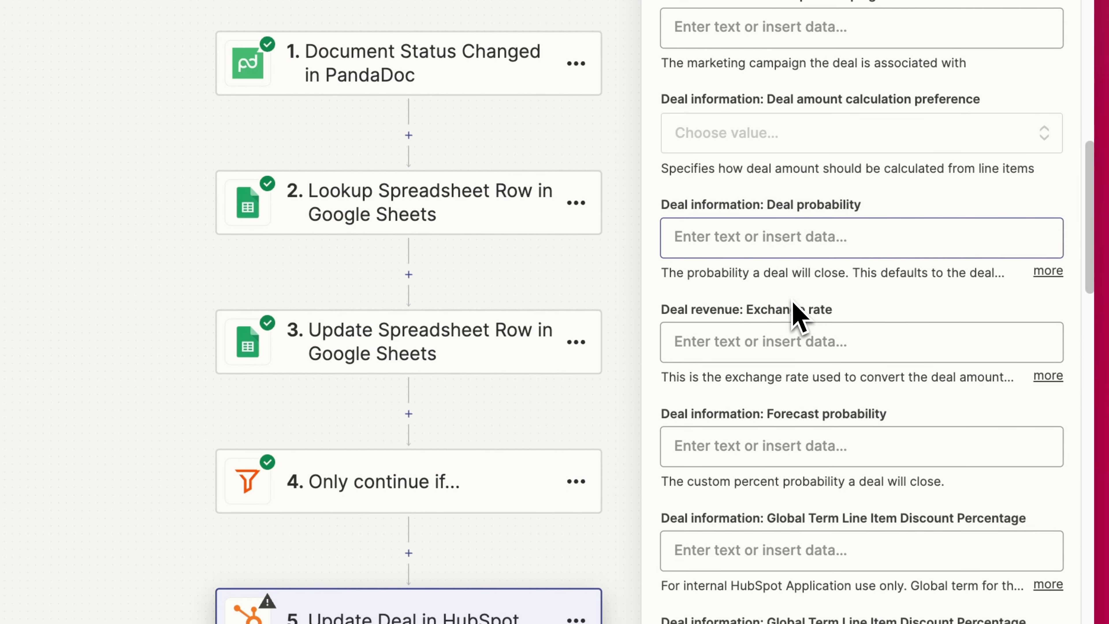
{"action": "scroll", "coordinate": [797, 315], "scroll_direction": "down", "scroll_amount": 5}
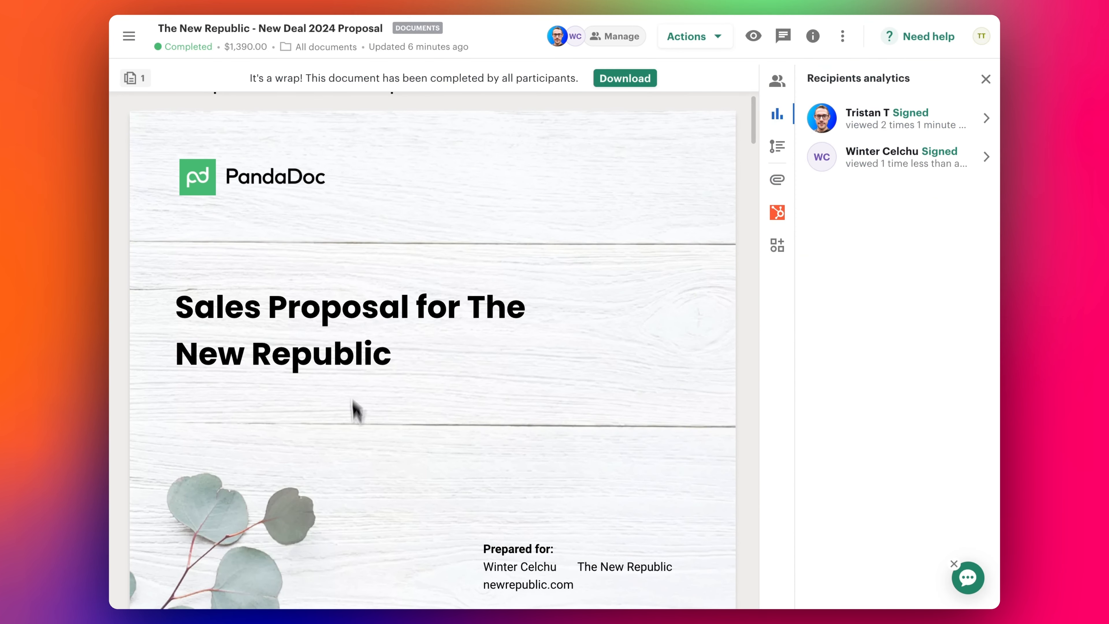
{"action": "scroll", "coordinate": [353, 402], "scroll_direction": "down", "scroll_amount": 5}
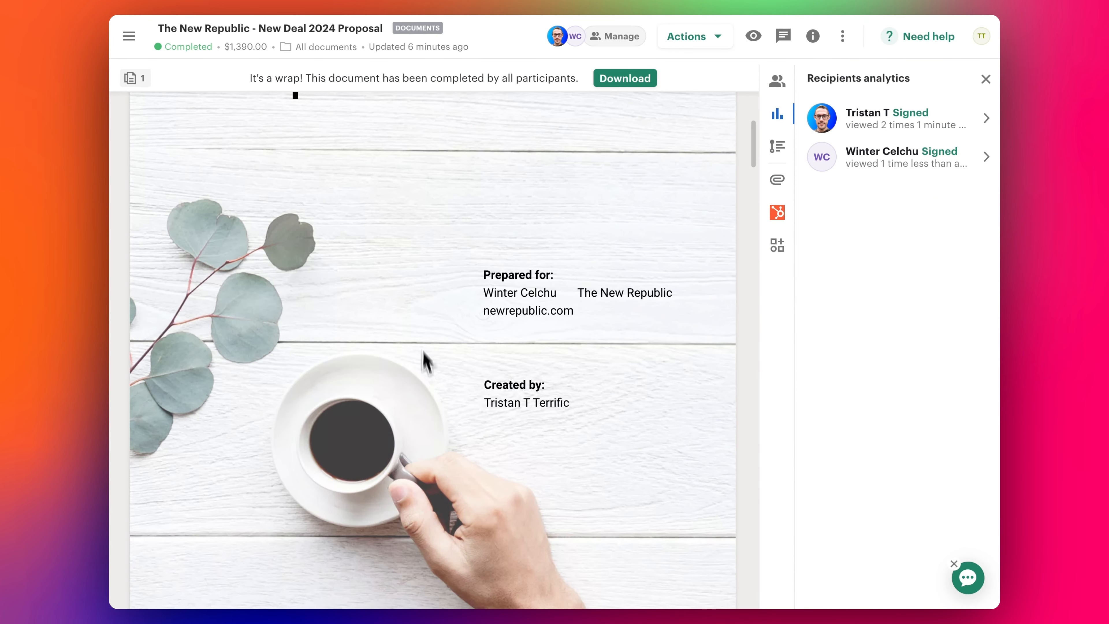
{"action": "scroll", "coordinate": [428, 341], "scroll_direction": "up", "scroll_amount": 2}
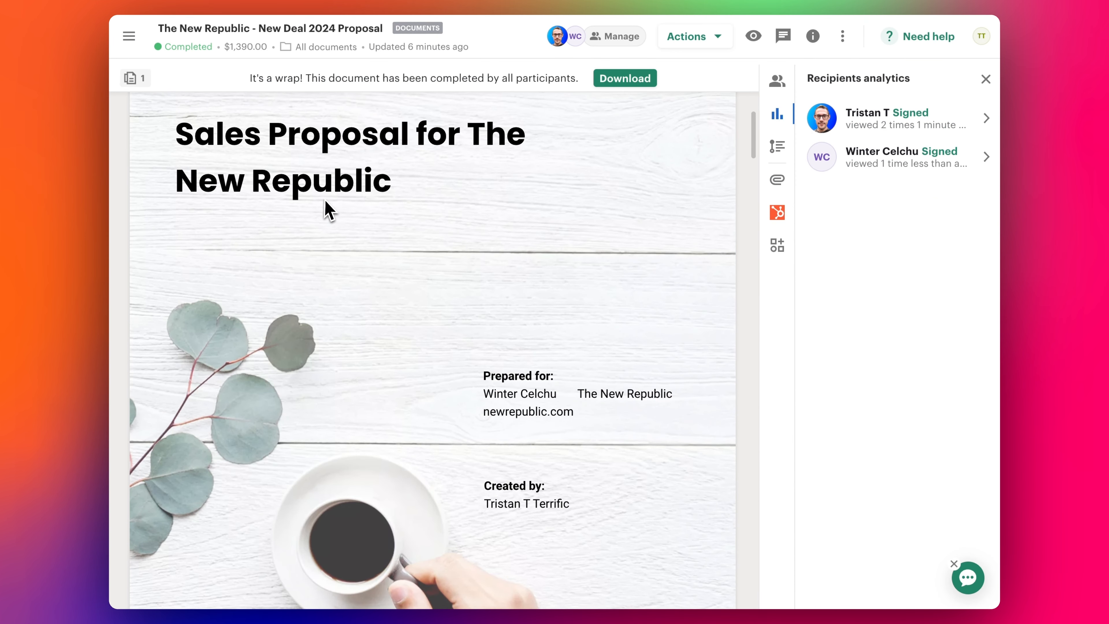
{"action": "scroll", "coordinate": [326, 211], "scroll_direction": "up", "scroll_amount": 3}
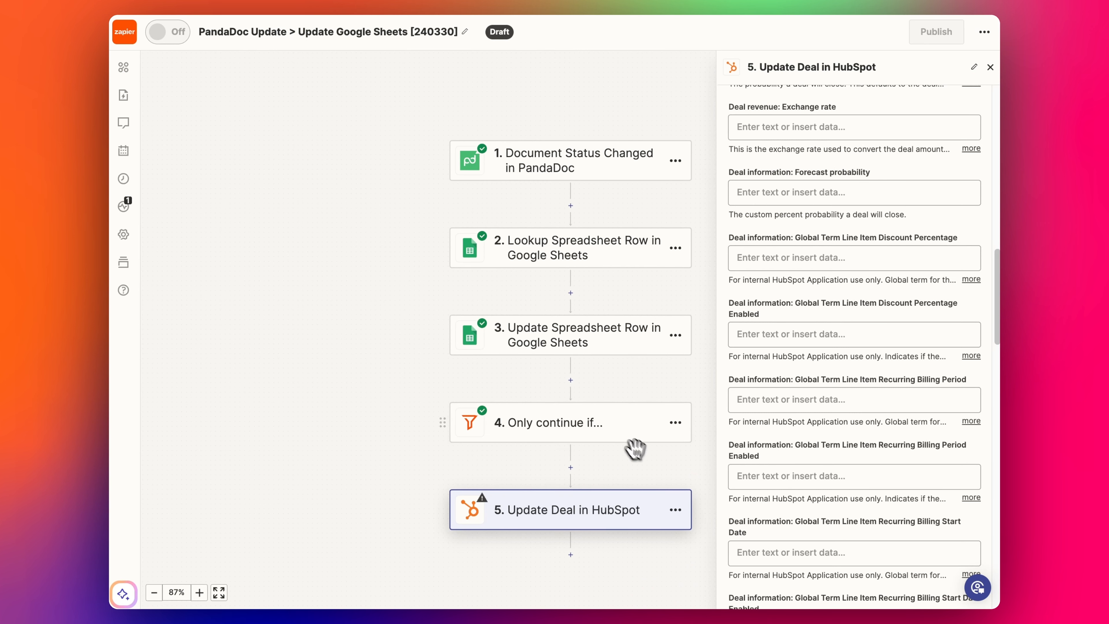
- Confirm step 5's action fields and test it, sending the Closed Won deal update to HubSpot
{"action": "left_click_drag", "start_coordinate": [636, 449], "coordinate": [551, 412]}
{"action": "scroll", "coordinate": [872, 362], "scroll_direction": "down", "scroll_amount": 10}
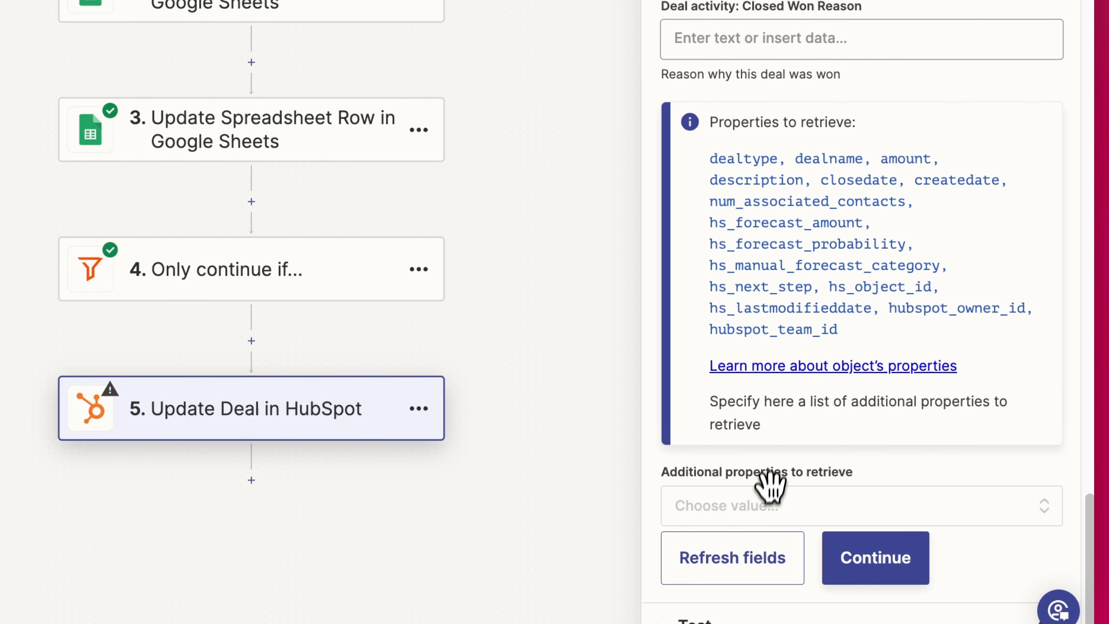
{"action": "scroll", "coordinate": [772, 485], "scroll_direction": "down", "scroll_amount": 1}
{"action": "left_click", "coordinate": [841, 546]}
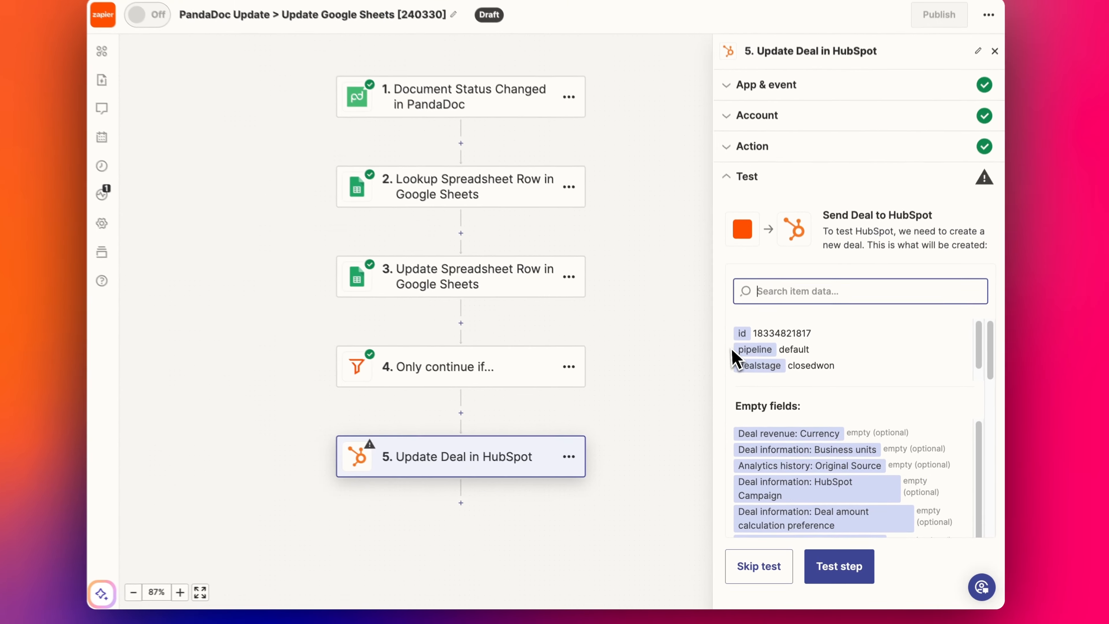
{"action": "scroll", "coordinate": [863, 326], "scroll_direction": "down", "scroll_amount": 2}
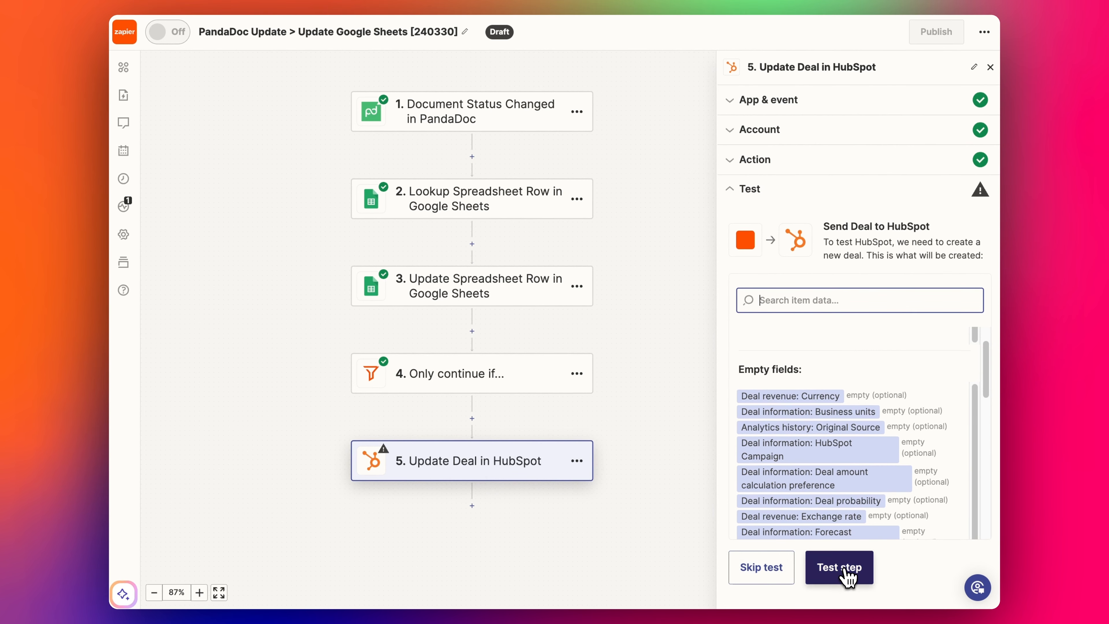
{"action": "left_click", "coordinate": [847, 576]}
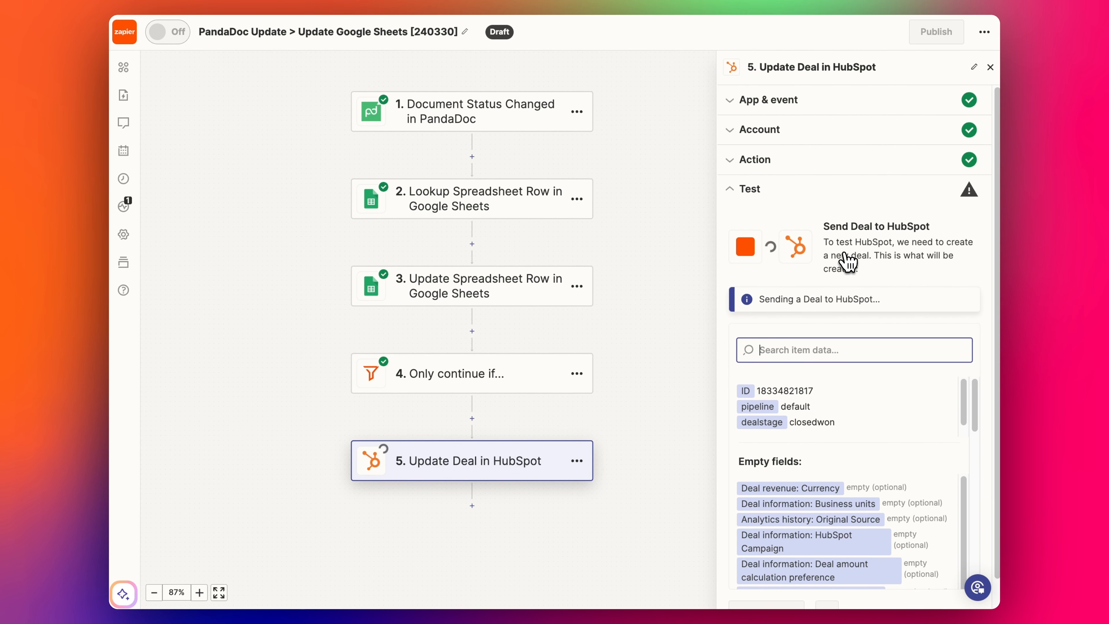
{"action": "left_click", "coordinate": [708, 0]}
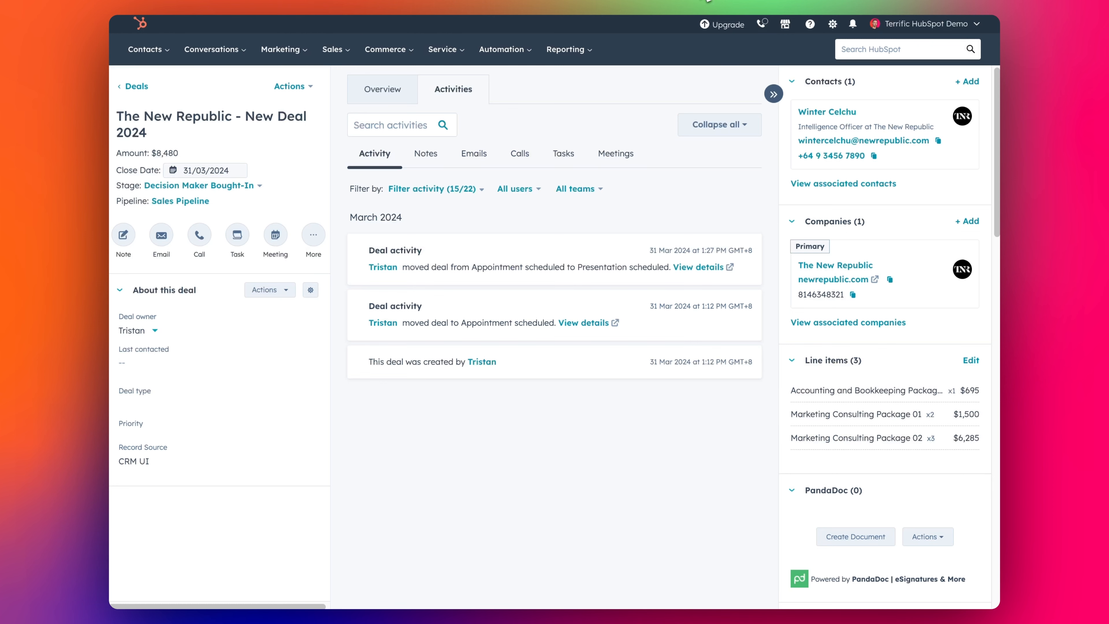
- Reload the HubSpot deal, then inspect cells G4, I5 and J5 in the Deal Tracker sheet
{"action": "left_click", "coordinate": [204, 0]}
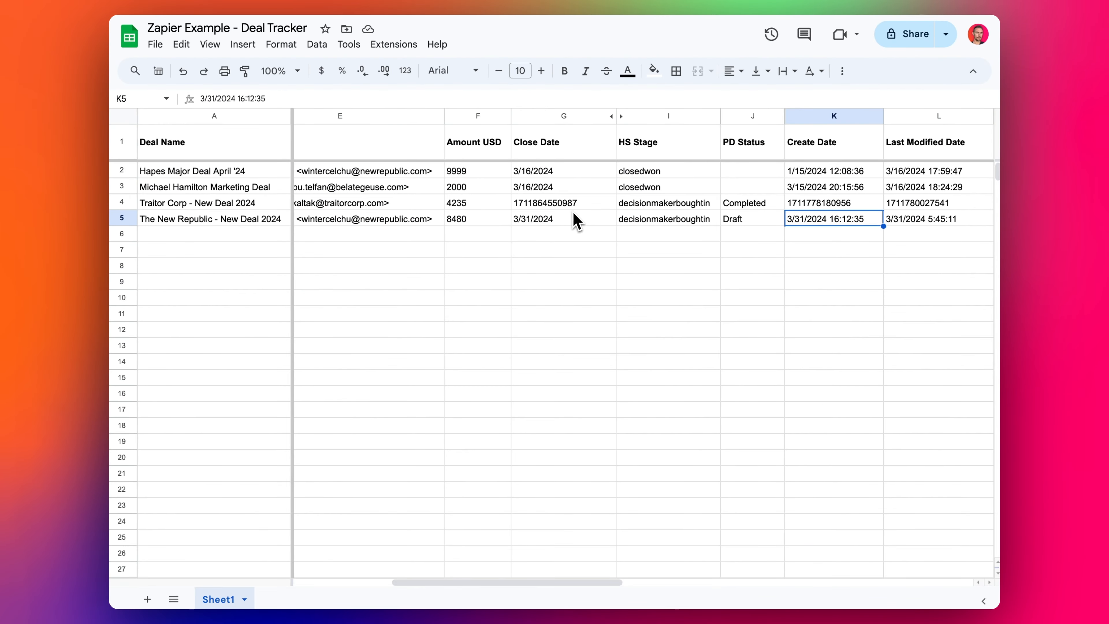
{"action": "left_click", "coordinate": [573, 209]}
{"action": "left_click", "coordinate": [699, 221]}
{"action": "left_click", "coordinate": [755, 219]}
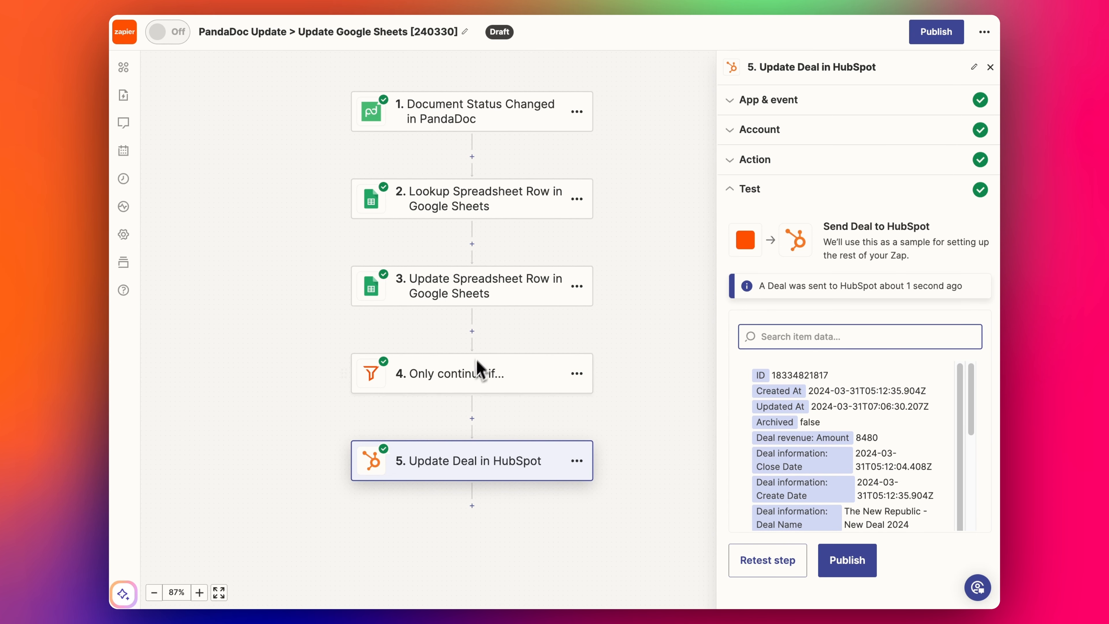
- Retest the Update Spreadsheet Row step to rewrite The New Republic's sheet row
{"action": "left_click", "coordinate": [437, 295]}
{"action": "left_click", "coordinate": [778, 379]}
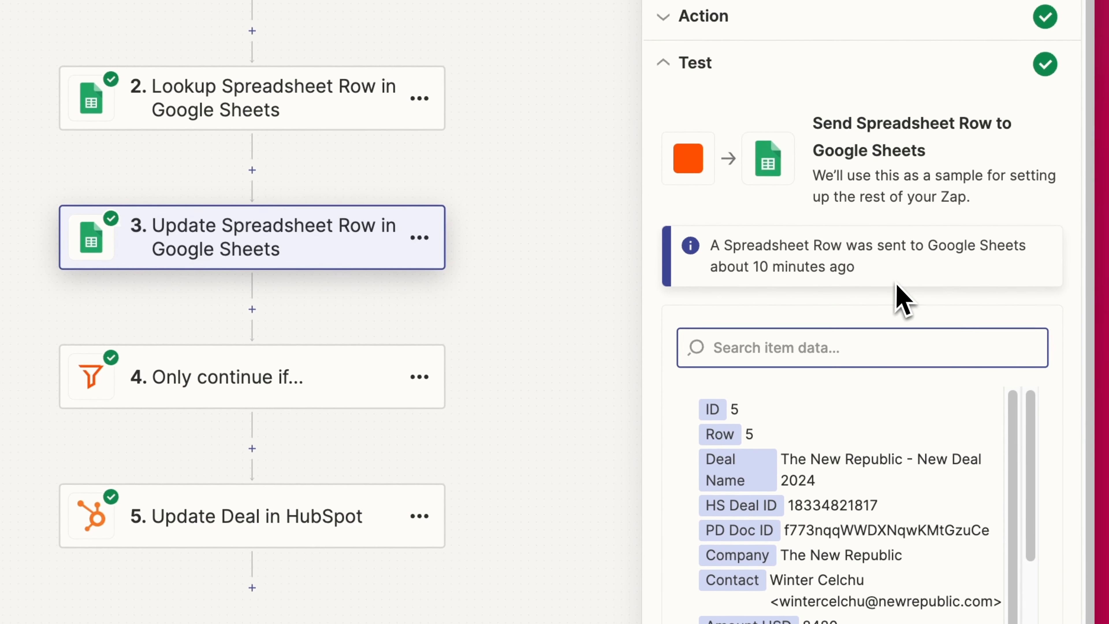
{"action": "left_click", "coordinate": [766, 580]}
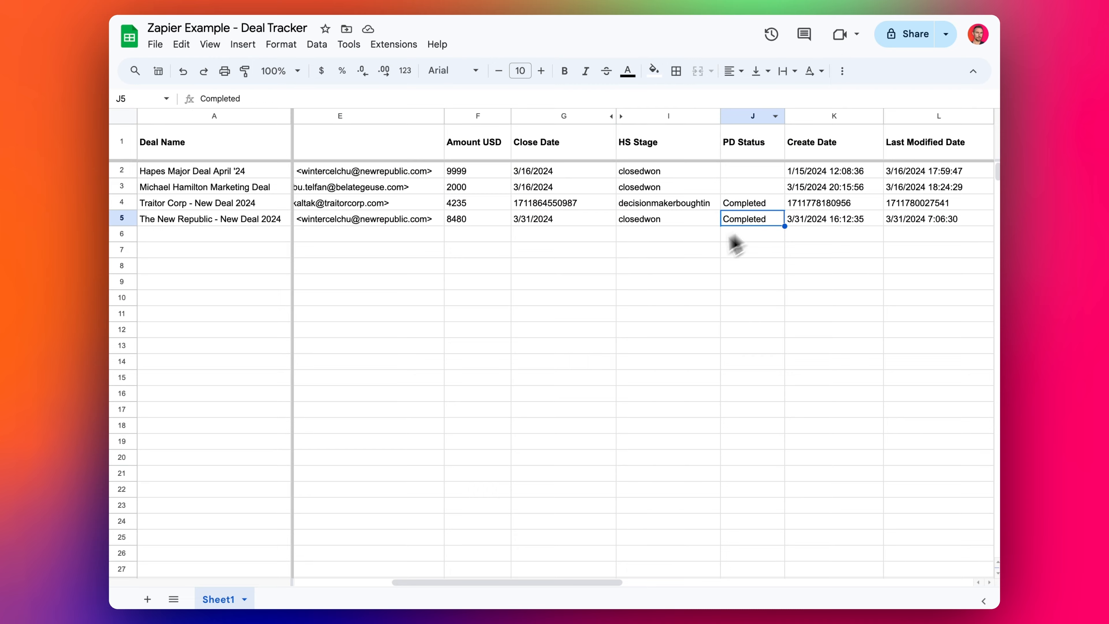
- Verify row 5 now shows closedwon and Completed in the sheet, then publish the zap
{"action": "left_click", "coordinate": [686, 251]}
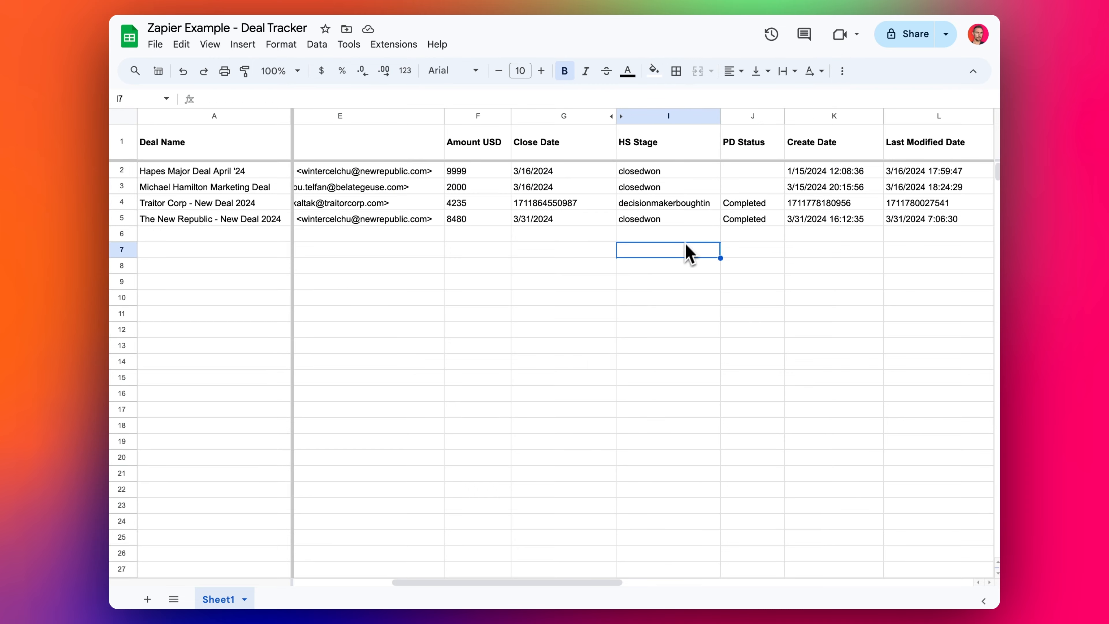
{"action": "left_click", "coordinate": [678, 223]}
{"action": "left_click", "coordinate": [815, 219]}
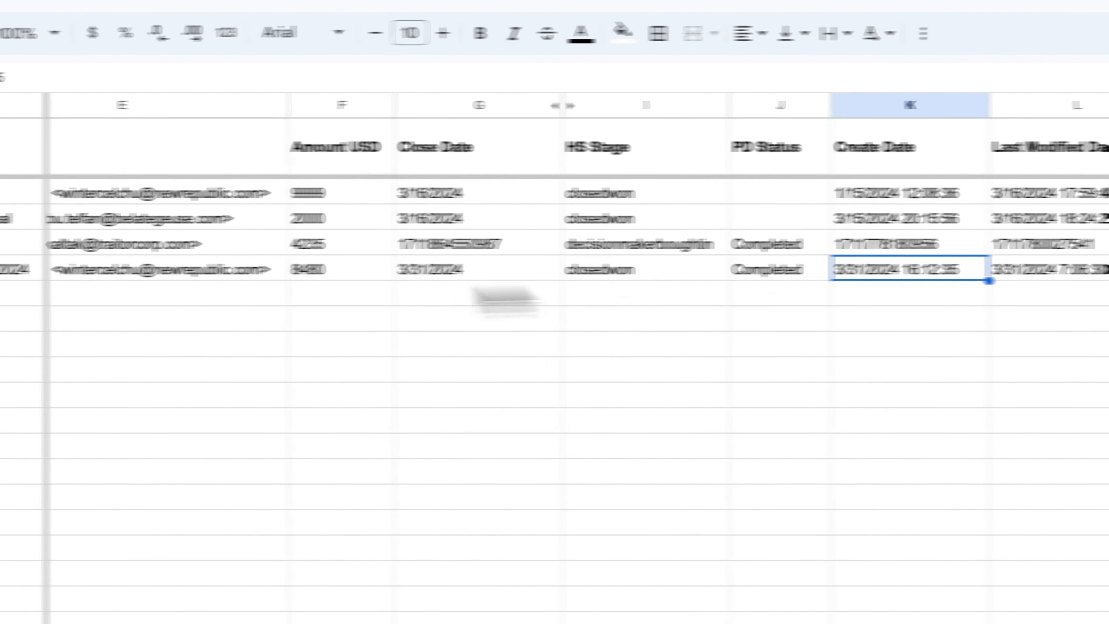
{"action": "left_click_drag", "start_coordinate": [328, 274], "coordinate": [56, 275]}
{"action": "left_click", "coordinate": [147, 275]}
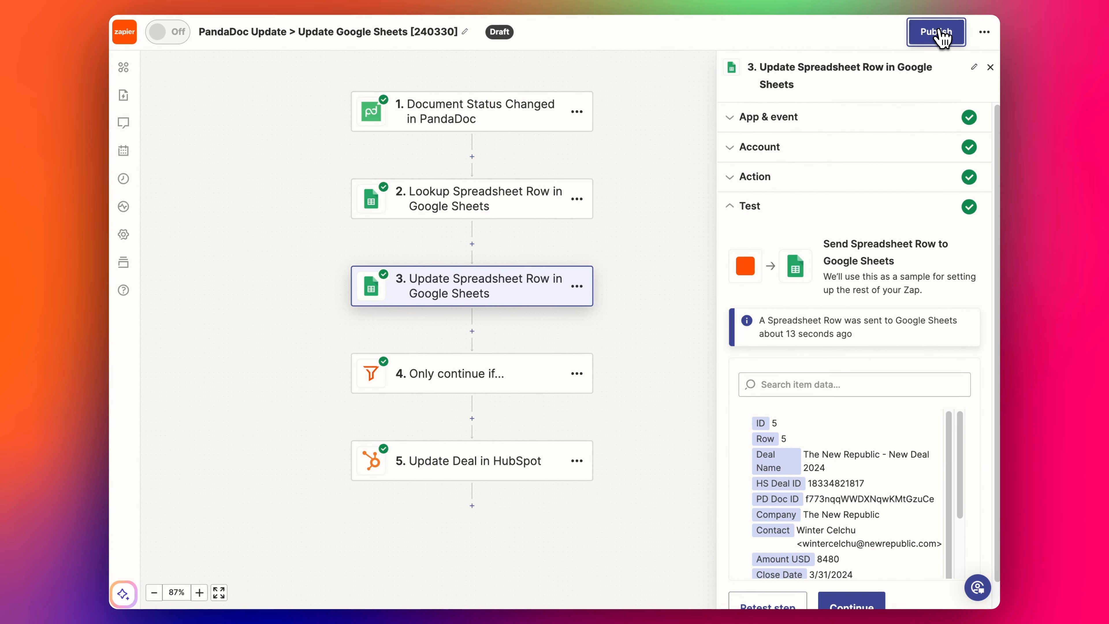
{"action": "left_click", "coordinate": [943, 38]}
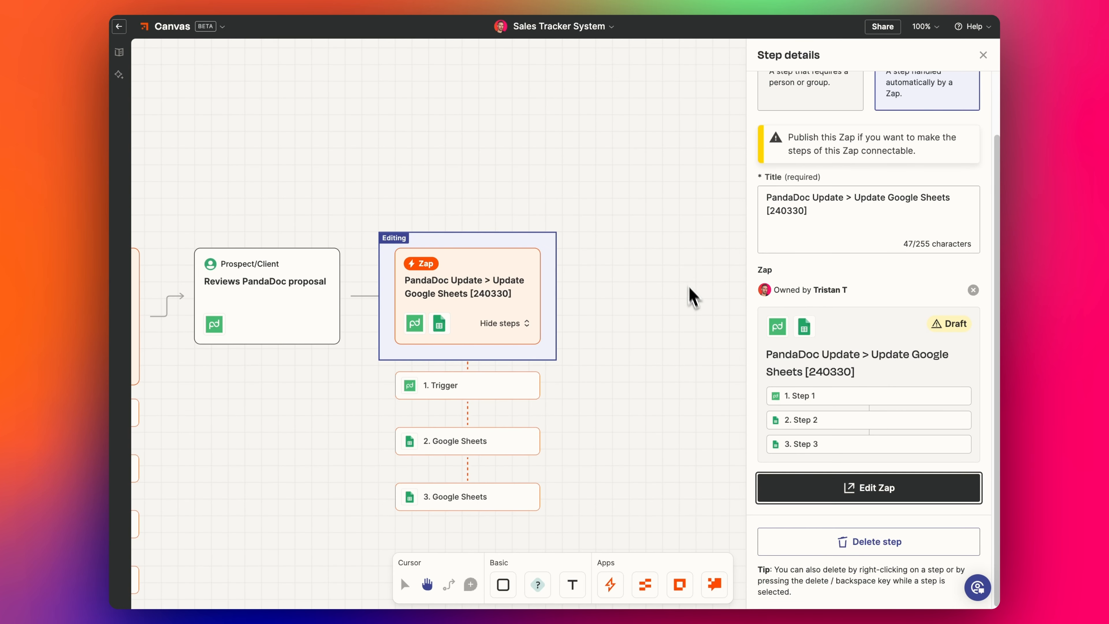
- Close step details, pan across the Sales Tracker System zaps, then select row 5 A5–I5 in Deal Tracker
{"action": "left_click", "coordinate": [983, 55]}
{"action": "scroll", "coordinate": [692, 280], "scroll_direction": "left", "scroll_amount": 5}
{"action": "scroll", "coordinate": [691, 280], "scroll_direction": "down", "scroll_amount": 3}
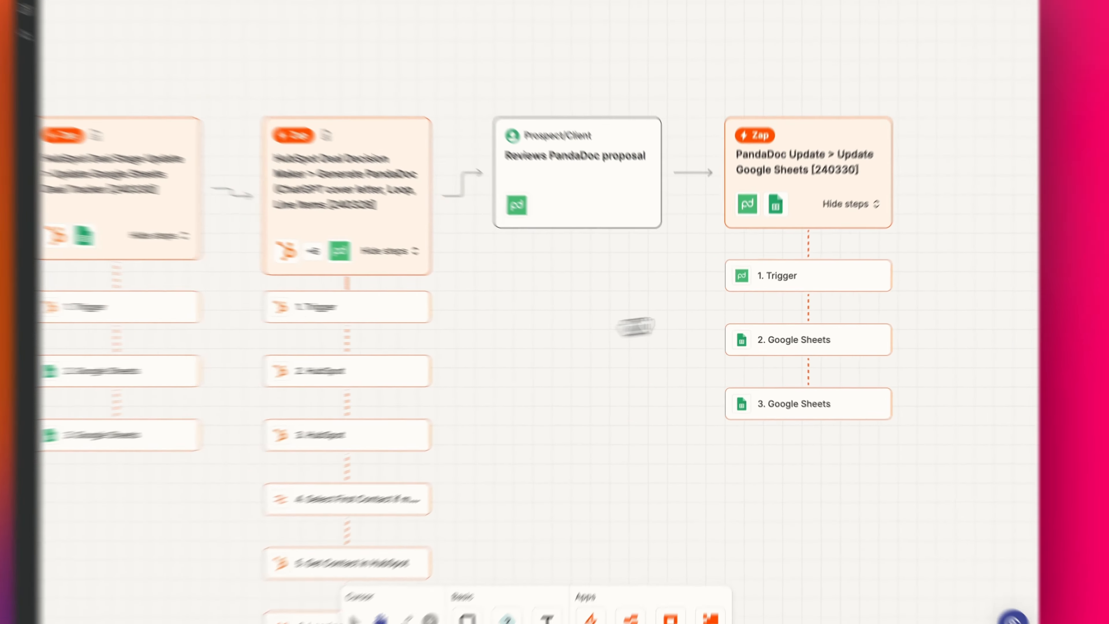
{"action": "left_click_drag", "start_coordinate": [637, 327], "coordinate": [777, 324]}
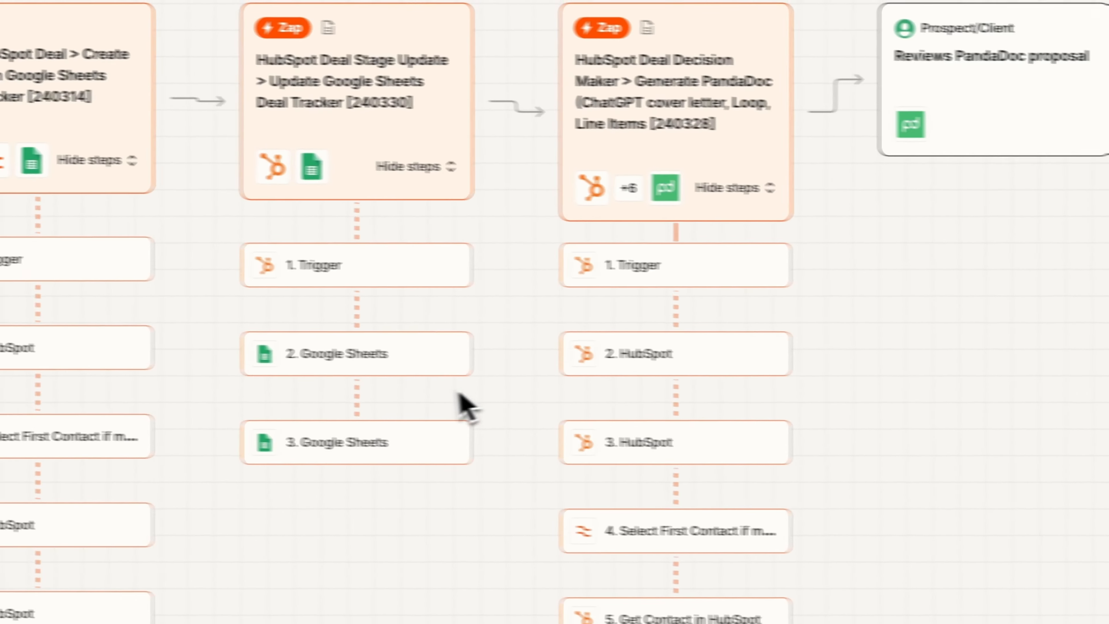
{"action": "left_click_drag", "start_coordinate": [498, 481], "coordinate": [673, 437]}
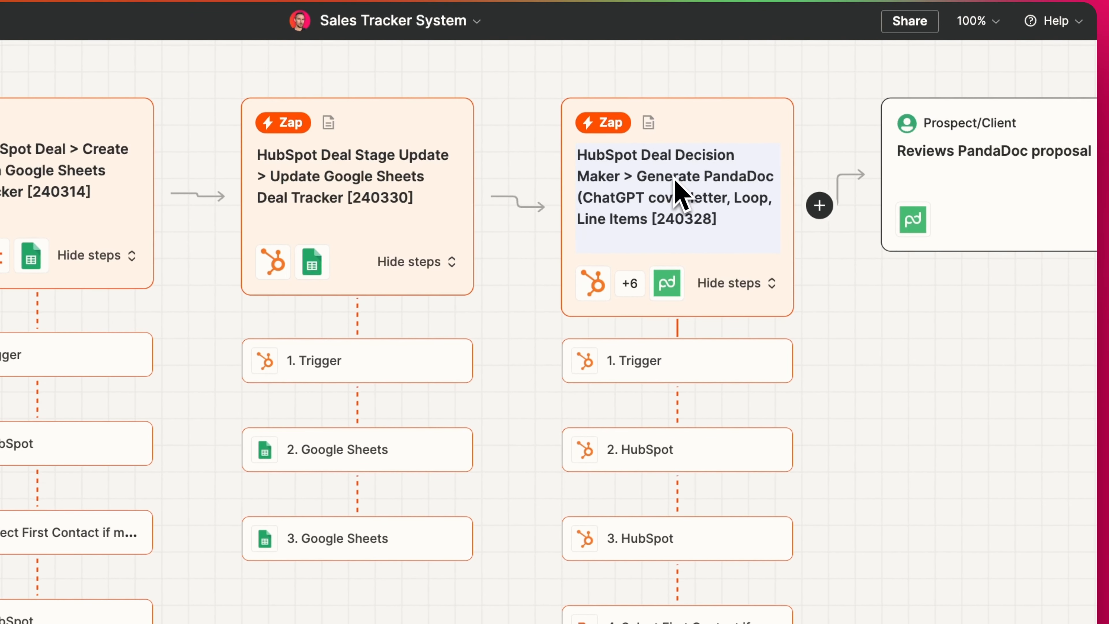
{"action": "left_click_drag", "start_coordinate": [1003, 409], "coordinate": [575, 358]}
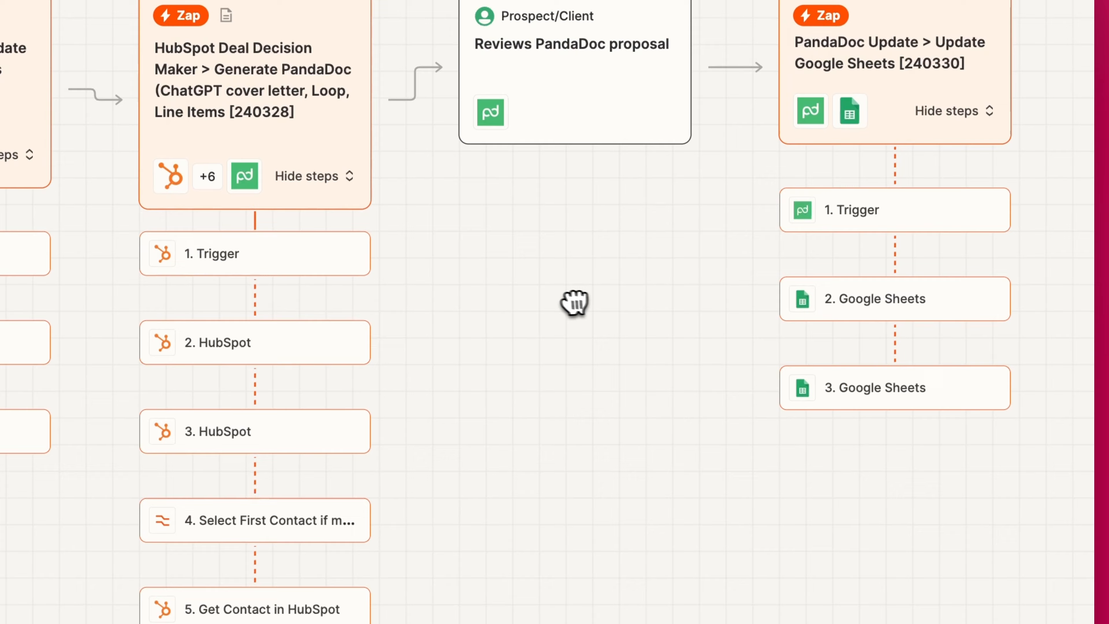
{"action": "left_click_drag", "start_coordinate": [575, 303], "coordinate": [475, 362]}
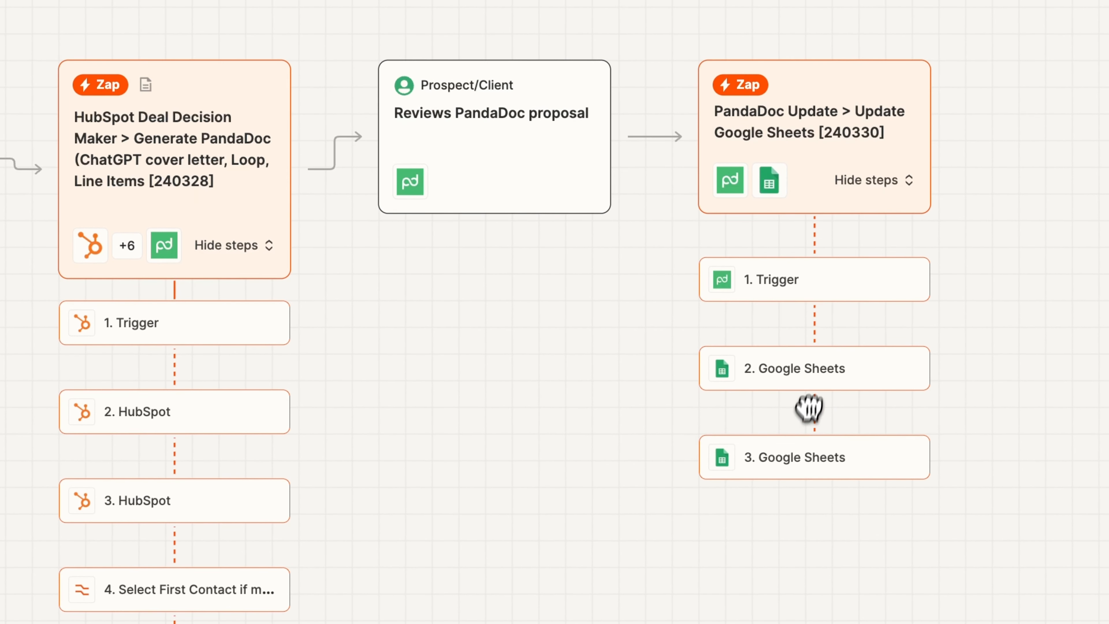
{"action": "left_click_drag", "start_coordinate": [433, 389], "coordinate": [901, 322]}
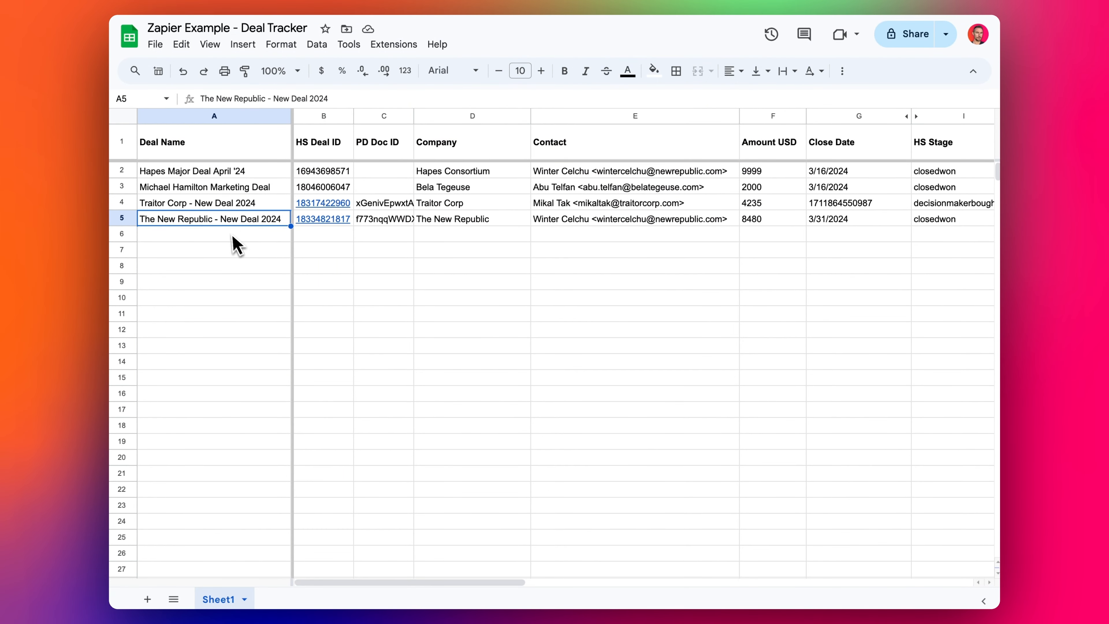
{"action": "left_click_drag", "start_coordinate": [231, 220], "coordinate": [952, 227]}
- Check The New Republic's row 5, including its Last Modified Date formula and HubSpot deal link, then return to the canvas
{"action": "left_click", "coordinate": [956, 231]}
{"action": "key", "text": "Right"}
{"action": "key", "text": "Right"}
{"action": "key", "text": "Right"}
{"action": "key", "text": "Right"}
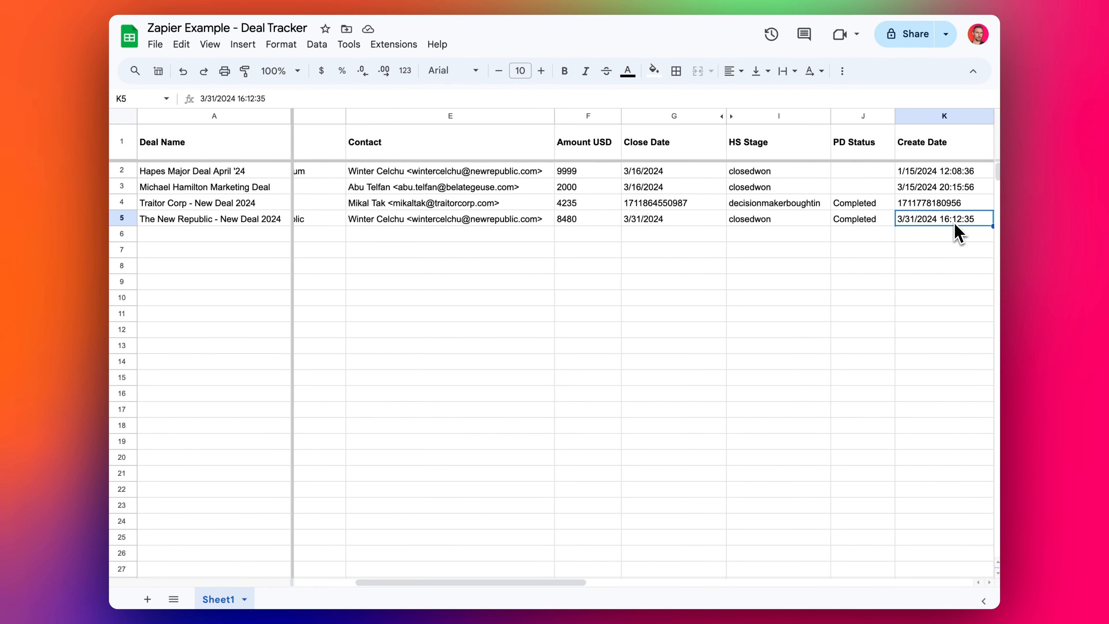
{"action": "key", "text": "Left"}
{"action": "key", "text": "ctrl+Left"}
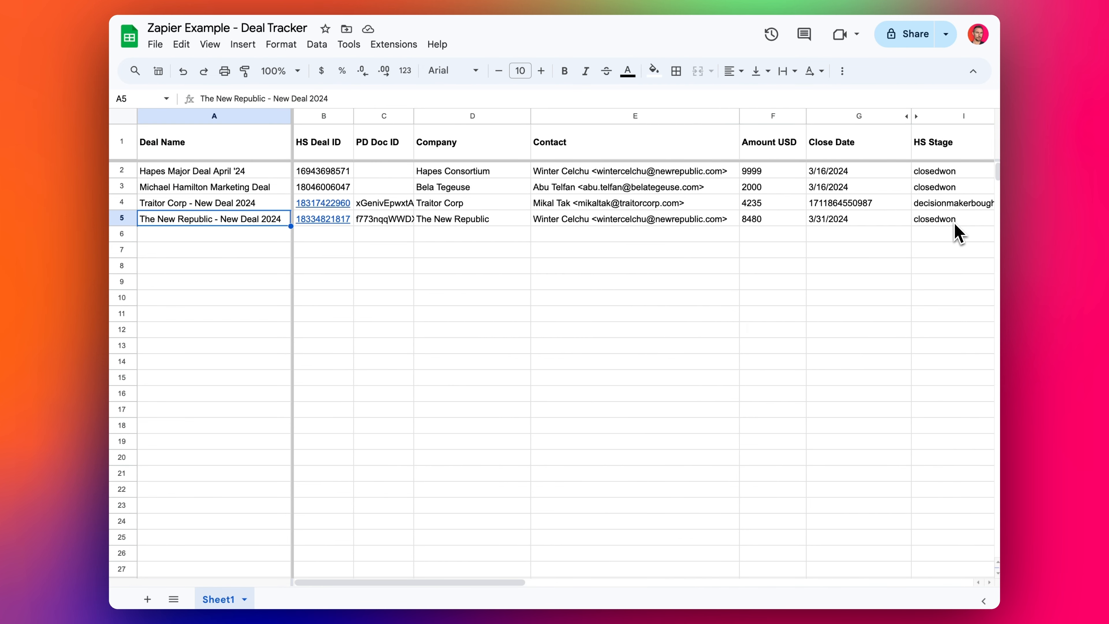
{"action": "key", "text": "Right"}
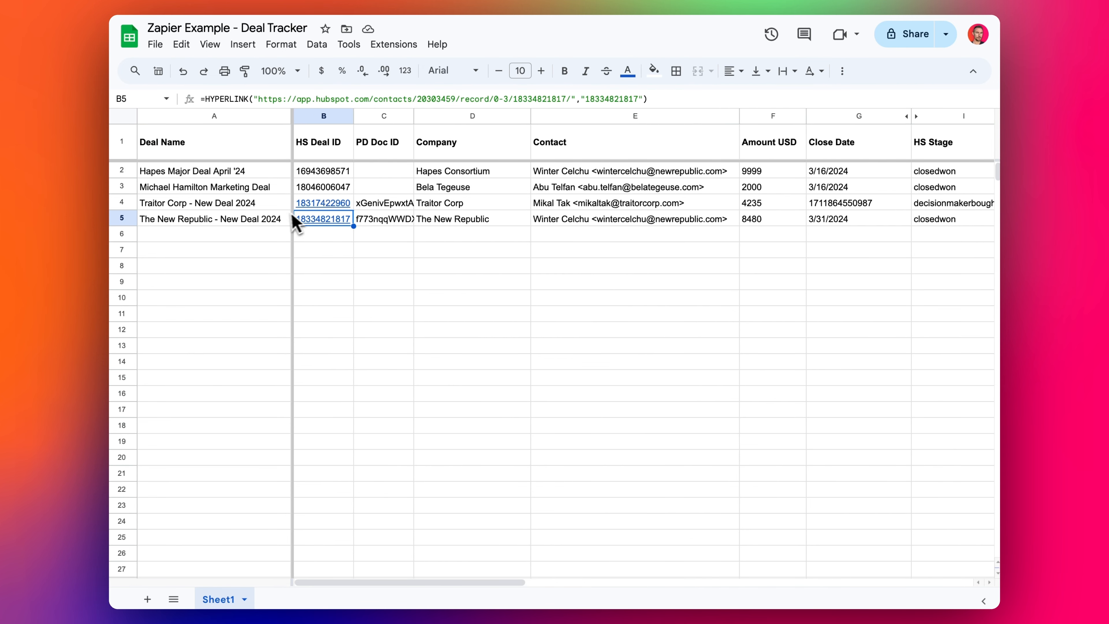
{"action": "left_click", "coordinate": [275, 226]}
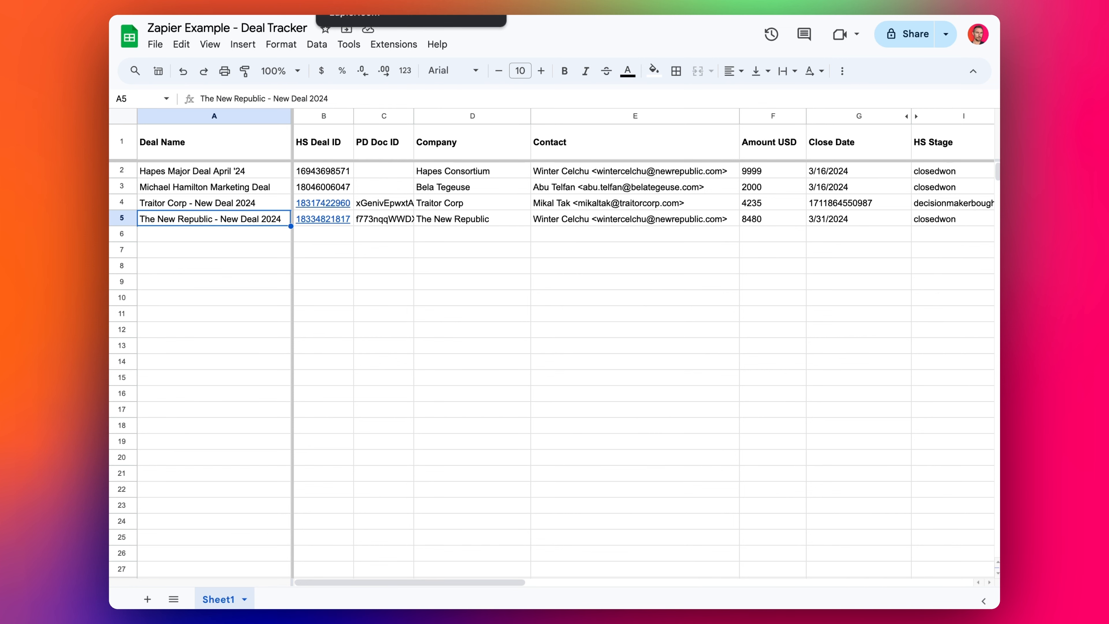
{"action": "left_click", "coordinate": [375, 15]}
{"action": "left_click_drag", "start_coordinate": [433, 401], "coordinate": [454, 448]}
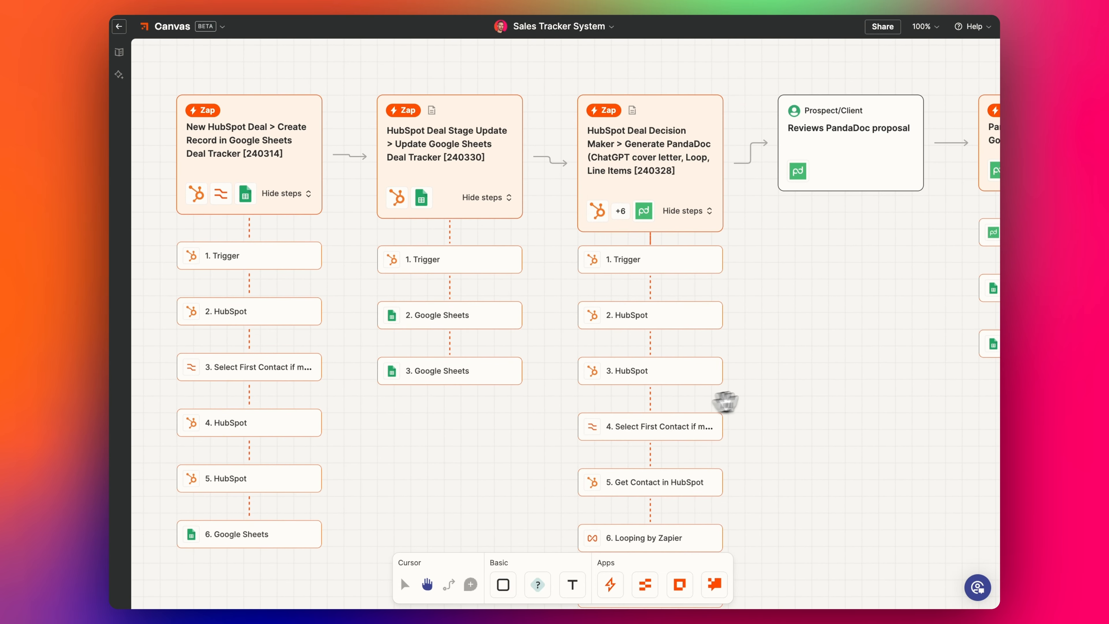
{"action": "left_click_drag", "start_coordinate": [725, 401], "coordinate": [815, 419]}
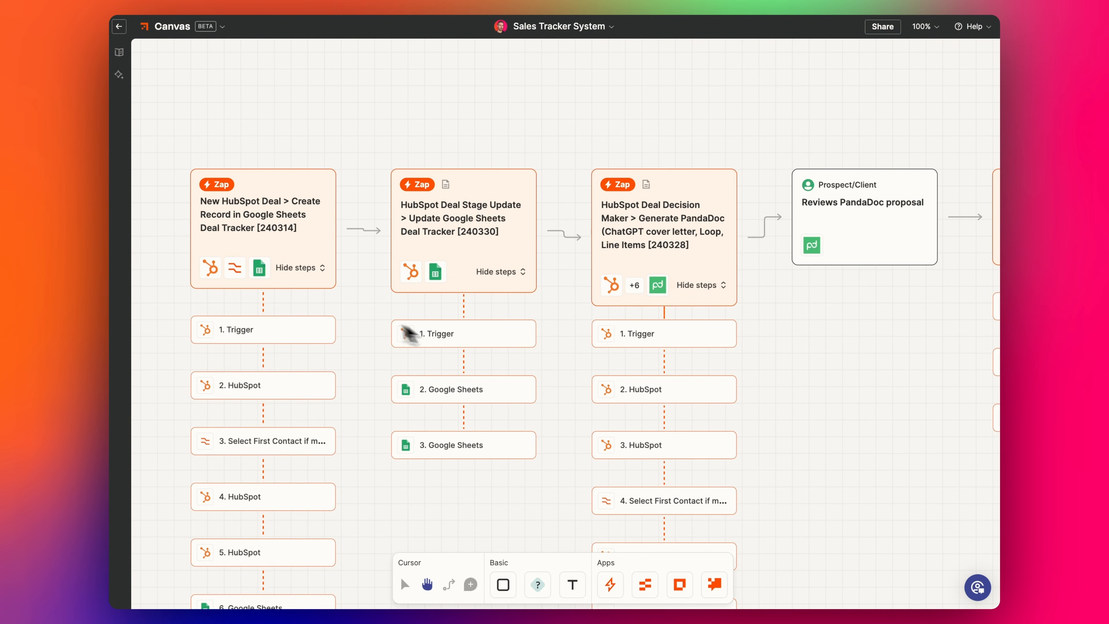
{"action": "left_click_drag", "start_coordinate": [833, 339], "coordinate": [810, 326]}
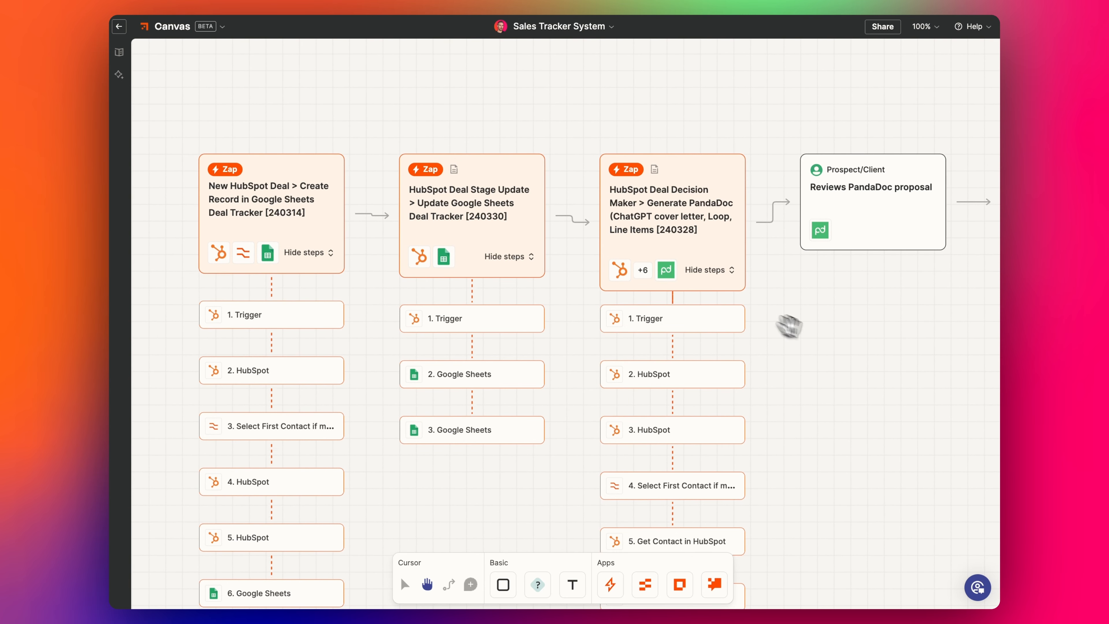
{"action": "left_click_drag", "start_coordinate": [797, 392], "coordinate": [821, 280]}
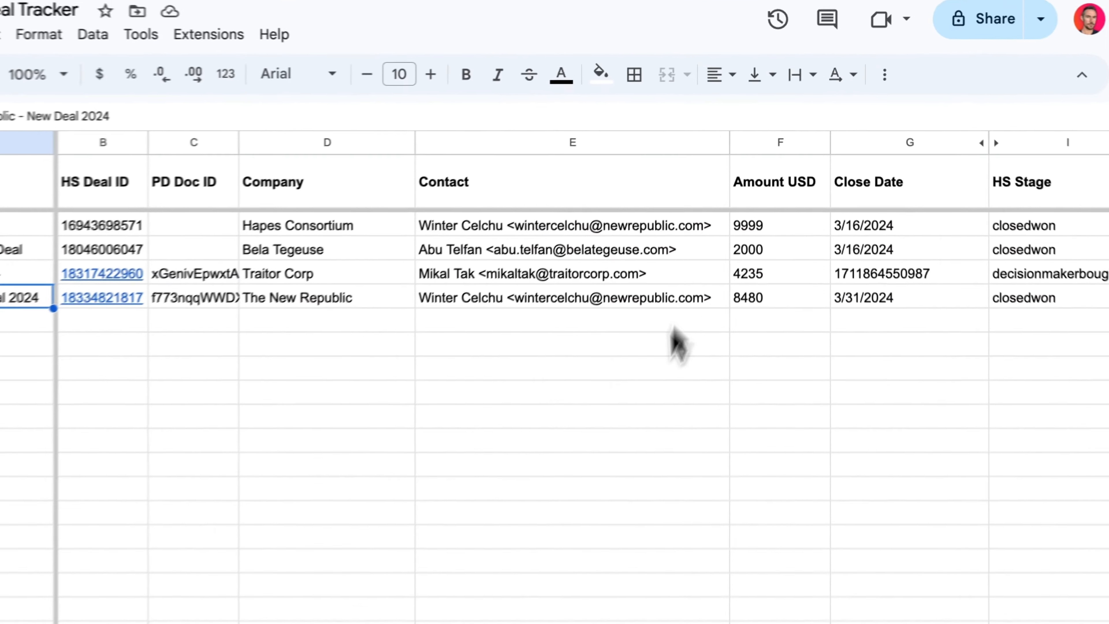
- In the Deal Tracker, review Company and Contact for the last two deals and Traitor Corp's amount and close date
{"action": "left_click", "coordinate": [557, 219]}
{"action": "left_click_drag", "start_coordinate": [507, 273], "coordinate": [406, 247]}
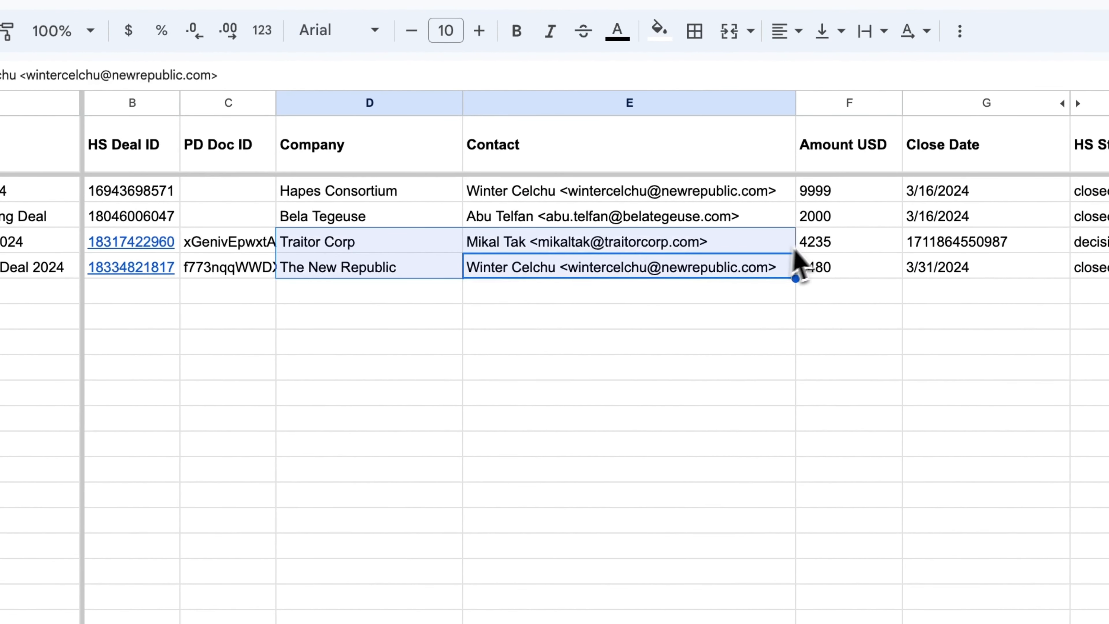
{"action": "left_click_drag", "start_coordinate": [869, 245], "coordinate": [957, 254]}
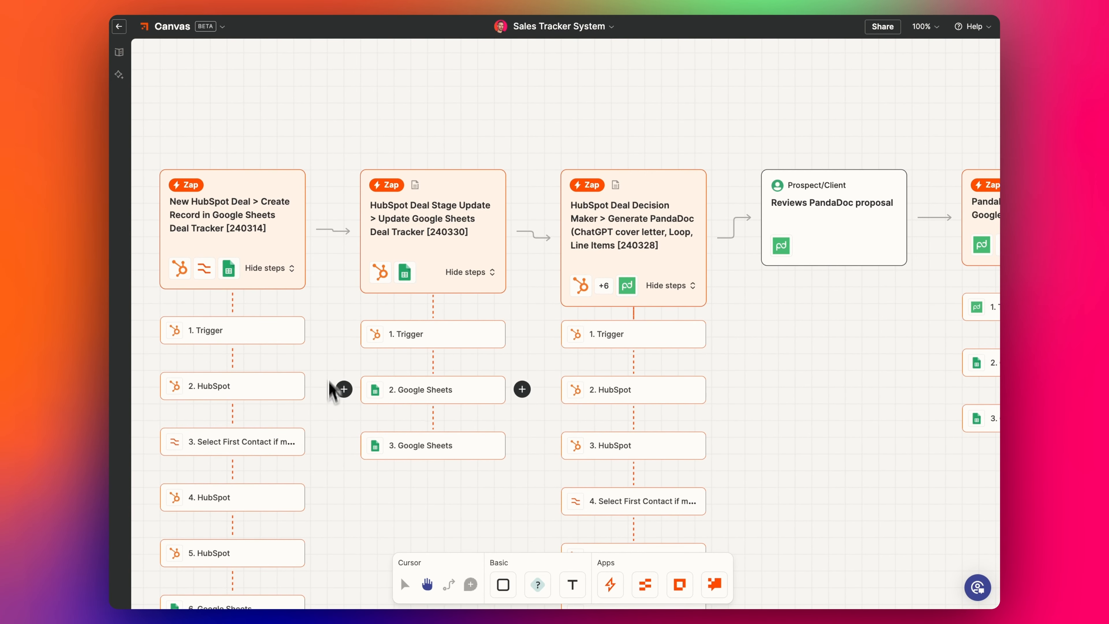
{"action": "left_click_drag", "start_coordinate": [392, 405], "coordinate": [446, 352]}
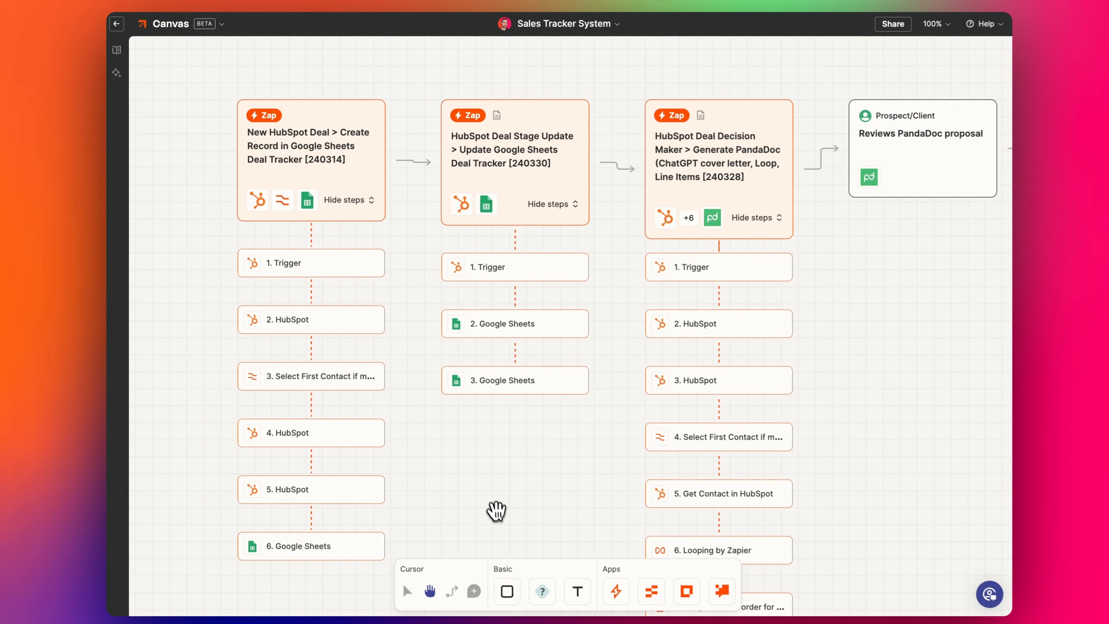
{"action": "left_click_drag", "start_coordinate": [463, 480], "coordinate": [490, 453]}
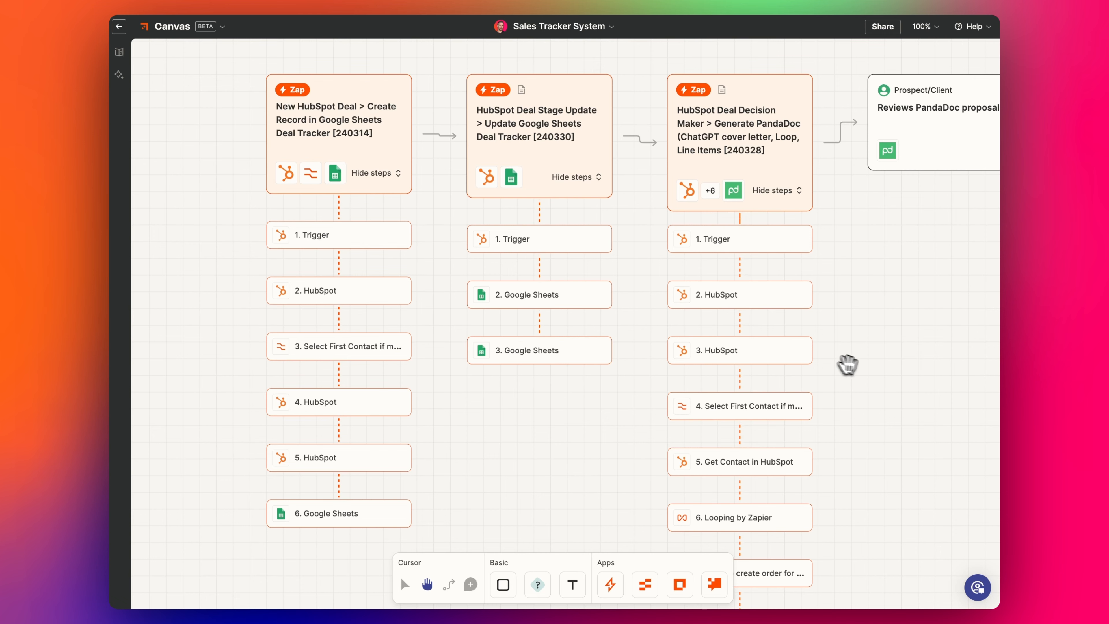
{"action": "left_click_drag", "start_coordinate": [847, 365], "coordinate": [611, 367]}
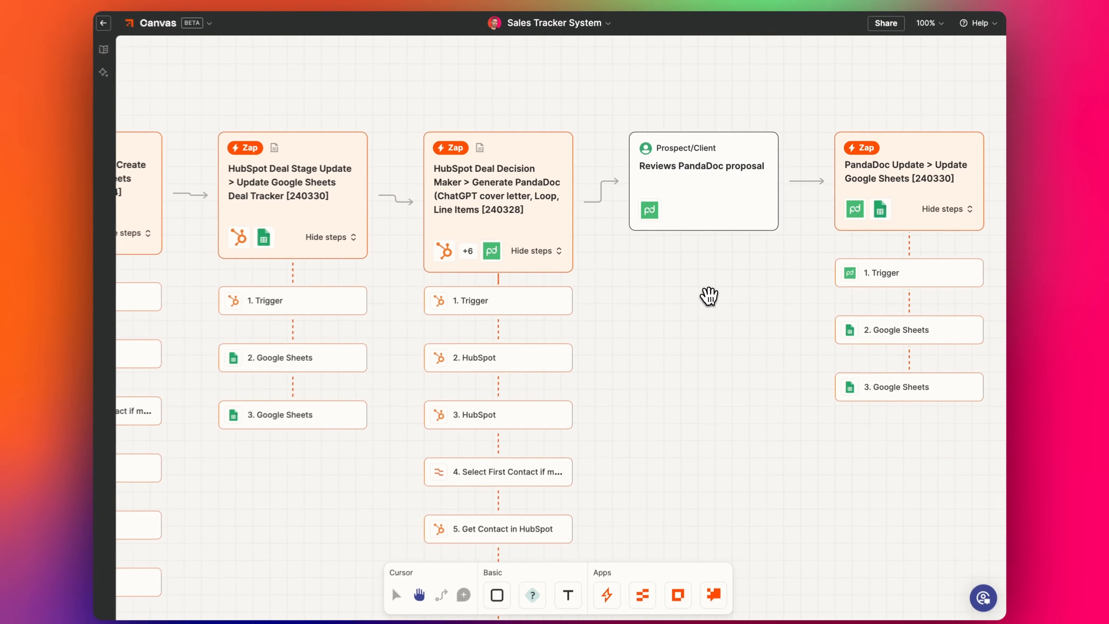
{"action": "left_click_drag", "start_coordinate": [708, 297], "coordinate": [906, 317]}
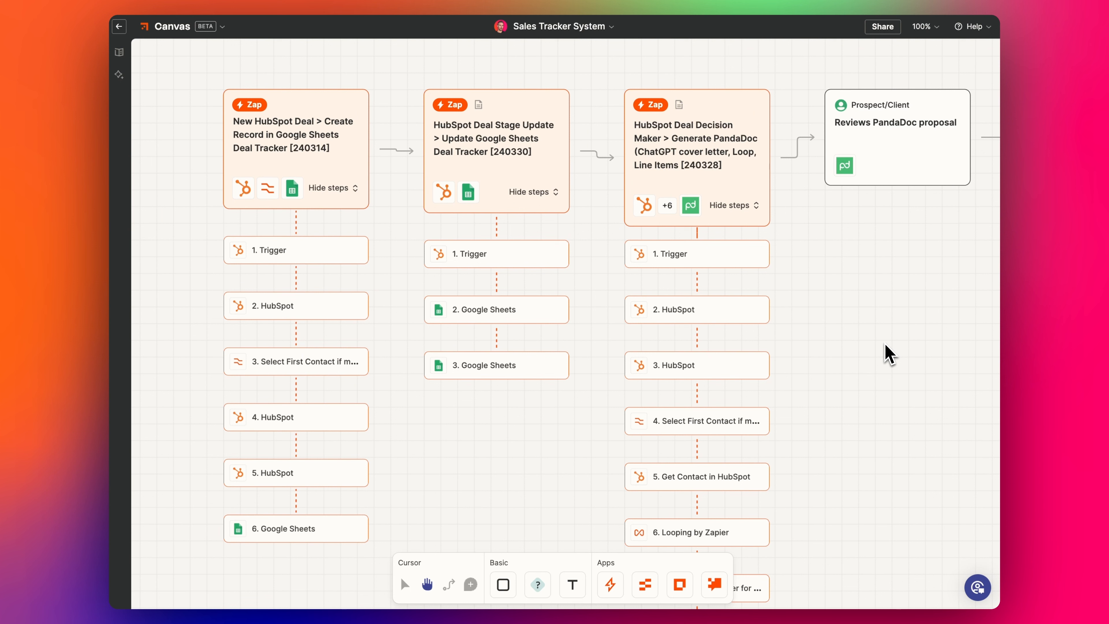